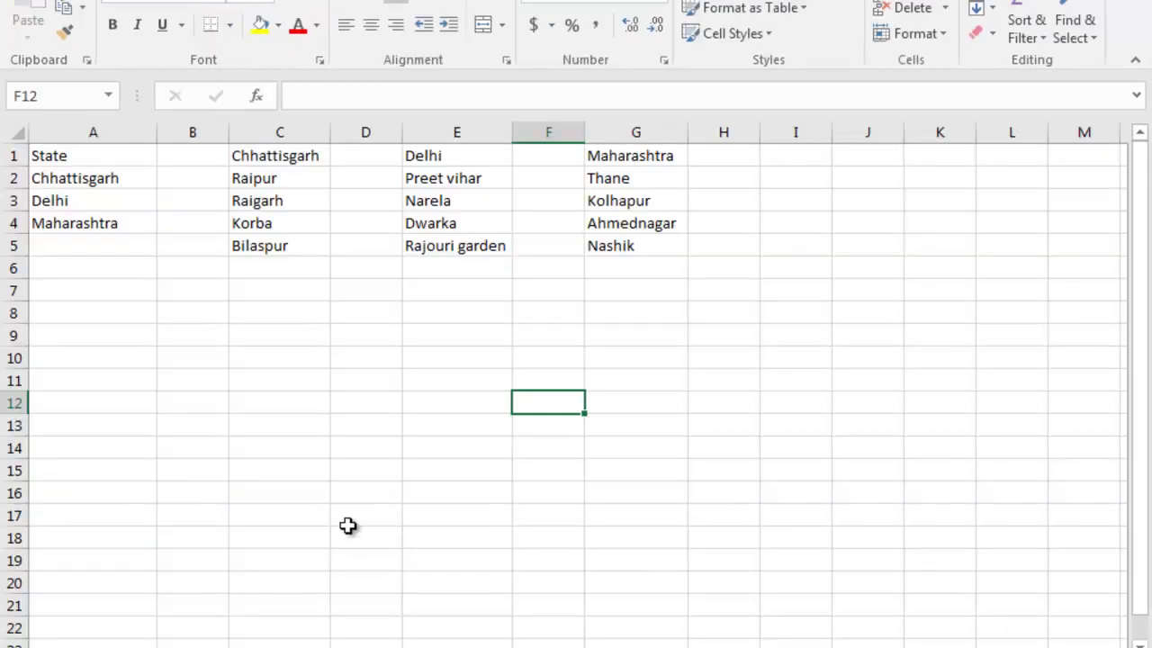
# Review the State list and the Chhattisgarh, Delhi and Maharashtra city lists
pyautogui.click(351, 520)
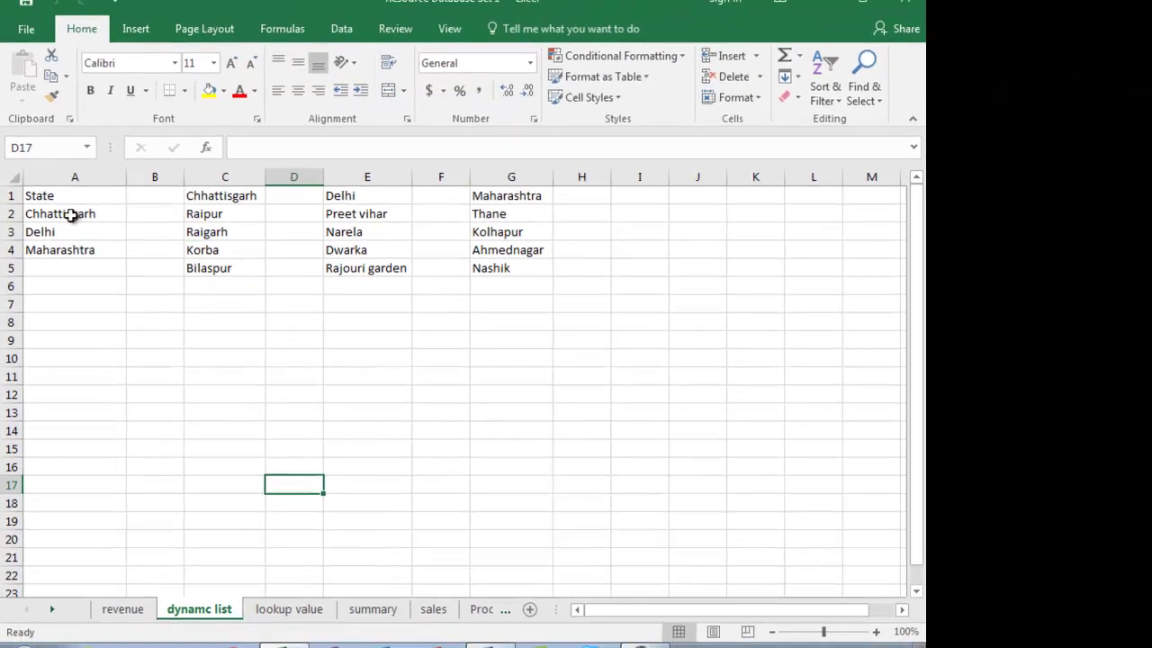
pyautogui.click(72, 215)
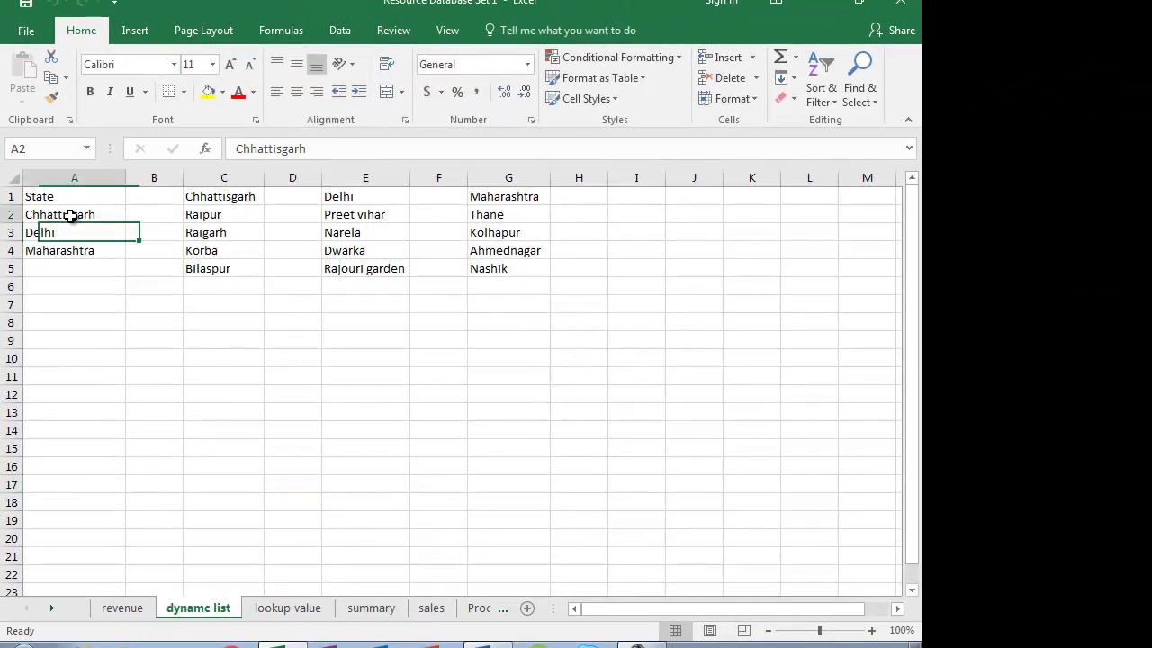
pyautogui.click(224, 196)
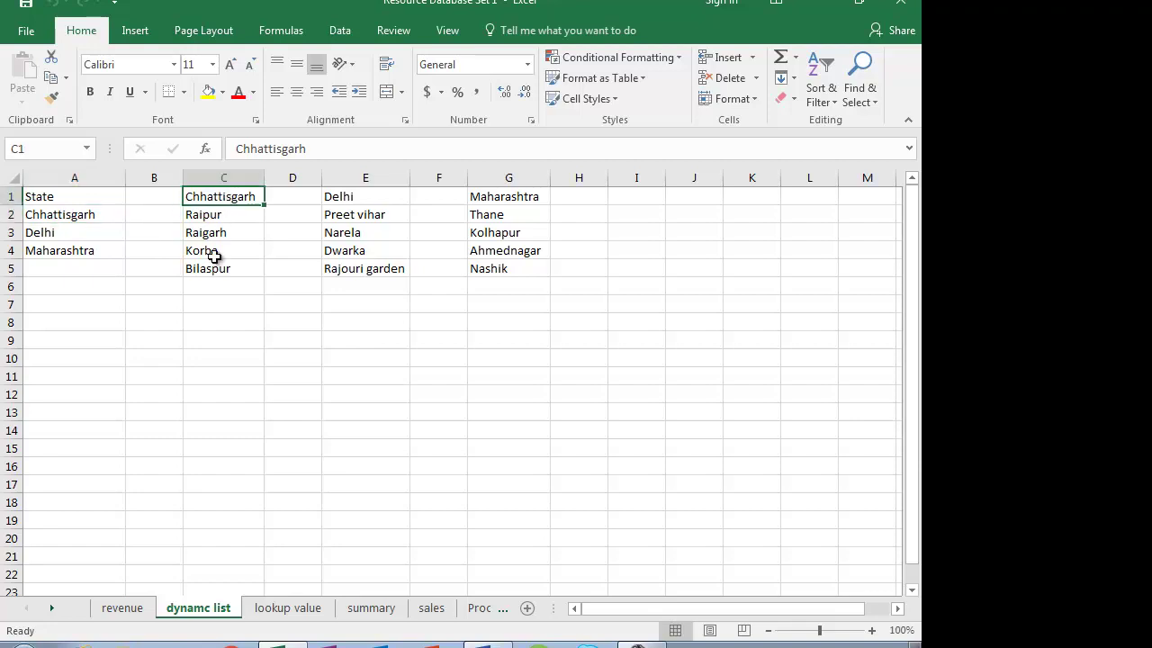
pyautogui.click(357, 194)
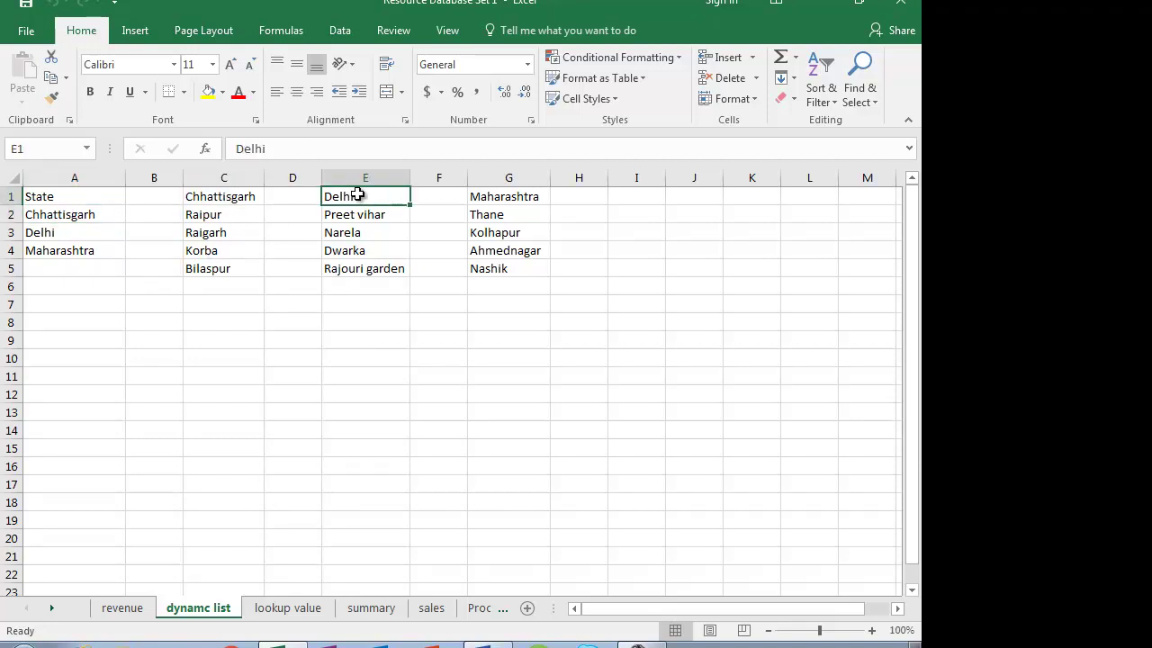
pyautogui.click(497, 196)
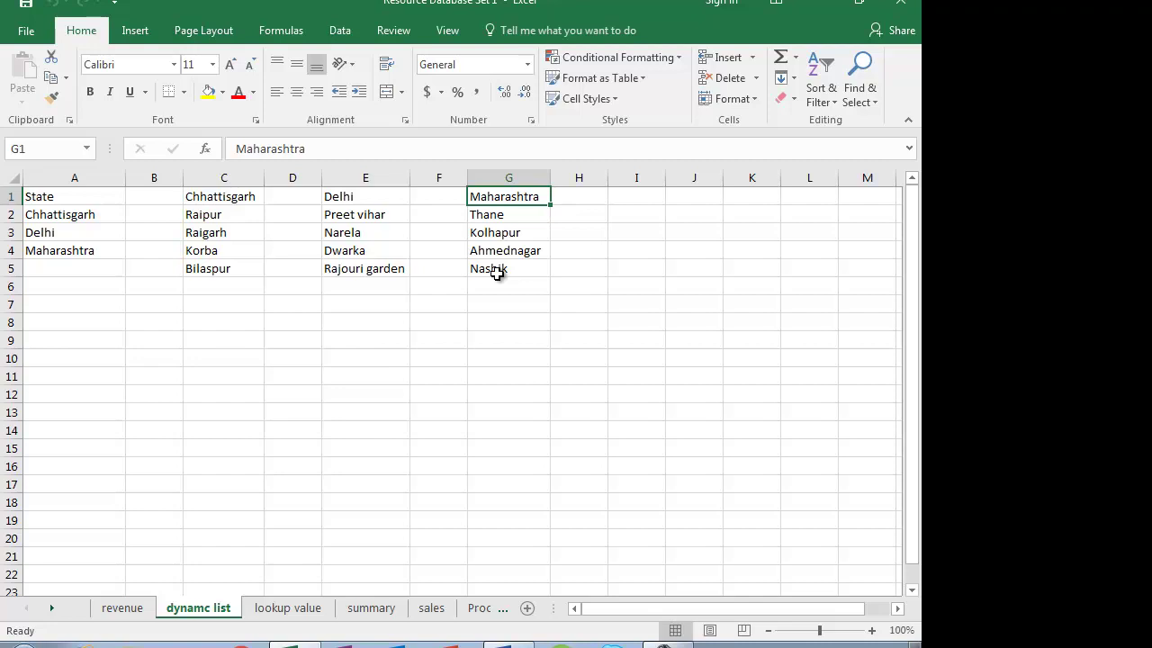
# Copy the State heading from A1 into A8 and enter City in B8
pyautogui.click(53, 196)
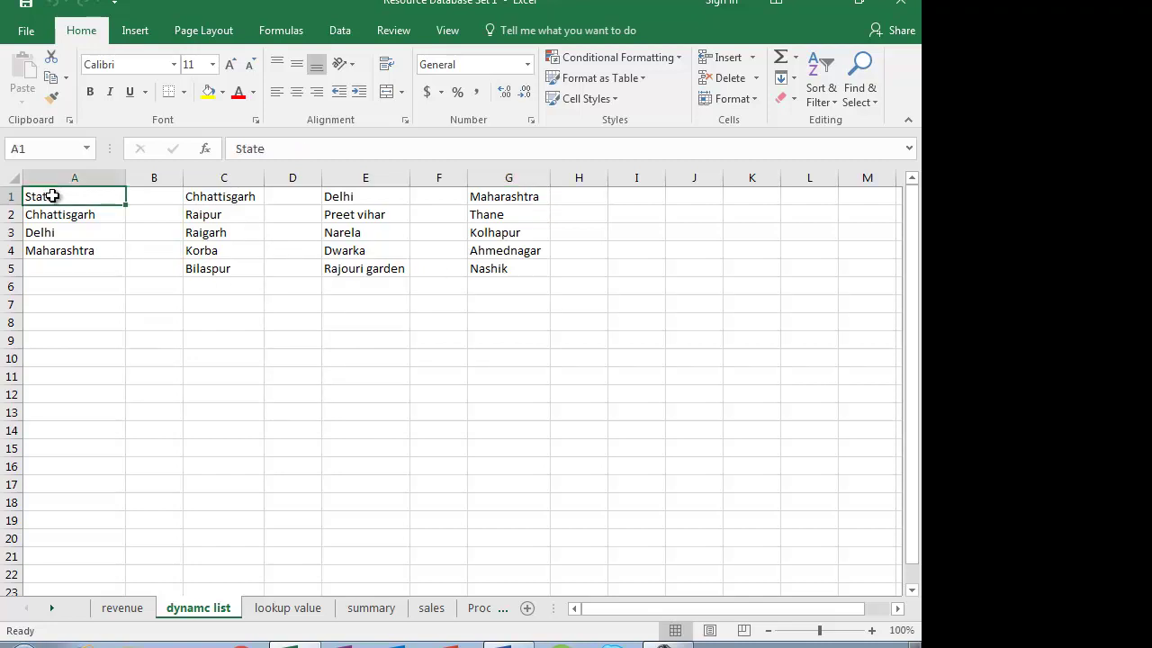
pyautogui.hotkey('ctrl', 'c')
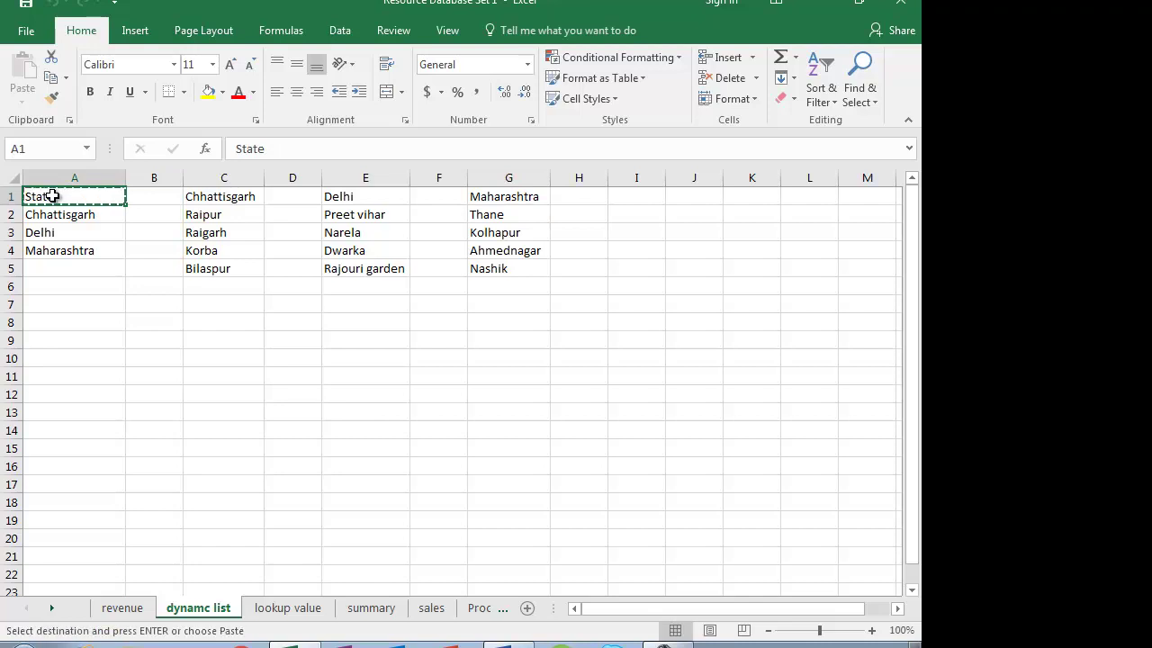
pyautogui.click(99, 320)
pyautogui.hotkey('ctrl', 'v')
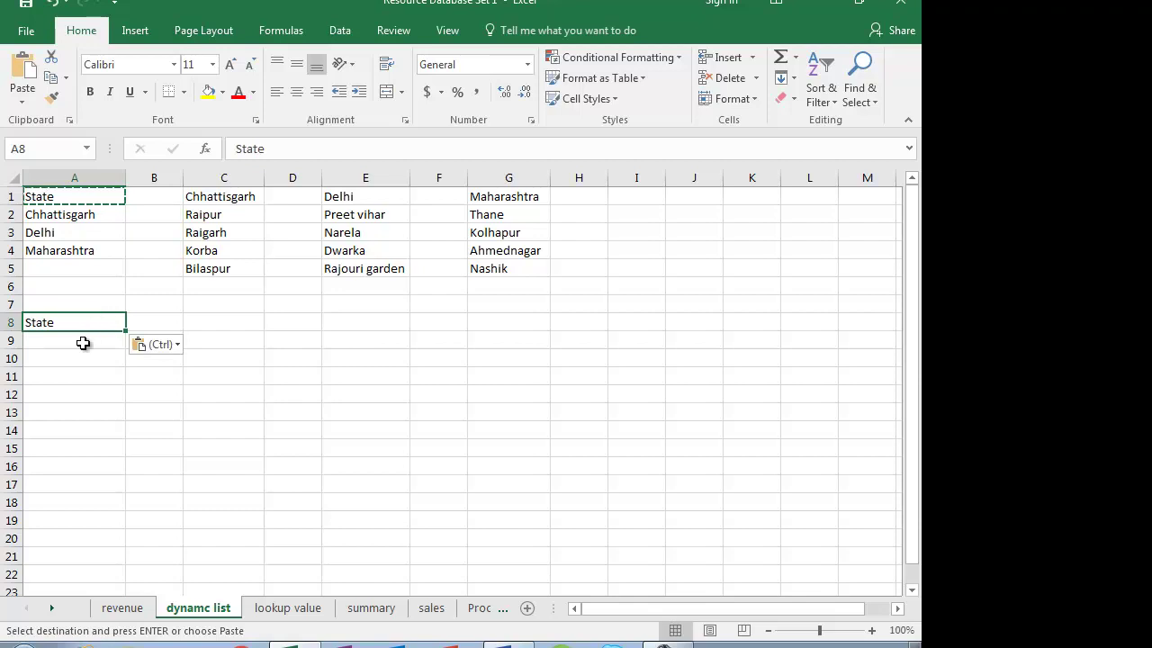
pyautogui.click(82, 342)
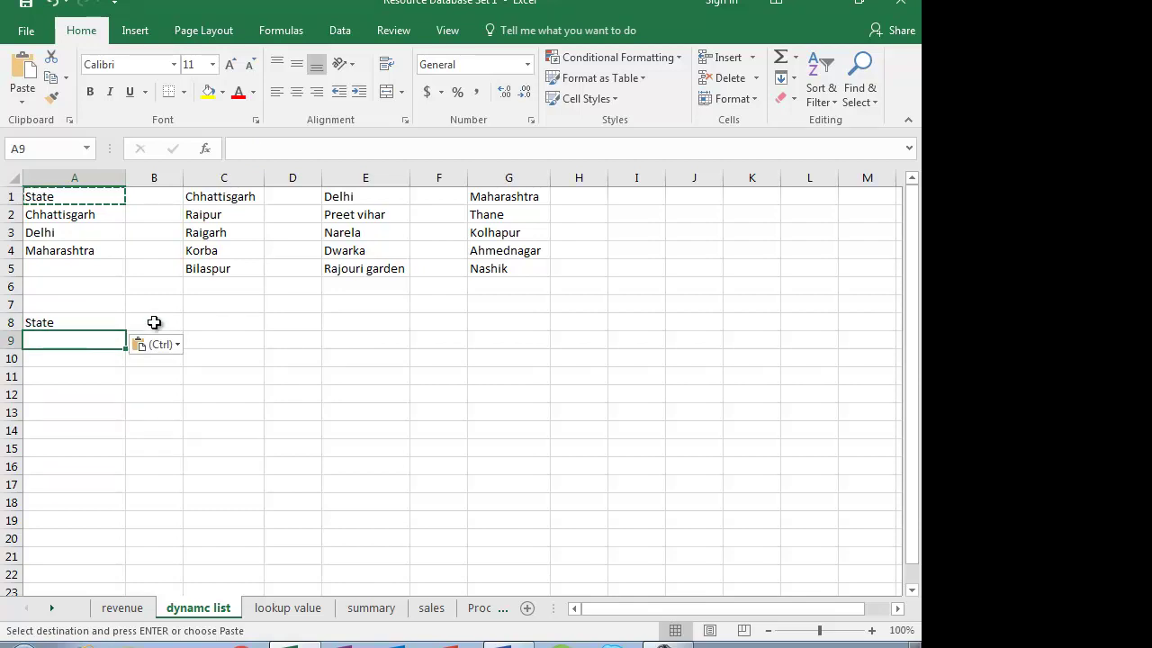
pyautogui.click(156, 322)
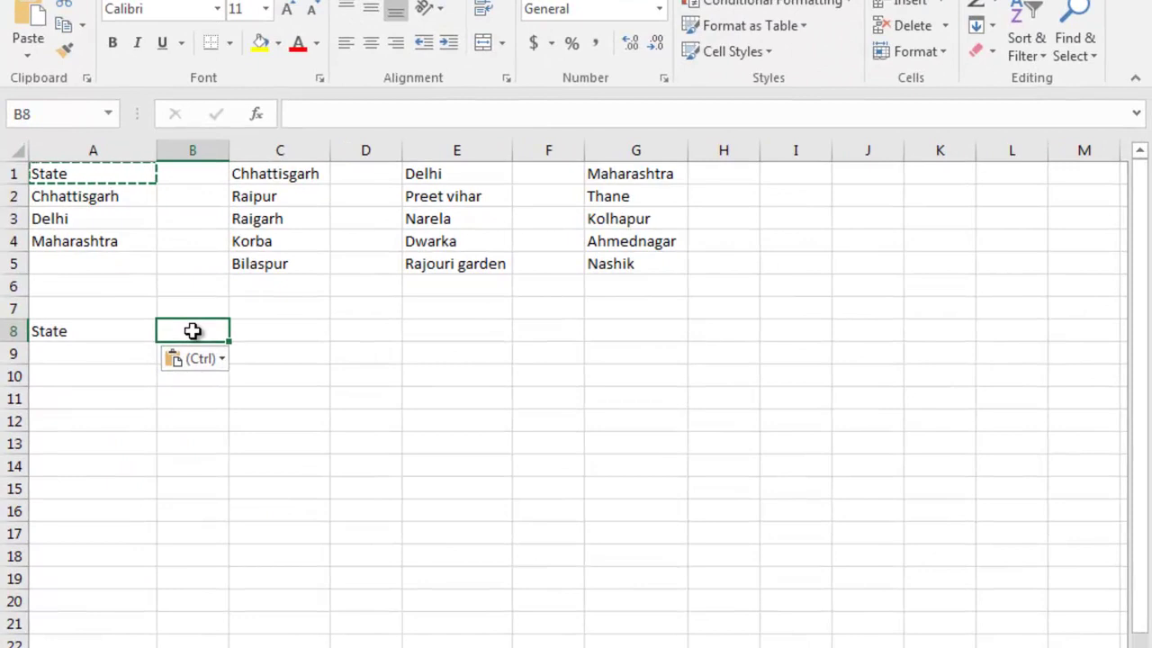
pyautogui.write('City')
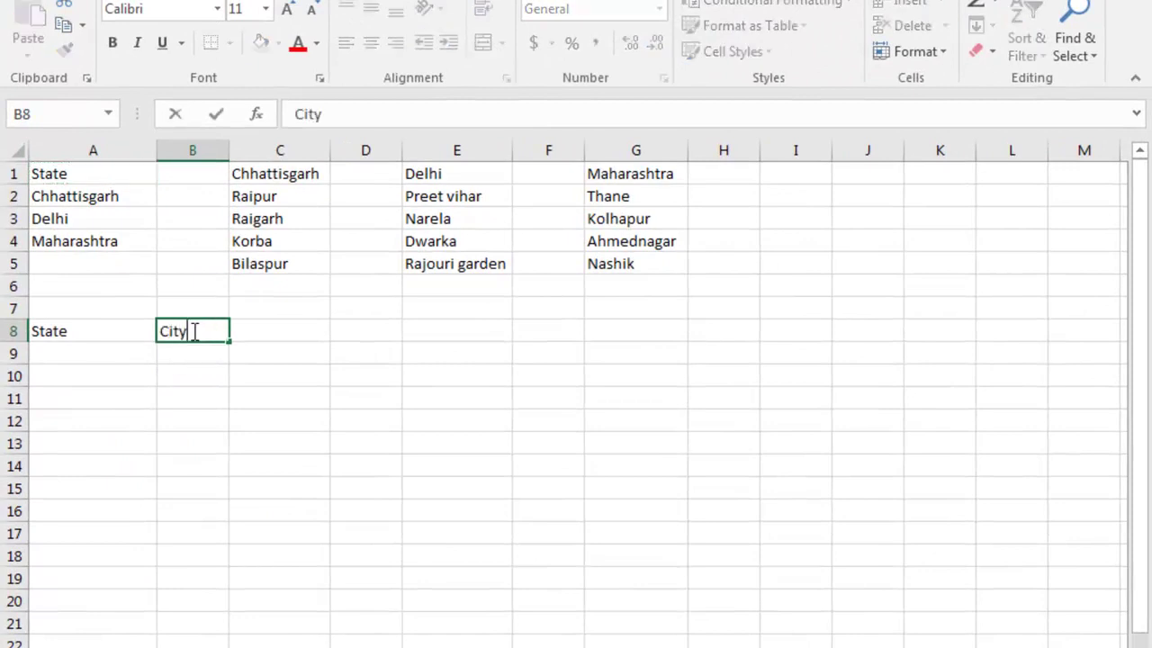
pyautogui.press('Return')
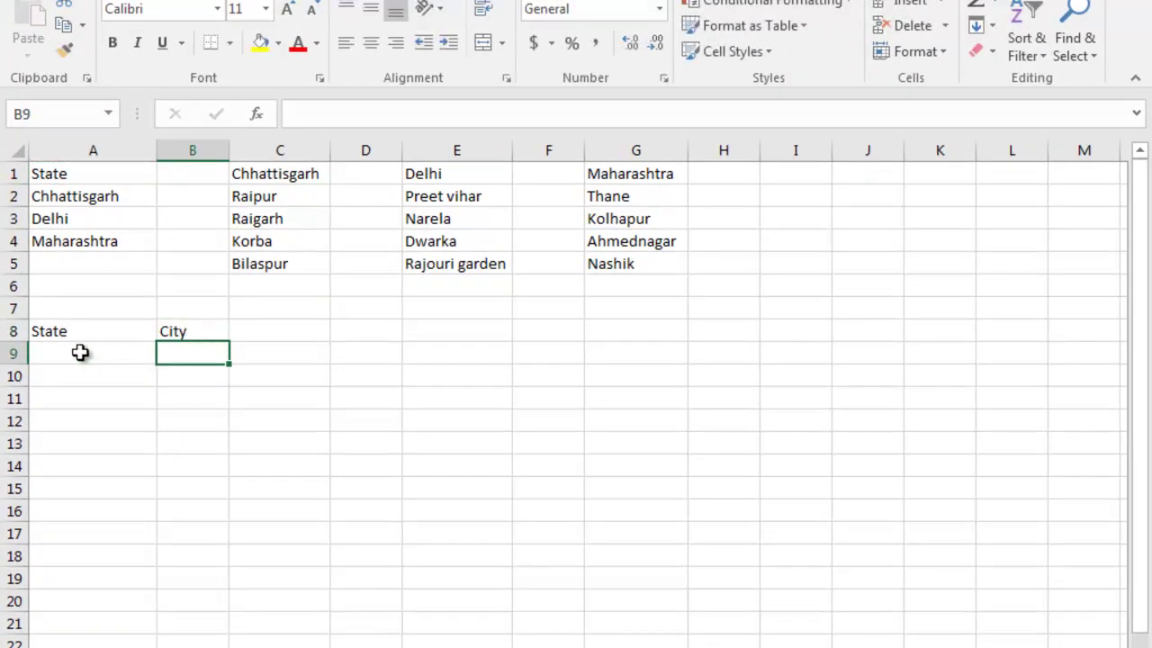
pyautogui.click(80, 352)
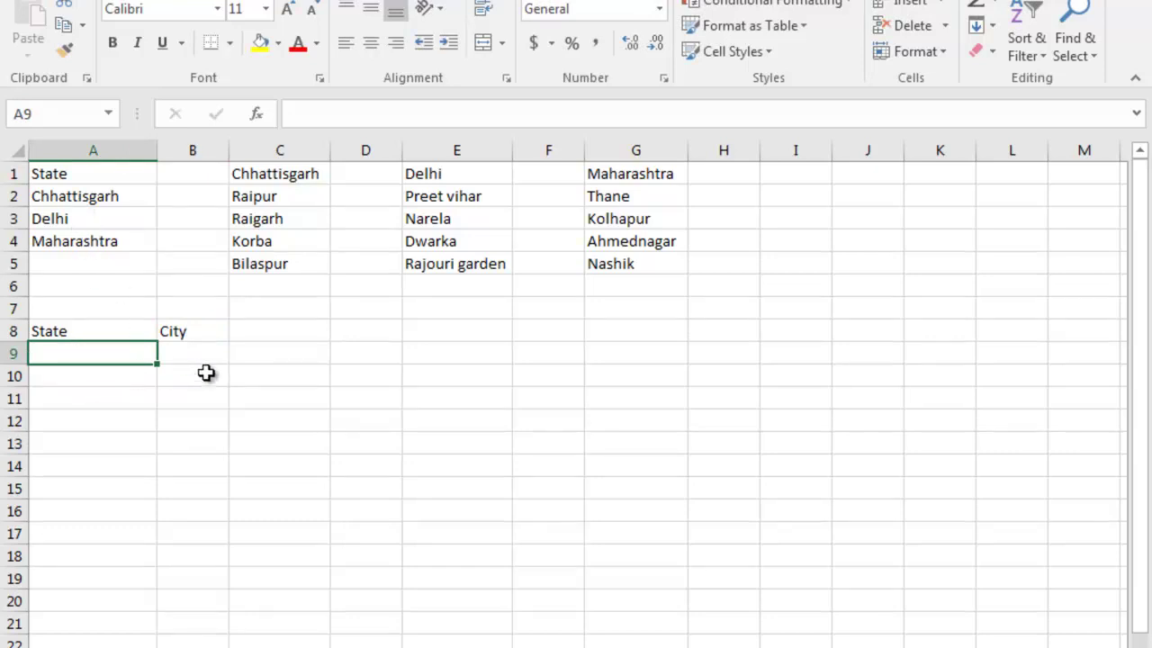
# Convert the State list A1:A4 into a table, using its first row as headers
pyautogui.click(216, 351)
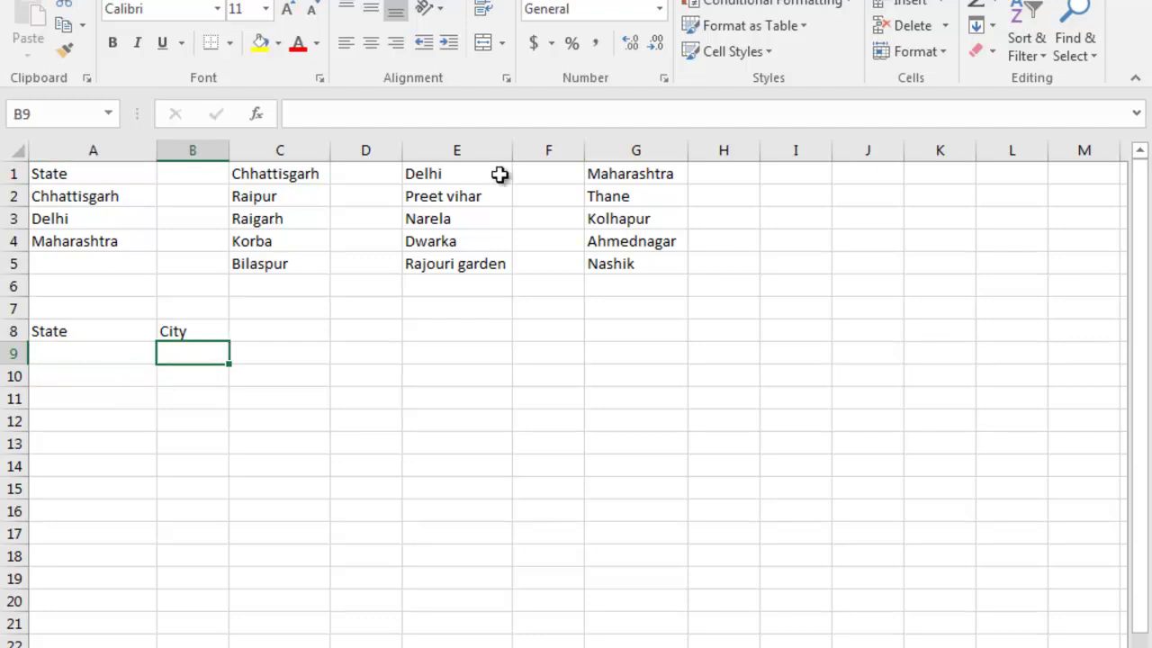
pyautogui.click(106, 352)
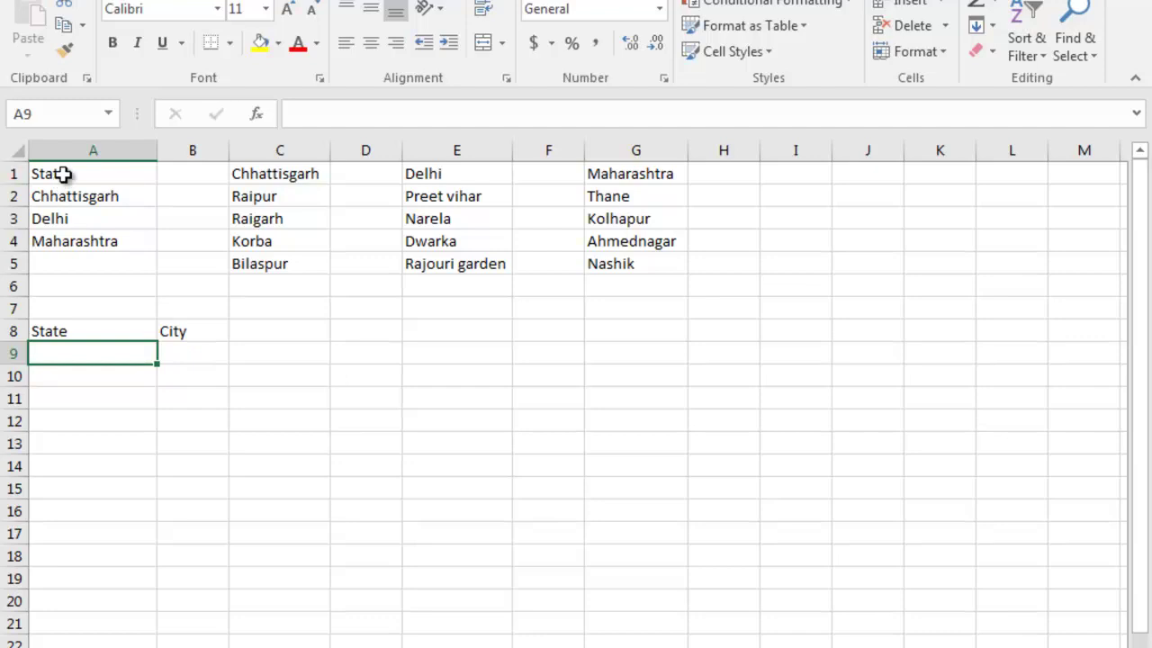
pyautogui.click(63, 175)
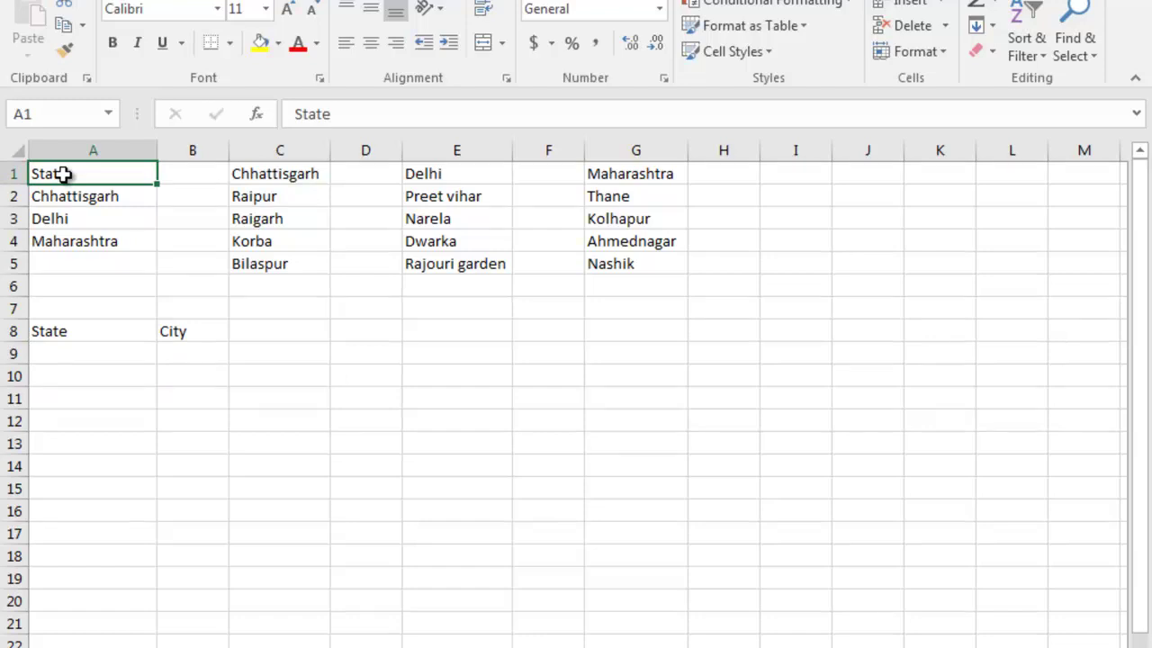
pyautogui.moveTo(63, 174); pyautogui.dragTo(69, 248)
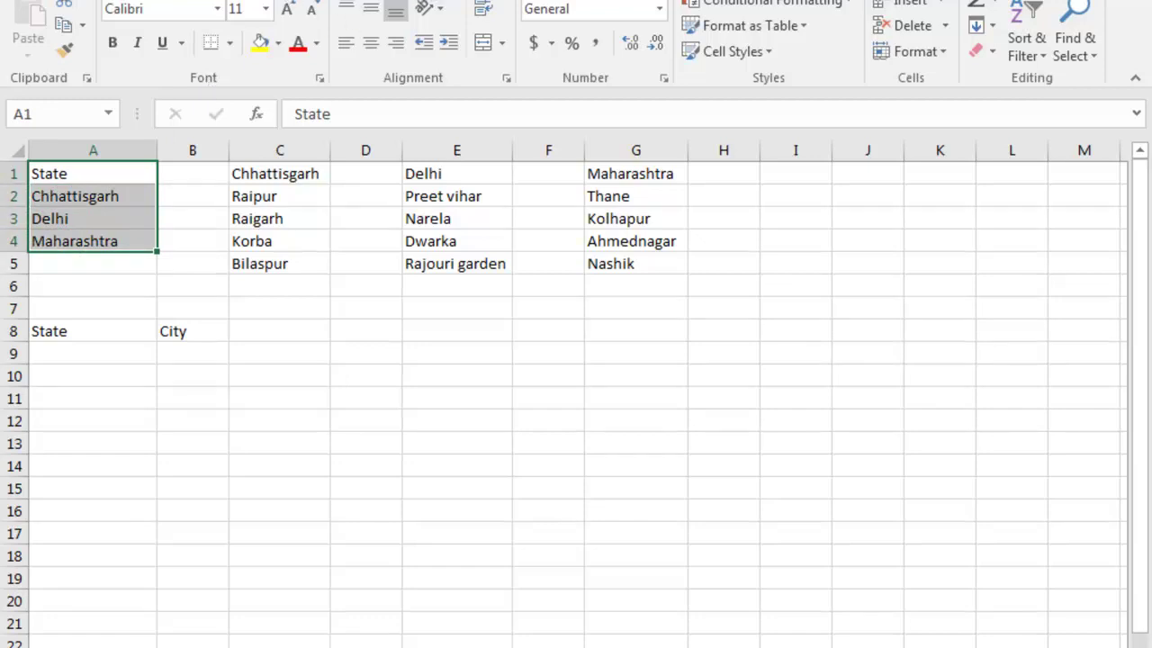
pyautogui.hotkey('alt', 'n')
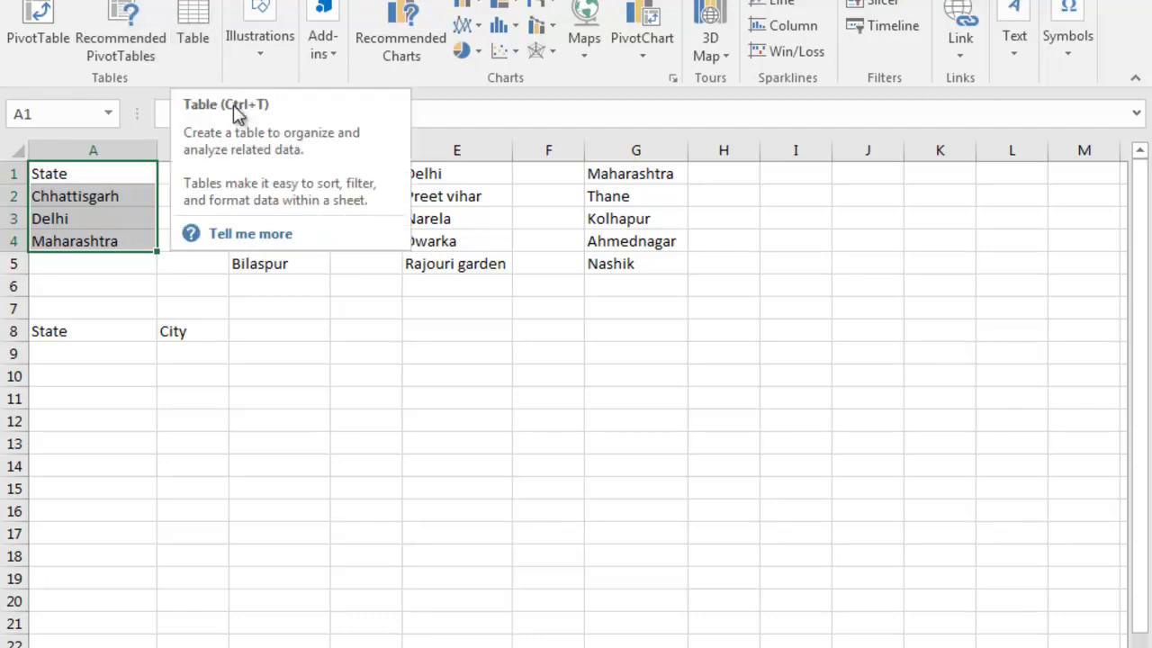
pyautogui.click(195, 33)
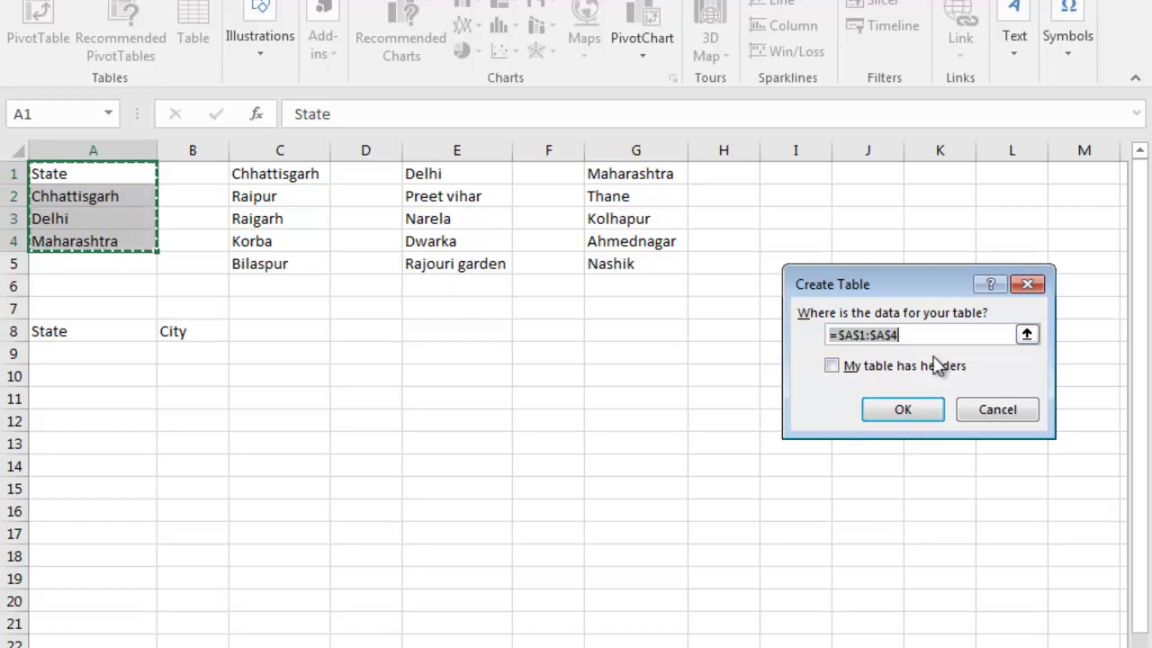
pyautogui.click(831, 368)
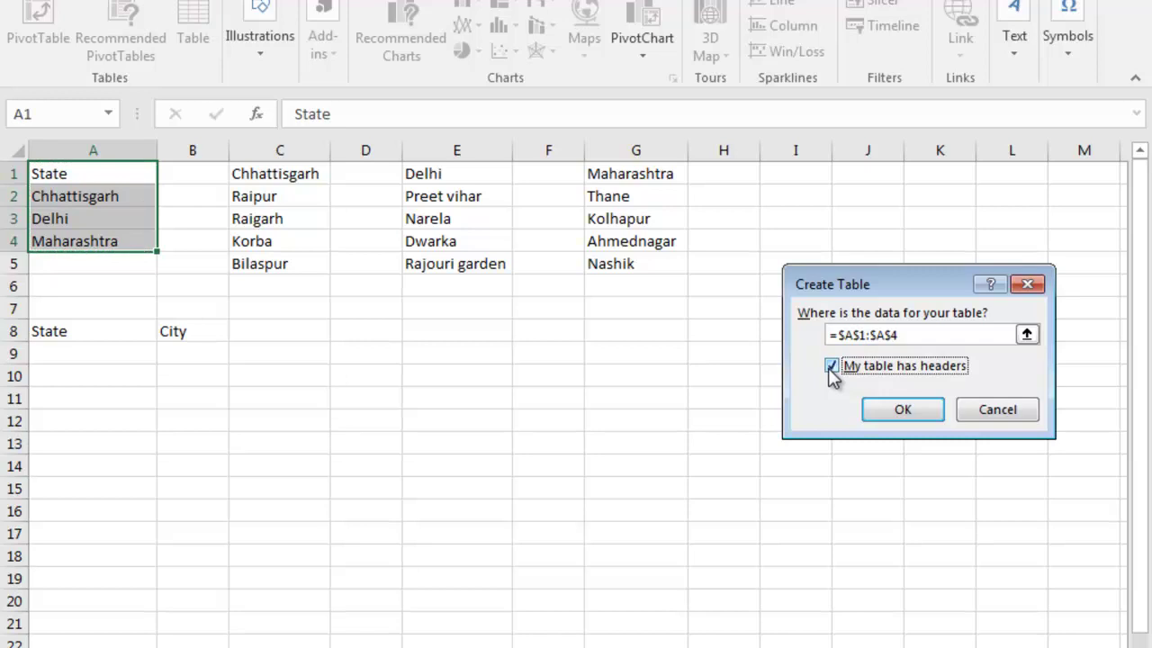
pyautogui.click(900, 411)
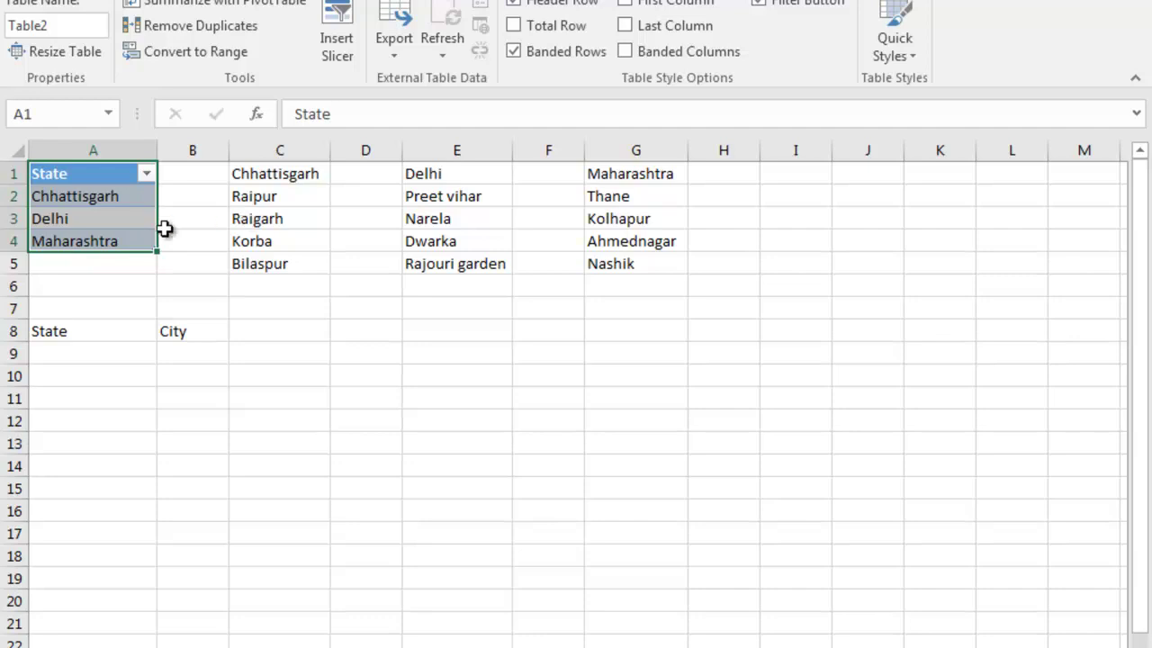
# Turn the Chhattisgarh (C1:C5) and Delhi (E1:E5) city lists into tables with header rows
pyautogui.click(310, 173)
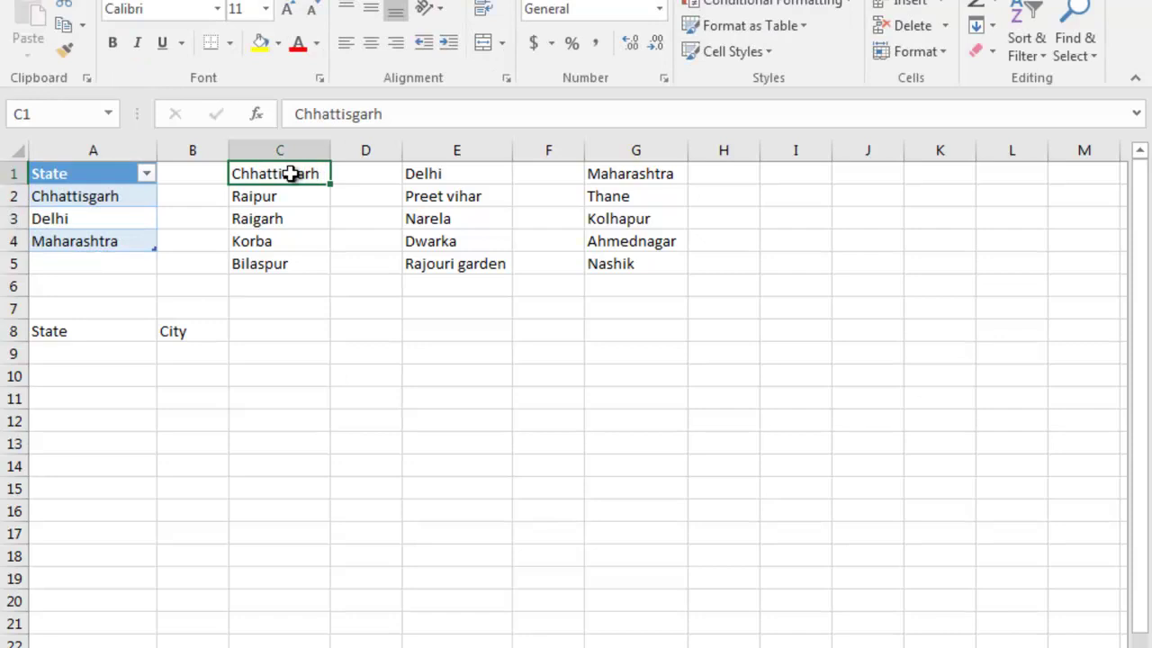
pyautogui.moveTo(289, 199); pyautogui.dragTo(288, 259)
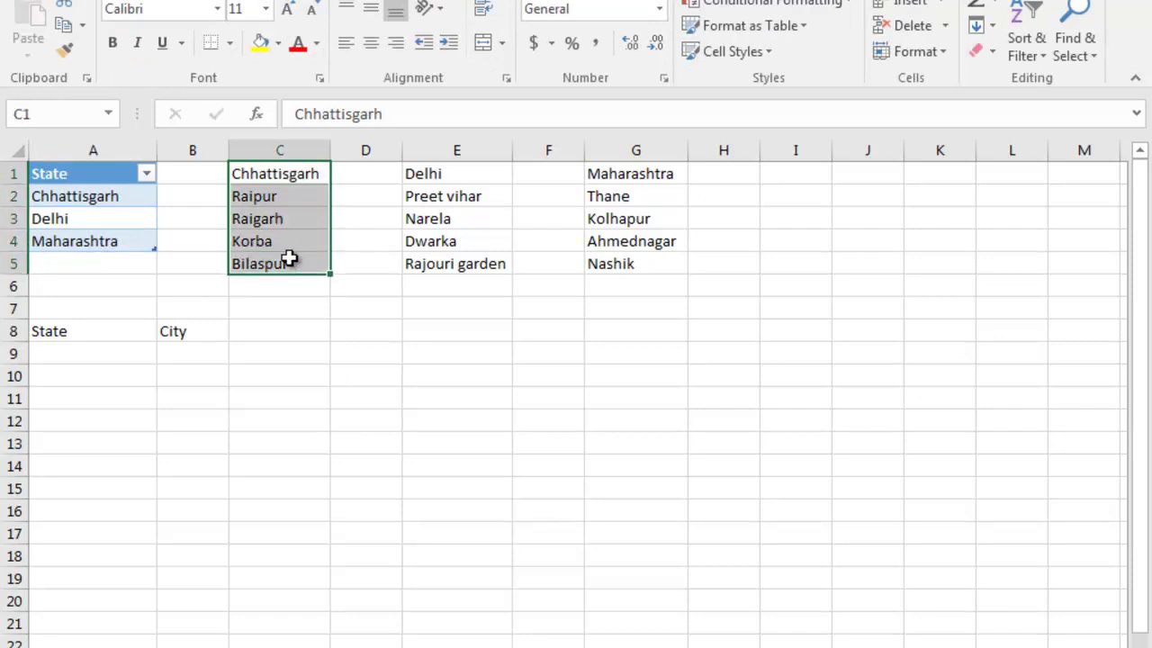
pyautogui.hotkey('ctrl', 't')
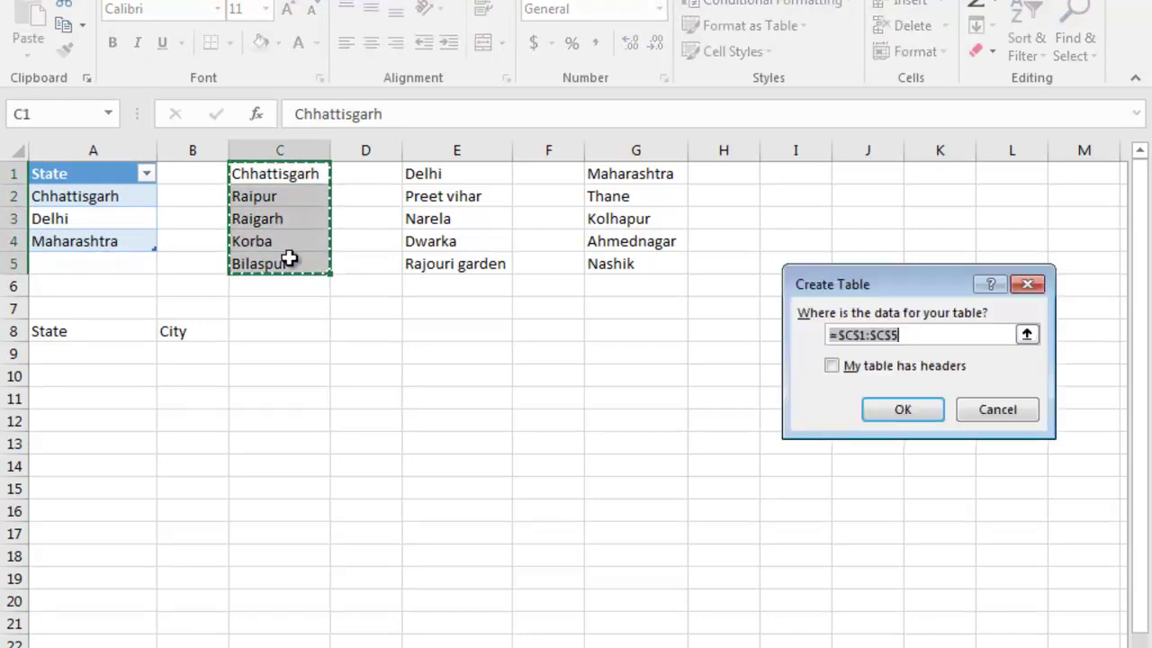
pyautogui.click(834, 367)
pyautogui.click(895, 411)
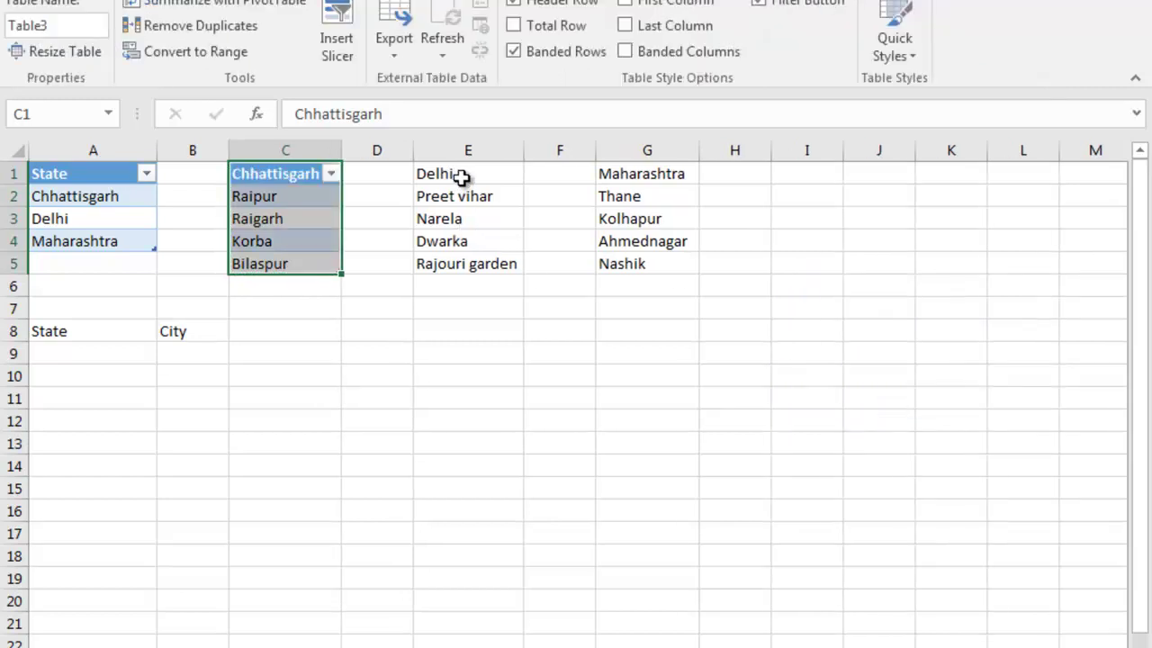
pyautogui.moveTo(460, 183); pyautogui.dragTo(462, 262)
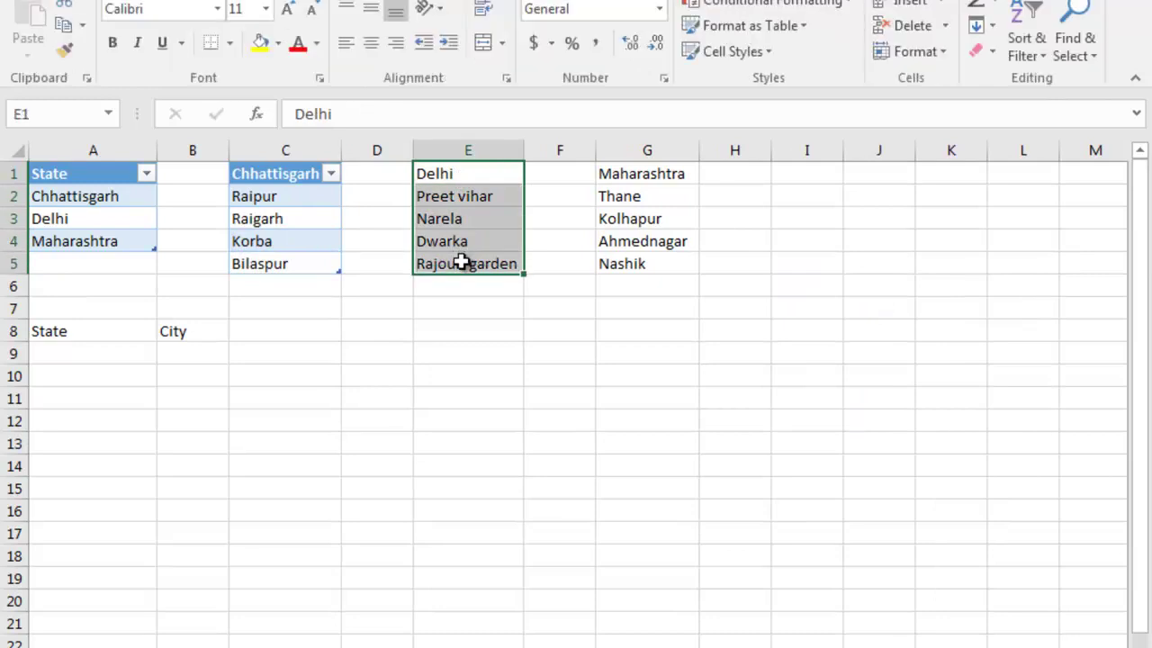
pyautogui.hotkey('ctrl', 't')
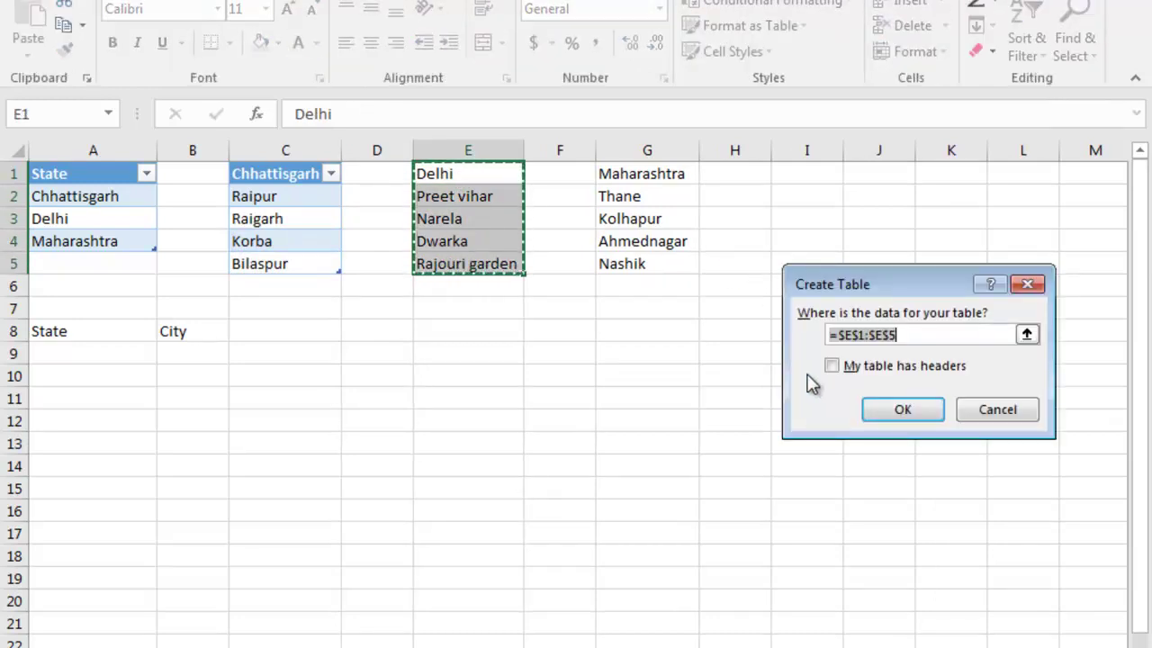
pyautogui.click(832, 366)
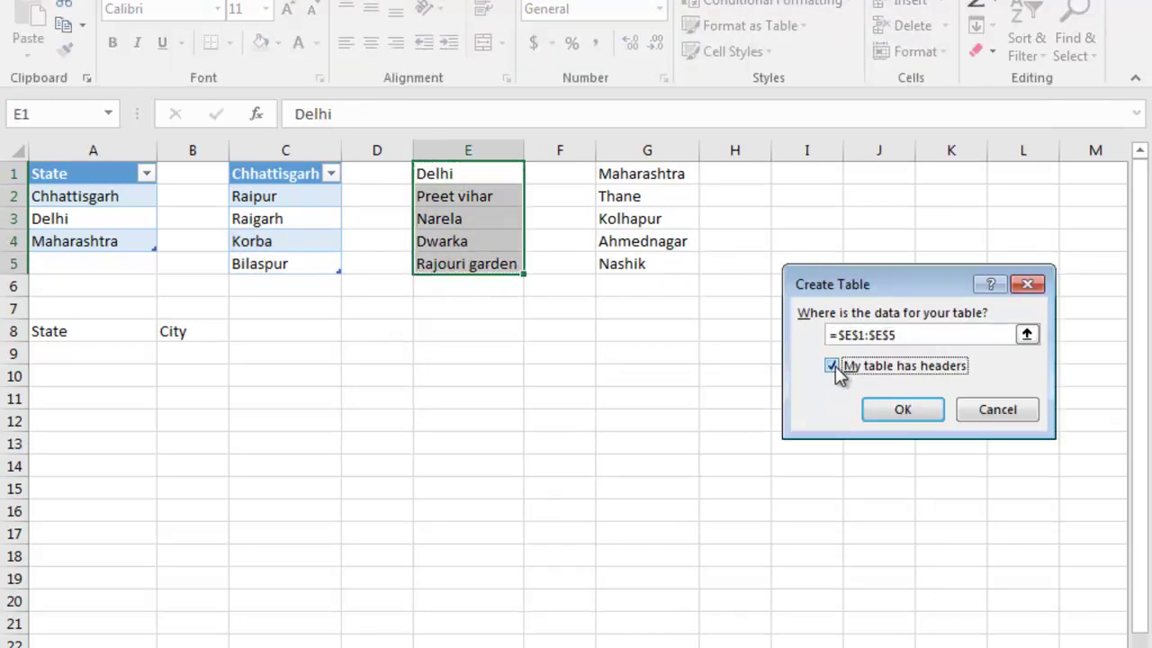
pyautogui.click(900, 412)
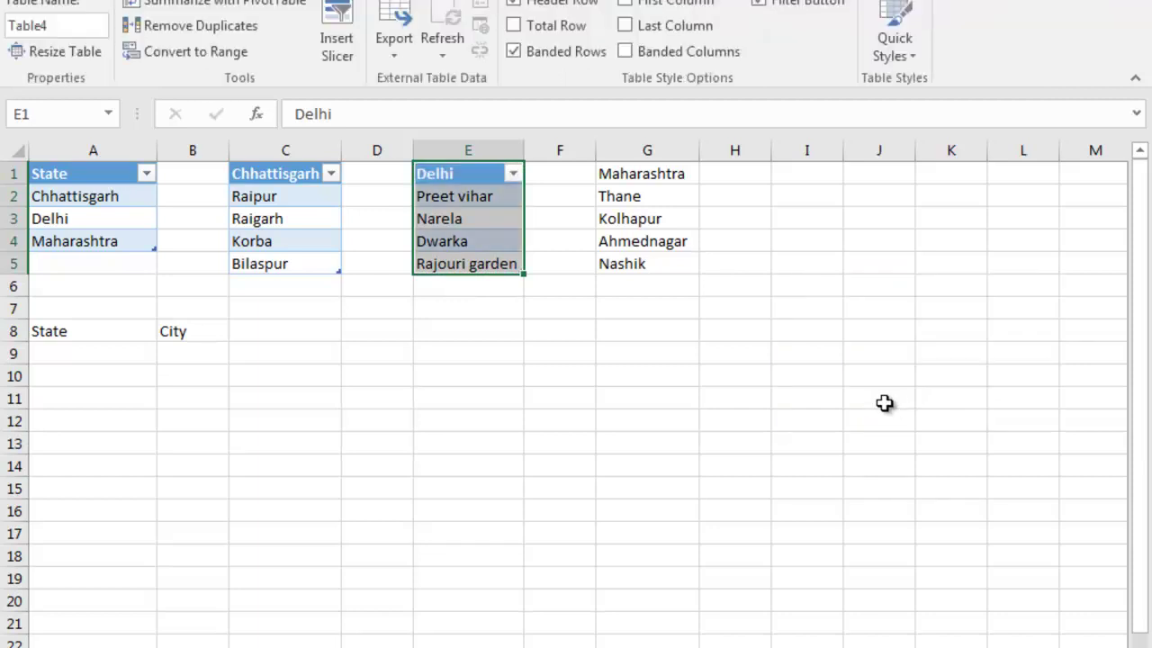
# Make the Maharashtra list G1:G5 a table with Maharashtra as its header
pyautogui.click(650, 177)
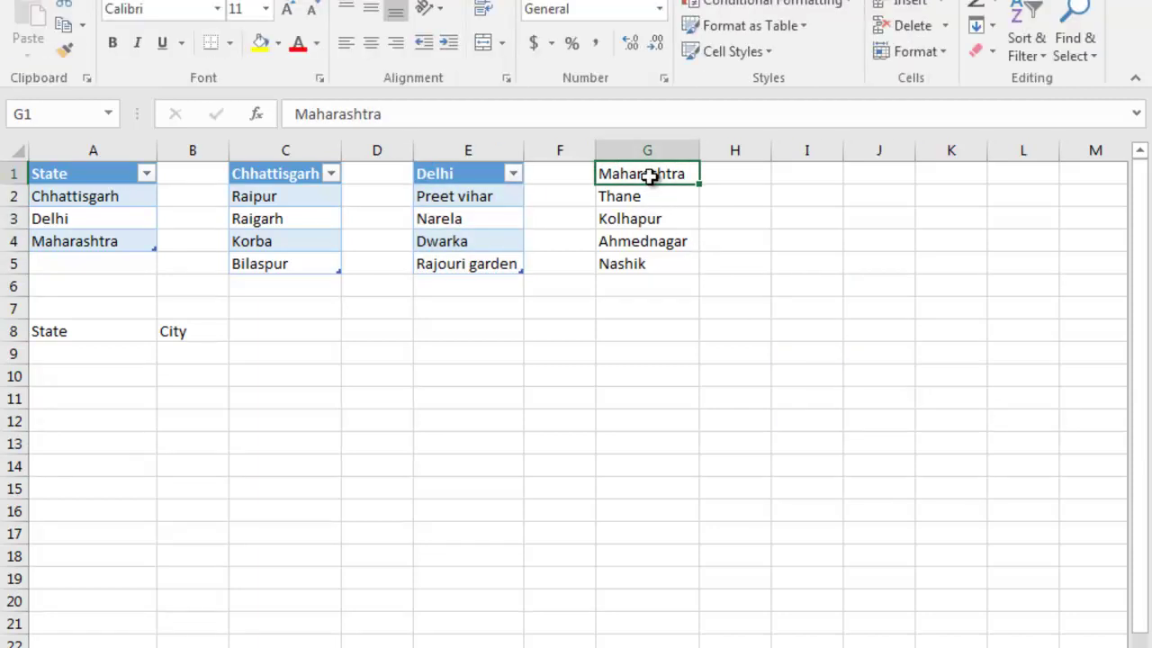
pyautogui.moveTo(650, 175); pyautogui.dragTo(660, 254)
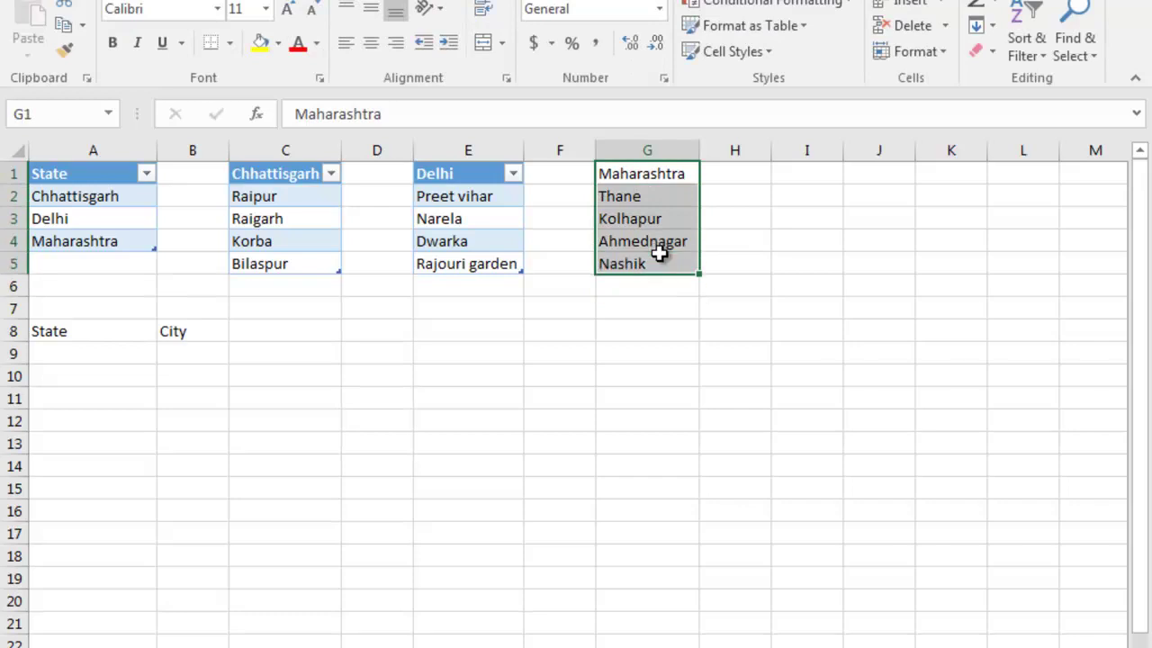
pyautogui.hotkey('ctrl', 't')
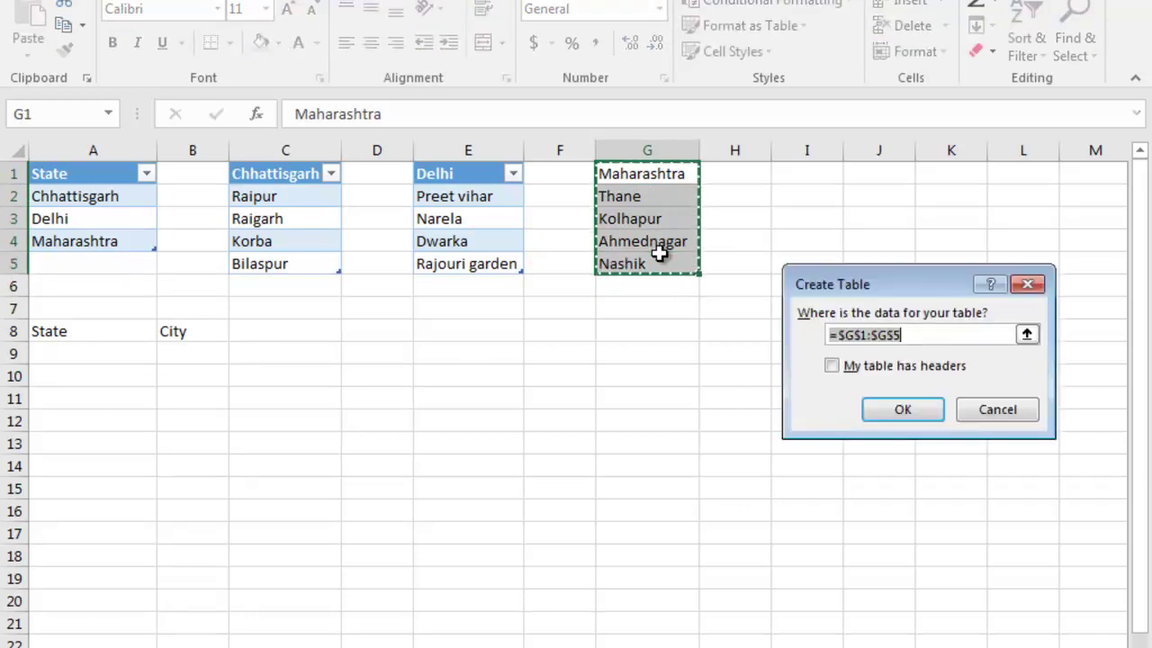
pyautogui.click(832, 366)
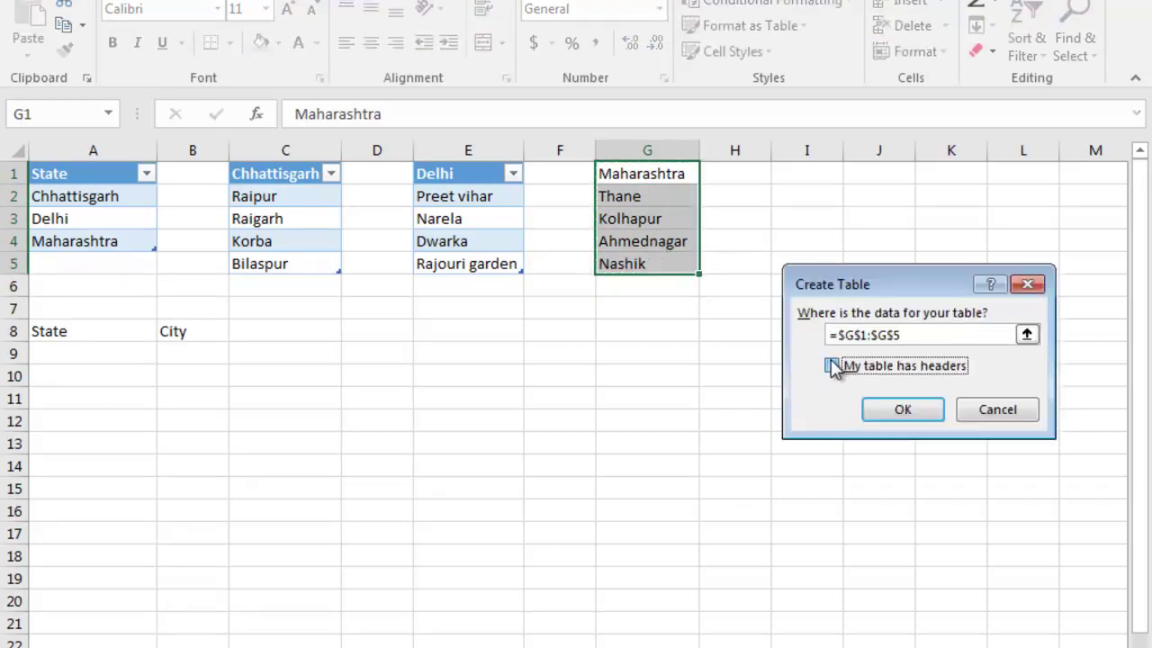
pyautogui.click(903, 411)
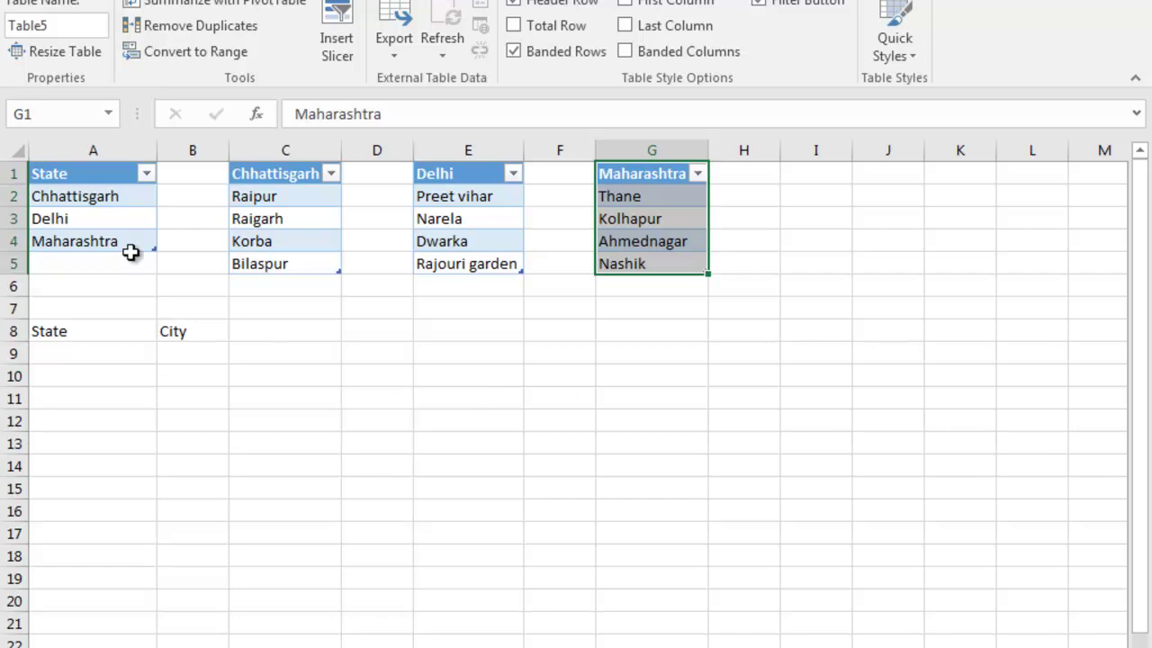
# Name the State and Chhattisgarh columns from their top-row headings
pyautogui.moveTo(101, 176); pyautogui.dragTo(99, 234)
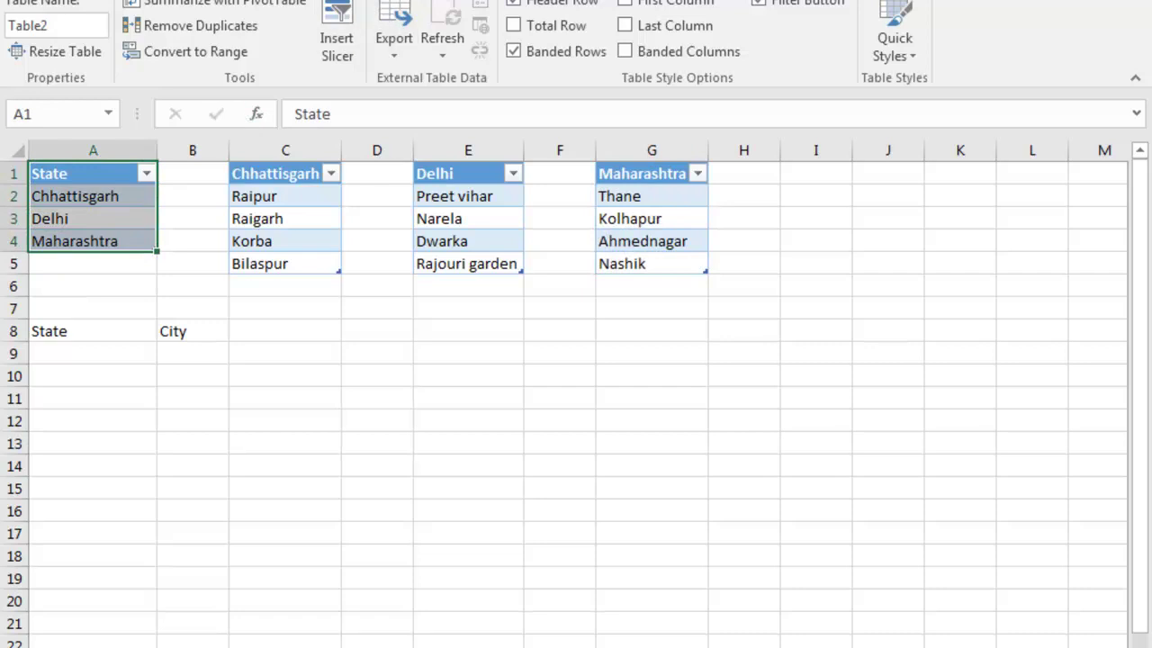
pyautogui.click(270, 0)
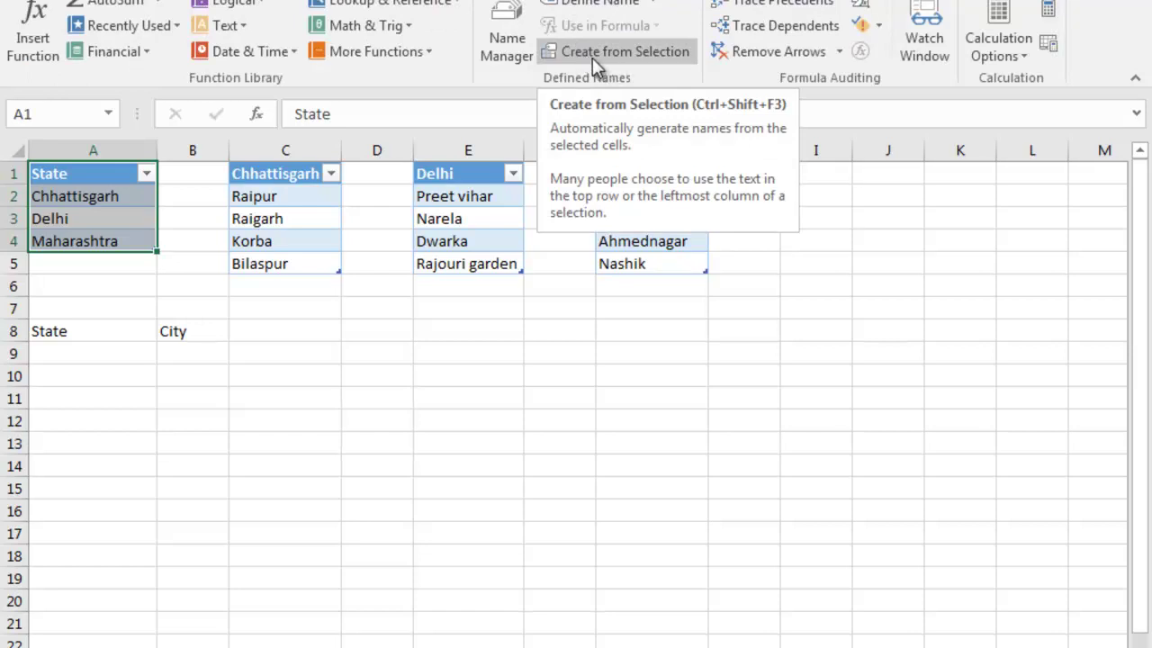
pyautogui.click(623, 54)
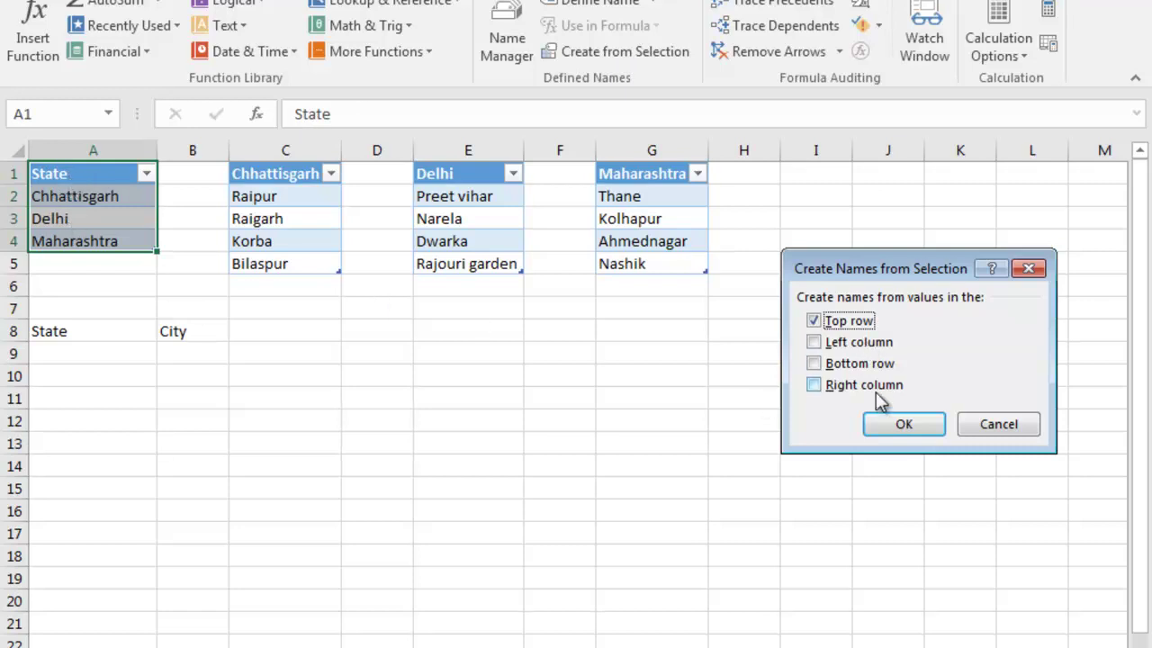
pyautogui.click(884, 432)
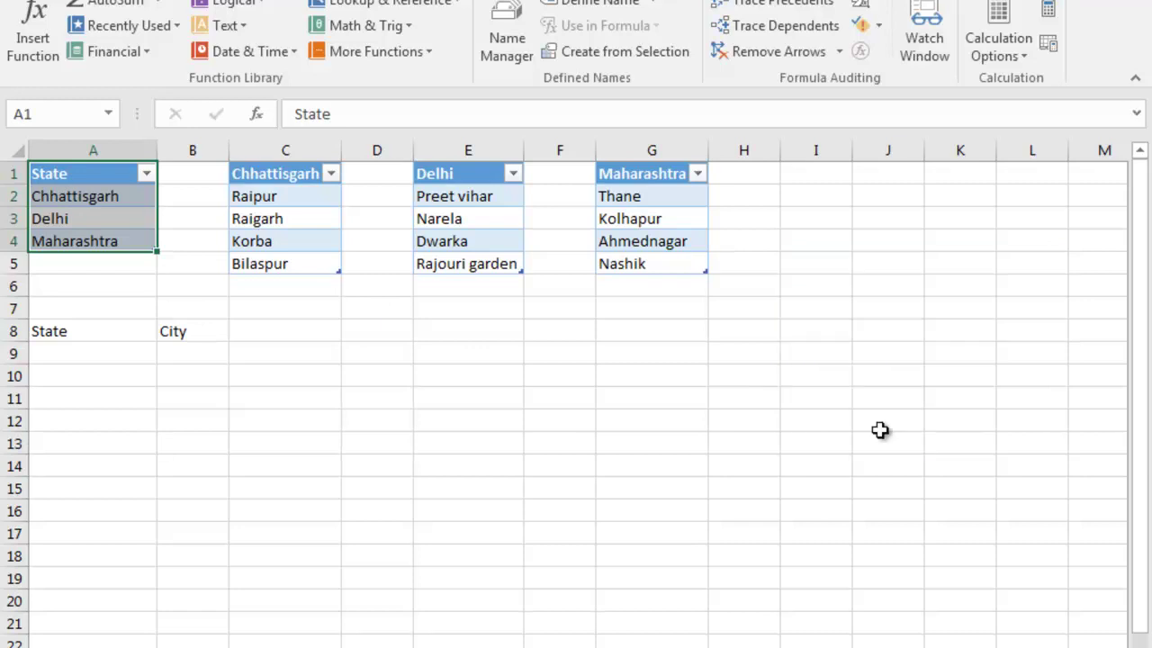
pyautogui.moveTo(300, 173); pyautogui.dragTo(299, 257)
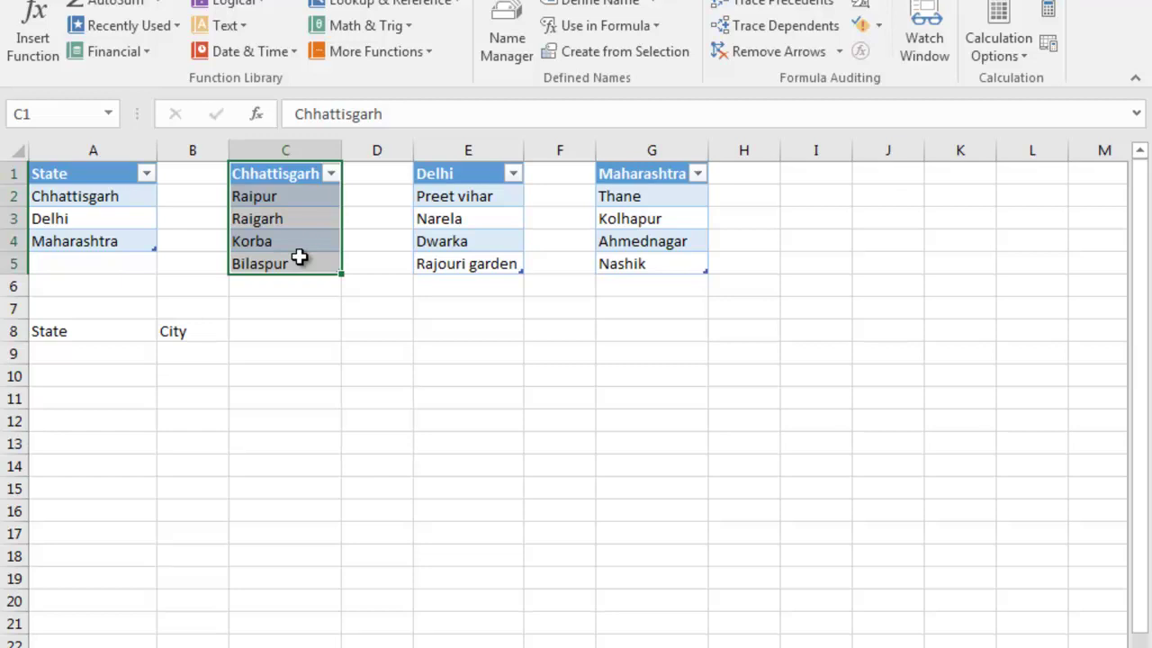
pyautogui.click(653, 56)
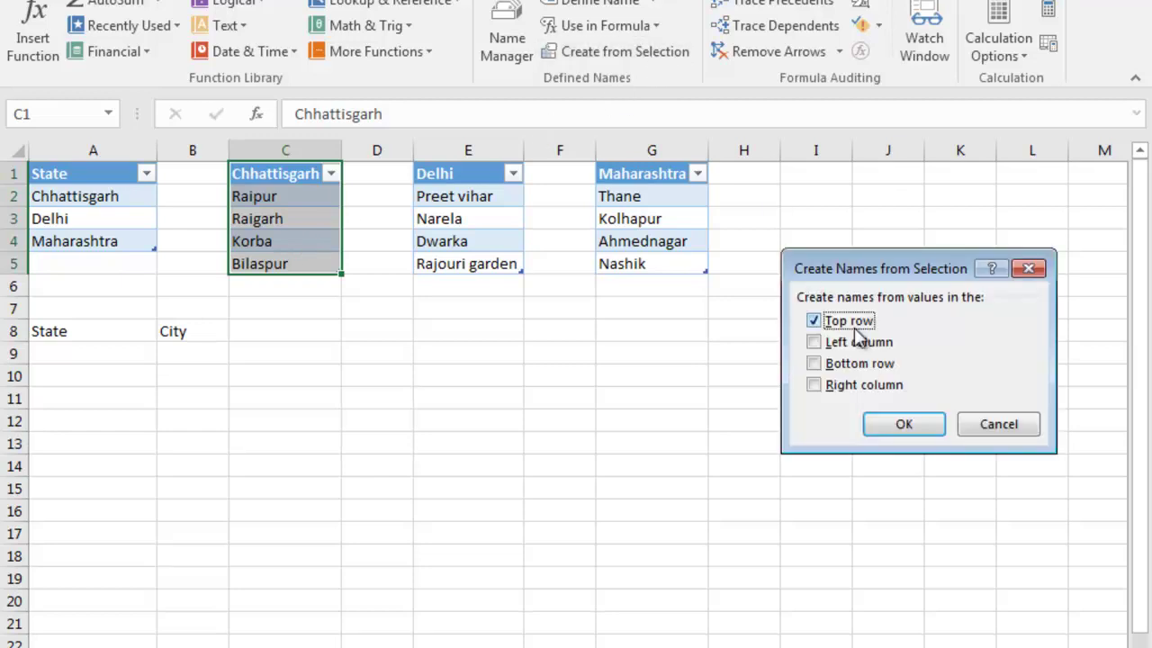
pyautogui.click(895, 430)
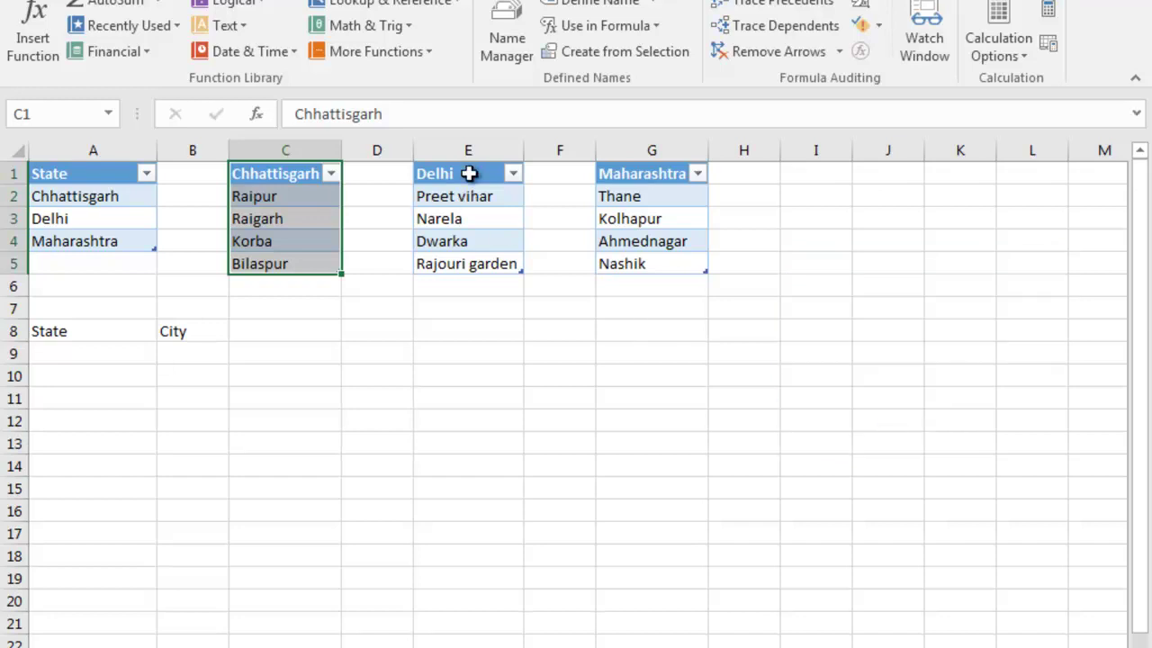
# Name the Delhi and Maharashtra columns from their top-row headings
pyautogui.moveTo(466, 175); pyautogui.dragTo(468, 256)
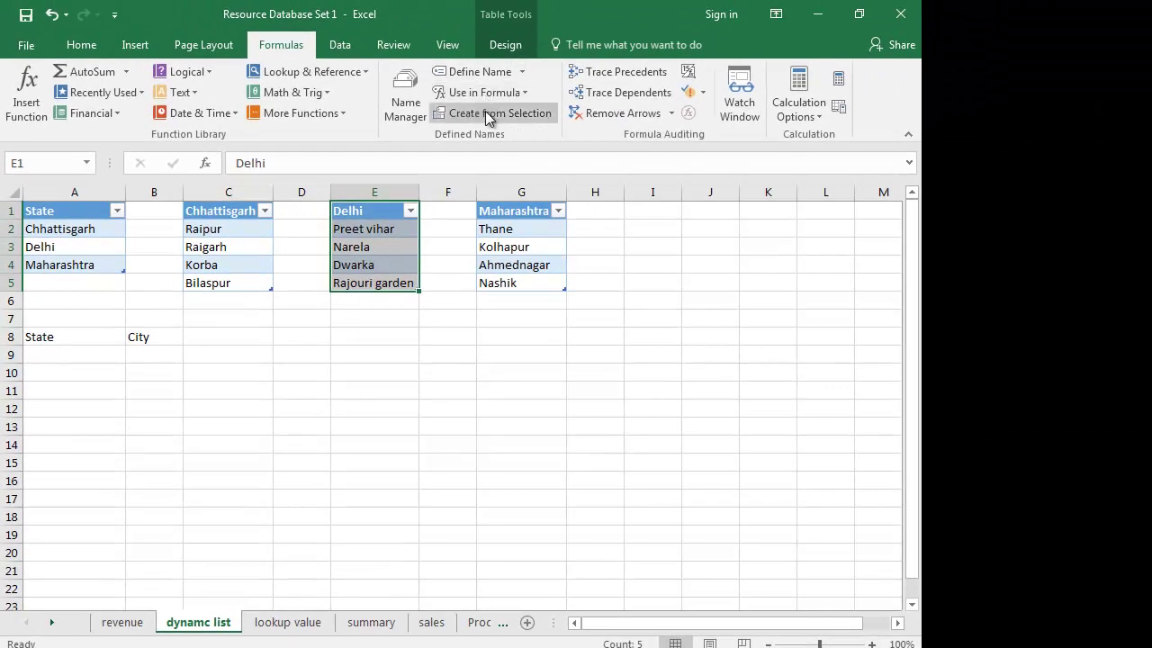
pyautogui.click(488, 113)
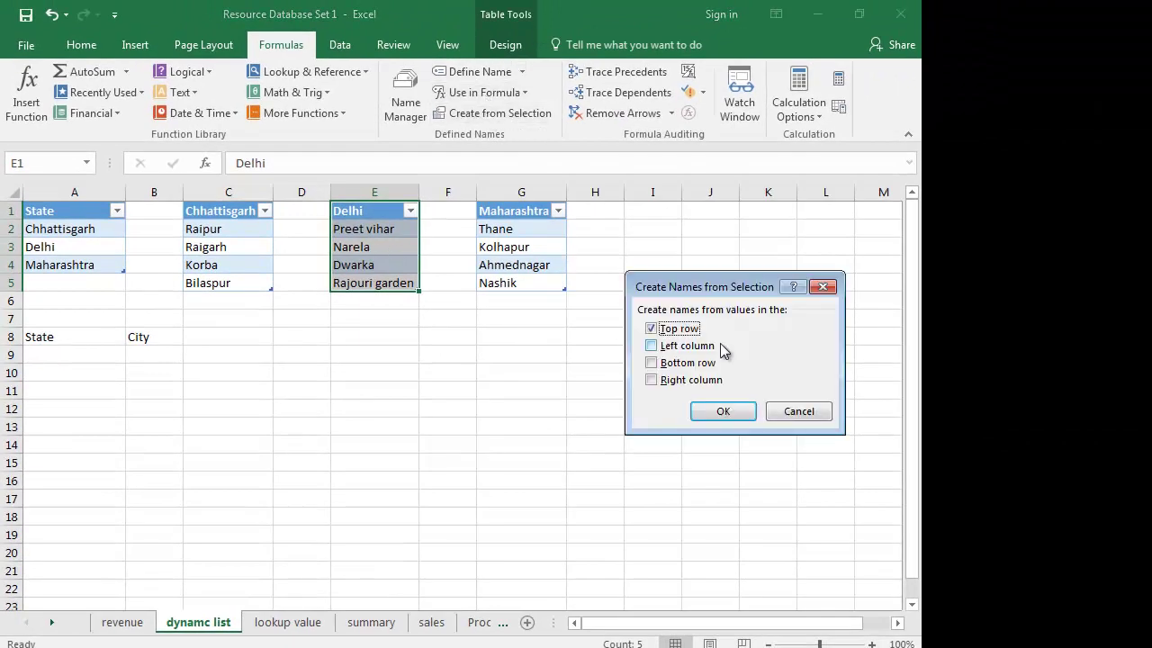
pyautogui.click(727, 411)
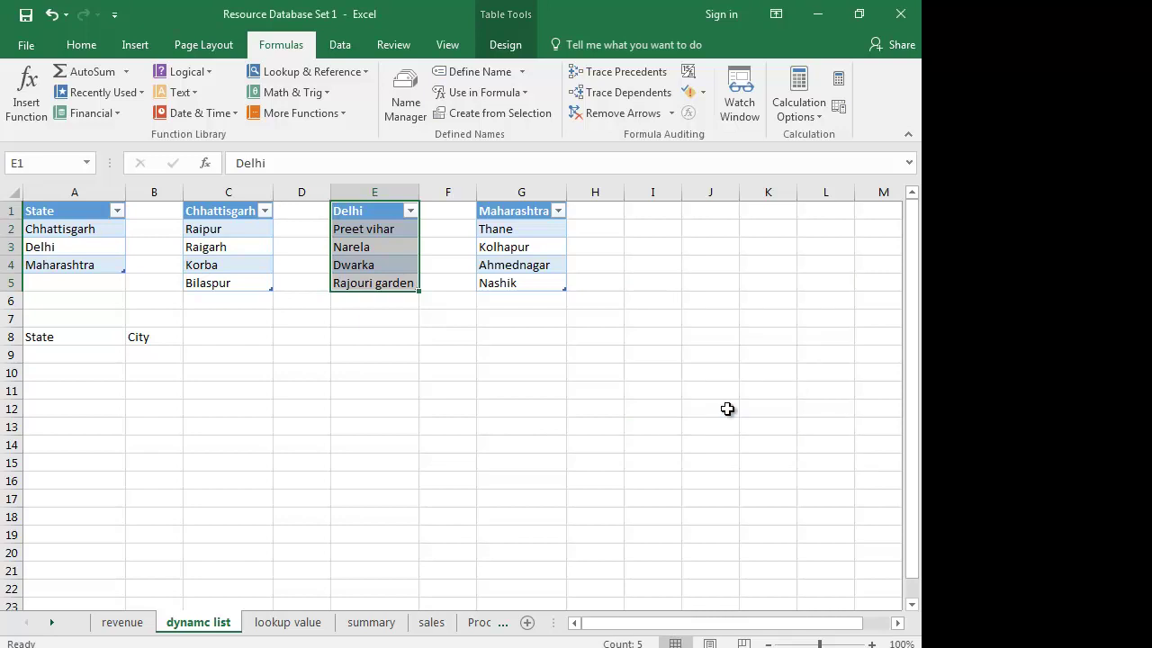
pyautogui.moveTo(515, 210); pyautogui.dragTo(512, 274)
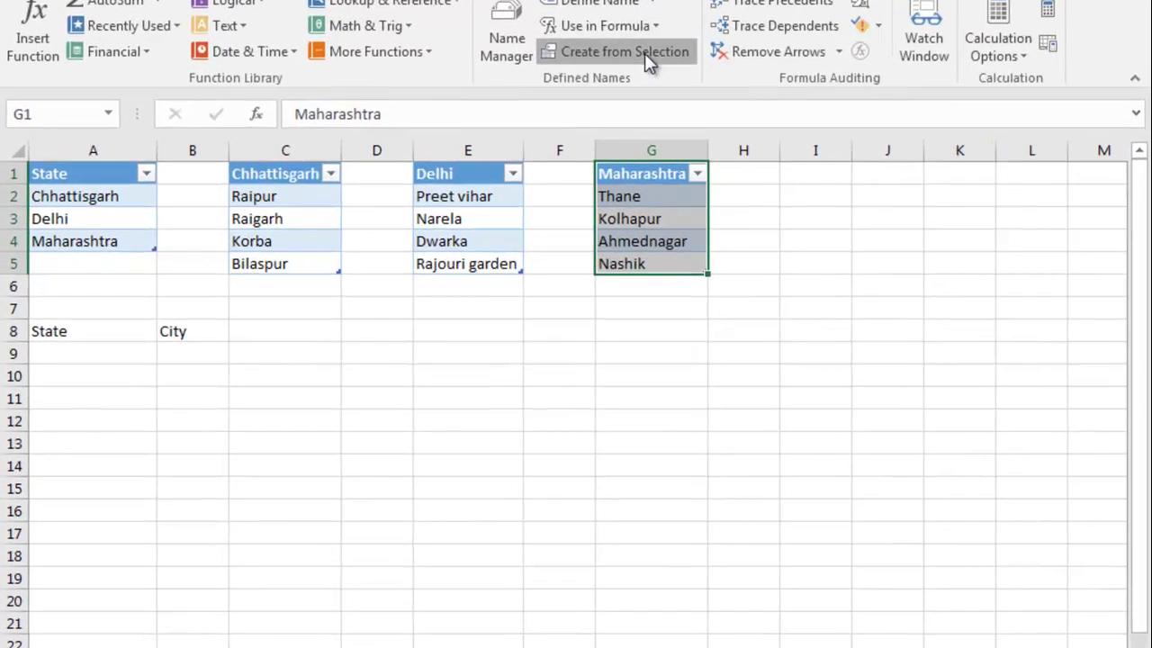
pyautogui.click(520, 113)
pyautogui.click(882, 421)
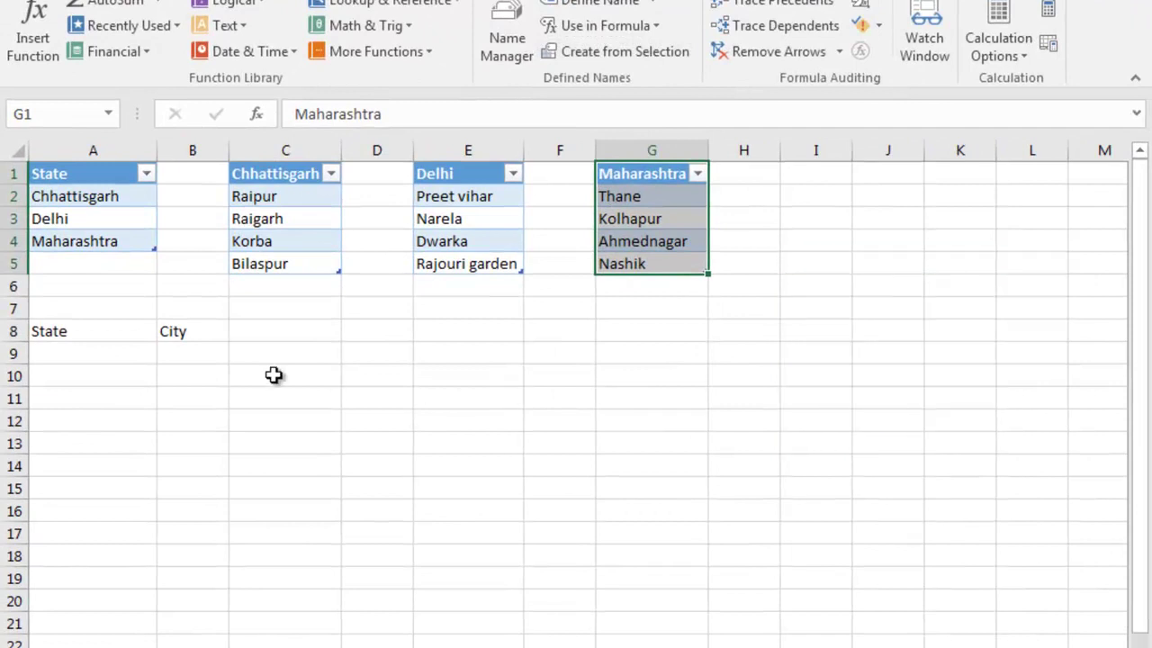
pyautogui.click(83, 358)
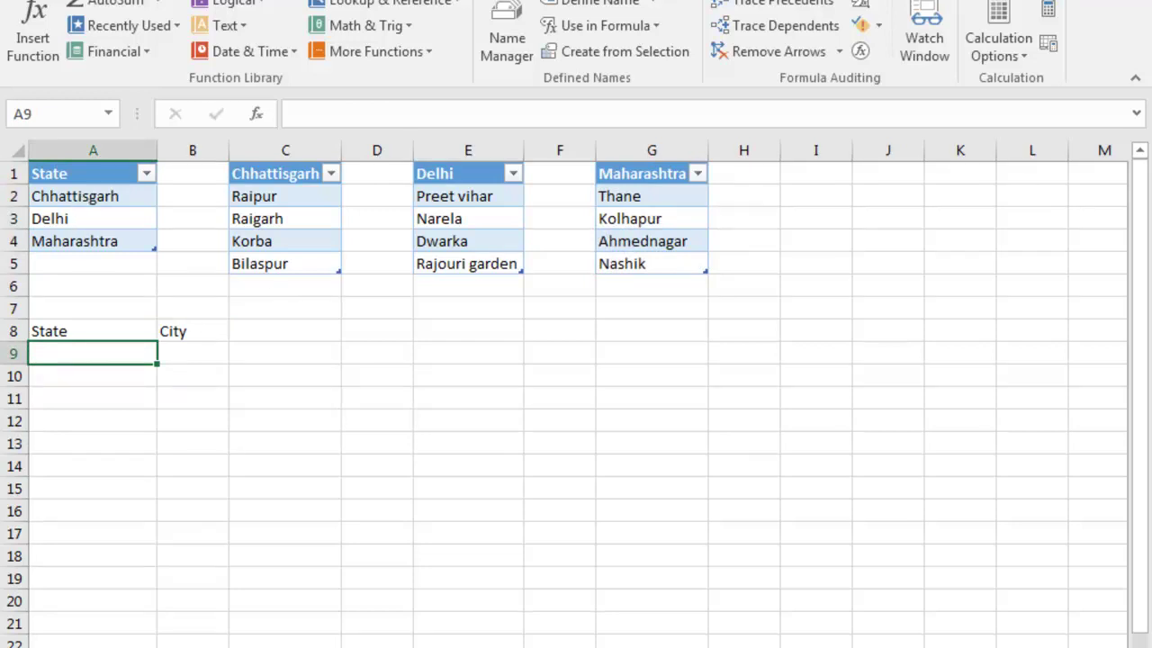
# Add list validation to A9 sourced from the state cells, then choose Delhi
pyautogui.click(522, 2)
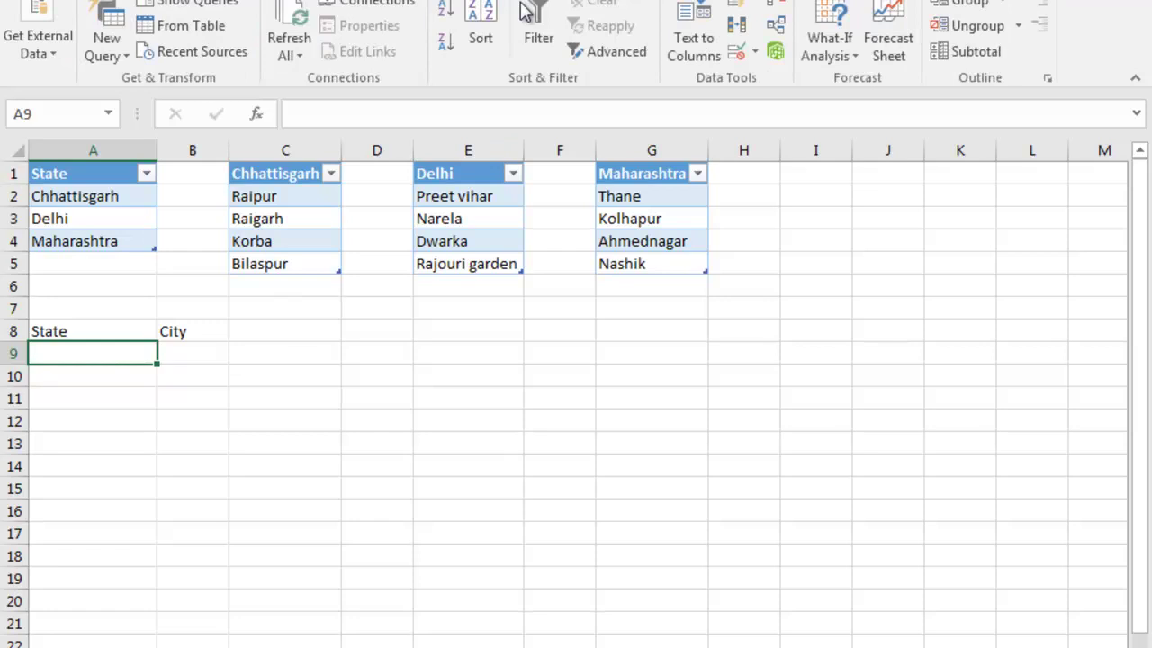
pyautogui.click(740, 54)
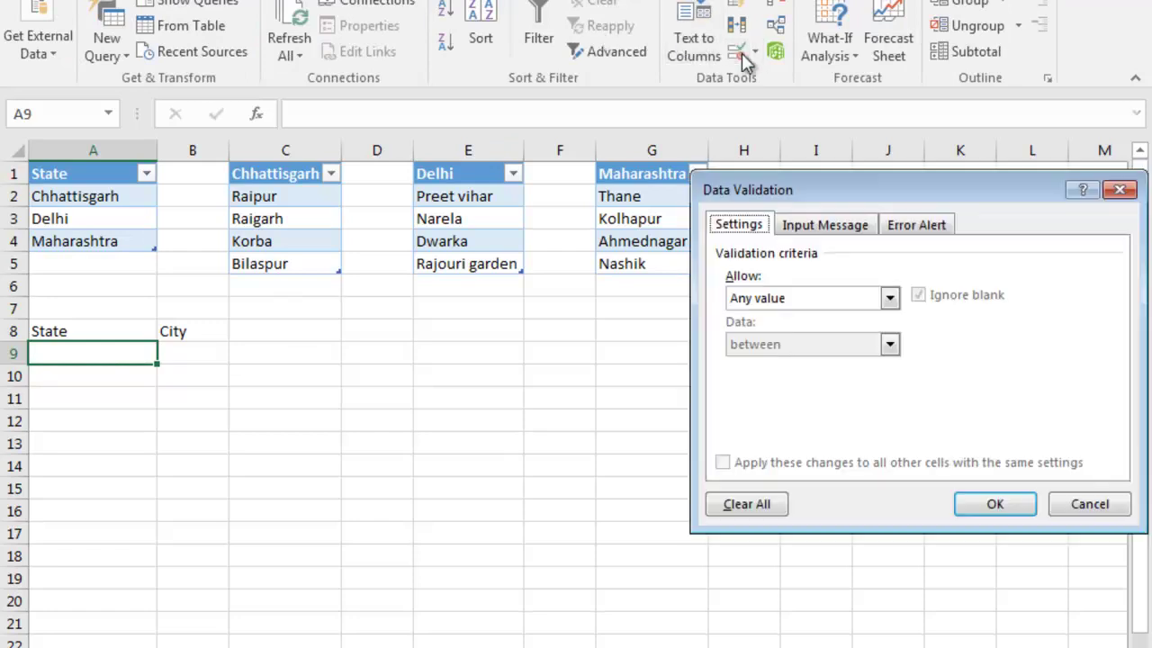
pyautogui.click(791, 297)
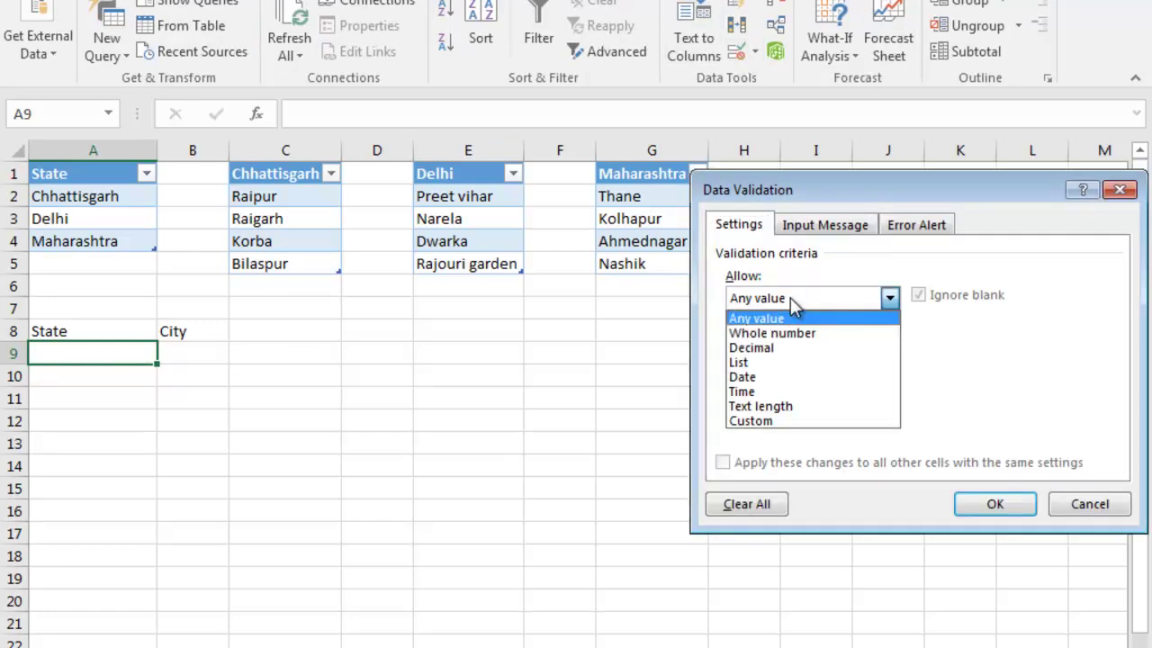
pyautogui.click(745, 365)
pyautogui.click(746, 388)
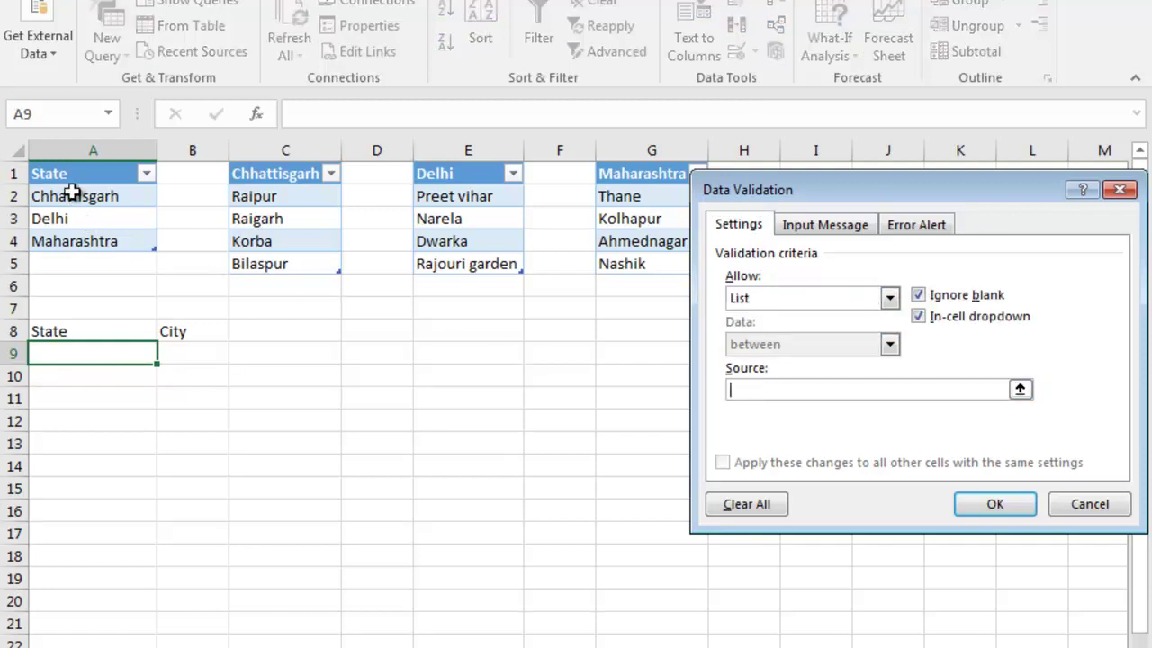
pyautogui.moveTo(77, 193); pyautogui.dragTo(78, 239)
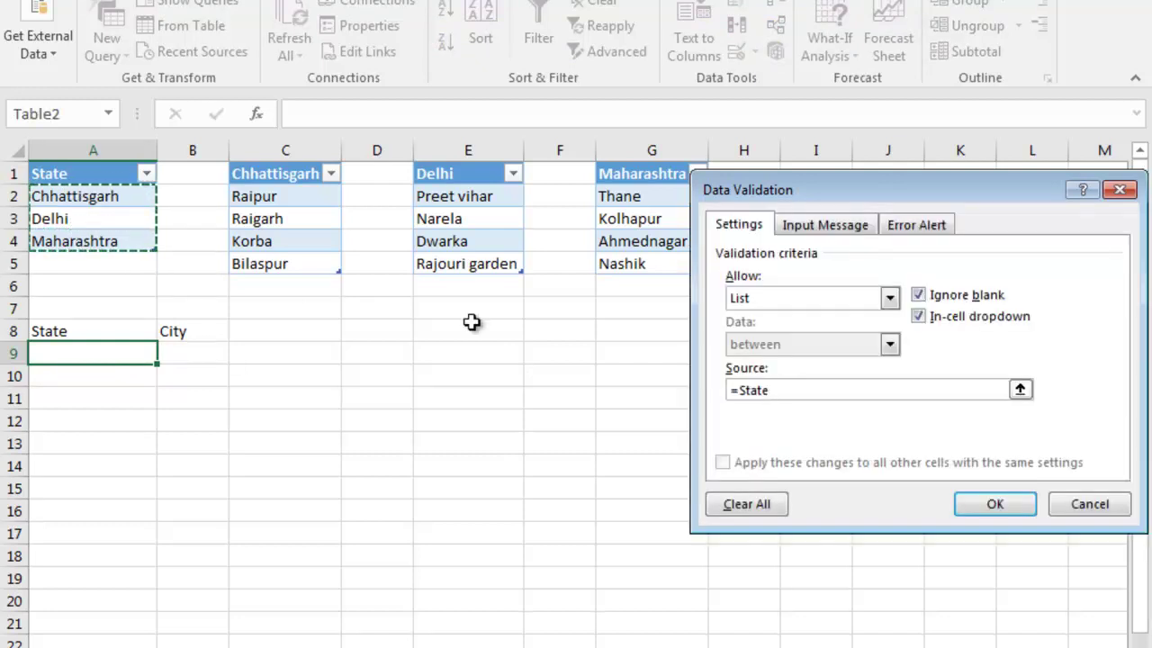
pyautogui.click(982, 502)
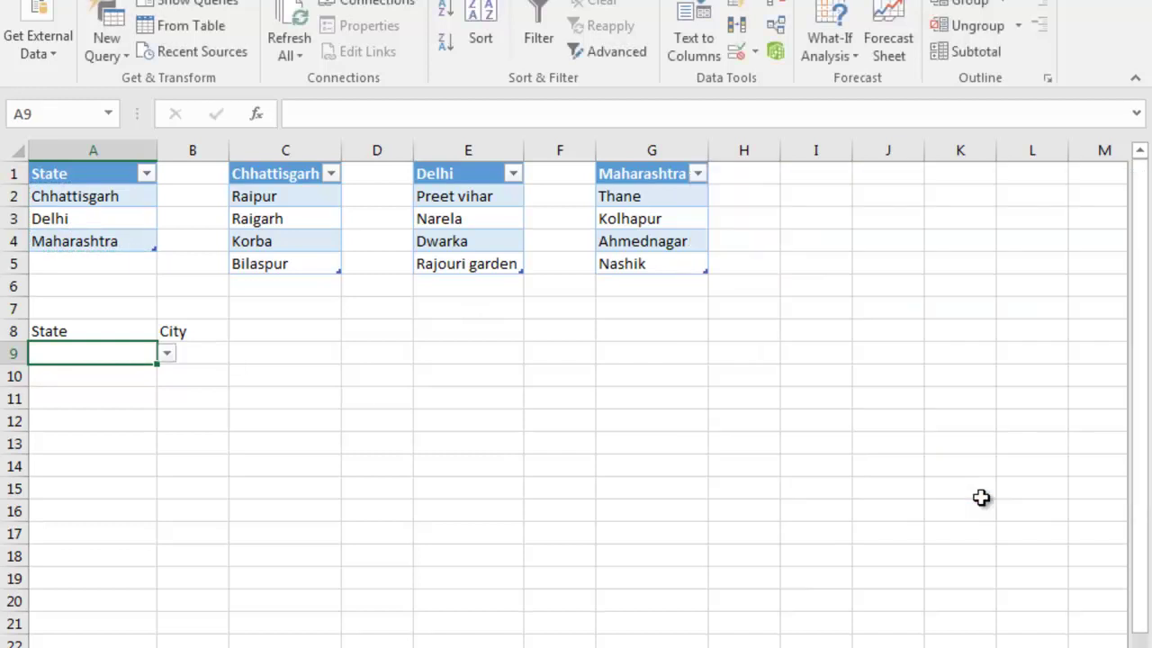
pyautogui.click(168, 356)
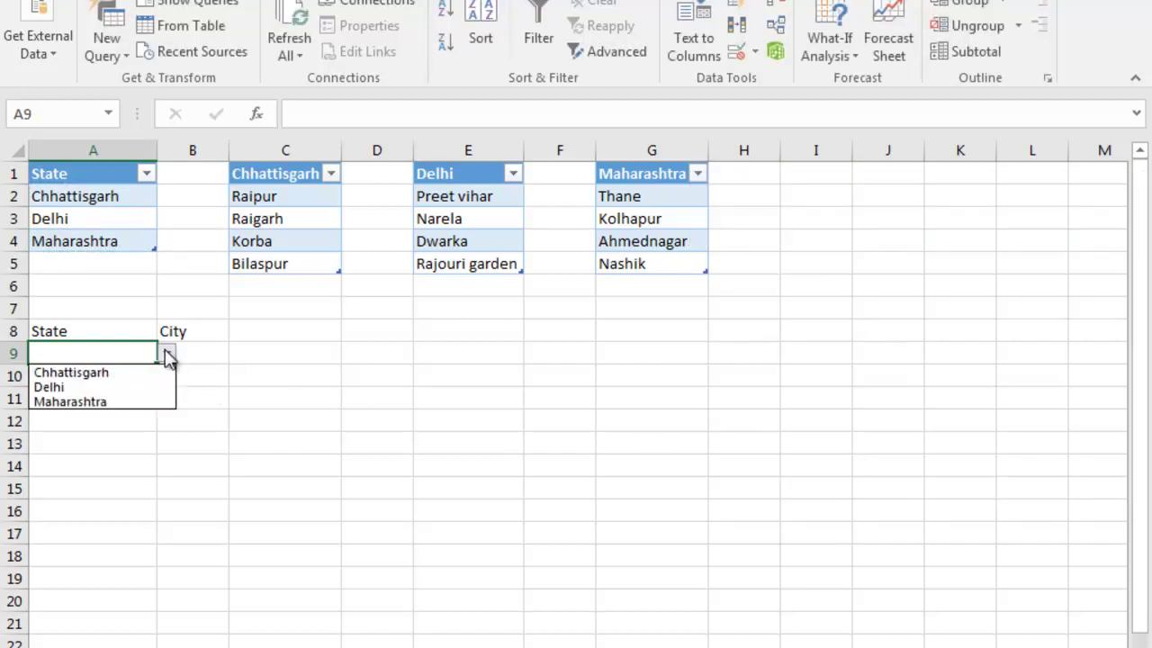
pyautogui.click(90, 386)
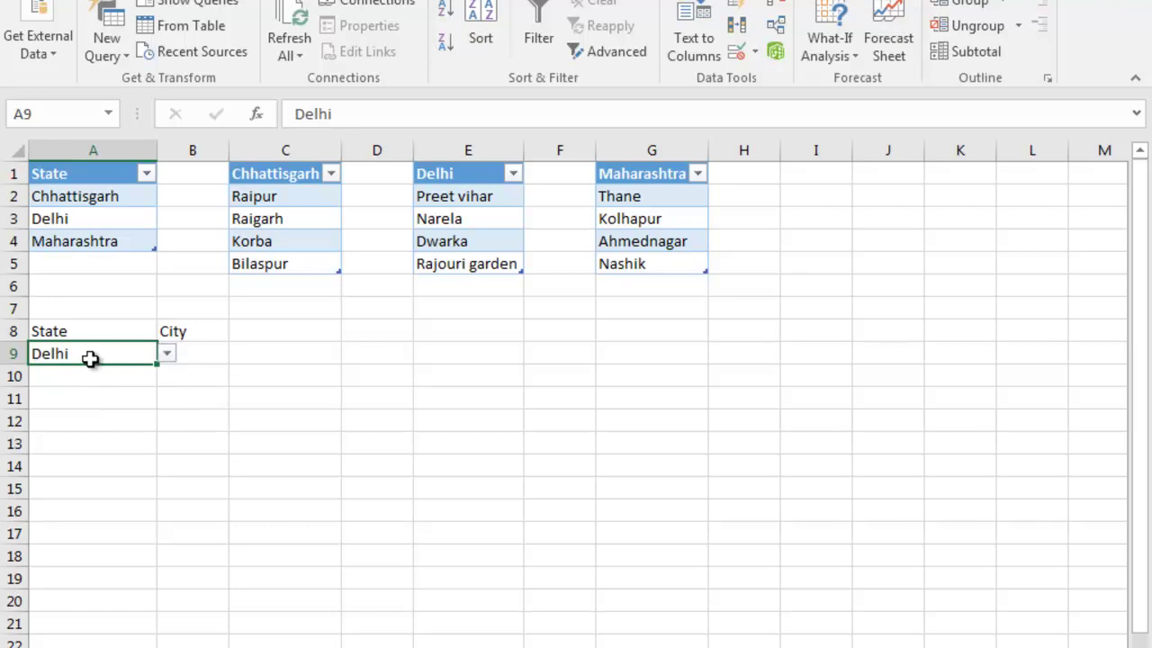
# Give B9 list validation with source =INDIRECT($A$9)
pyautogui.click(203, 356)
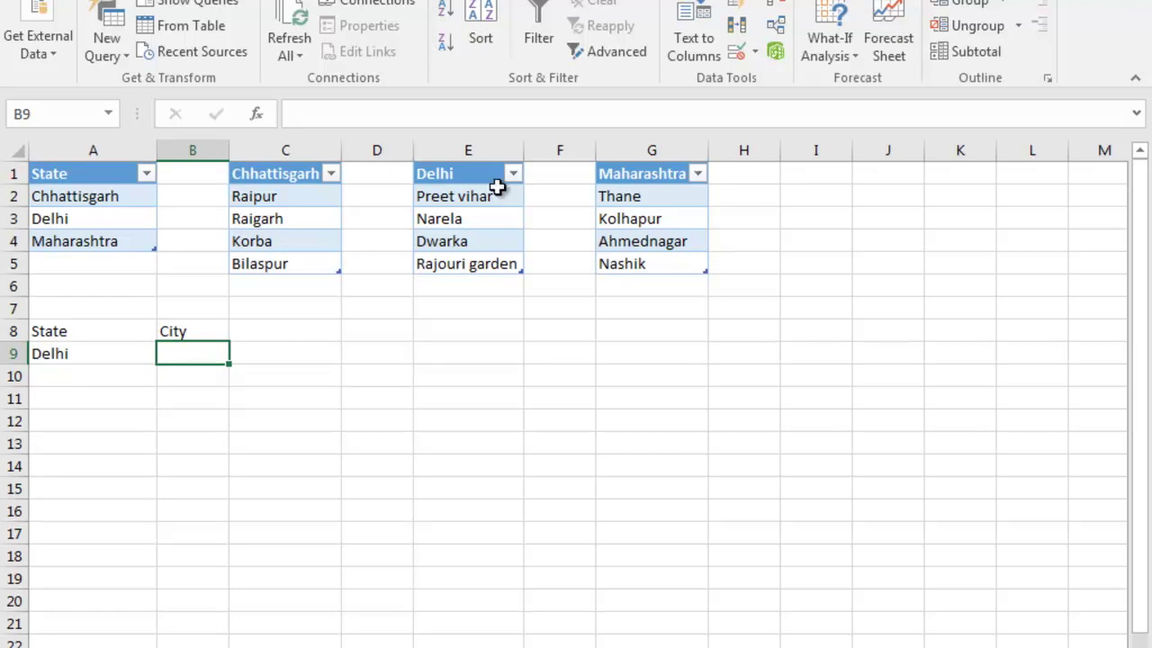
pyautogui.click(736, 52)
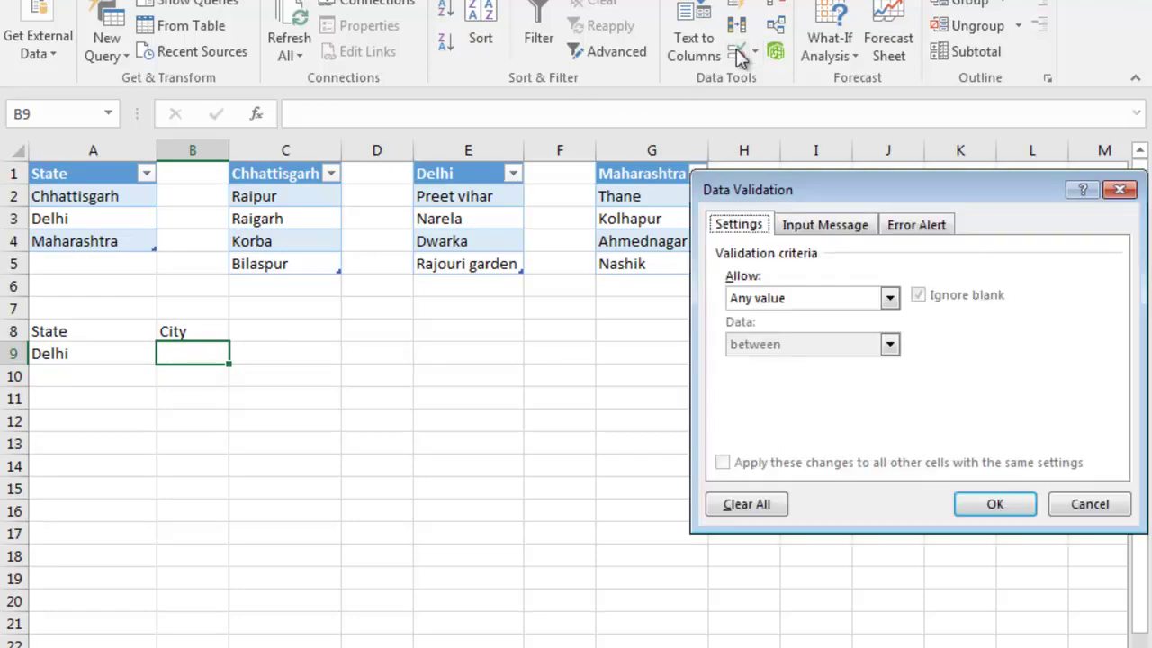
pyautogui.click(795, 298)
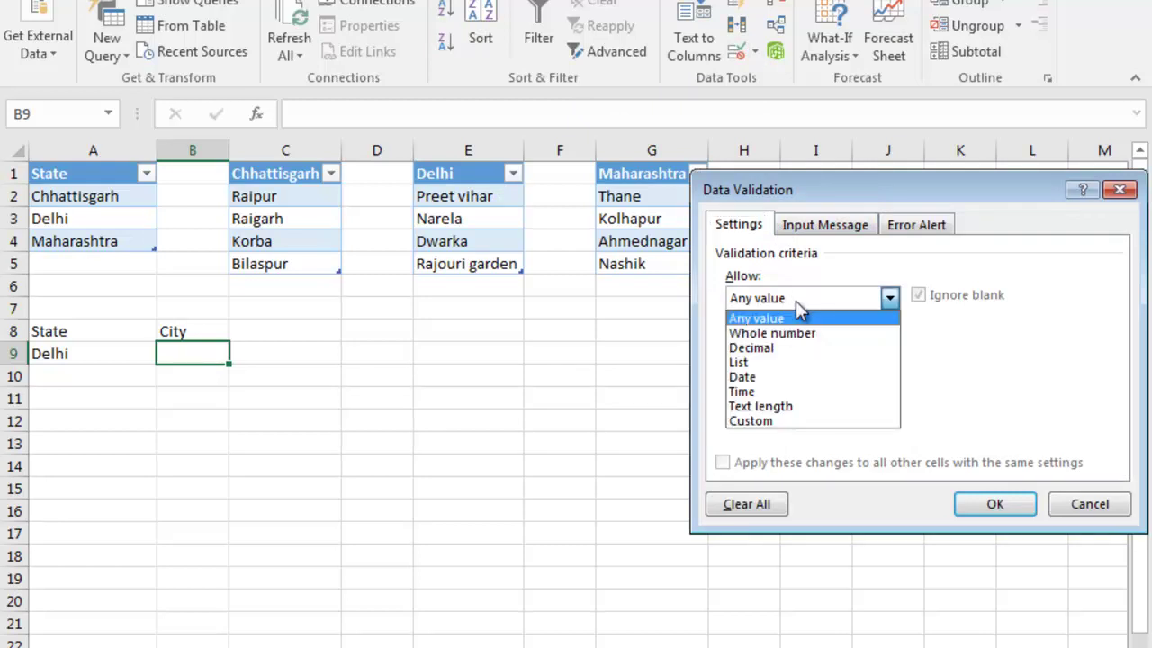
pyautogui.click(751, 363)
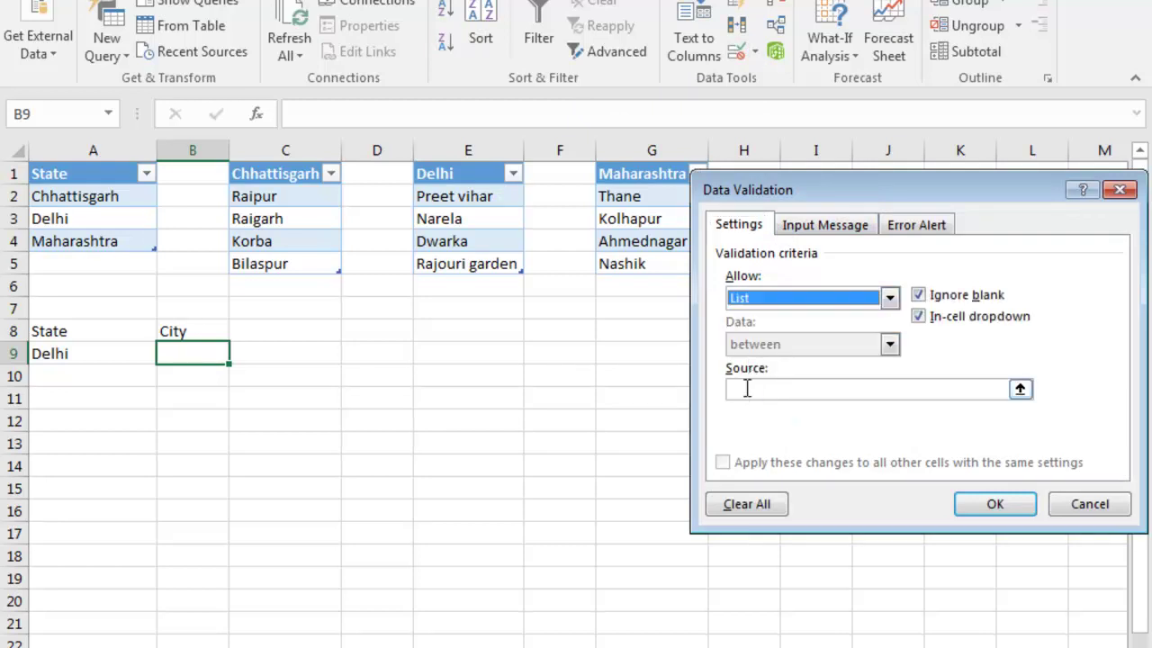
pyautogui.click(746, 389)
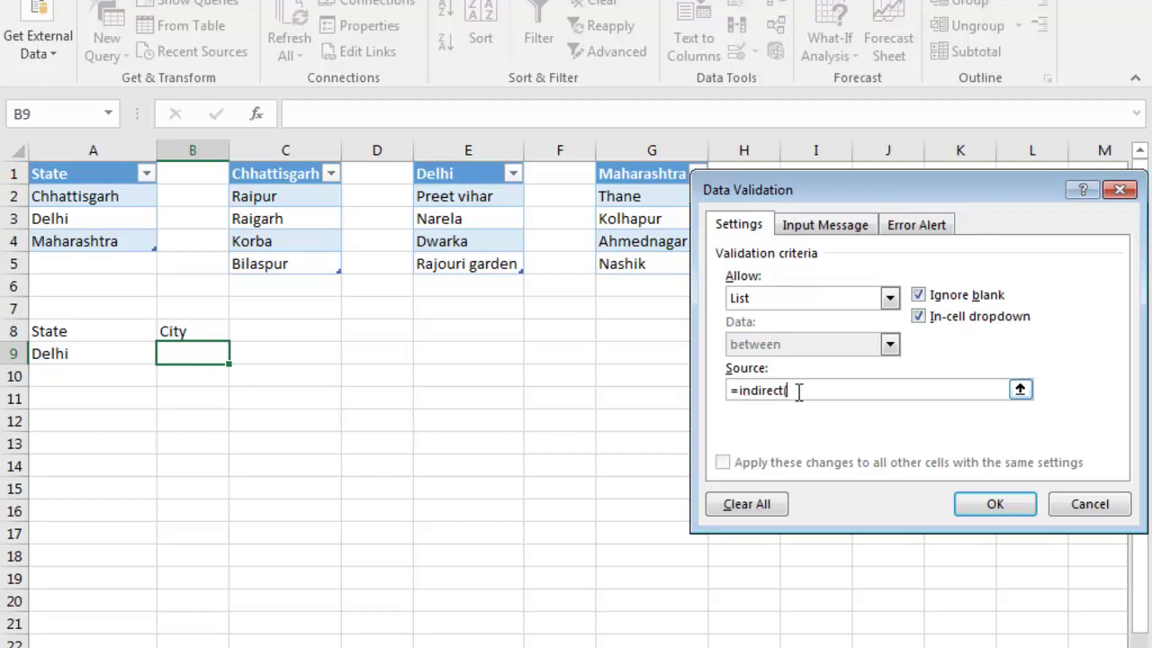
pyautogui.write('=indirect(')
pyautogui.click(54, 353)
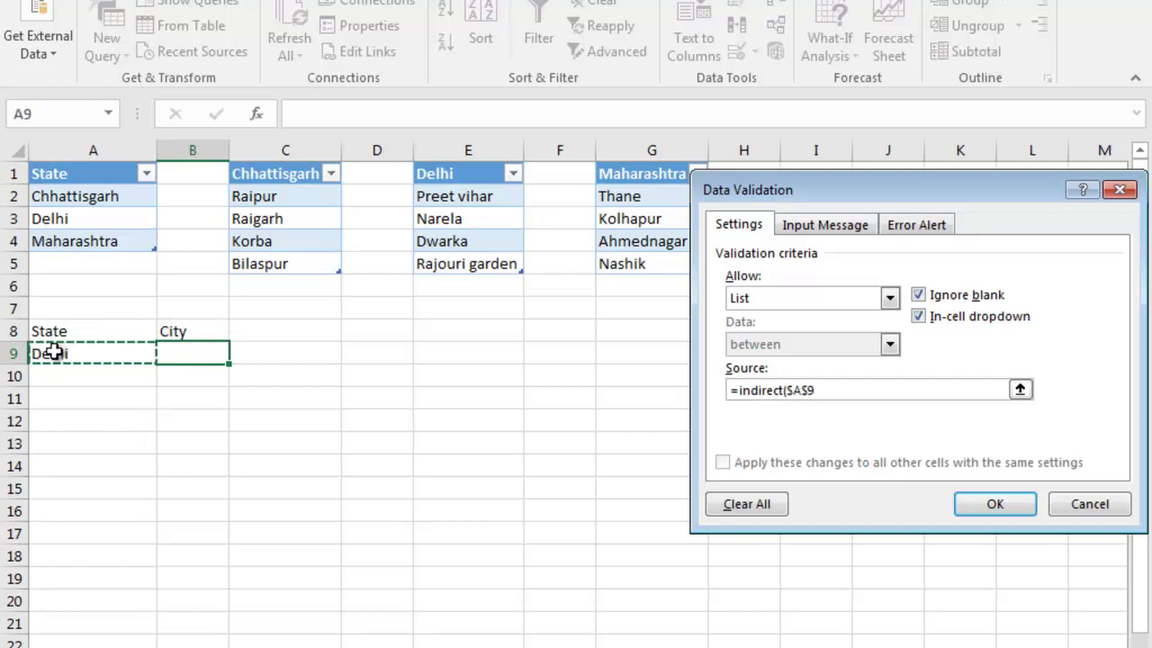
pyautogui.write(')')
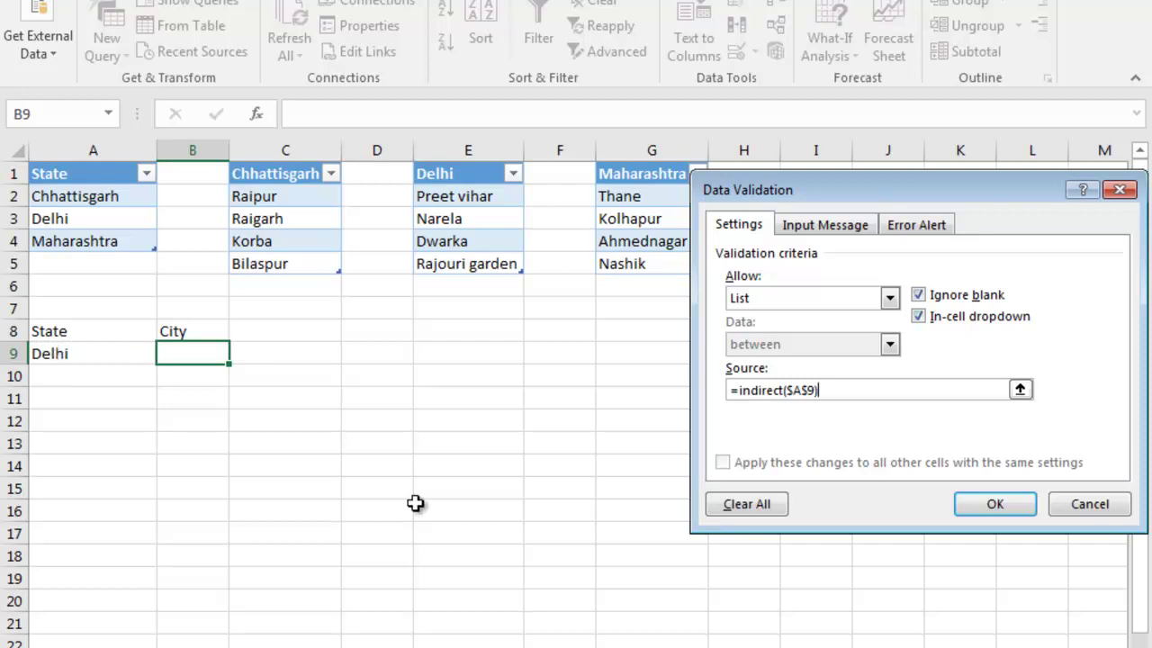
pyautogui.click(994, 504)
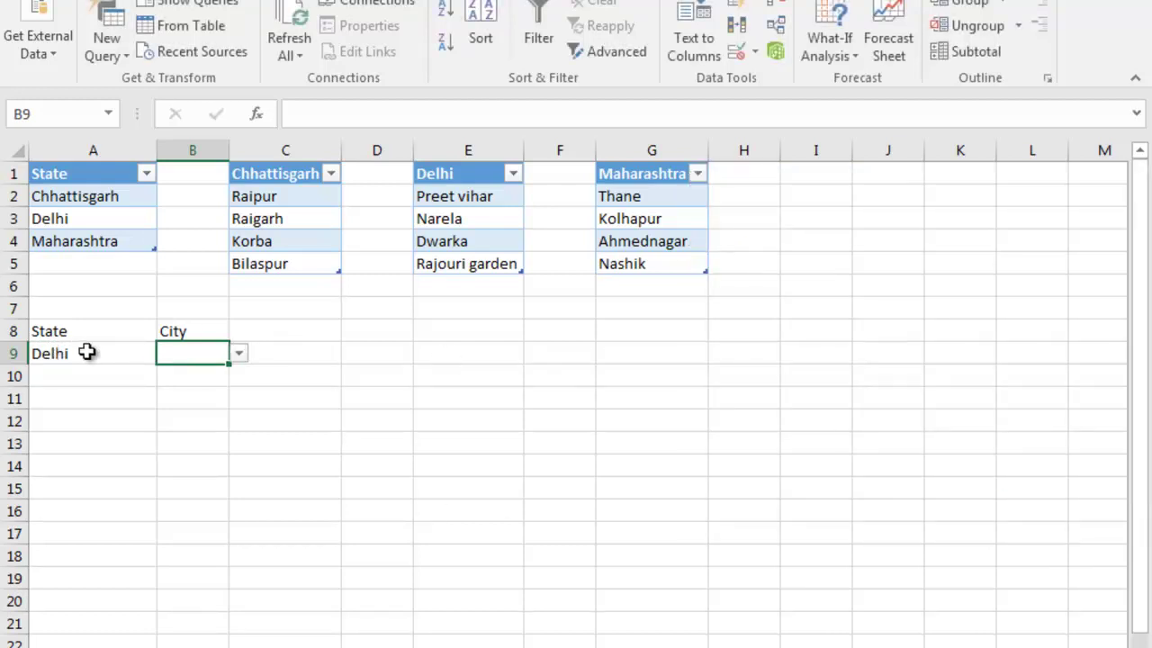
# Check B9's cities for Delhi, then switch A9 to Maharashtra and check its cities
pyautogui.click(240, 355)
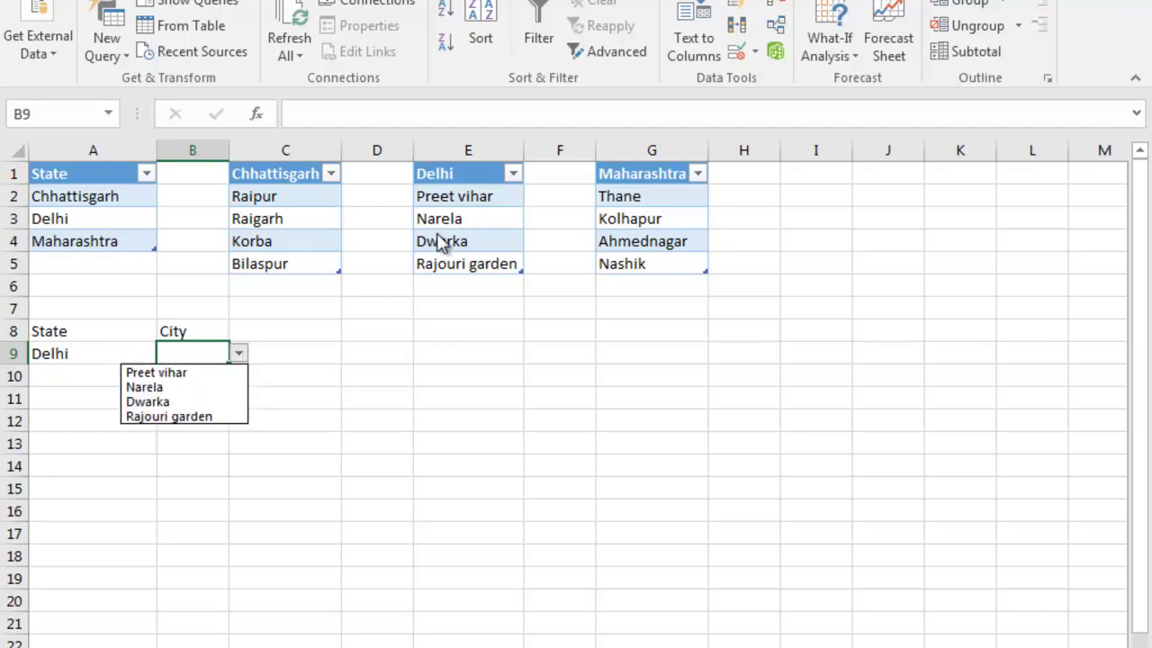
pyautogui.click(75, 358)
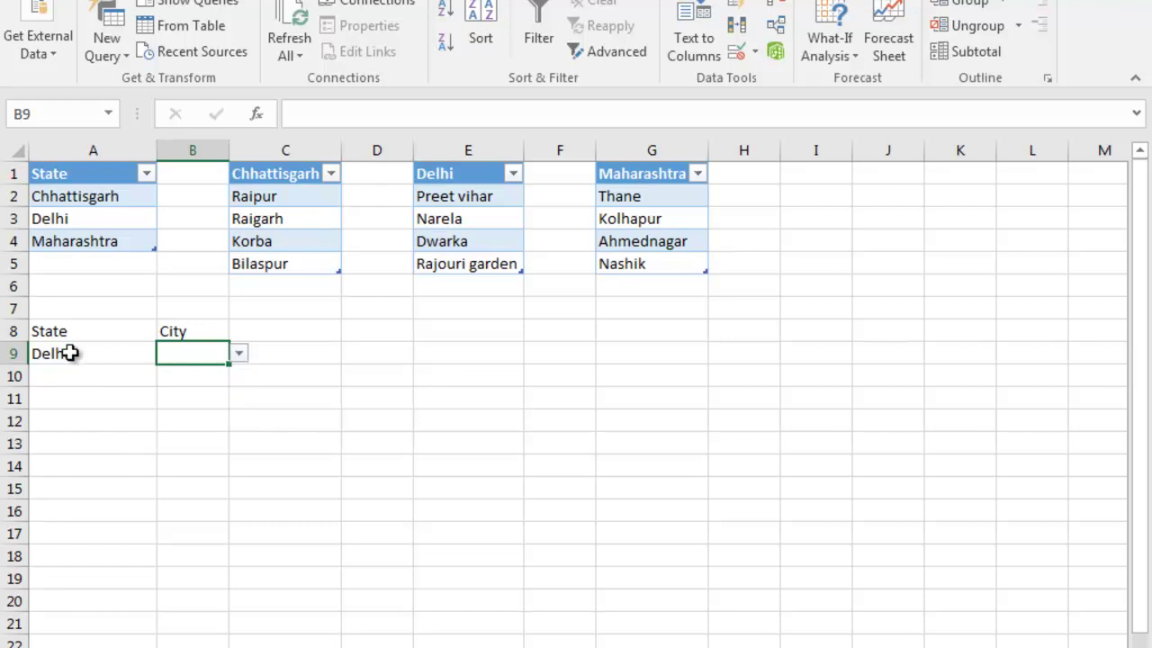
pyautogui.click(74, 355)
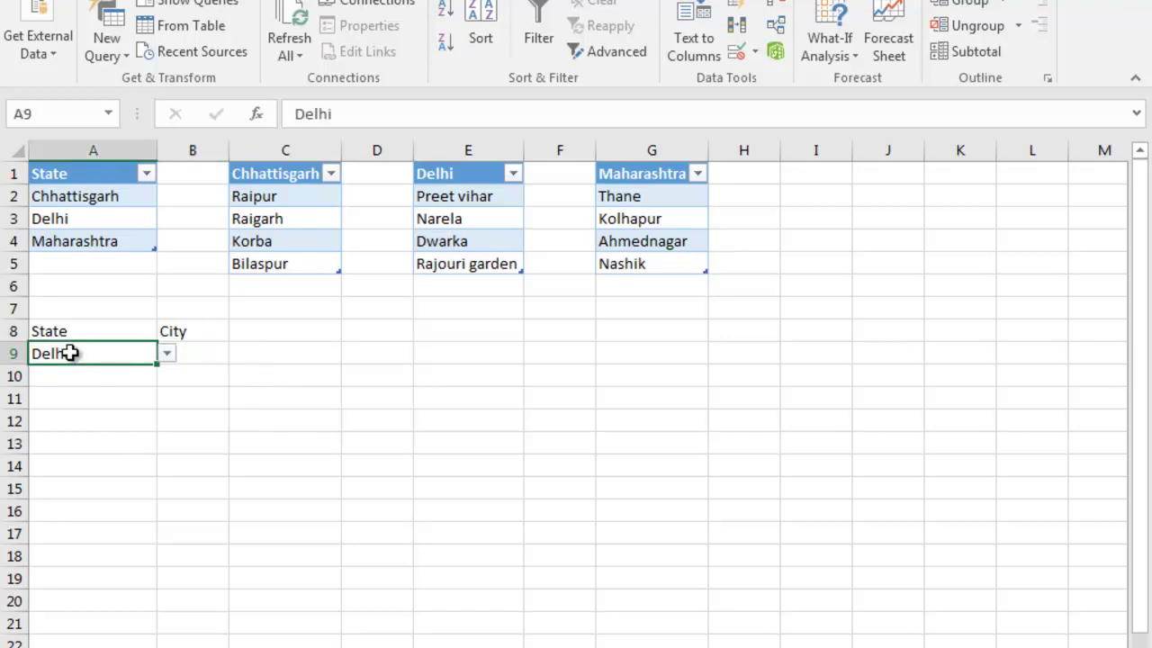
pyautogui.click(171, 358)
pyautogui.click(117, 405)
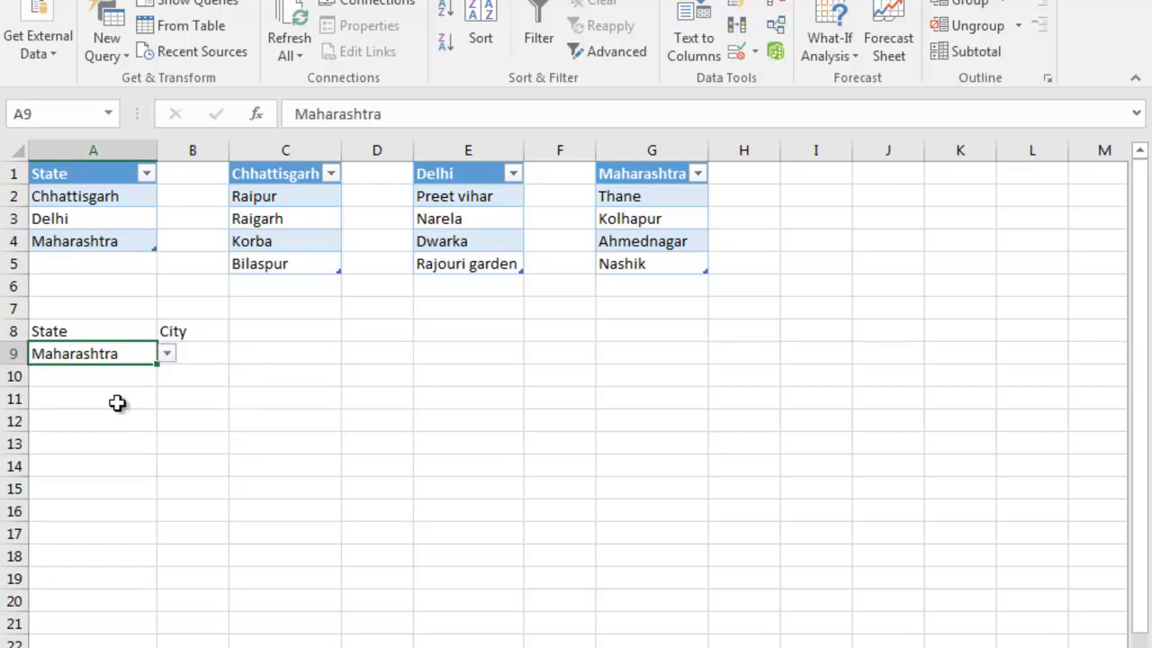
pyautogui.click(202, 359)
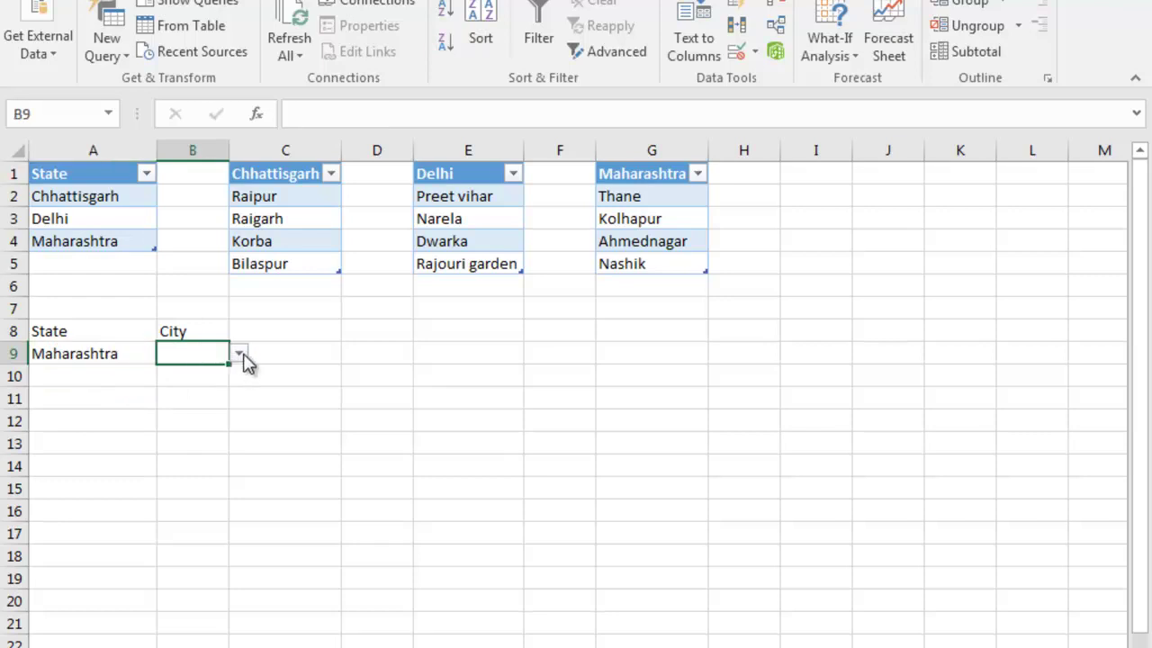
pyautogui.click(239, 355)
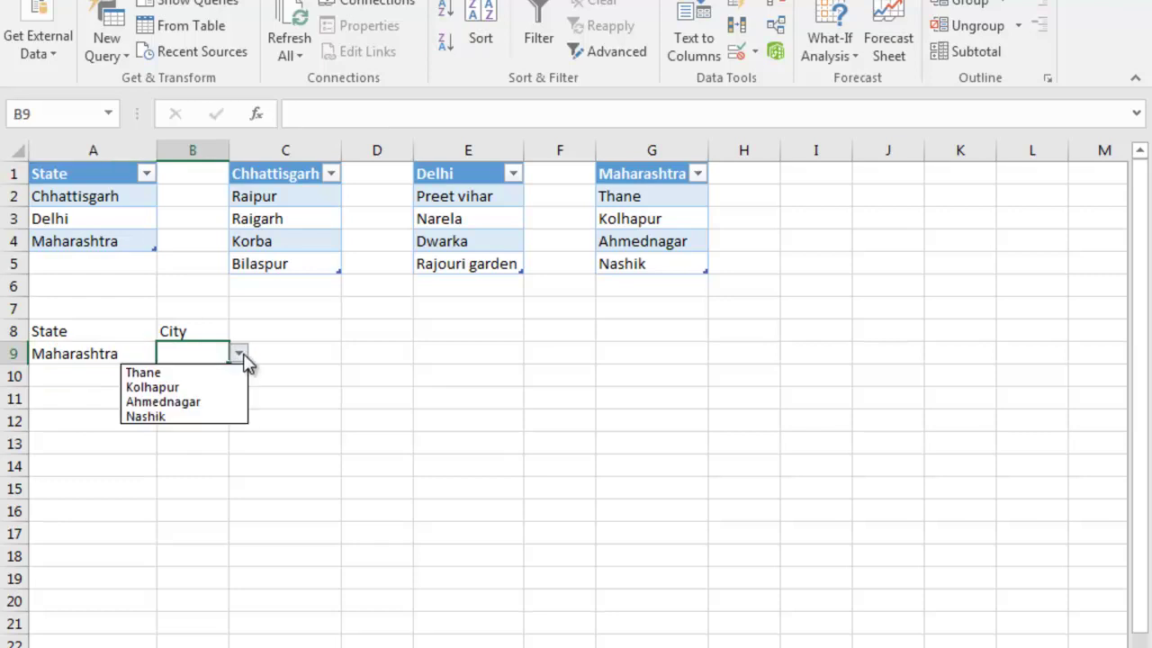
pyautogui.click(399, 391)
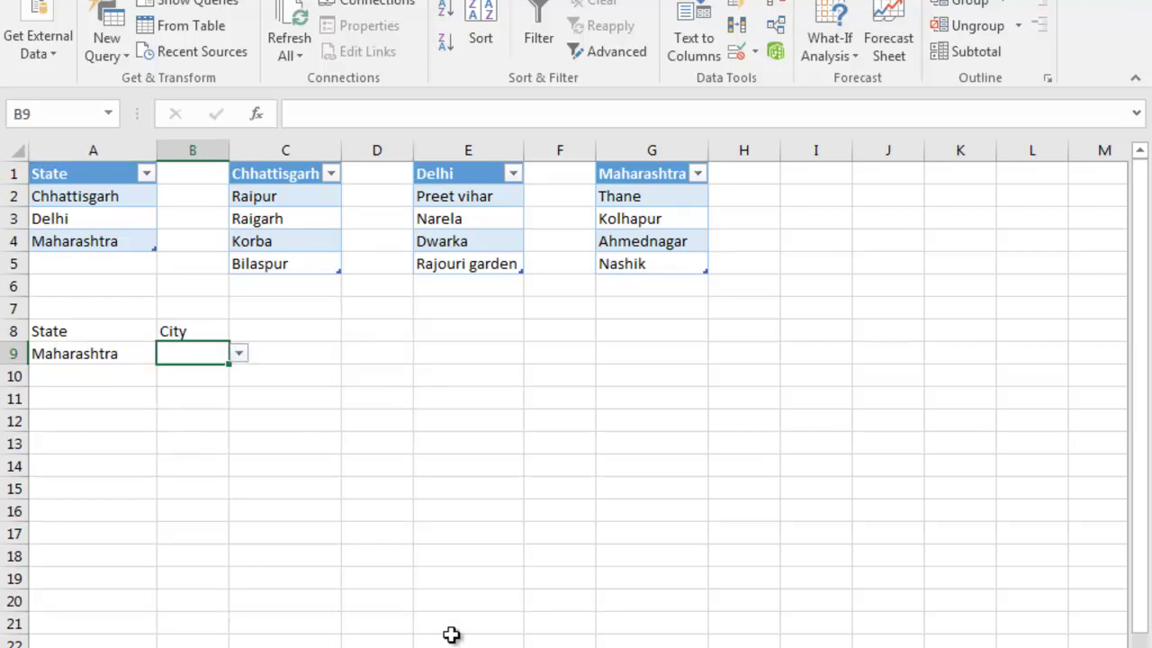
# Read the next task in the Word task list, then return to the Excel workbook
pyautogui.hotkey('alt', 'Tab')
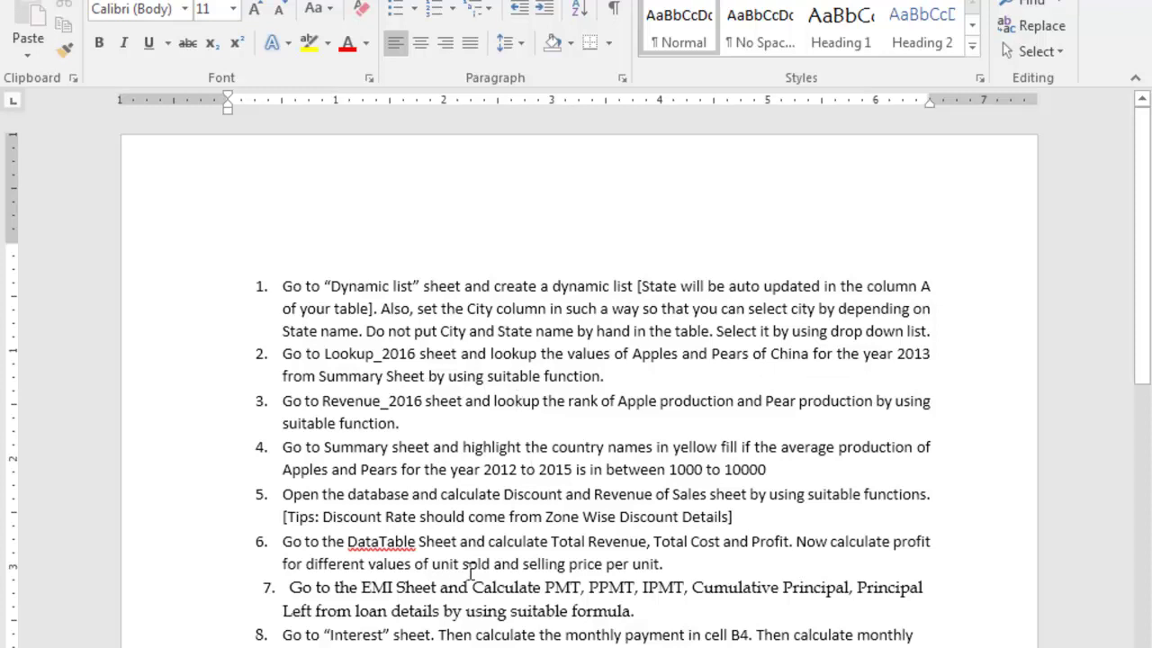
pyautogui.hotkey('alt', 'Tab')
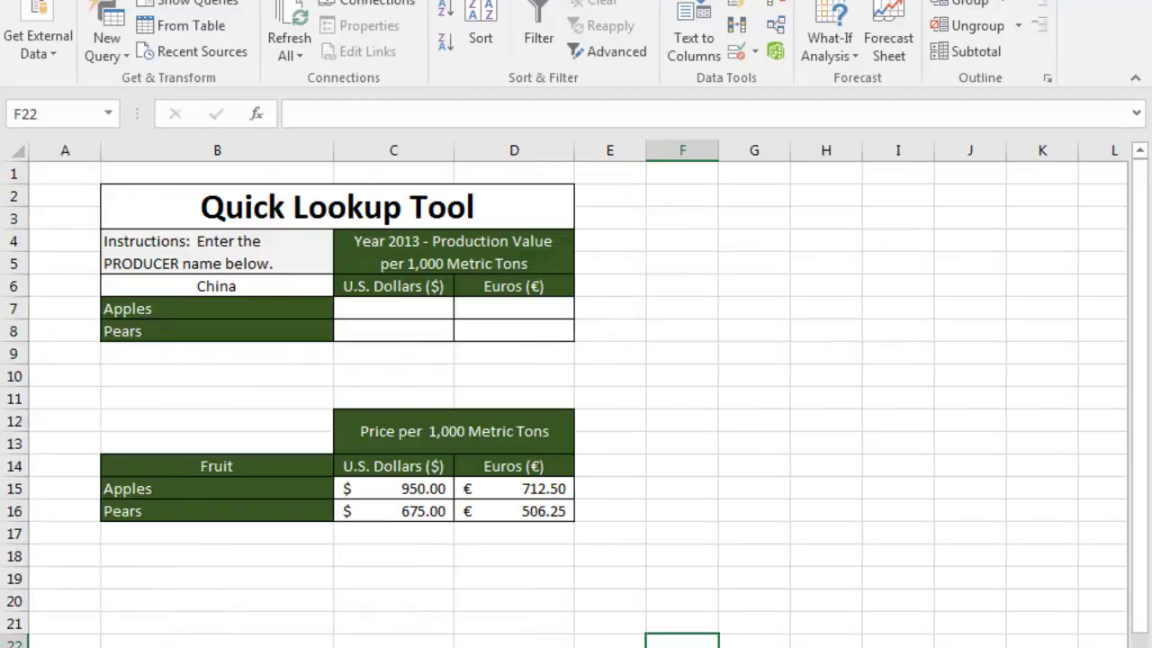
# Compare the Quick Lookup Tool with the producer data sheet and select C7 for China's Apples value
pyautogui.click(410, 572)
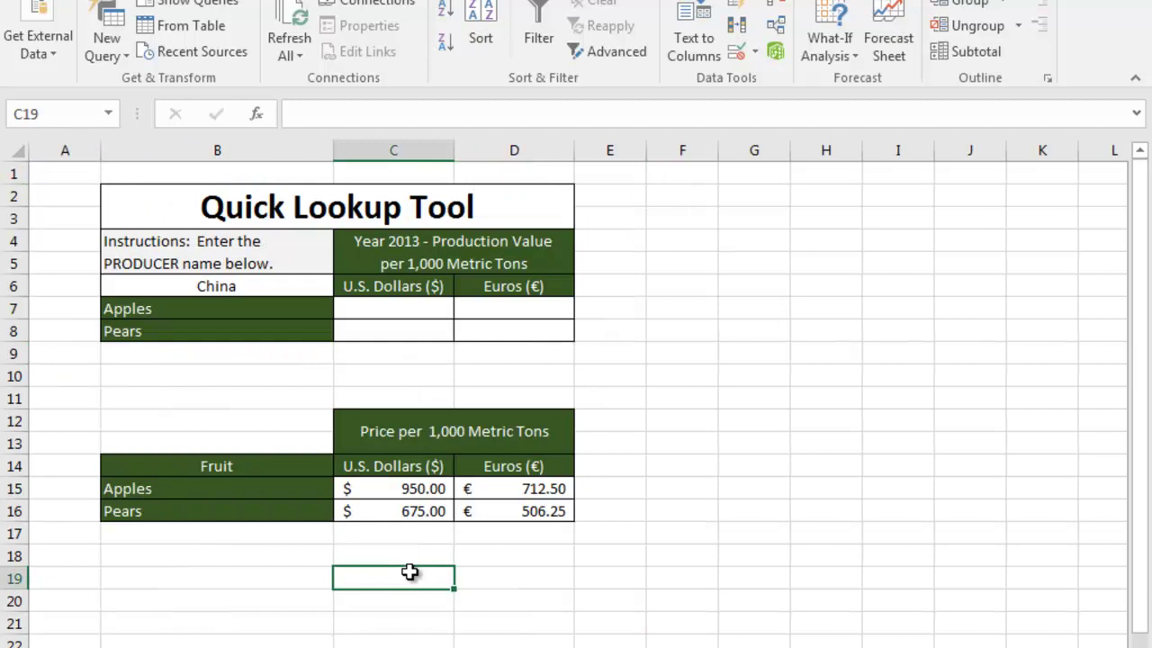
pyautogui.click(396, 308)
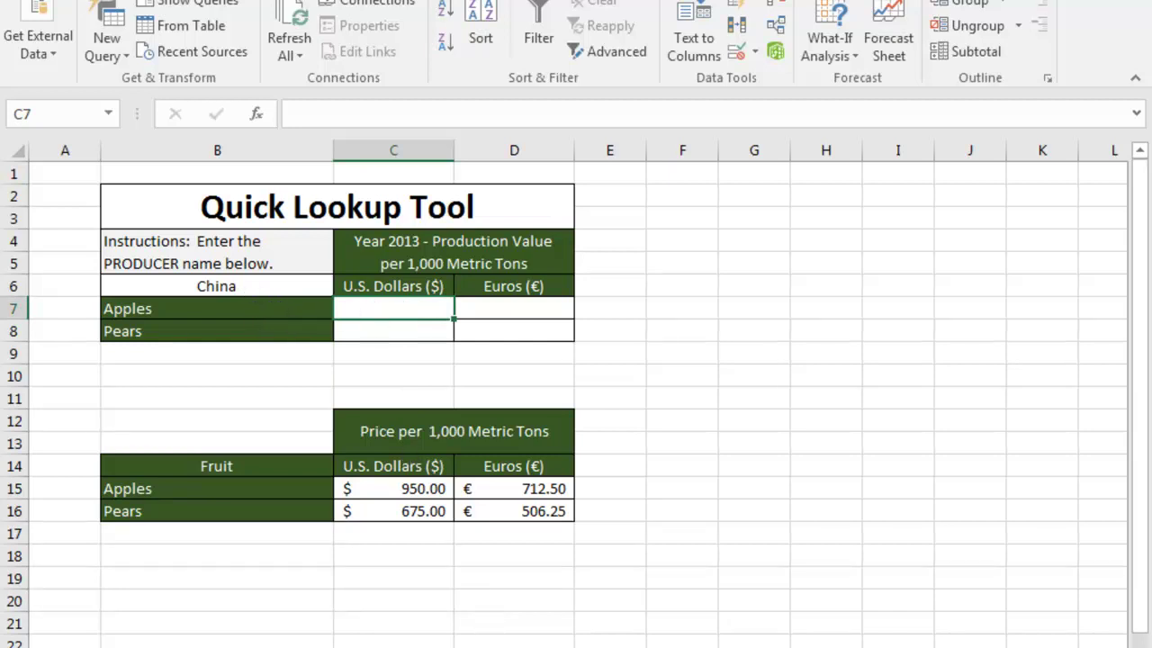
pyautogui.hotkey('ctrl', 'pagedown')
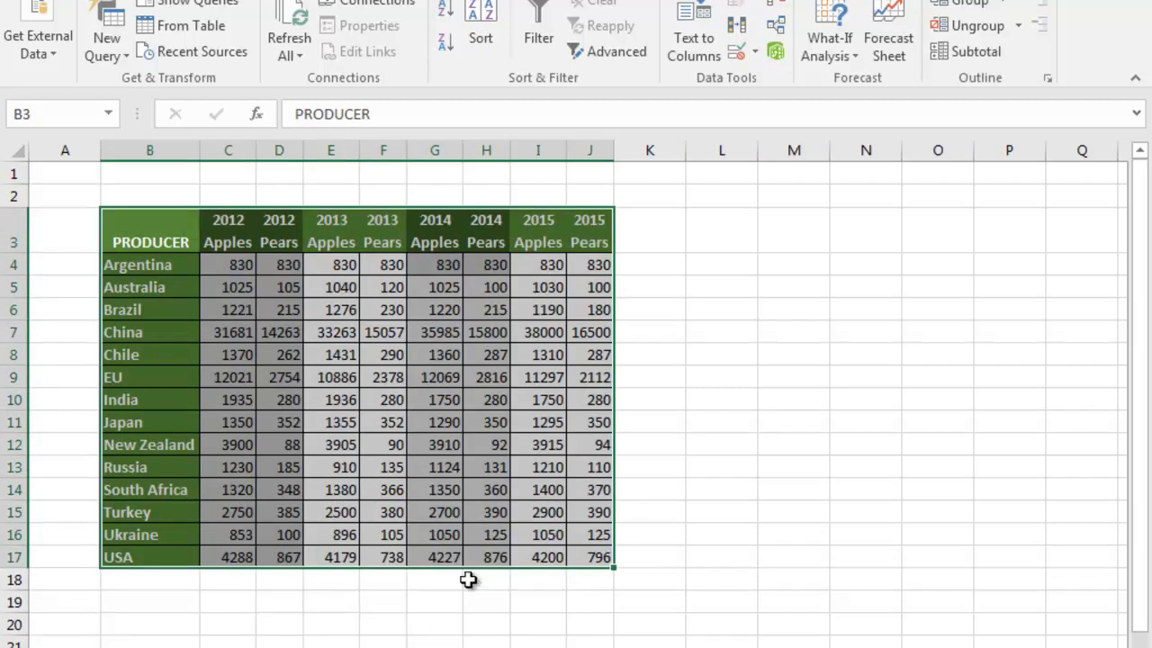
pyautogui.click(120, 333)
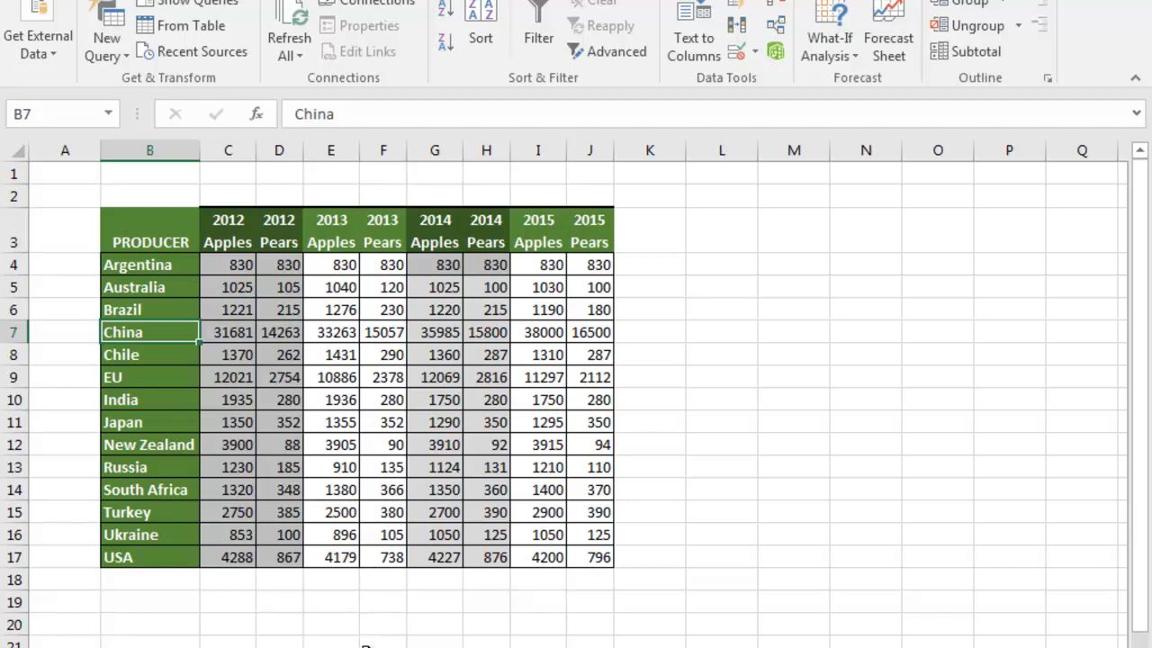
pyautogui.hotkey('ctrl', 'pagedown')
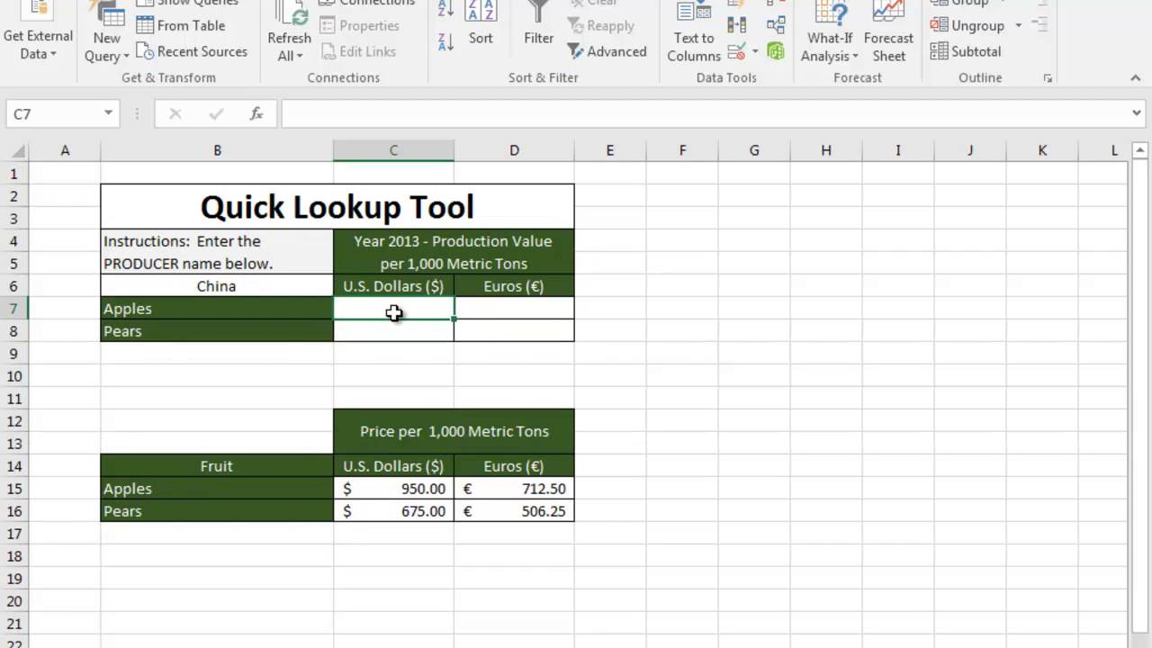
pyautogui.click(278, 281)
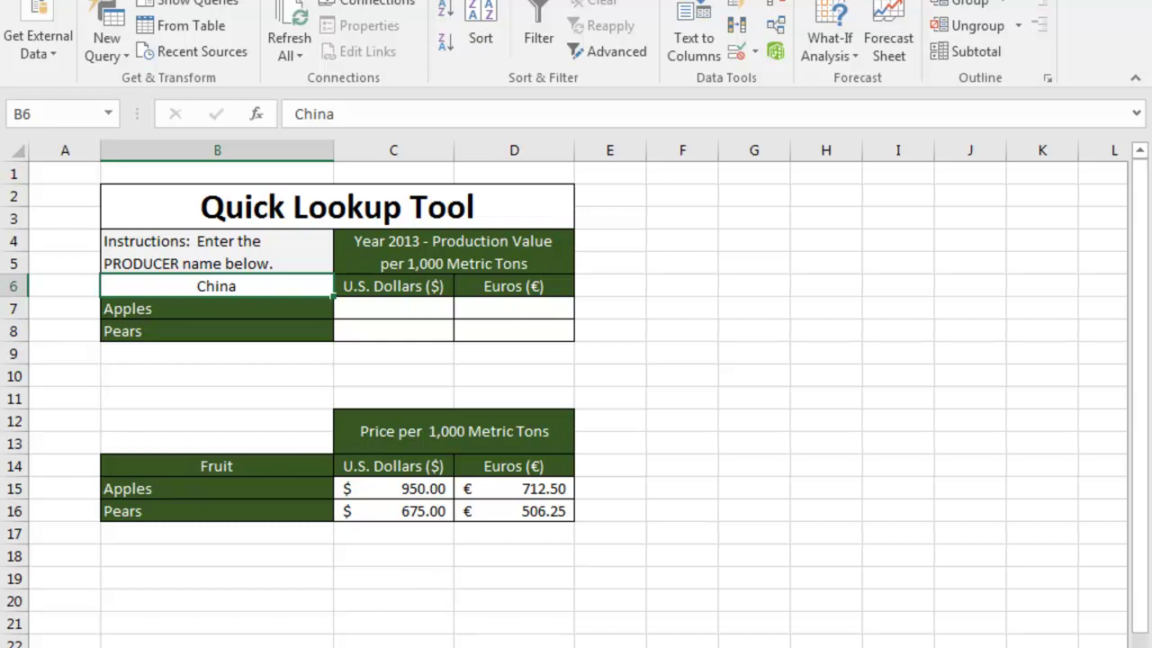
pyautogui.hotkey('ctrl', 'pageup')
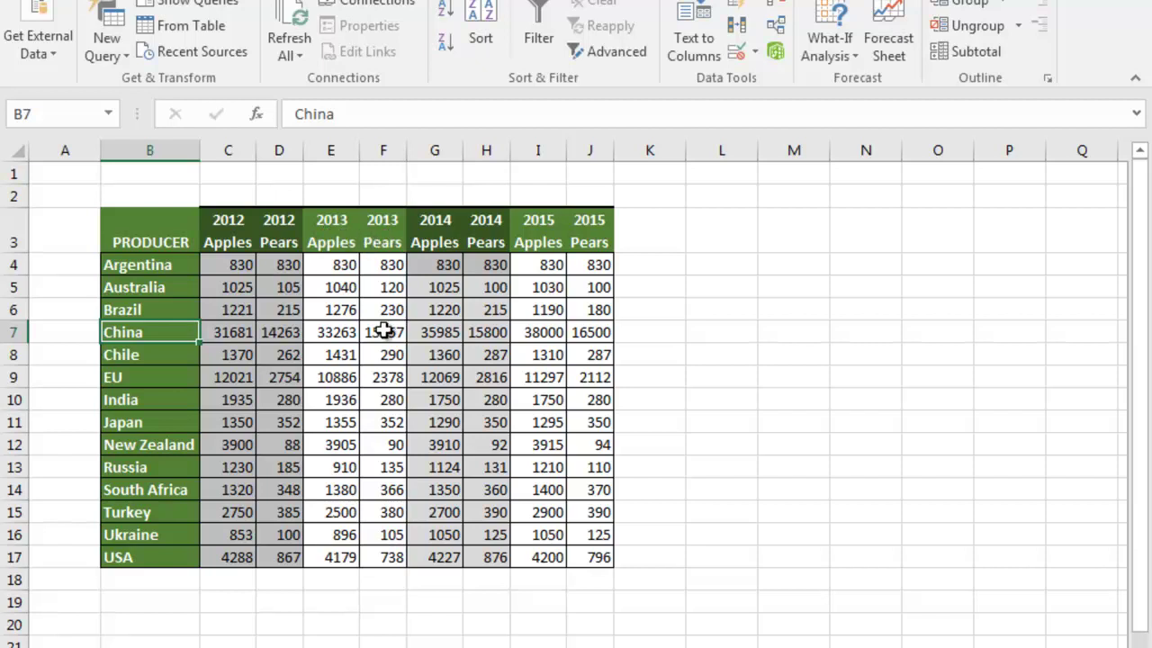
pyautogui.hotkey('ctrl', 'pagedown')
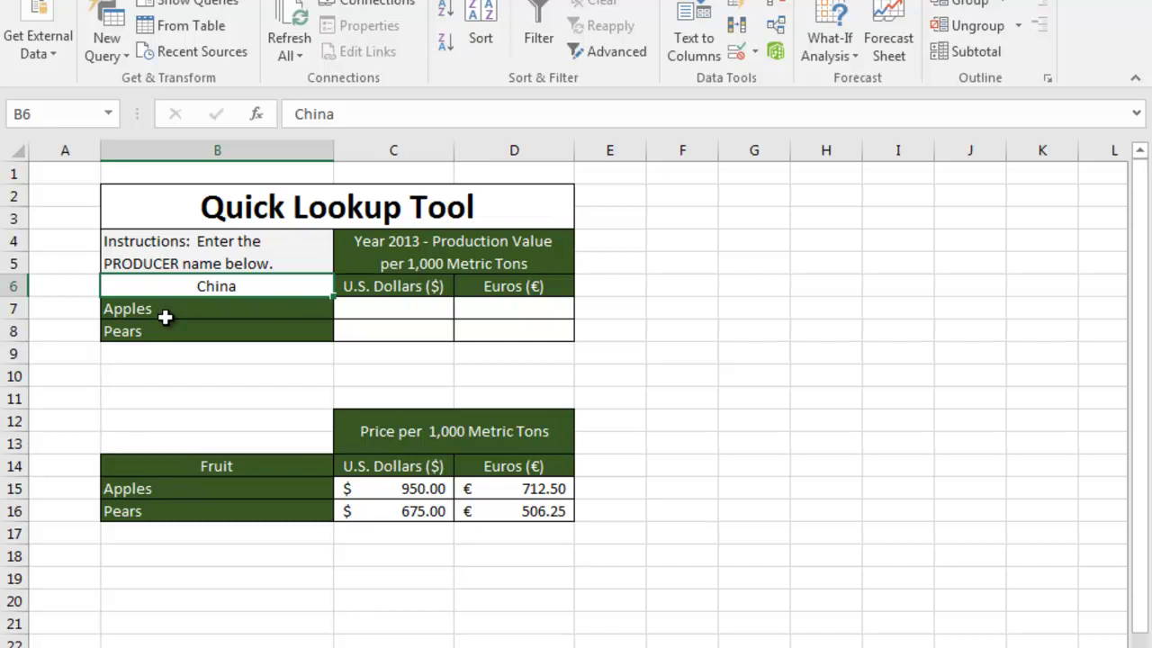
pyautogui.click(407, 308)
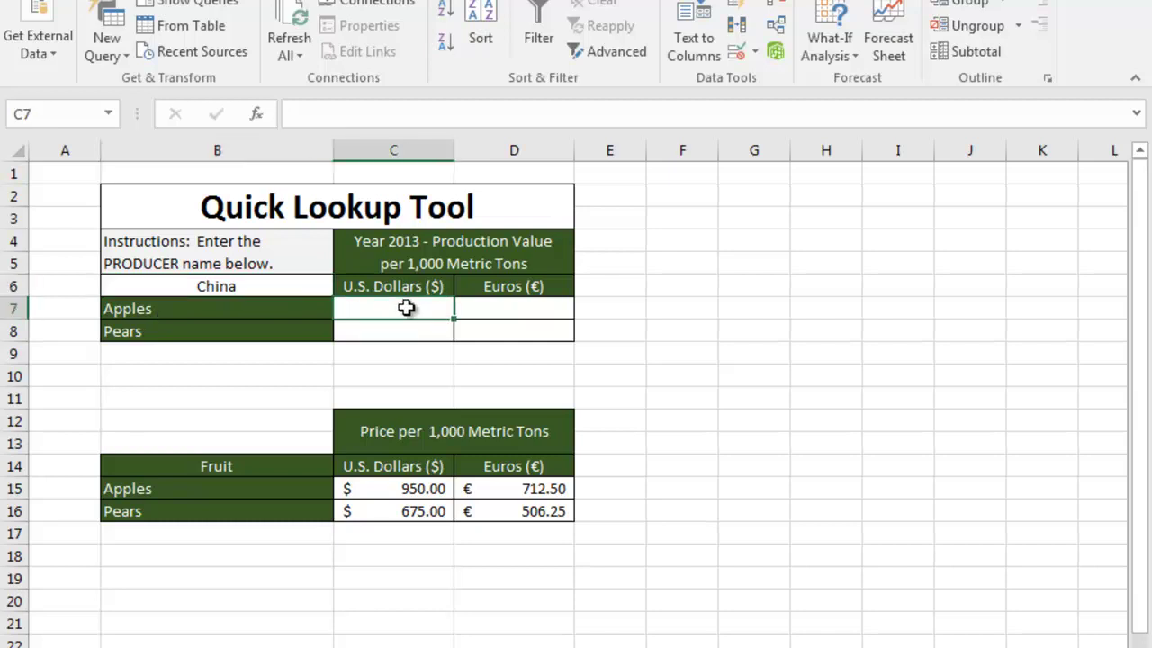
# Start C7's formula as =INDEX with the summary sheet range $C$4:$J$17 as its array
pyautogui.write('=')
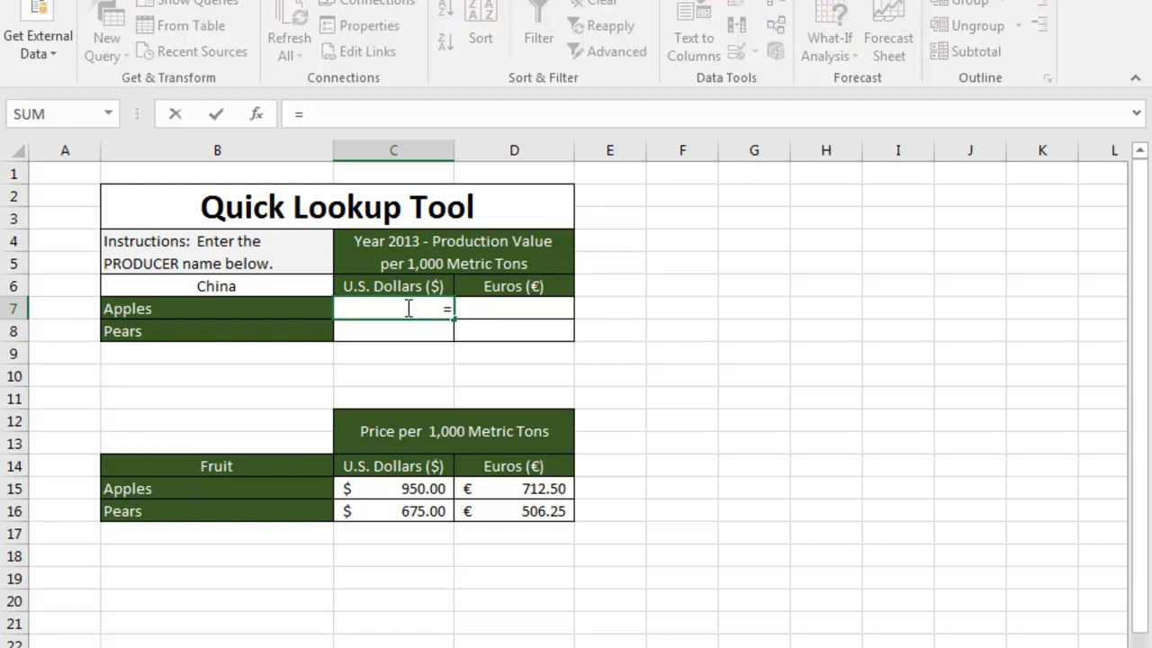
pyautogui.press('Escape')
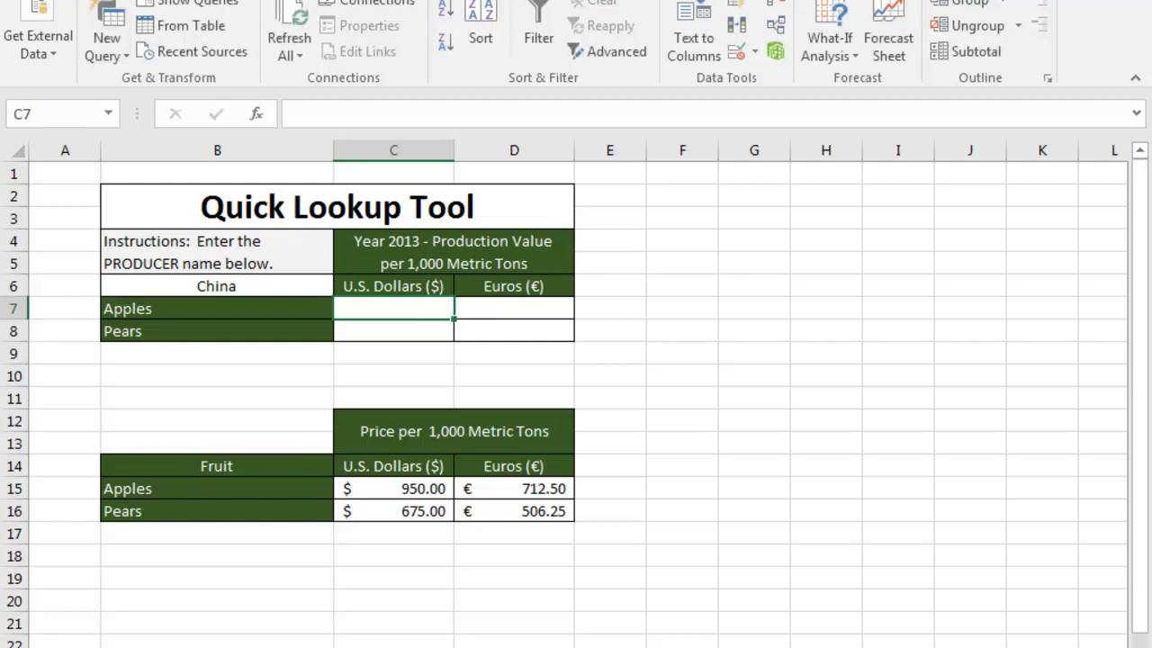
pyautogui.click(86, 0)
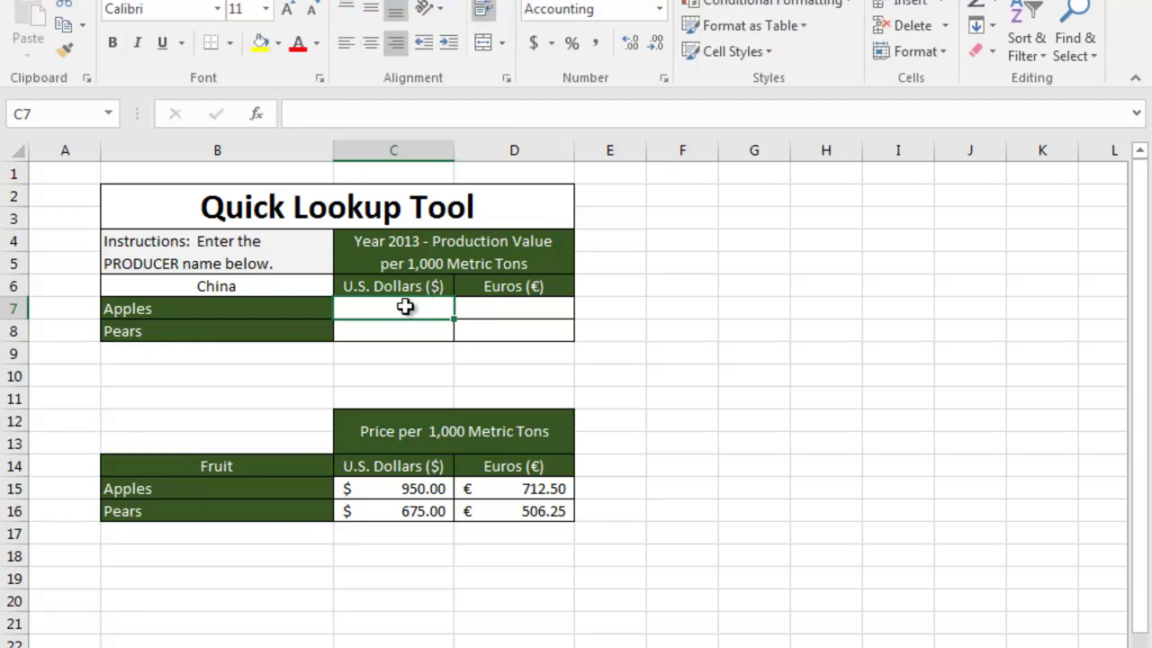
pyautogui.write('=index')
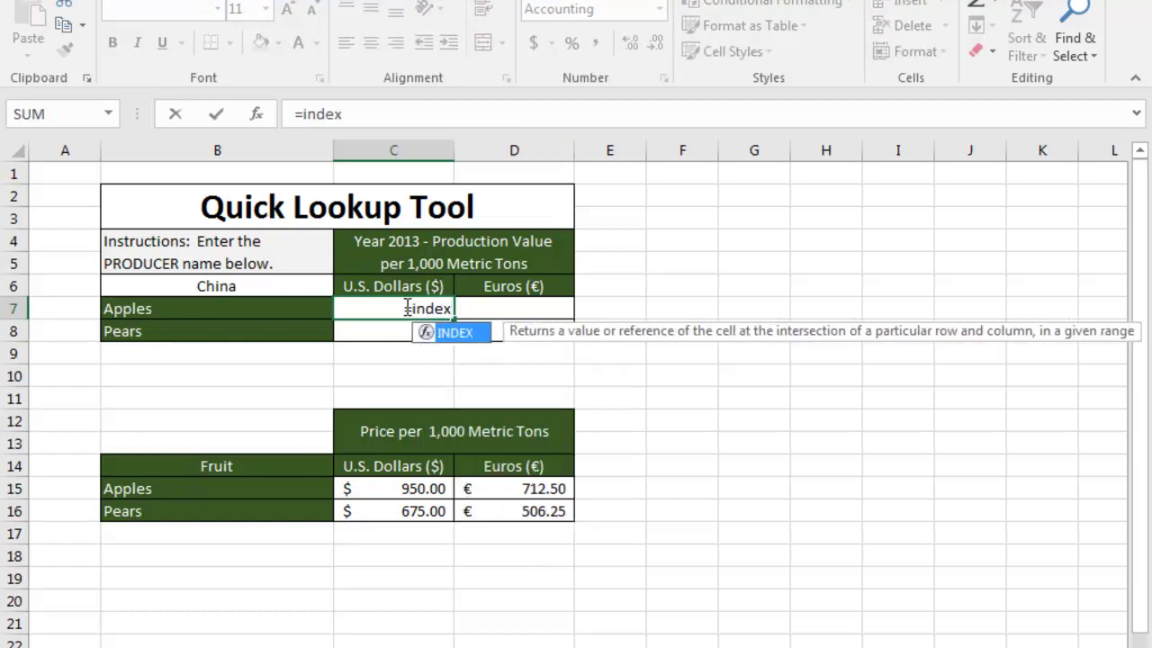
pyautogui.write('(')
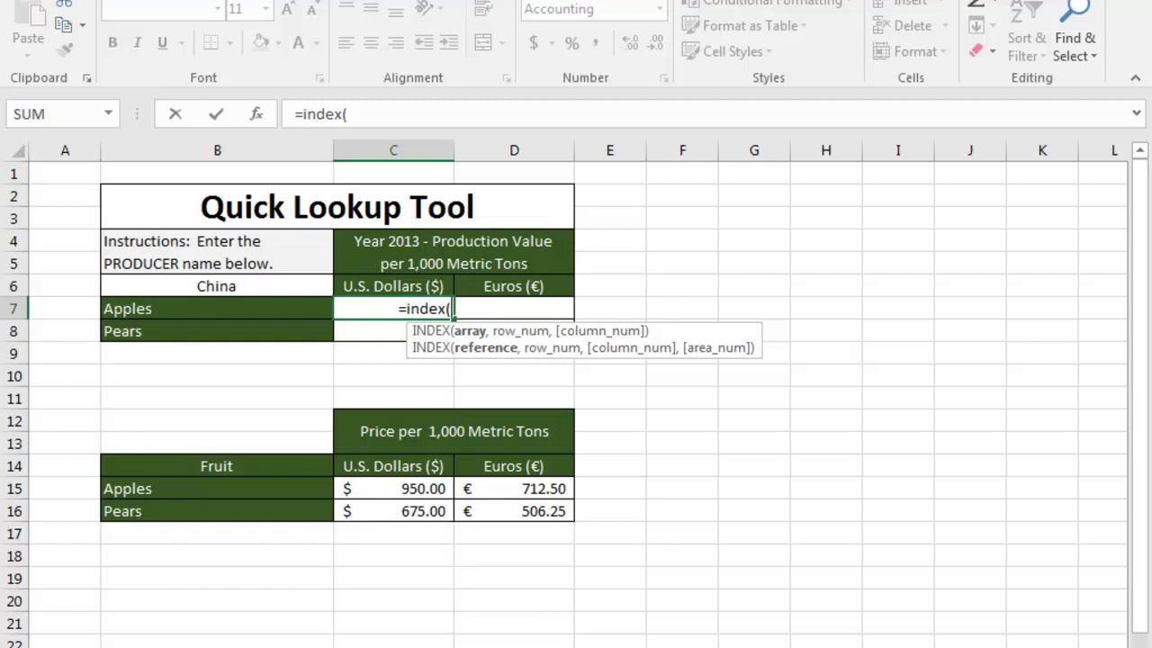
pyautogui.hotkey('ctrl', 'pagedown')
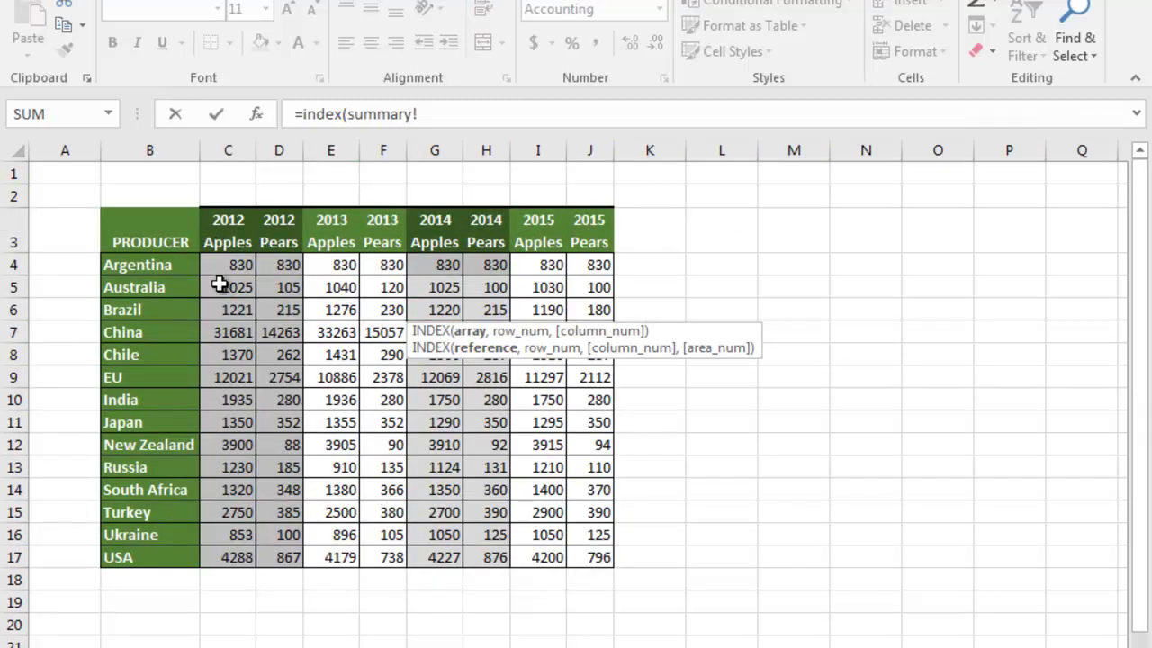
pyautogui.click(227, 267)
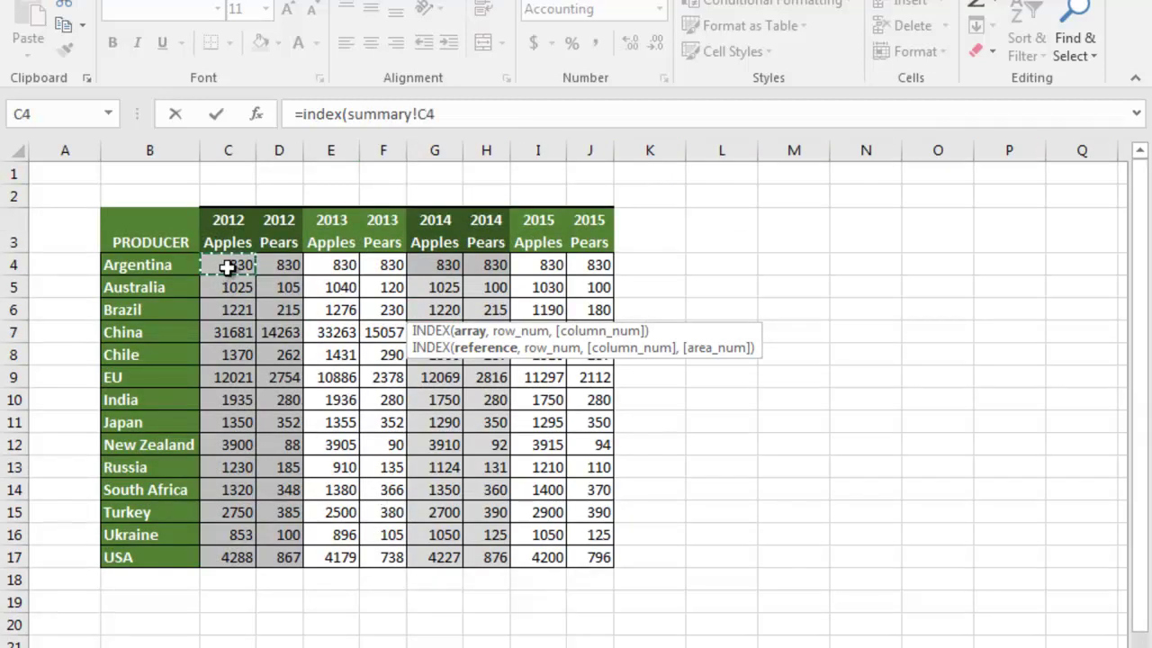
pyautogui.hotkey('shift', 'Right')
pyautogui.hotkey('shift', 'Right')
pyautogui.hotkey('shift', 'Right')
pyautogui.hotkey('shift', 'Right')
pyautogui.hotkey('shift', 'Right')
pyautogui.hotkey('shift', 'Right')
pyautogui.hotkey('shift', 'Right')
pyautogui.hotkey('shift', 'Down')
pyautogui.hotkey('shift', 'Down')
pyautogui.hotkey('shift', 'Down')
pyautogui.hotkey('shift', 'Down')
pyautogui.hotkey('shift', 'Down')
pyautogui.hotkey('shift', 'Down')
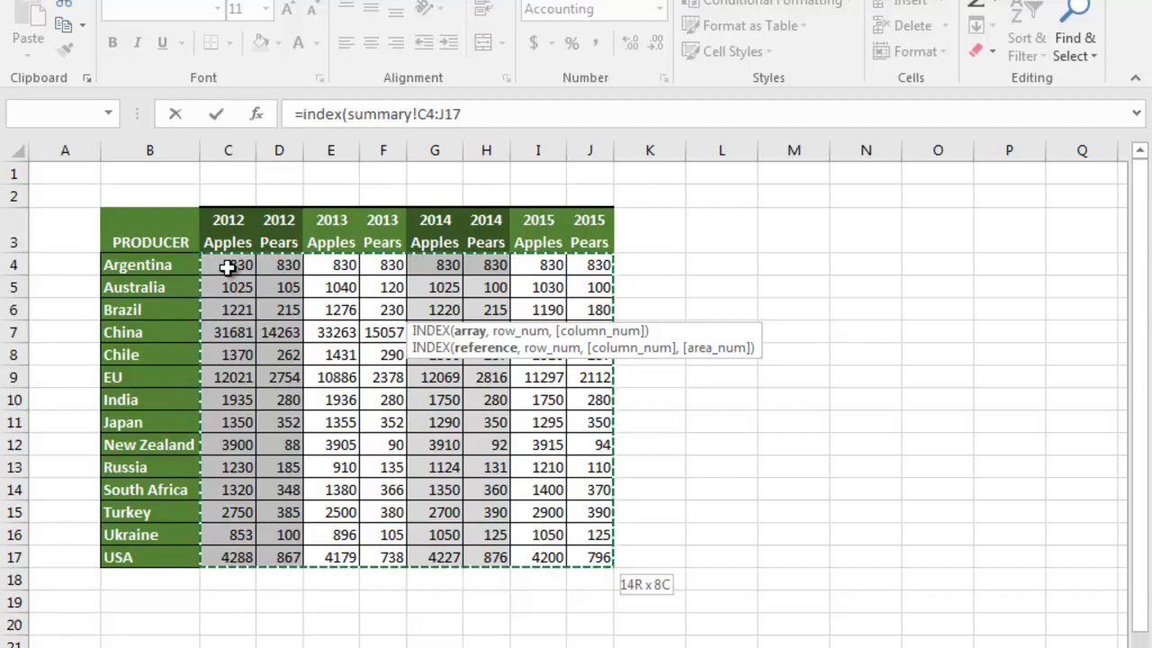
pyautogui.press('F4')
# Add MATCH of 'lookup value'!$B$6 against summary!$B$4:$B$17 with exact match 0
pyautogui.write('$J$17,')
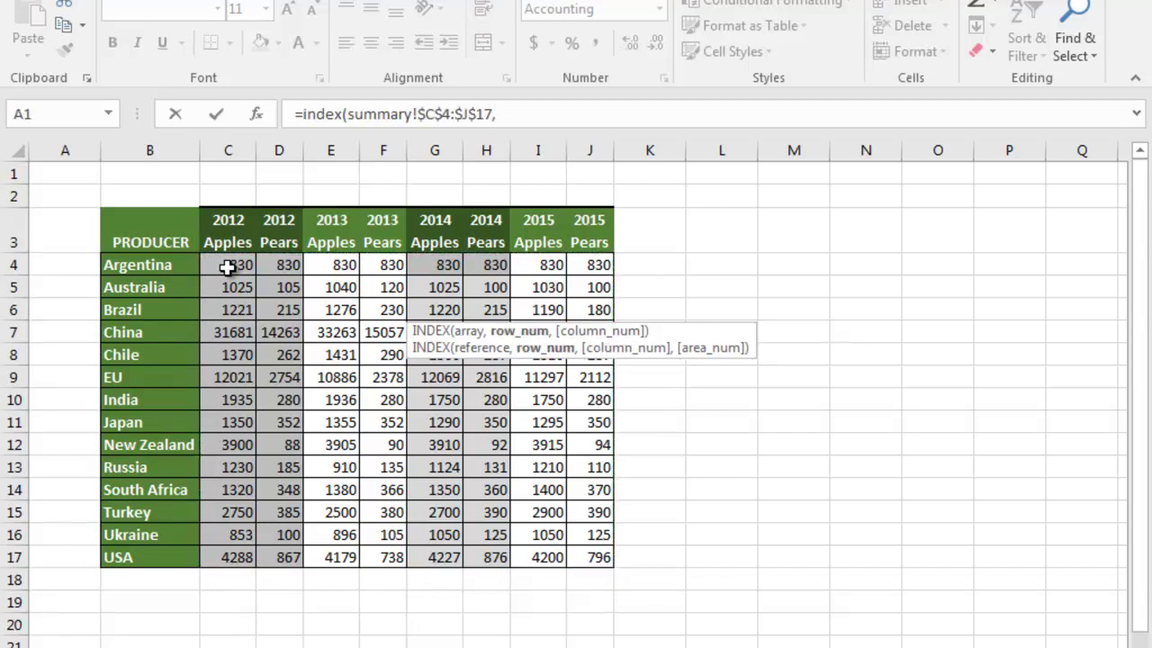
pyautogui.write('mat')
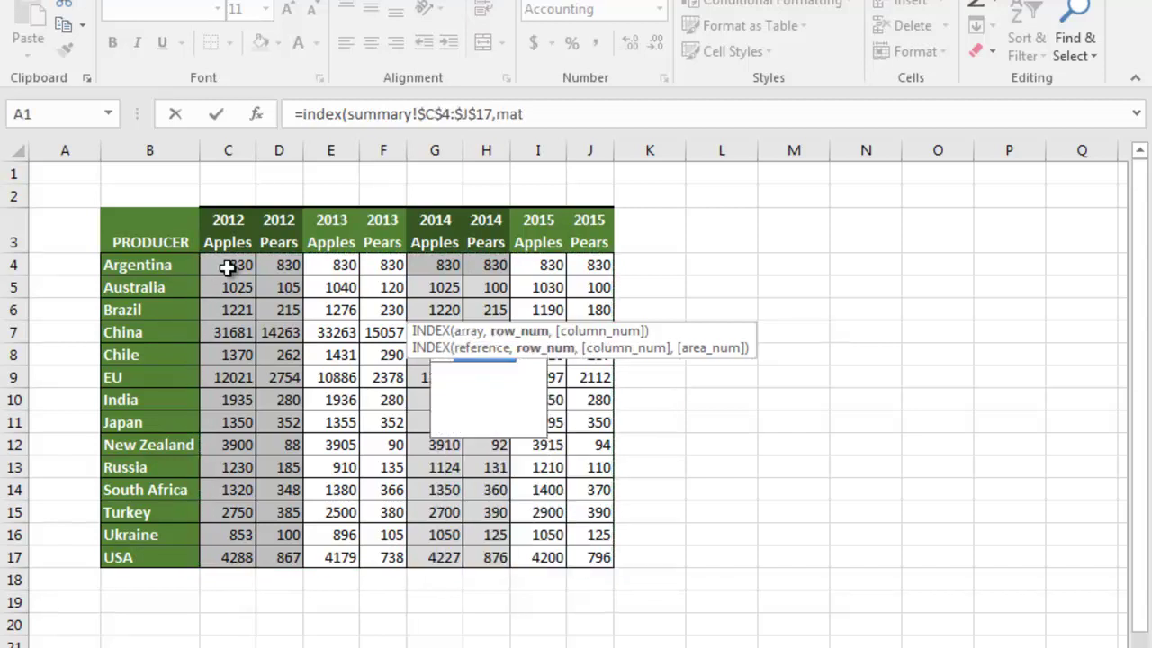
pyautogui.write('ch')
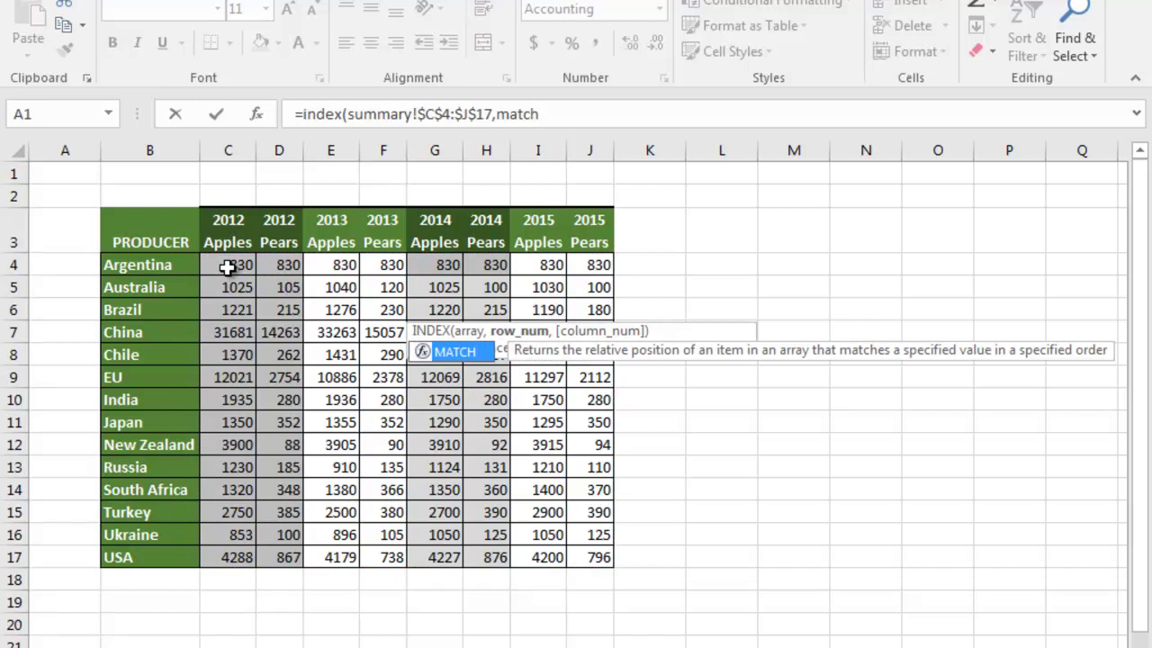
pyautogui.write('(')
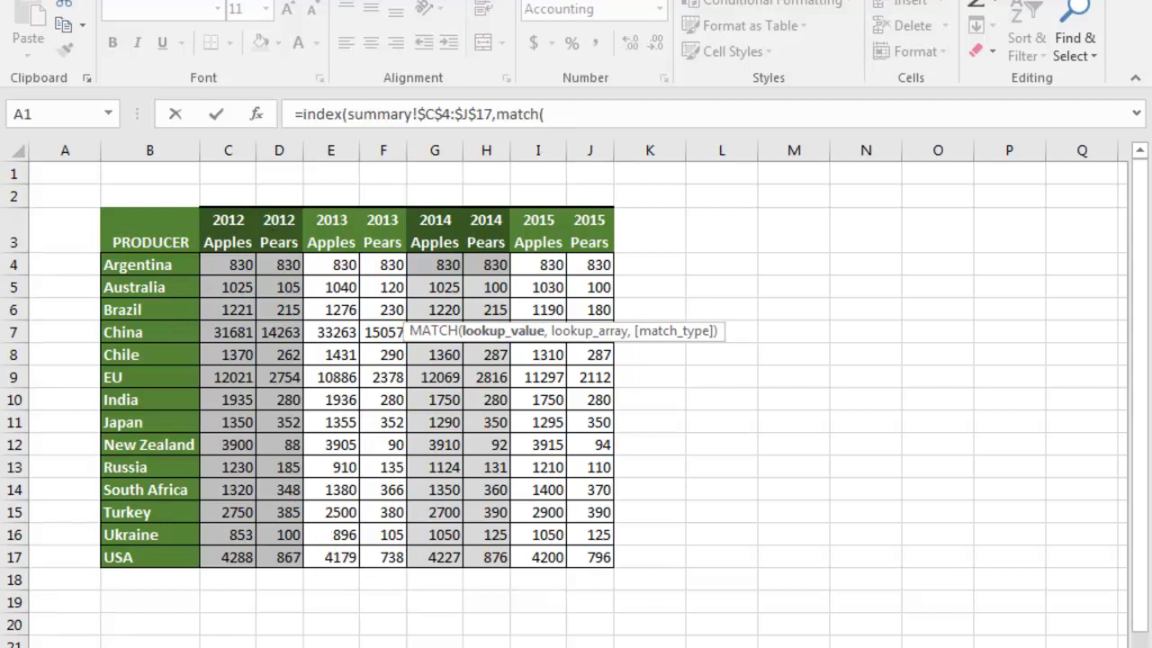
pyautogui.click(306, 643)
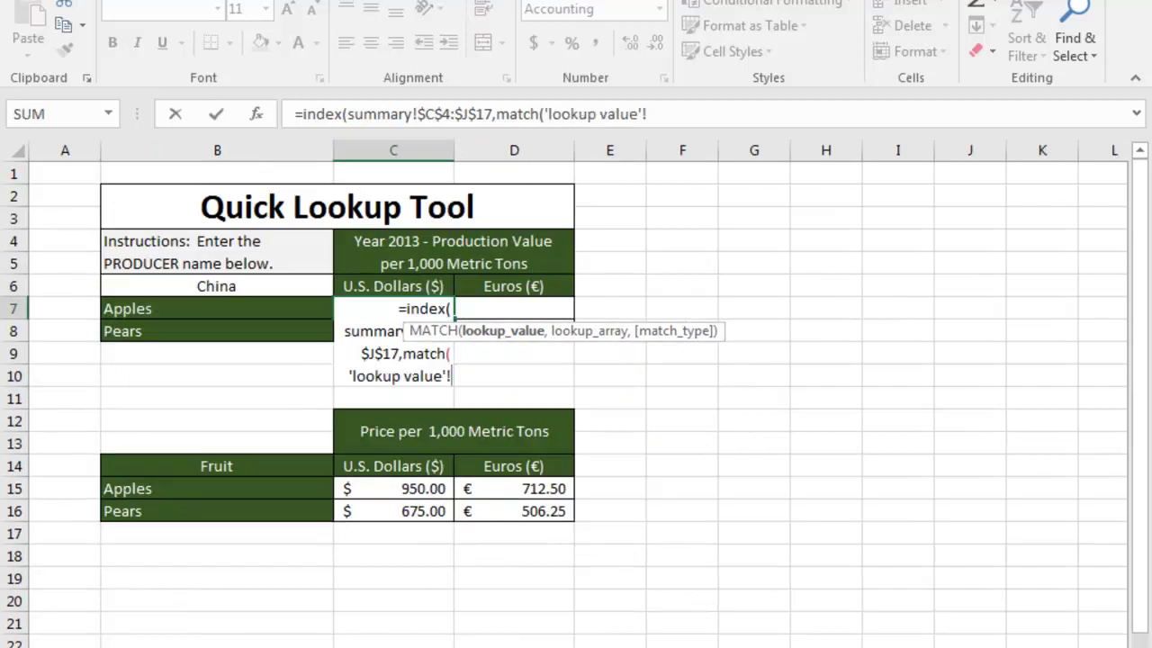
pyautogui.click(216, 287)
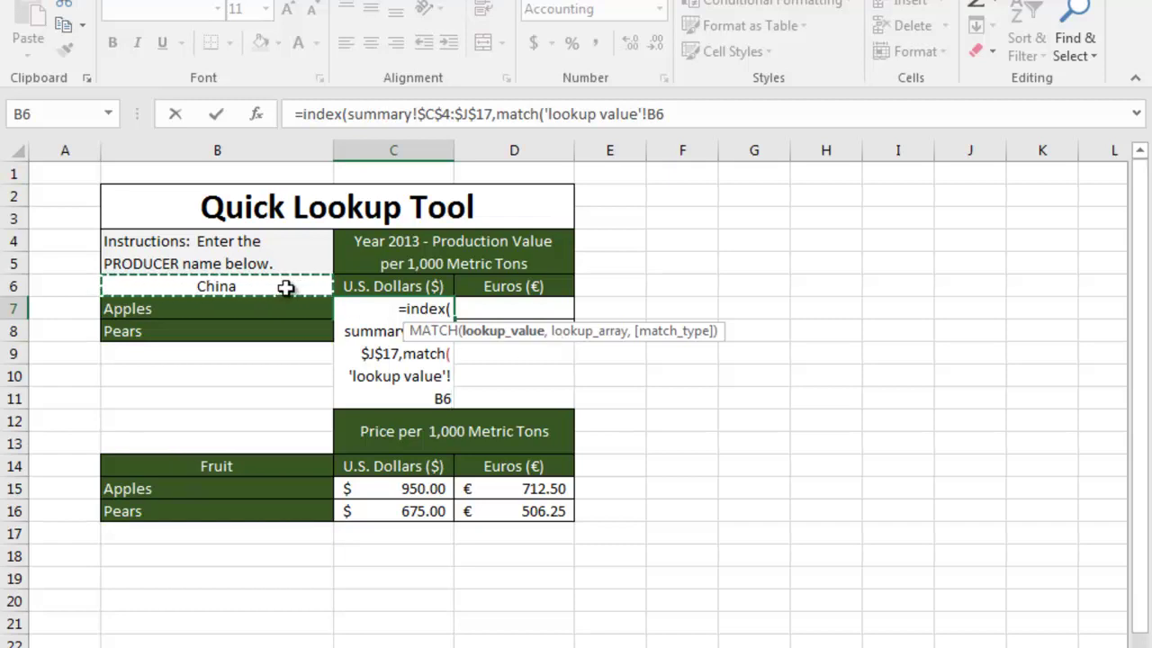
pyautogui.press('F4')
pyautogui.write('$B$6,')
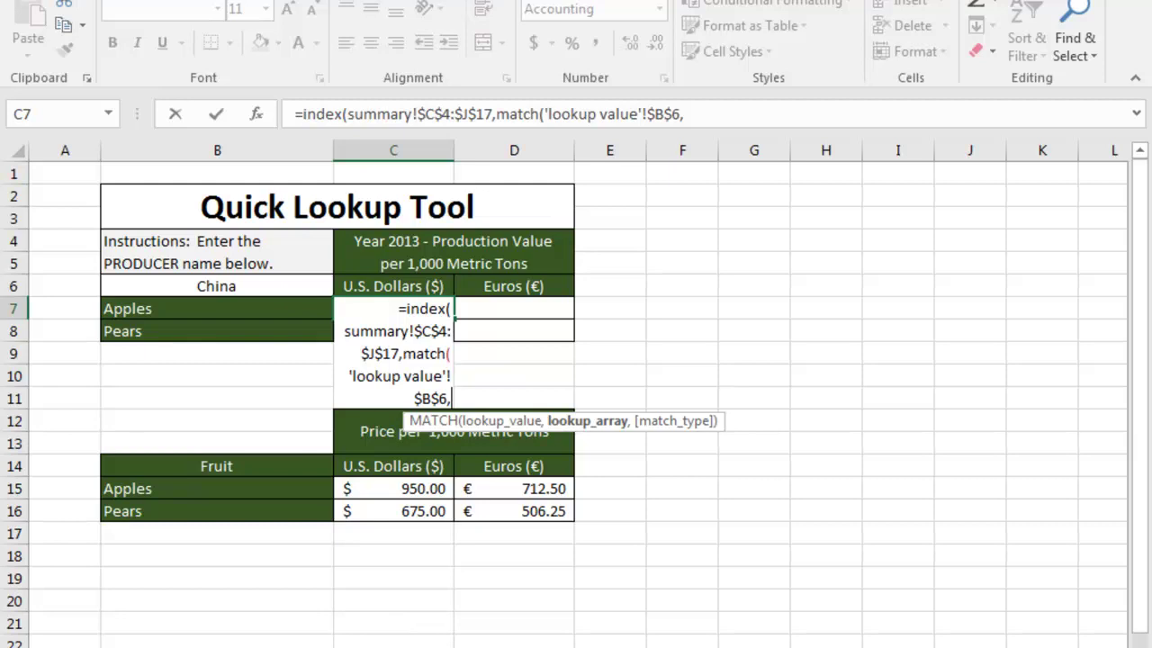
pyautogui.click(203, 641)
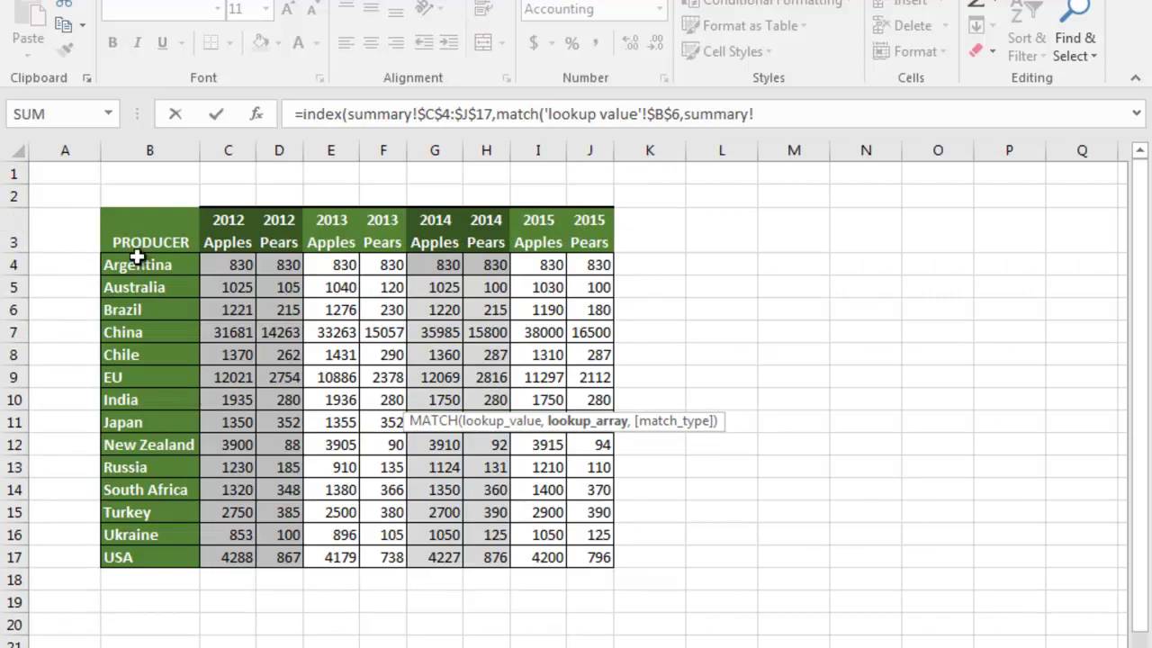
pyautogui.moveTo(136, 265); pyautogui.dragTo(136, 287)
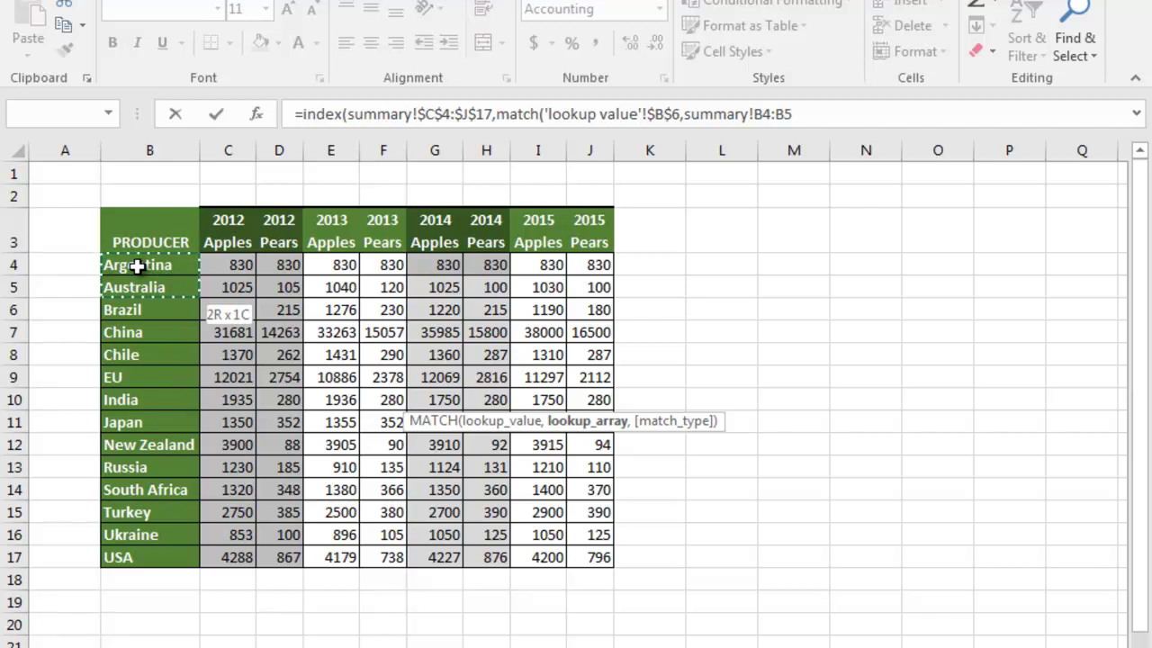
pyautogui.hotkey('shift', 'Down')
pyautogui.hotkey('shift', 'Down')
pyautogui.hotkey('shift', 'Down')
pyautogui.hotkey('shift', 'Down')
pyautogui.hotkey('shift', 'Down')
pyautogui.hotkey('shift', 'Down')
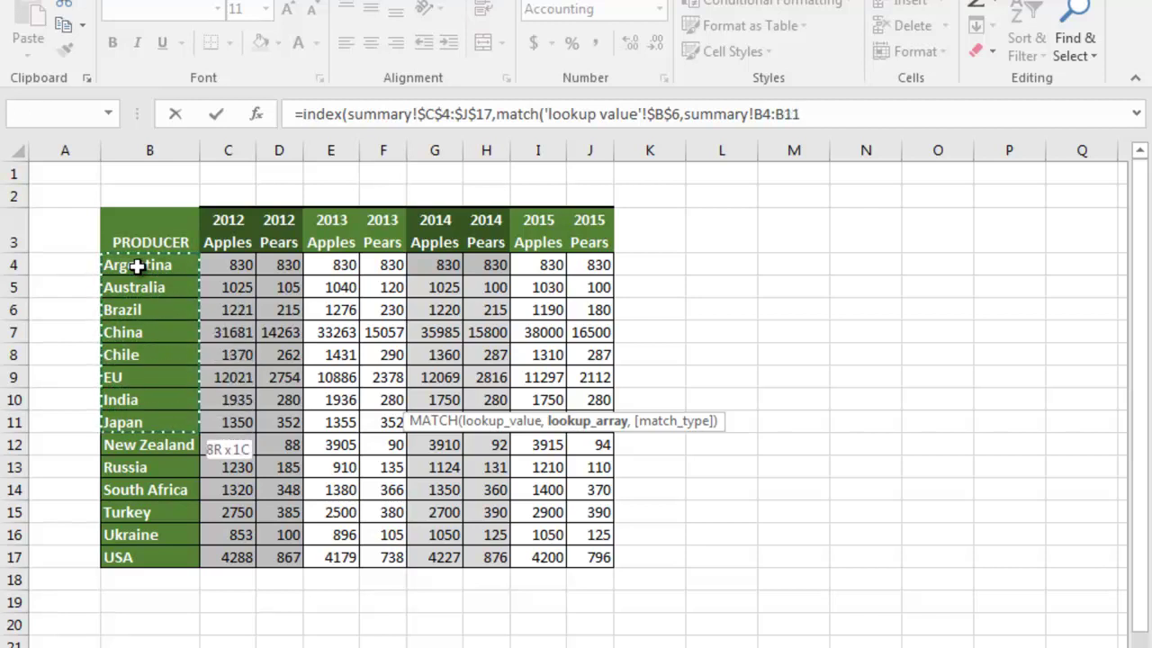
pyautogui.hotkey('shift', 'Down')
pyautogui.hotkey('shift', 'Down')
pyautogui.hotkey('shift', 'Down')
pyautogui.hotkey('shift', 'Down')
pyautogui.hotkey('shift', 'Down')
pyautogui.hotkey('shift', 'Down')
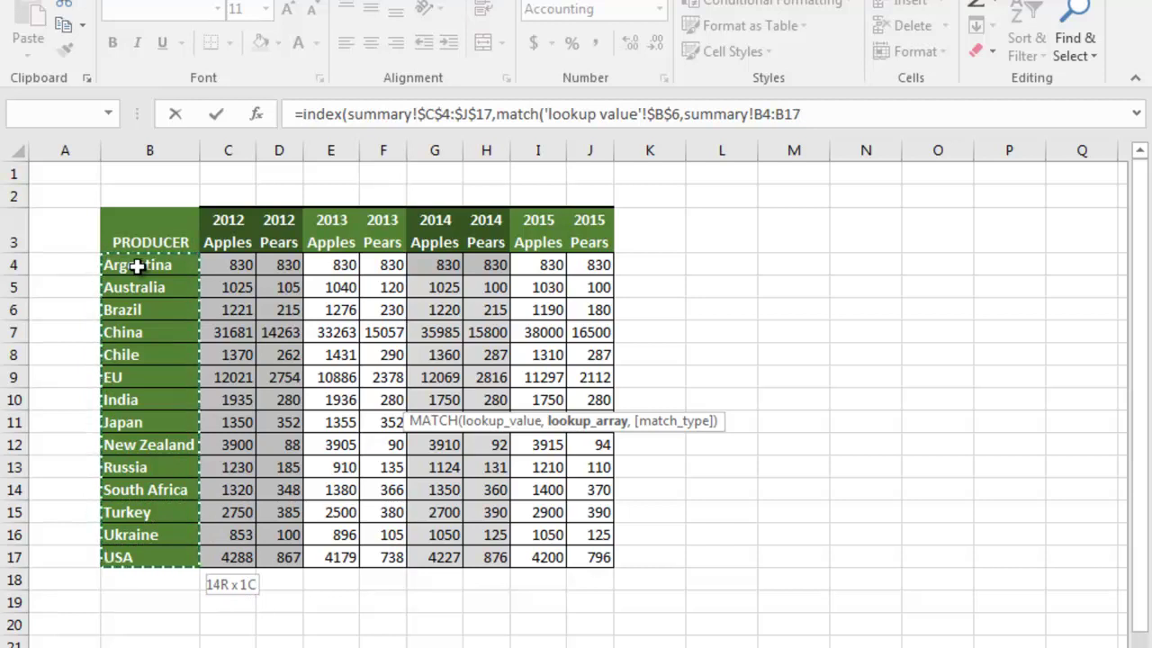
pyautogui.press('F4')
pyautogui.write('$B$17,')
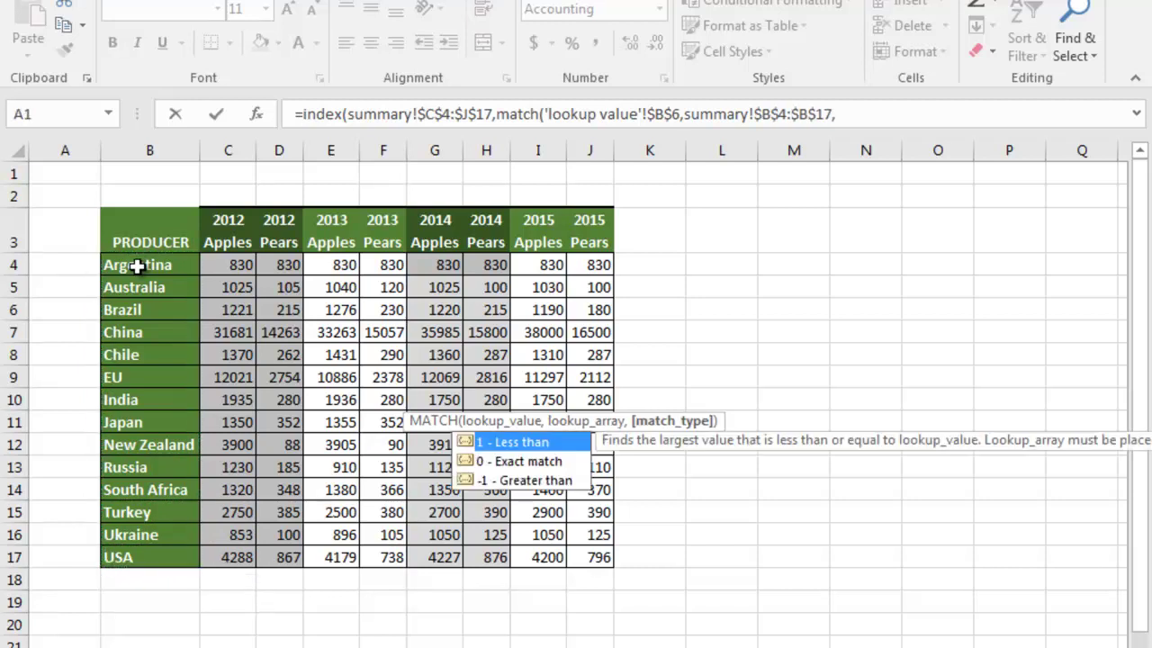
pyautogui.write('0)')
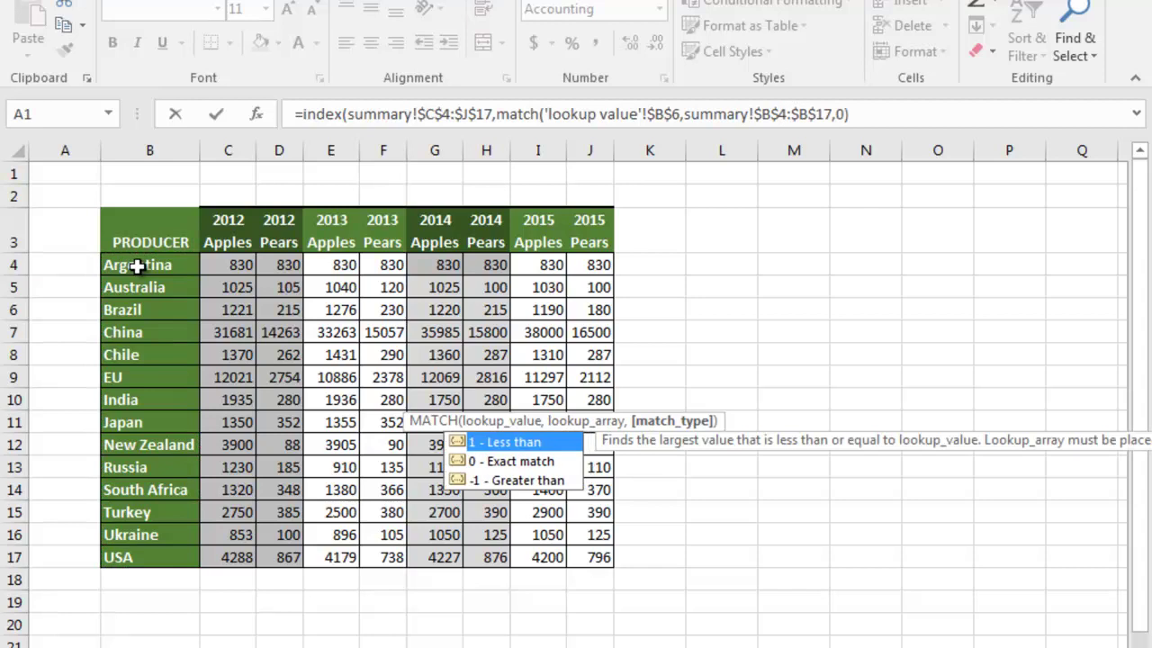
pyautogui.write(',')
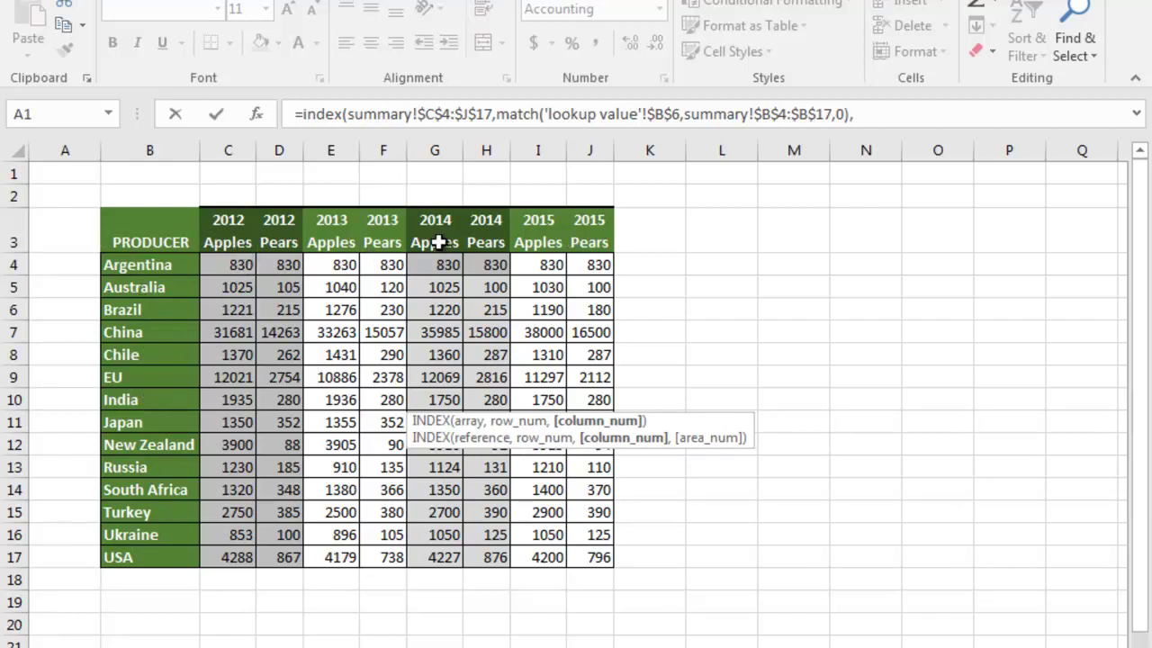
# Add a second MATCH to C7 whose lookup value is 2013&" "&'lookup value'!$B7
pyautogui.write('matc')
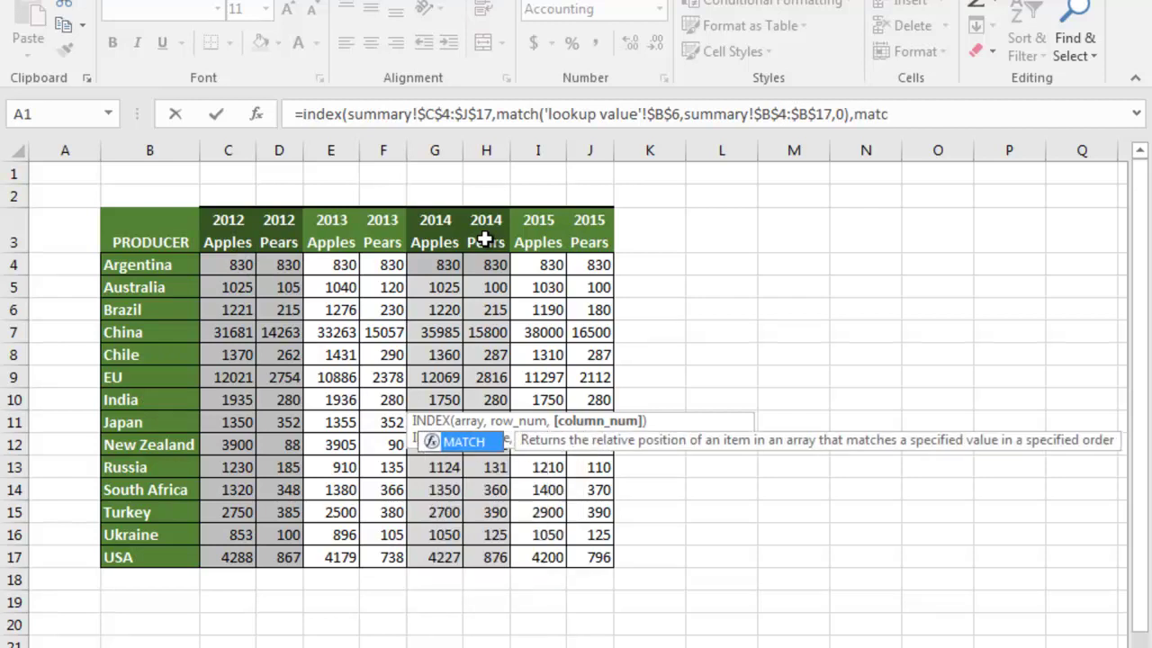
pyautogui.write('h(')
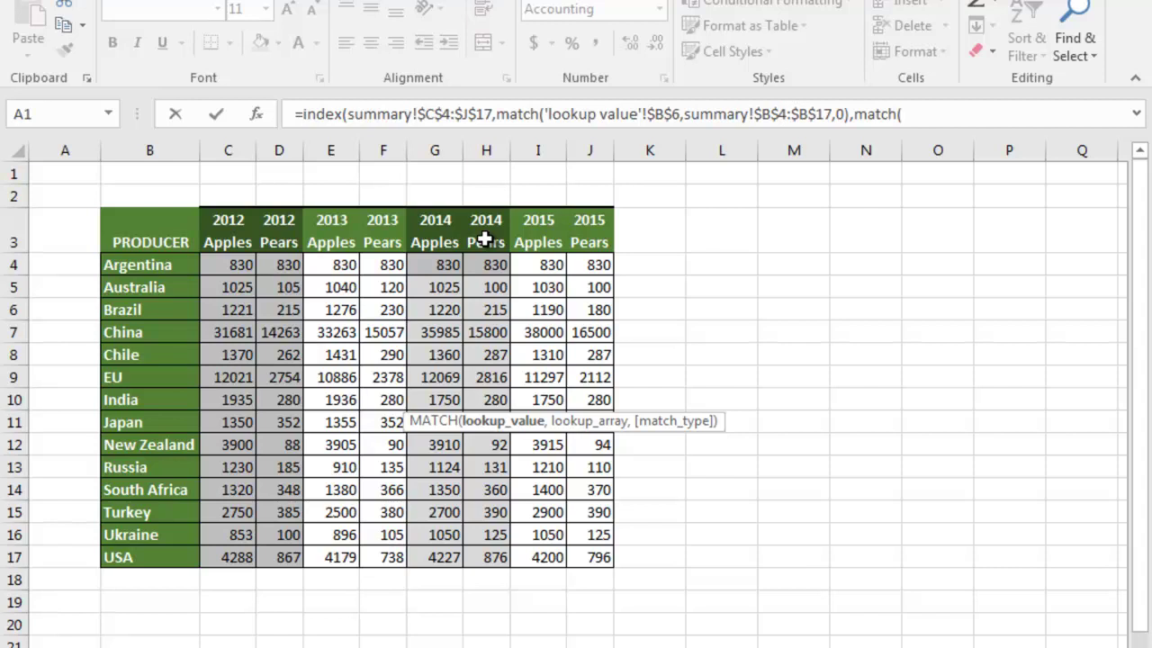
pyautogui.write('2013')
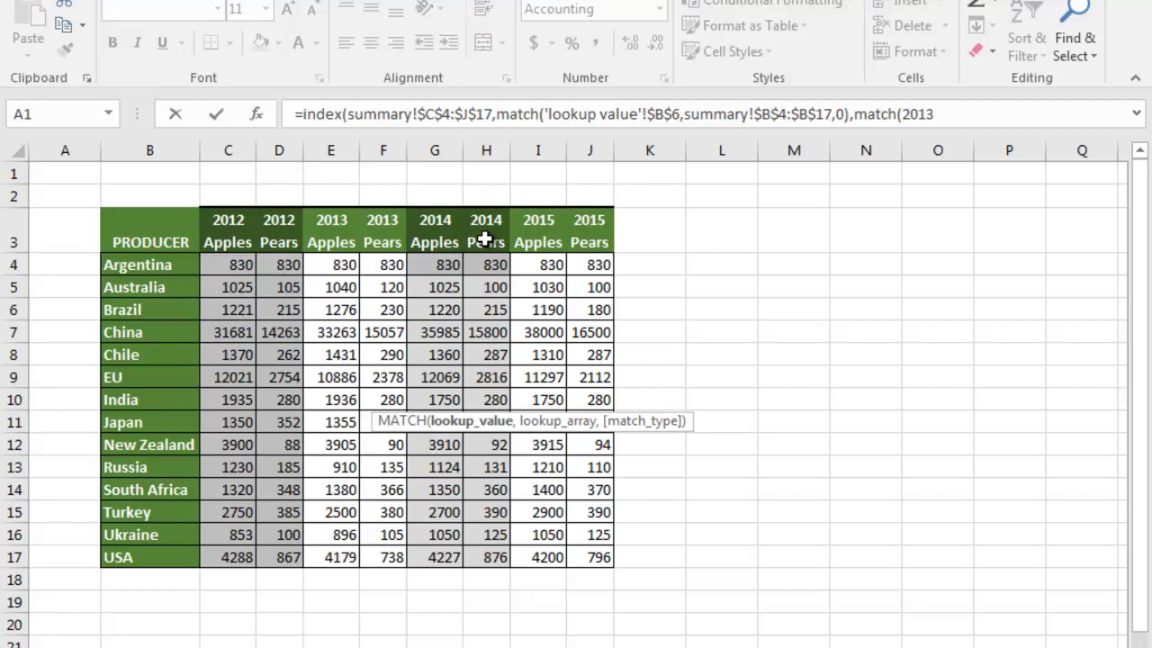
pyautogui.write('&')
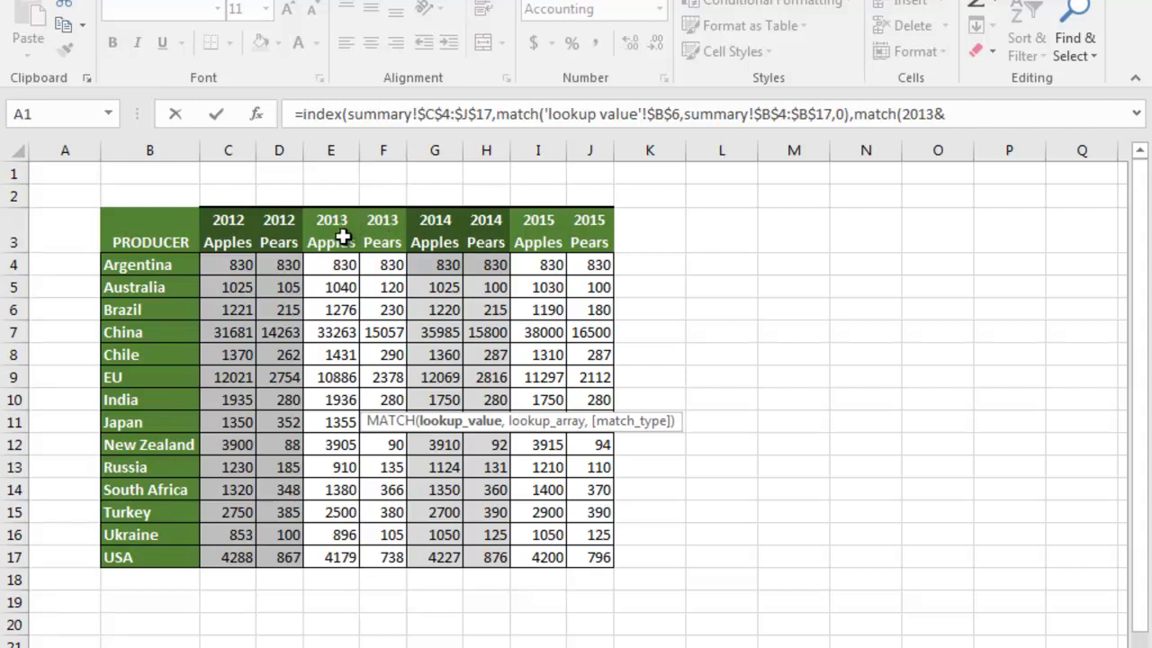
pyautogui.write('"')
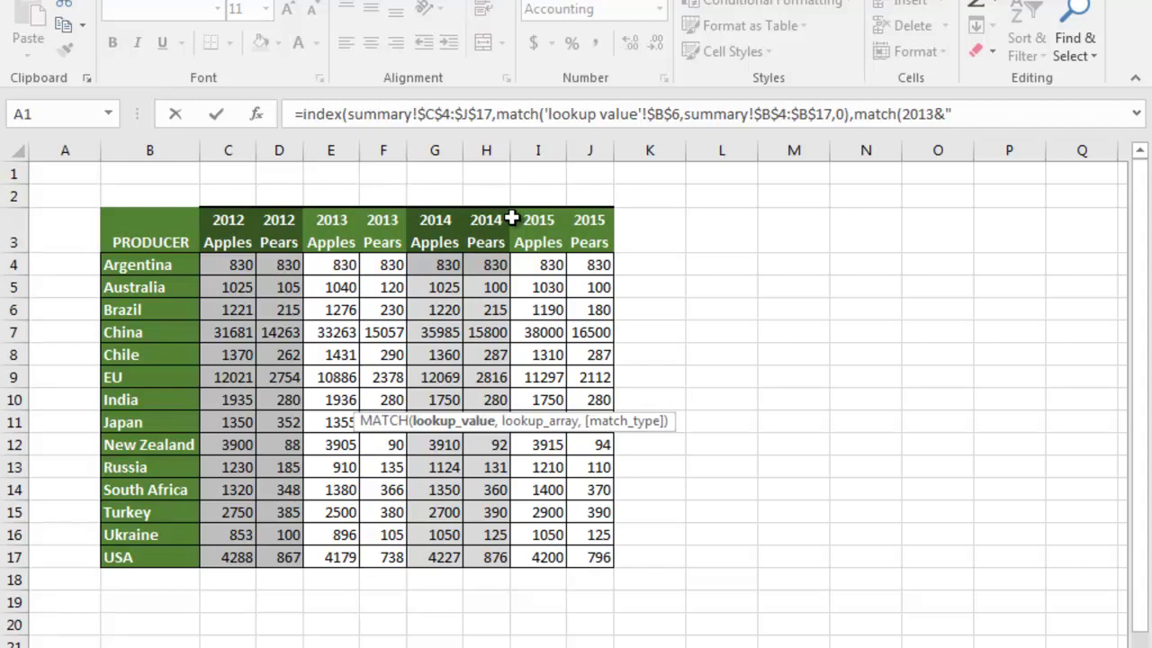
pyautogui.write(' "')
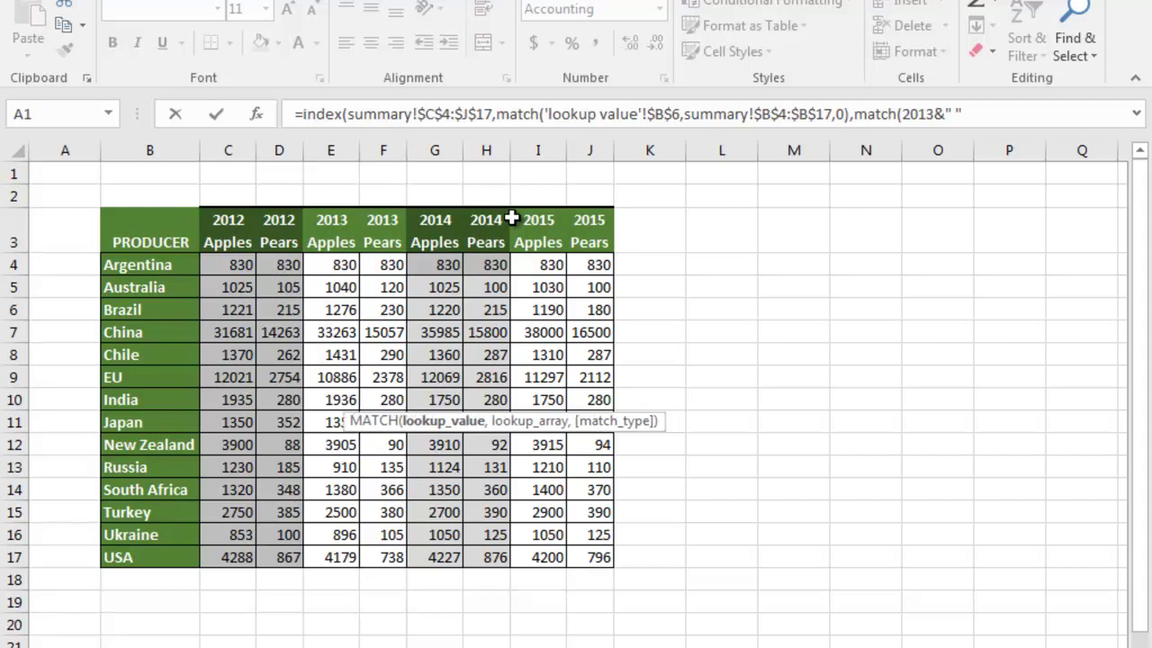
pyautogui.write('&')
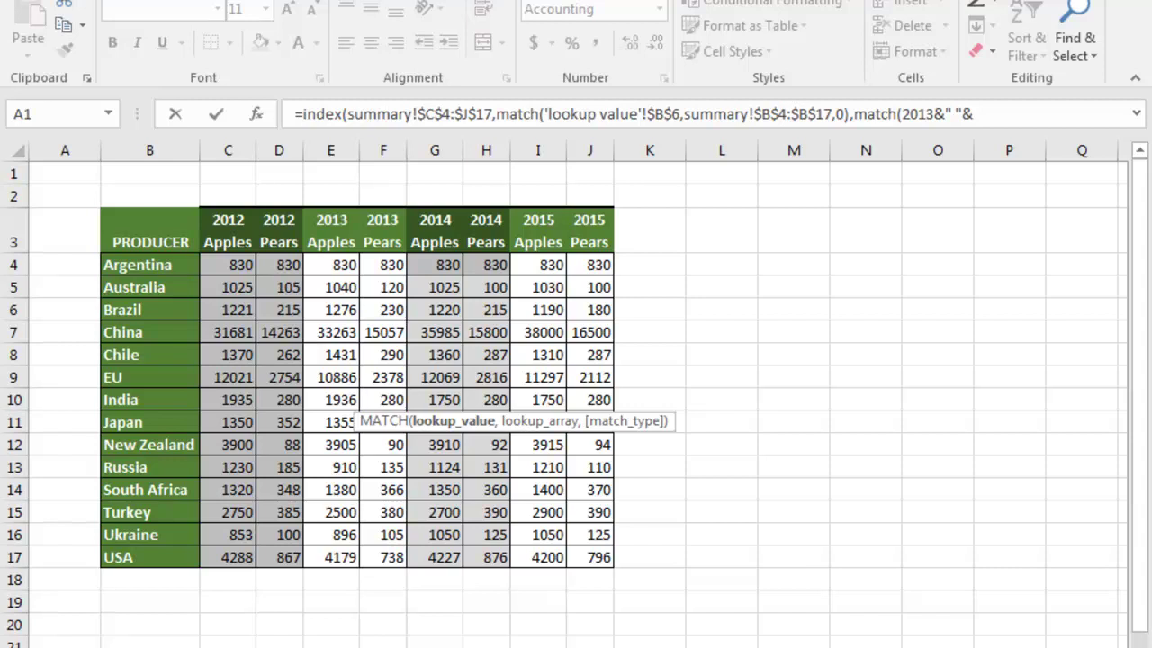
pyautogui.hotkey('ctrl', 'pageup')
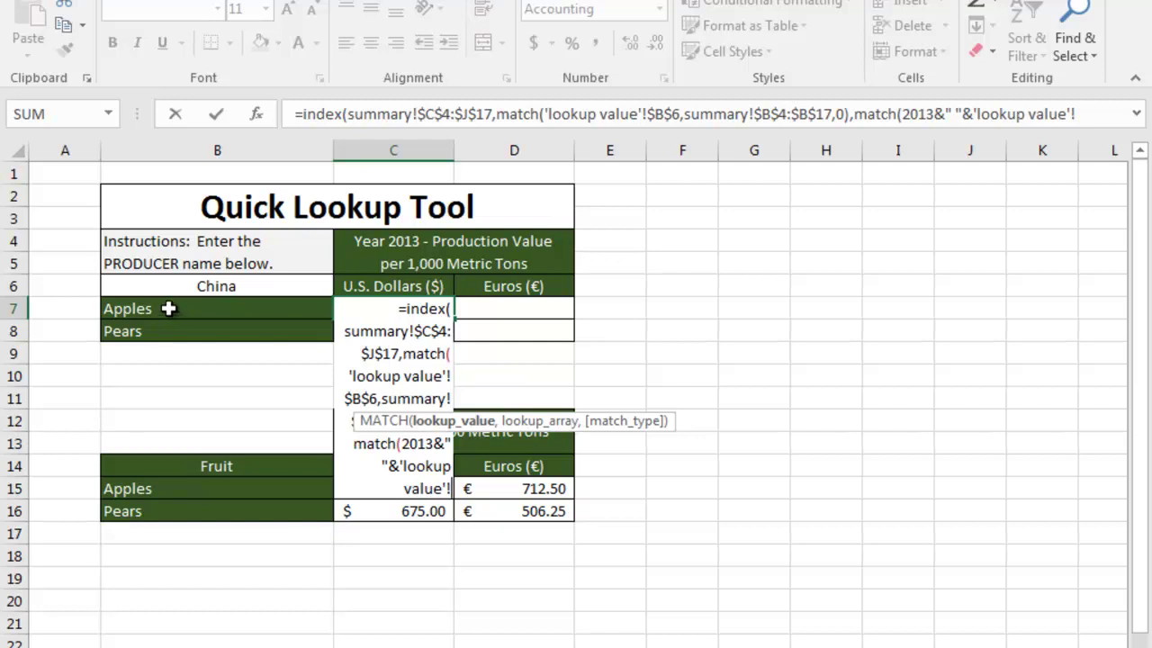
pyautogui.click(168, 309)
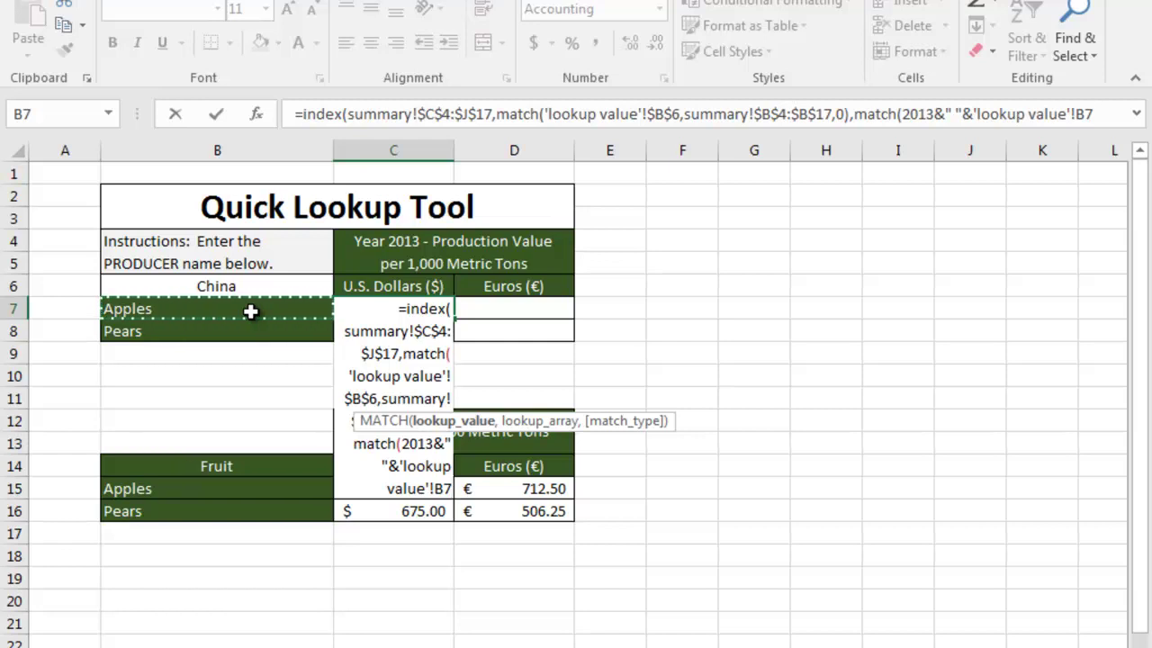
pyautogui.press('F4')
pyautogui.press('F4')
pyautogui.press('F4')
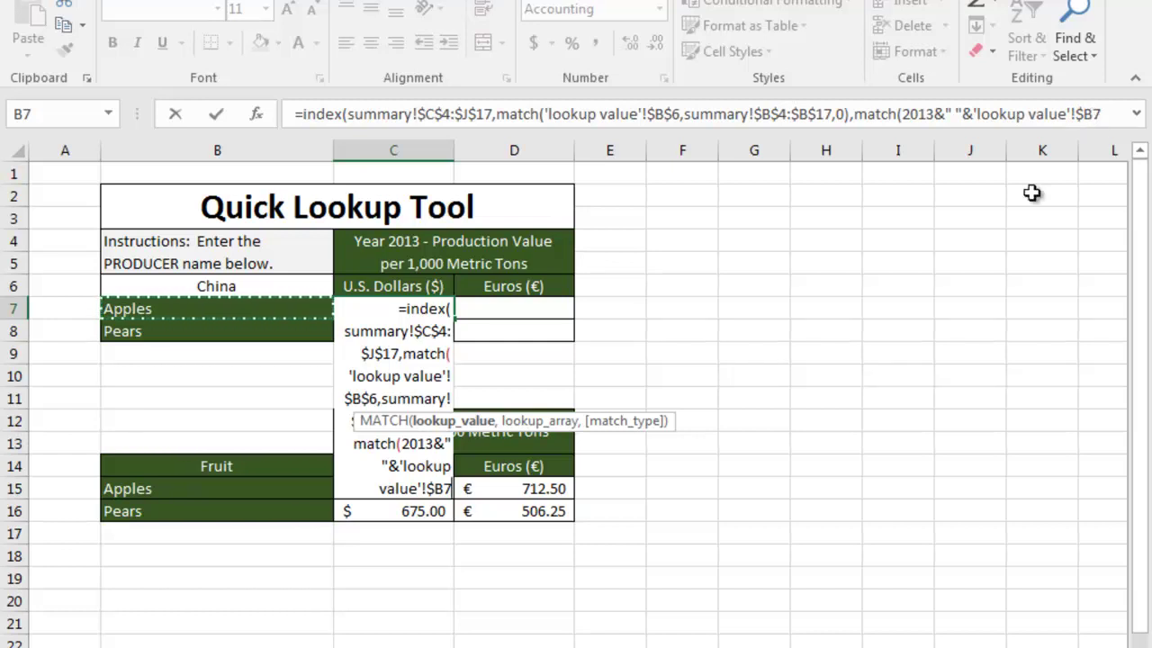
pyautogui.write(',')
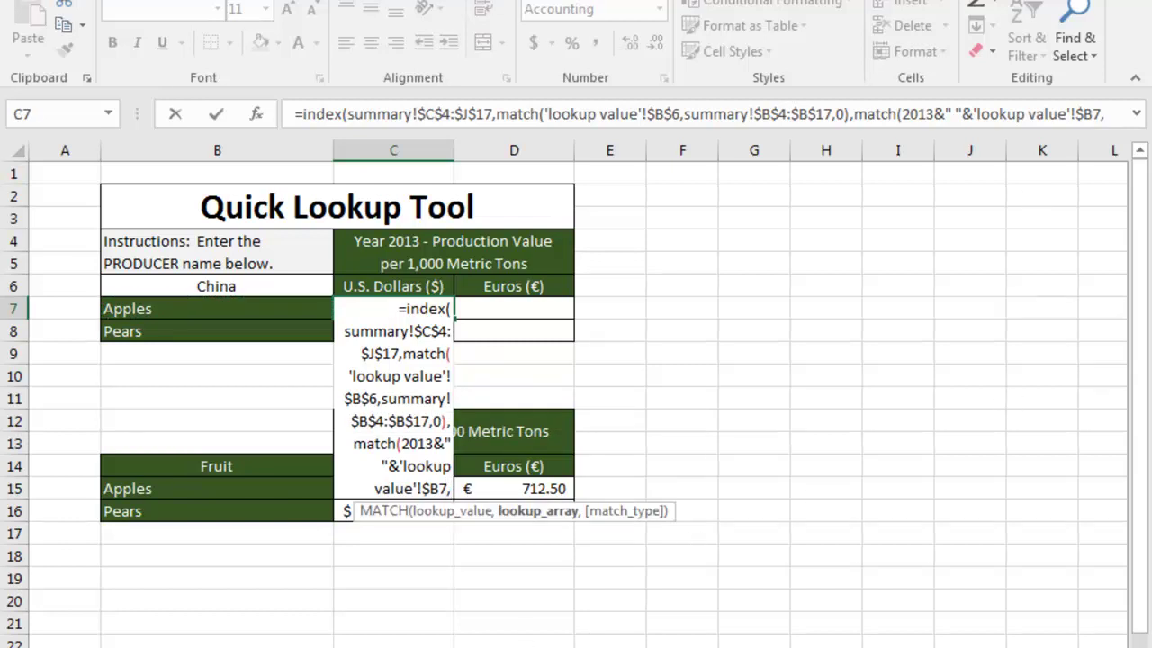
# Finish C7's formula matching exactly against summary!$C$3:$J$3, returning $33,263.00
pyautogui.hotkey('ctrl', 'pageup')
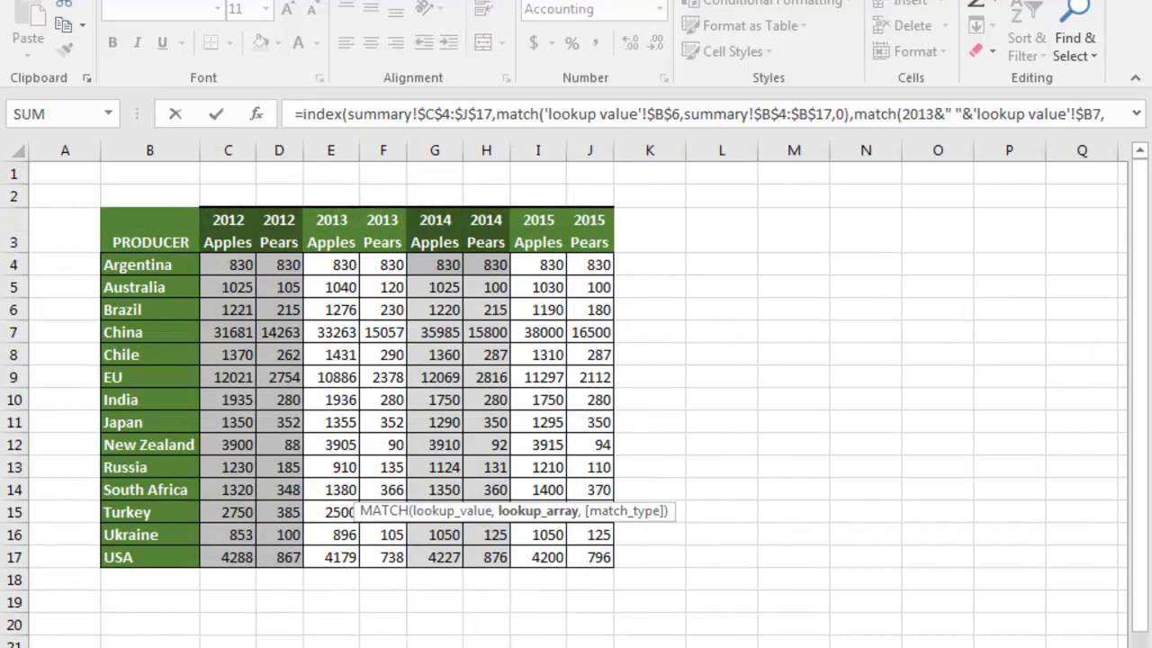
pyautogui.click(234, 231)
pyautogui.hotkey('shift', 'Right')
pyautogui.hotkey('shift', 'Right')
pyautogui.hotkey('shift', 'Right')
pyautogui.hotkey('shift', 'Right')
pyautogui.hotkey('shift', 'Right')
pyautogui.hotkey('shift', 'Right')
pyautogui.hotkey('shift', 'Right')
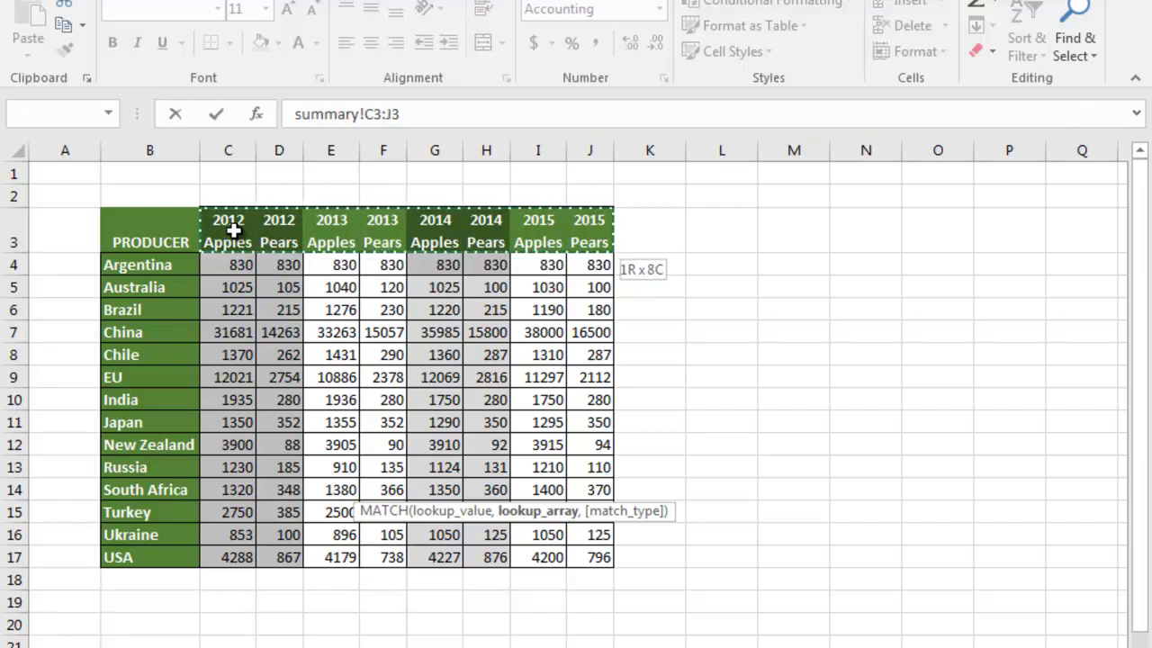
pyautogui.press('F4')
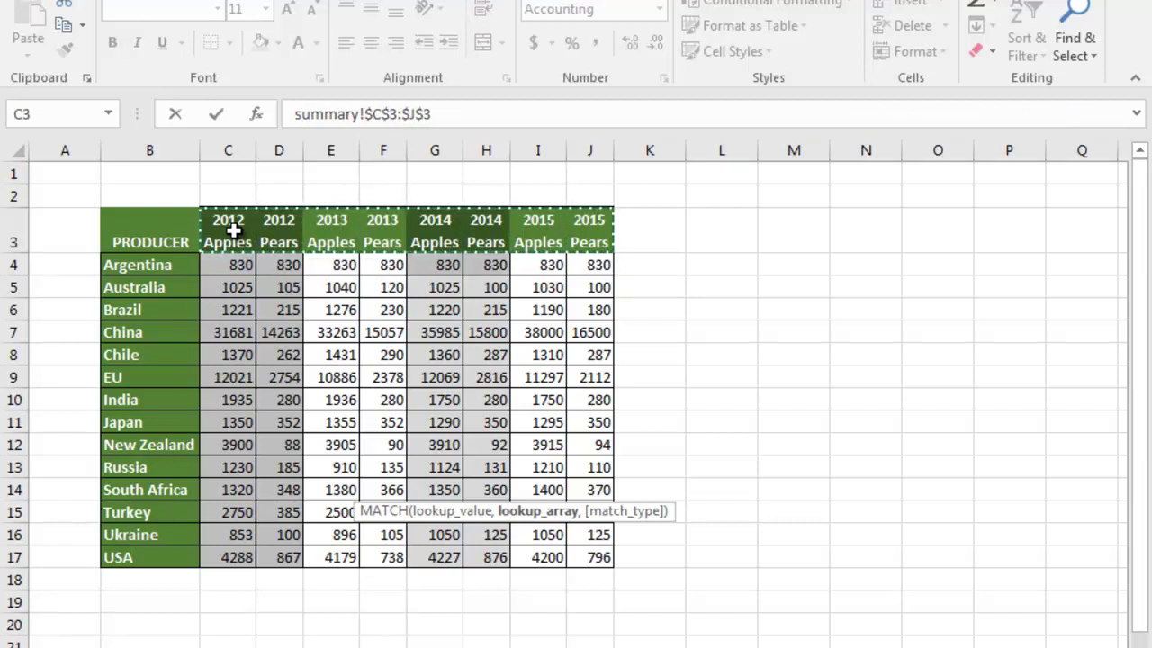
pyautogui.write(',0')
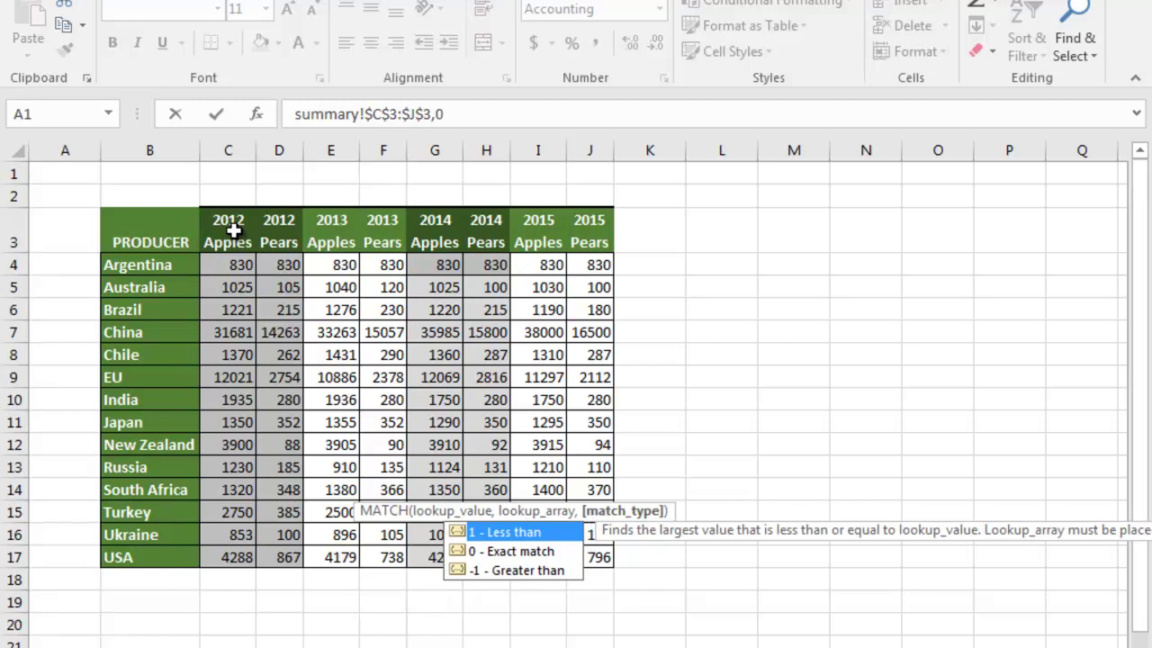
pyautogui.write('))')
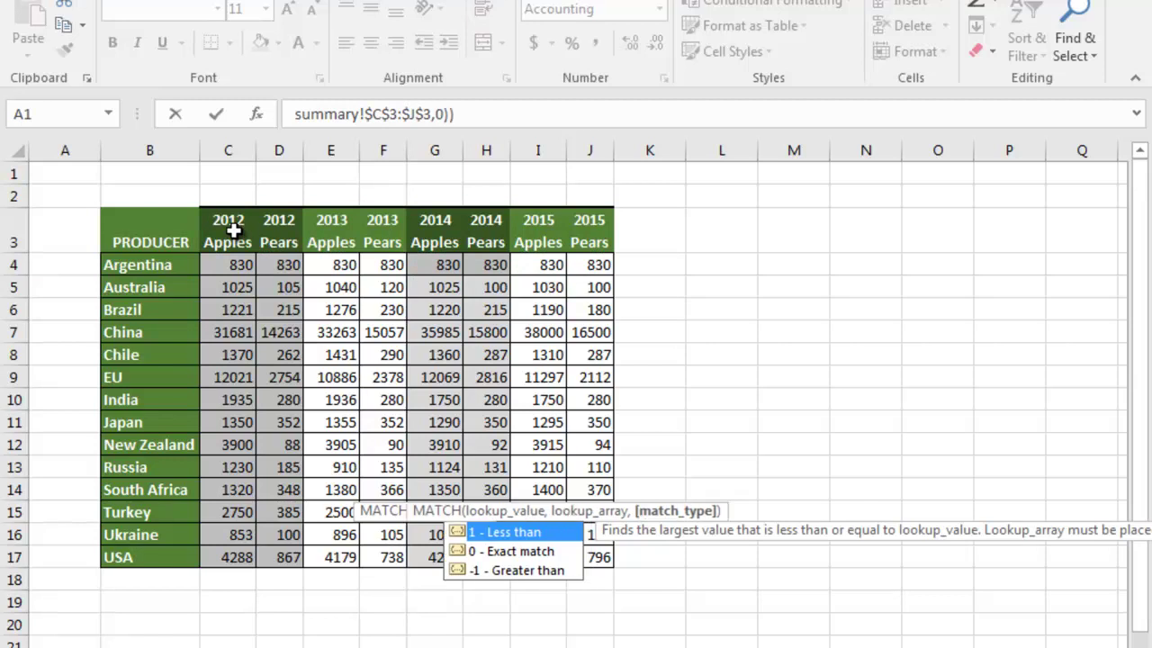
pyautogui.press('Return')
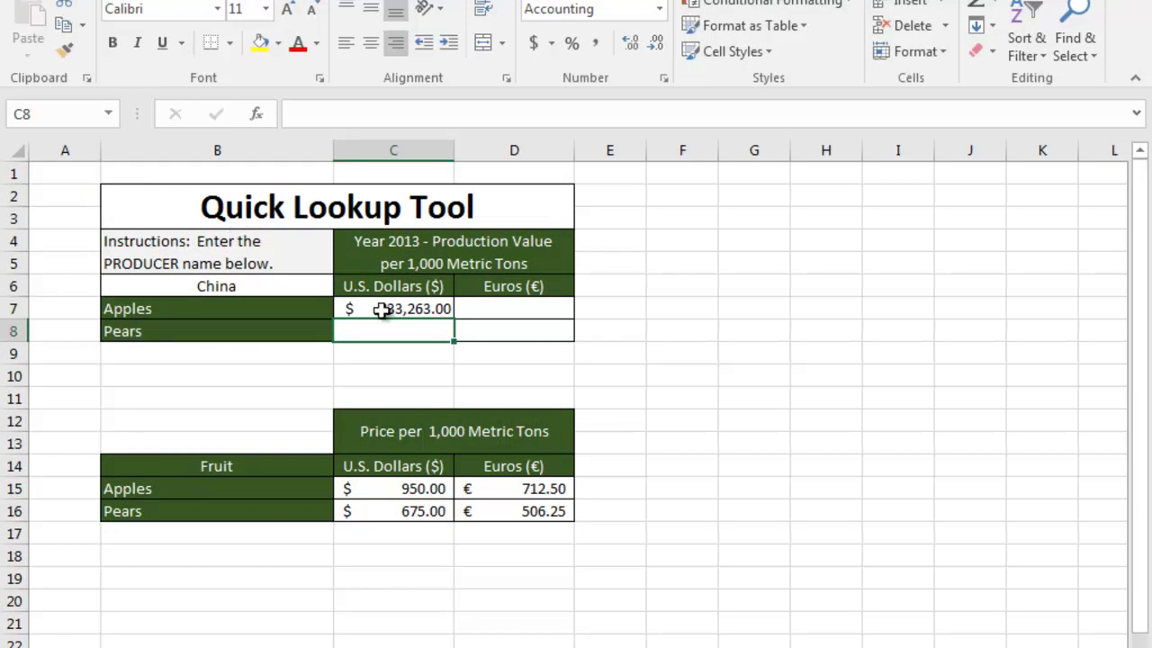
# Reopen C7's formula in the expanded formula bar for editing
pyautogui.click(381, 310)
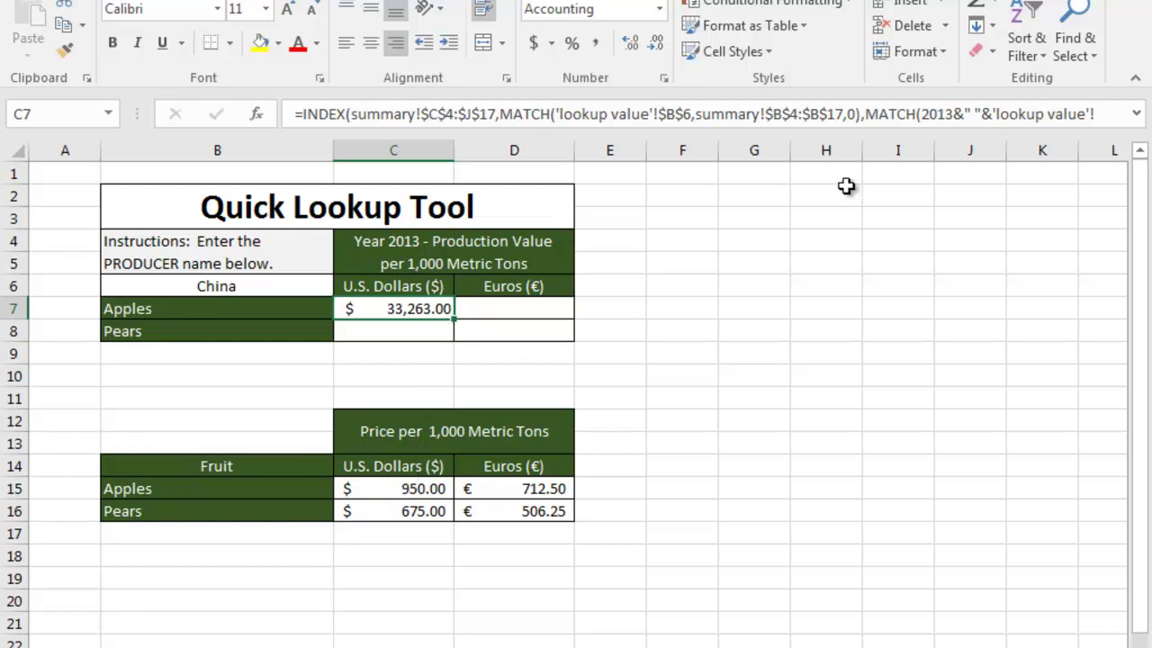
pyautogui.click(1137, 114)
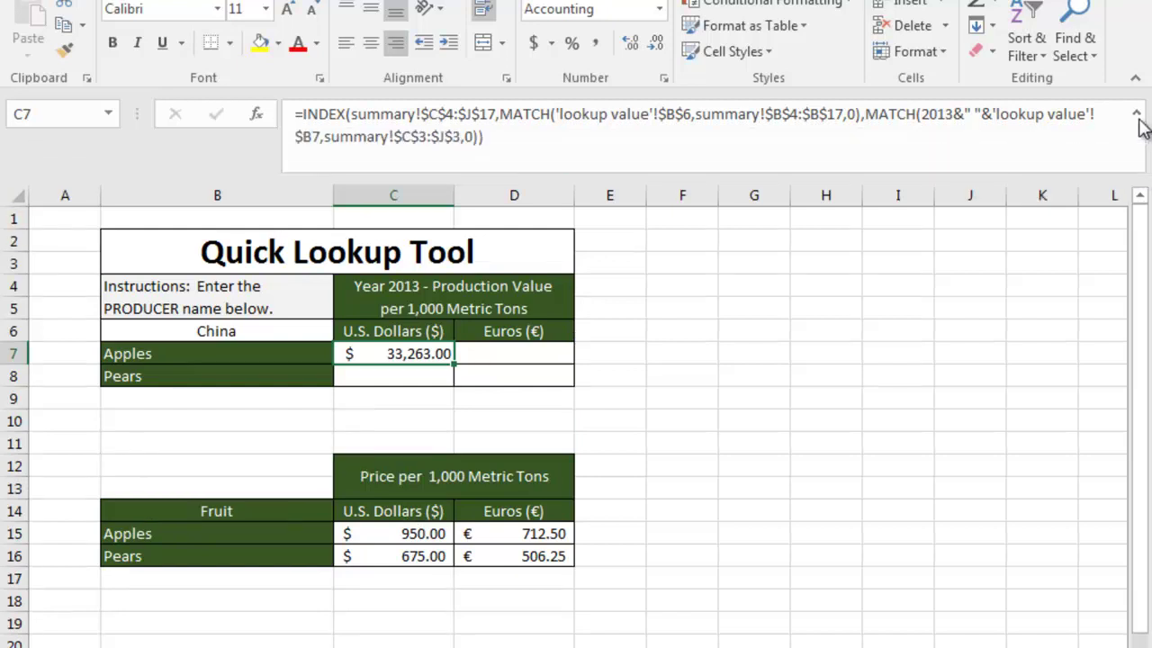
pyautogui.click(506, 136)
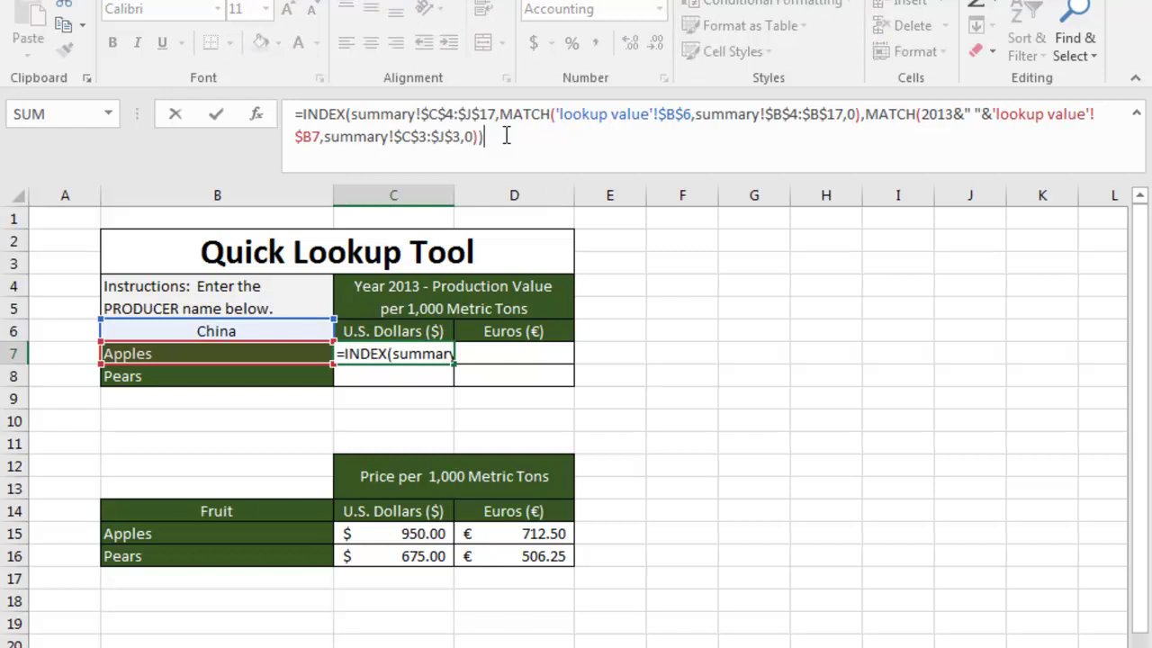
# Multiply C7's lookup result by the Apples dollar price in C15
pyautogui.write('*')
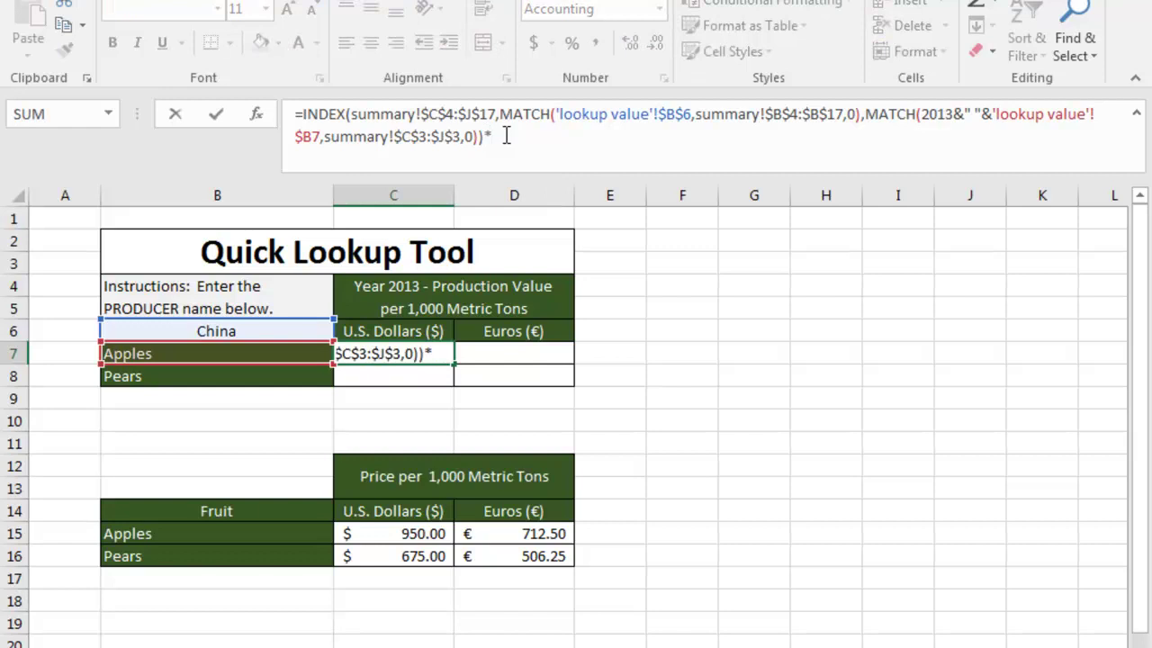
pyautogui.click(383, 532)
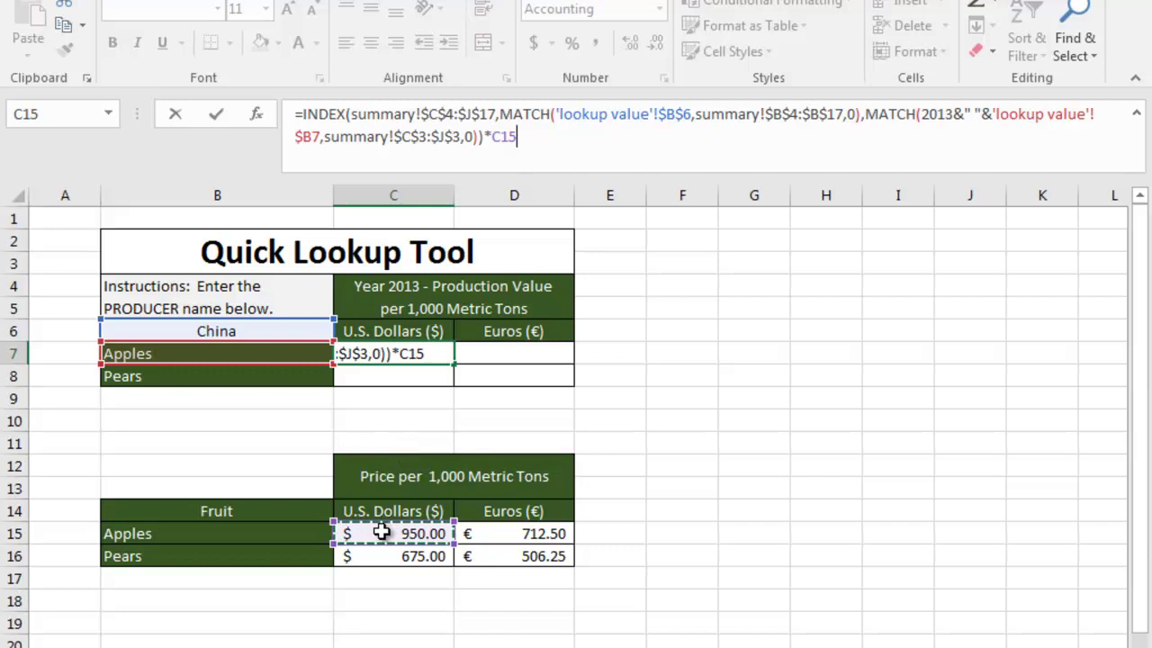
pyautogui.press('Return')
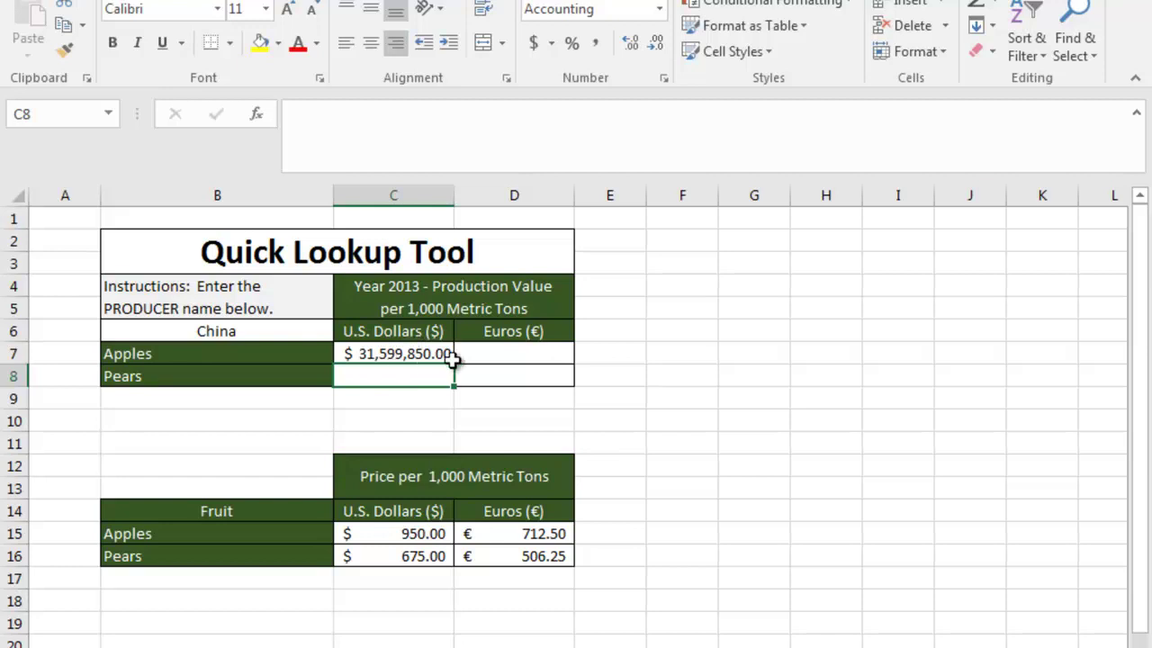
# Fill the production value formula from C7 across C7:D8 for Apples and Pears in dollars and euros
pyautogui.click(444, 353)
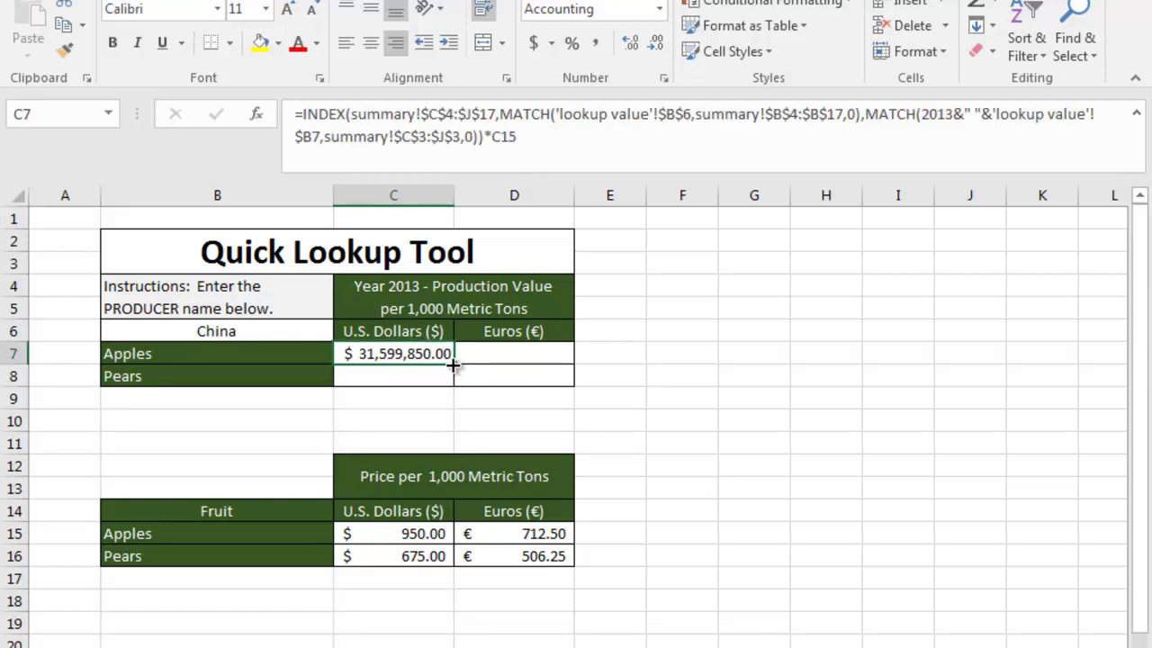
pyautogui.moveTo(452, 365); pyautogui.dragTo(452, 378)
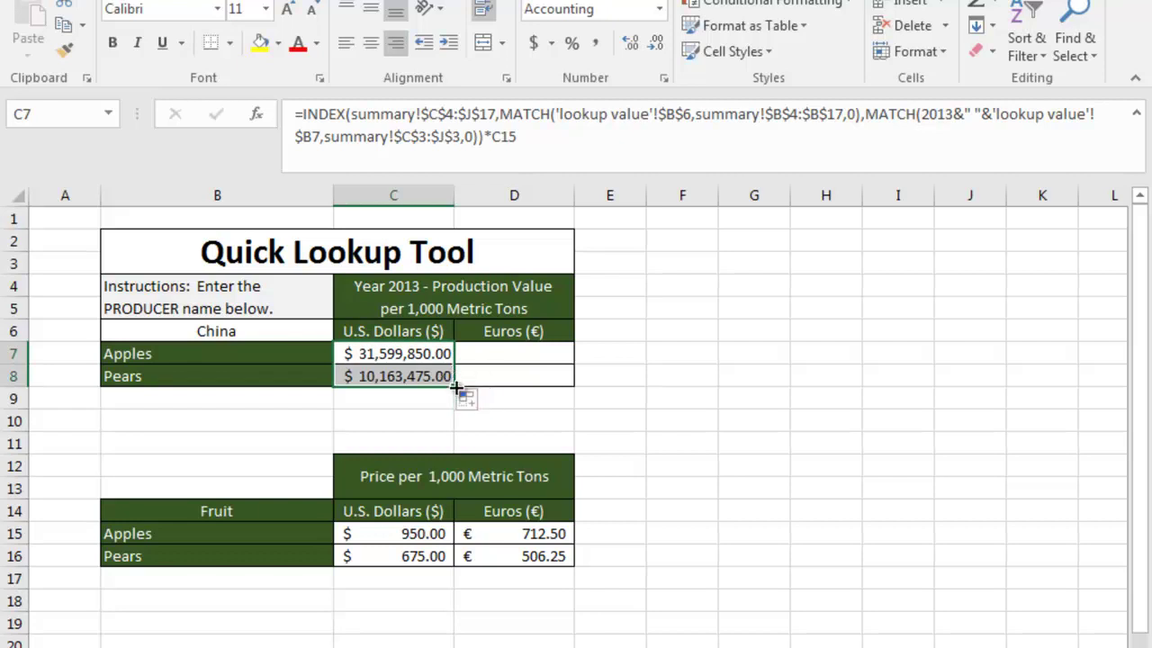
pyautogui.moveTo(457, 387); pyautogui.dragTo(549, 387)
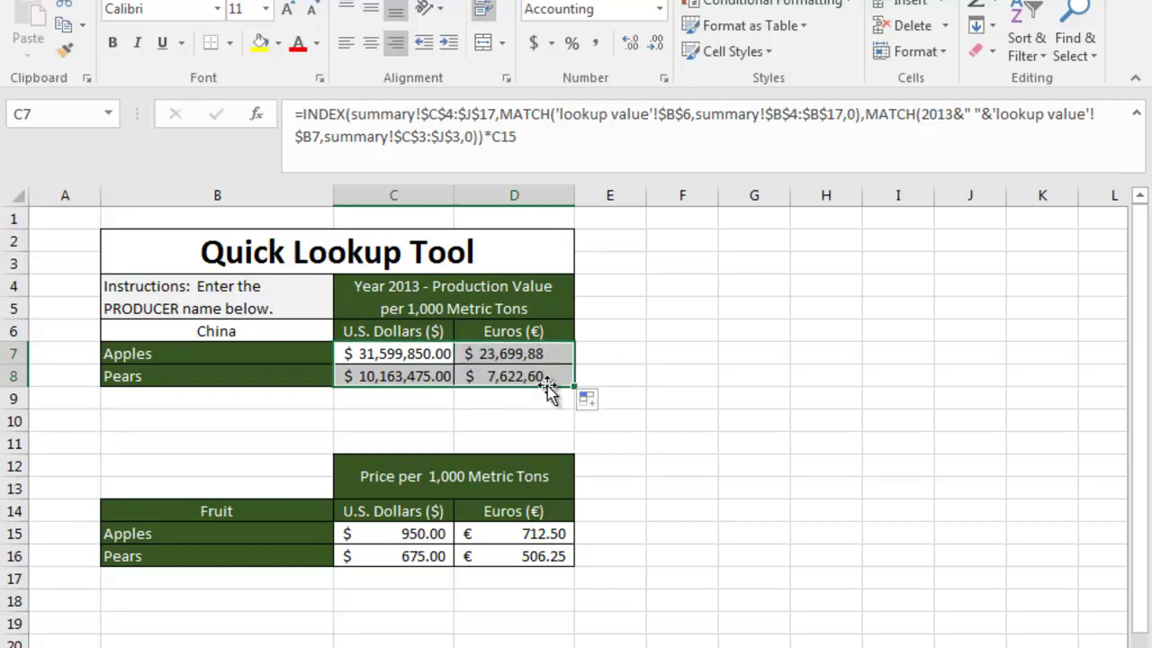
pyautogui.click(656, 393)
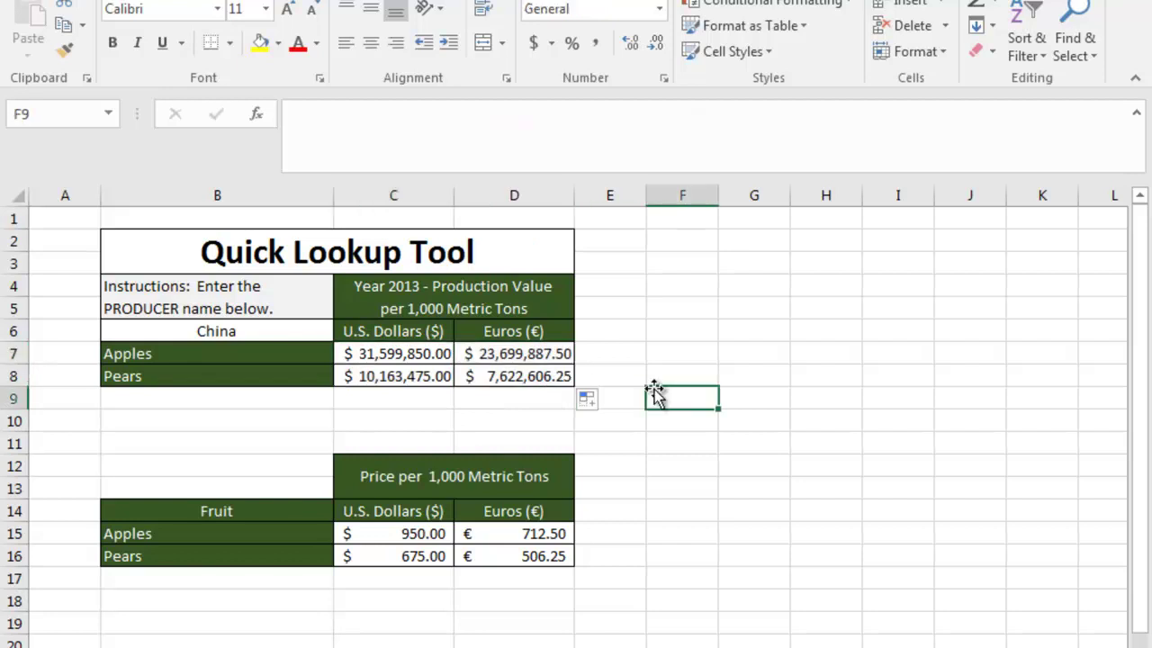
pyautogui.click(653, 441)
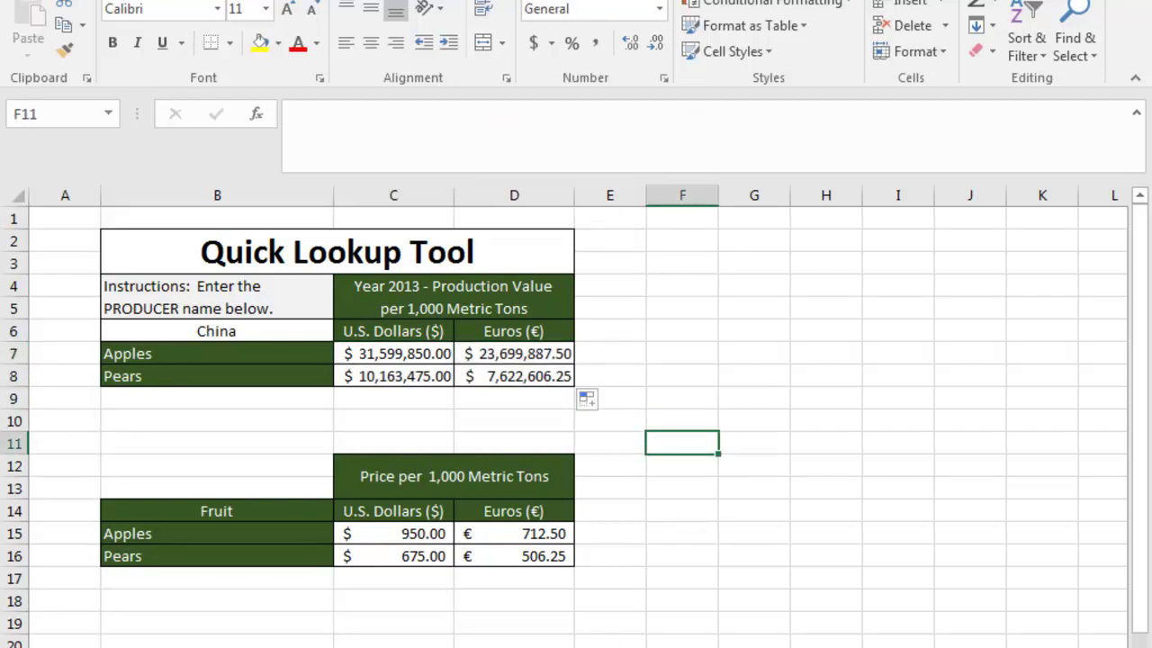
# Go to the 2016 Revenue sheet and select Argentina's empty Rank cell E8
pyautogui.hotkey('alt', 'Tab')
pyautogui.hotkey('ctrl', 'pagedown')
pyautogui.hotkey('ctrl', 'pagedown')
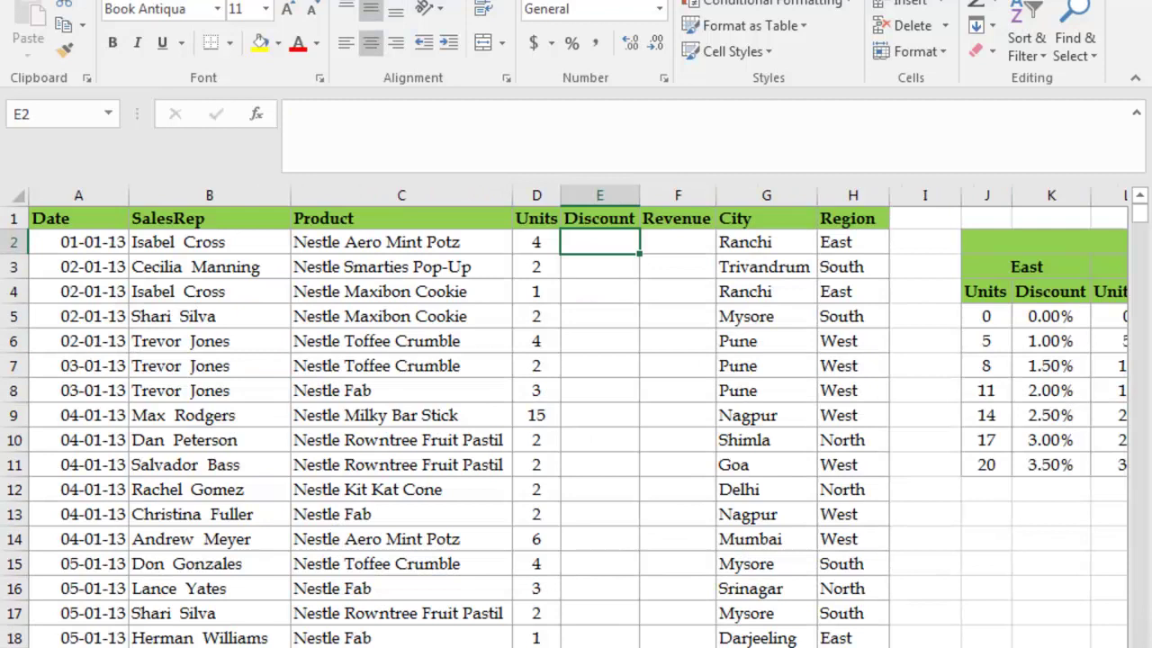
pyautogui.hotkey('ctrl', 'pagedown')
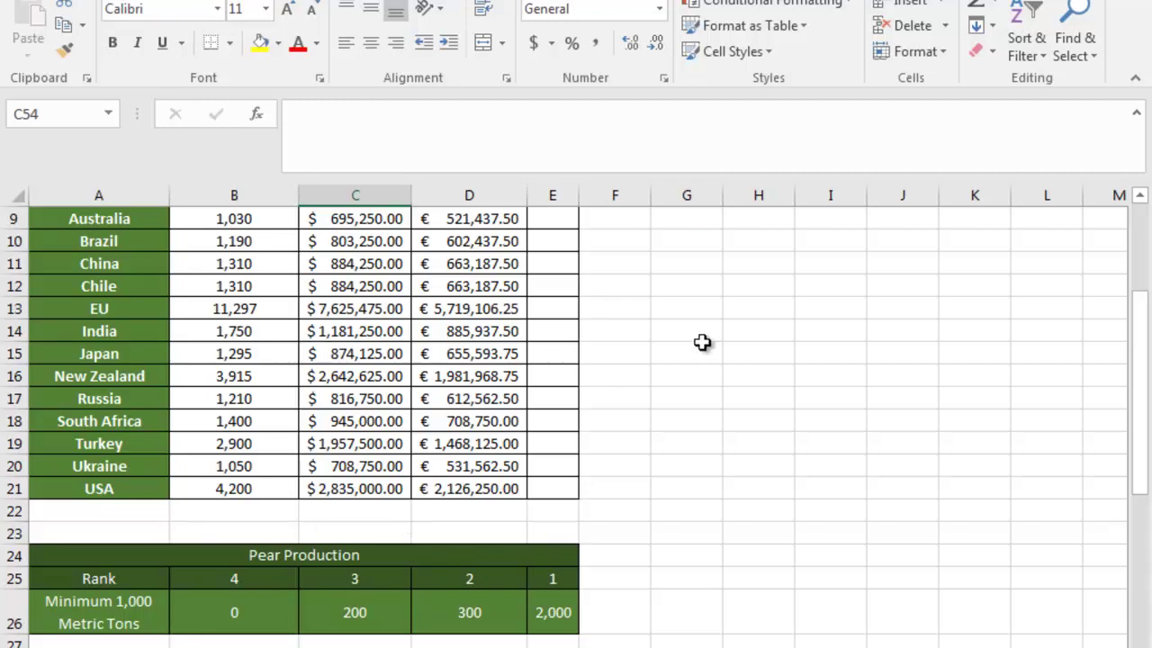
pyautogui.moveTo(1142, 382); pyautogui.dragTo(1147, 229)
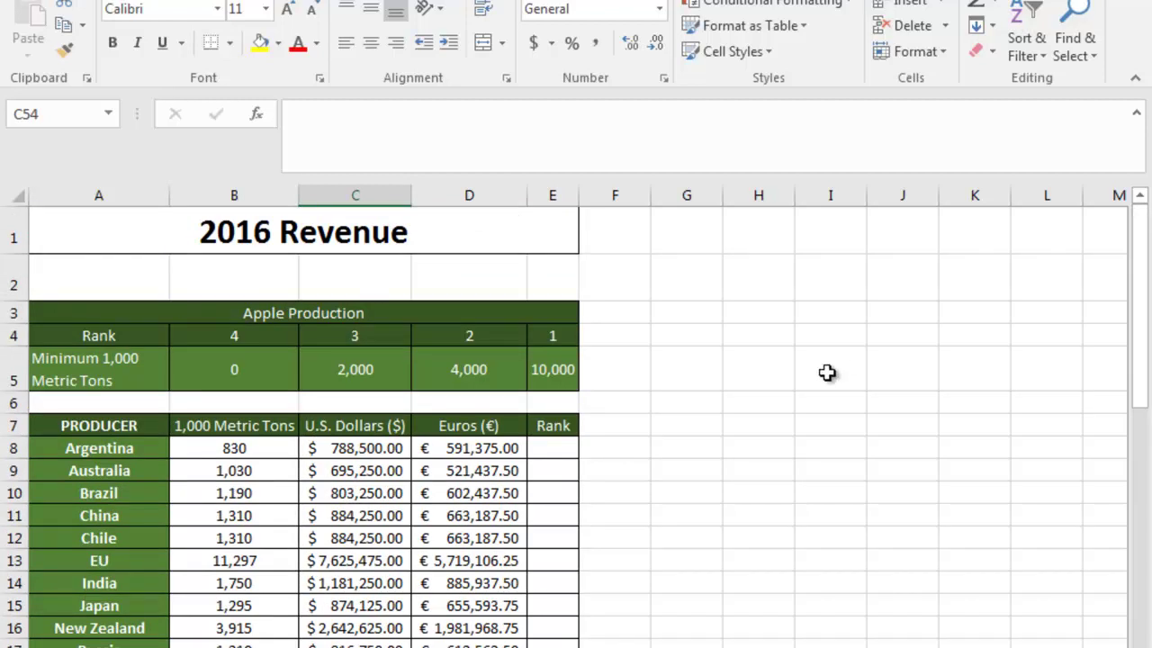
pyautogui.click(542, 446)
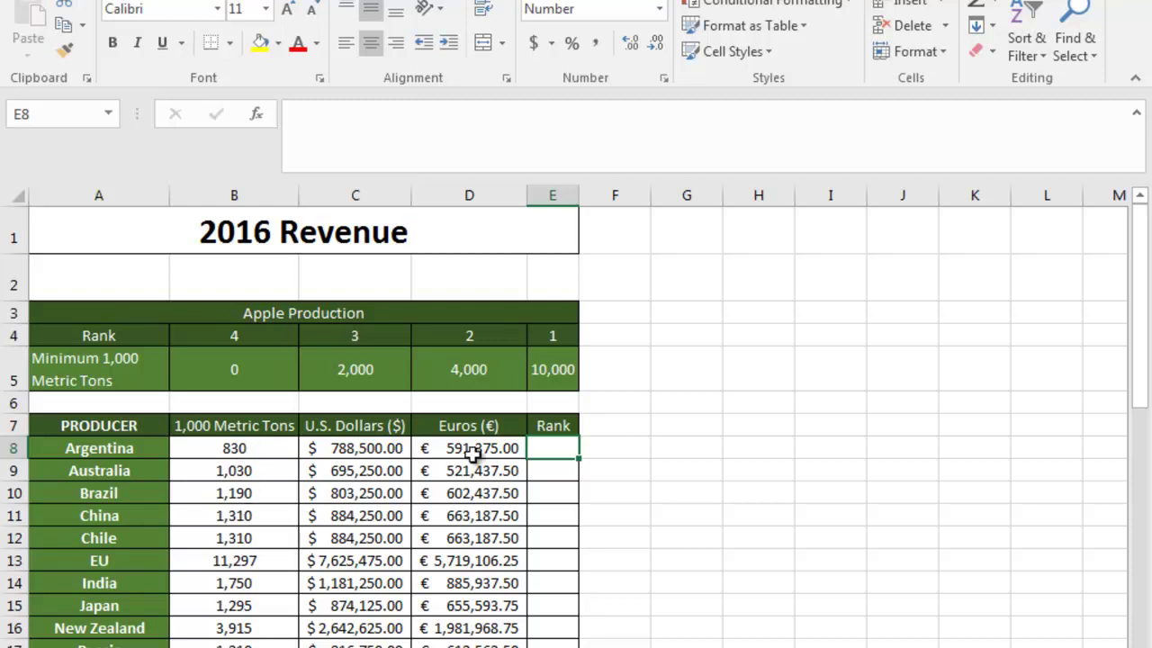
# Cancel the started entry and turn on text wrapping for E8
pyautogui.write('=')
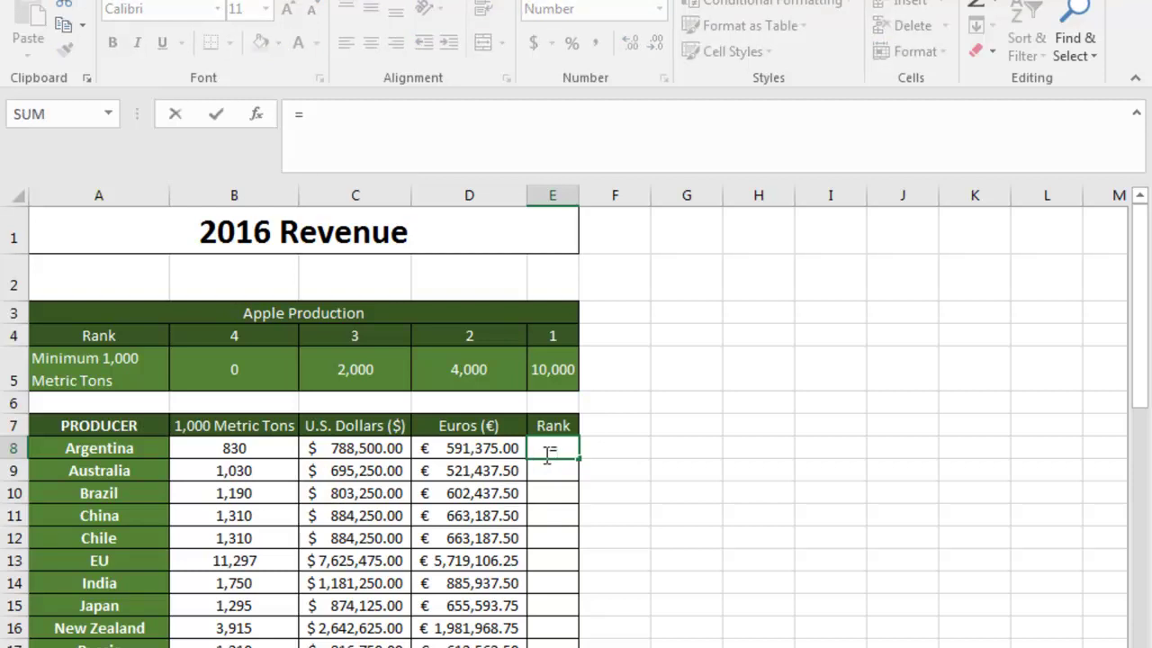
pyautogui.write('i')
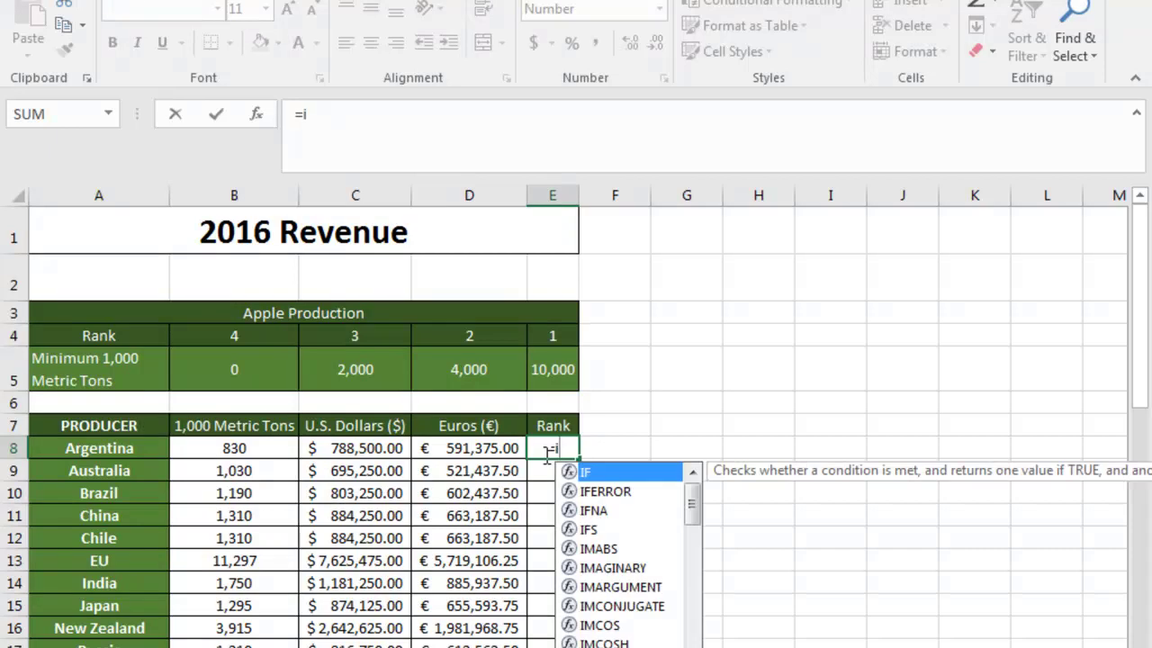
pyautogui.press('Escape')
pyautogui.press('Escape')
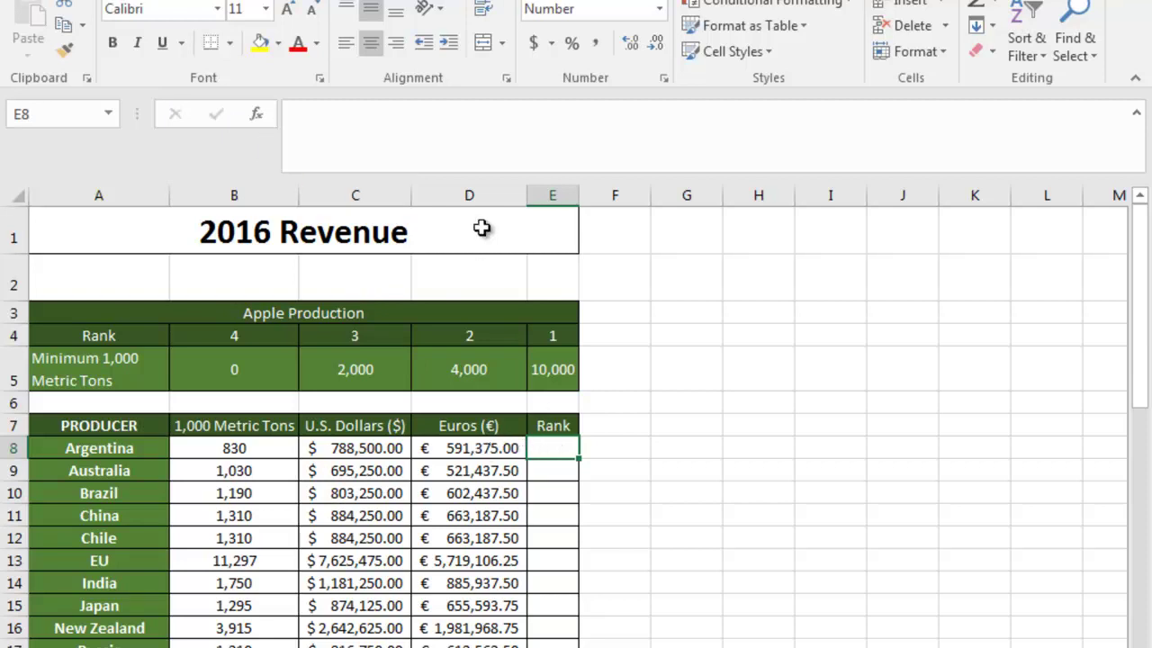
pyautogui.click(484, 11)
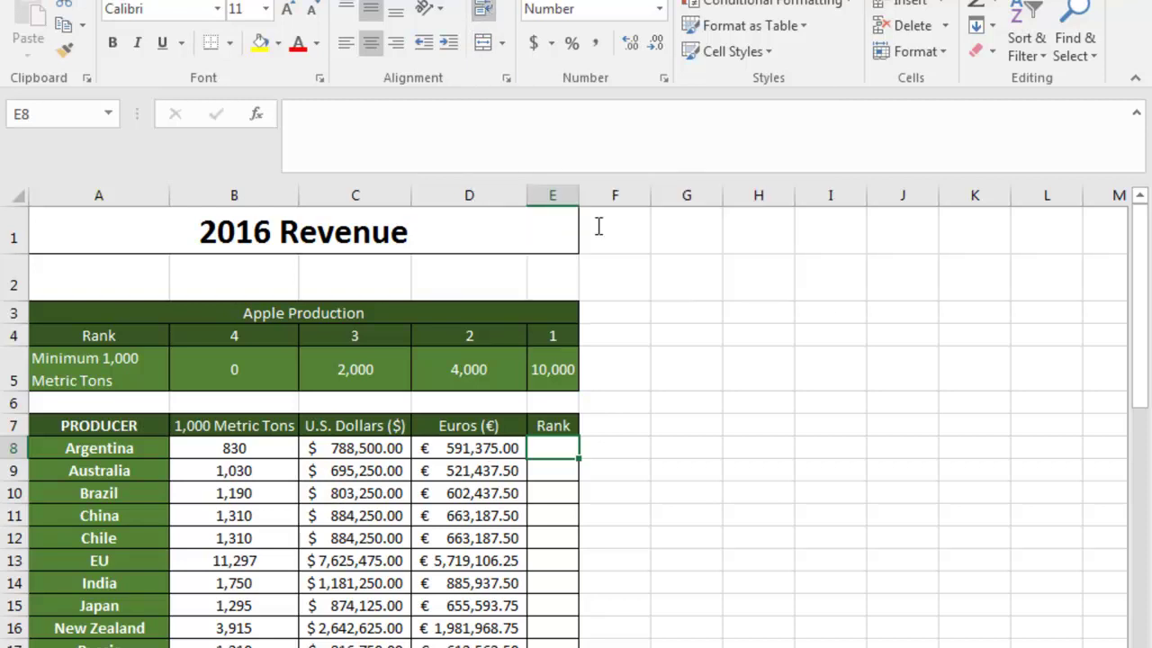
# Start E8's formula as =index($B$4:$E$4, followed by a MATCH
pyautogui.write('=index')
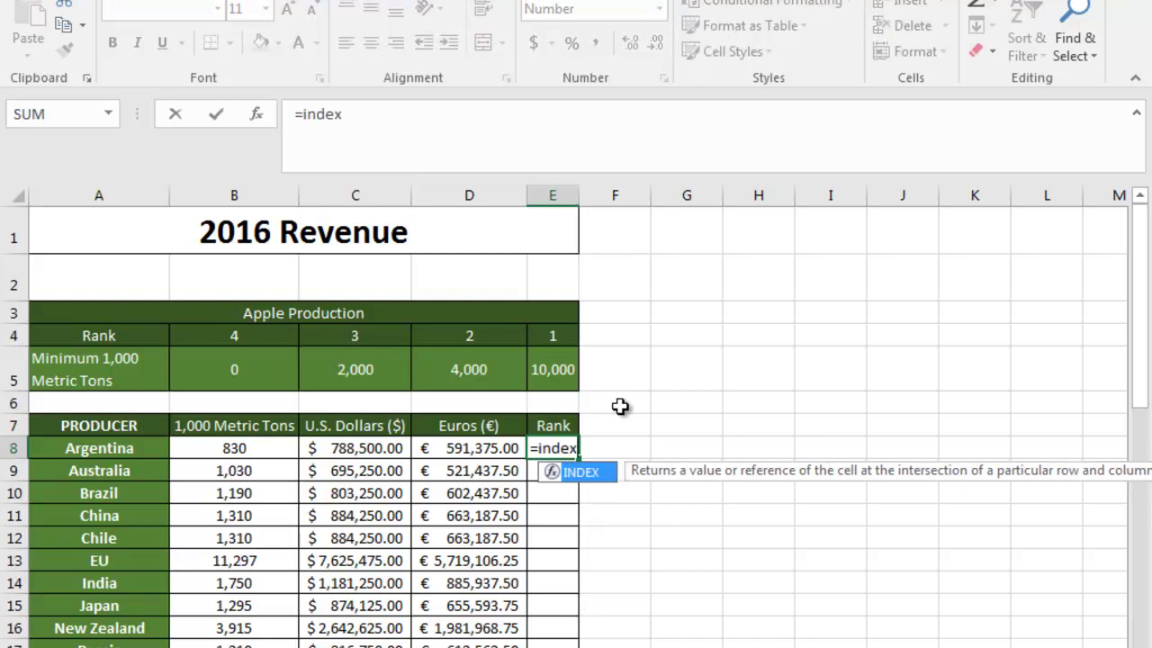
pyautogui.write('(')
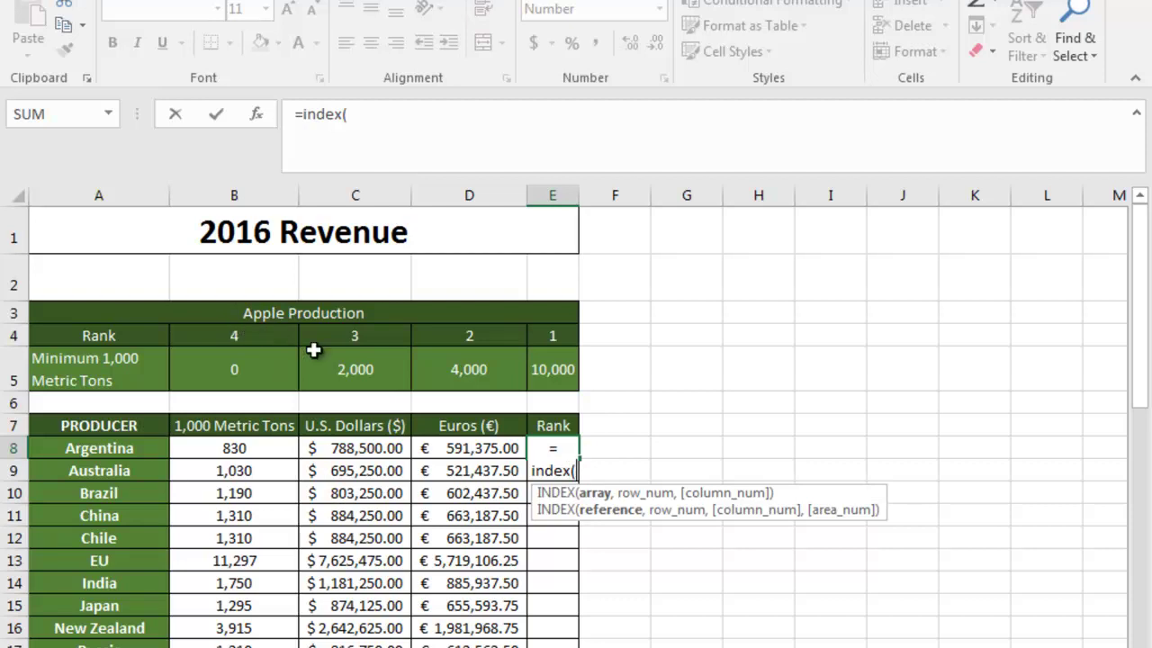
pyautogui.click(244, 334)
pyautogui.hotkey('shift', 'Right')
pyautogui.hotkey('shift', 'Right')
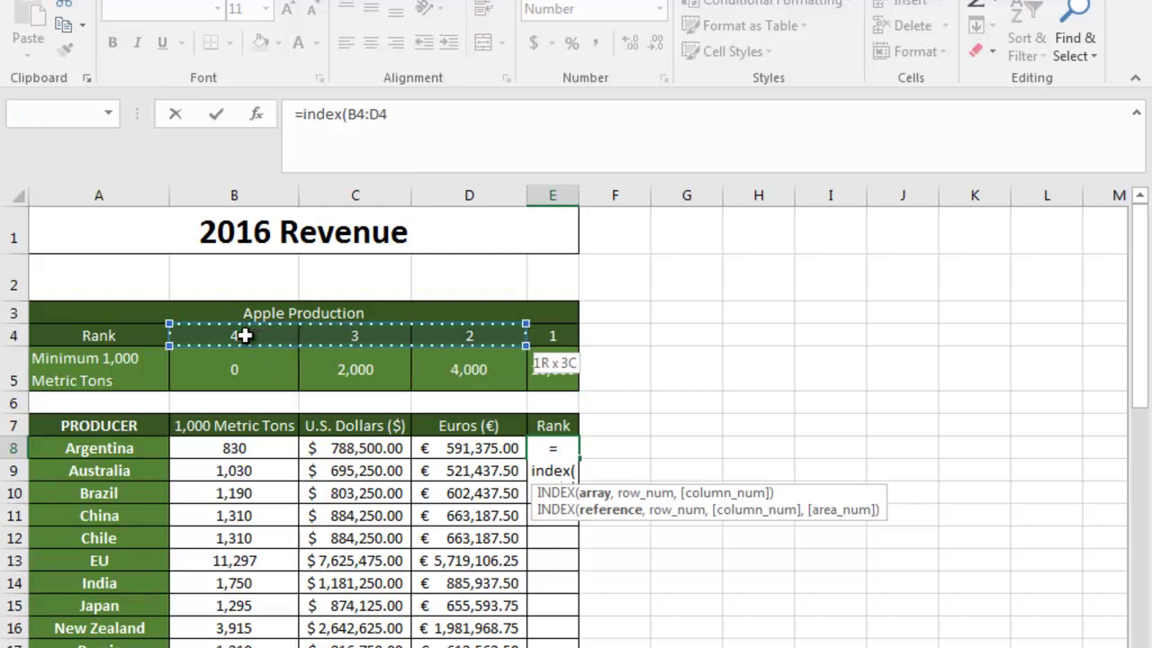
pyautogui.hotkey('shift', 'Right')
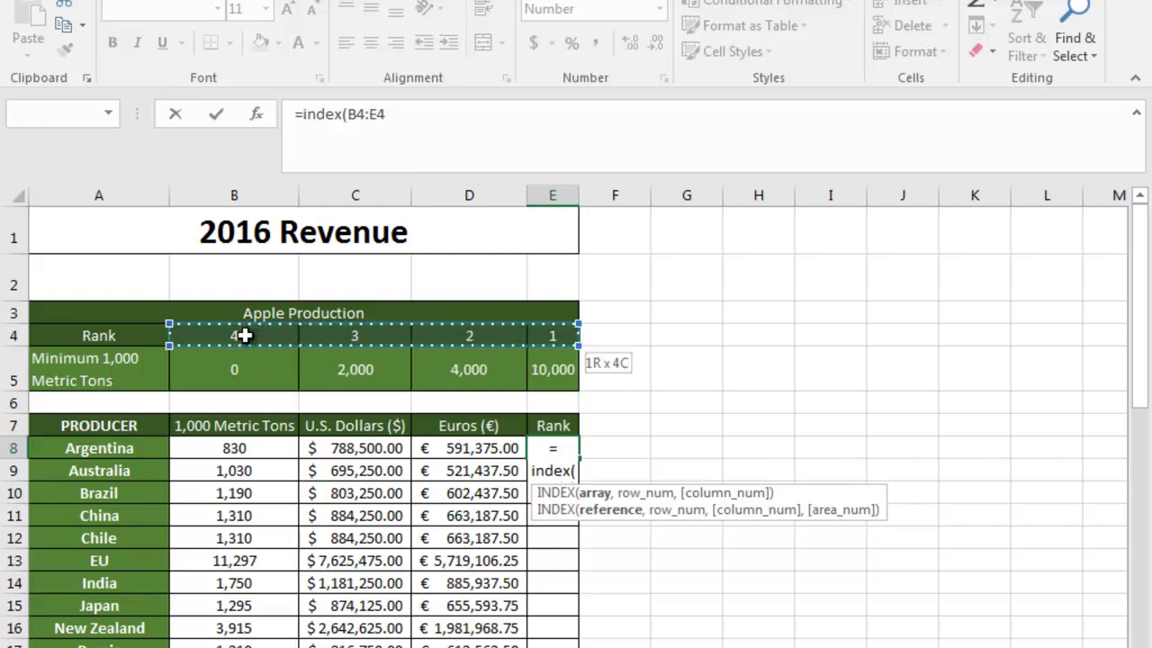
pyautogui.press('F4')
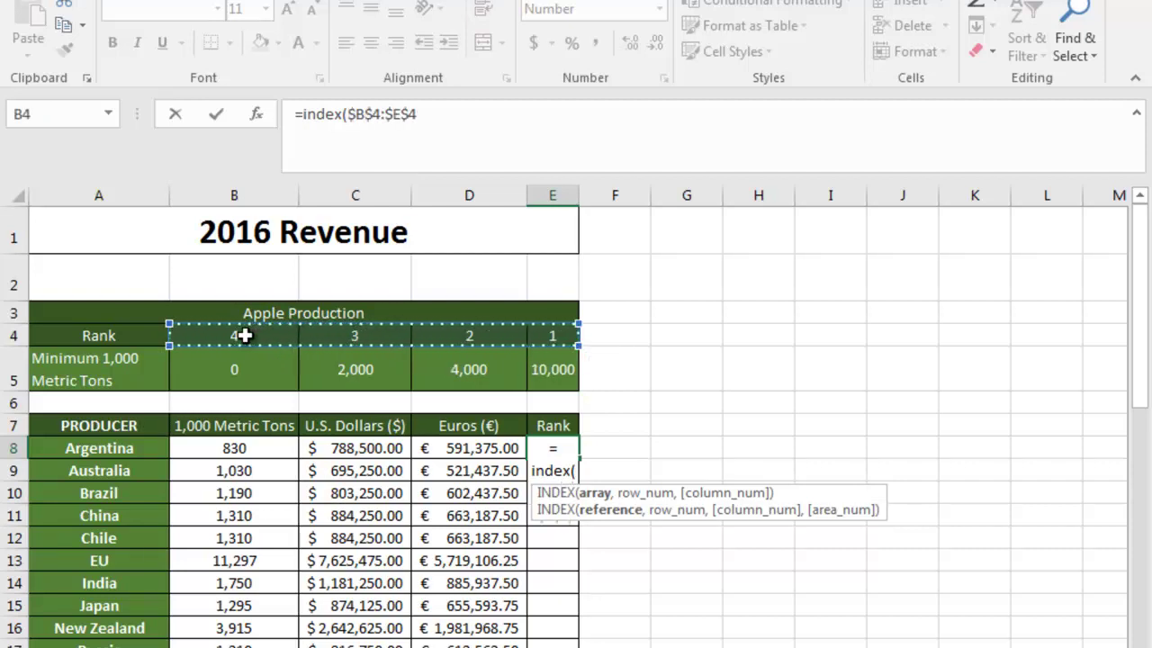
pyautogui.write(',')
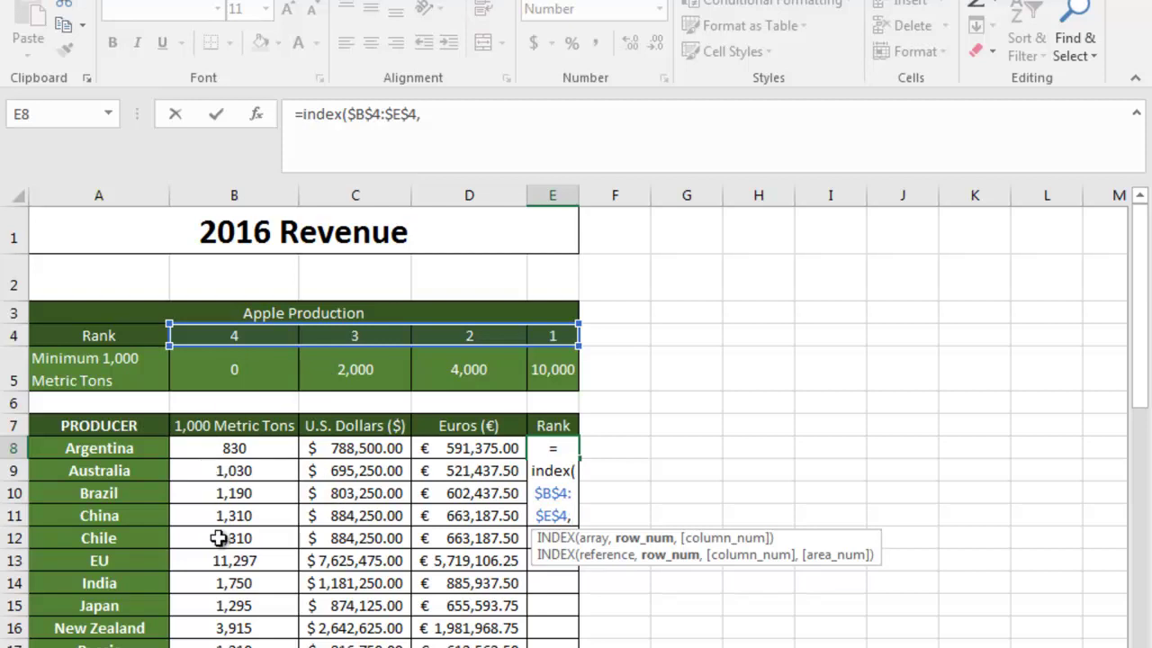
pyautogui.write('ma')
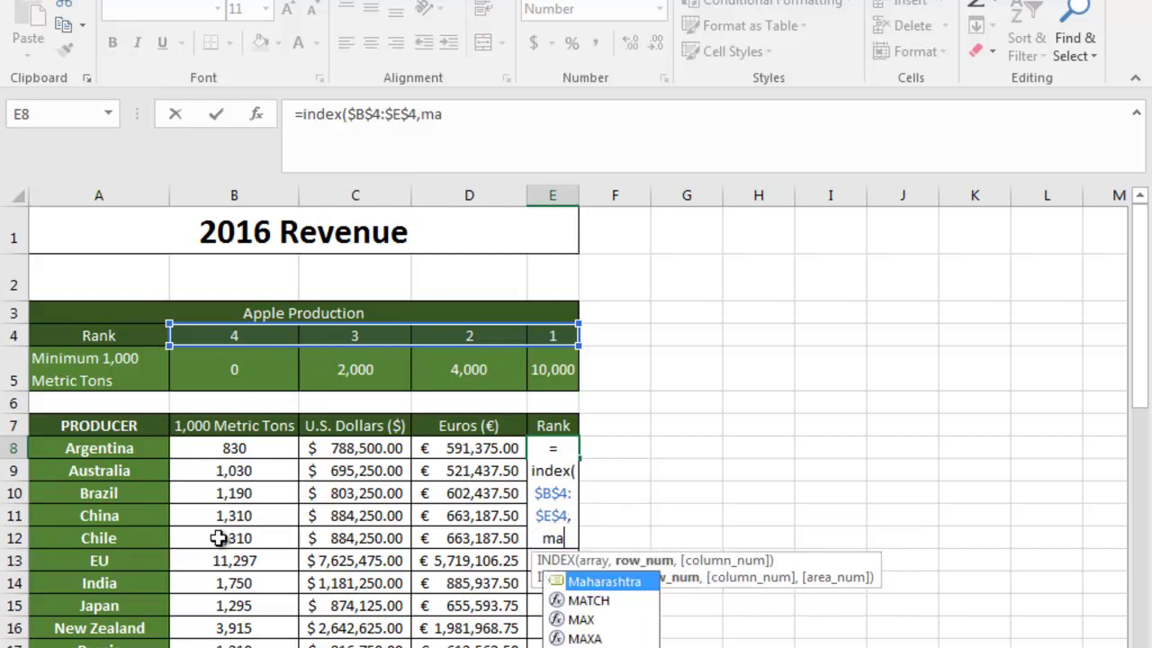
pyautogui.write('tch')
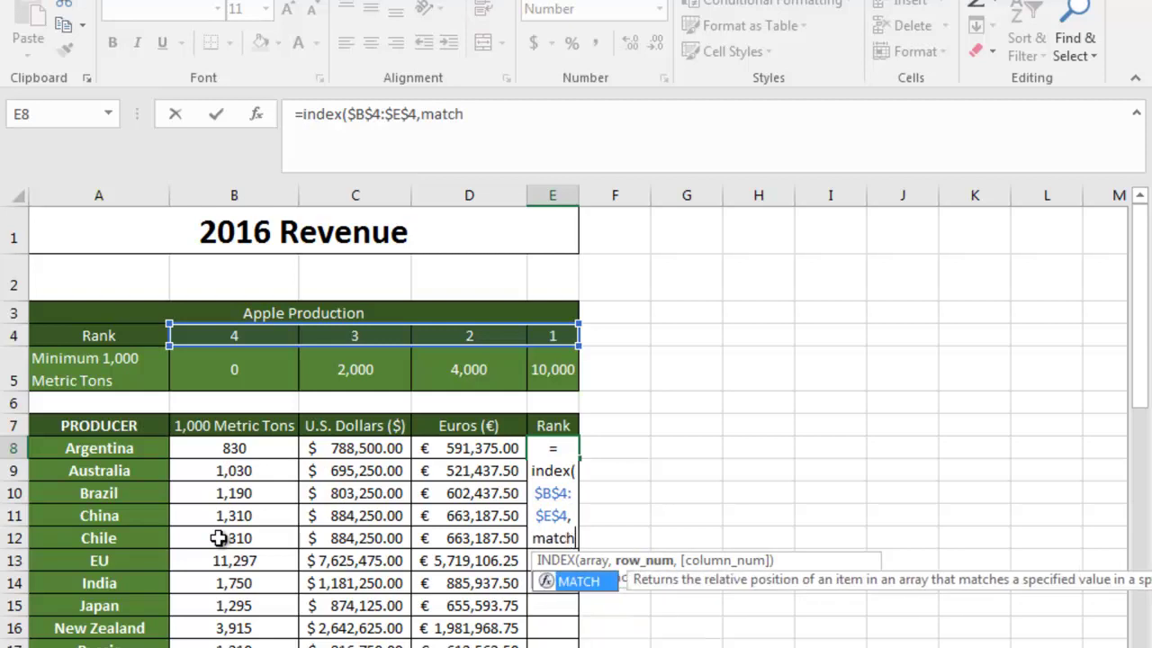
pyautogui.write('(')
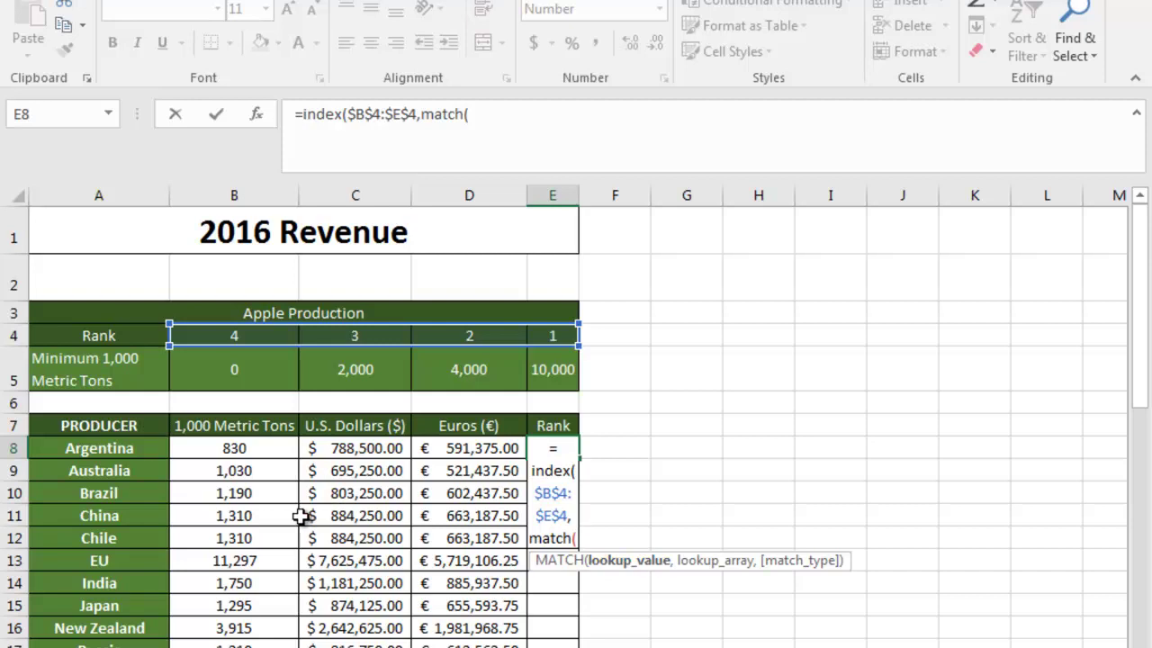
# Complete E8 as =INDEX($B$4:$E$4,MATCH(B8,$B$5:$E$5,1)) to rank Argentina's 830 tonnes
pyautogui.click(228, 453)
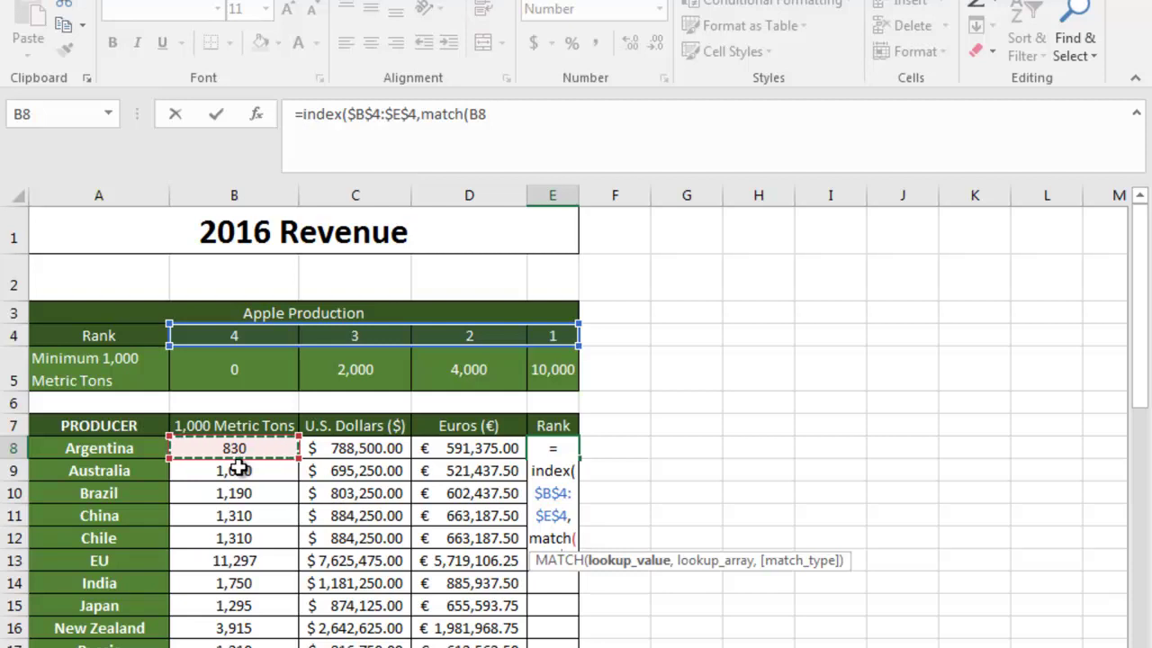
pyautogui.write(',')
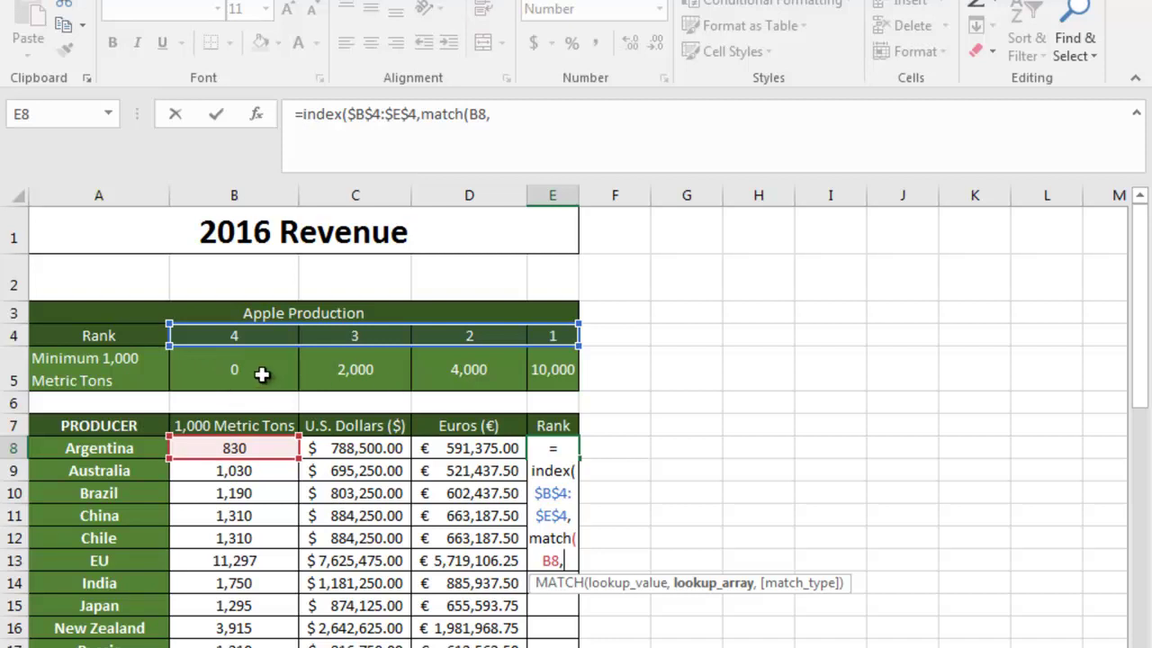
pyautogui.click(238, 369)
pyautogui.hotkey('shift', 'Right')
pyautogui.hotkey('shift', 'Right')
pyautogui.hotkey('shift', 'Right')
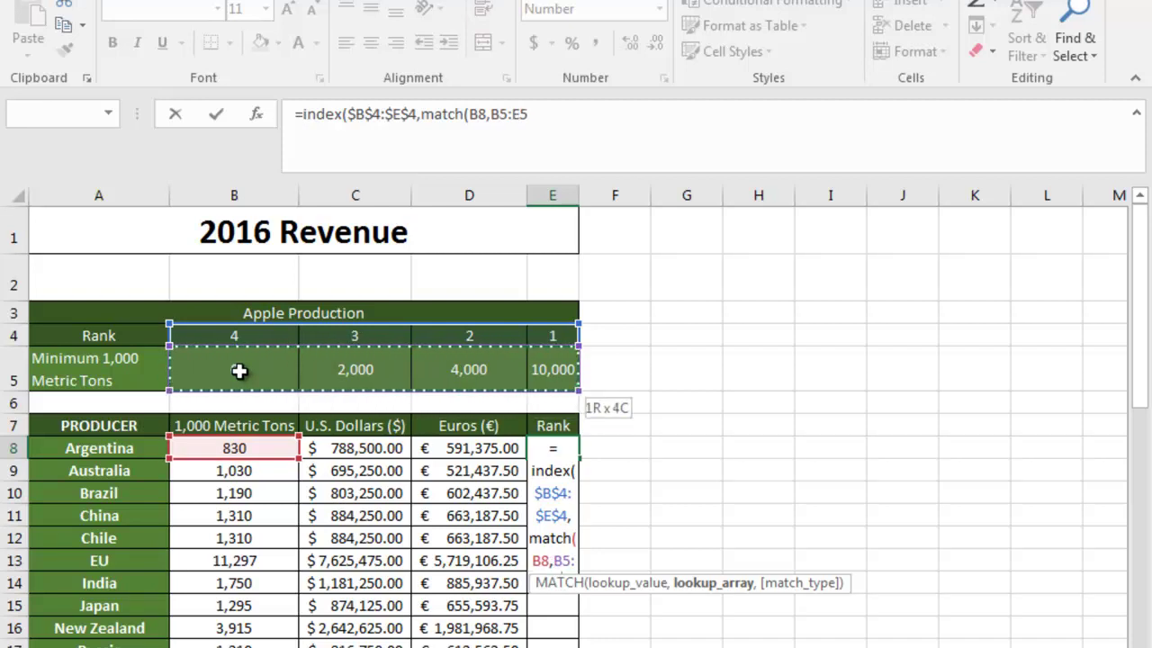
pyautogui.press('F4')
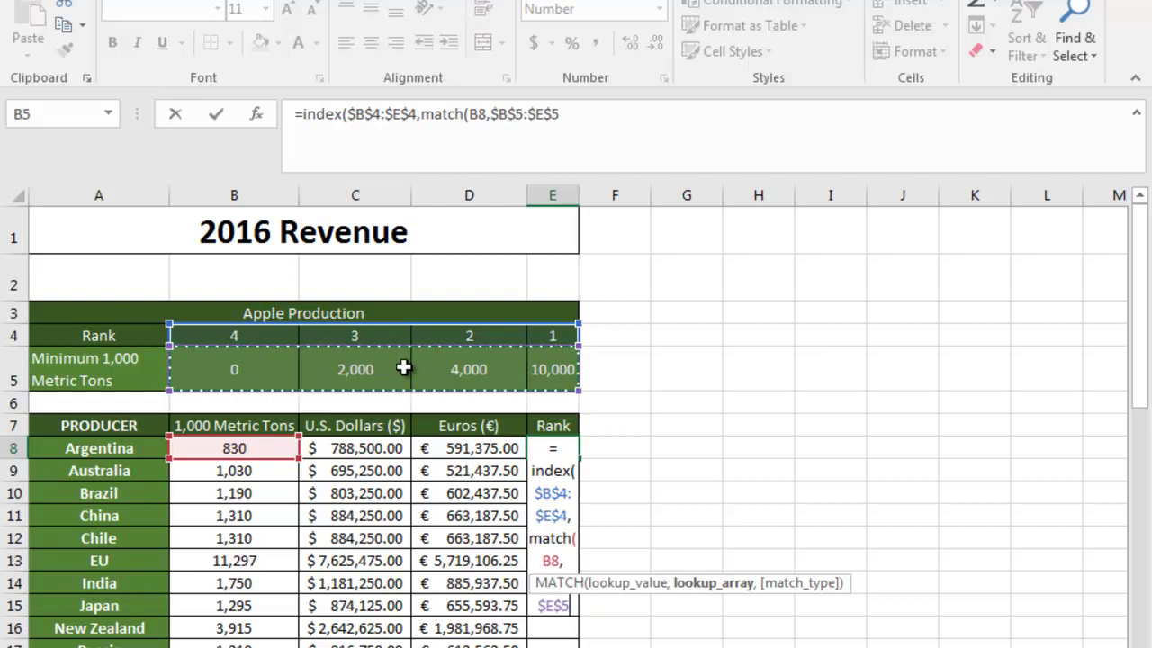
pyautogui.write(',')
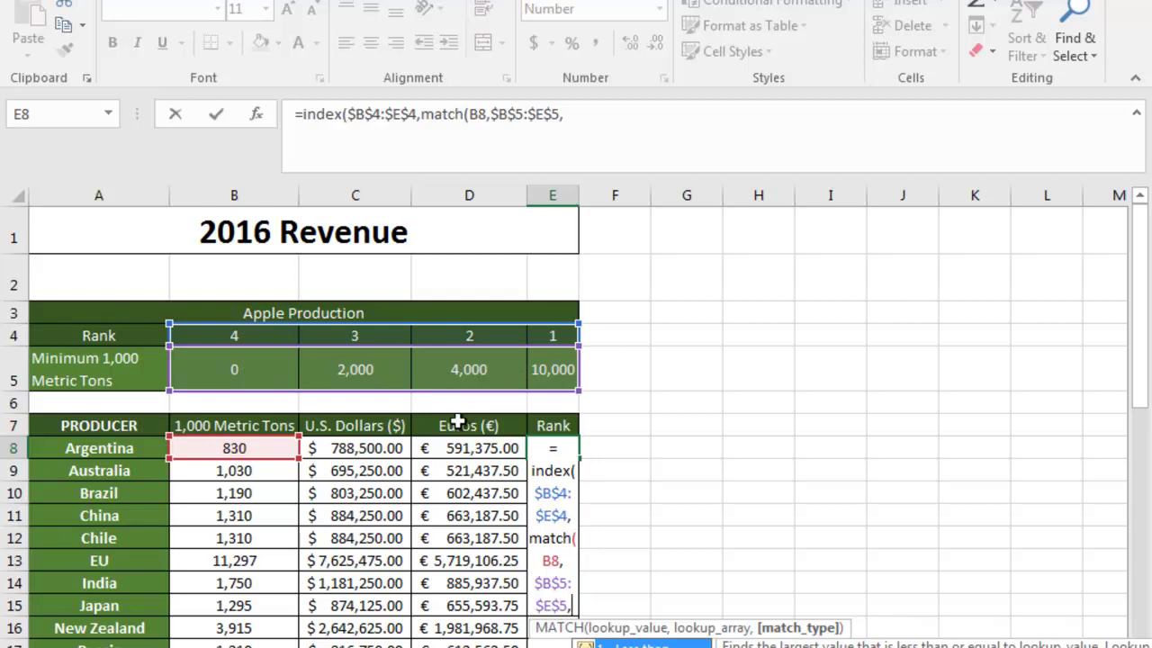
pyautogui.write('1')
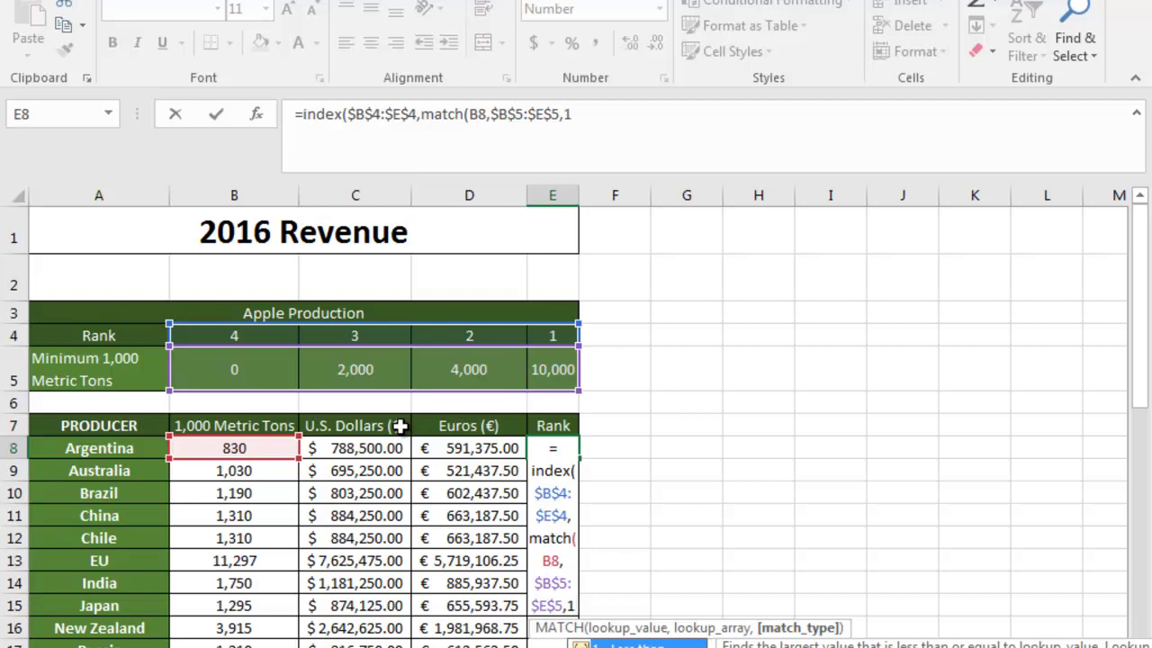
pyautogui.write('))')
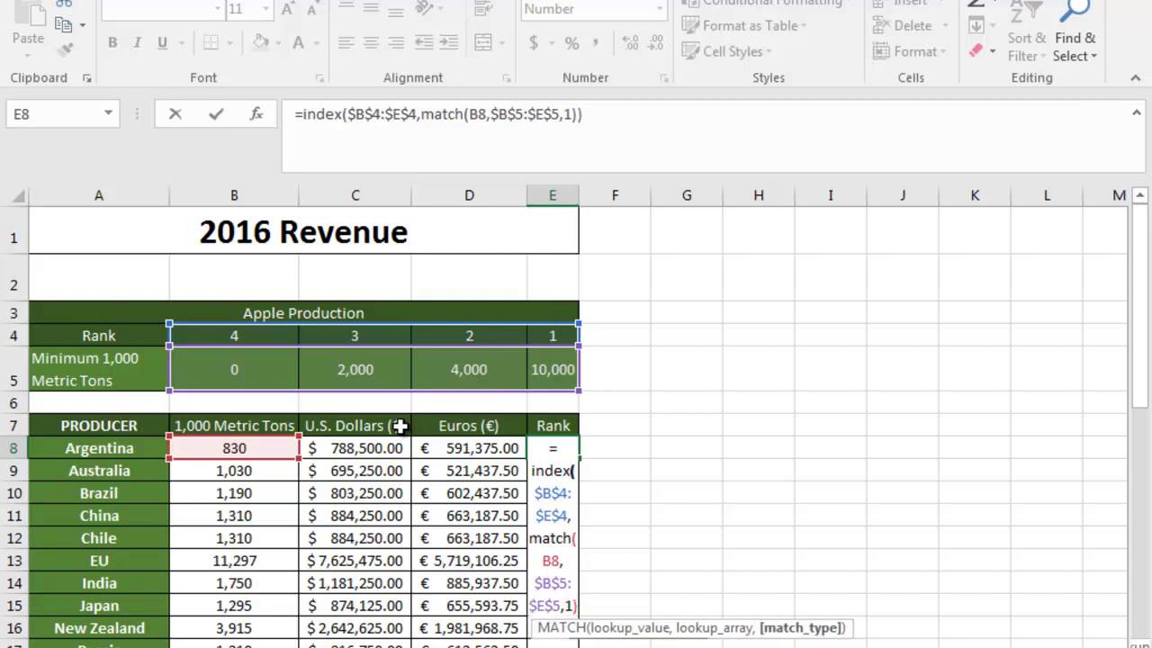
pyautogui.press('Return')
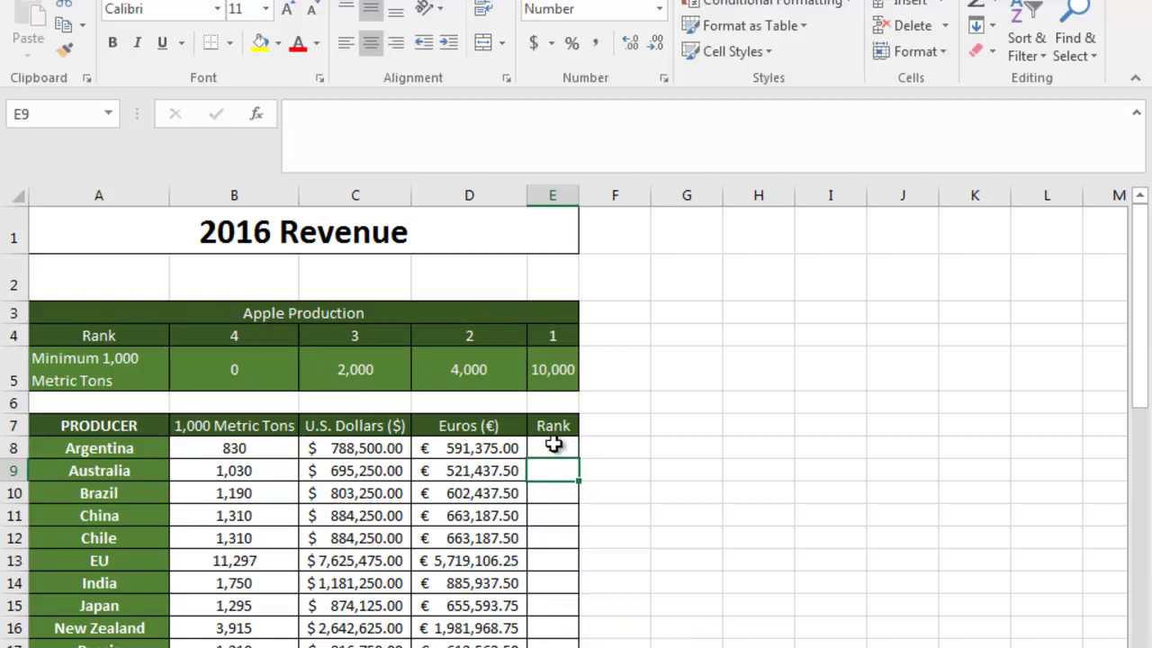
# Copy E8's rank formula down the Rank column to E21, then switch to the Word task list
pyautogui.click(553, 445)
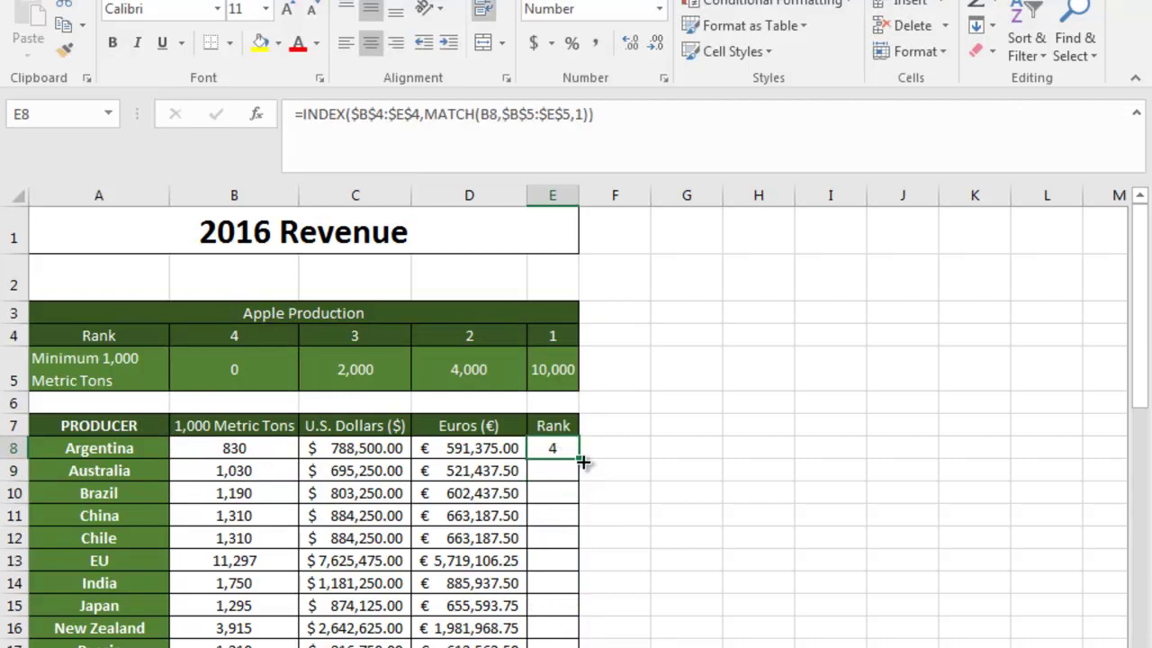
pyautogui.moveTo(582, 462)
pyautogui.mouseDown()
pyautogui.moveTo(605, 644)
pyautogui.moveTo(601, 628)
pyautogui.mouseUp()
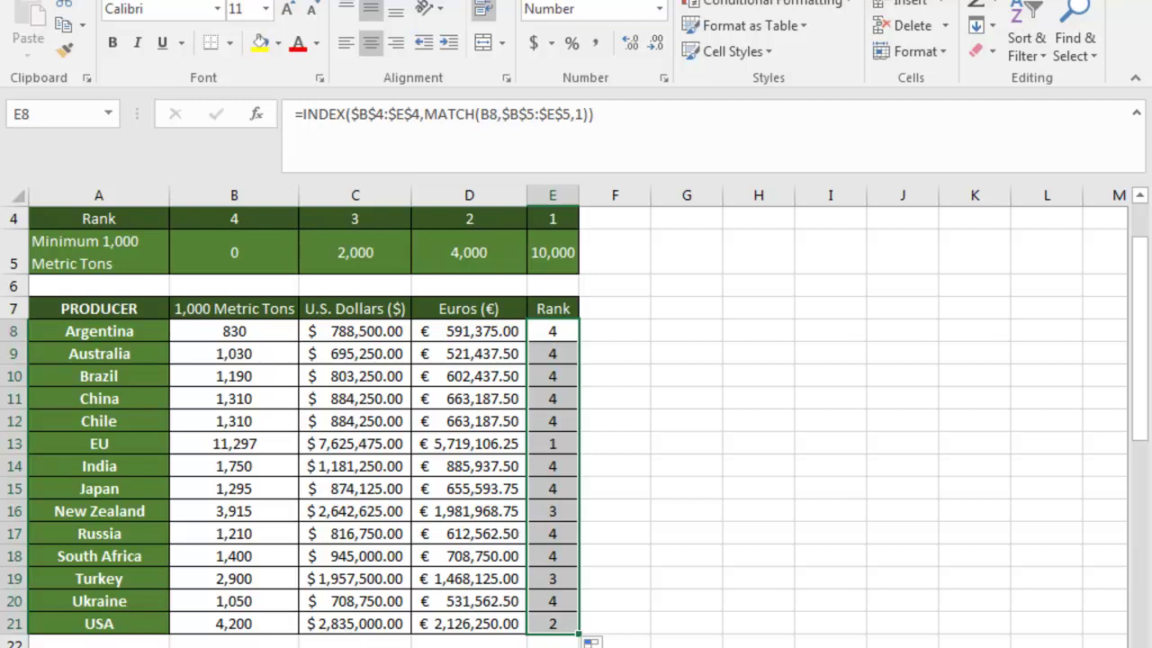
pyautogui.hotkey('alt', 'Tab')
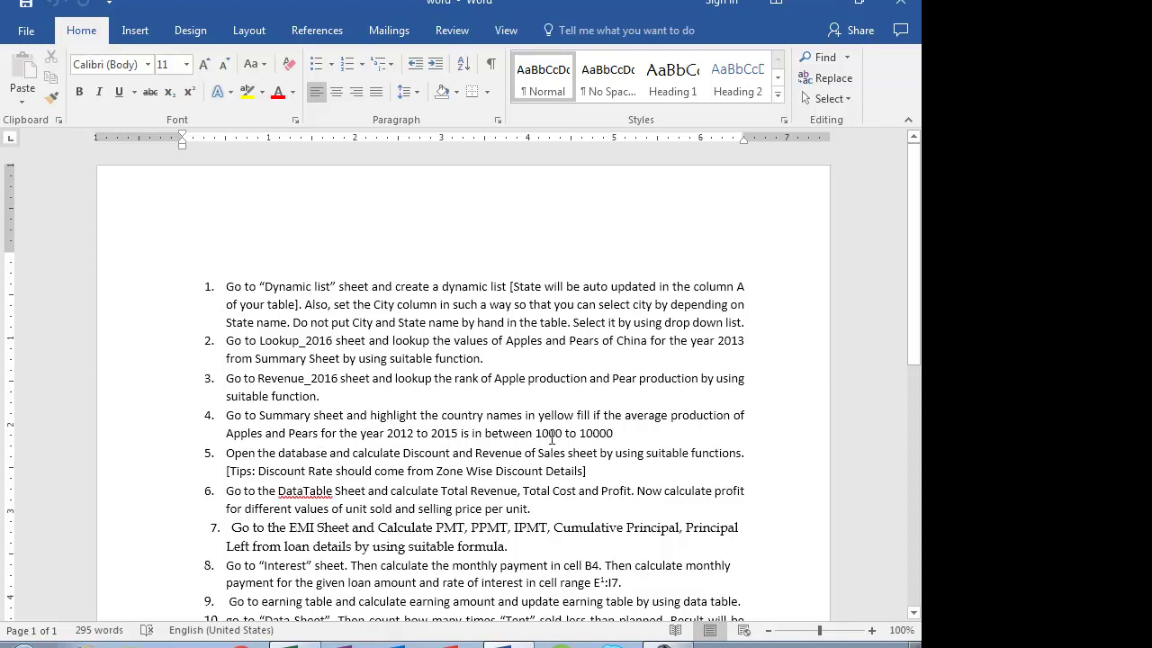
# Read task 4 on yellow-highlighting countries averaging 1000–10000, then go back to Excel
pyautogui.click(614, 436)
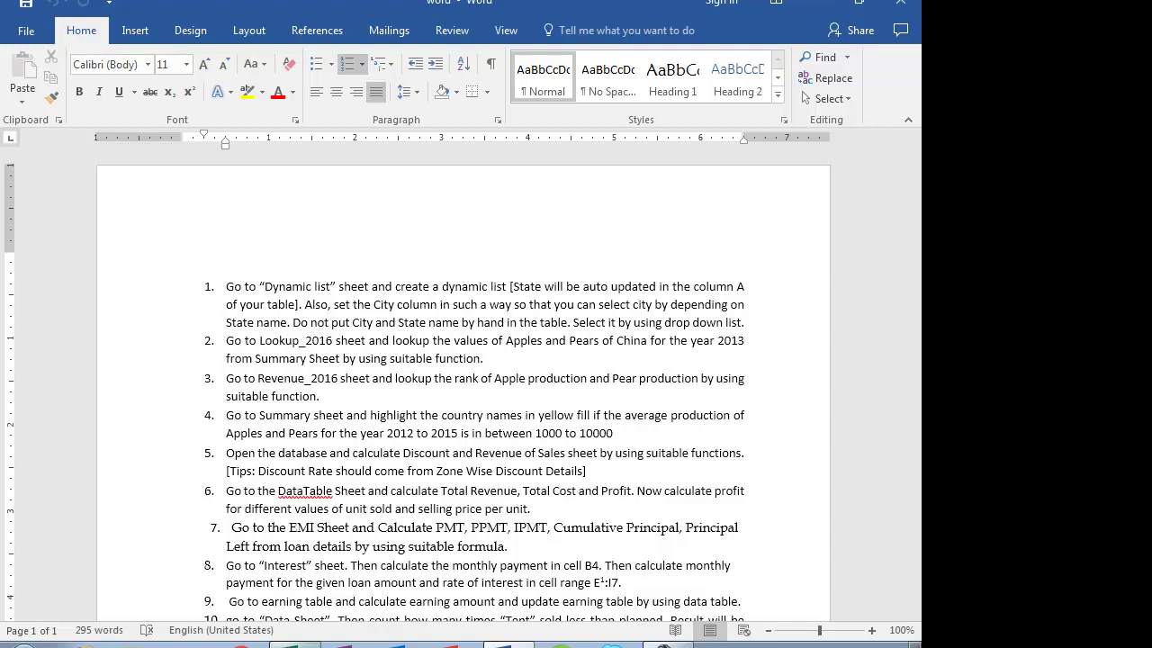
pyautogui.click(295, 644)
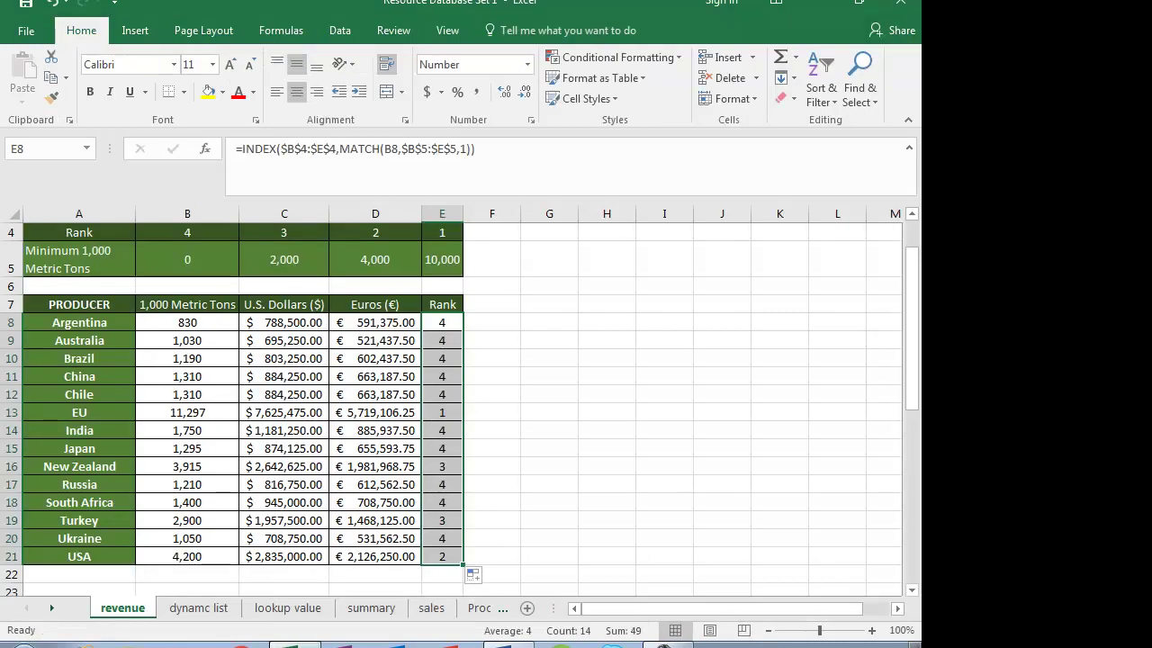
# Open the summary sheet, partly select the producer names, and recheck the Word task list
pyautogui.click(378, 610)
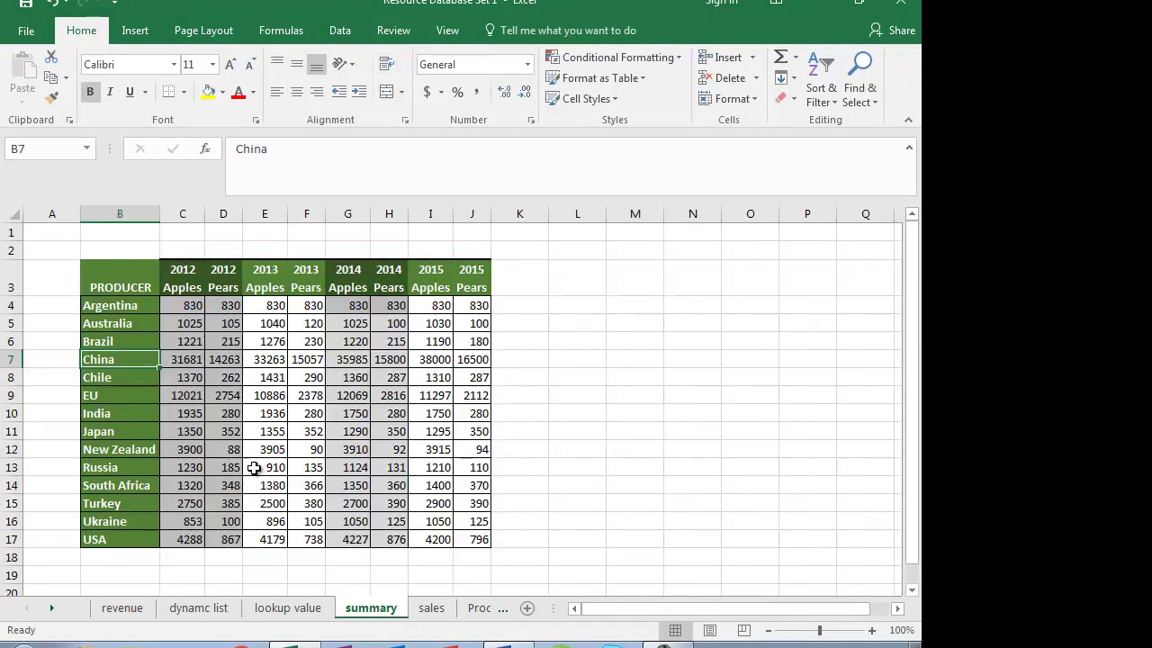
pyautogui.moveTo(100, 305); pyautogui.dragTo(109, 430)
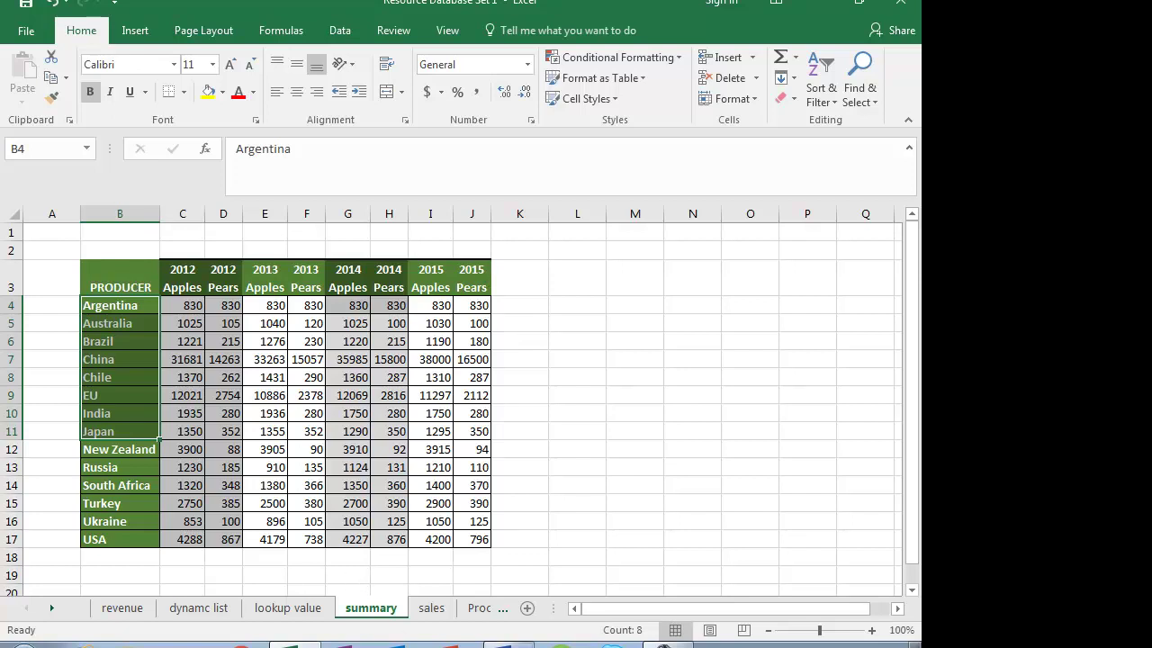
pyautogui.click(508, 645)
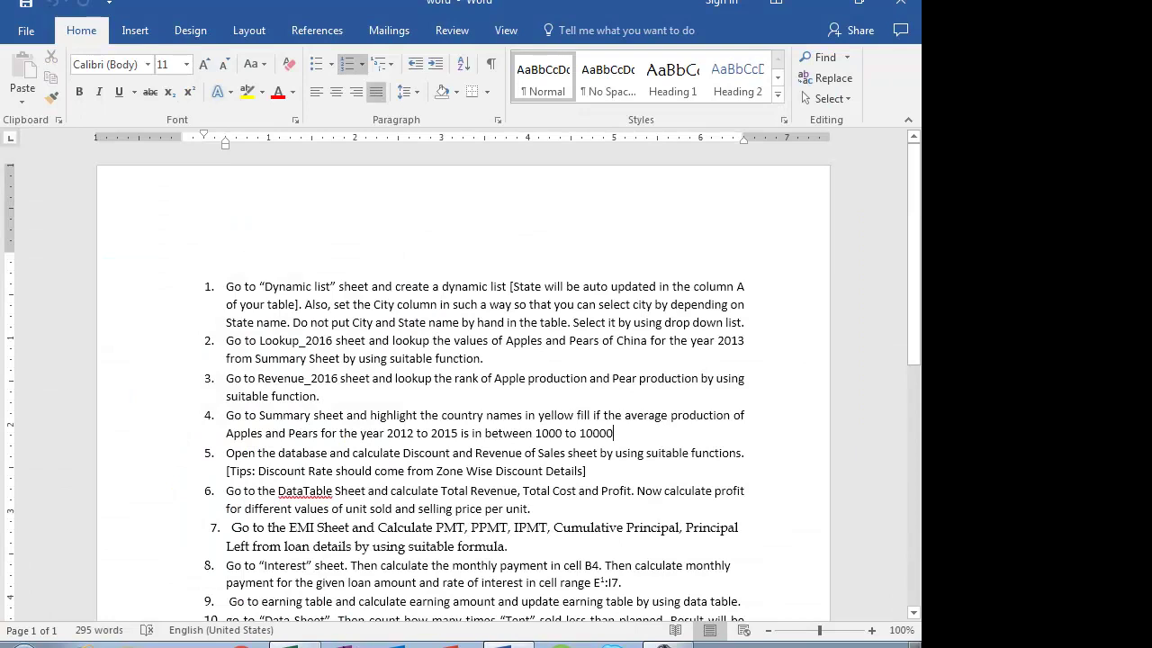
pyautogui.click(297, 644)
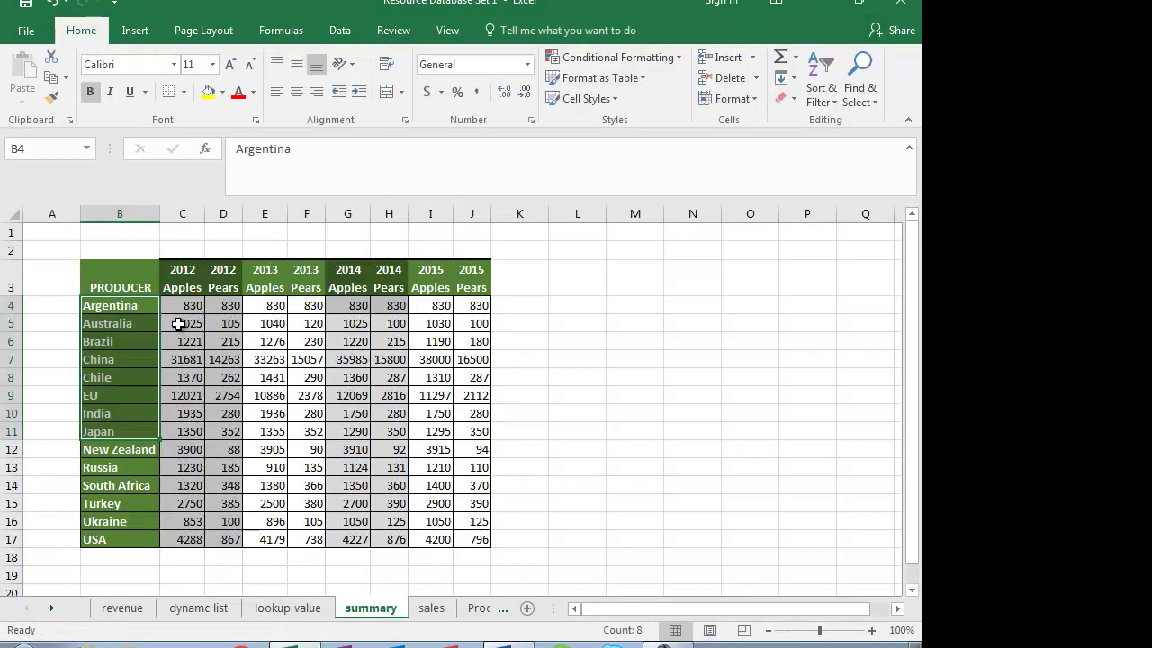
# Select the producer names from Argentina in B4 down the list
pyautogui.click(179, 324)
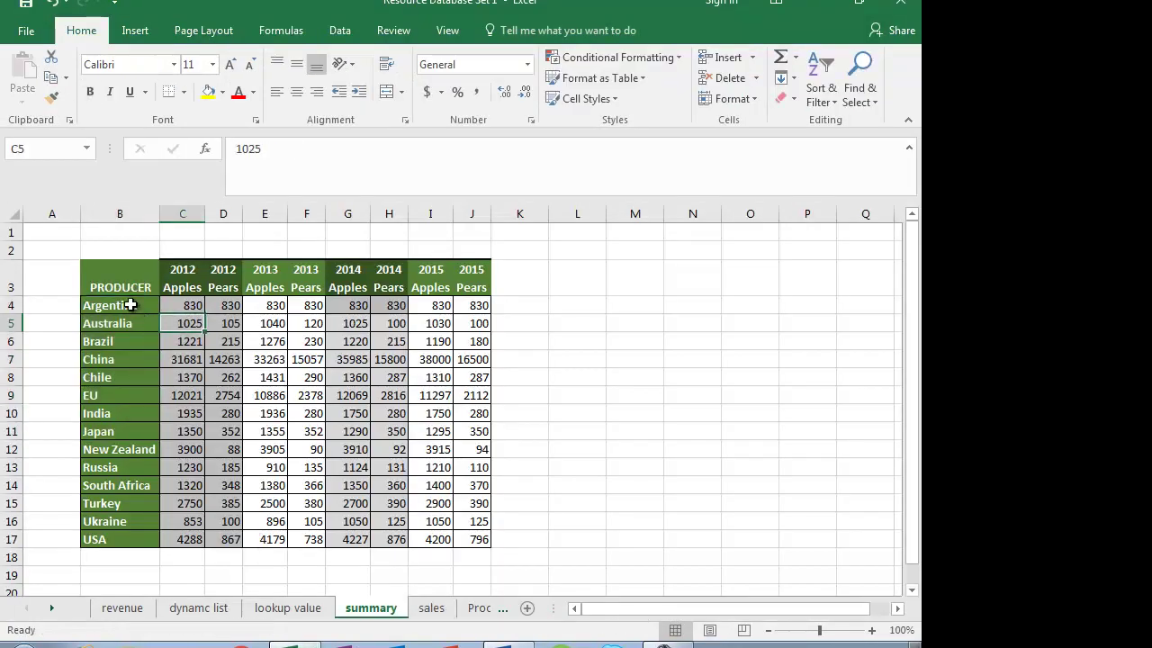
pyautogui.click(131, 306)
pyautogui.hotkey('shift', 'Down')
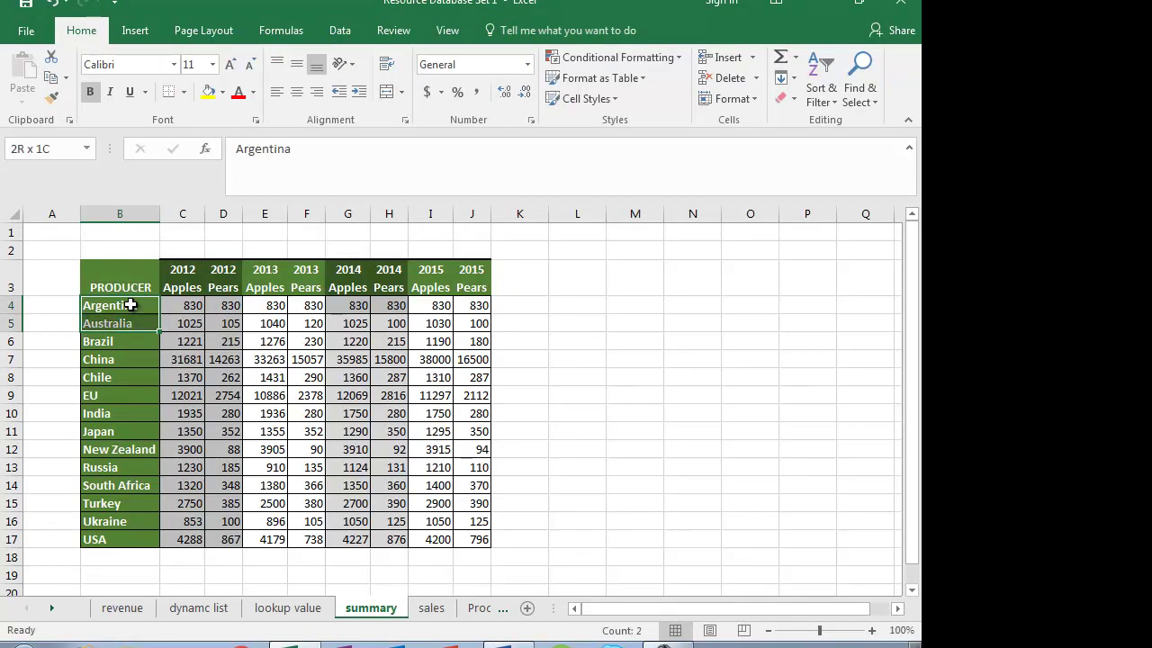
pyautogui.hotkey('shift', 'Down')
pyautogui.hotkey('shift', 'Down')
pyautogui.hotkey('shift', 'Down')
pyautogui.hotkey('shift', 'Down')
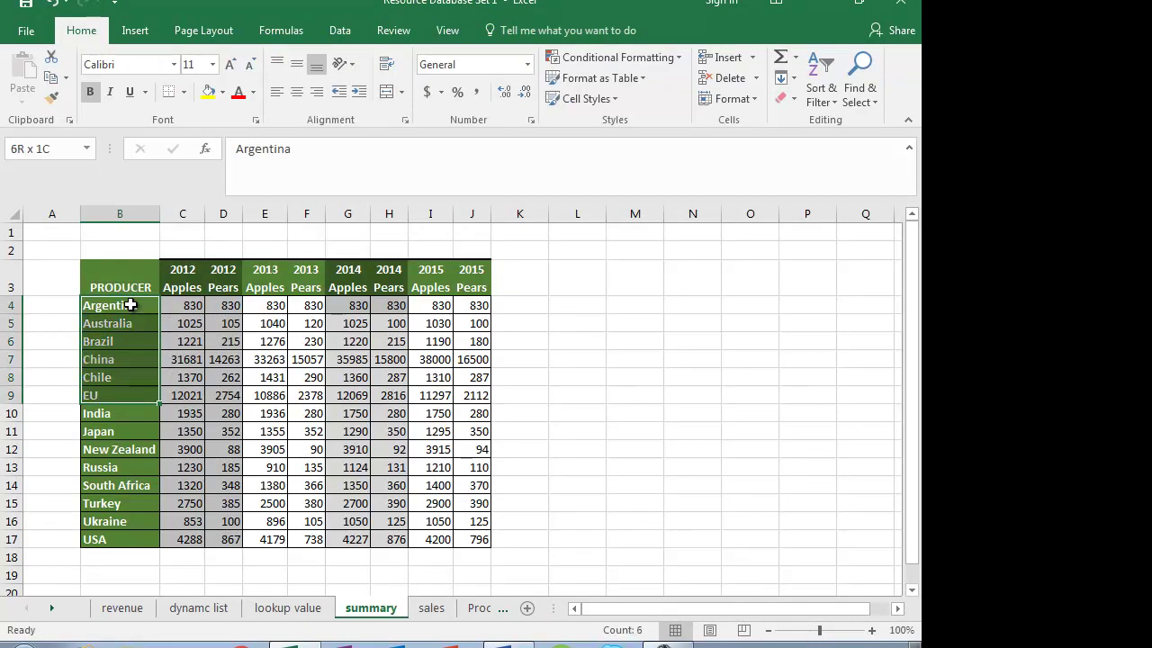
pyautogui.hotkey('shift', 'Down')
pyautogui.hotkey('shift', 'Down')
pyautogui.hotkey('shift', 'Down')
pyautogui.hotkey('shift', 'Down')
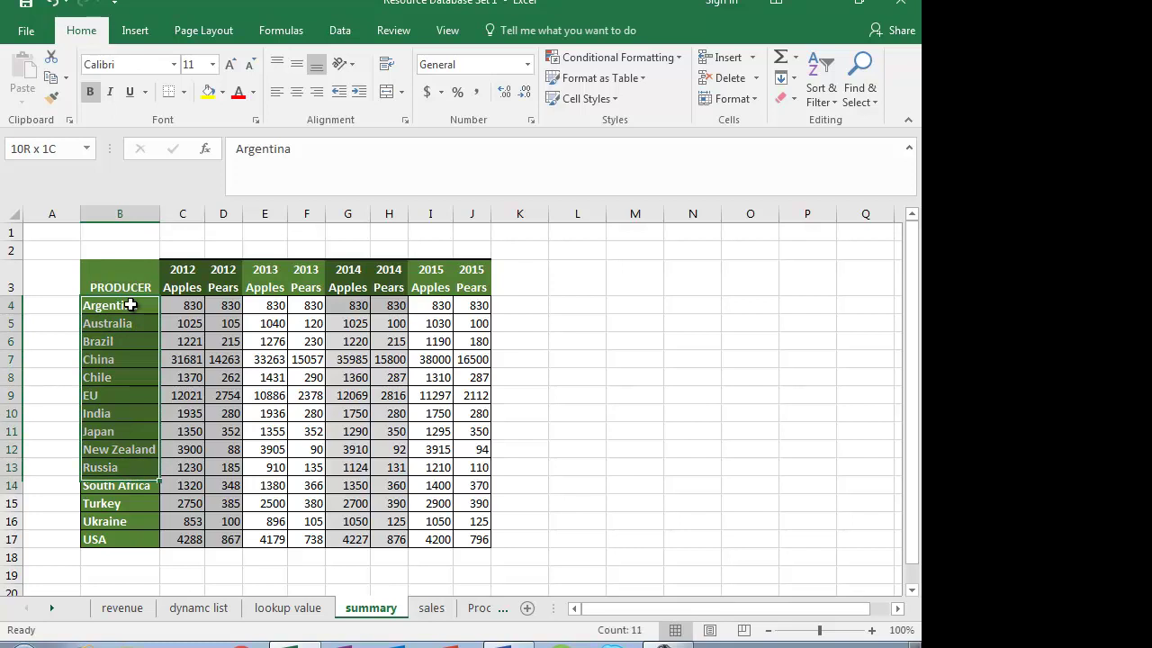
pyautogui.hotkey('shift', 'Down')
pyautogui.hotkey('shift', 'Down')
pyautogui.hotkey('shift', 'Down')
pyautogui.hotkey('shift', 'Down')
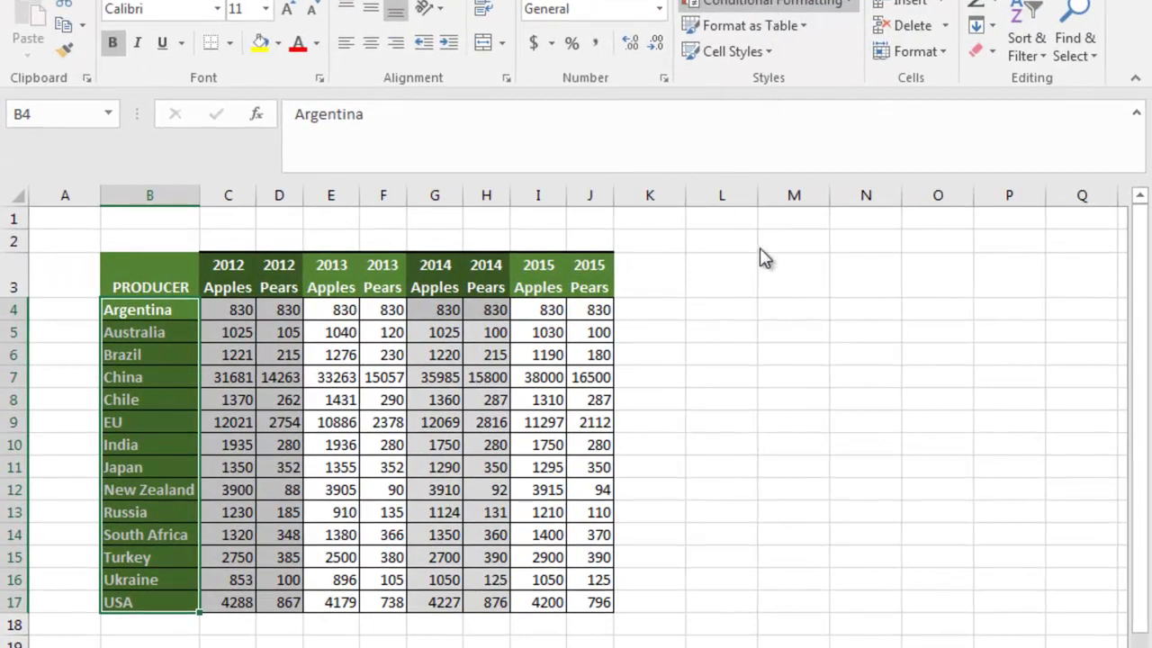
# Start a new formula-based conditional formatting rule for the selected producer names
pyautogui.hotkey('alt', 'h')
pyautogui.press('l')
pyautogui.press('n')
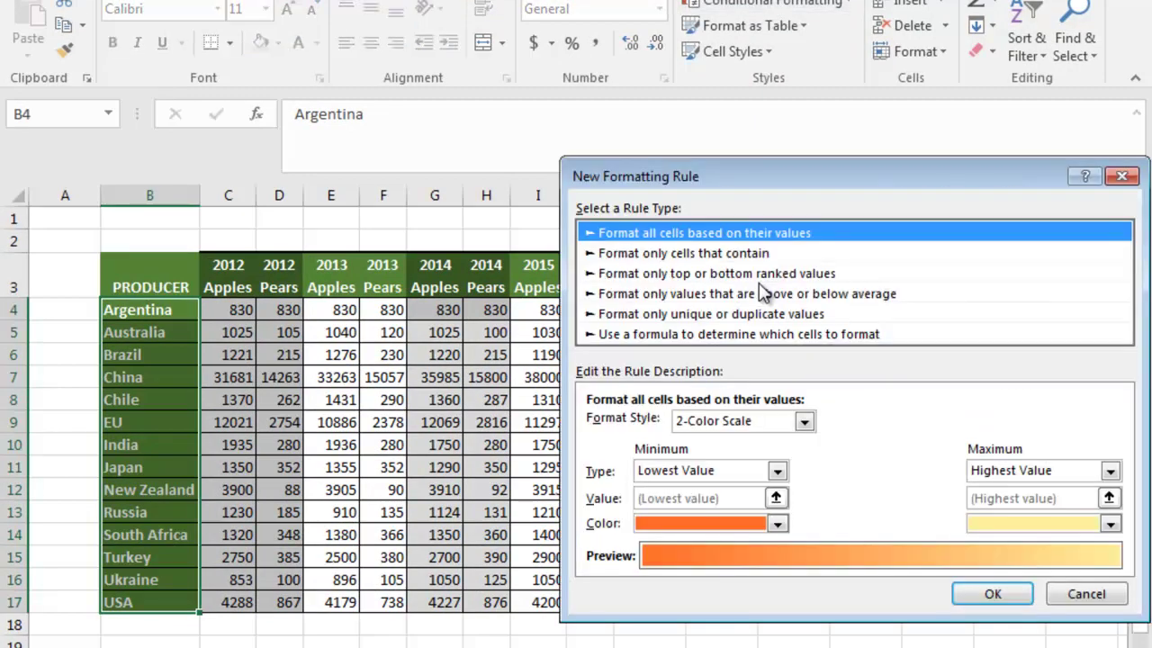
pyautogui.click(719, 336)
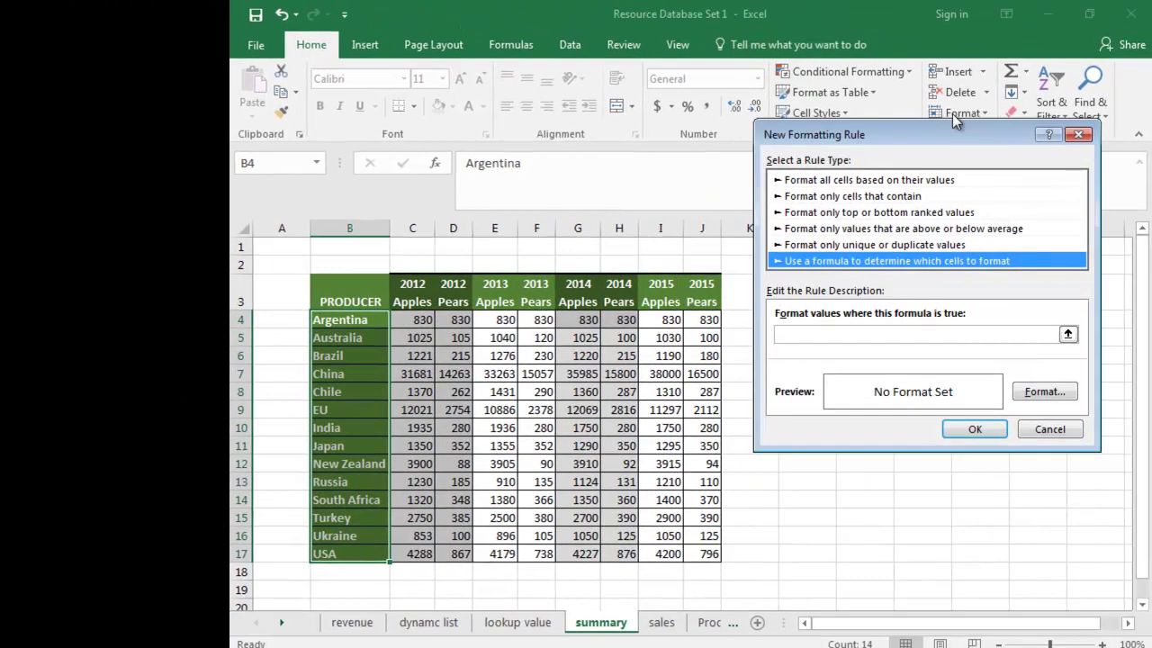
pyautogui.moveTo(927, 127); pyautogui.dragTo(960, 108)
pyautogui.click(846, 314)
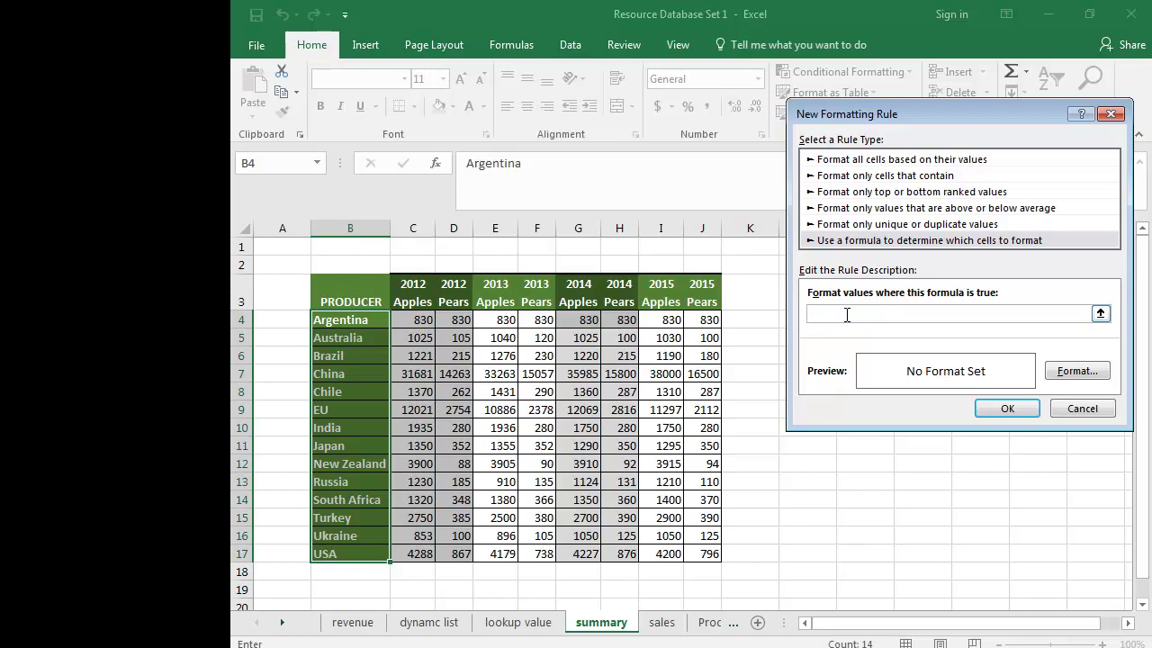
# Enter the rule formula =and(average(C4:J4)>1000,average(C4:J4)<10000) and open its Format options
pyautogui.write('=and')
pyautogui.write('(')
pyautogui.write('a')
pyautogui.write('ve')
pyautogui.write('rage')
pyautogui.write('(')
pyautogui.click(418, 323)
pyautogui.hotkey('shift', 'Right')
pyautogui.hotkey('shift', 'Right')
pyautogui.hotkey('shift', 'Right')
pyautogui.hotkey('shift', 'Right')
pyautogui.hotkey('shift', 'Right')
pyautogui.hotkey('shift', 'Right')
pyautogui.hotkey('shift', 'Right')
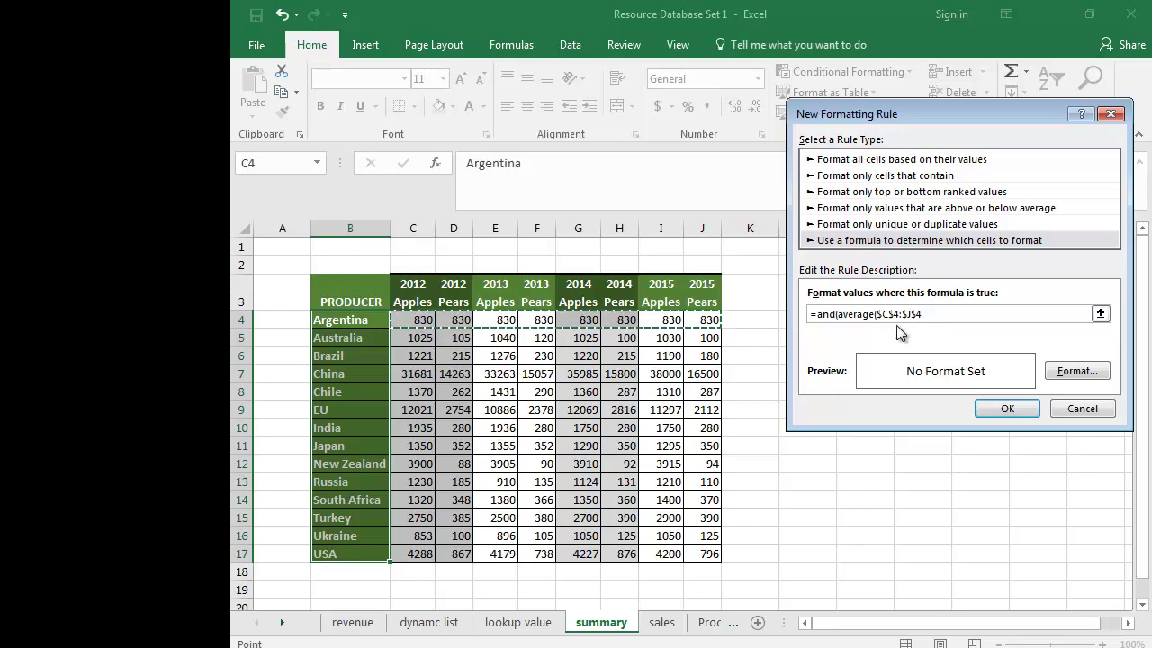
pyautogui.press('F4')
pyautogui.press('F4')
pyautogui.press('F4')
pyautogui.write(')>')
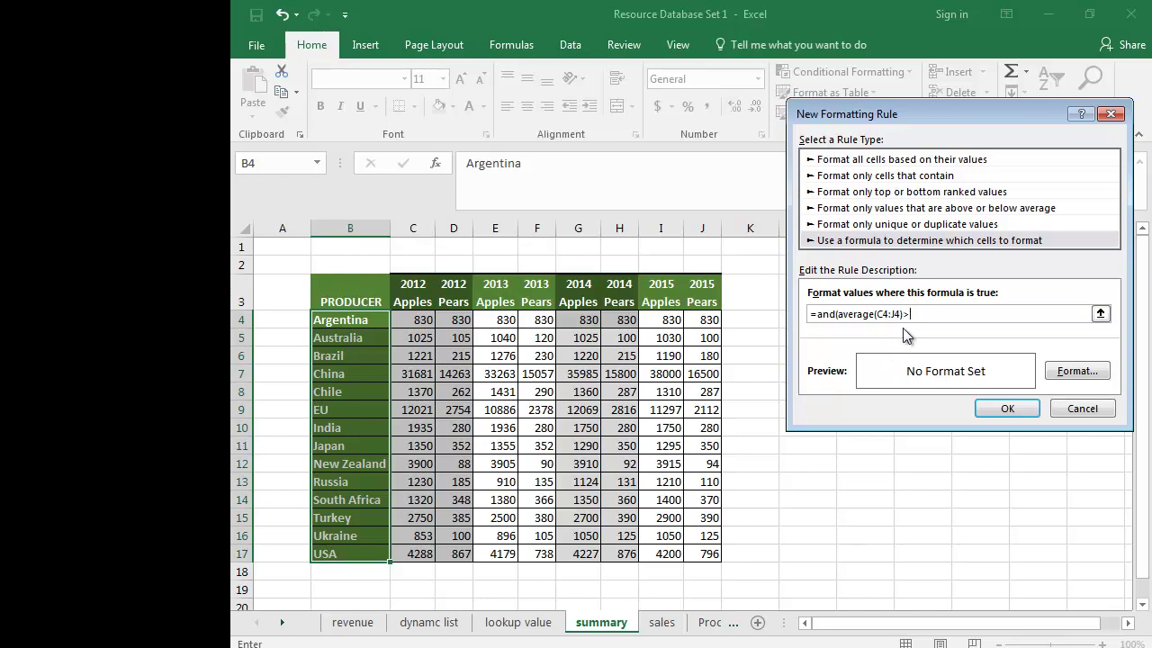
pyautogui.write('1000')
pyautogui.write(',a')
pyautogui.write('vera')
pyautogui.write('ge')
pyautogui.click(415, 320)
pyautogui.hotkey('shift', 'Right')
pyautogui.hotkey('shift', 'Right')
pyautogui.hotkey('shift', 'Right')
pyautogui.hotkey('shift', 'Right')
pyautogui.hotkey('shift', 'Right')
pyautogui.hotkey('shift', 'Right')
pyautogui.hotkey('shift', 'Right')
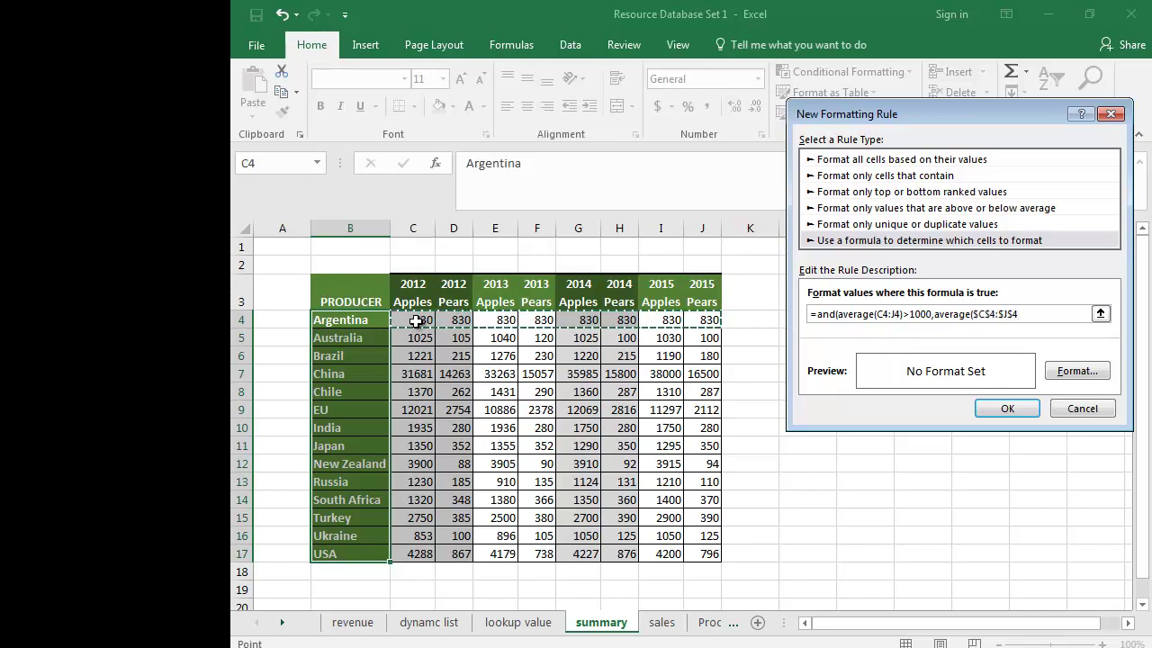
pyautogui.press('F4')
pyautogui.press('F4')
pyautogui.press('F4')
pyautogui.write(')')
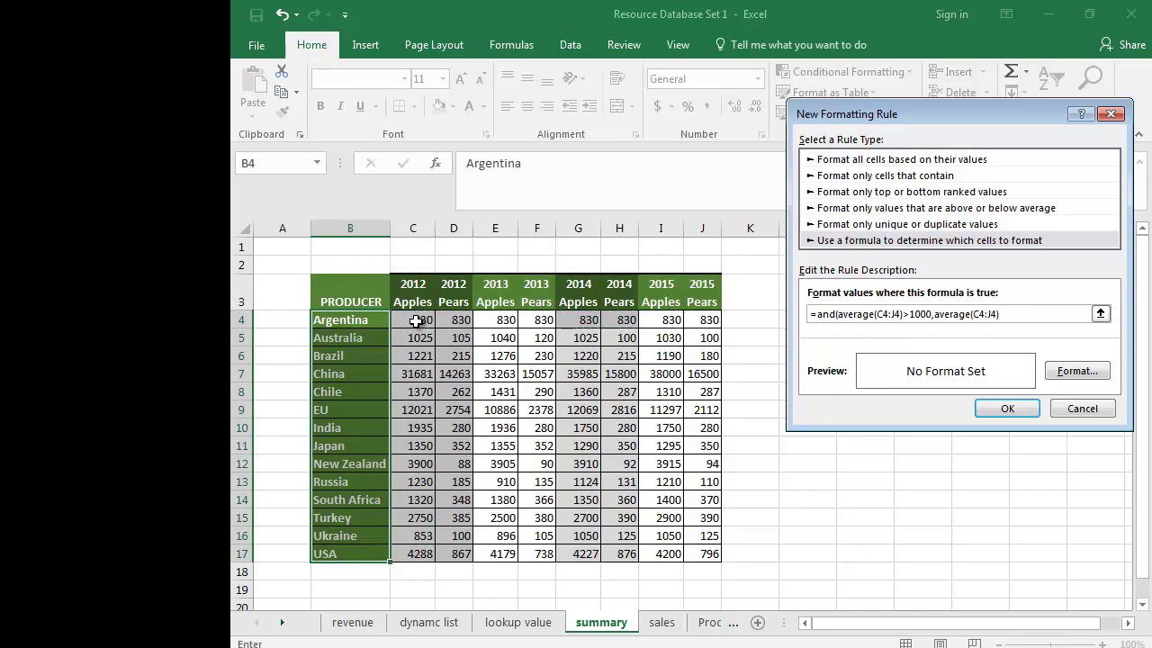
pyautogui.write('<10000')
pyautogui.write(')')
pyautogui.click(1073, 378)
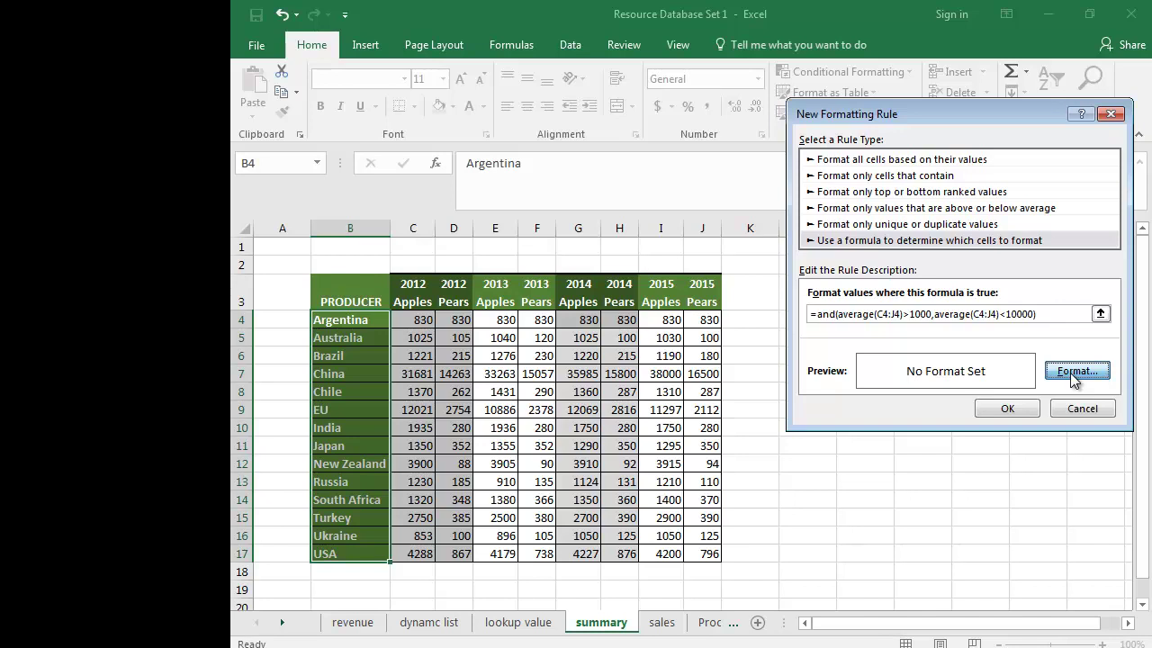
pyautogui.click(1073, 378)
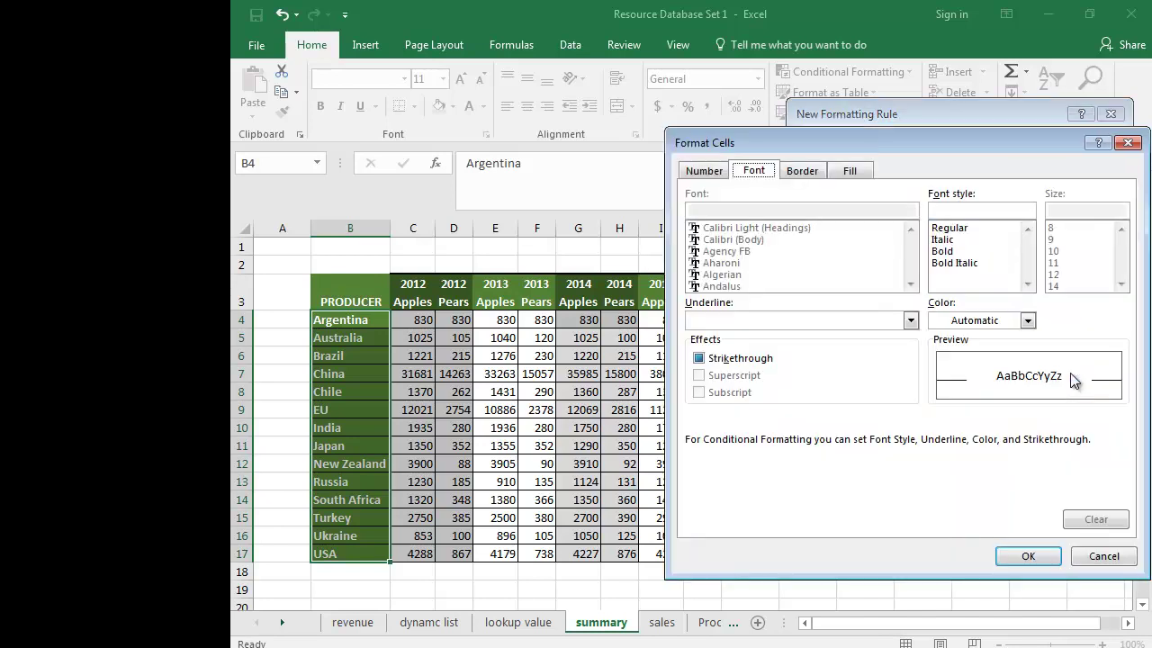
# Give the rule a yellow fill and confirm it so producers averaging 1000–10000 turn yellow
pyautogui.click(850, 171)
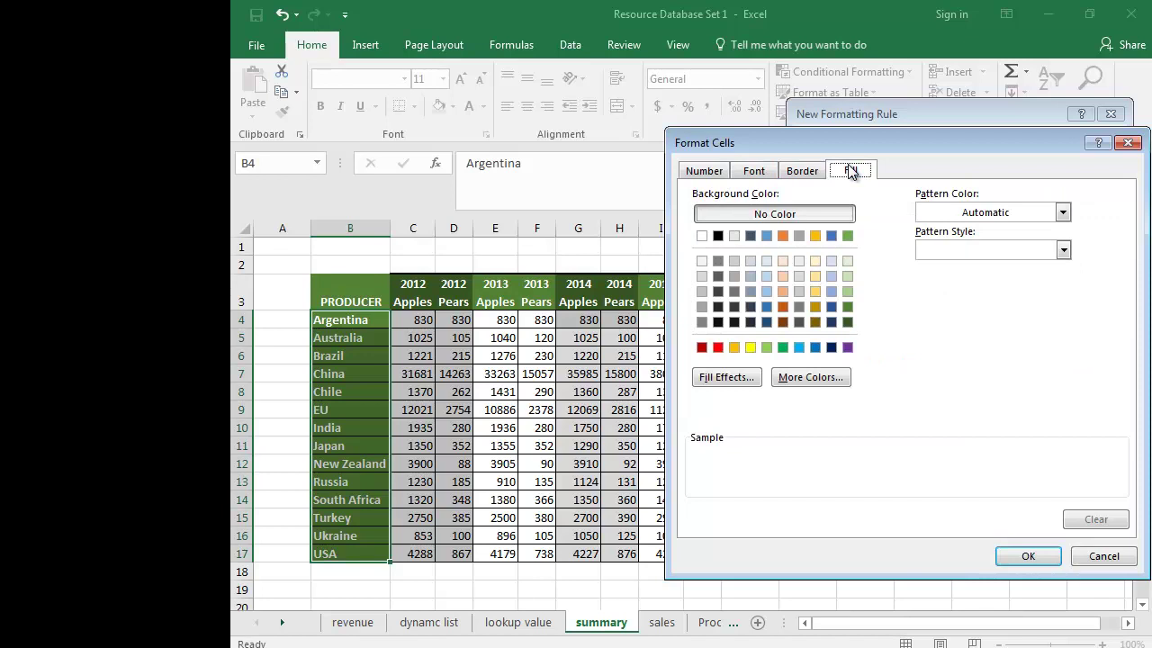
pyautogui.click(747, 348)
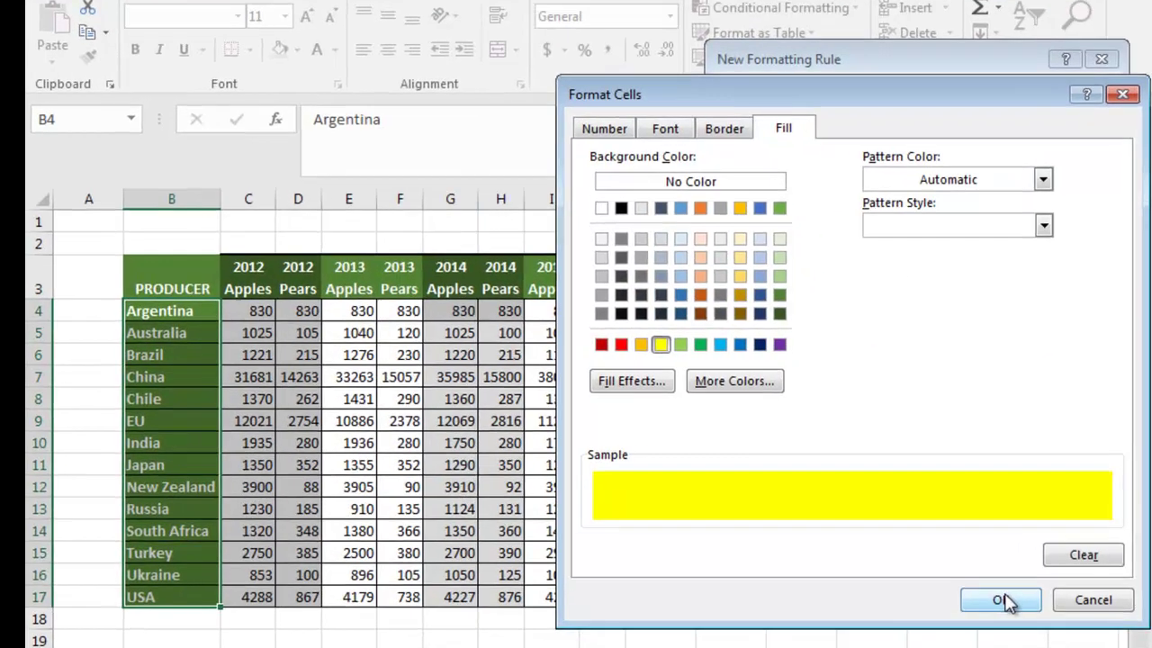
pyautogui.click(1002, 600)
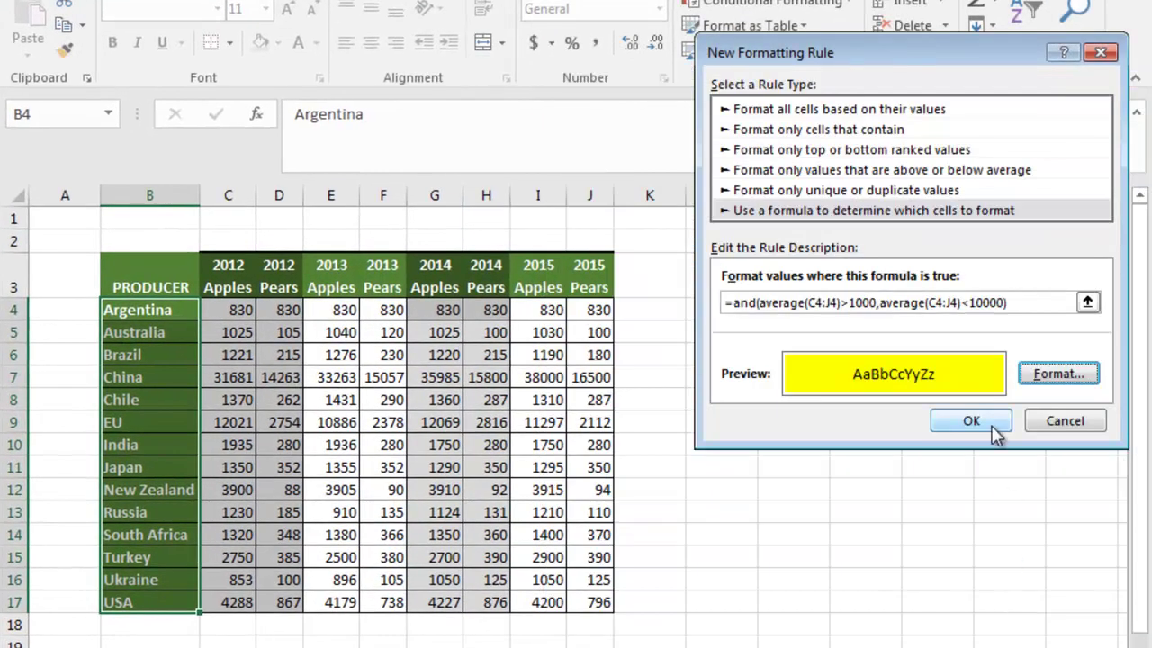
pyautogui.click(972, 421)
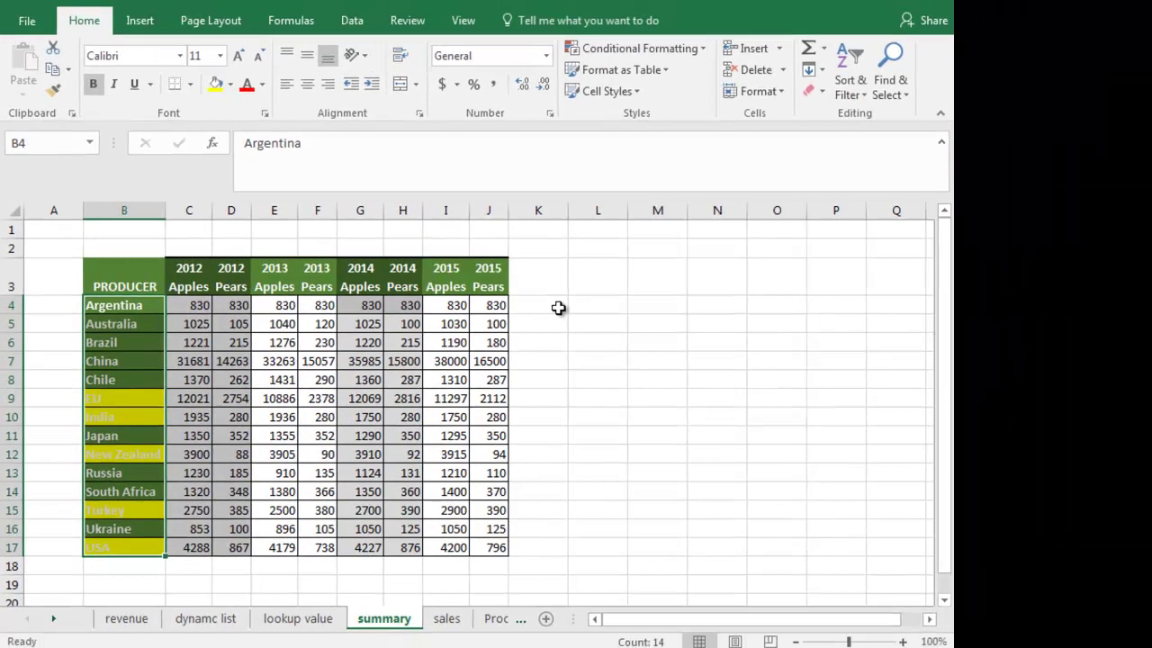
# Enter =AVERAGE(C4:J4) in L4 to average Argentina's 2012–2015 figures
pyautogui.click(558, 308)
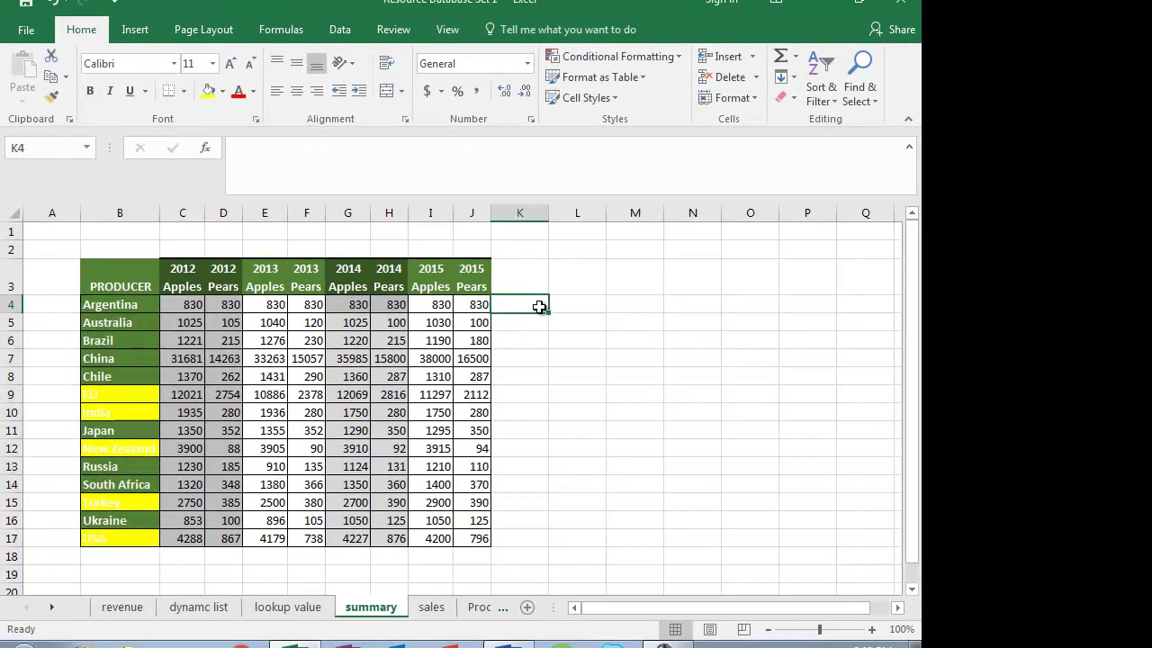
pyautogui.click(568, 307)
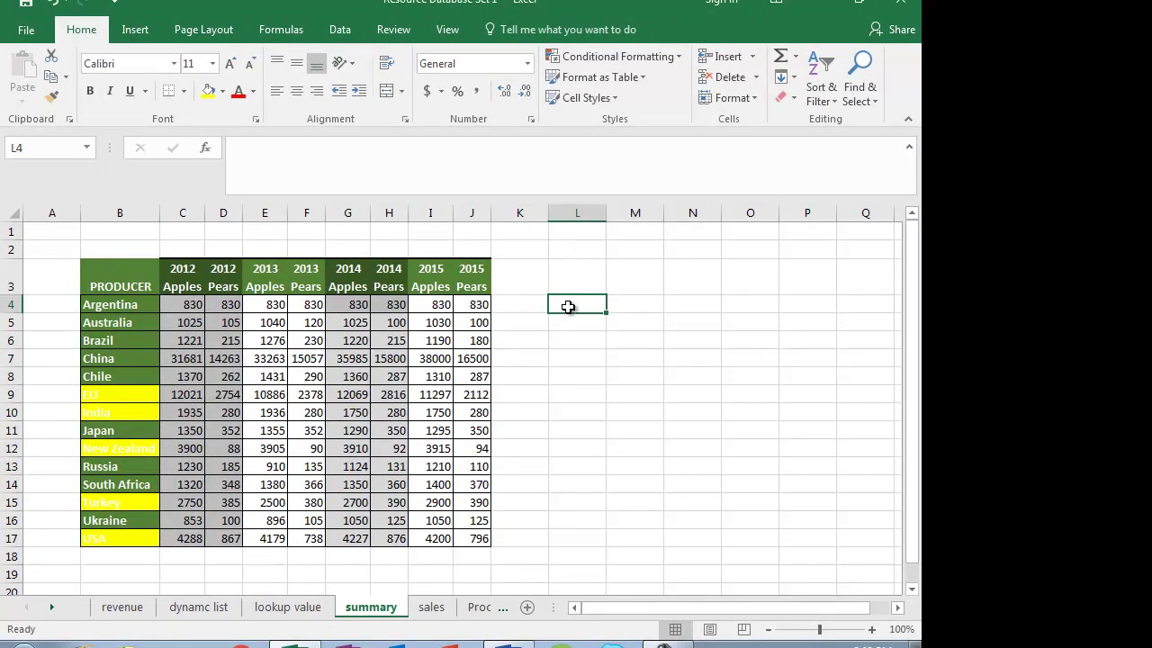
pyautogui.write('=a')
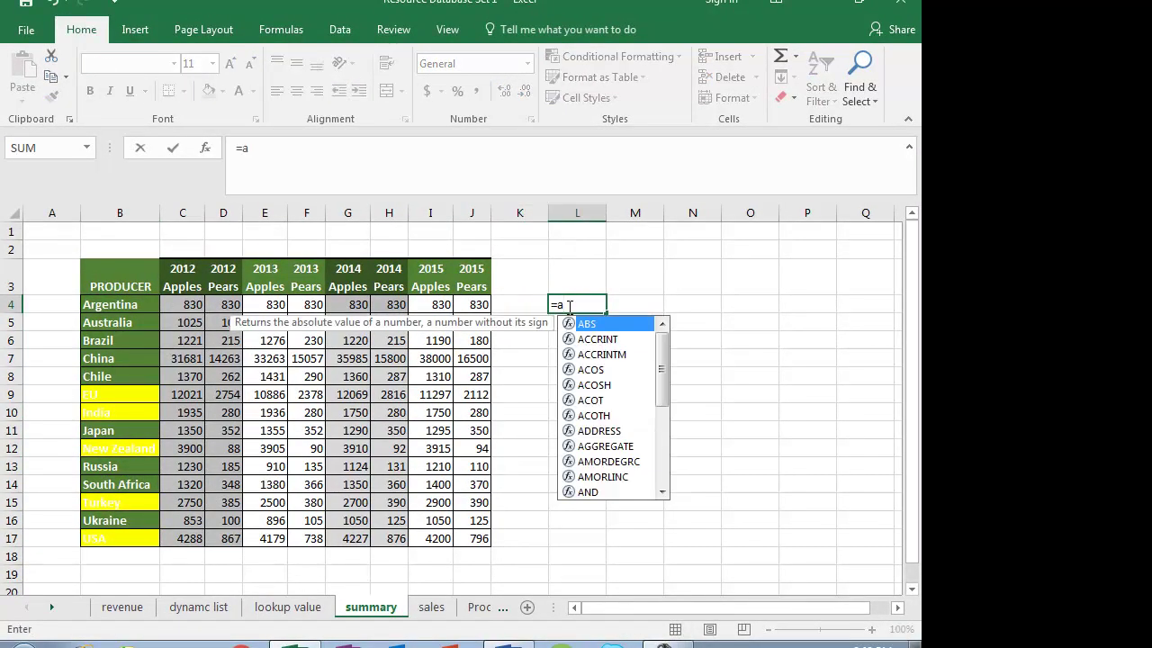
pyautogui.write('verage(')
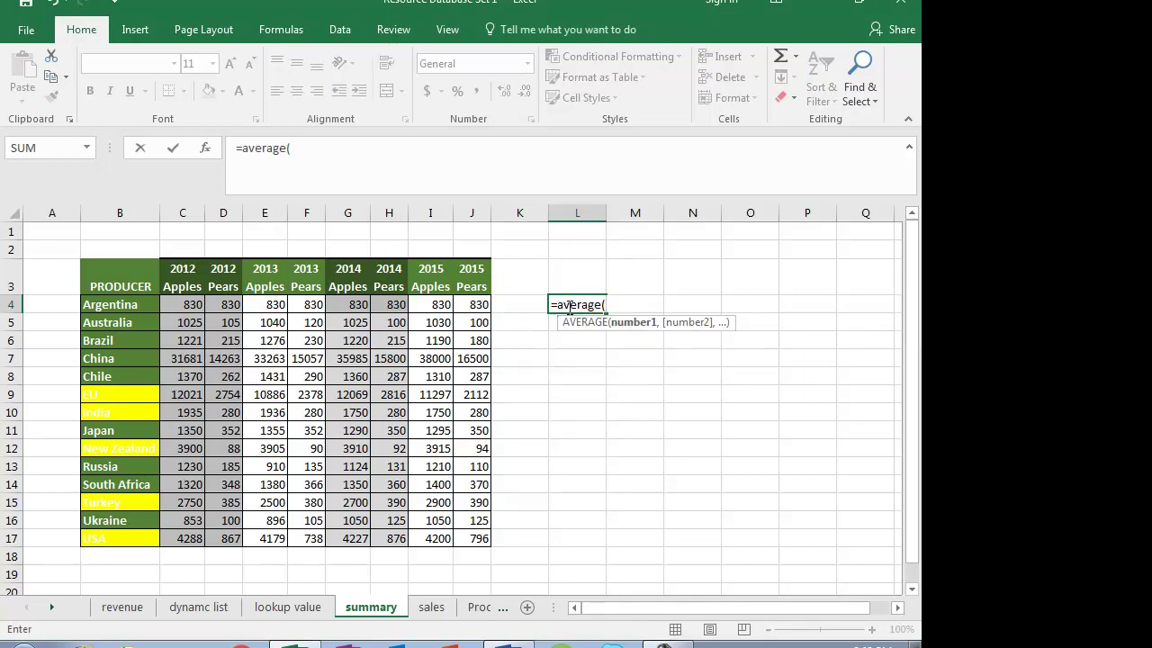
pyautogui.moveTo(175, 304); pyautogui.dragTo(471, 305)
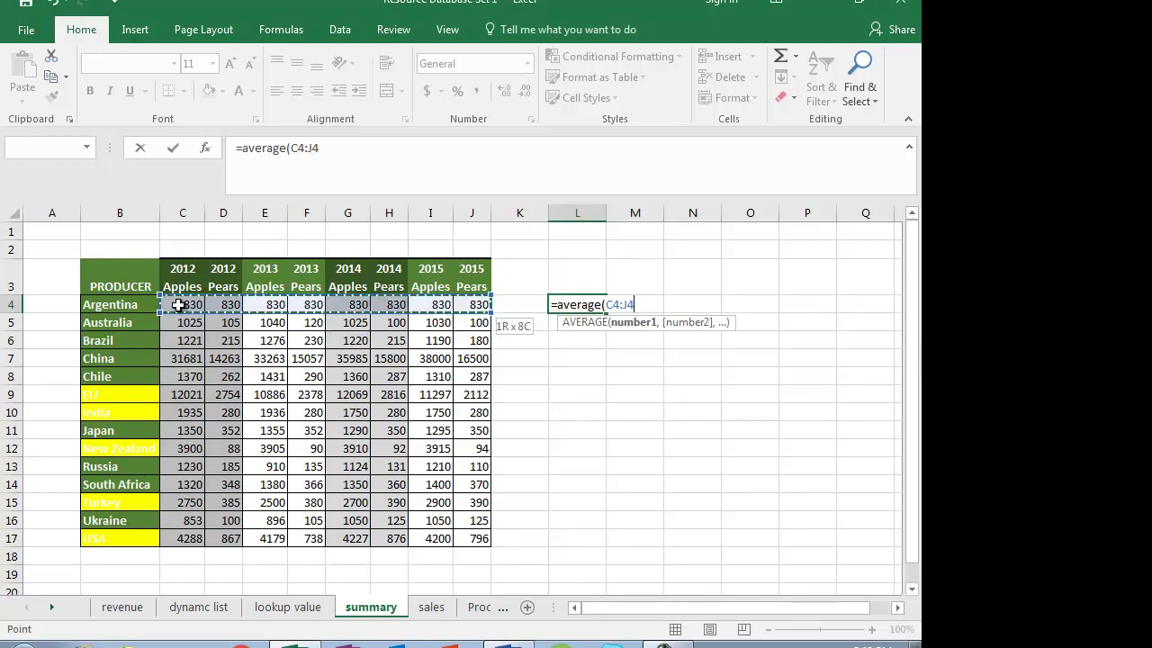
pyautogui.press('Return')
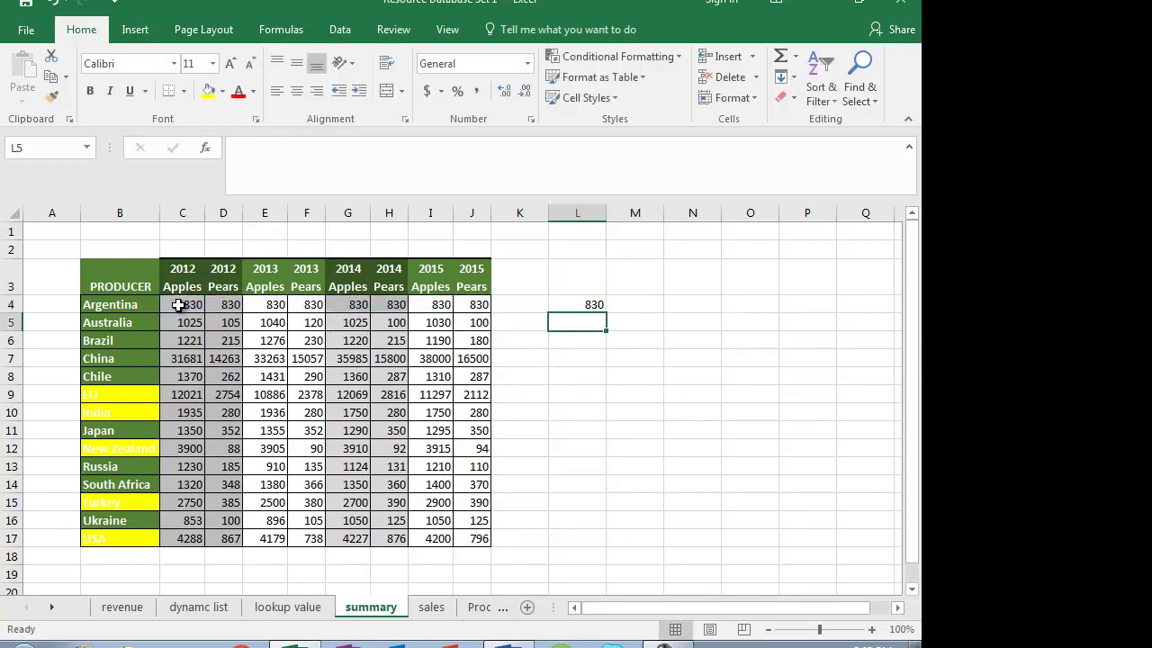
# Copy the L4 average formula down to L17, then switch to the Word task list
pyautogui.click(597, 304)
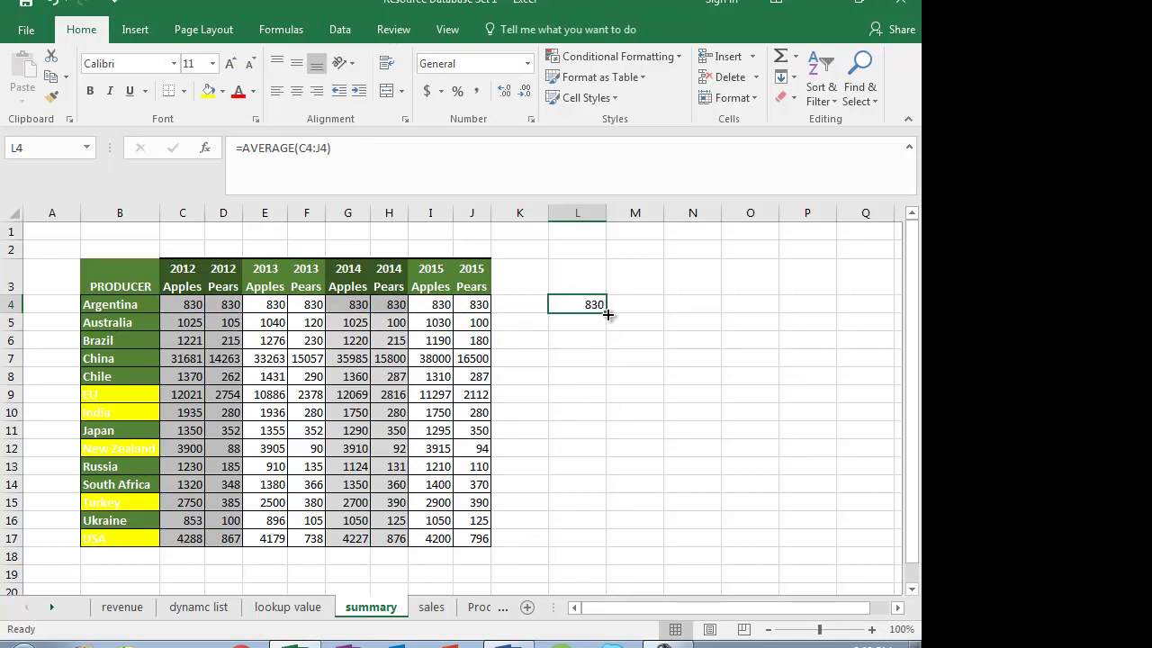
pyautogui.moveTo(607, 314); pyautogui.dragTo(609, 541)
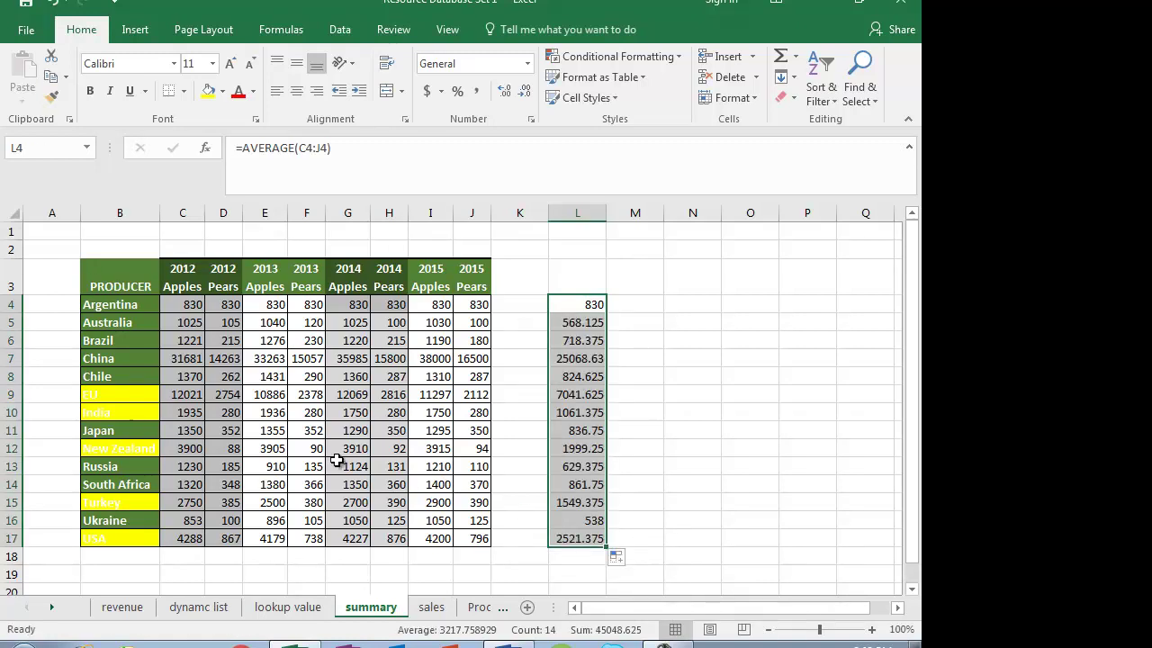
pyautogui.click(578, 397)
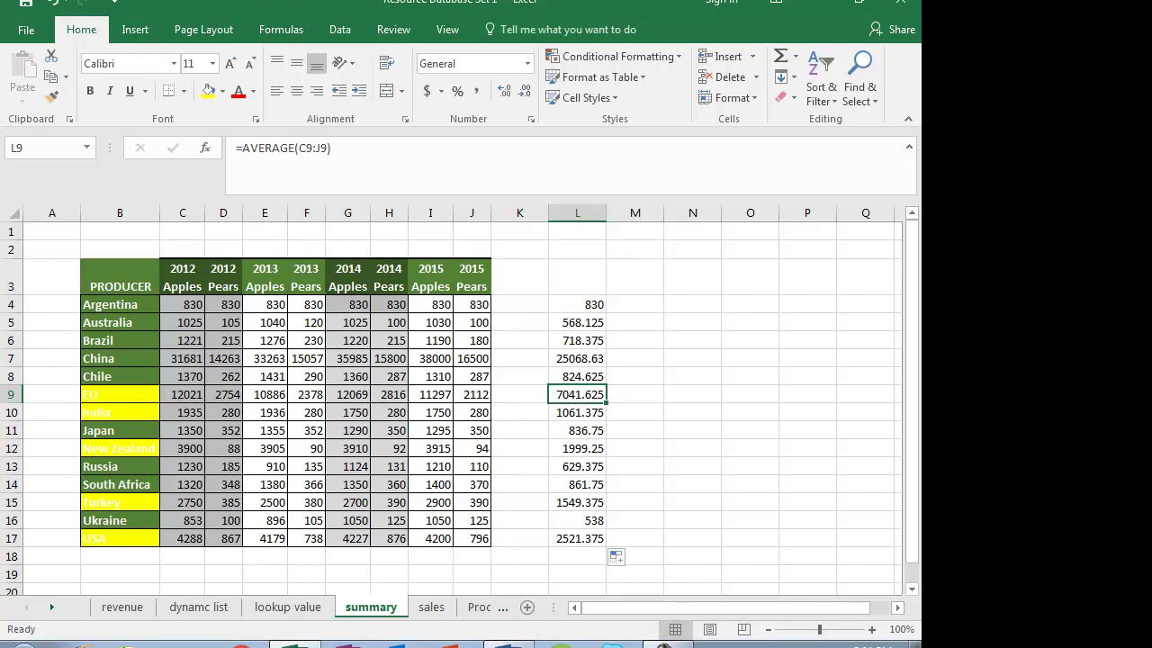
pyautogui.click(511, 643)
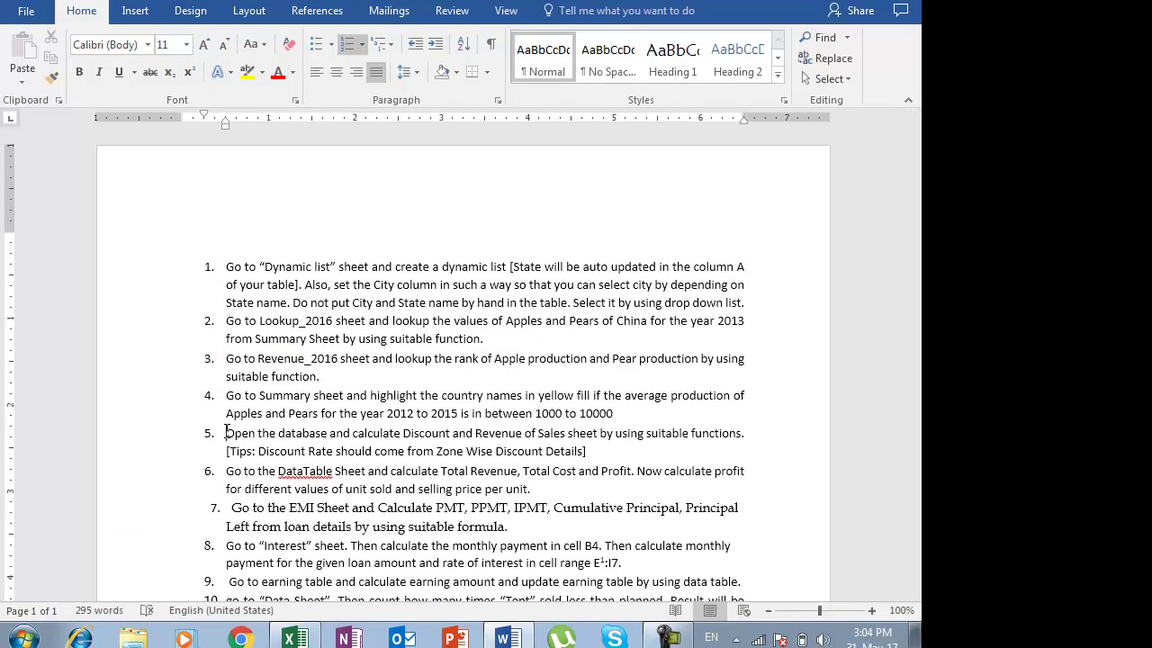
# Read task 5 on calculating Sales Discount and Revenue, then go back to the Excel workbook
pyautogui.click(227, 433)
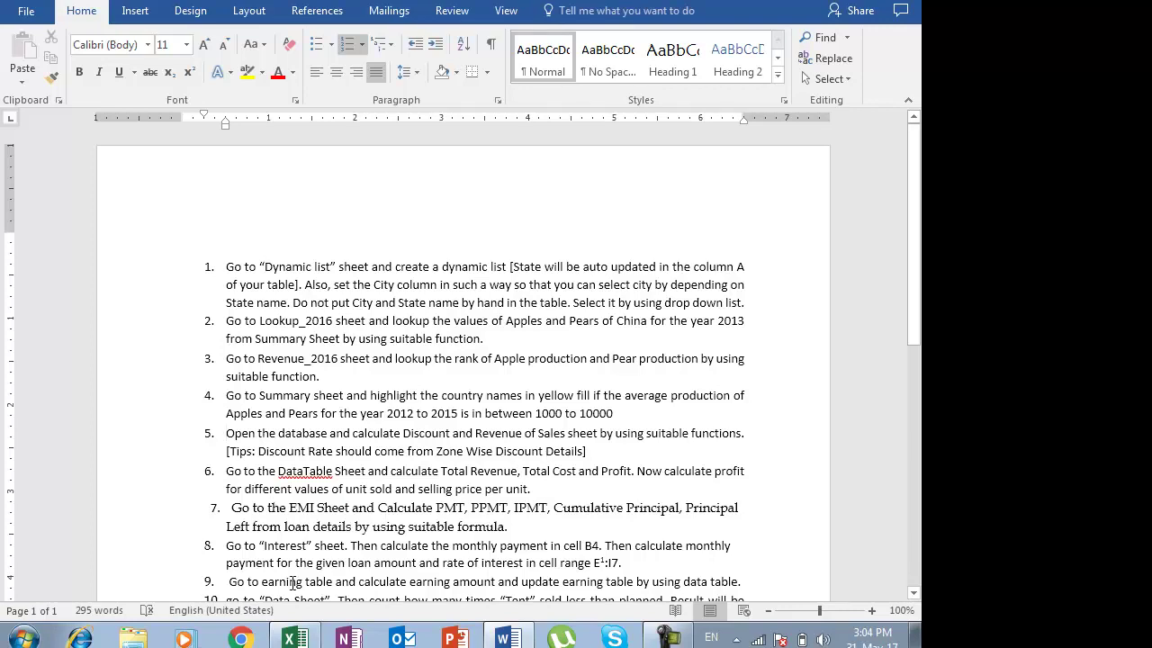
pyautogui.click(294, 637)
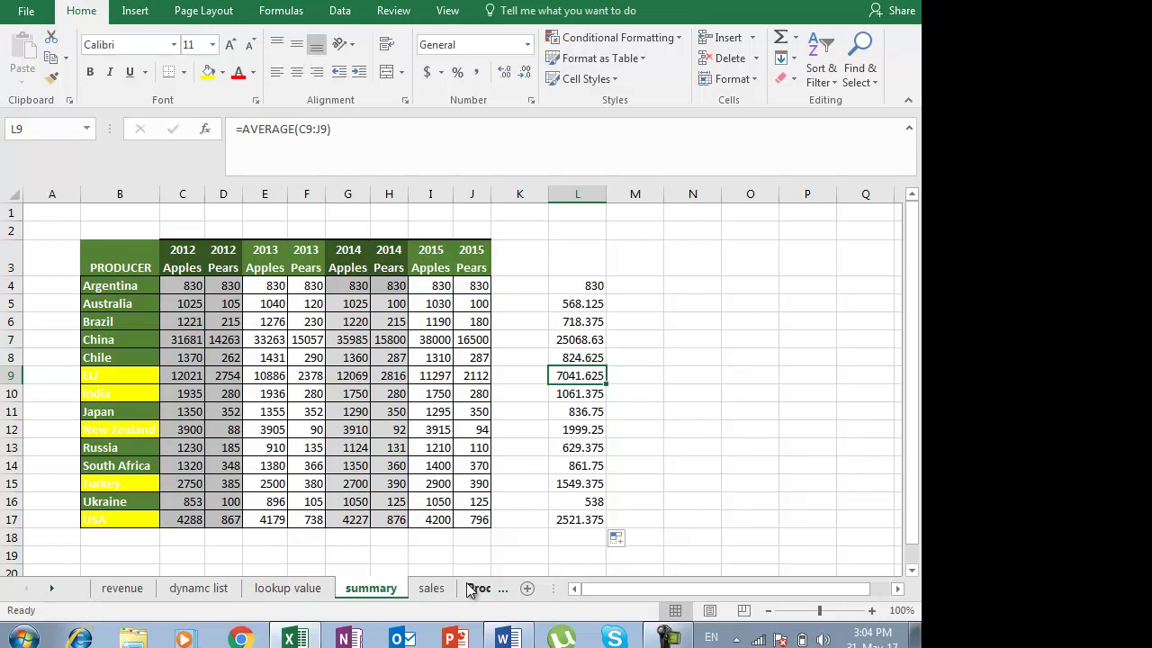
# Open the sales sheet, select Discount cell E2, and scroll right to the Zone wise Discount Details table
pyautogui.click(436, 590)
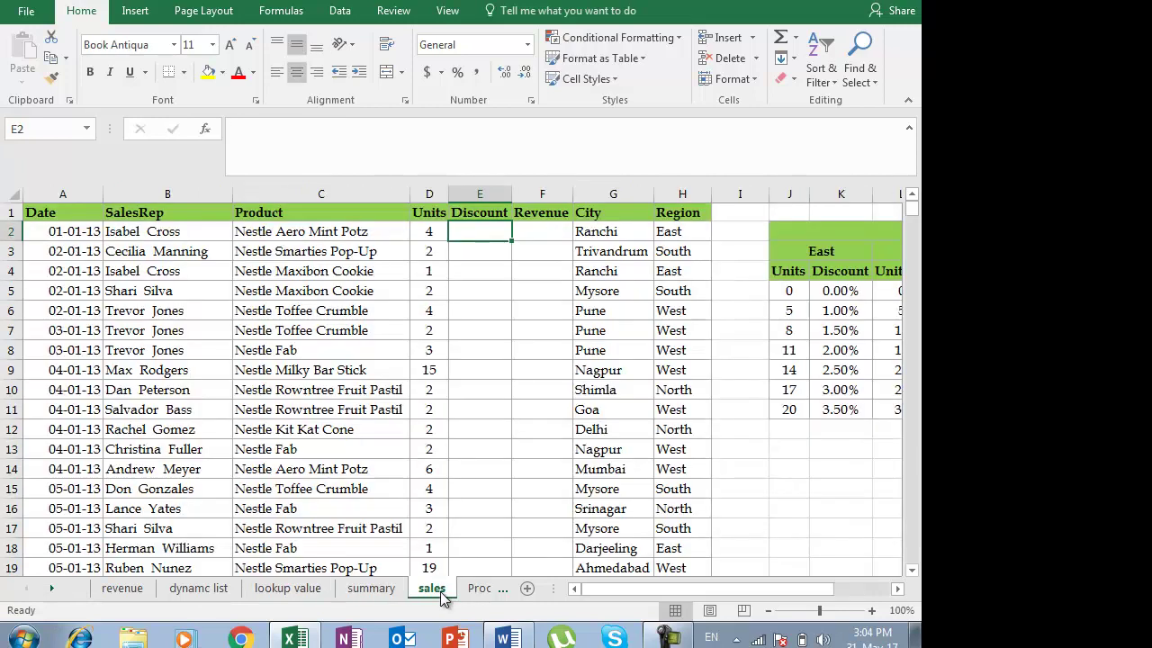
pyautogui.click(477, 358)
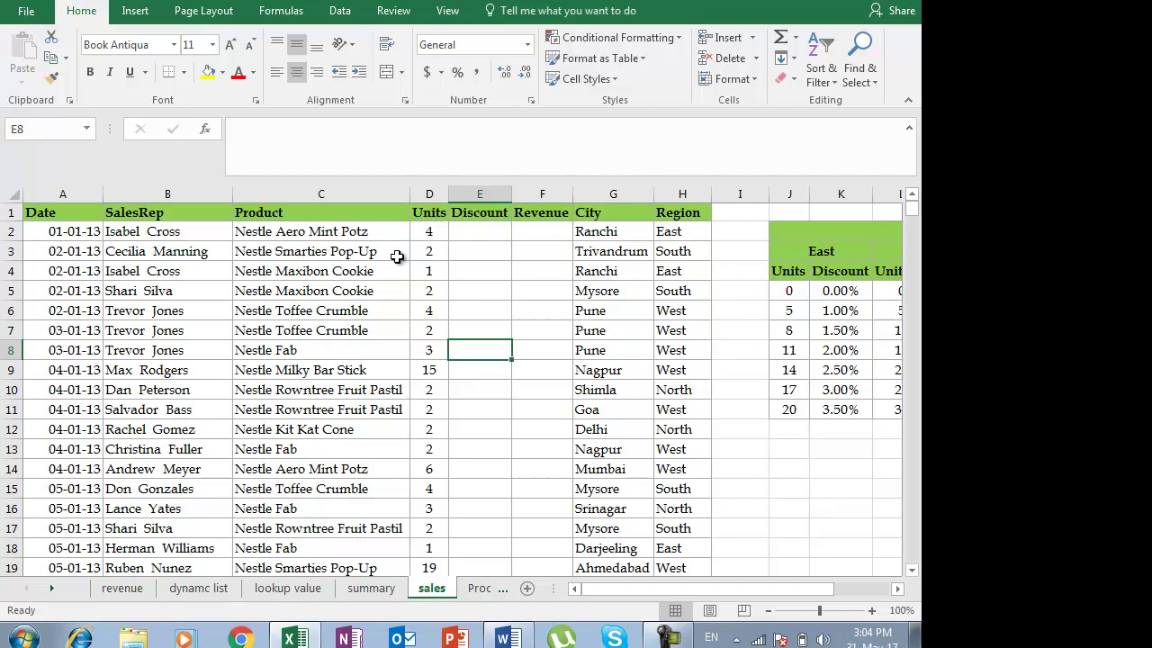
pyautogui.click(485, 237)
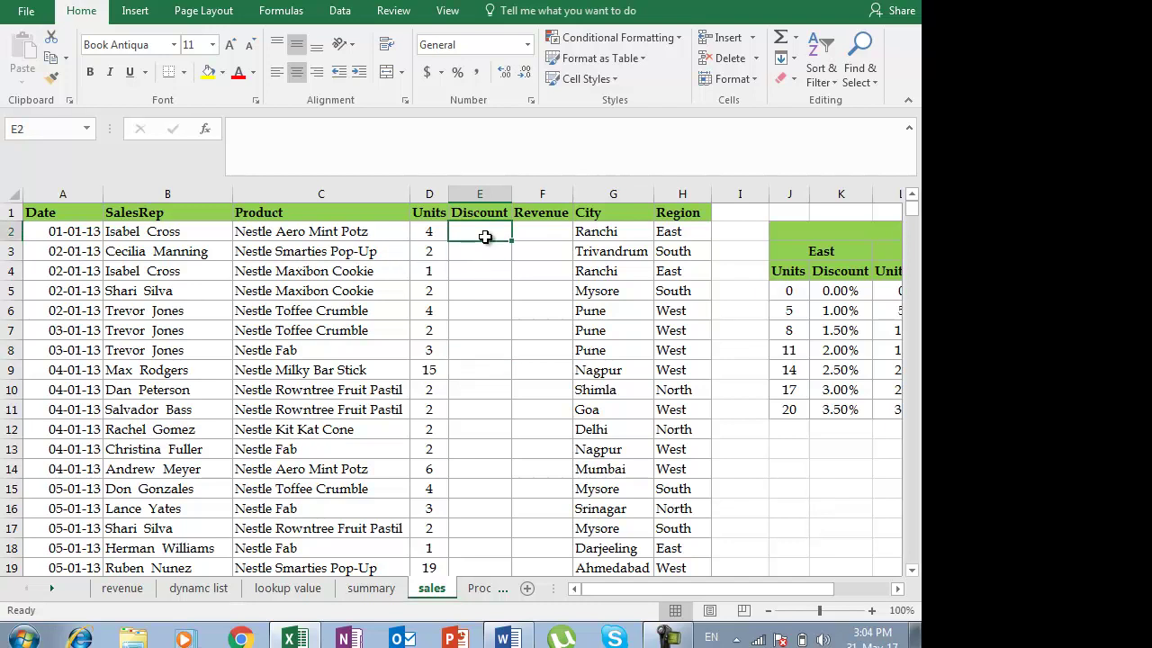
pyautogui.click(533, 235)
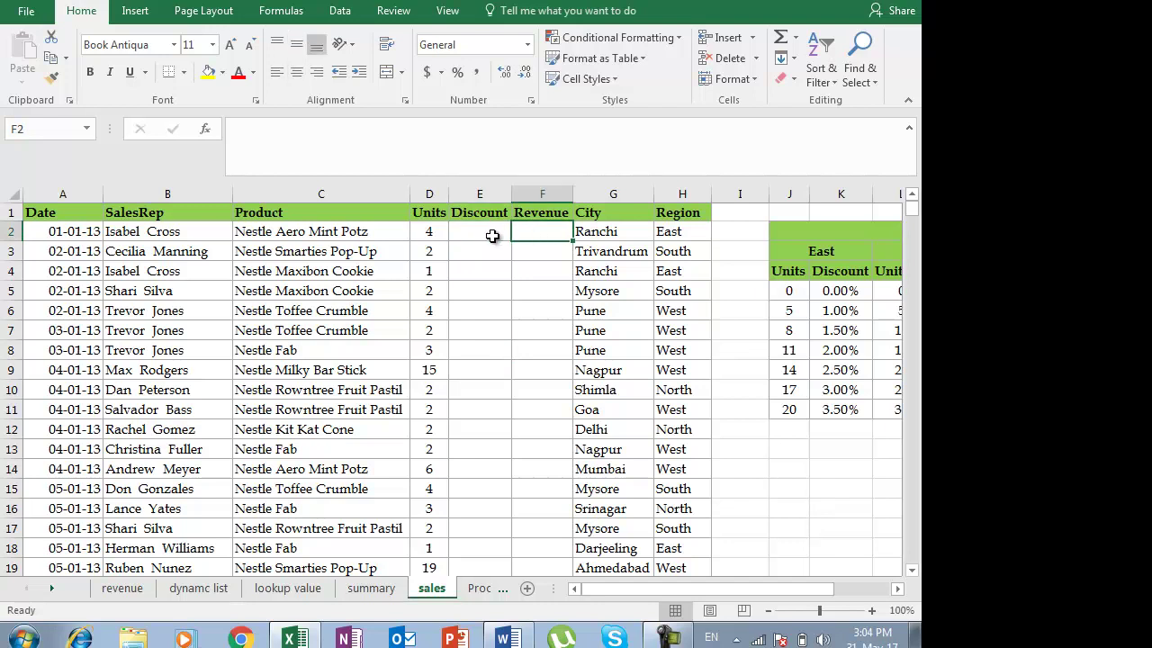
pyautogui.click(491, 234)
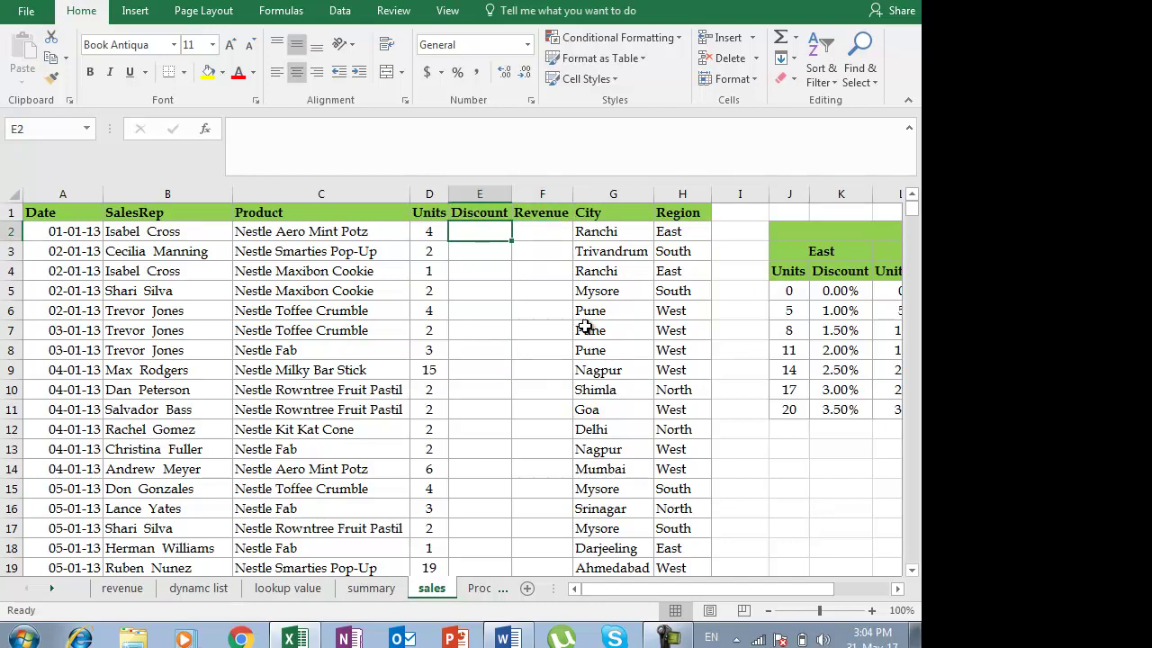
pyautogui.click(898, 589)
pyautogui.click(898, 589)
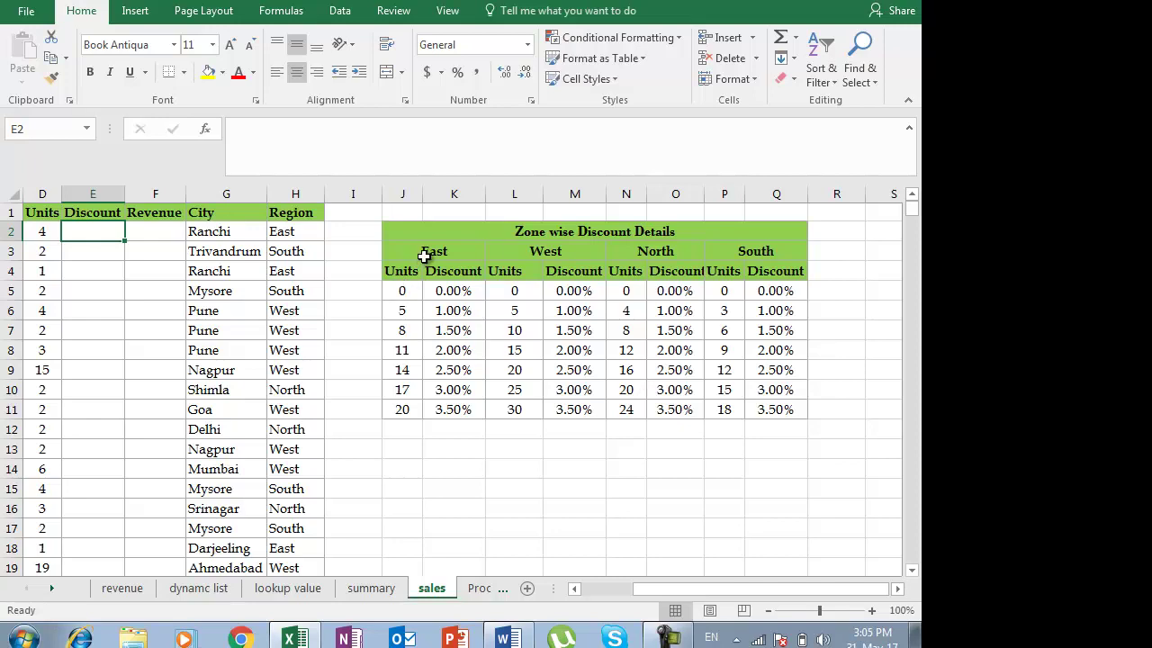
# Match each sale's region to the East, West, North and South zone tables, ending back at E2
pyautogui.click(309, 231)
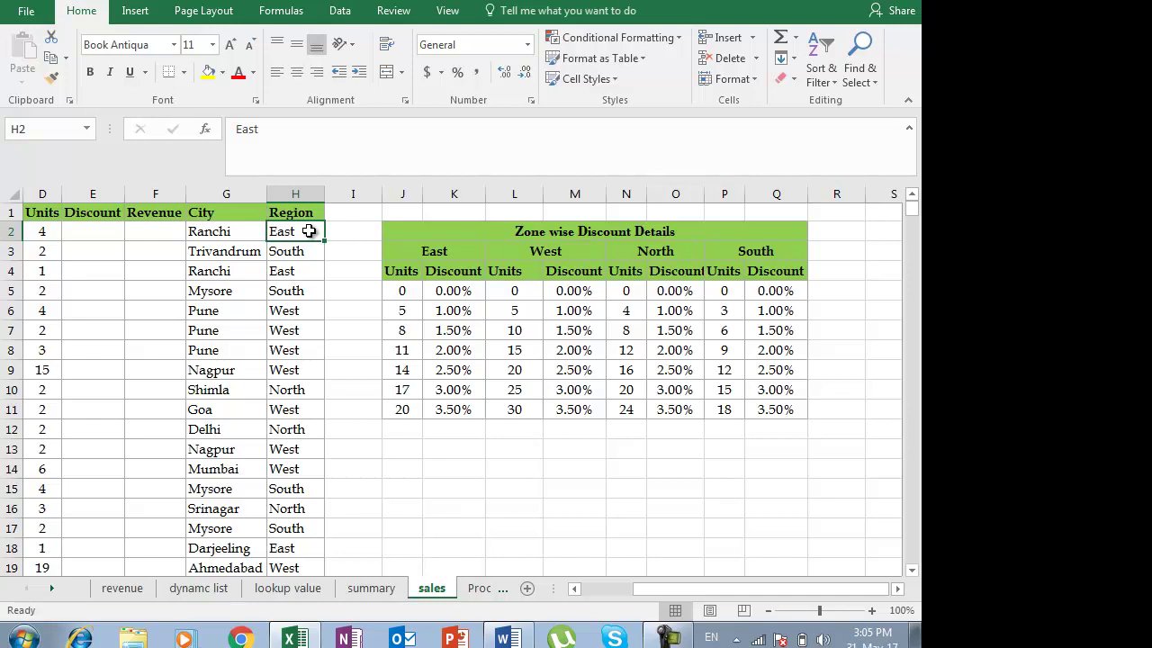
pyautogui.click(456, 255)
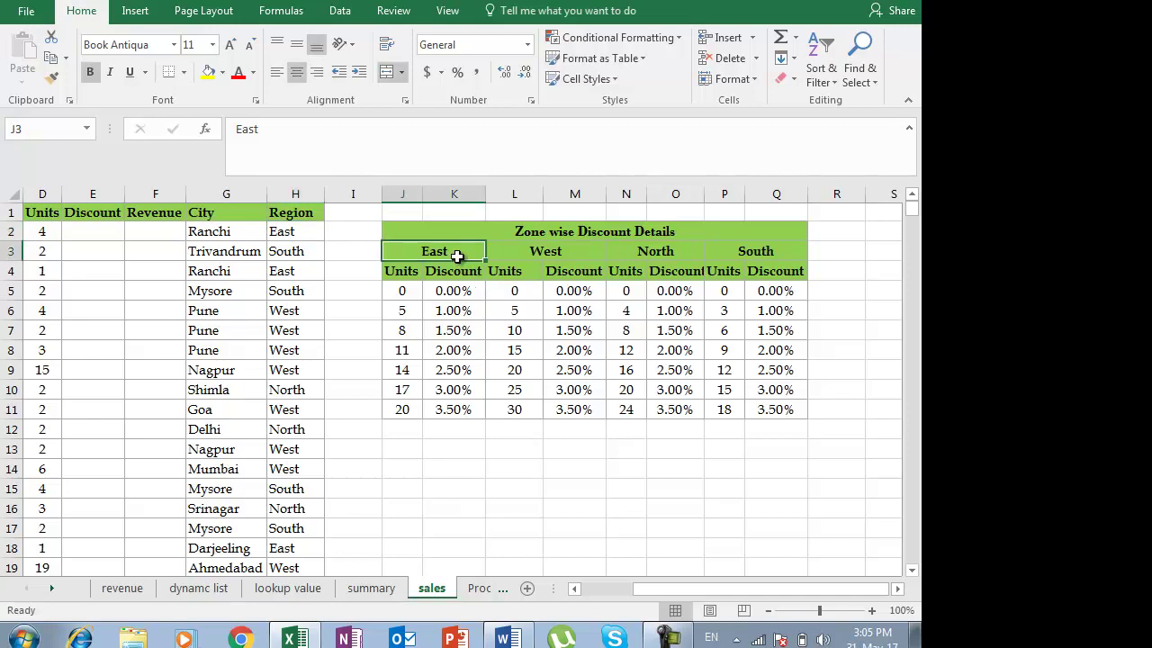
pyautogui.click(563, 248)
pyautogui.click(673, 255)
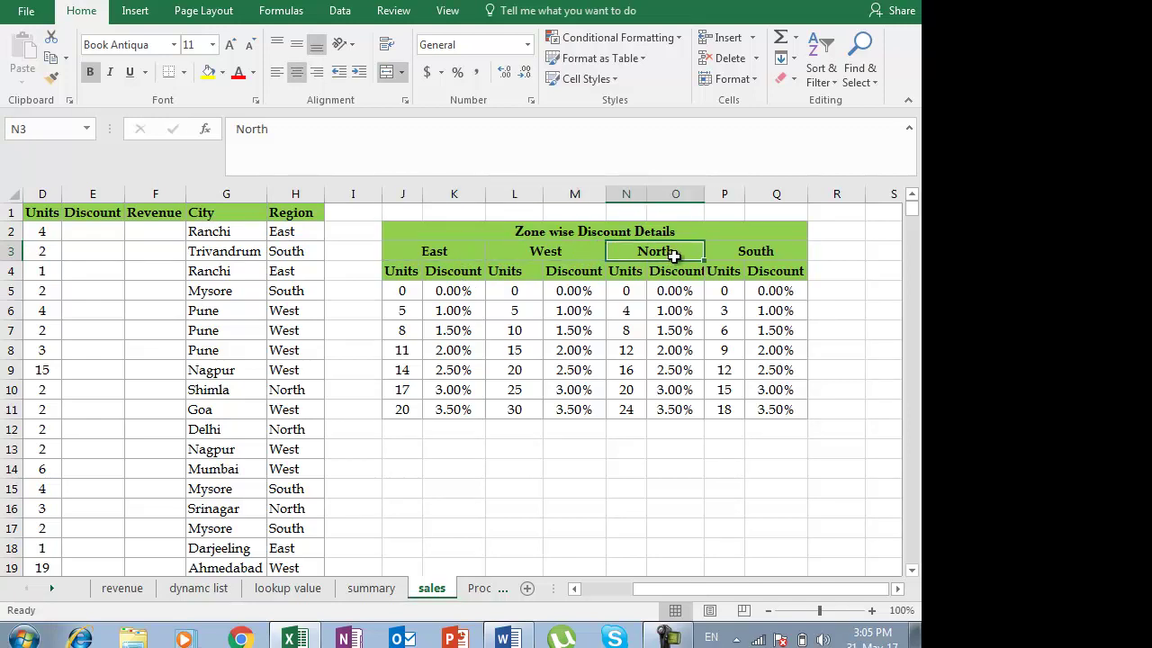
pyautogui.click(768, 251)
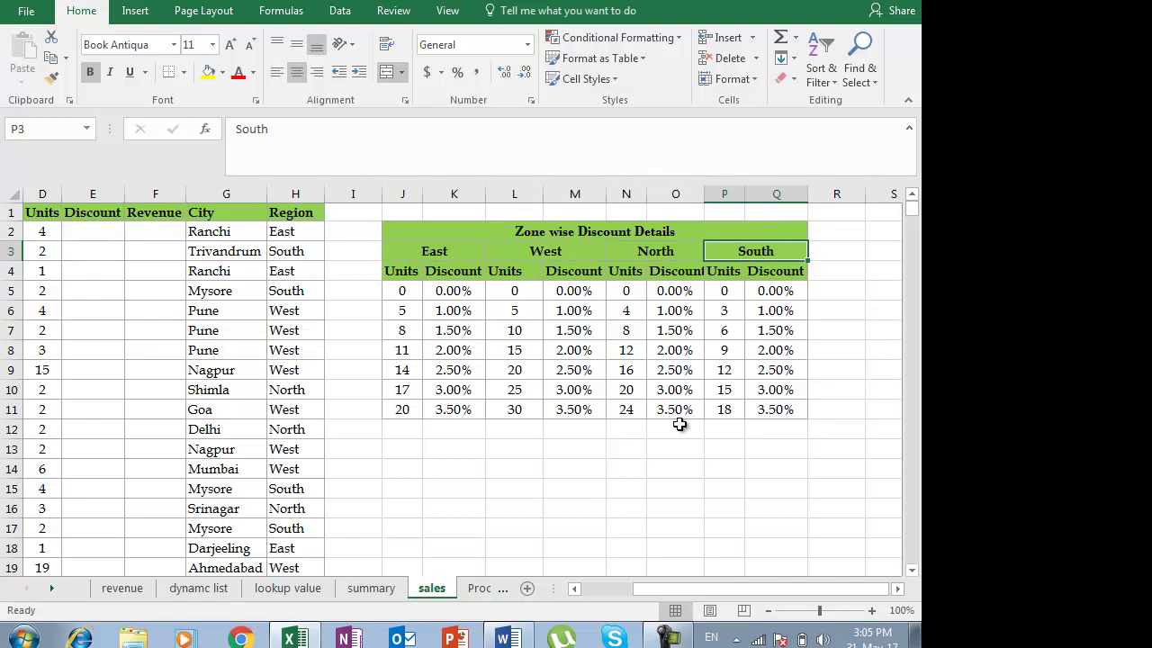
pyautogui.click(83, 229)
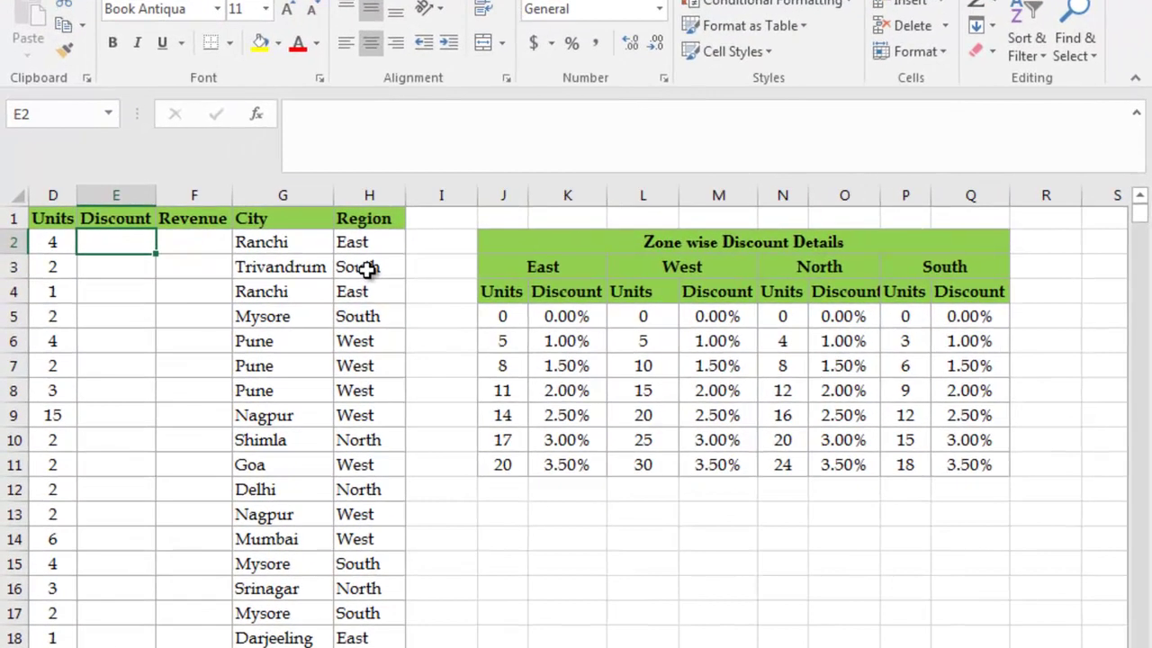
pyautogui.click(358, 267)
pyautogui.click(116, 264)
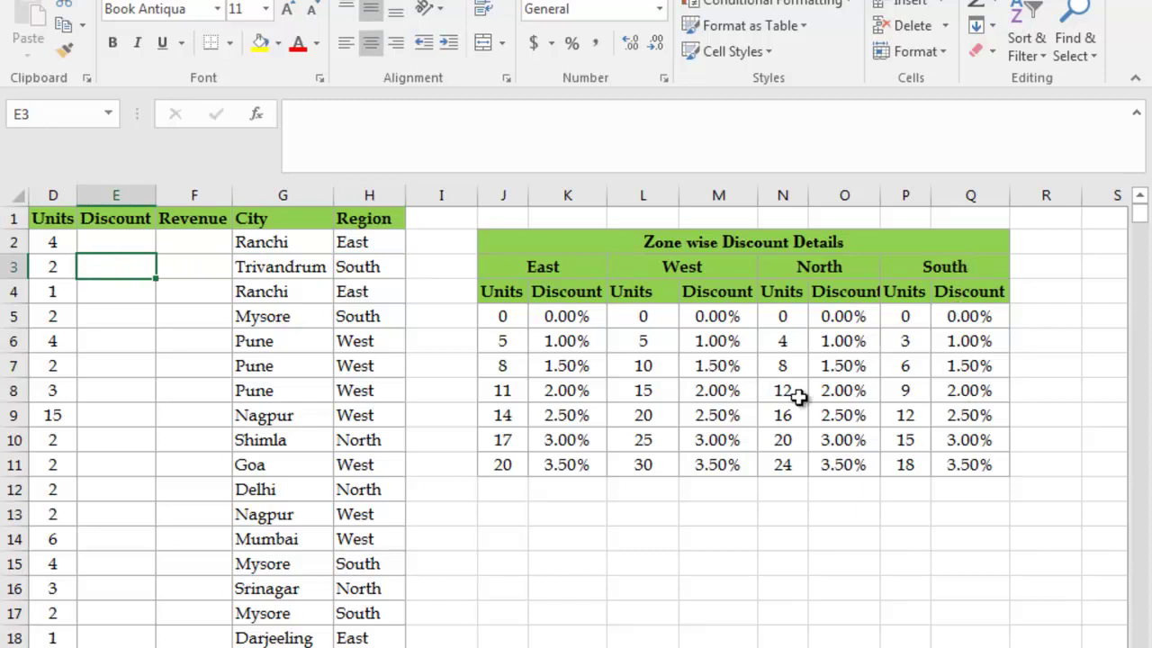
pyautogui.click(111, 236)
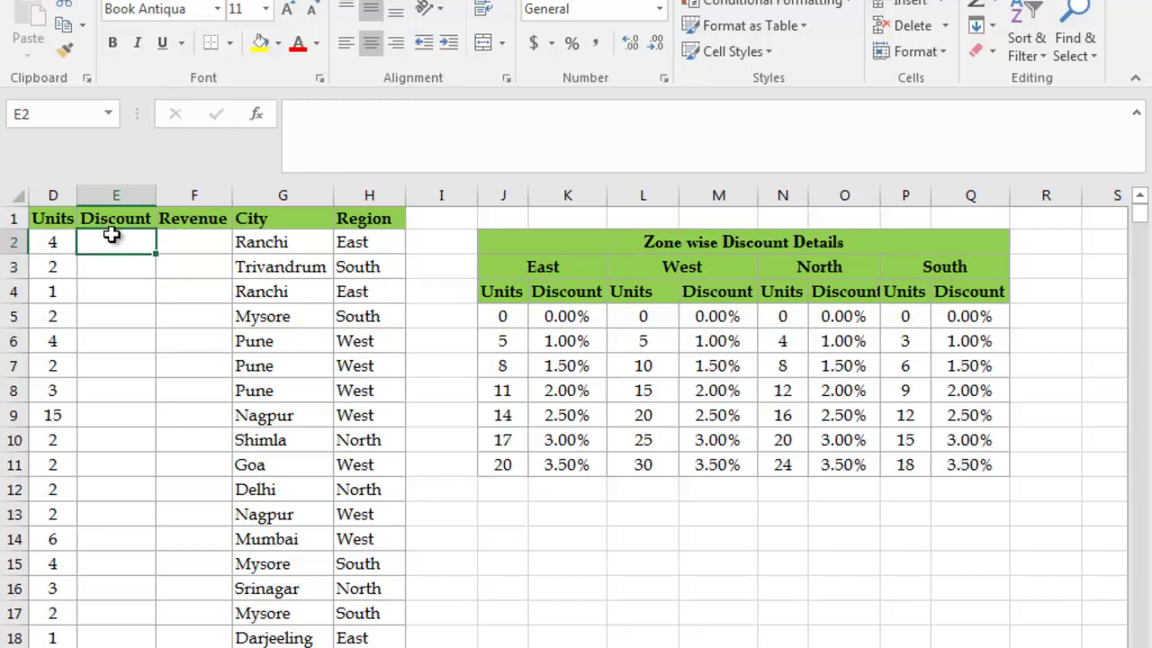
# Select the East zone's Units and Discount range and define it with the name East
pyautogui.click(497, 291)
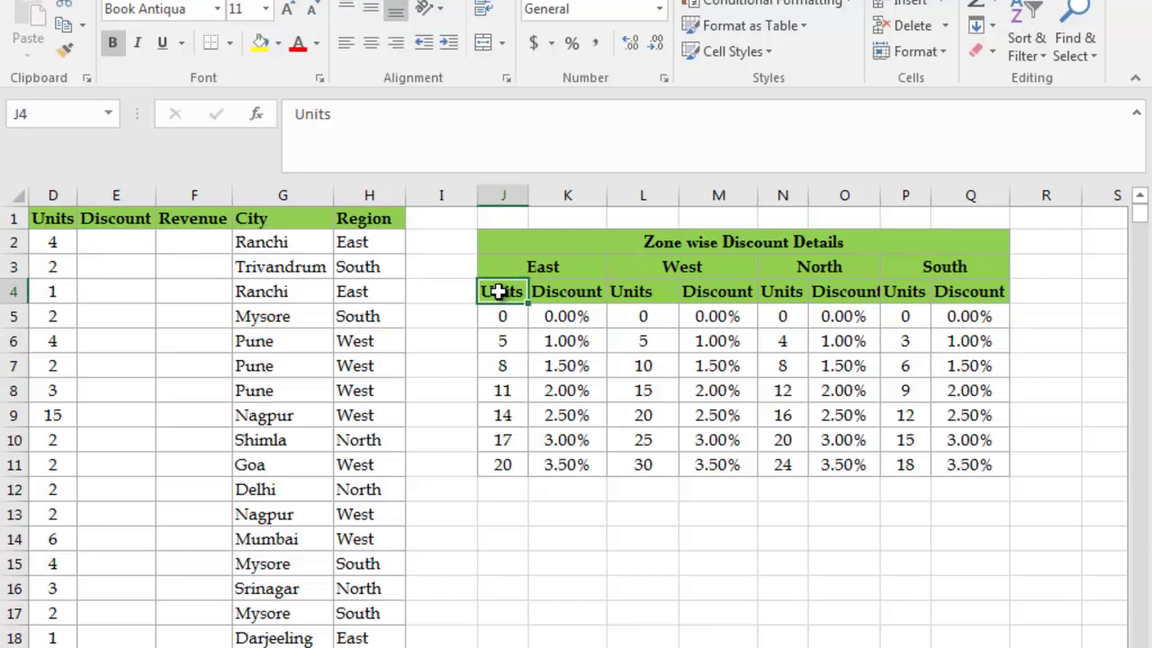
pyautogui.hotkey('shift', 'Right')
pyautogui.hotkey('shift', 'Right')
pyautogui.hotkey('shift', 'Left')
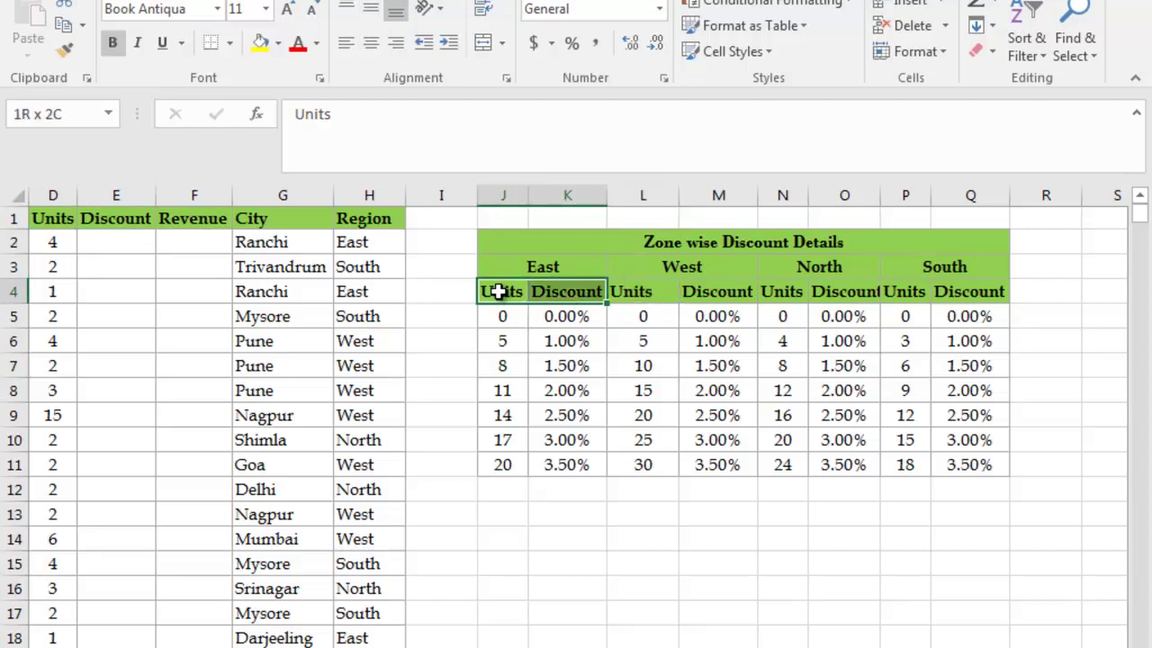
pyautogui.hotkey('shift', 'Down')
pyautogui.hotkey('shift', 'Down')
pyautogui.hotkey('shift', 'Down')
pyautogui.hotkey('shift', 'Down')
pyautogui.hotkey('shift', 'Down')
pyautogui.hotkey('shift', 'Down')
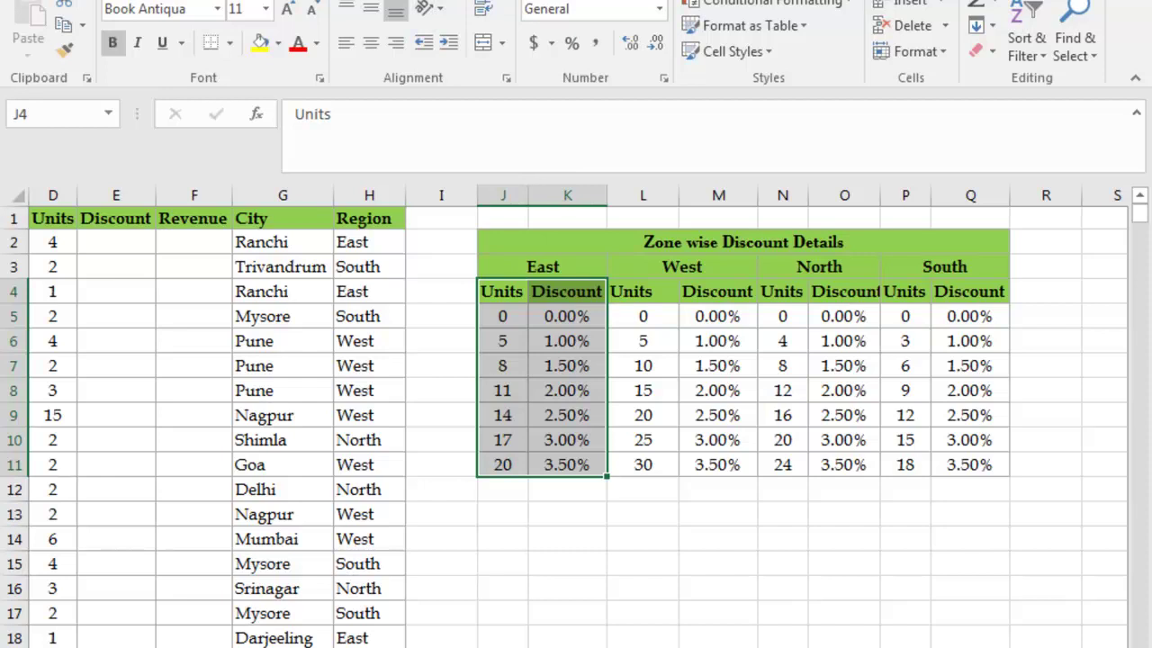
pyautogui.hotkey('alt', 'm')
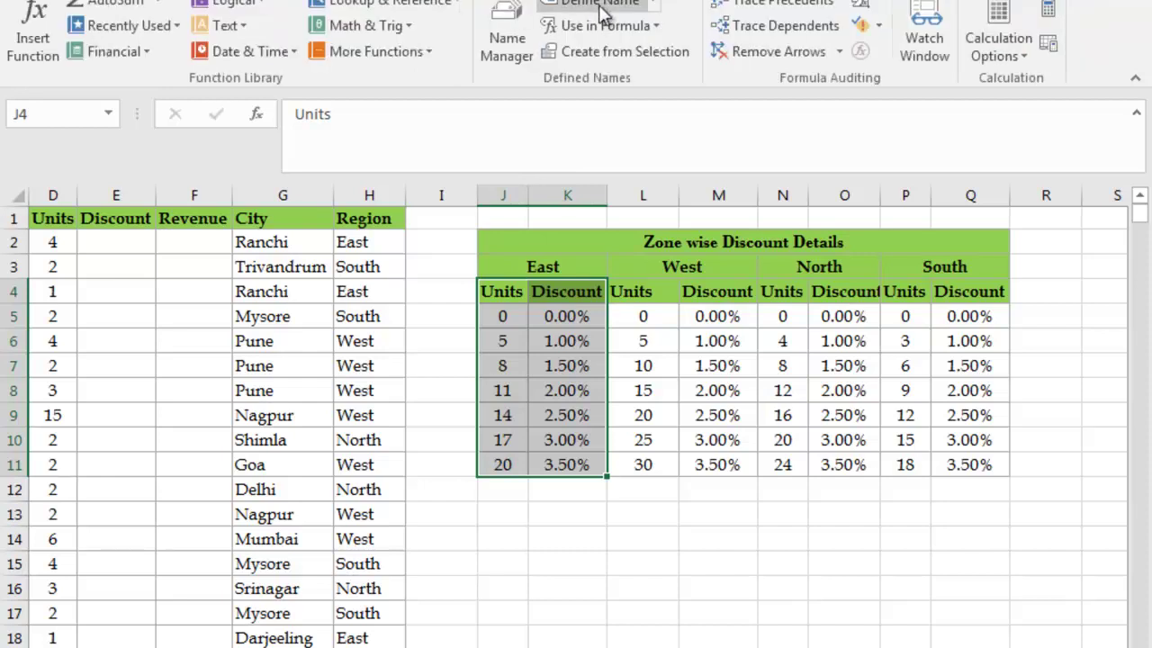
pyautogui.click(600, 4)
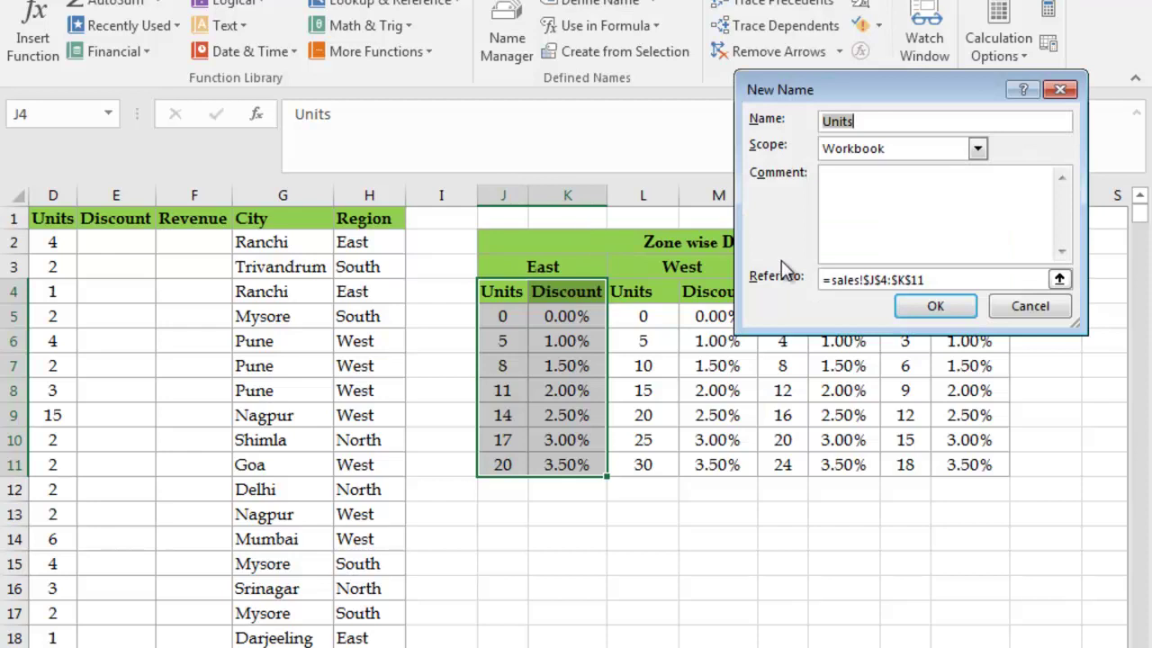
pyautogui.write('East')
pyautogui.click(939, 308)
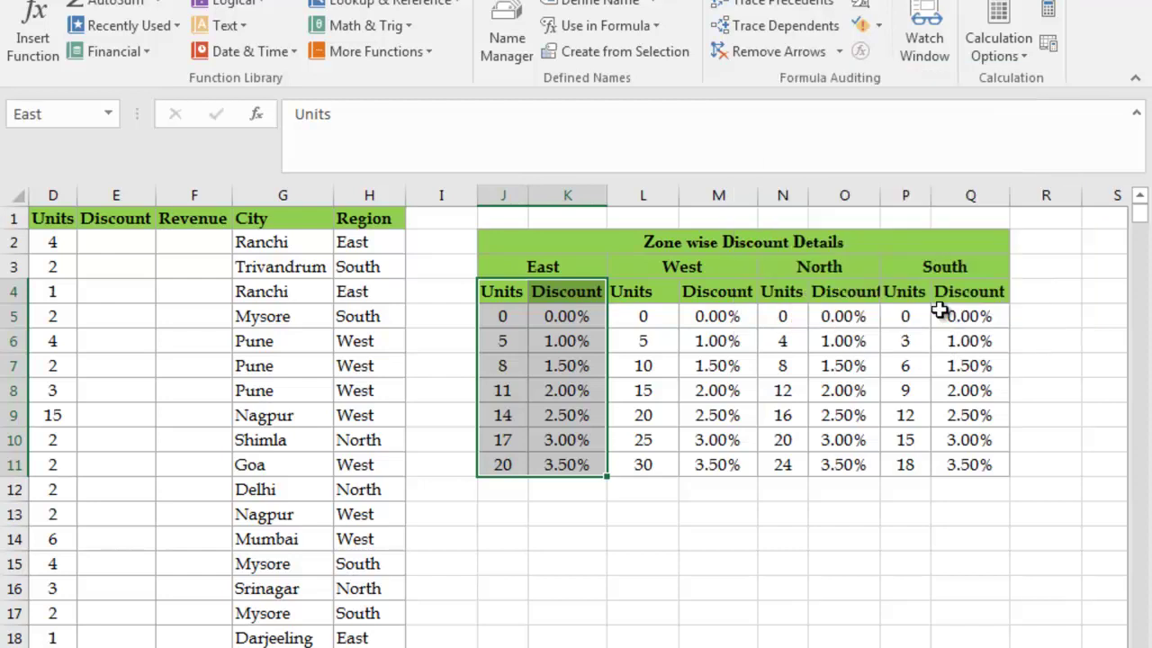
# Select the West zone's range L4:M11 and enter the name West in New Name
pyautogui.click(627, 289)
pyautogui.hotkey('shift', 'Right')
pyautogui.hotkey('shift', 'Down')
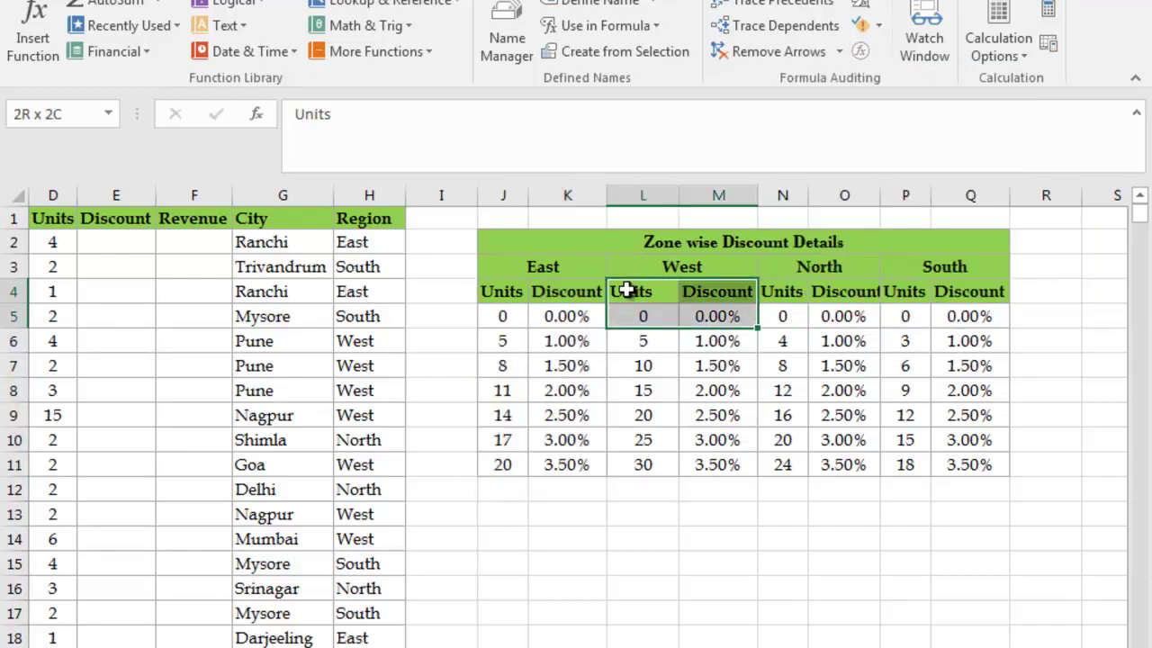
pyautogui.hotkey('shift', 'Down')
pyautogui.hotkey('shift', 'Down')
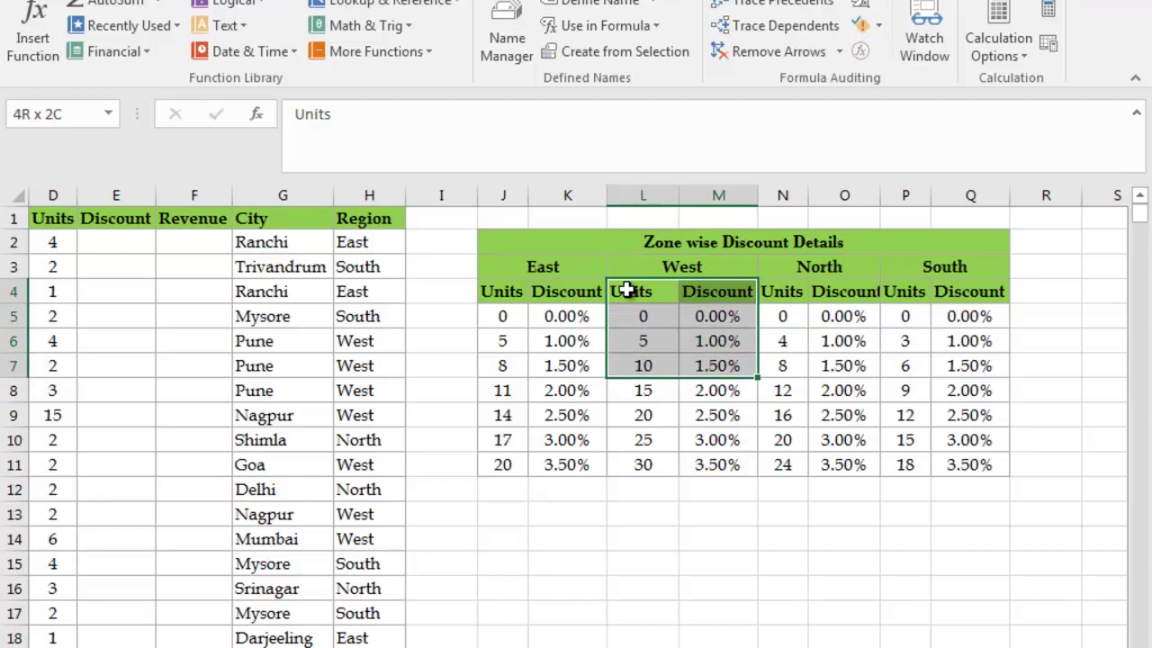
pyautogui.hotkey('shift', 'Down')
pyautogui.hotkey('shift', 'Down')
pyautogui.hotkey('shift', 'Down')
pyautogui.hotkey('shift', 'Down')
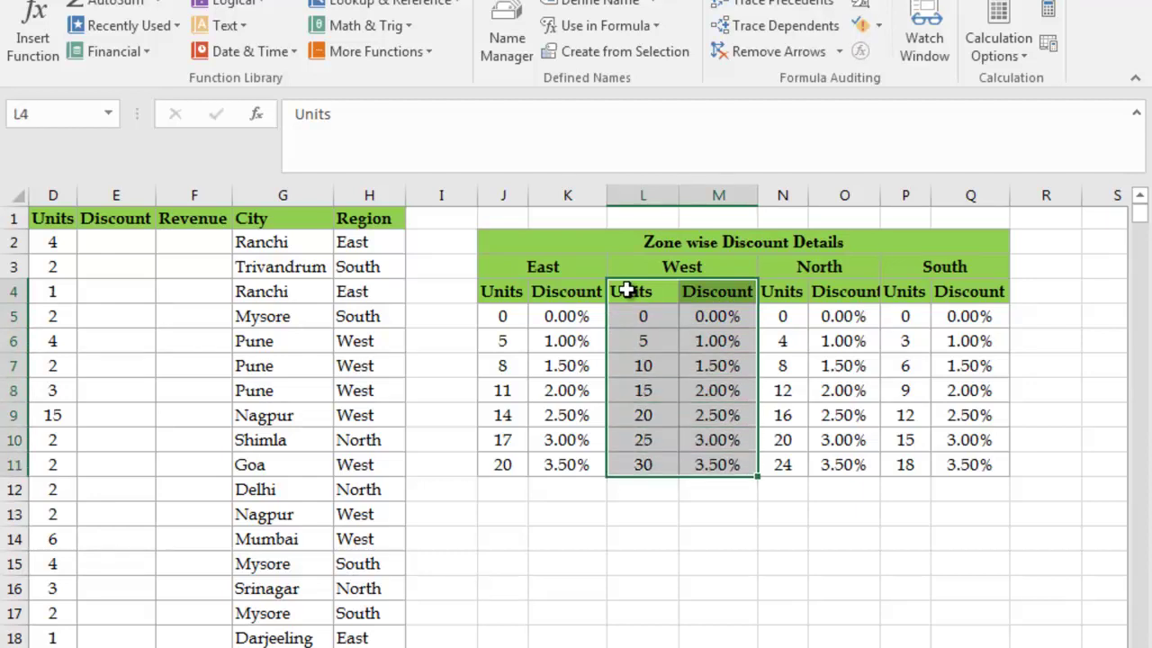
pyautogui.click(586, 5)
pyautogui.write('West')
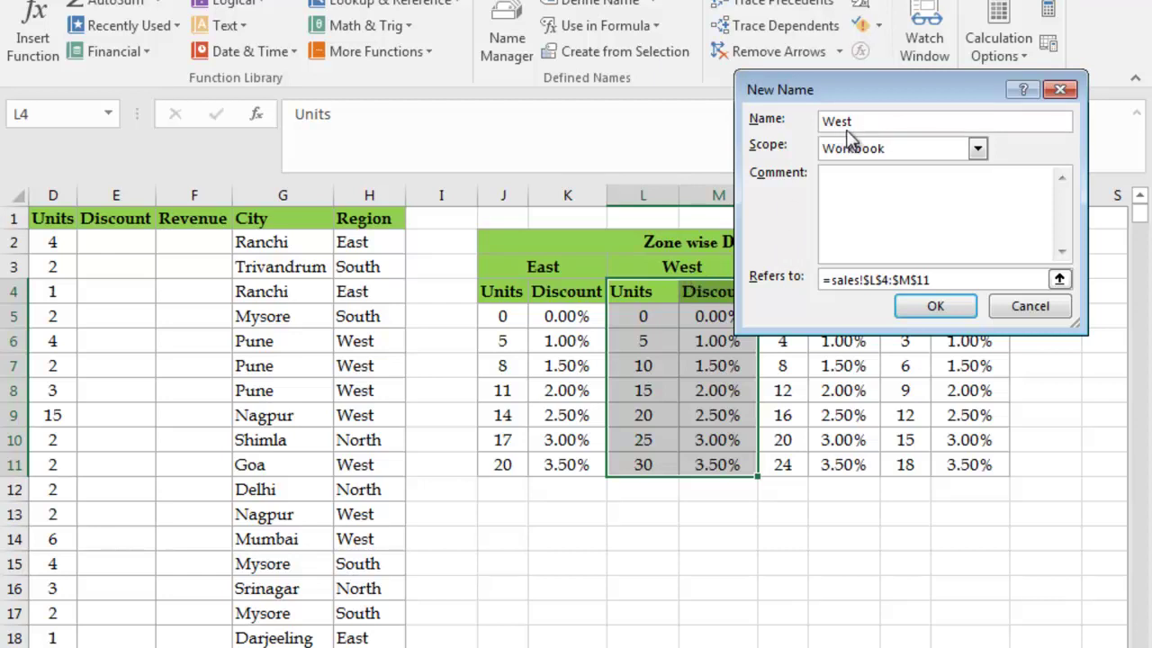
# Confirm the West name, then name the North zone's range N4:O11 as North
pyautogui.click(936, 308)
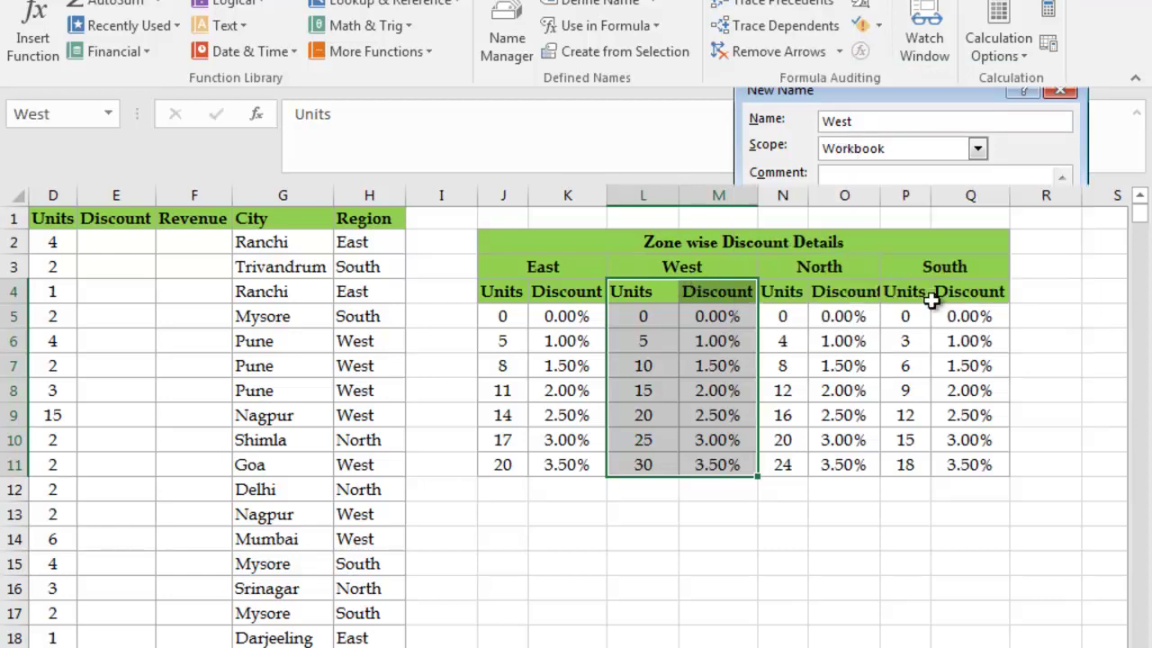
pyautogui.click(784, 291)
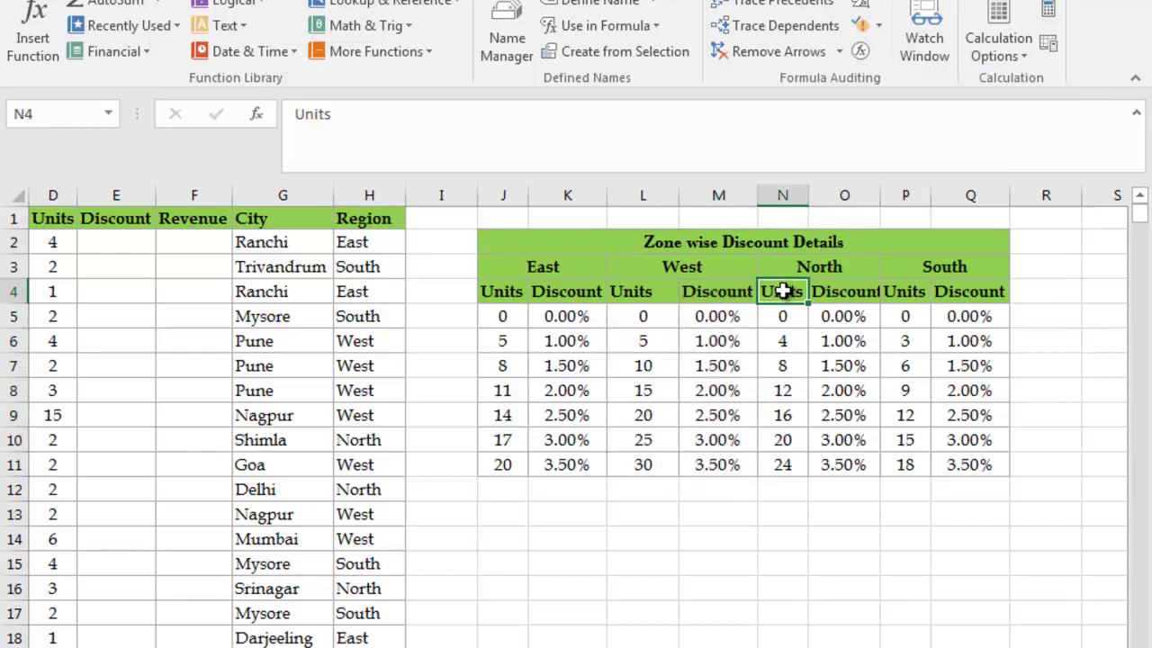
pyautogui.hotkey('shift', 'Right')
pyautogui.hotkey('shift', 'Down')
pyautogui.hotkey('shift', 'Down')
pyautogui.hotkey('shift', 'Down')
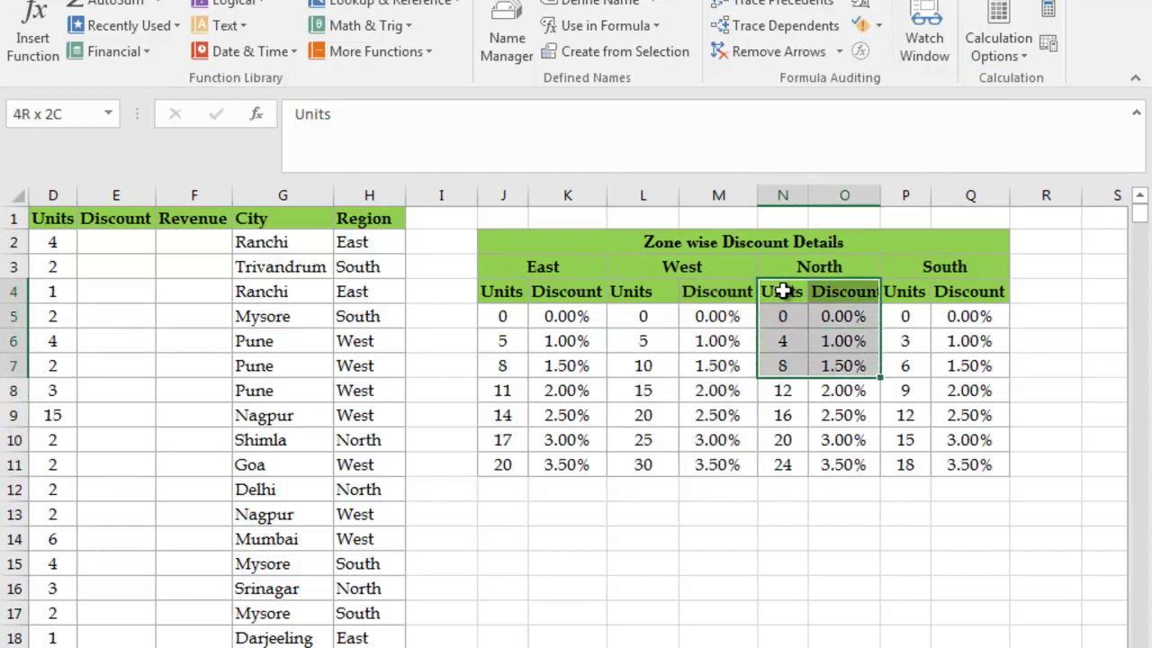
pyautogui.hotkey('shift', 'Down')
pyautogui.hotkey('shift', 'Down')
pyautogui.hotkey('shift', 'Down')
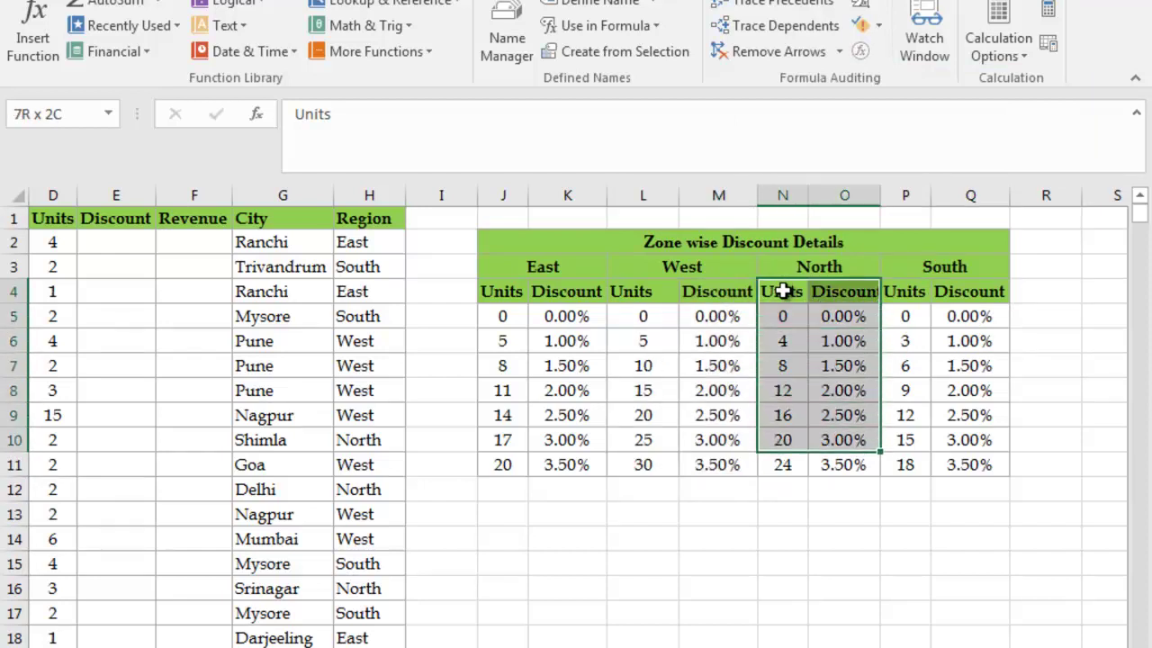
pyautogui.hotkey('shift', 'Down')
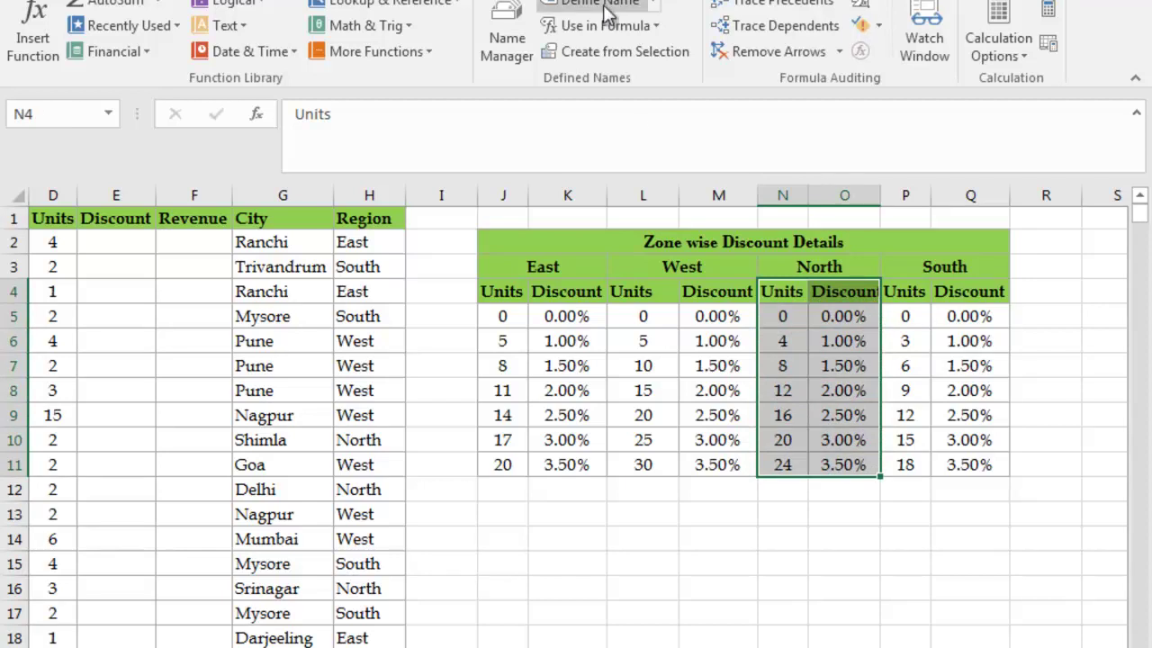
pyautogui.click(606, 7)
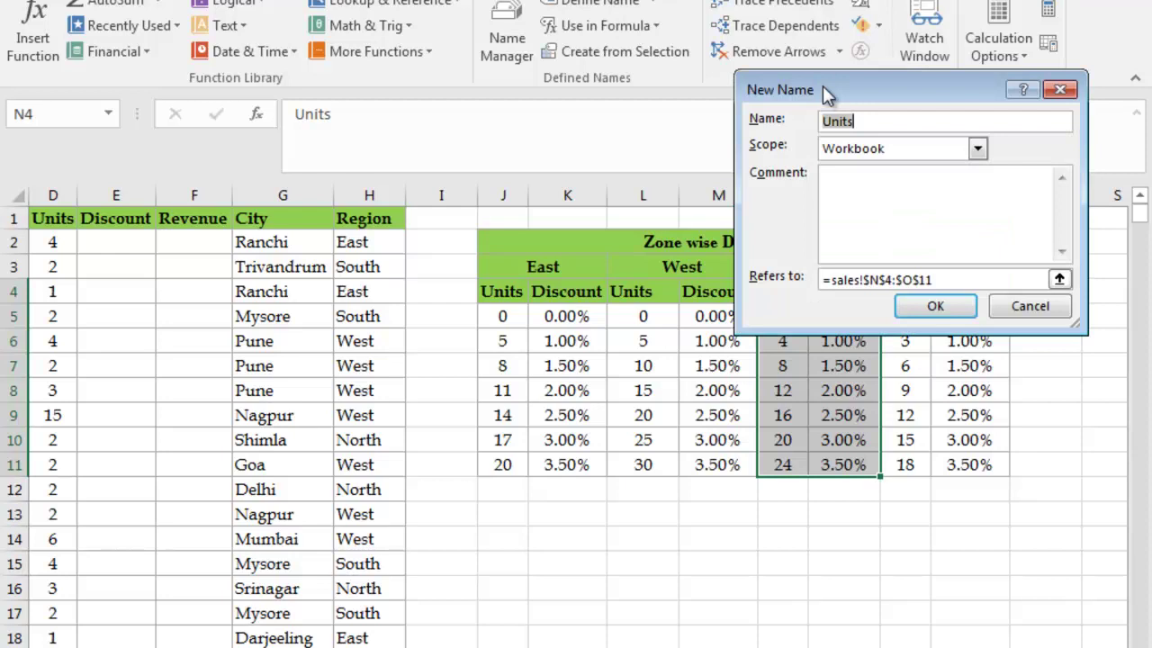
pyautogui.moveTo(823, 86); pyautogui.dragTo(471, 101)
pyautogui.write('North')
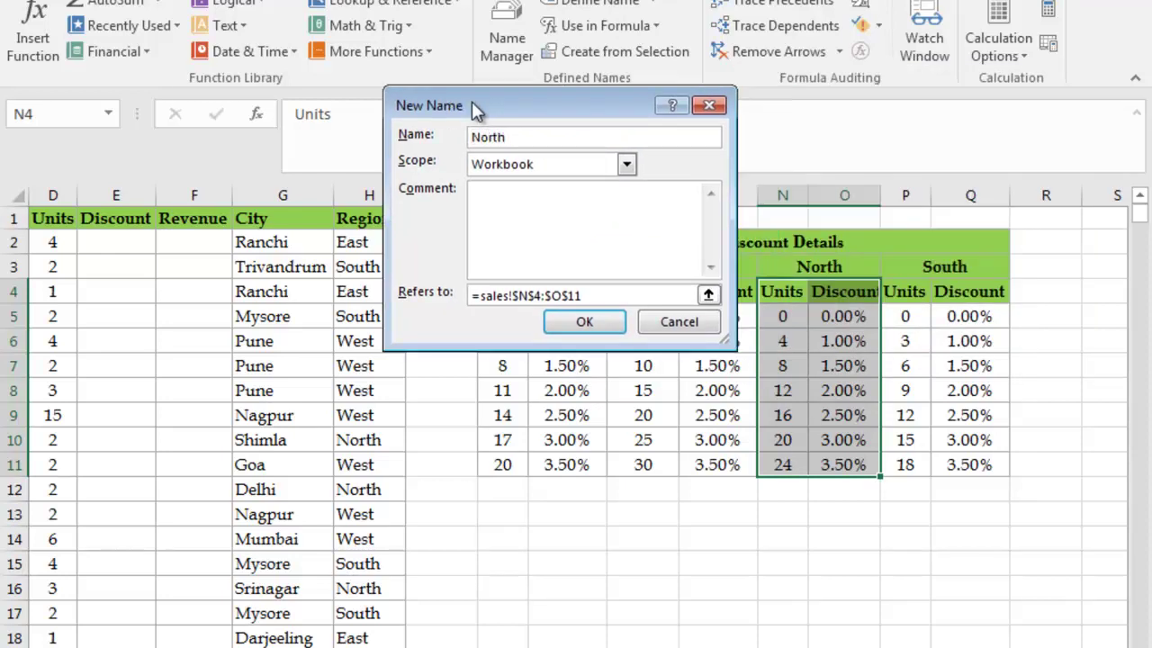
pyautogui.click(584, 322)
# Name the South zone's Units and Discount range P4:Q11 as South
pyautogui.click(906, 297)
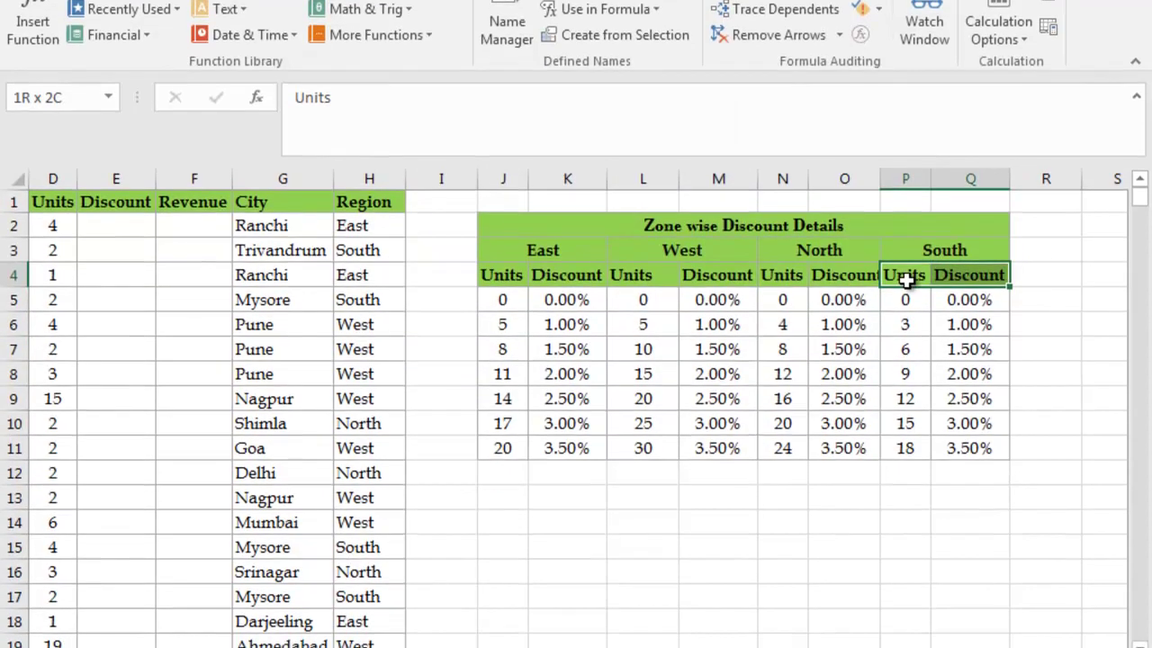
pyautogui.moveTo(906, 297); pyautogui.dragTo(906, 279)
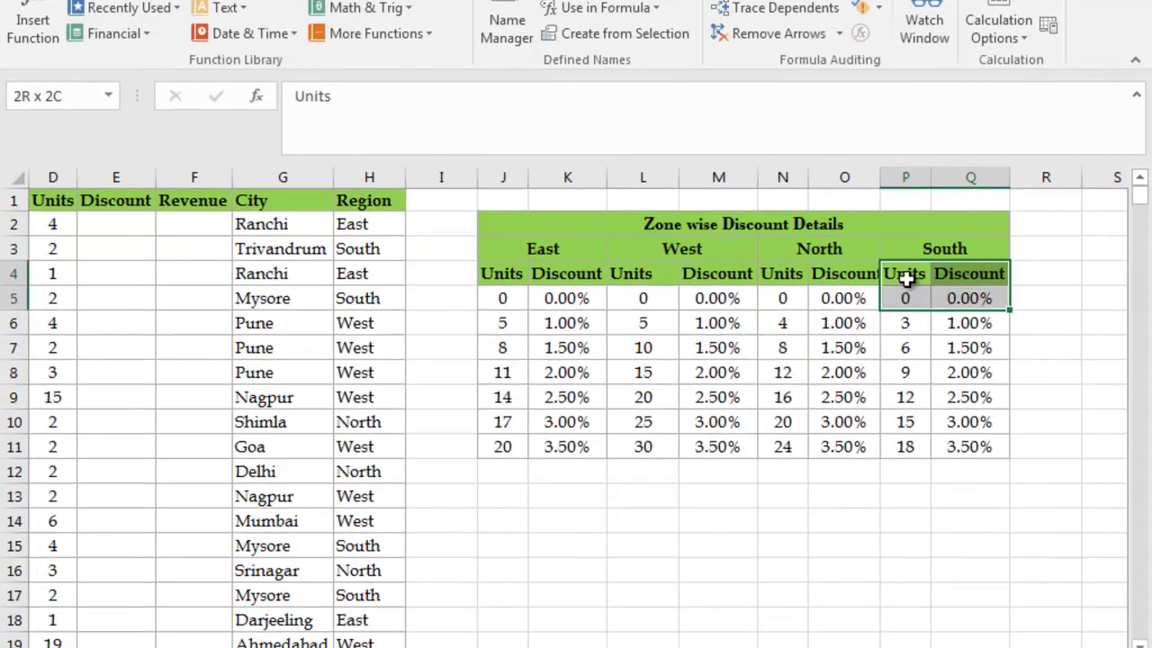
pyautogui.hotkey('shift', 'Down')
pyautogui.hotkey('shift', 'Down')
pyautogui.hotkey('shift', 'Down')
pyautogui.hotkey('shift', 'Down')
pyautogui.hotkey('shift', 'Down')
pyautogui.hotkey('shift', 'Down')
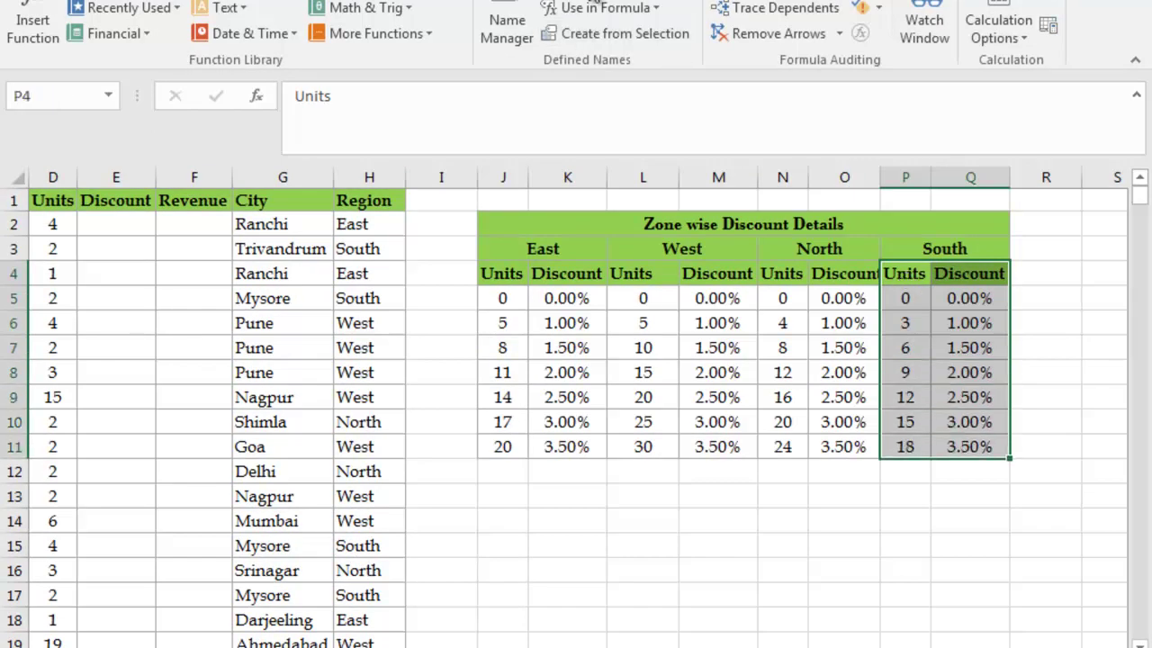
pyautogui.click(594, 2)
pyautogui.write('South')
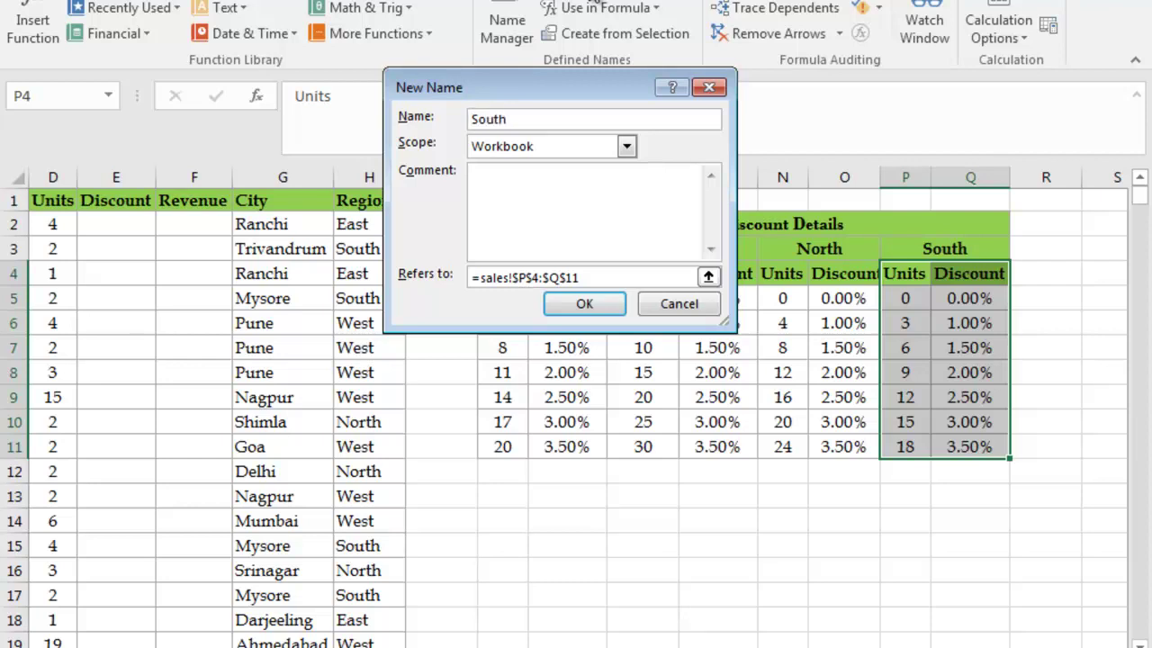
pyautogui.click(576, 305)
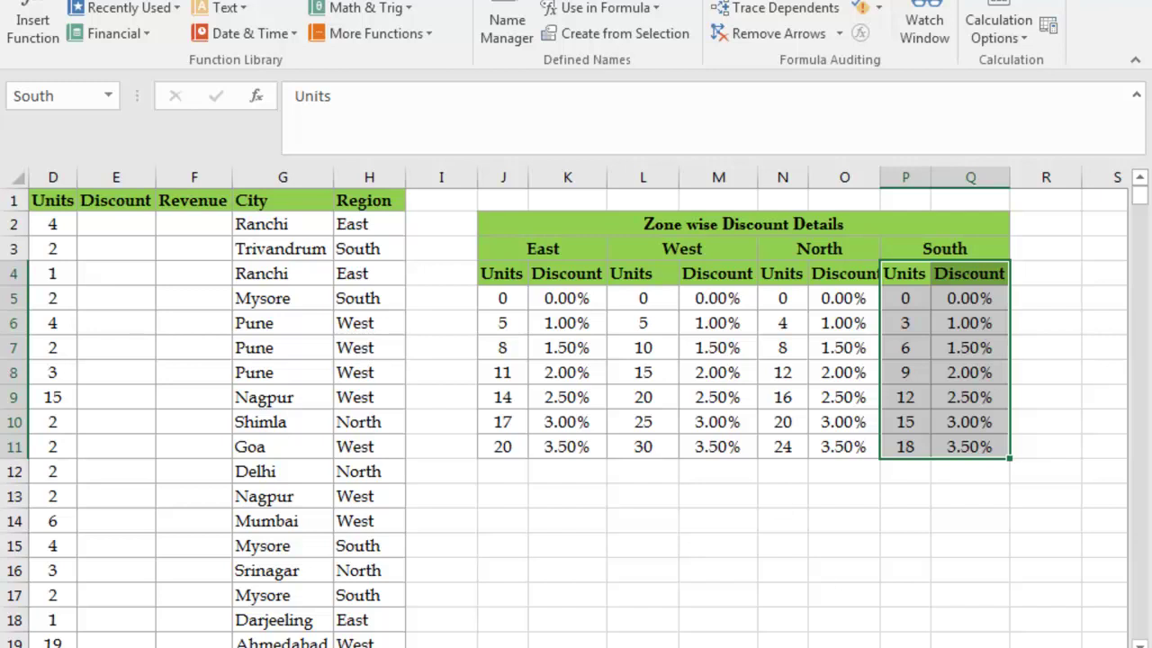
pyautogui.hscroll(-2, 576, 405)
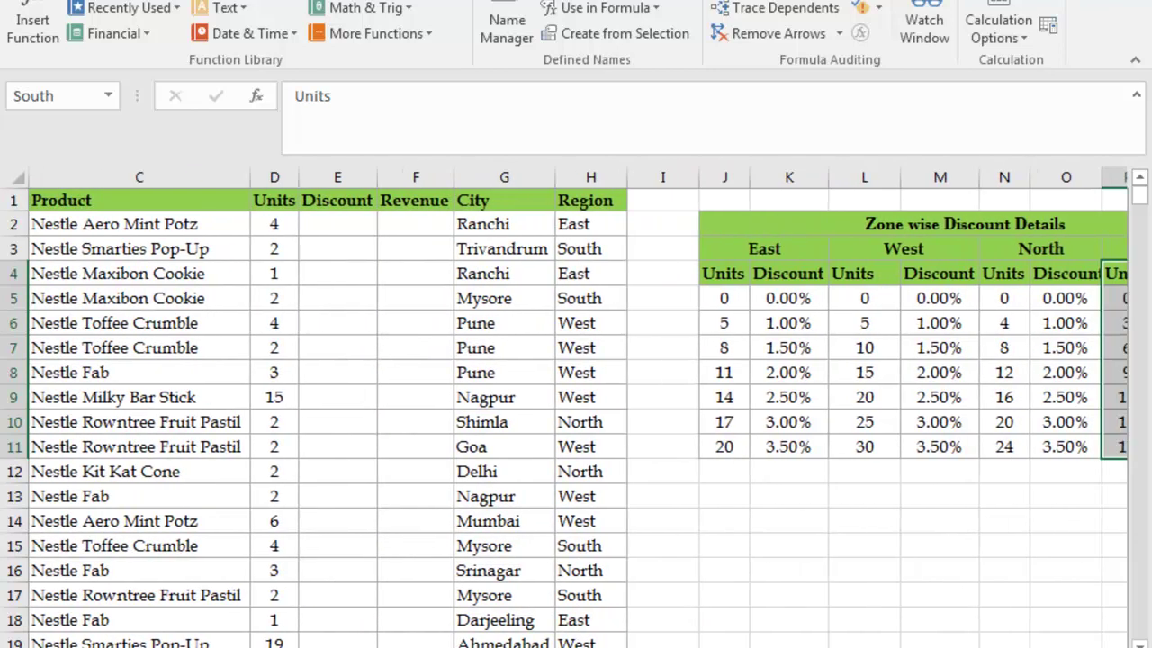
# Begin a VLOOKUP in Discount cell E2, then cancel the unfinished formula
pyautogui.click(342, 221)
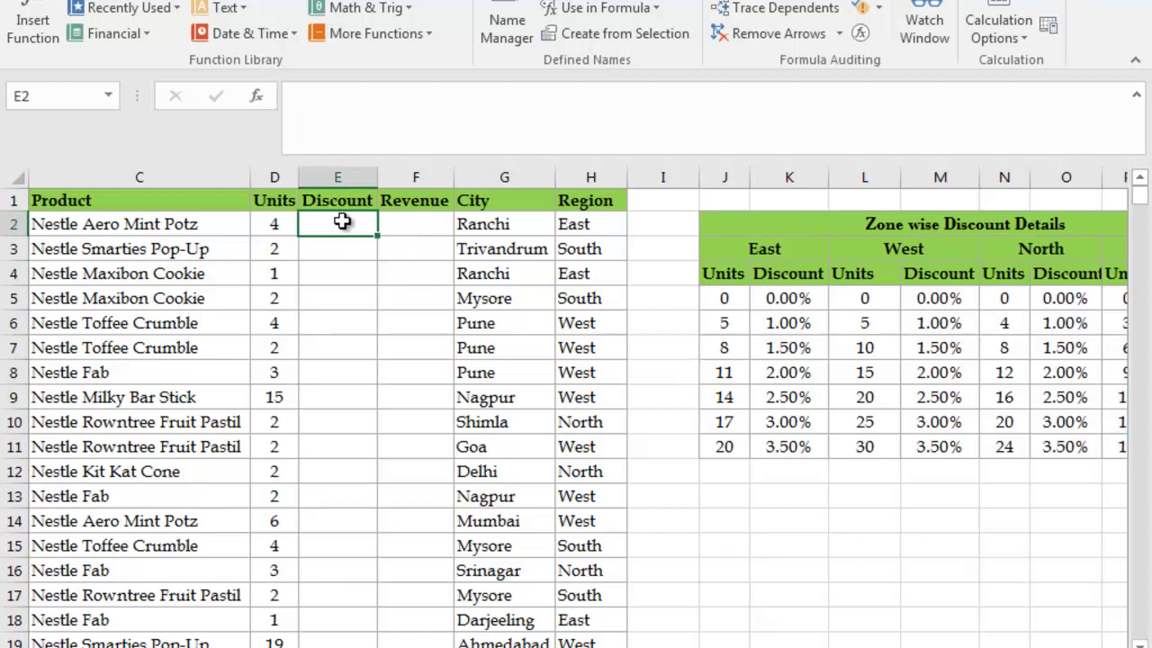
pyautogui.write('=')
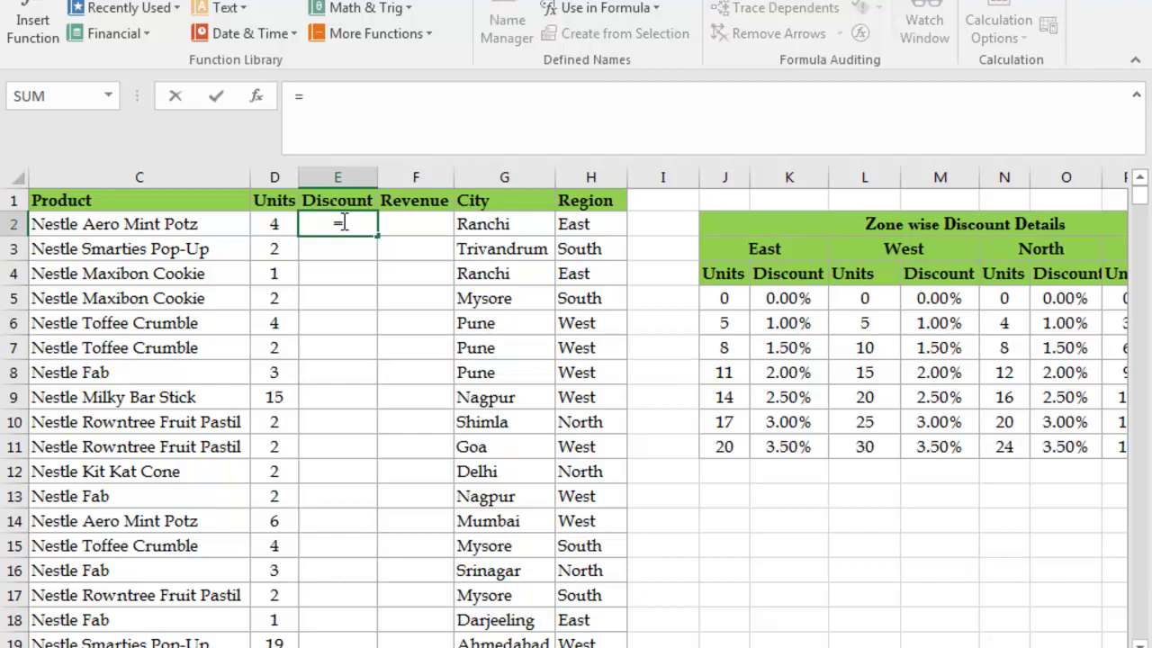
pyautogui.write('vl')
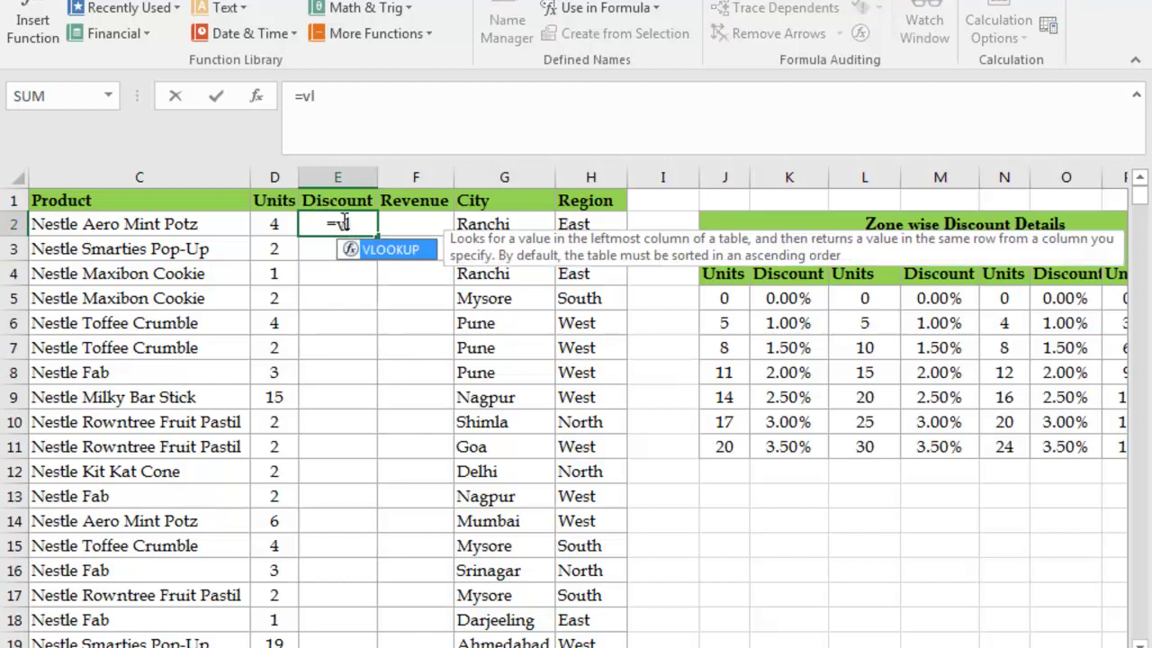
pyautogui.press('Tab')
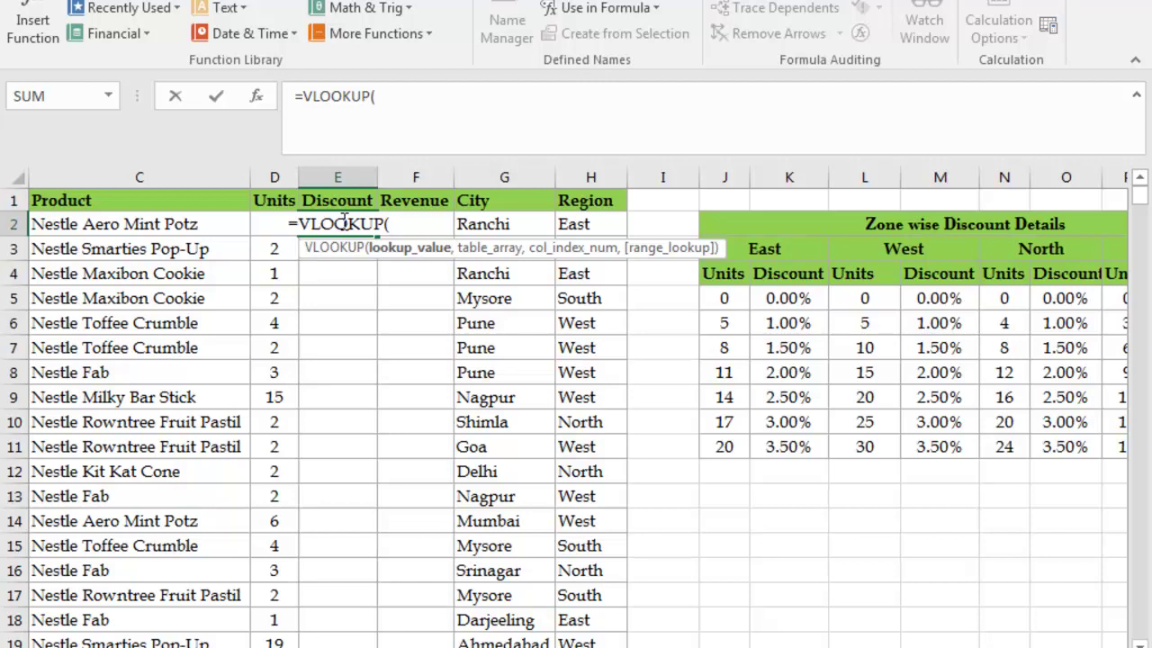
pyautogui.press('Escape')
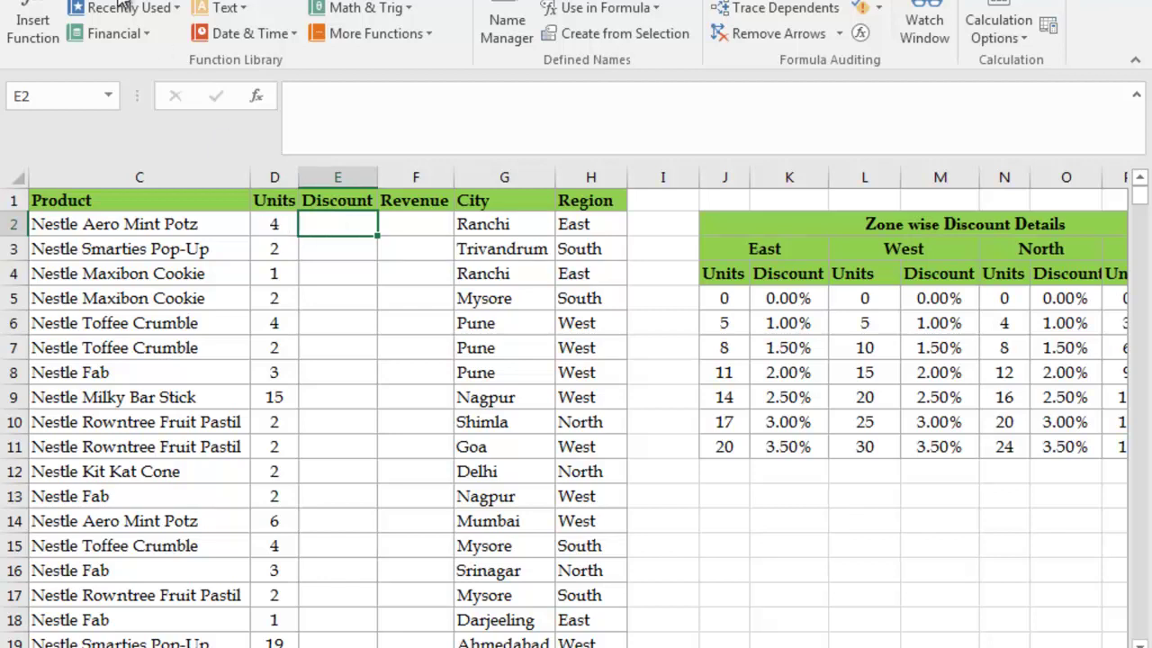
pyautogui.hotkey('alt', 'h')
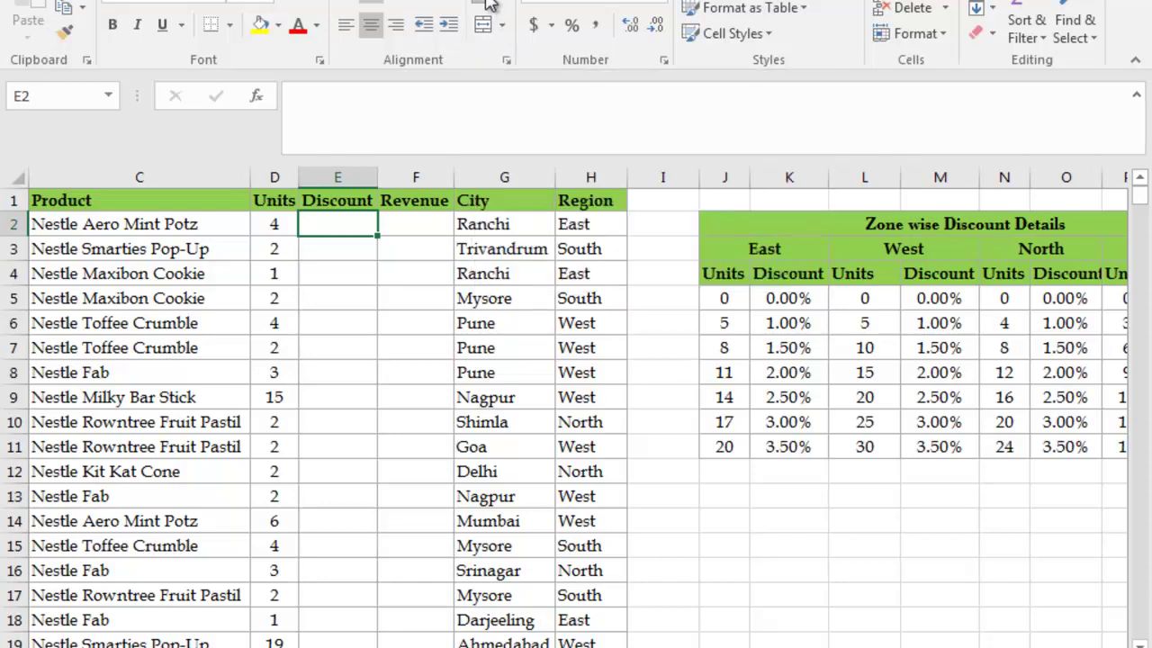
# Re-enter the VLOOKUP in E2 with D2 as lookup value, giving '=VLOOKUP(D2,'
pyautogui.write('=')
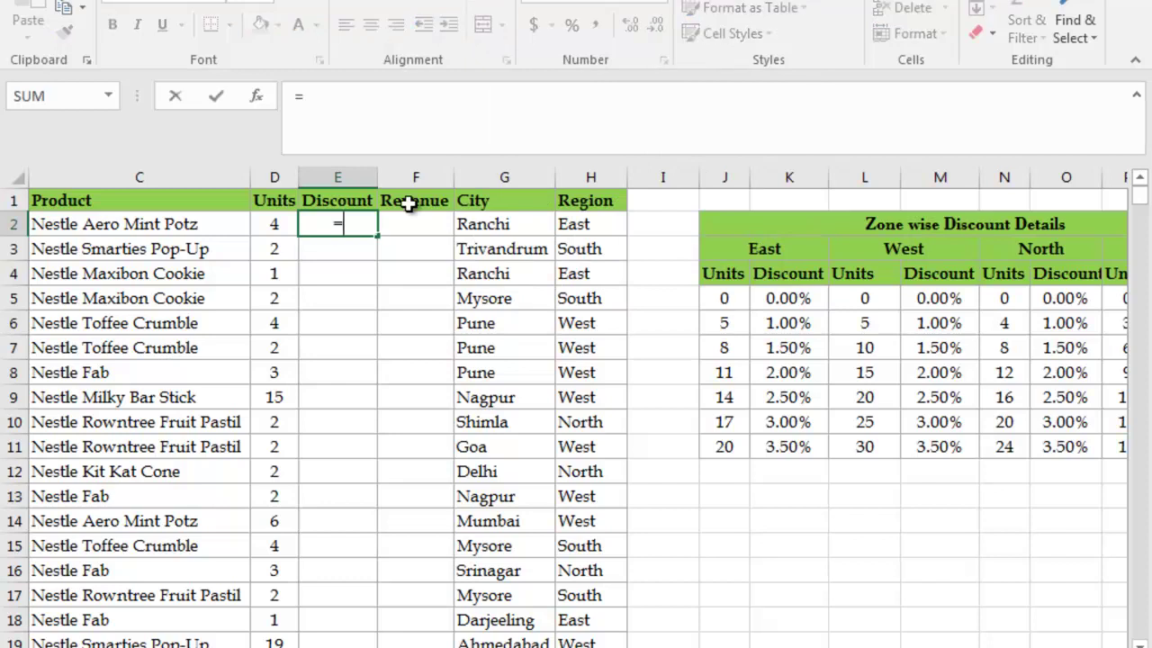
pyautogui.write('vl')
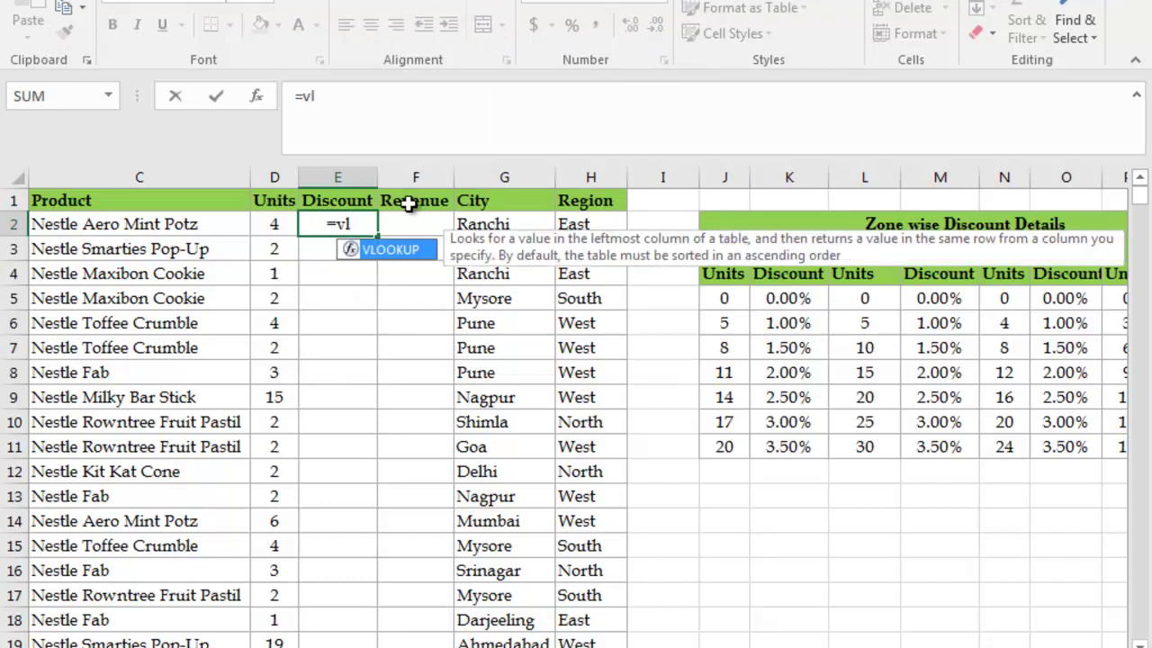
pyautogui.press('Tab')
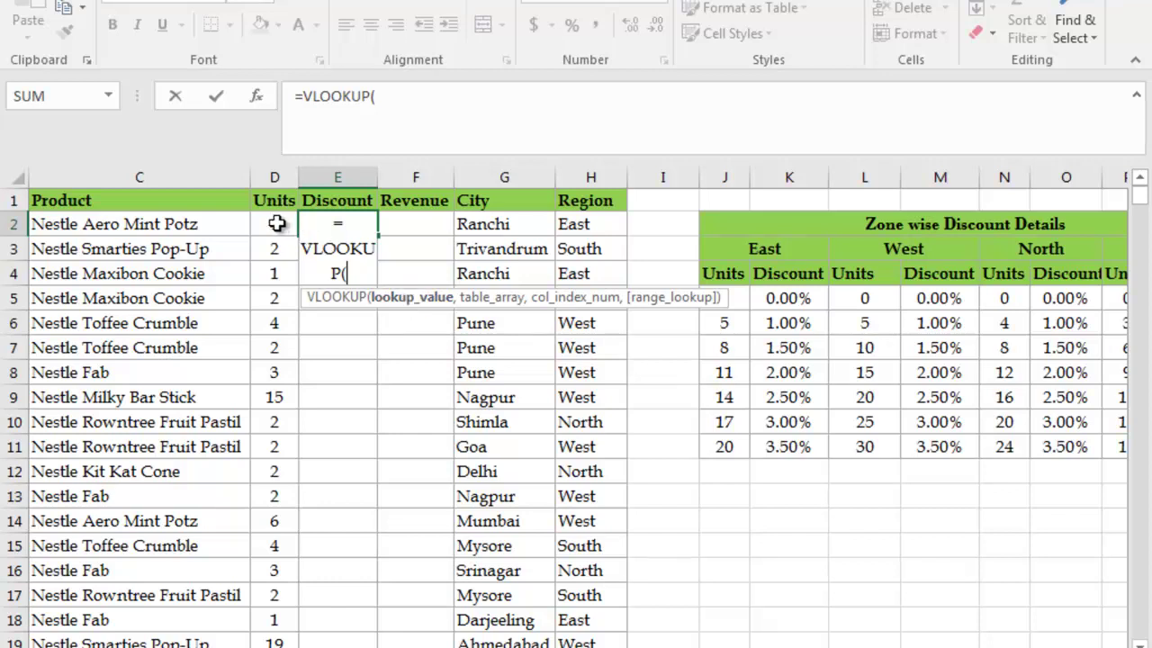
pyautogui.click(278, 223)
pyautogui.write(',indirect(')
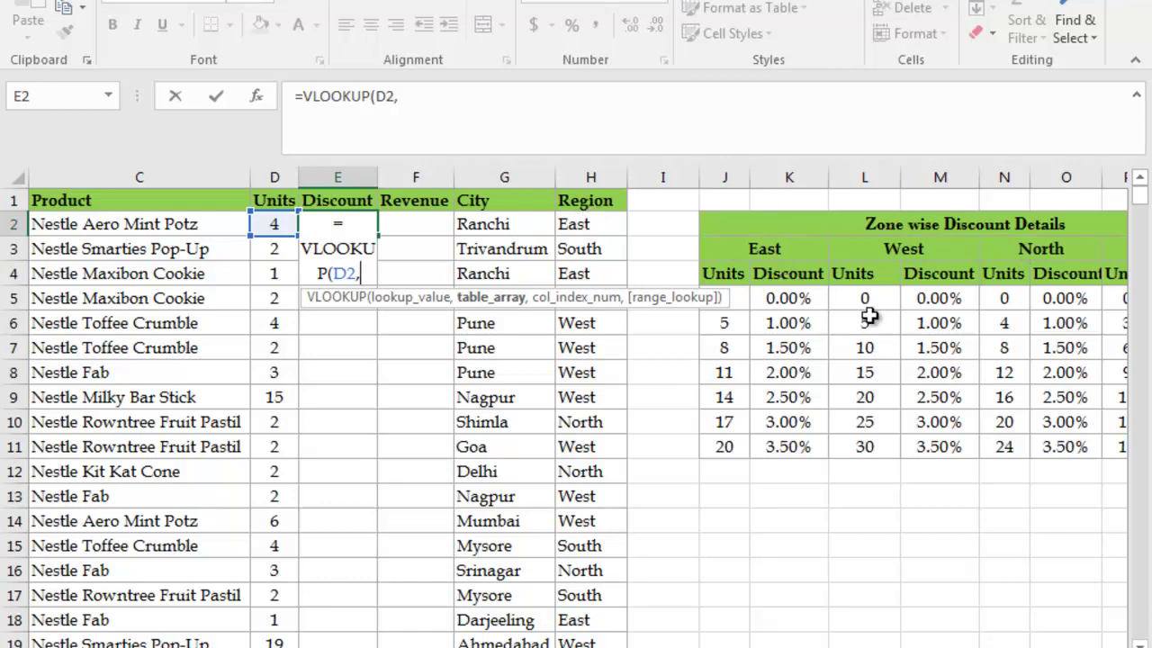
# Complete E2's formula as =VLOOKUP(D2,INDIRECT(H2),2,1) and commit it
pyautogui.write('ind')
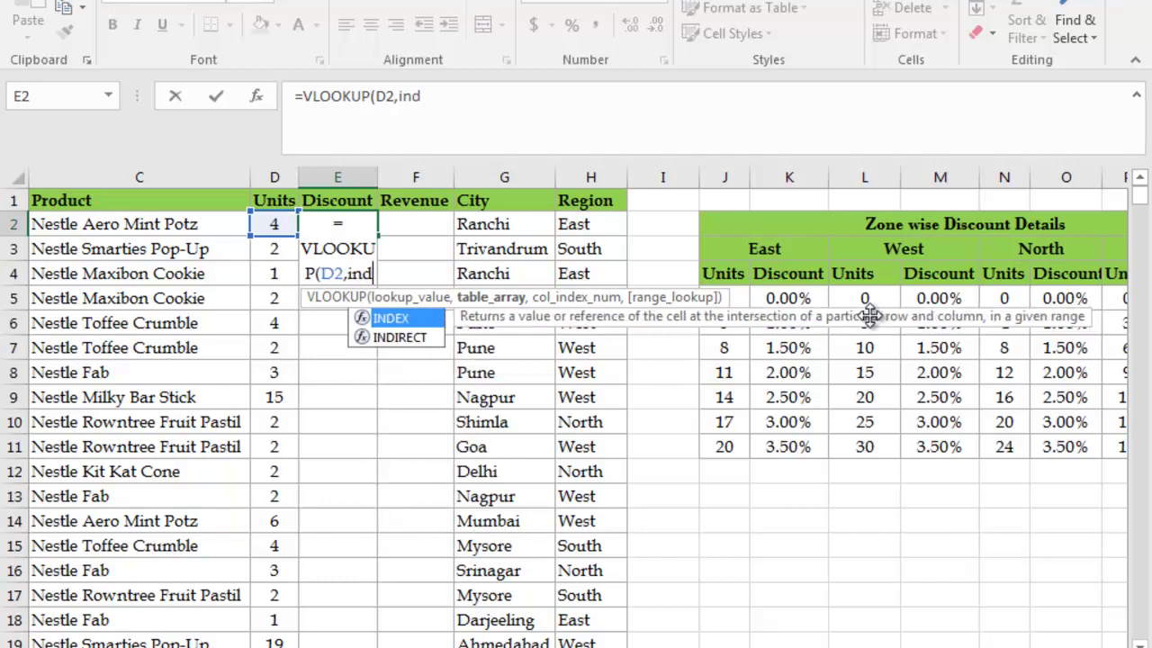
pyautogui.write('irect')
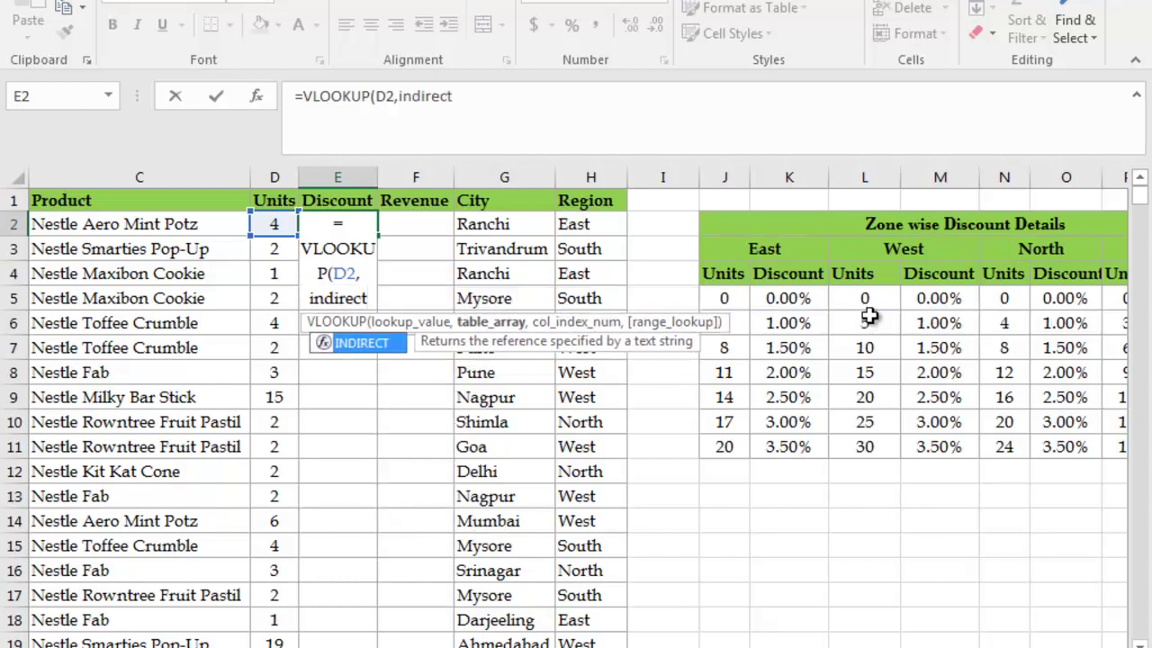
pyautogui.write('(')
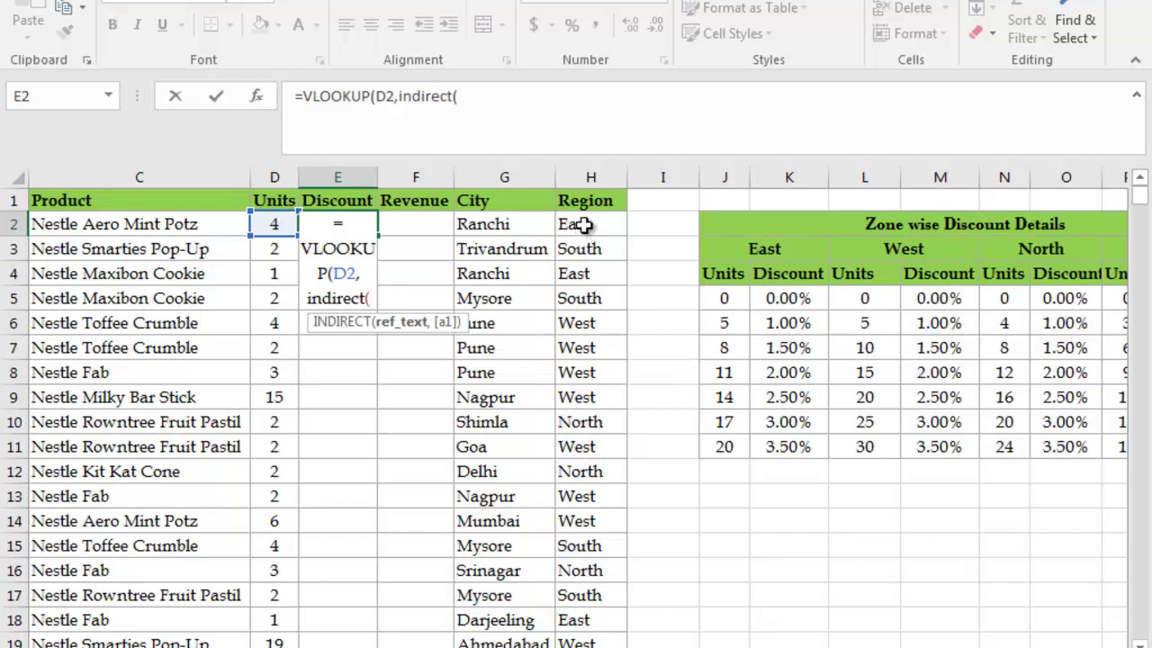
pyautogui.click(585, 225)
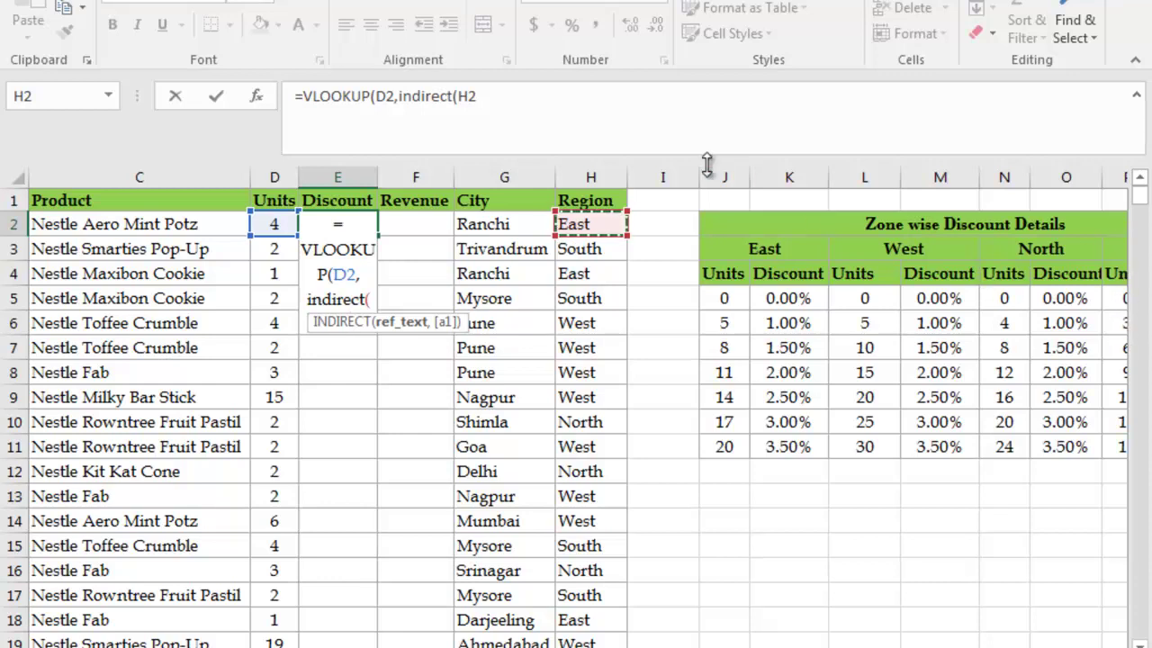
pyautogui.write('),')
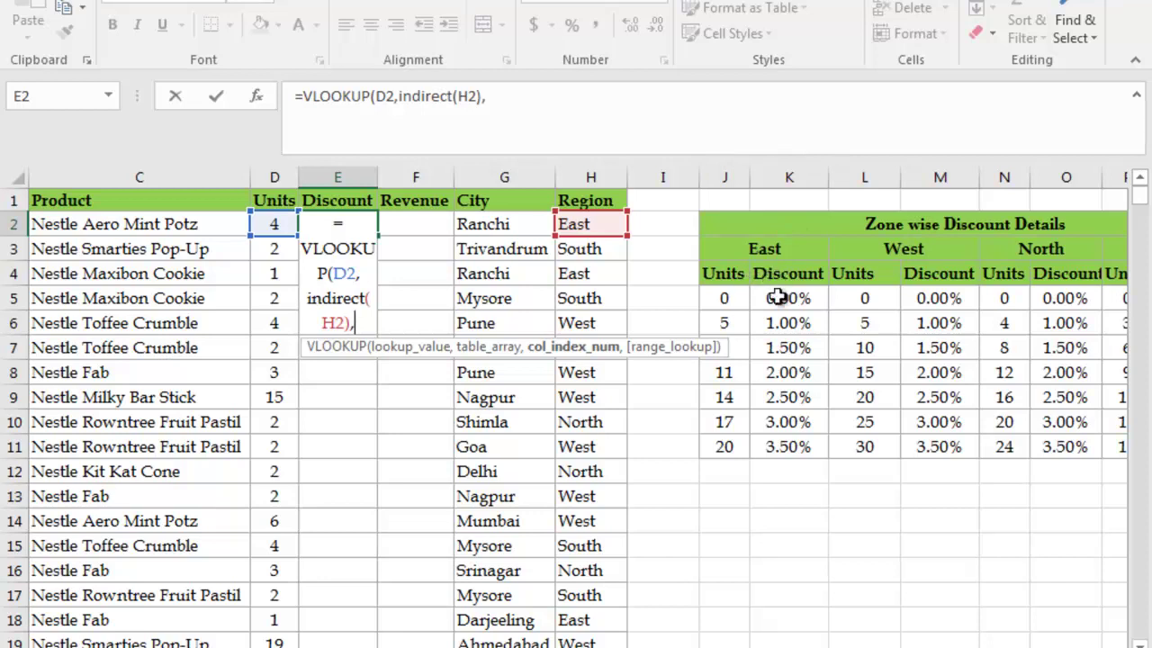
pyautogui.write('2,')
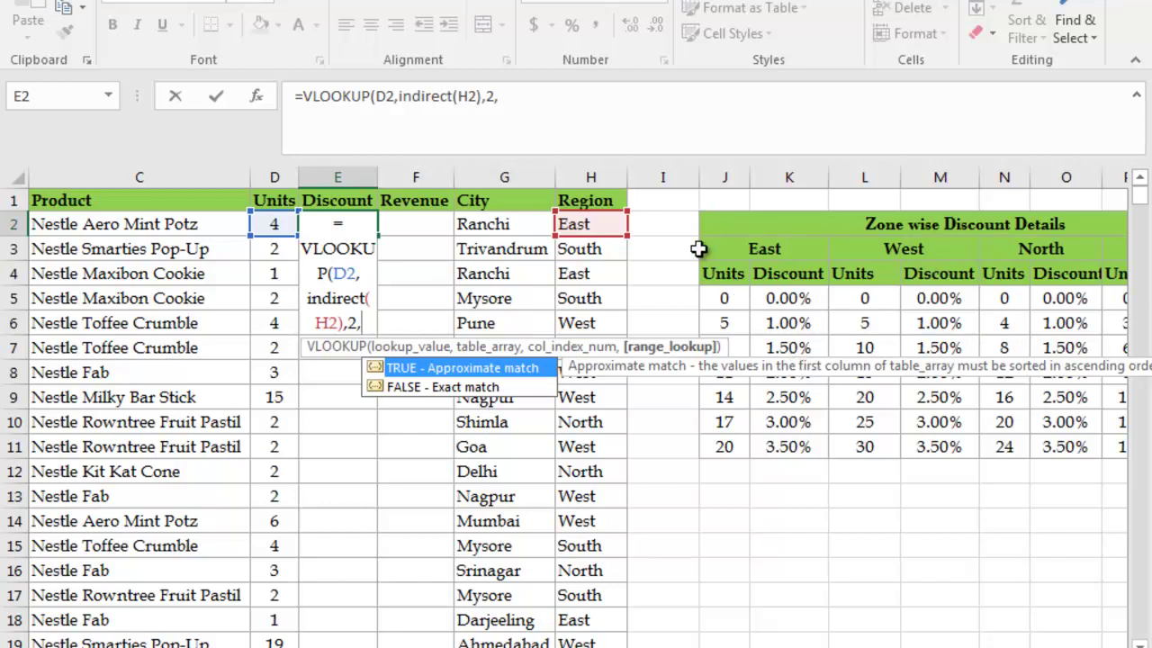
pyautogui.write('1')
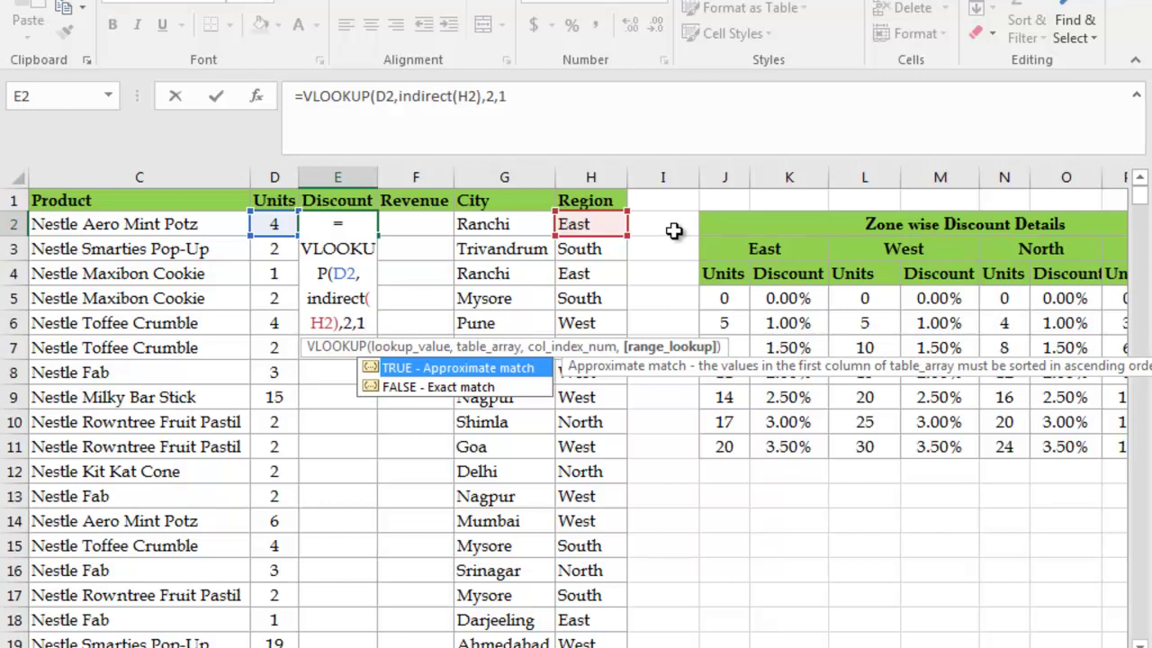
pyautogui.write(')')
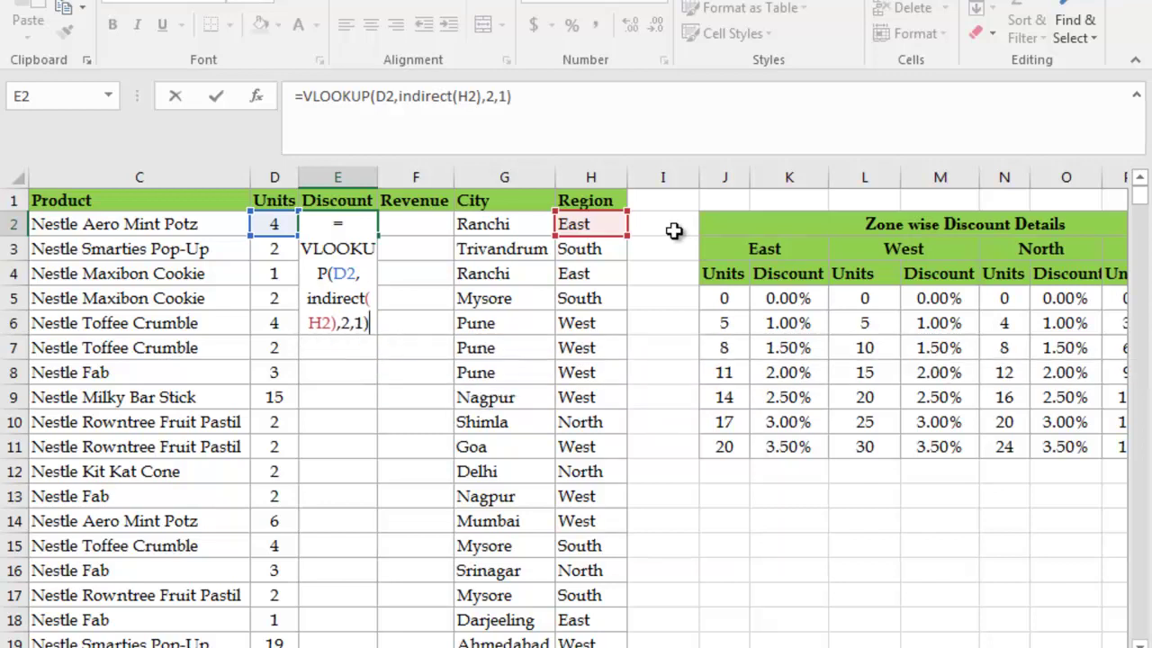
pyautogui.press('Return')
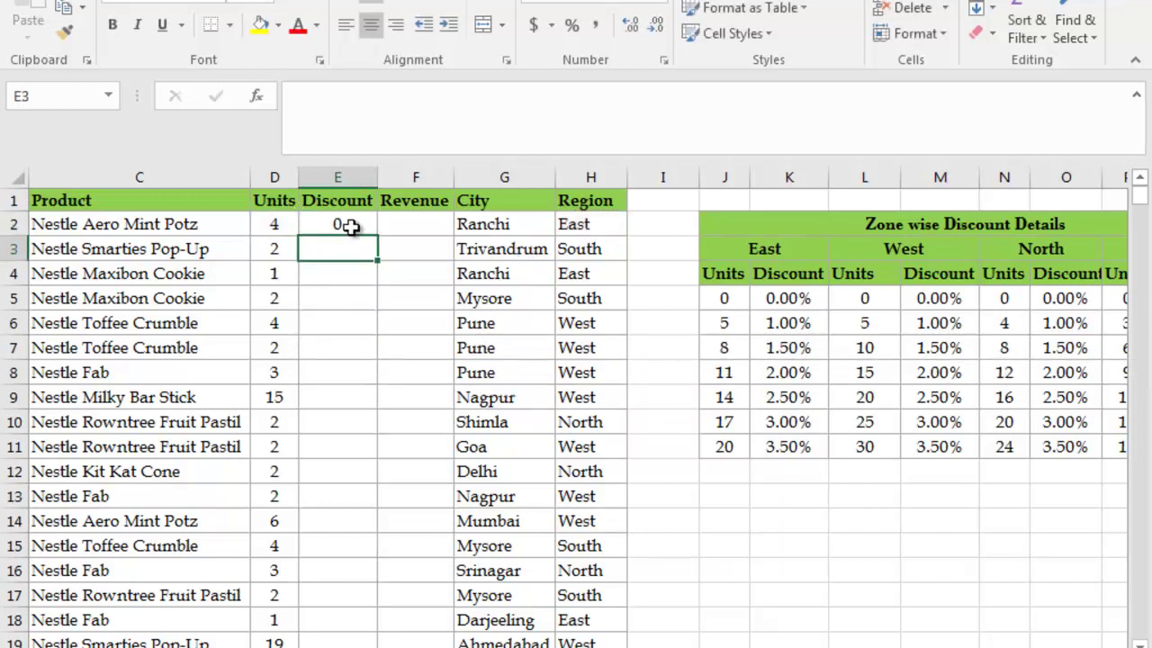
# Copy E2's discount lookup down column E and apply Percent Style
pyautogui.click(347, 227)
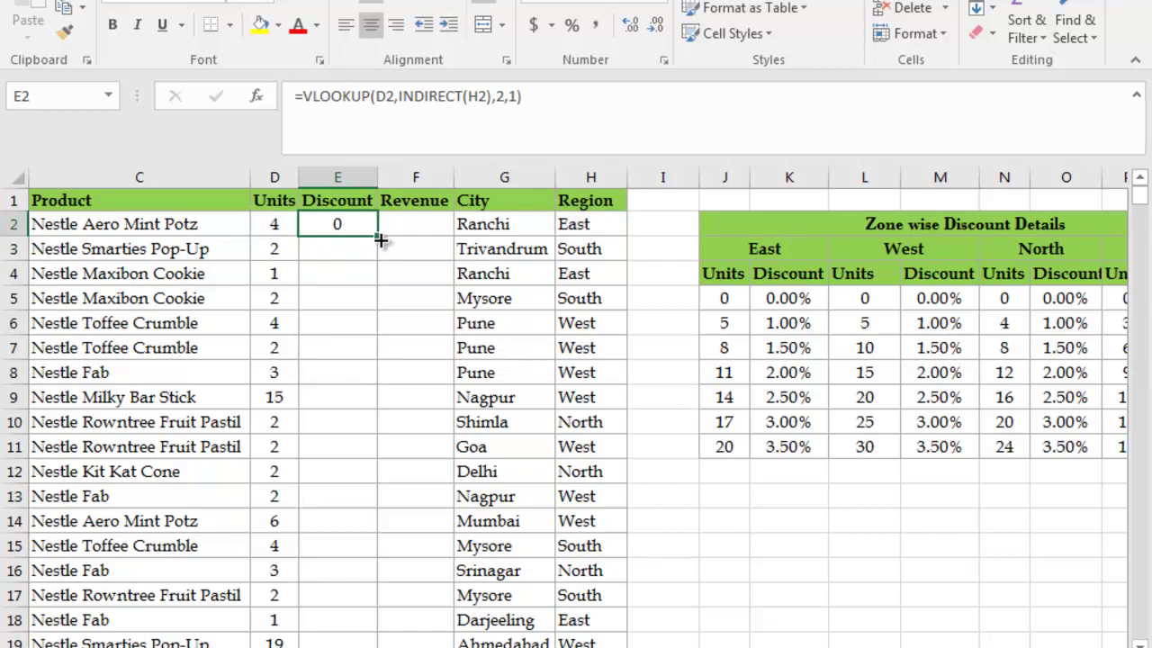
pyautogui.doubleClick(382, 236)
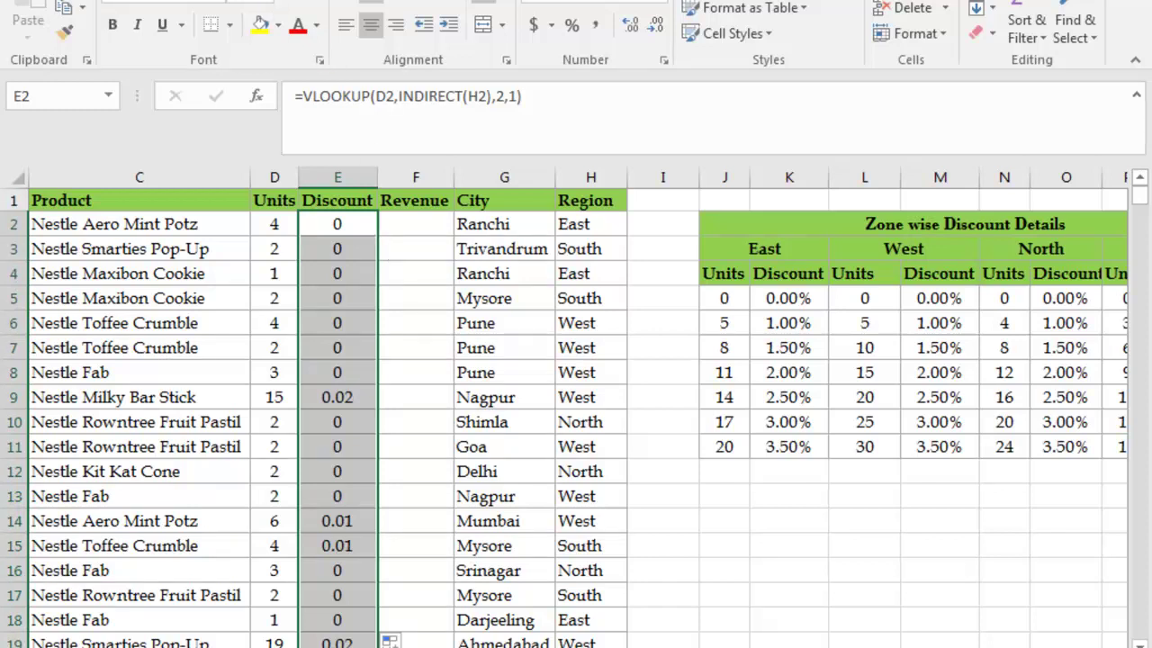
pyautogui.click(574, 27)
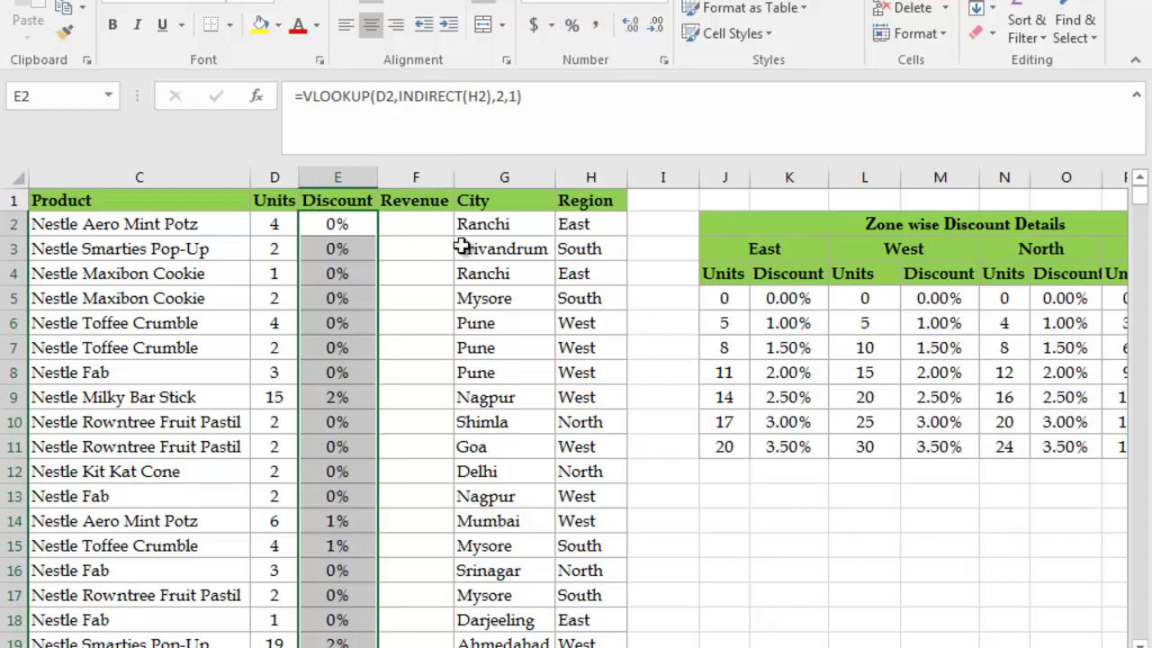
pyautogui.click(419, 222)
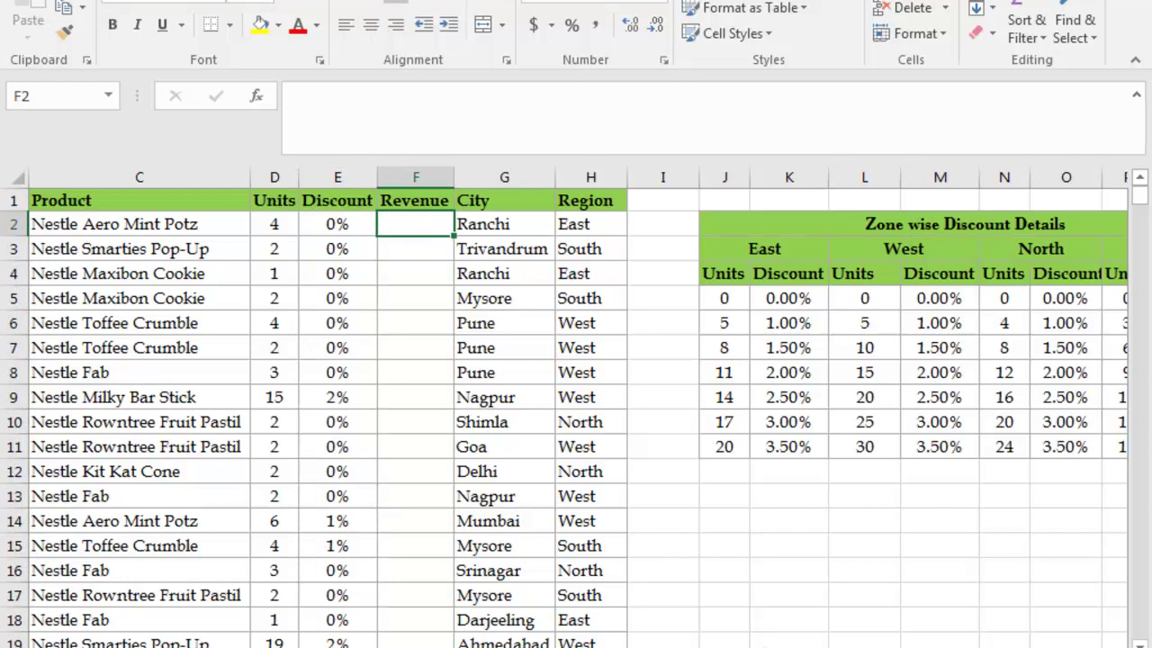
# Scroll back and review the units in D2 and the discount formula in E2
pyautogui.hscroll(-2, 662, 602)
pyautogui.hscroll(-2, 662, 602)
pyautogui.hscroll(-2, 661, 602)
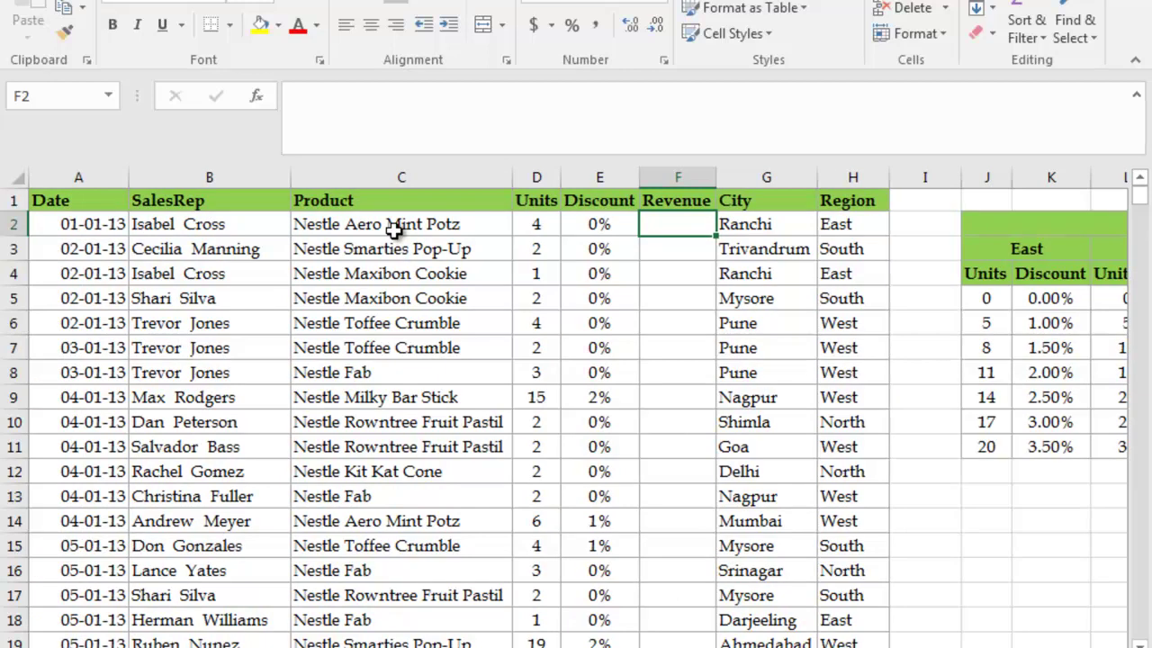
pyautogui.click(540, 228)
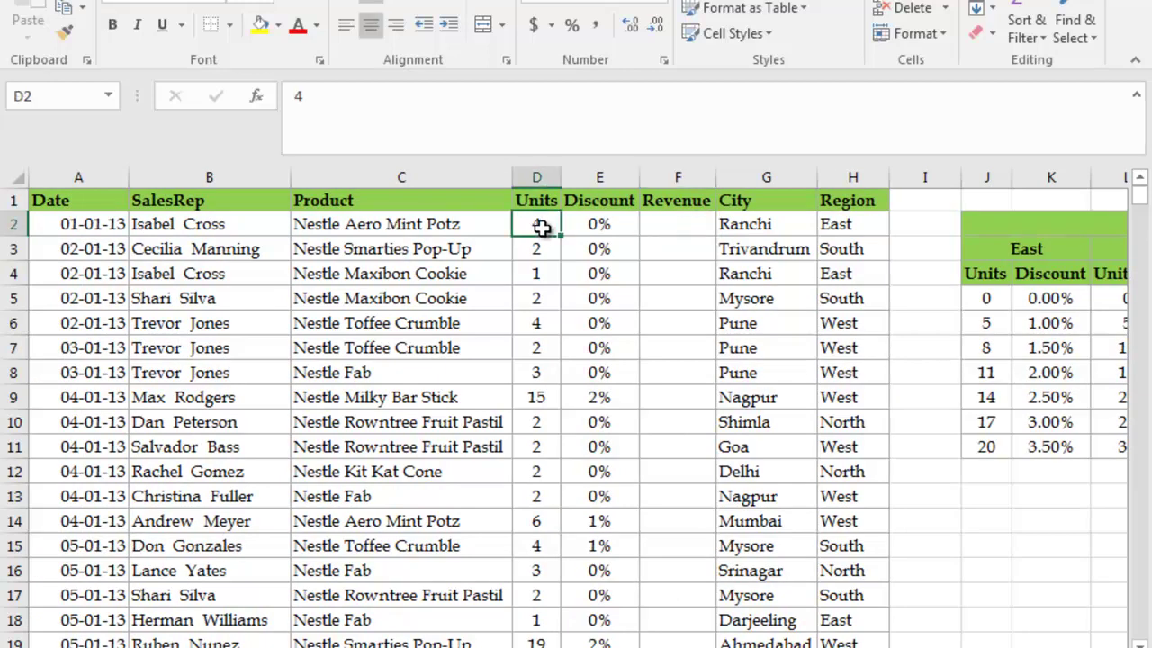
pyautogui.click(592, 226)
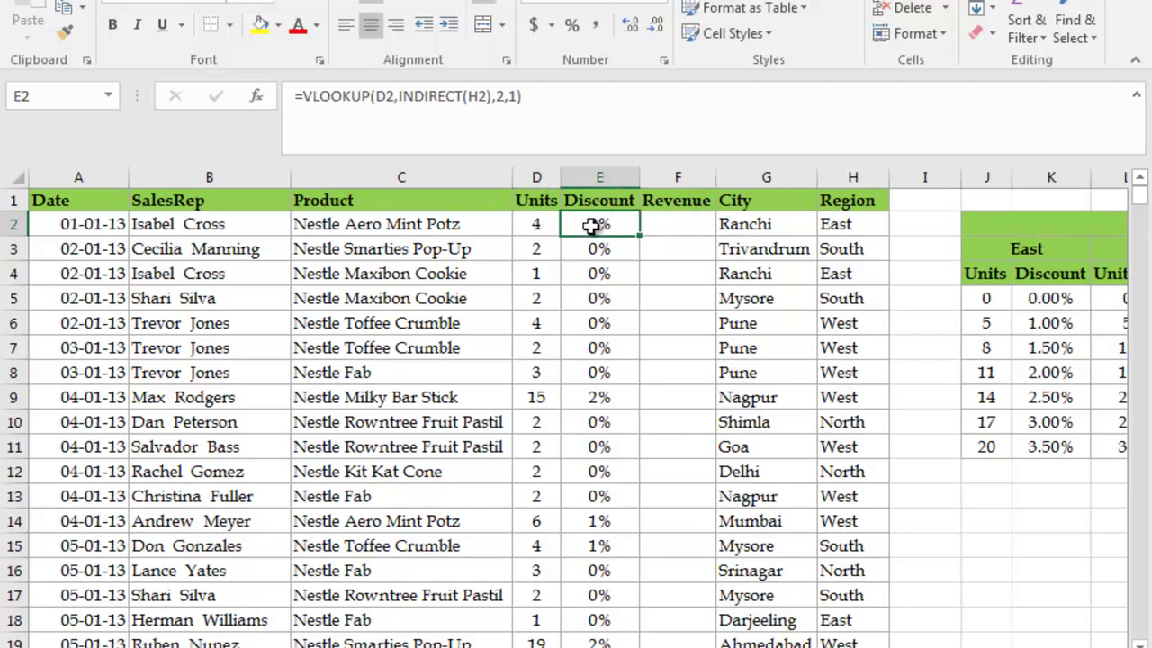
pyautogui.click(676, 228)
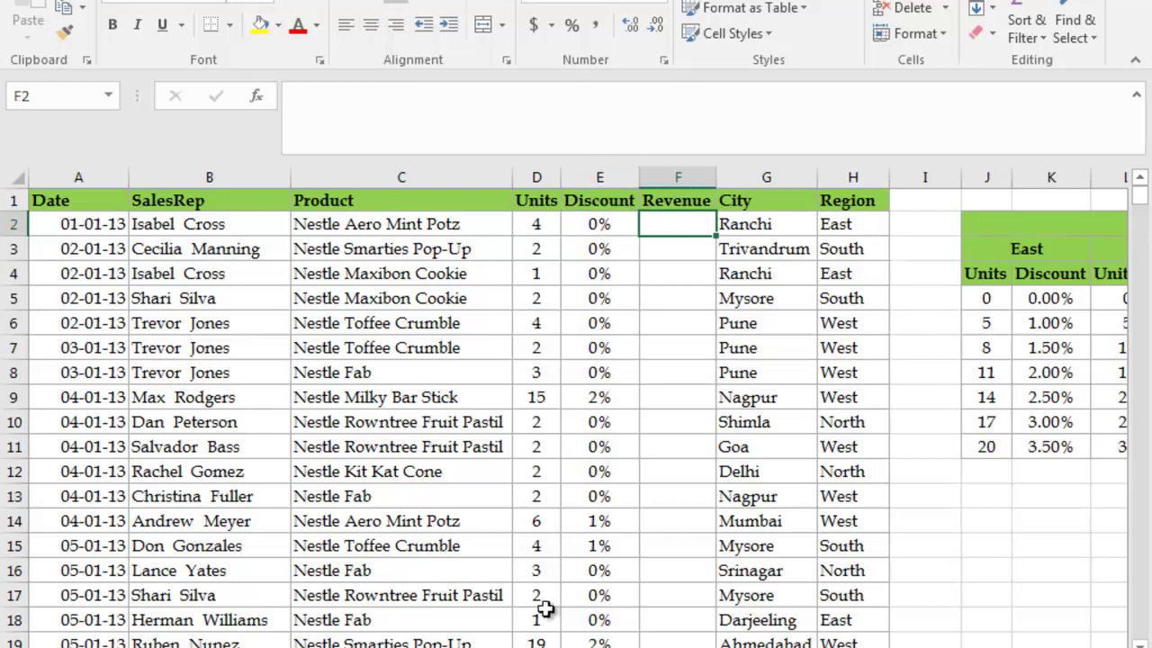
# Widen column A on the price sheet so full product names are visible
pyautogui.hotkey('ctrl', 'pagedown')
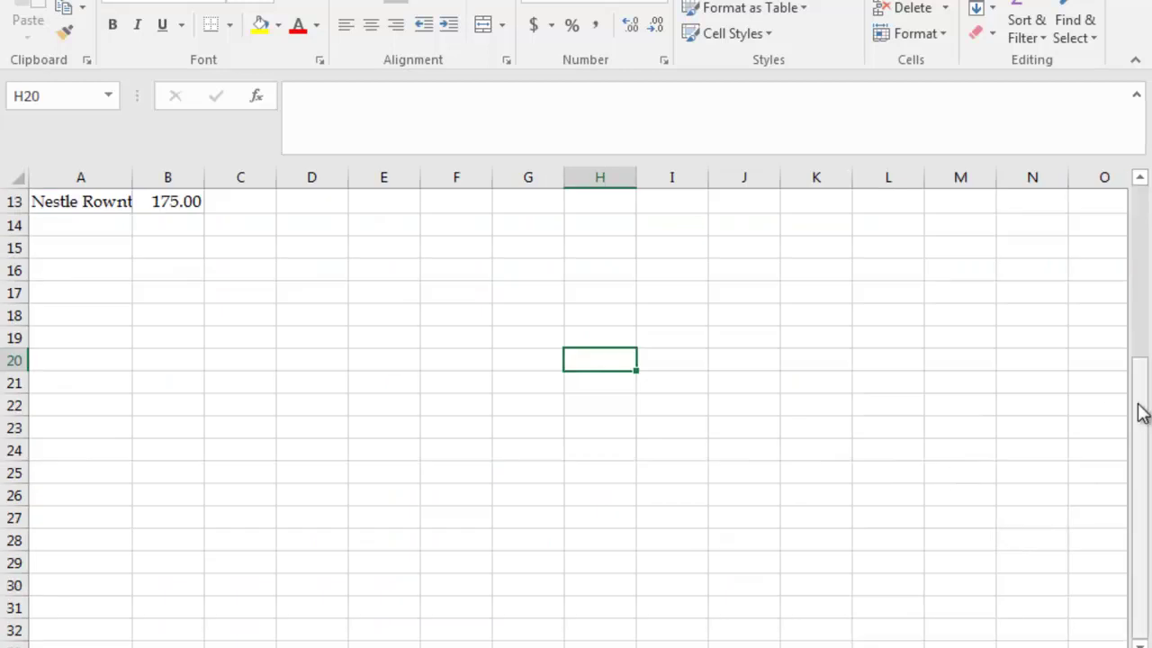
pyautogui.moveTo(1141, 412); pyautogui.dragTo(1145, 189)
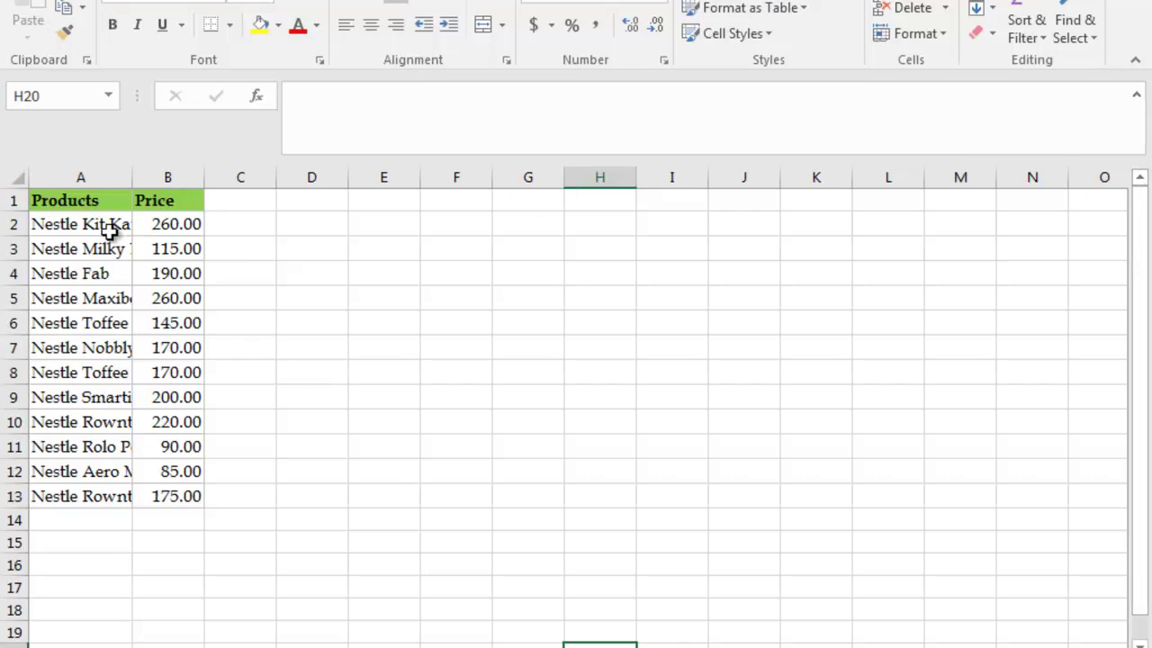
pyautogui.moveTo(132, 177); pyautogui.dragTo(227, 178)
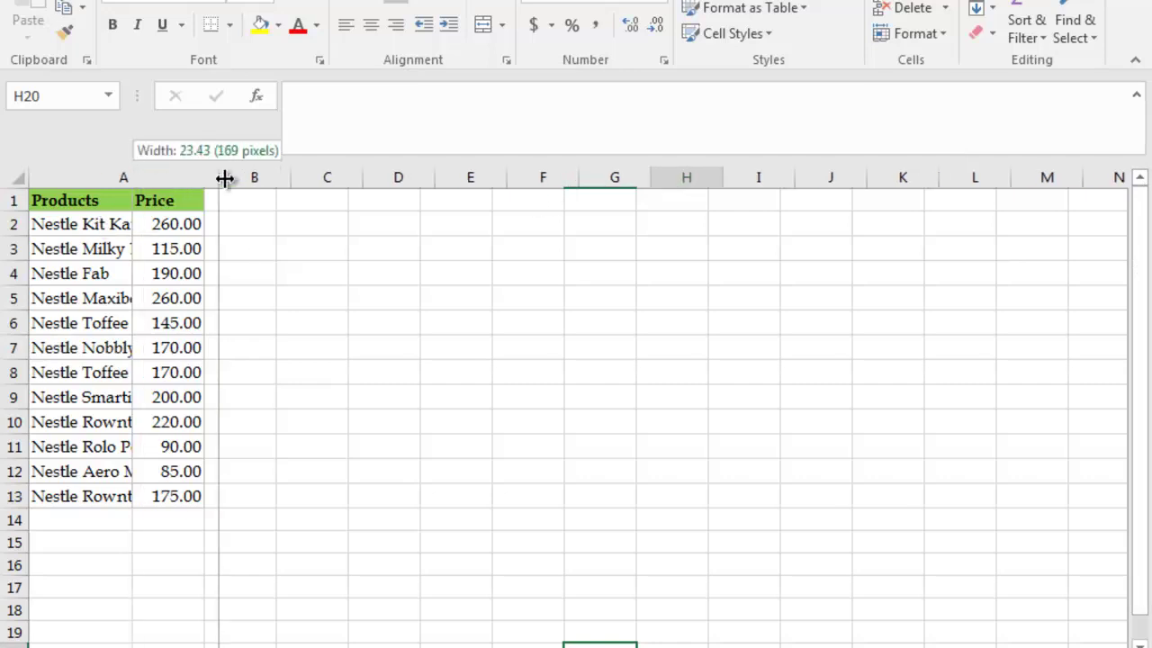
pyautogui.click(248, 218)
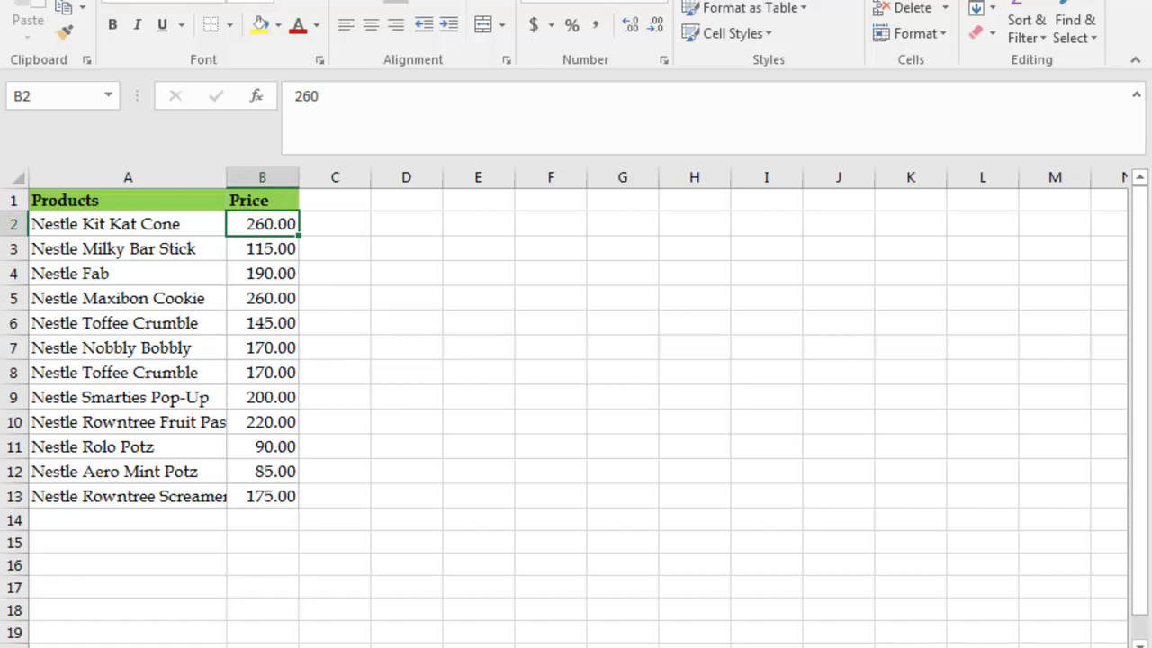
pyautogui.hotkey('ctrl', 'pageup')
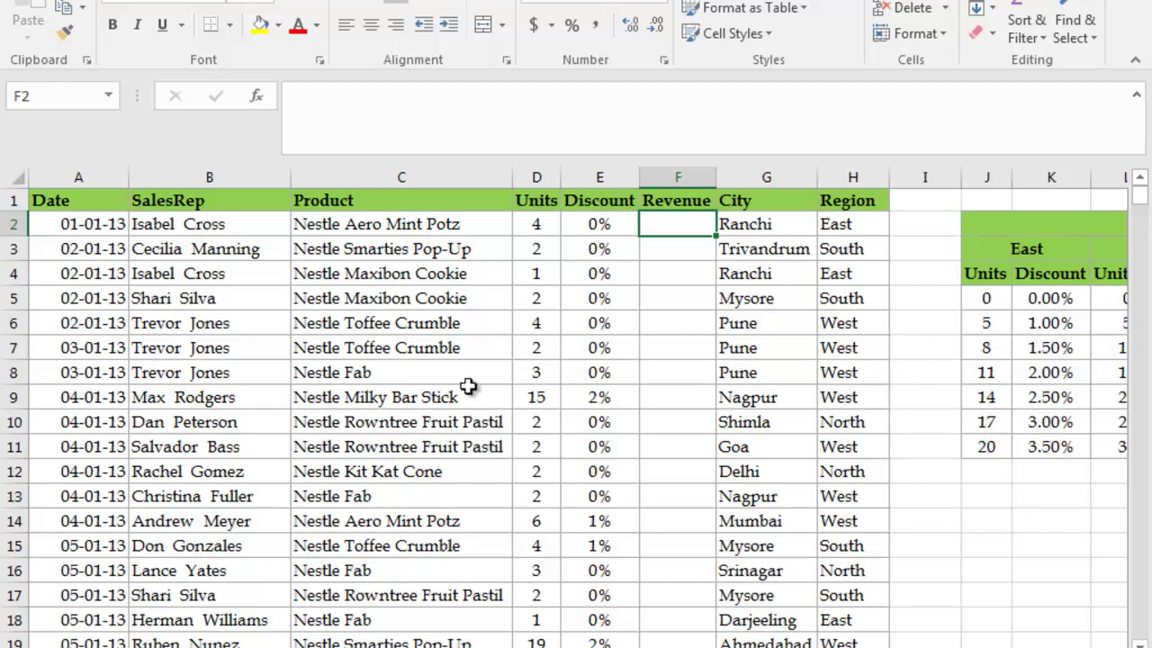
# Find the price row for C2's product, Nestle Aero Mint Potz, then select F2
pyautogui.click(399, 225)
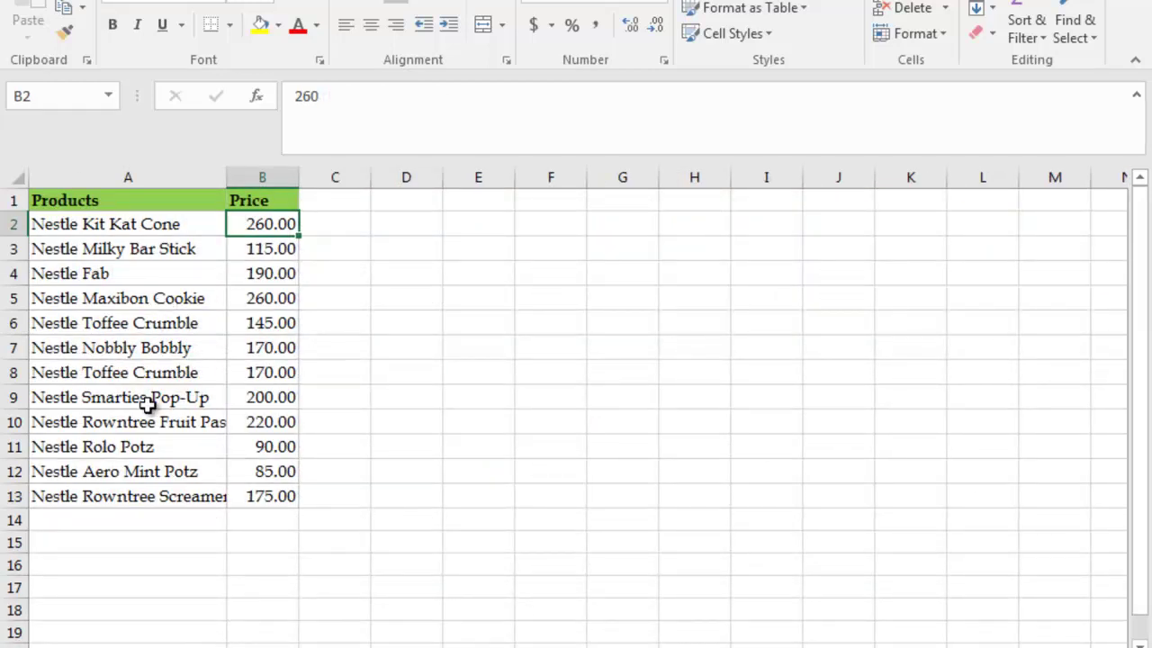
pyautogui.click(144, 474)
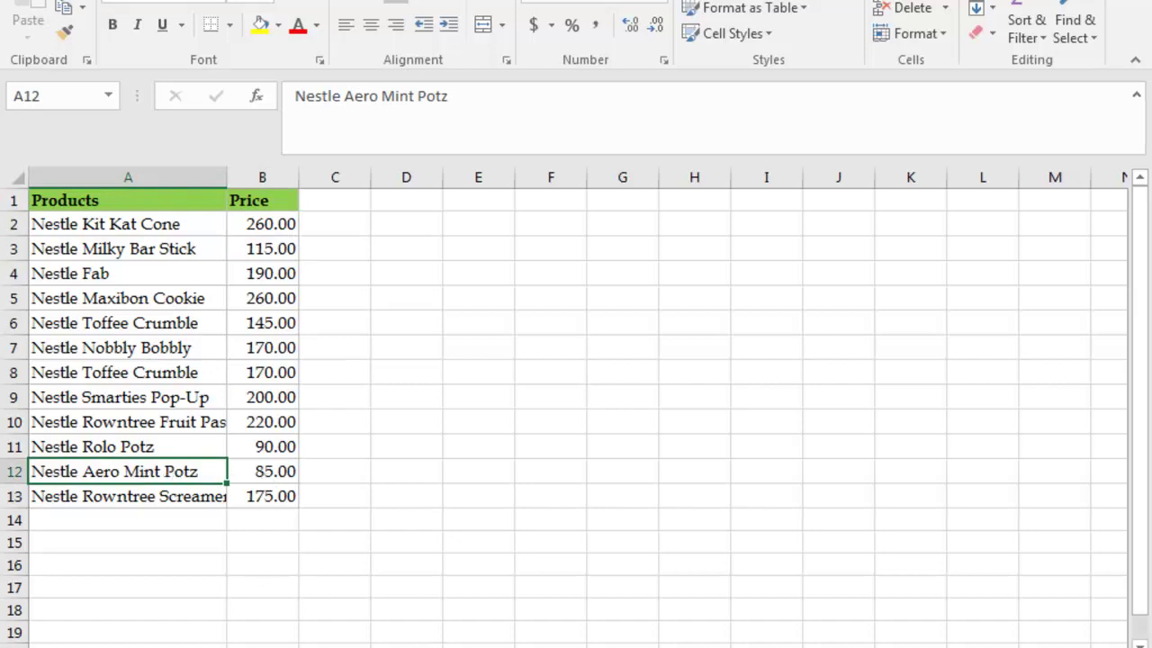
pyautogui.hotkey('ctrl', 'pagedown')
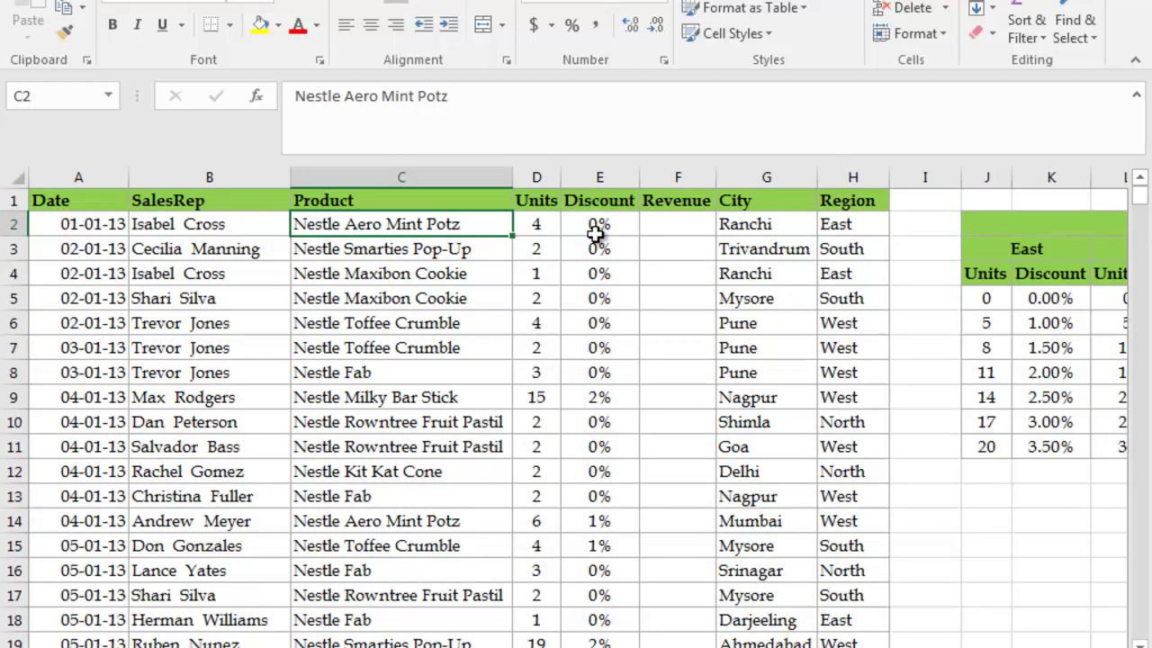
pyautogui.click(658, 226)
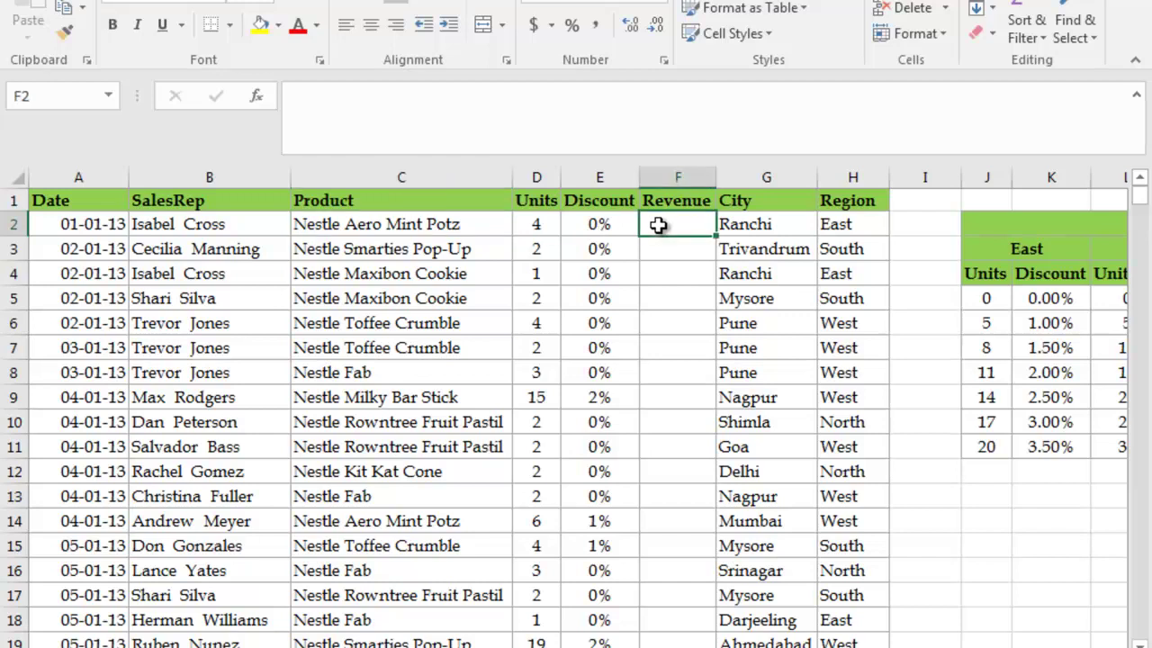
# Begin F2's Revenue formula as =(D2*VLOOKUP(C2, using the vl autocomplete
pyautogui.write('=')
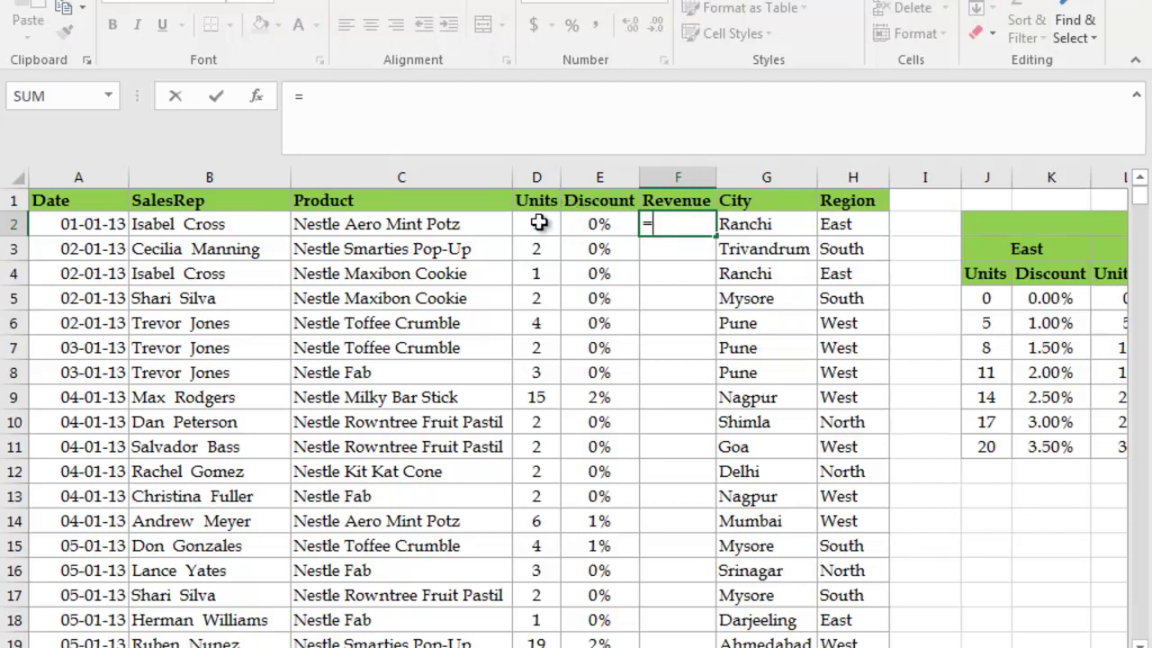
pyautogui.write('(')
pyautogui.click(531, 224)
pyautogui.write('*')
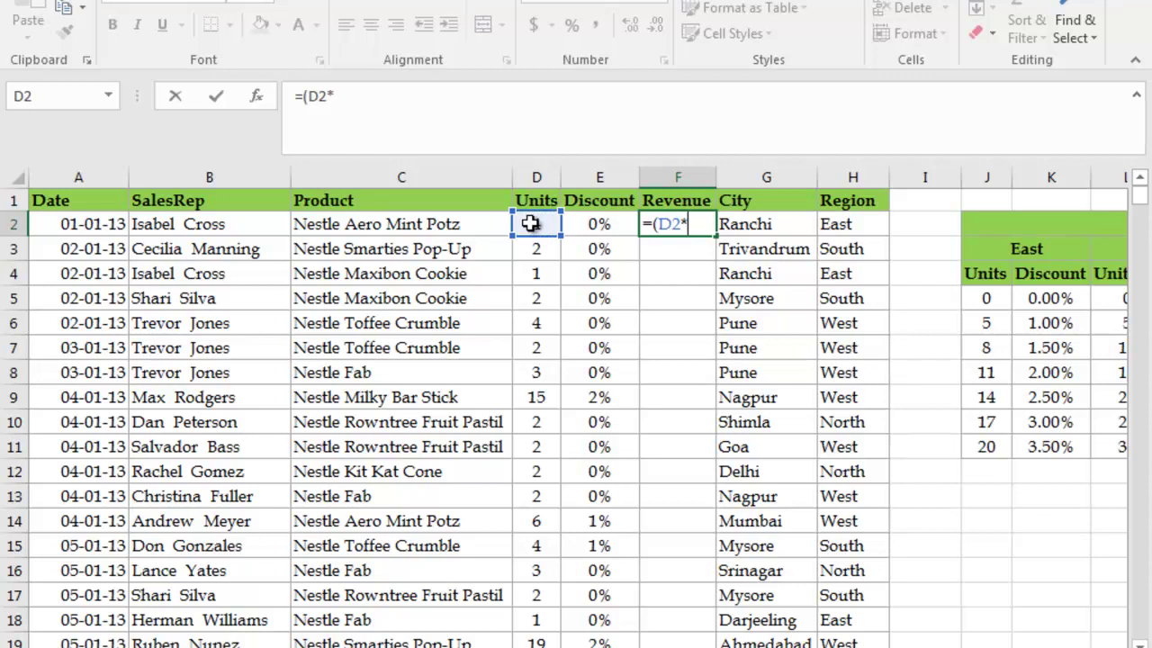
pyautogui.write('v')
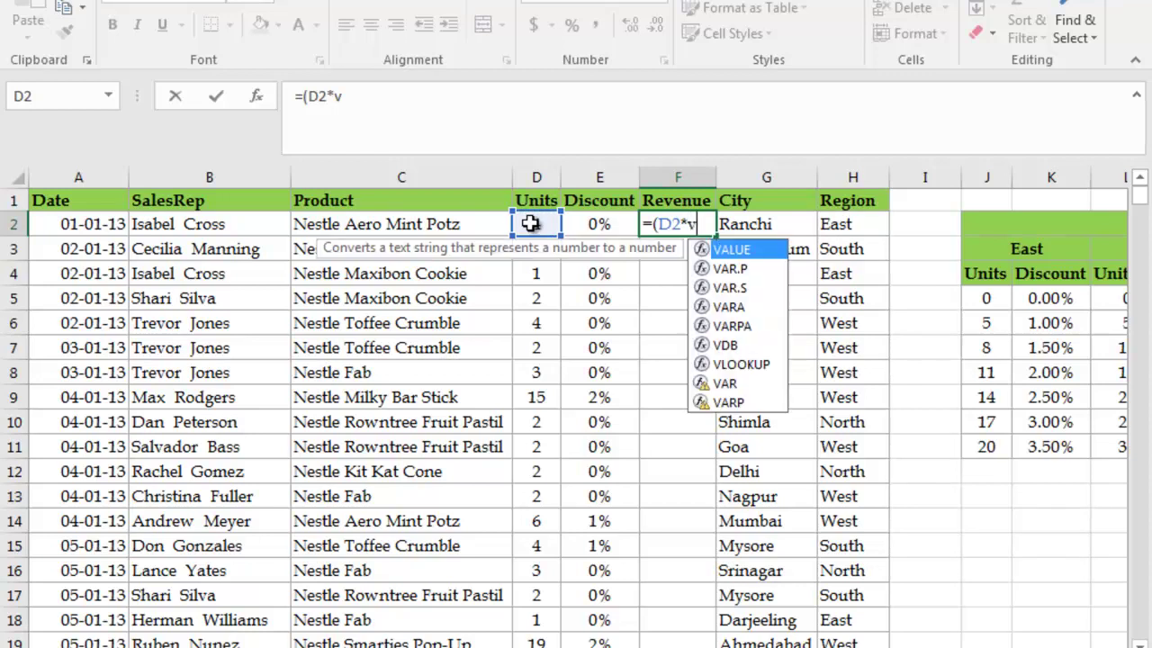
pyautogui.write('l')
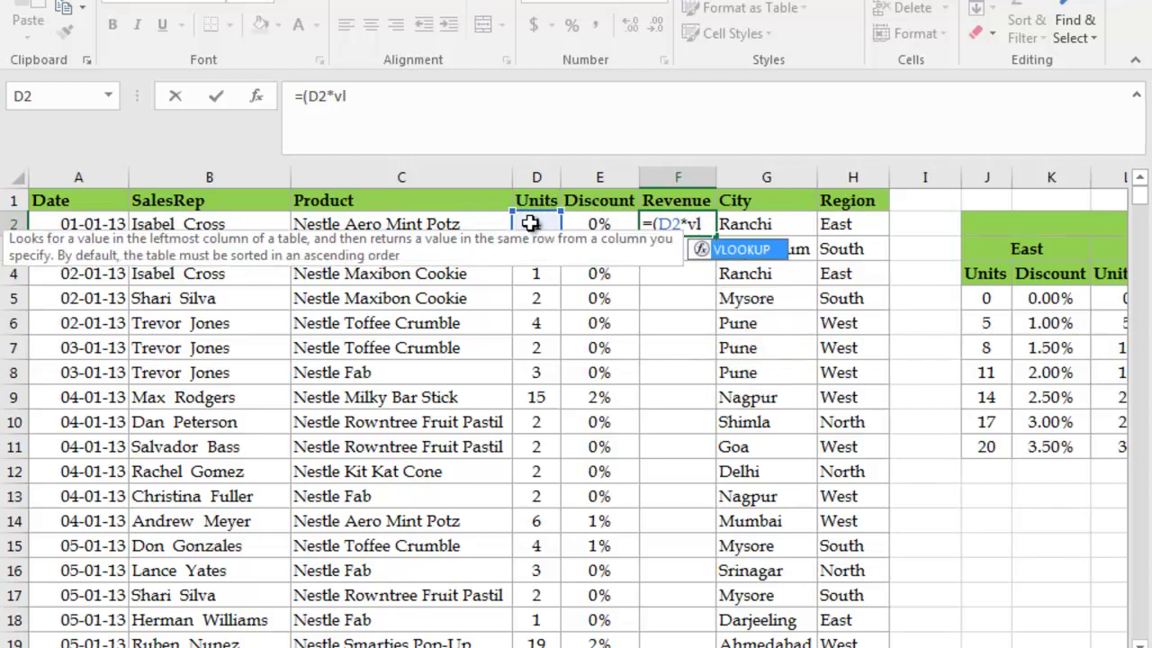
pyautogui.press('Tab')
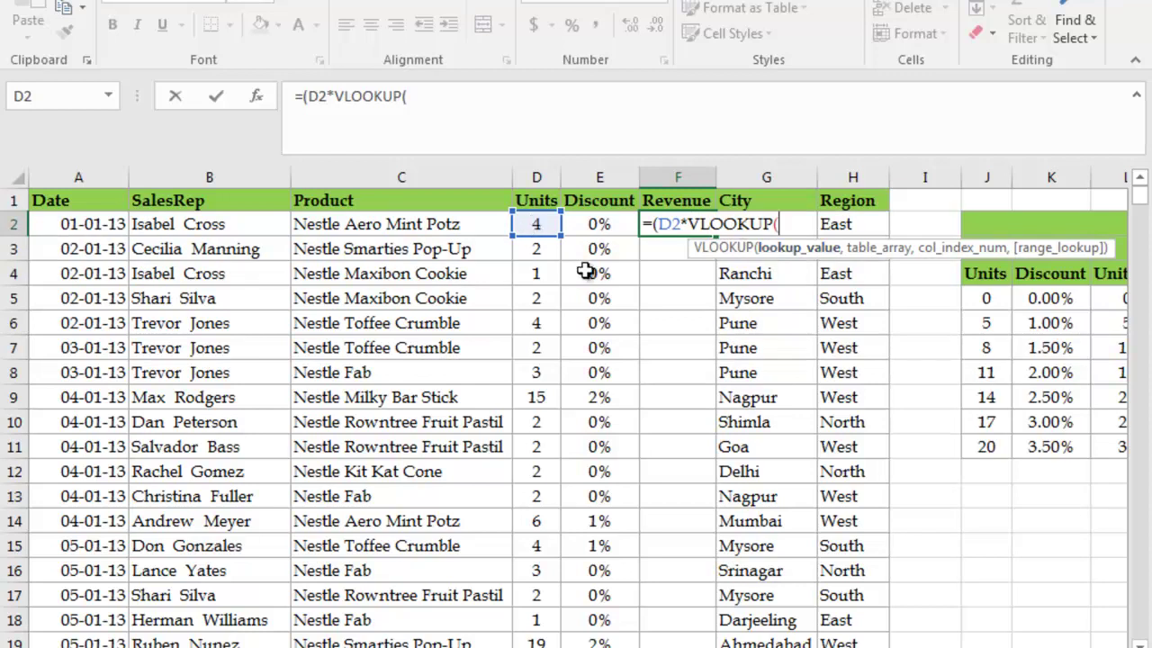
pyautogui.click(376, 224)
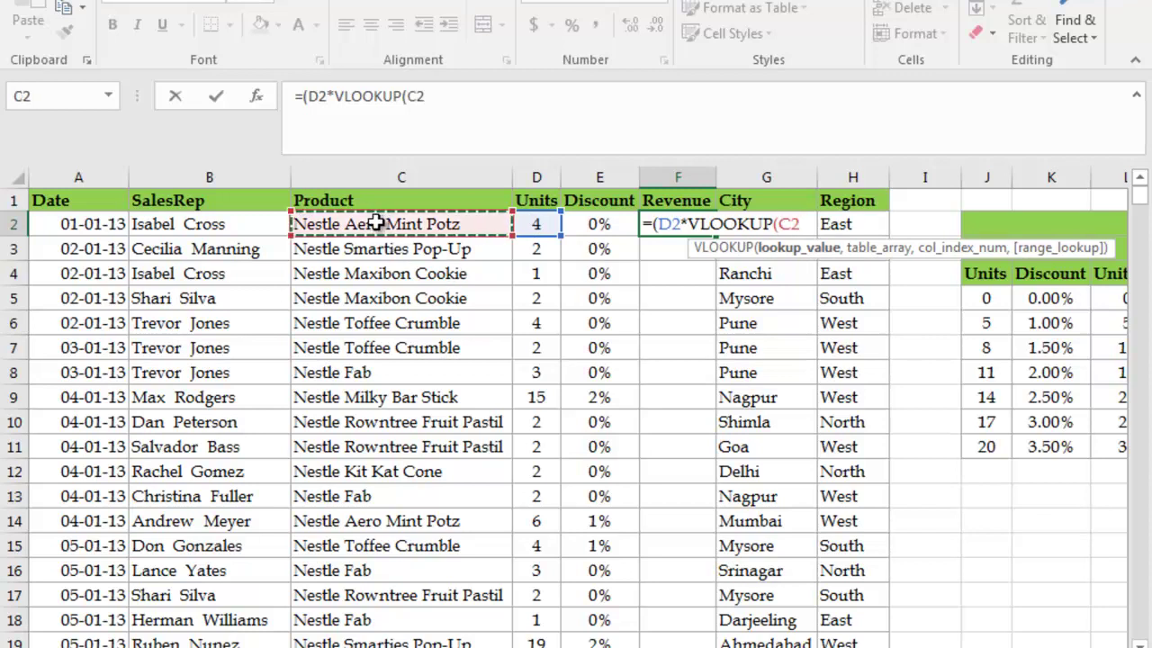
pyautogui.write(',')
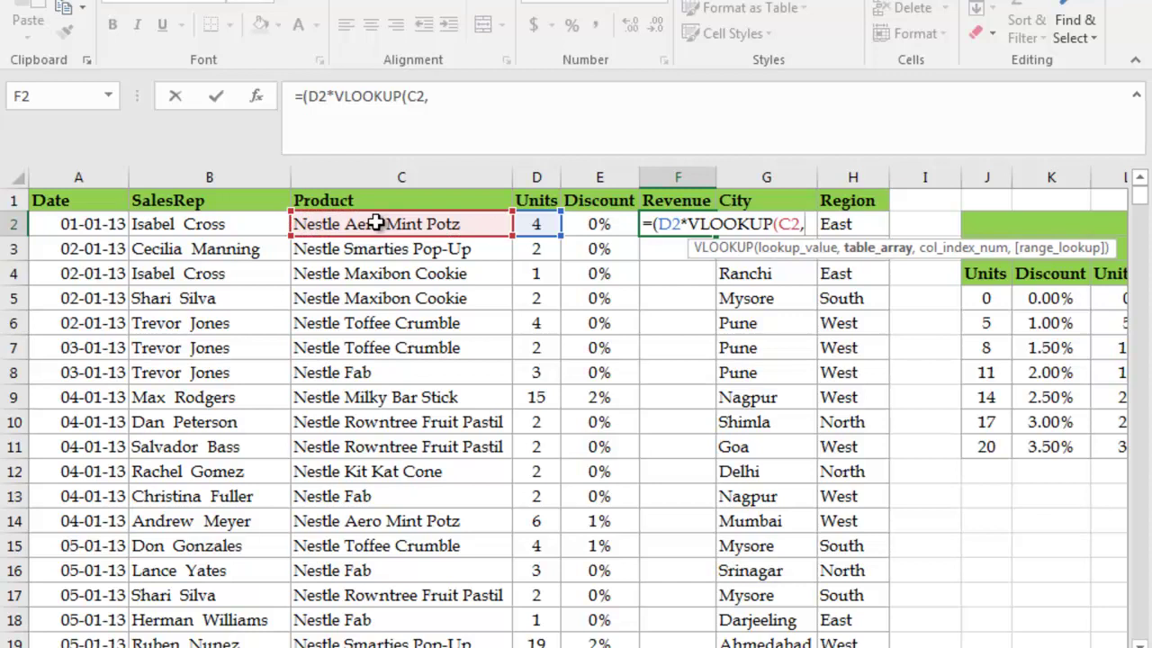
# Give the first lookup the absolute range Product!$A$2:$B$13, column 2, exact match
pyautogui.hotkey('ctrl', 'pagedown')
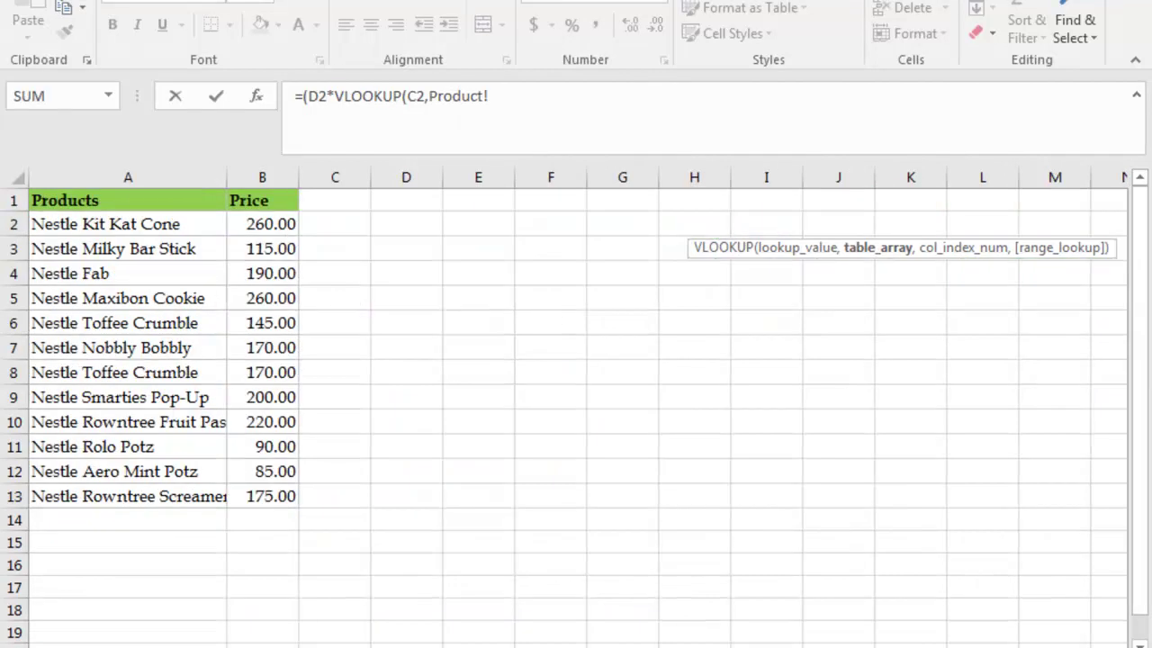
pyautogui.click(75, 222)
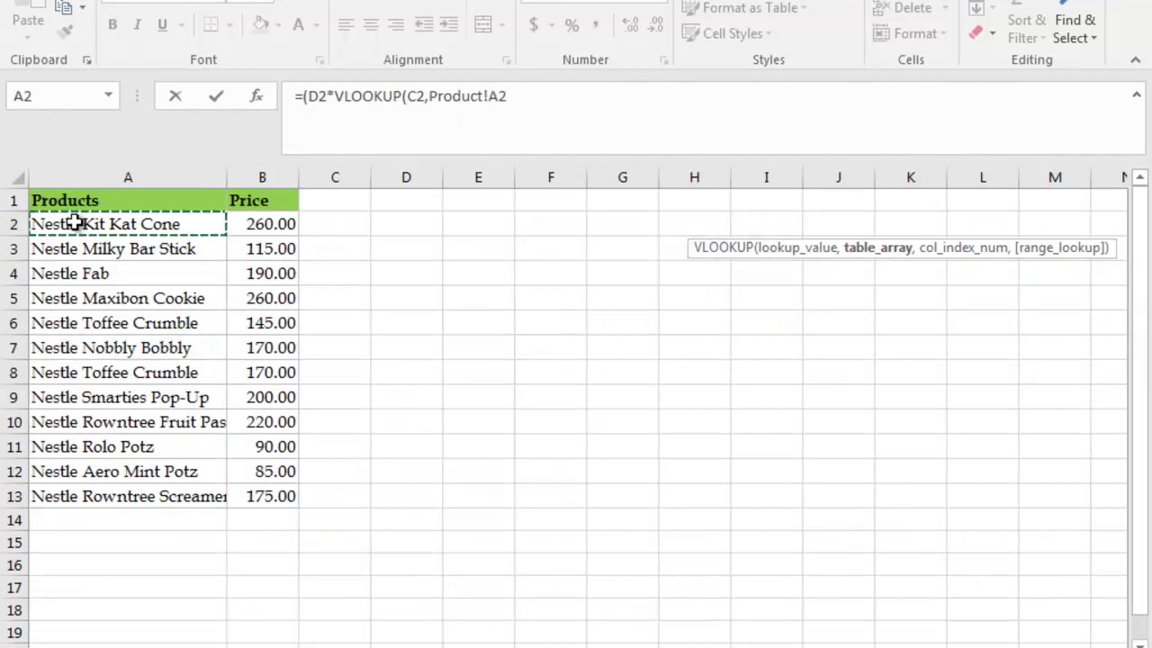
pyautogui.hotkey('shift', 'Right')
pyautogui.hotkey('shift', 'Down')
pyautogui.hotkey('shift', 'Down')
pyautogui.hotkey('shift', 'Down')
pyautogui.hotkey('shift', 'Down')
pyautogui.hotkey('shift', 'Down')
pyautogui.hotkey('shift', 'Down')
pyautogui.hotkey('shift', 'Down')
pyautogui.hotkey('shift', 'Down')
pyautogui.hotkey('shift', 'Down')
pyautogui.hotkey('shift', 'Down')
pyautogui.hotkey('shift', 'Down')
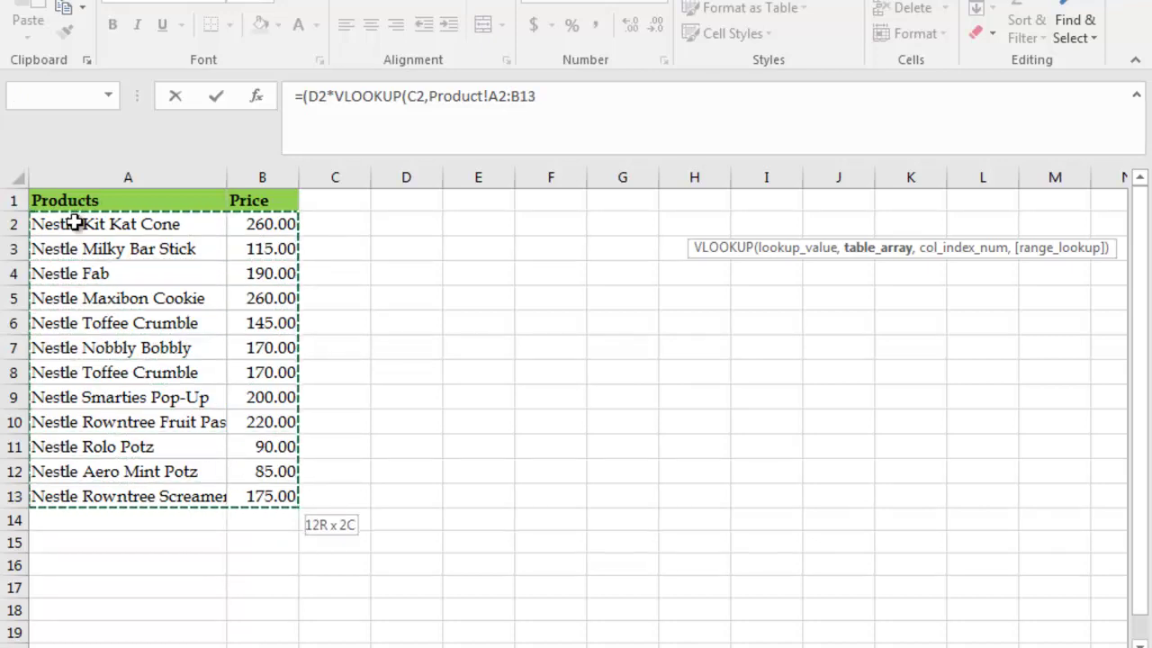
pyautogui.press('F4')
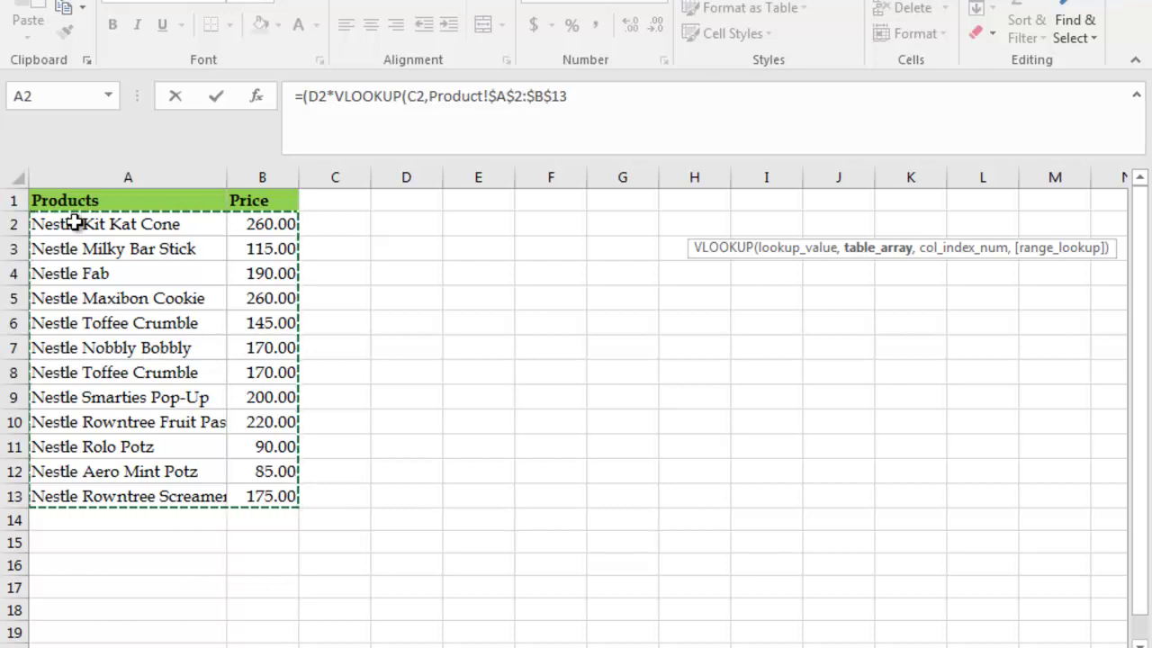
pyautogui.write(',2')
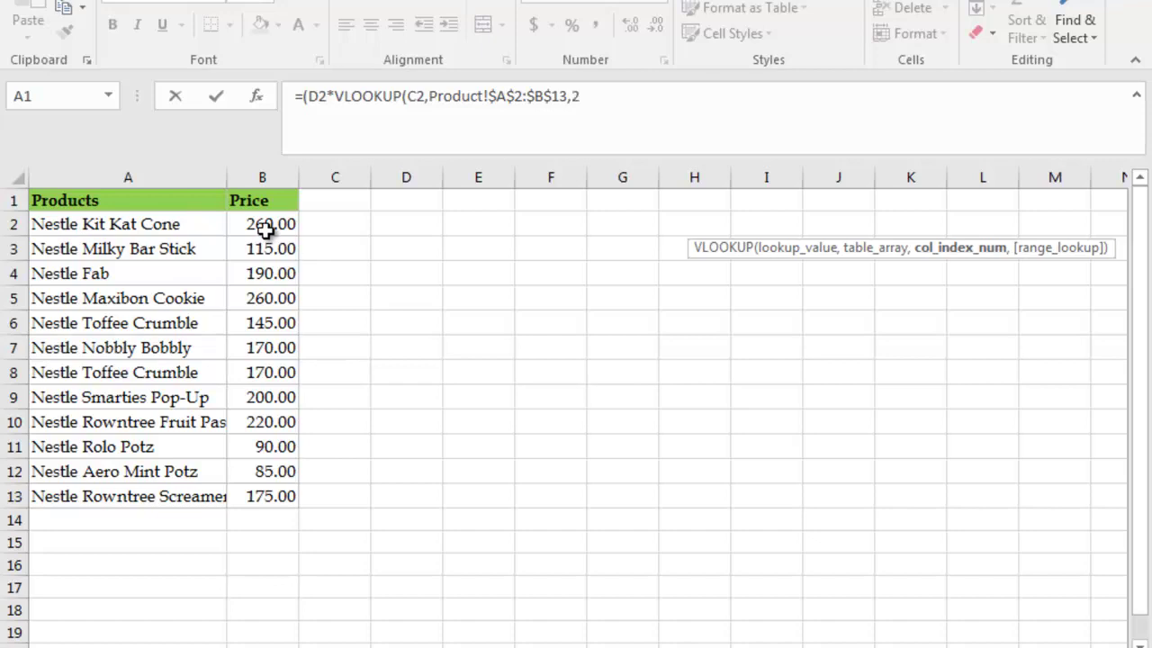
pyautogui.write(',0))-(')
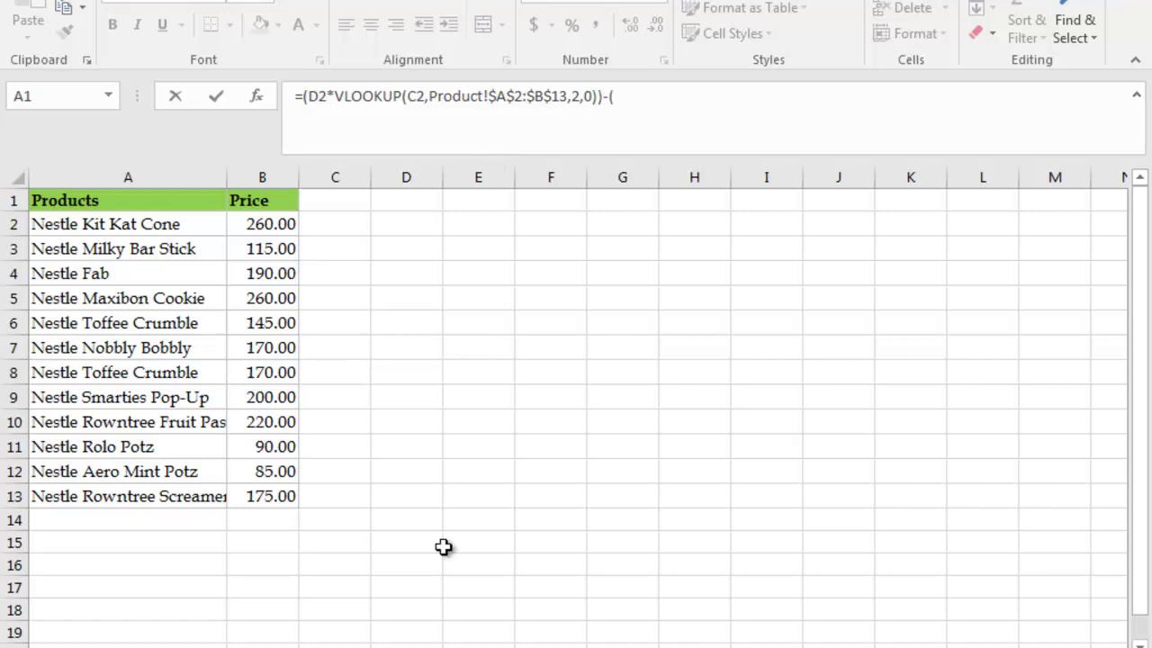
# Start the discount term with sales!D2*VLOOKUP(sales!C2, on the sales sheet
pyautogui.hotkey('ctrl', 'pagedown')
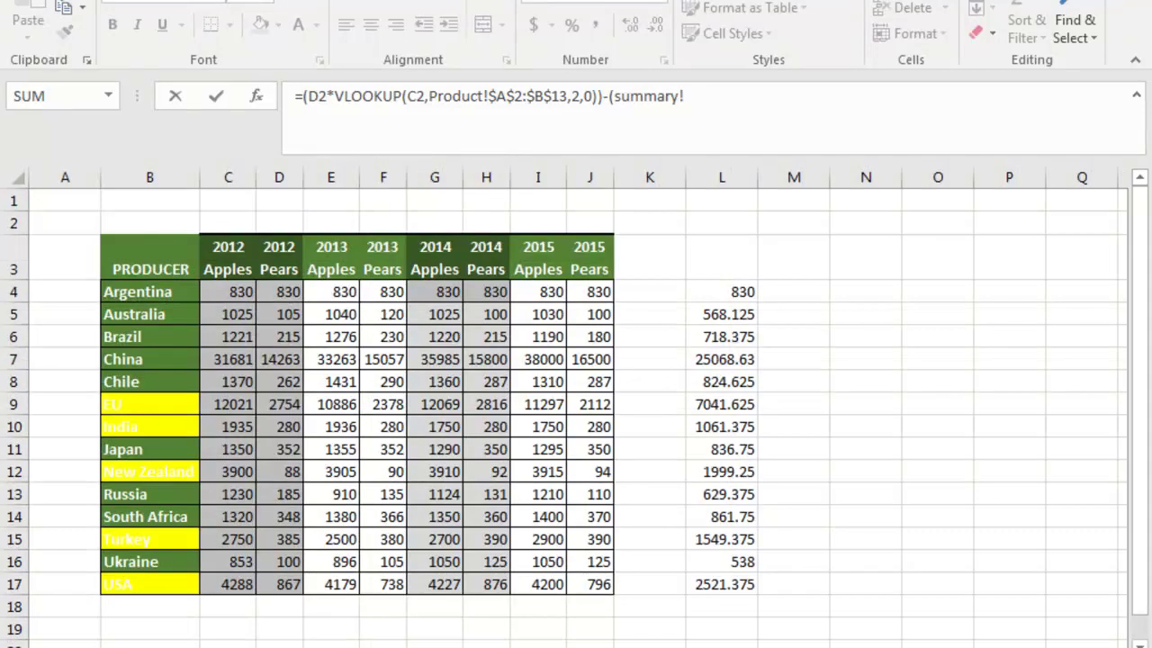
pyautogui.hotkey('ctrl', 'pagedown')
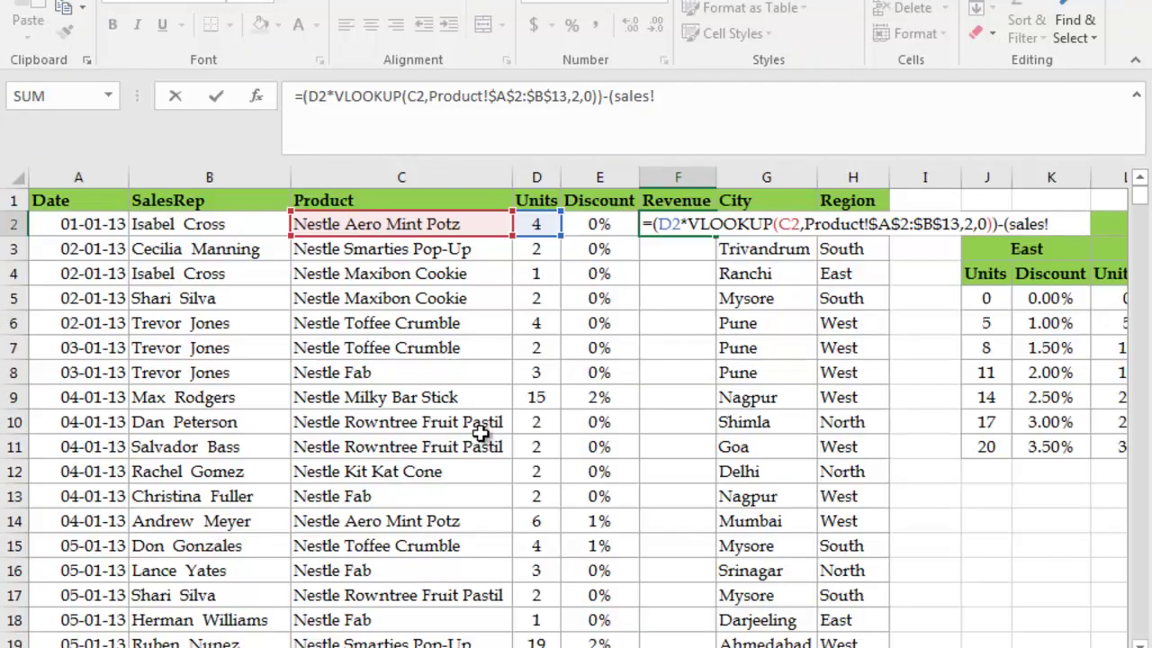
pyautogui.click(535, 222)
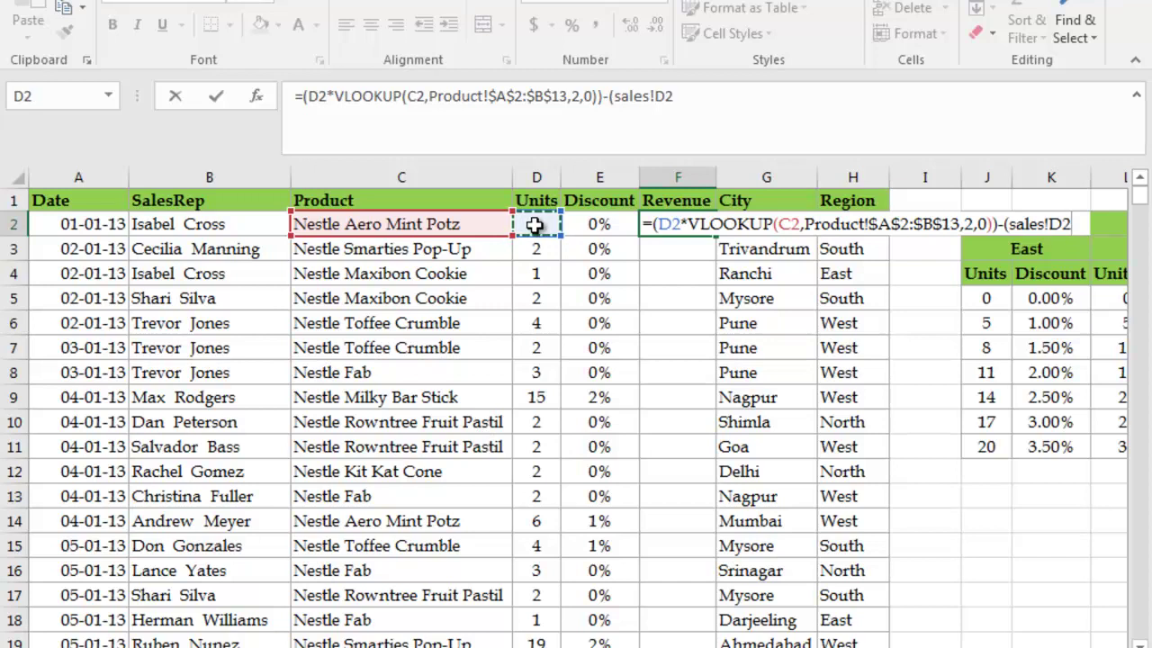
pyautogui.write('*')
pyautogui.write('v')
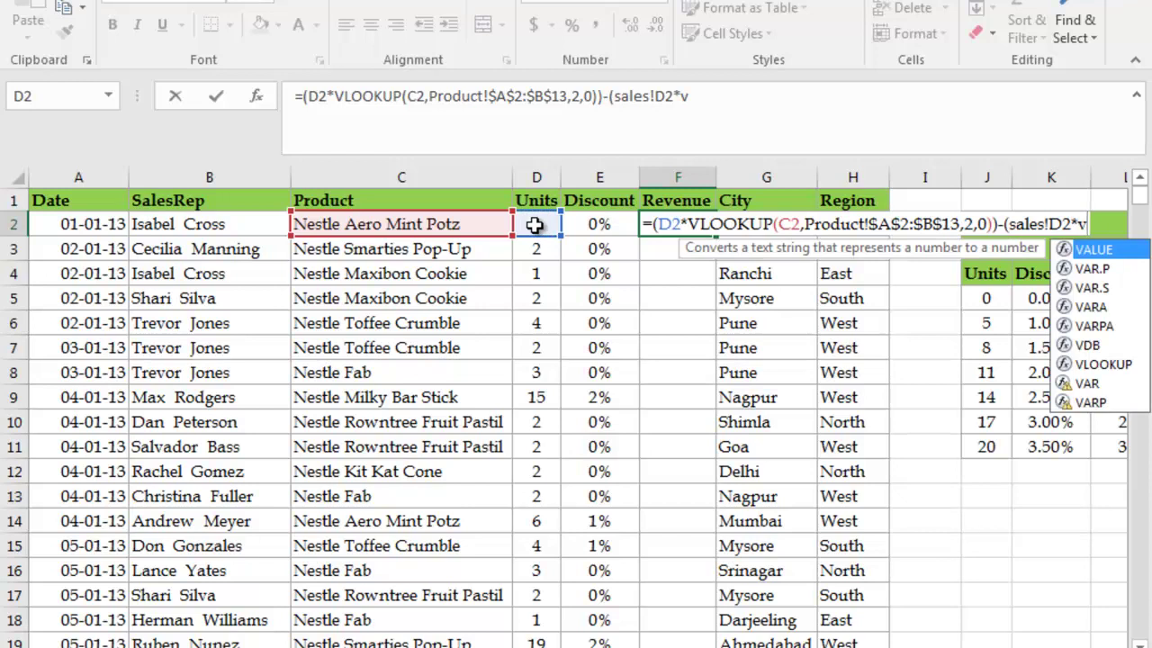
pyautogui.write('l')
pyautogui.press('Tab')
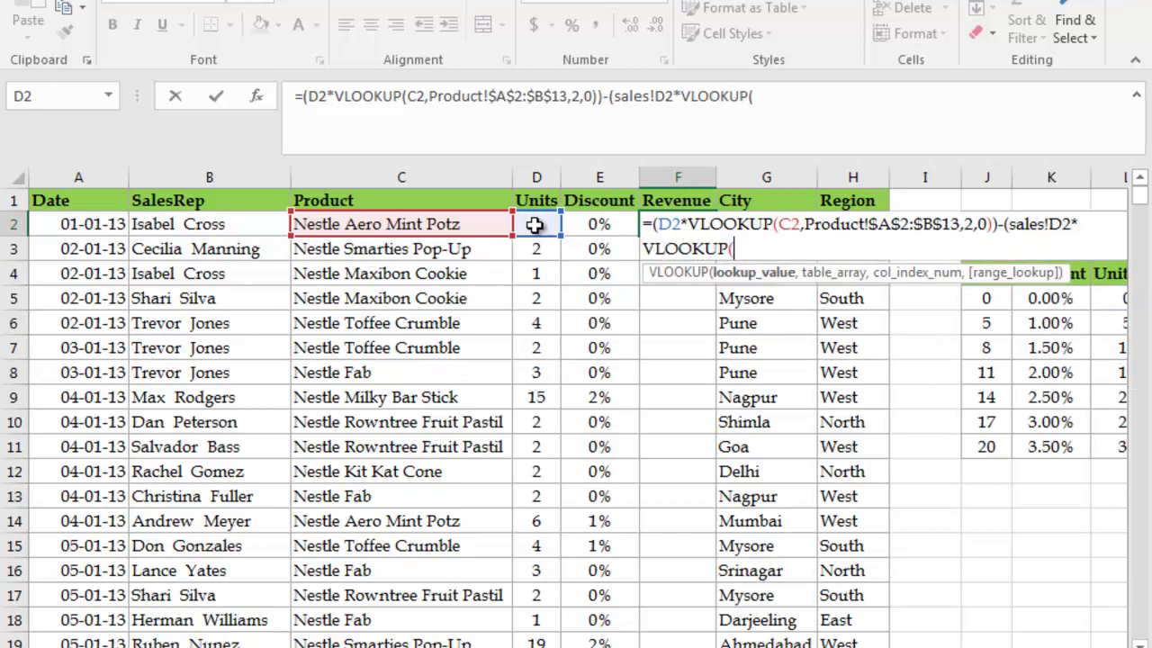
pyautogui.click(430, 224)
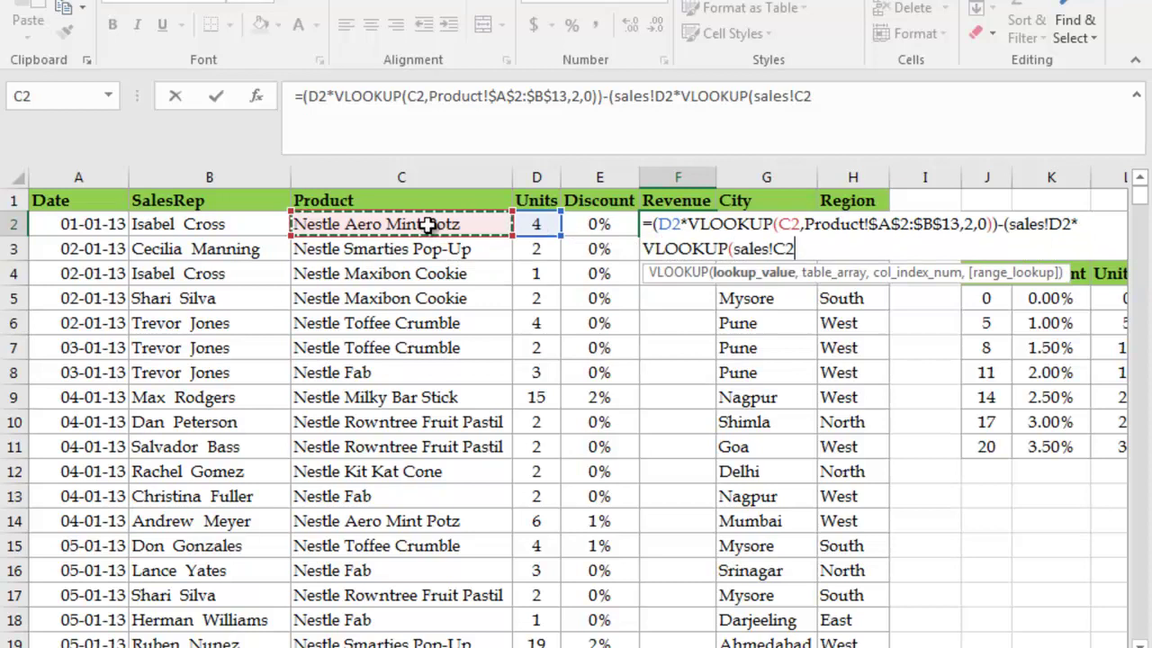
pyautogui.write(',')
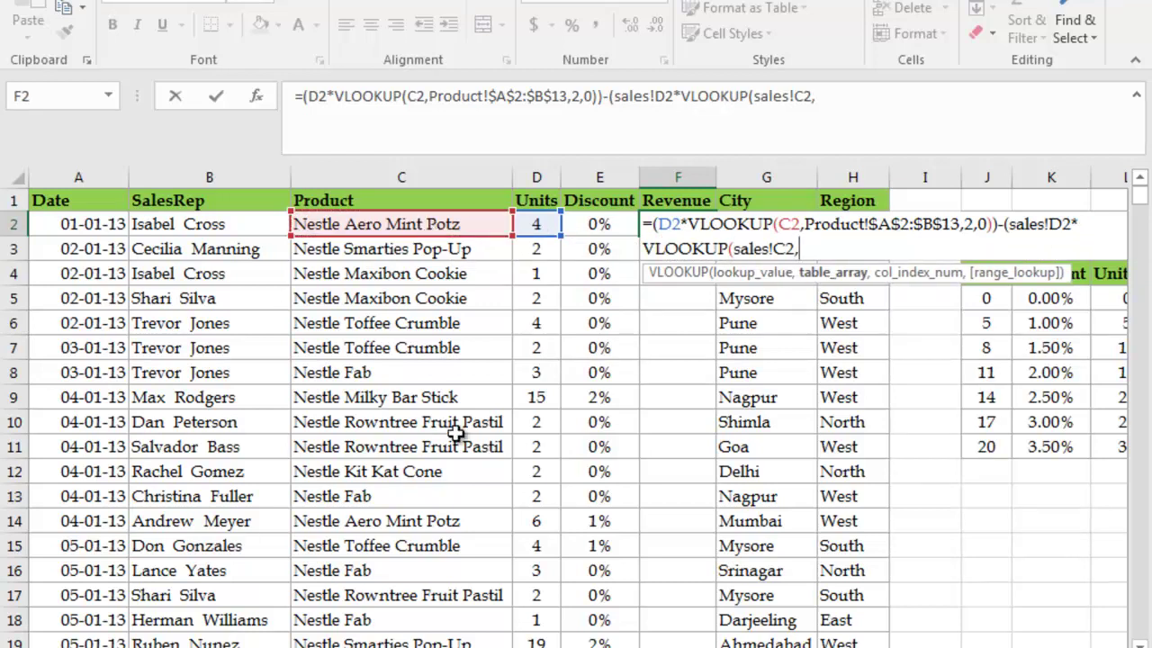
# Finish the second lookup on Product!$A$2:$B$13, column 2, and multiply by sales!E2
pyautogui.click(526, 641)
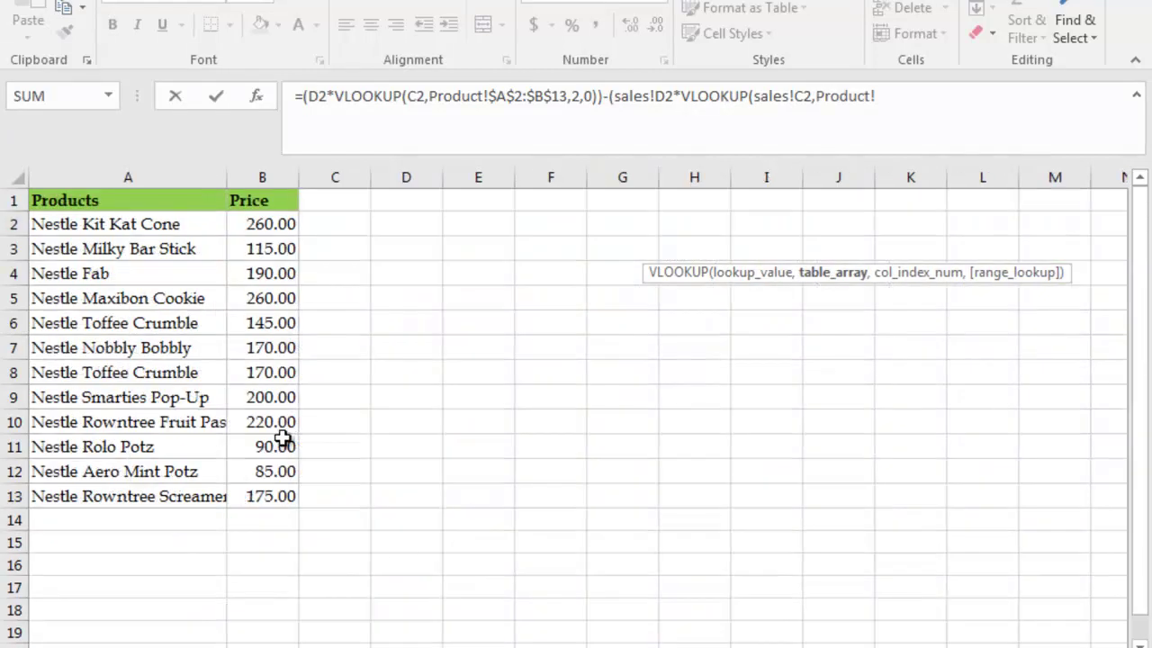
pyautogui.click(89, 227)
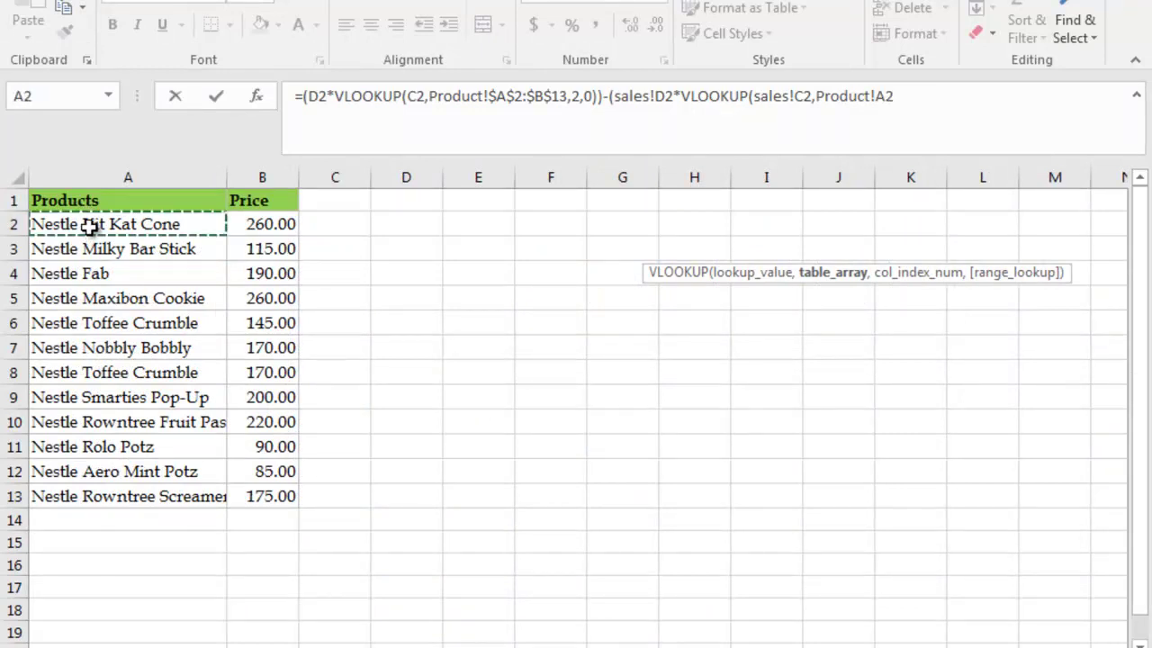
pyautogui.hotkey('shift', 'Right')
pyautogui.hotkey('shift', 'Down')
pyautogui.hotkey('shift', 'Down')
pyautogui.hotkey('shift', 'Down')
pyautogui.hotkey('shift', 'Down')
pyautogui.hotkey('shift', 'Down')
pyautogui.hotkey('shift', 'Down')
pyautogui.hotkey('shift', 'Down')
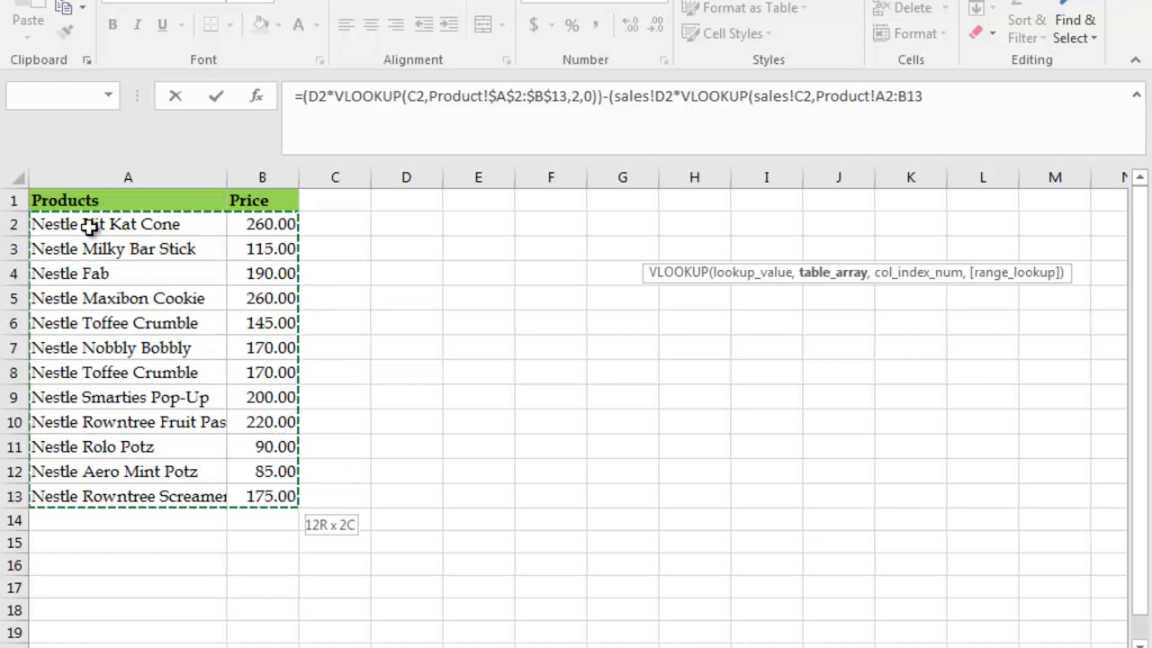
pyautogui.press('F4')
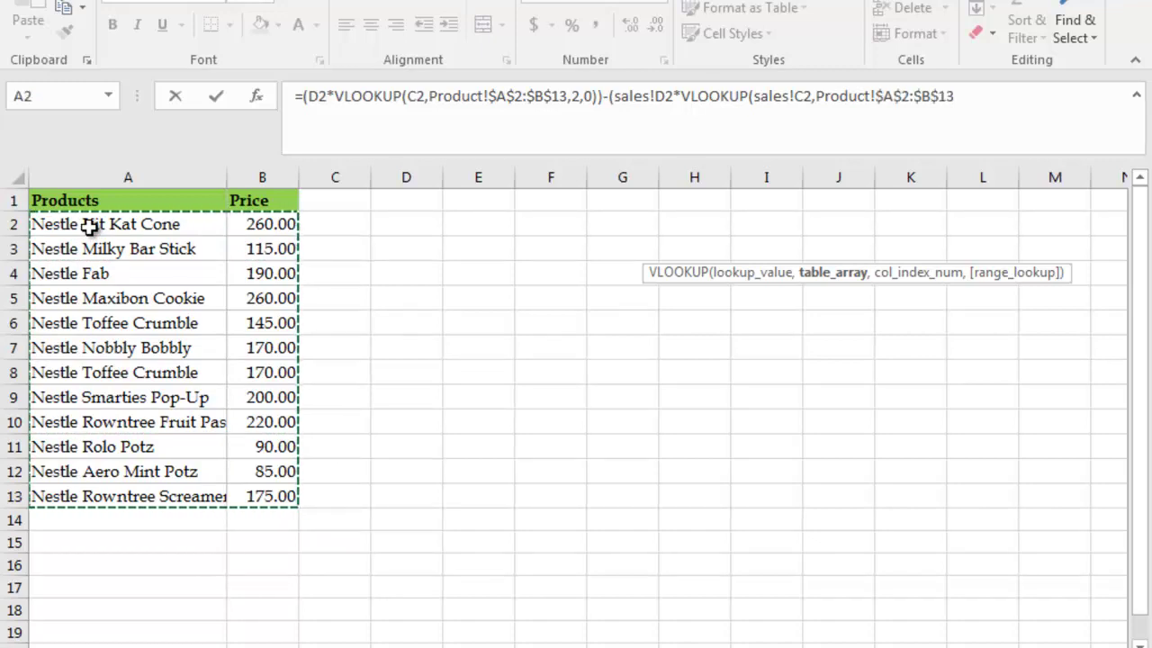
pyautogui.write(',2')
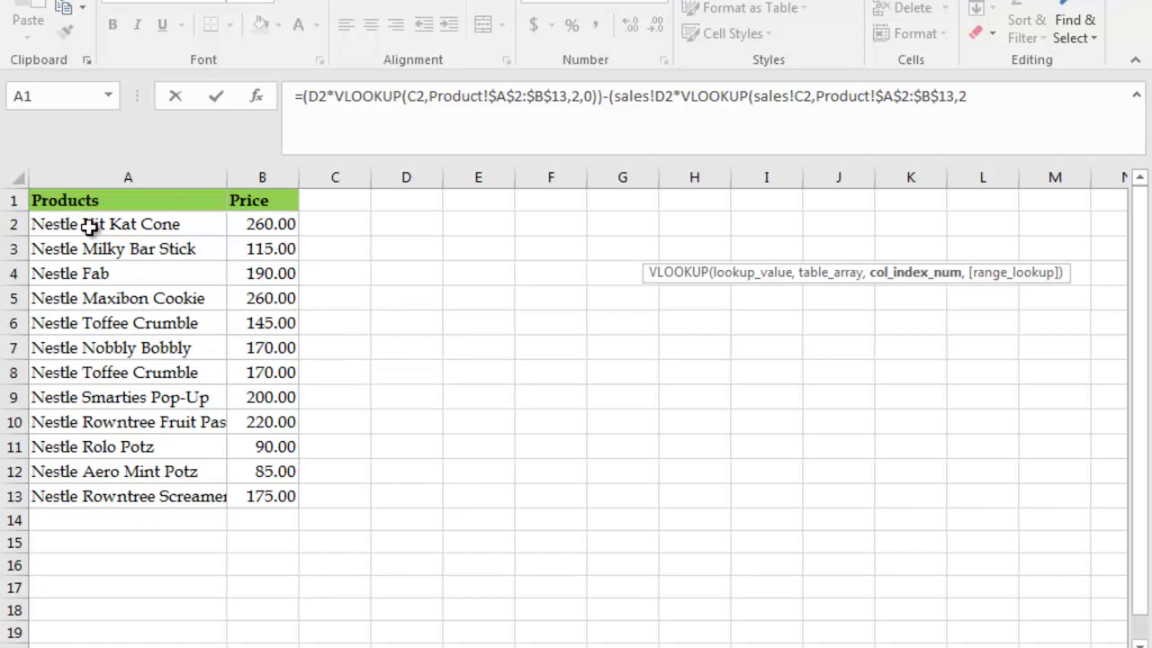
pyautogui.write(',0')
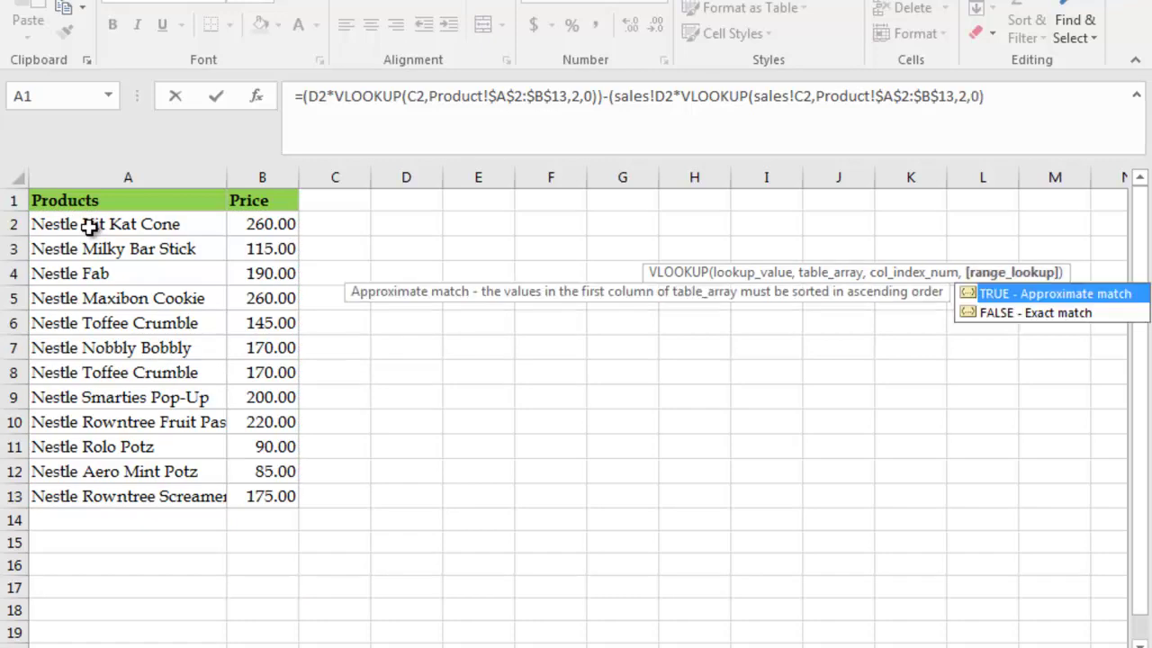
pyautogui.press('End')
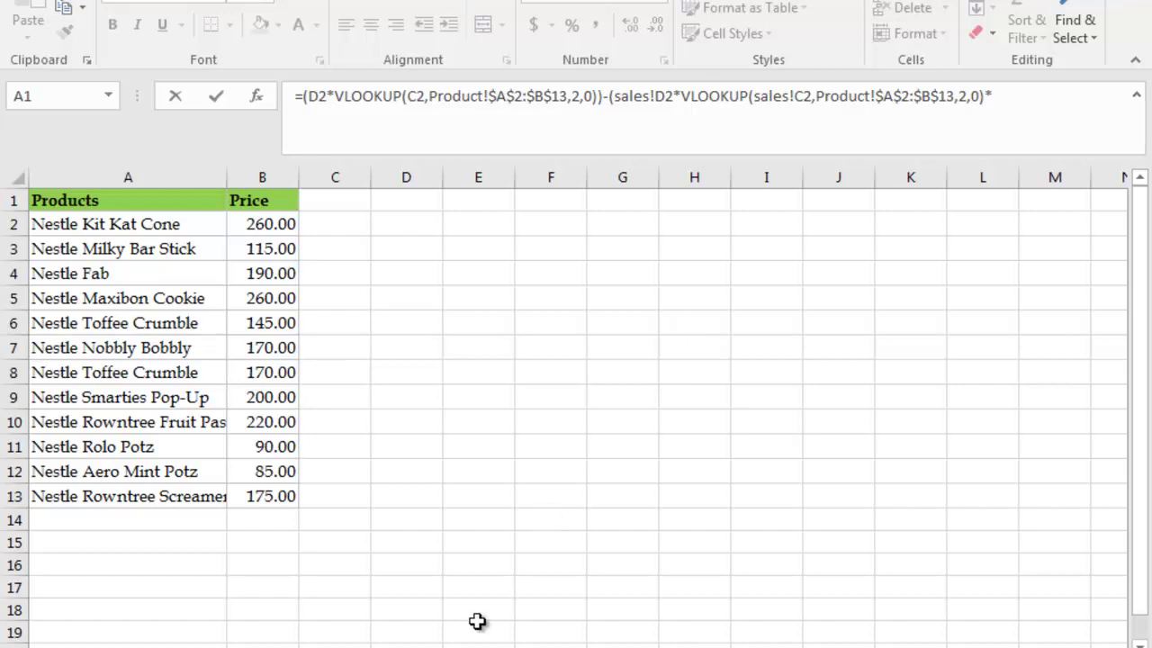
pyautogui.hotkey('ctrl', 'pageup')
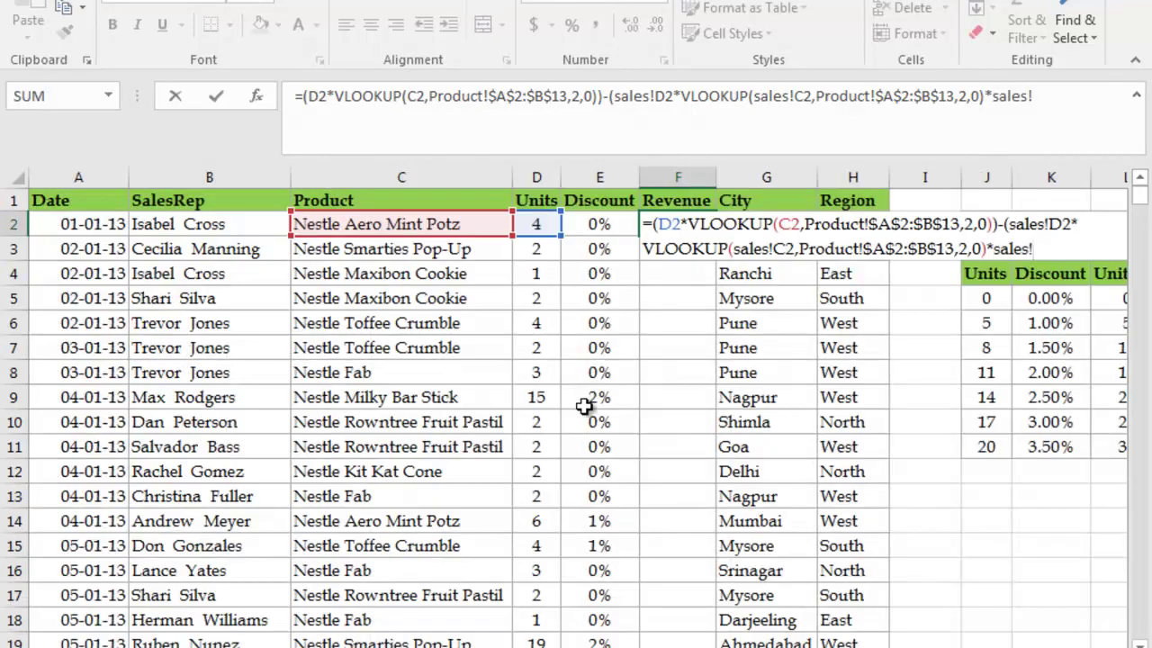
pyautogui.click(611, 225)
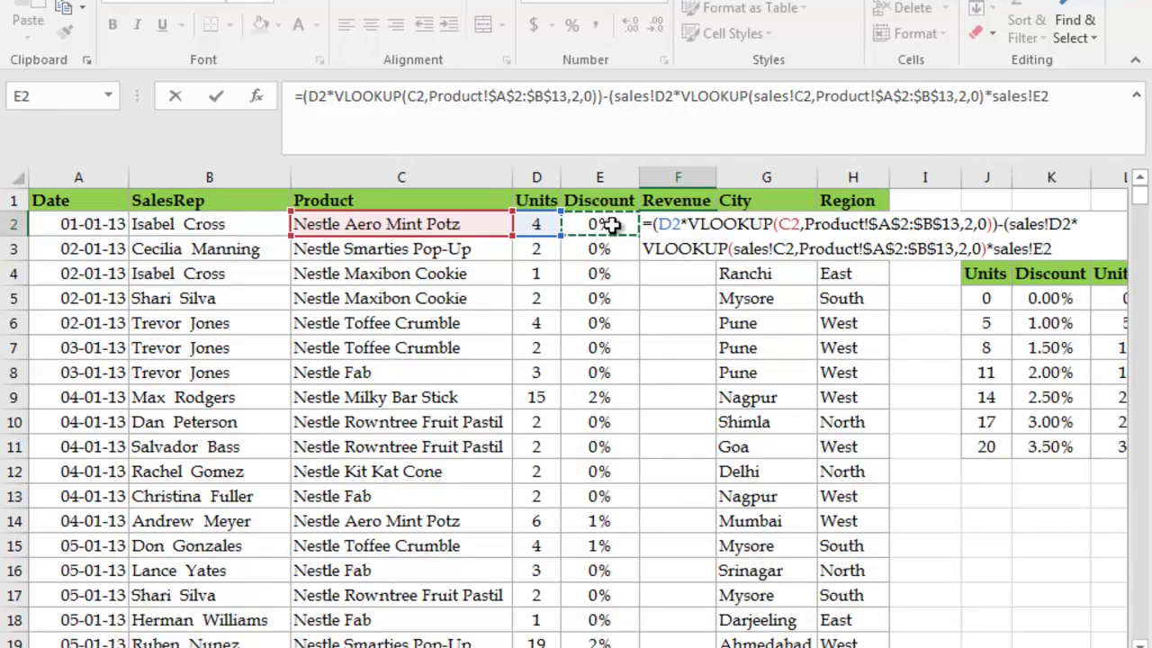
pyautogui.write(')')
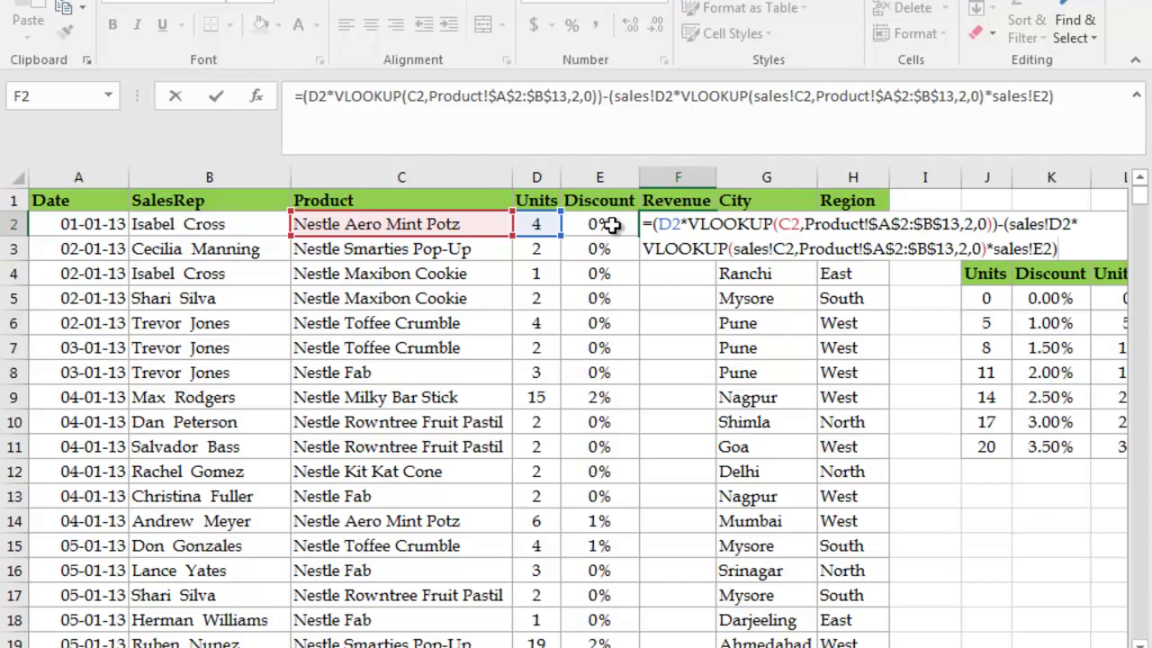
# Commit F2's Revenue formula (340) and fill it down column F
pyautogui.press('Return')
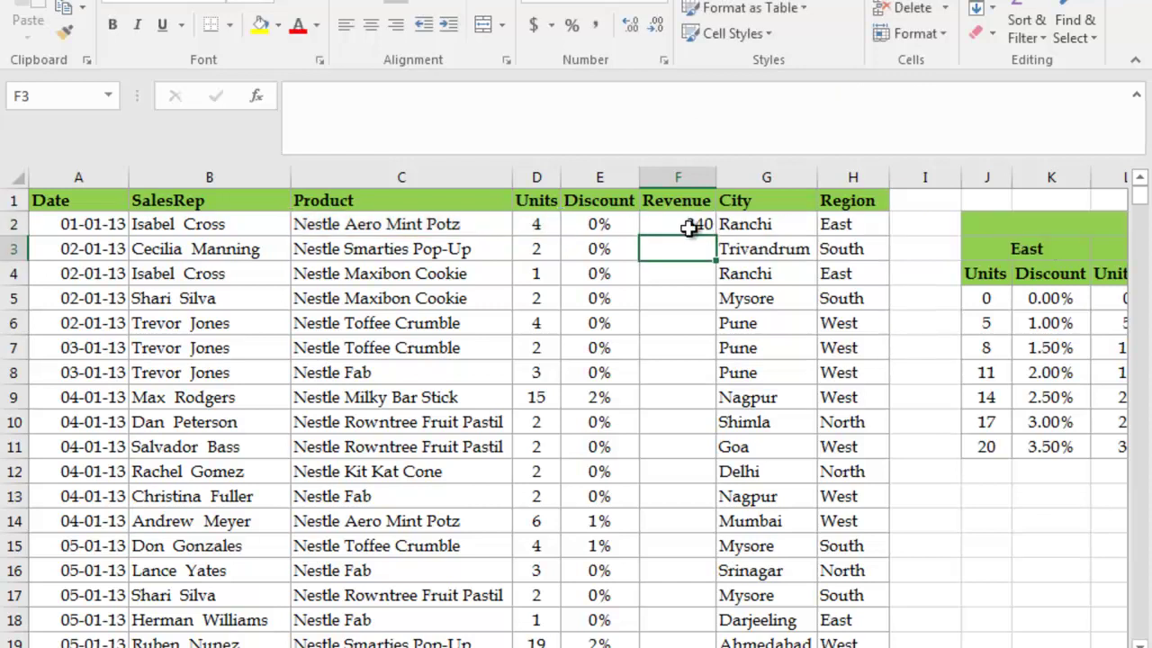
pyautogui.click(689, 226)
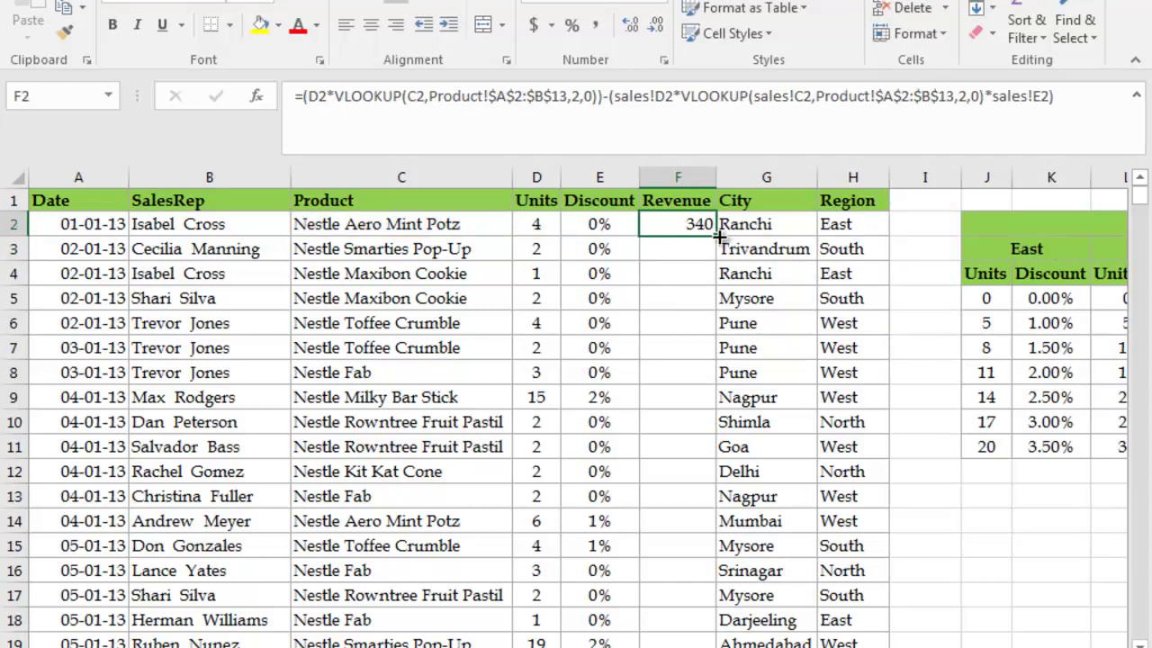
pyautogui.doubleClick(718, 233)
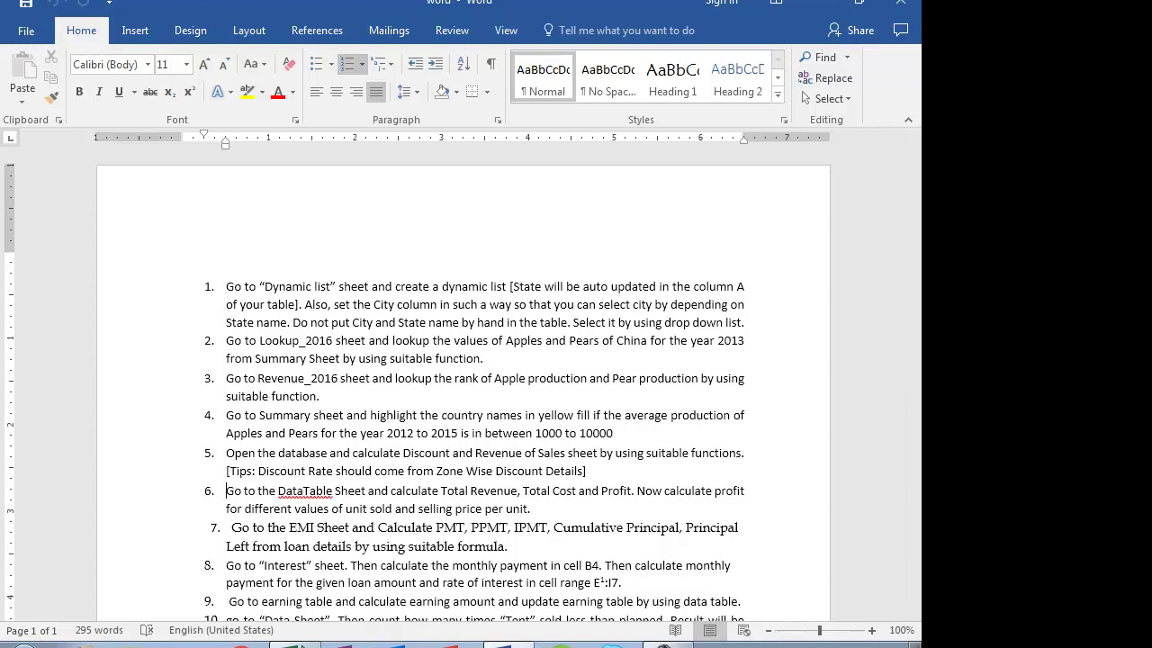
# Return to Excel and move through the Product and sales rep tabs to Data table
pyautogui.hotkey('alt', 'Tab')
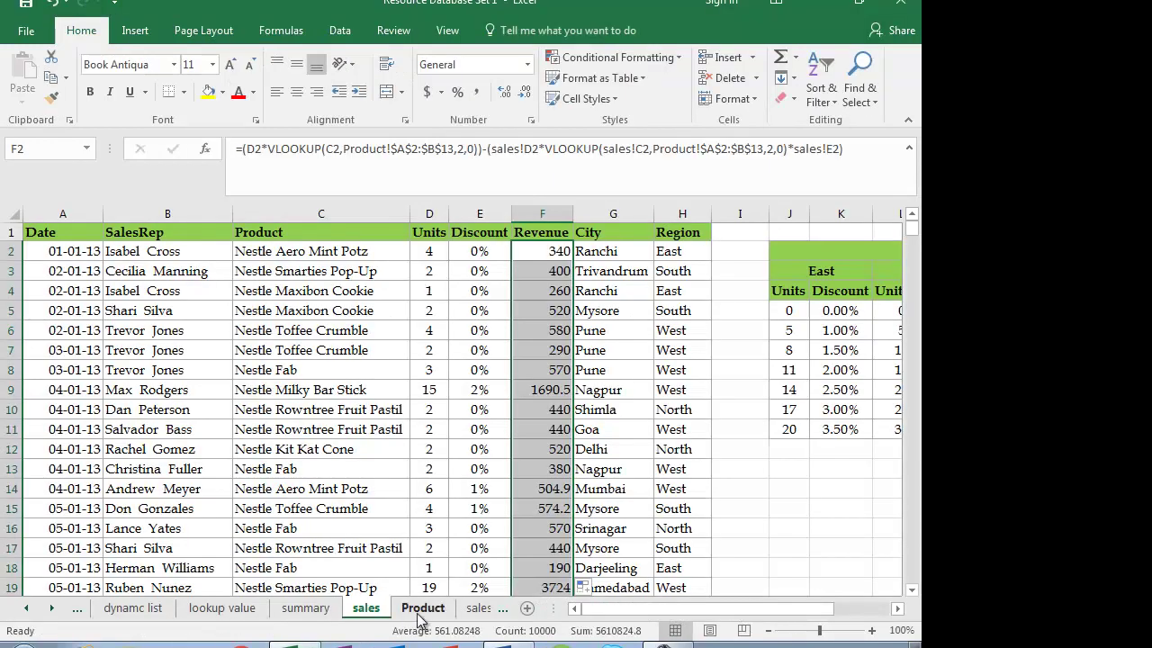
pyautogui.click(425, 612)
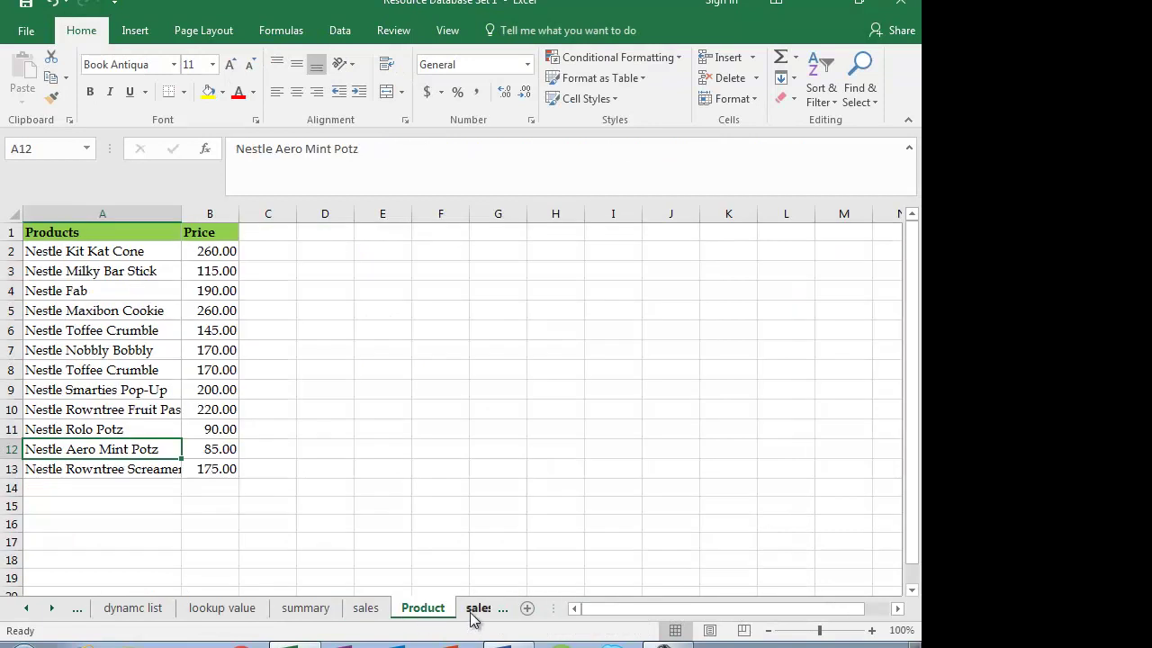
pyautogui.click(471, 617)
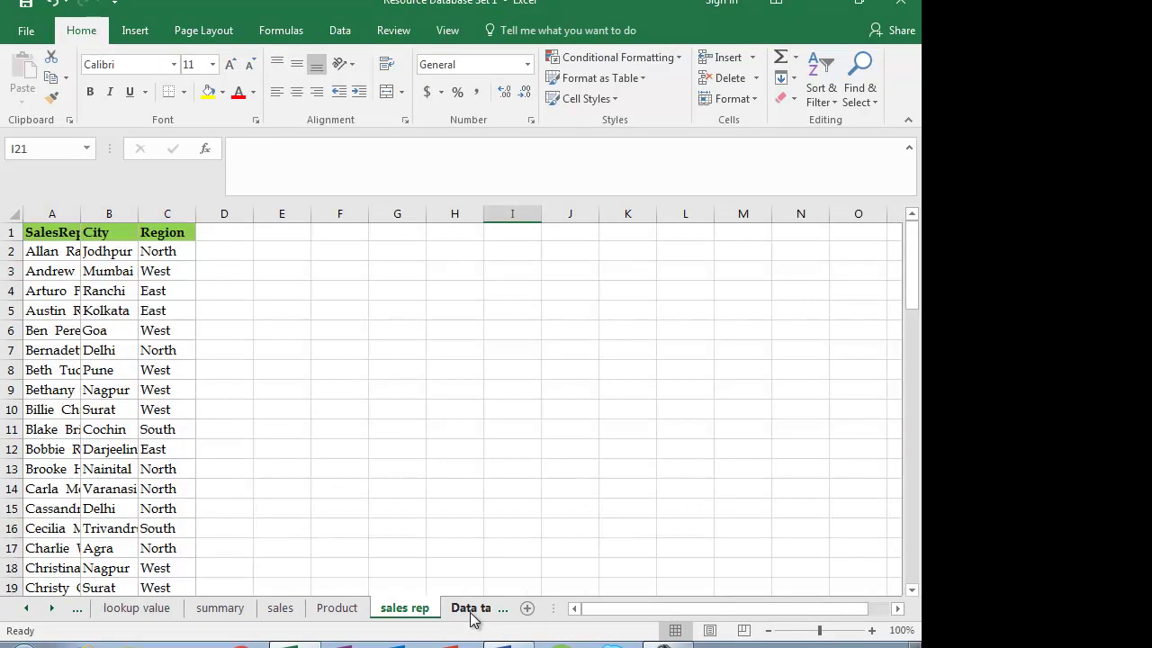
pyautogui.click(475, 615)
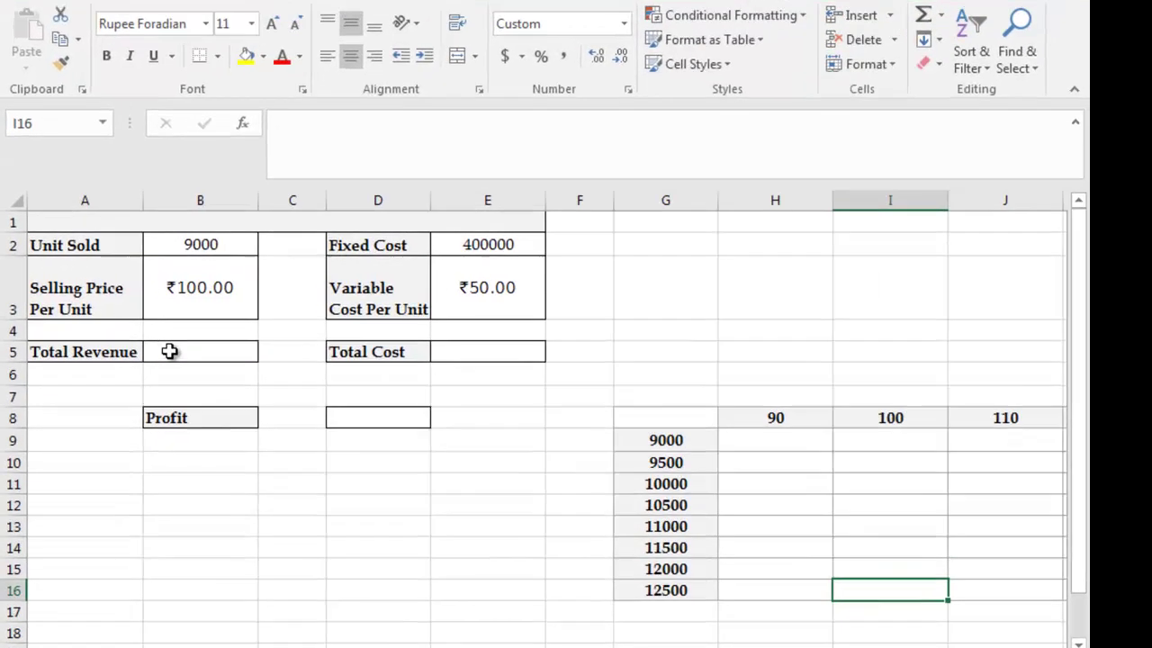
# Enter =B2*B3 in B5 so Total Revenue shows ₹900,000.00
pyautogui.click(144, 340)
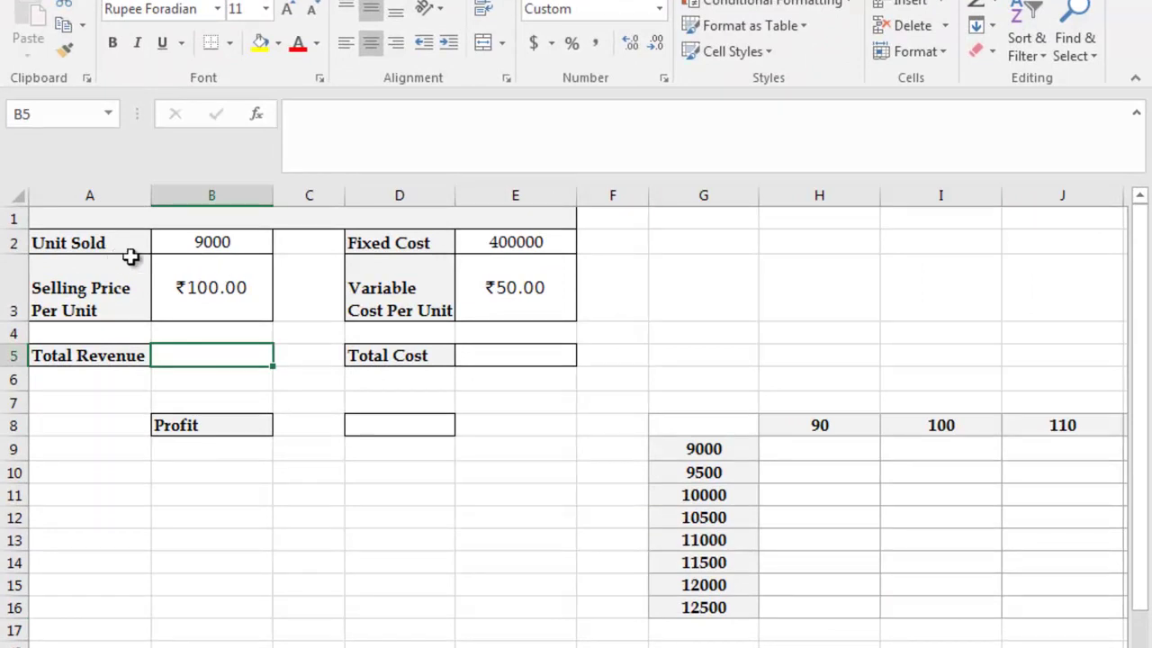
pyautogui.click(196, 296)
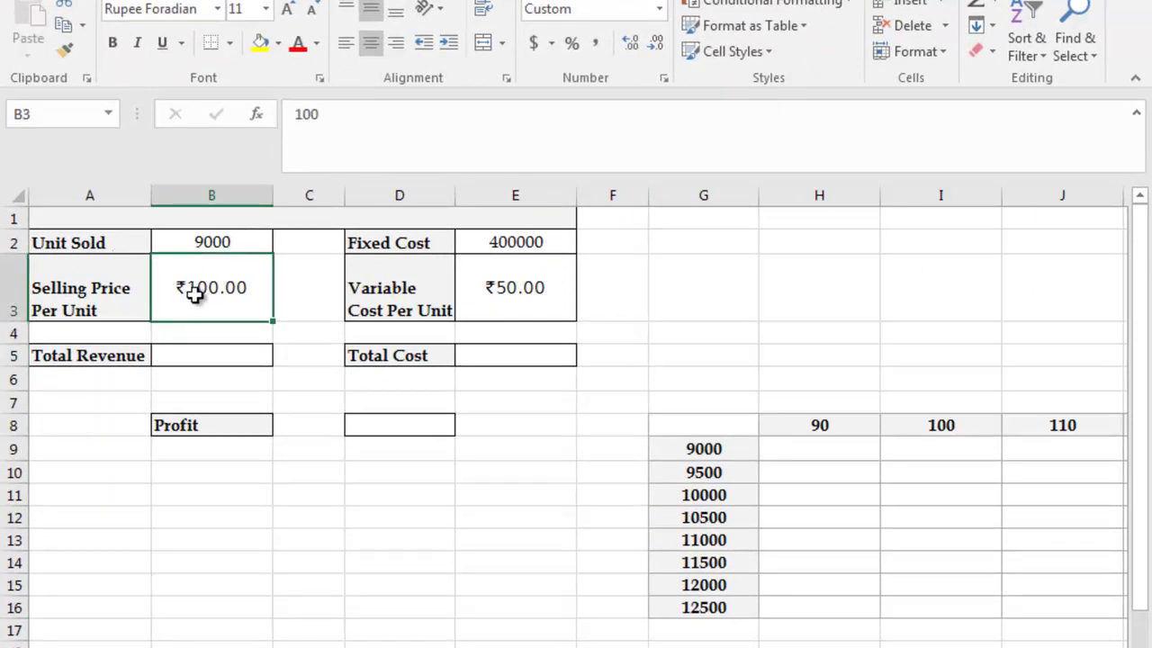
pyautogui.click(189, 351)
pyautogui.write('=')
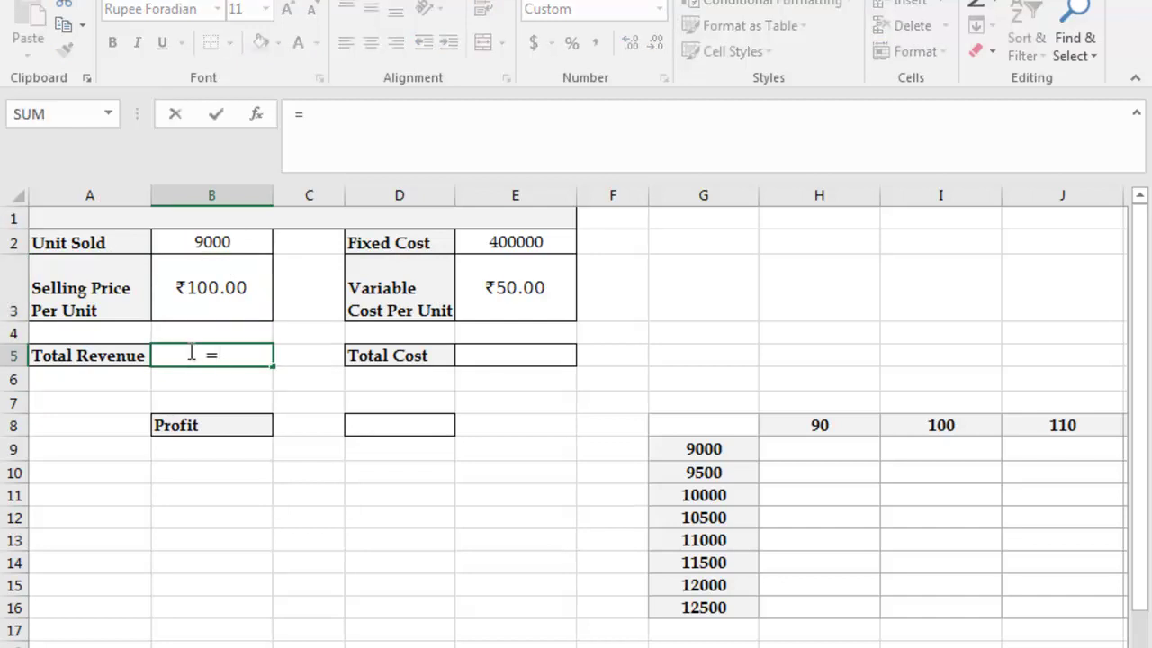
pyautogui.click(200, 237)
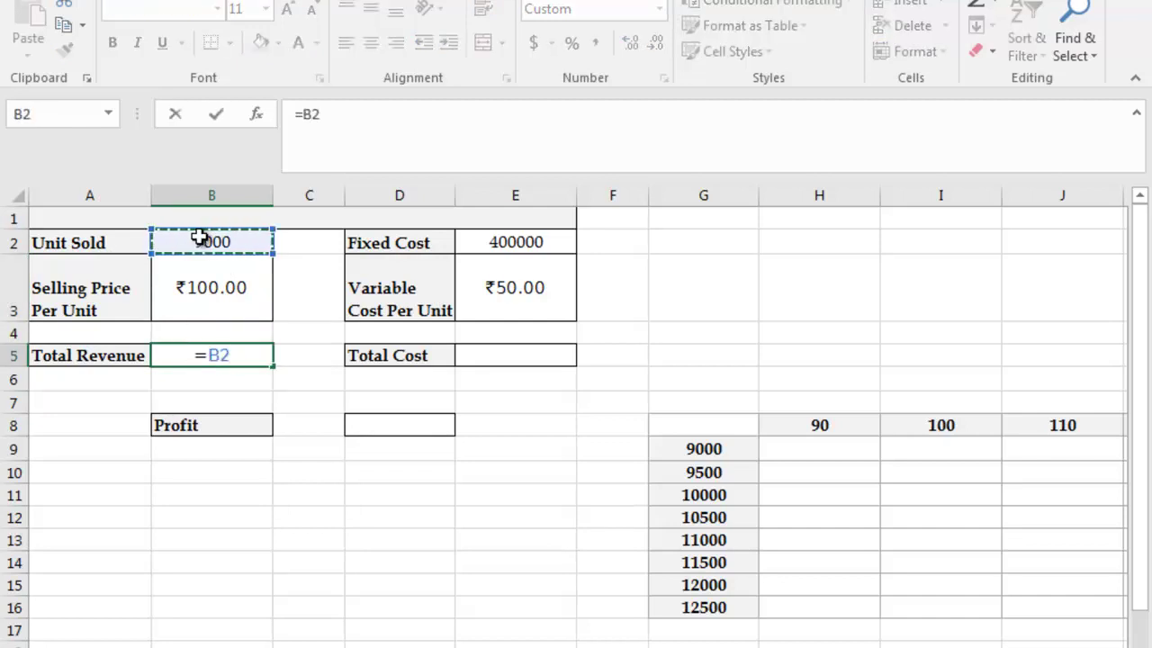
pyautogui.write('*')
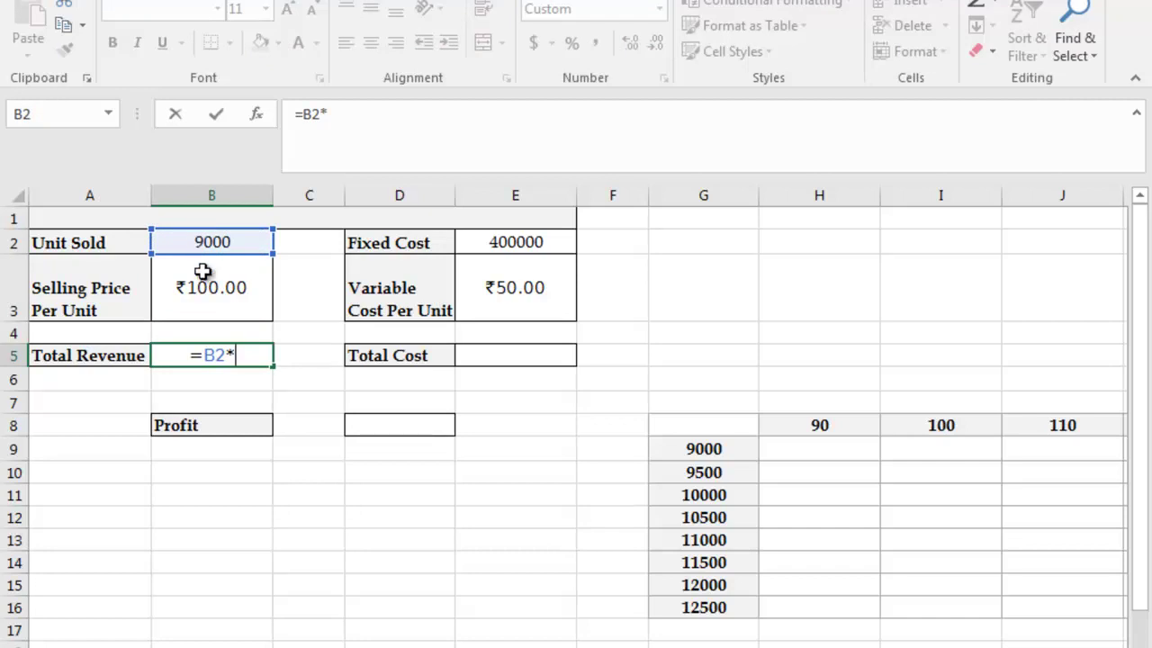
pyautogui.click(204, 286)
pyautogui.press('Return')
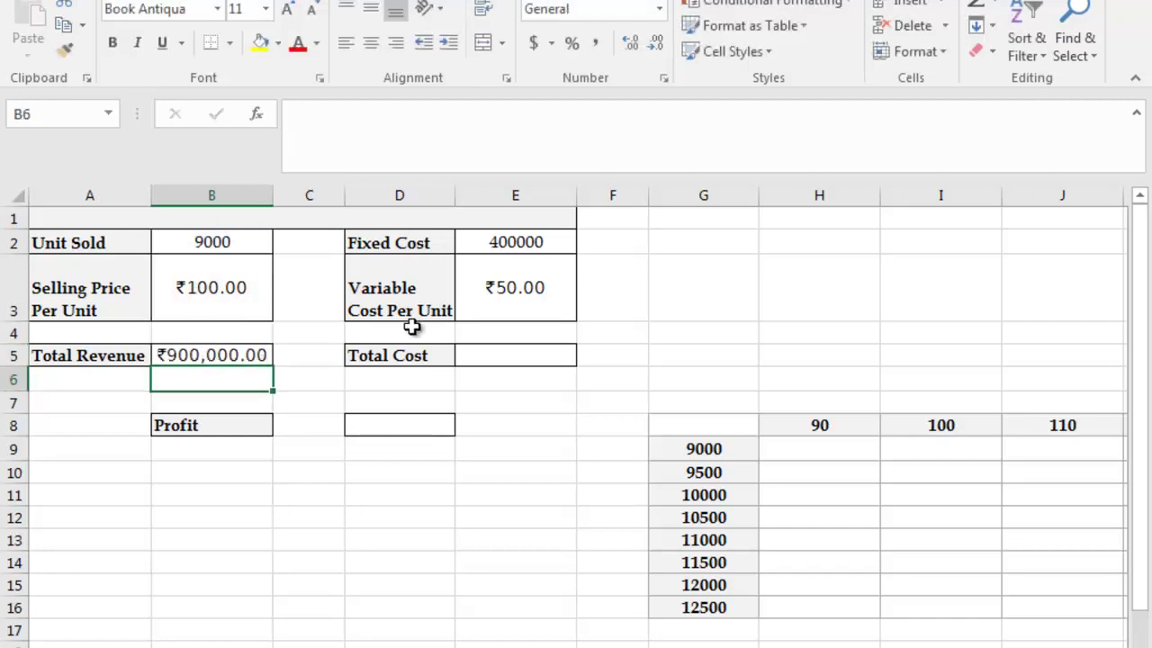
# Review units sold, variable cost per unit and fixed cost before building Total Cost
pyautogui.click(498, 358)
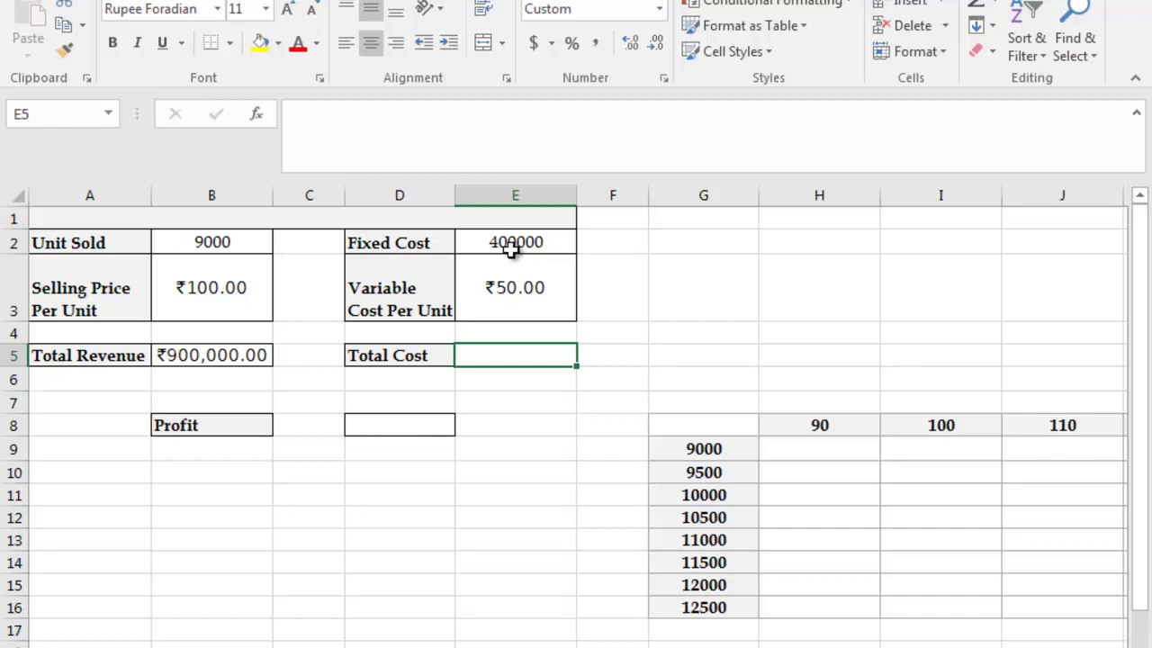
pyautogui.click(508, 286)
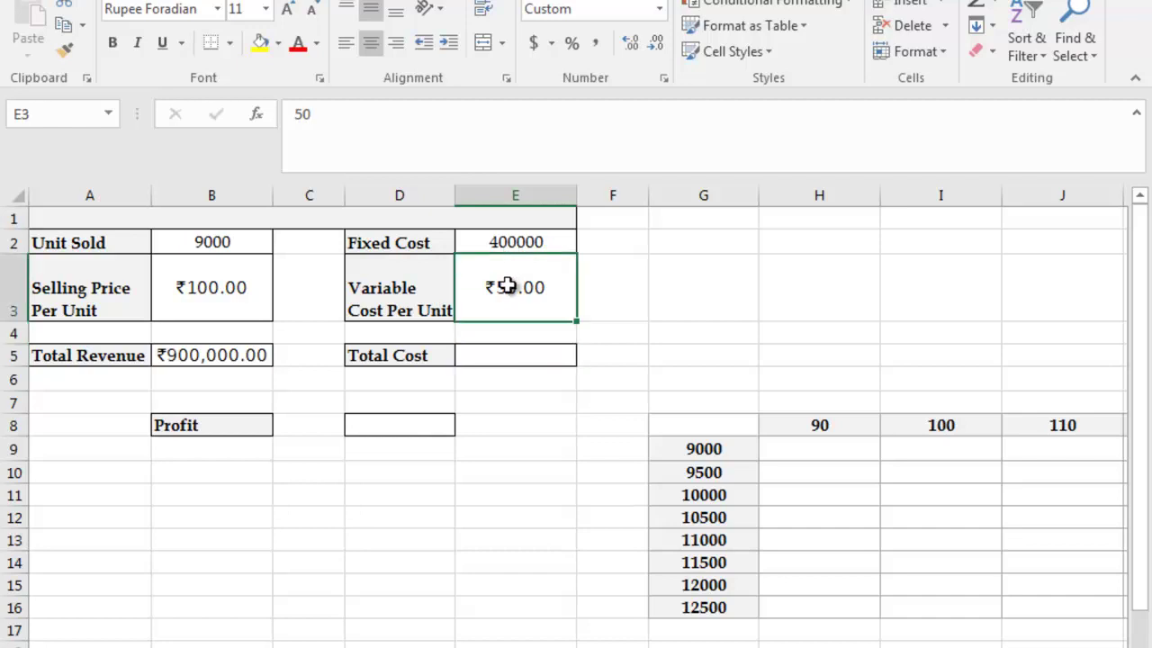
pyautogui.click(228, 246)
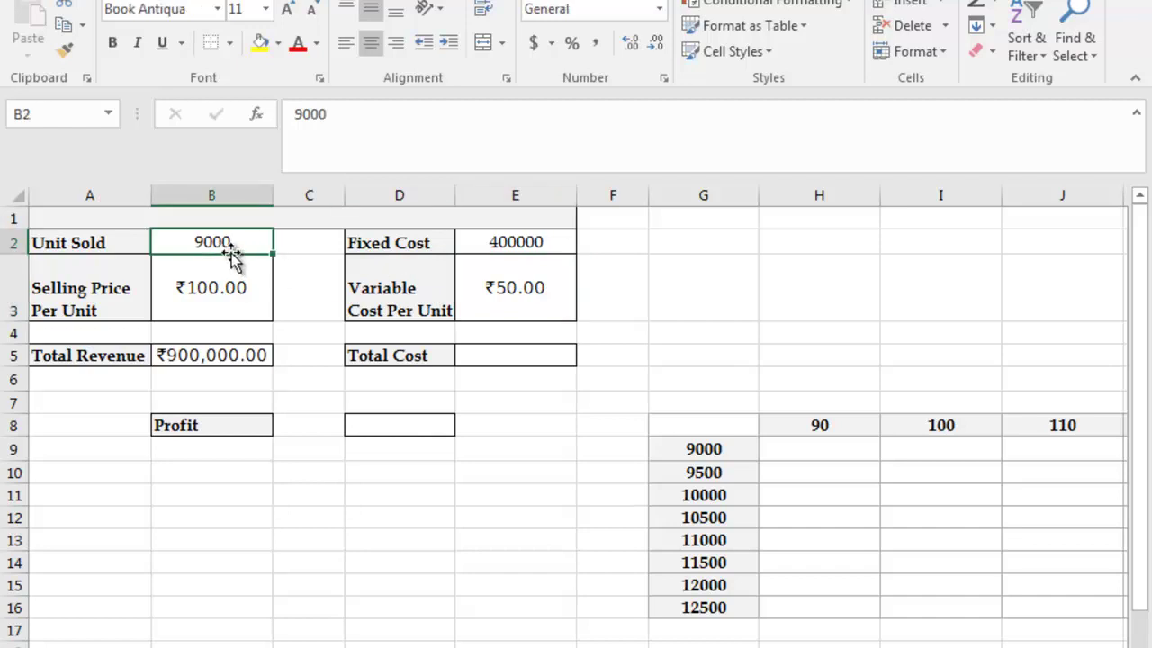
pyautogui.click(530, 300)
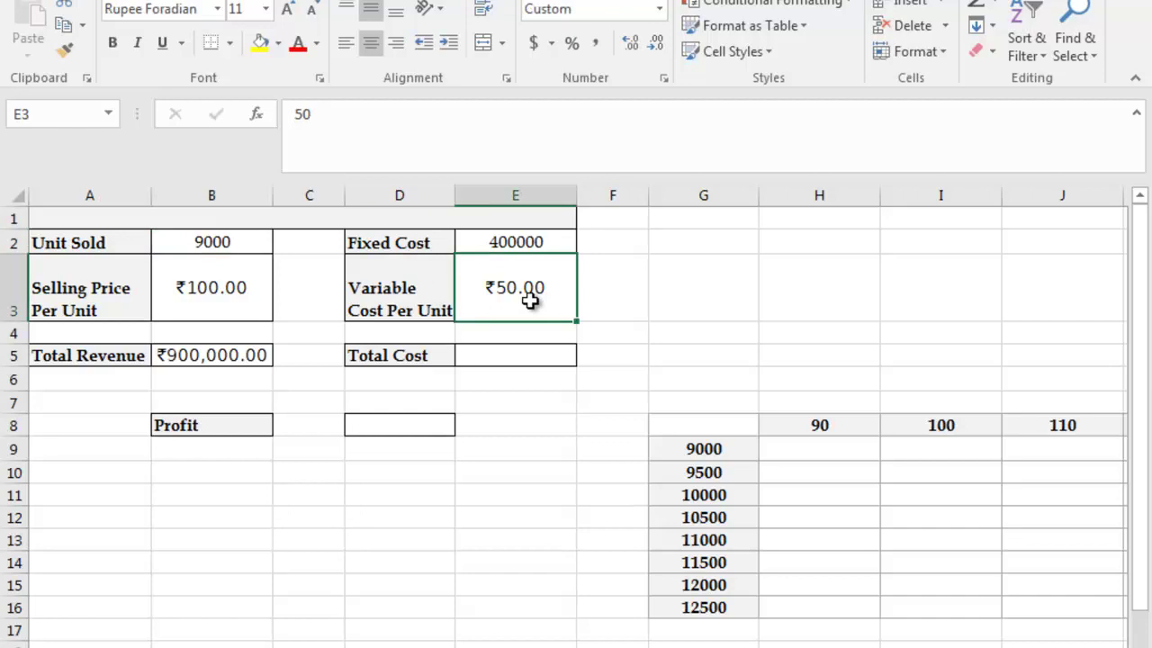
pyautogui.click(525, 240)
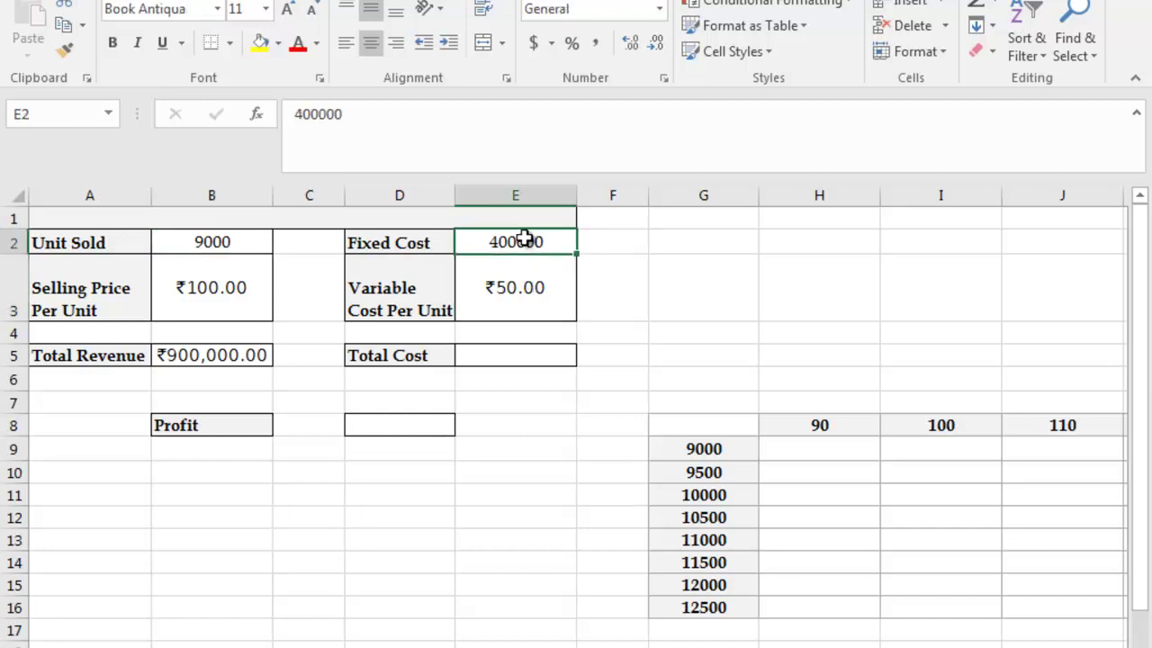
pyautogui.click(494, 356)
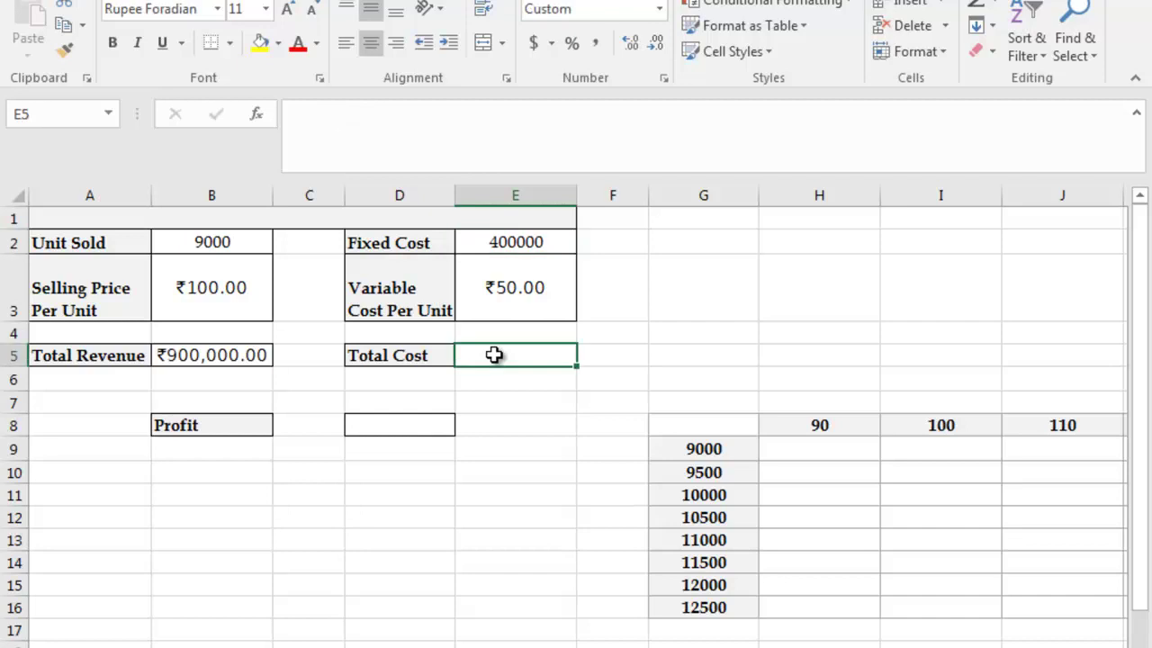
# Enter =(B2*E3)+E2 in E5, giving a Total Cost of ₹850,000.00
pyautogui.write('=')
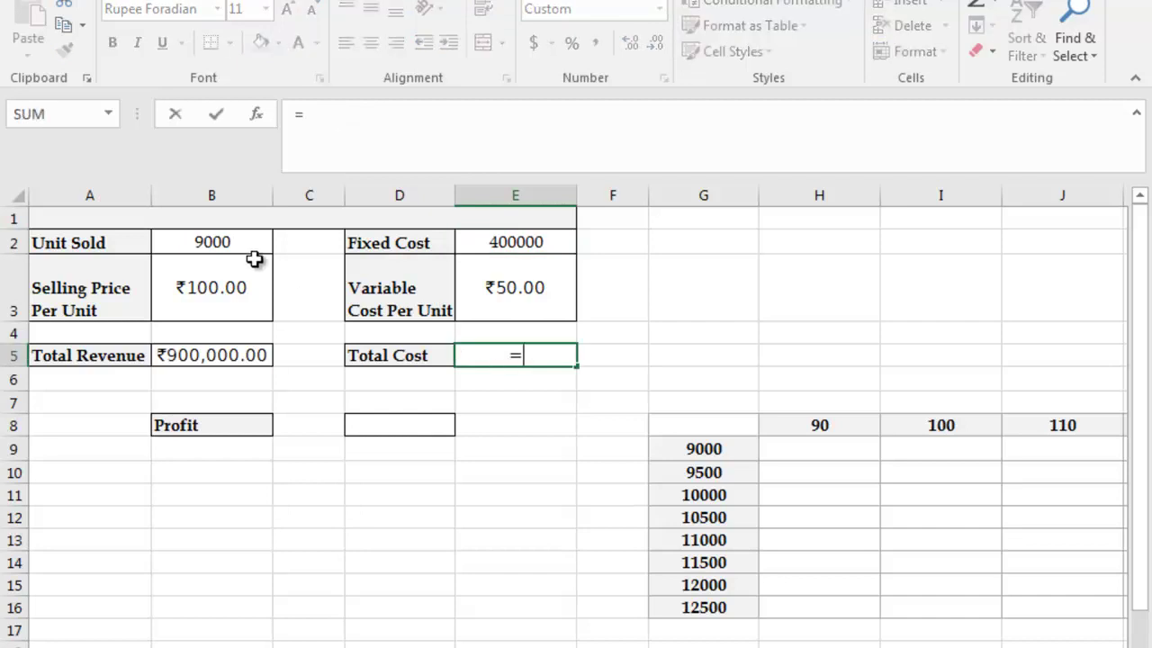
pyautogui.click(228, 241)
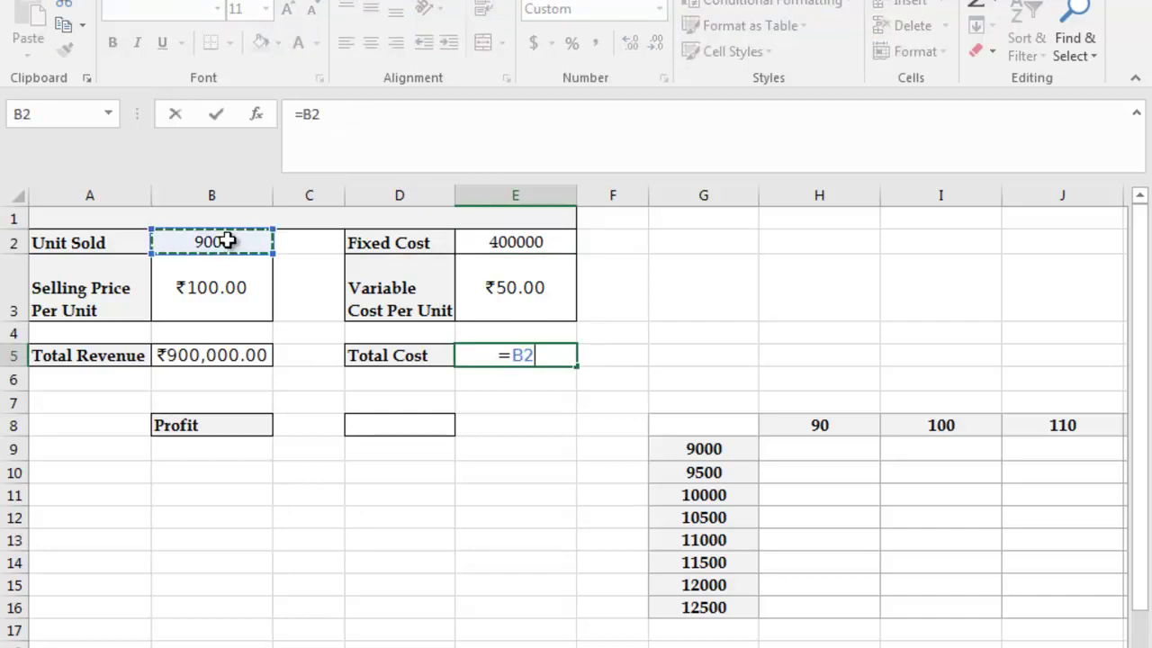
pyautogui.write('*')
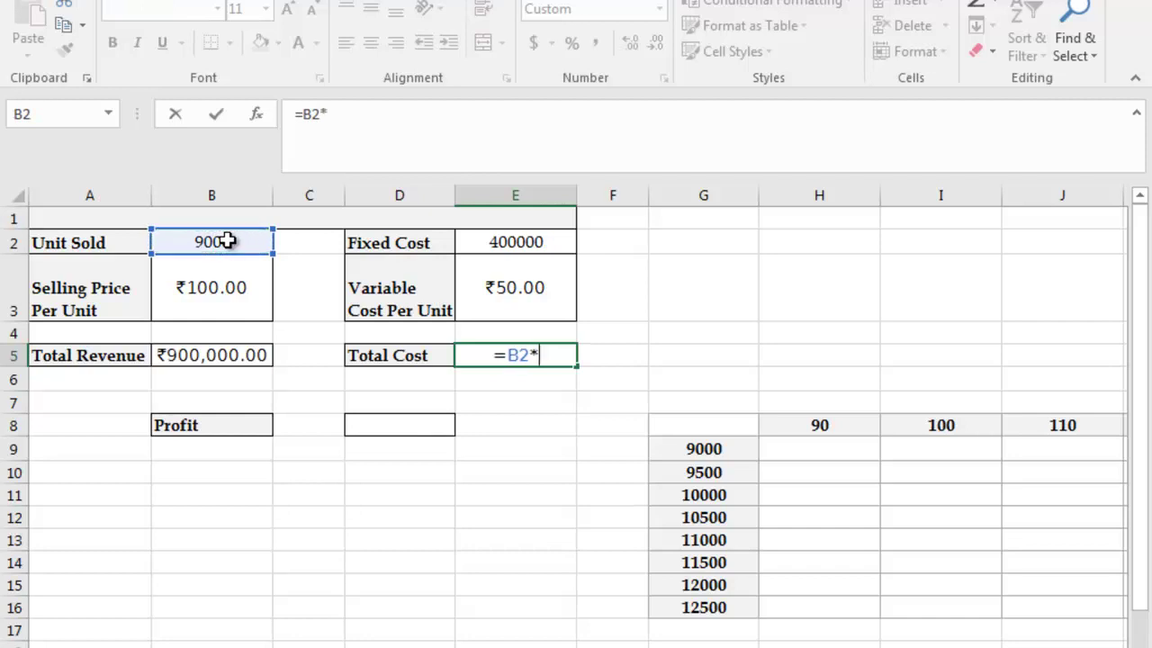
pyautogui.click(540, 307)
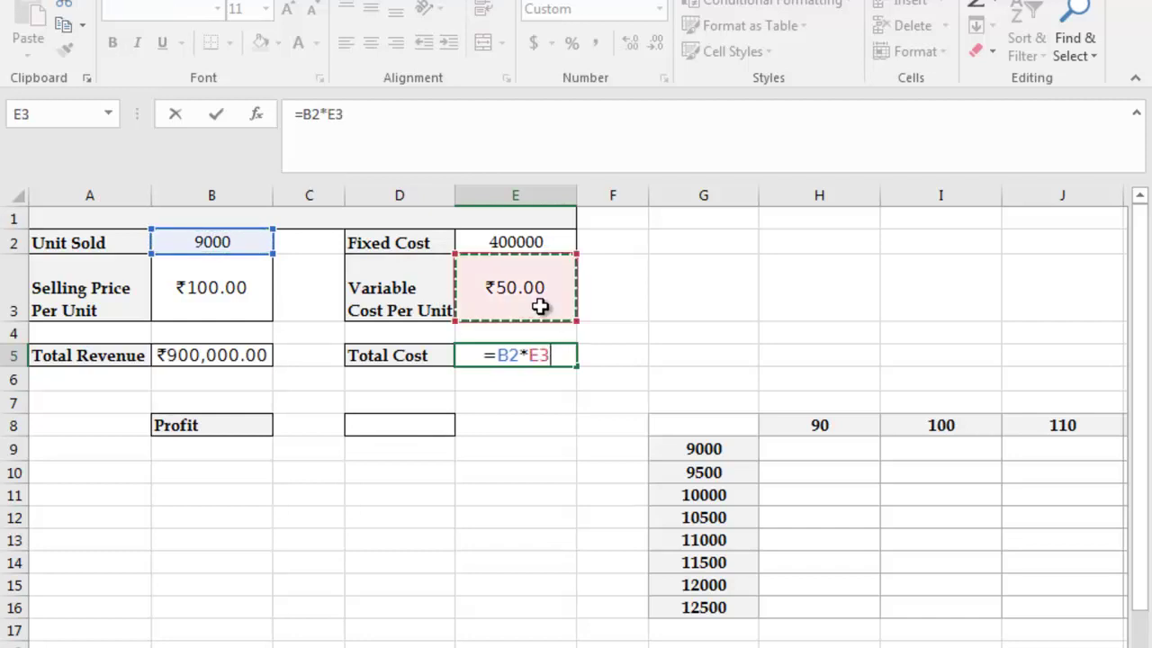
pyautogui.click(499, 355)
pyautogui.write('(')
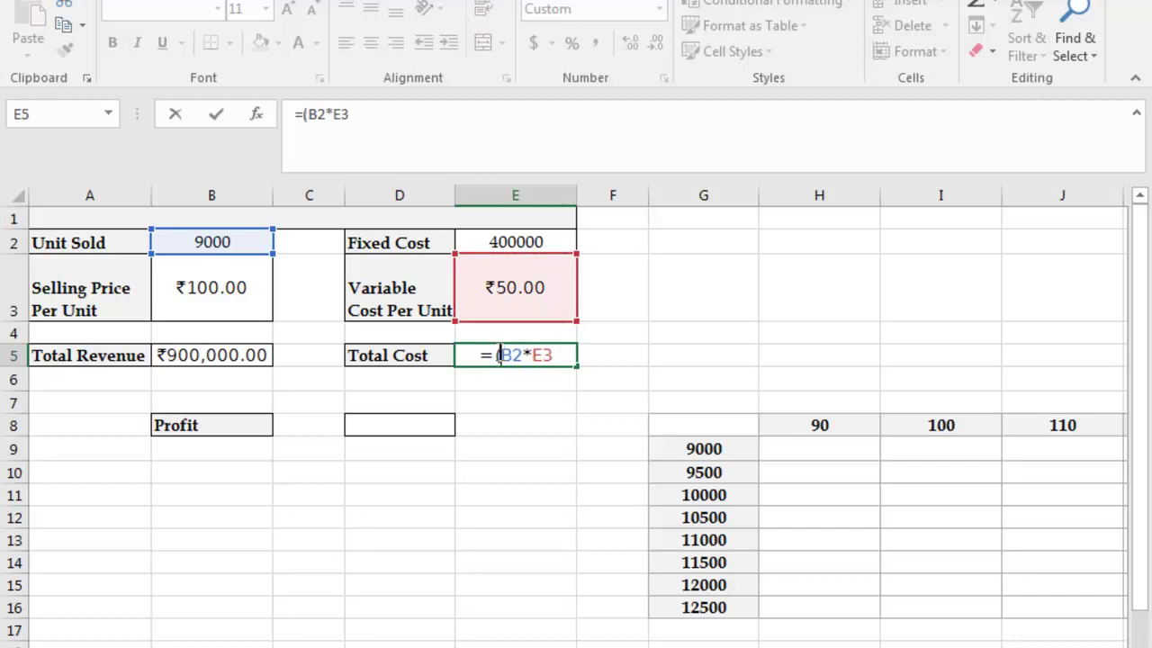
pyautogui.click(390, 110)
pyautogui.write(')')
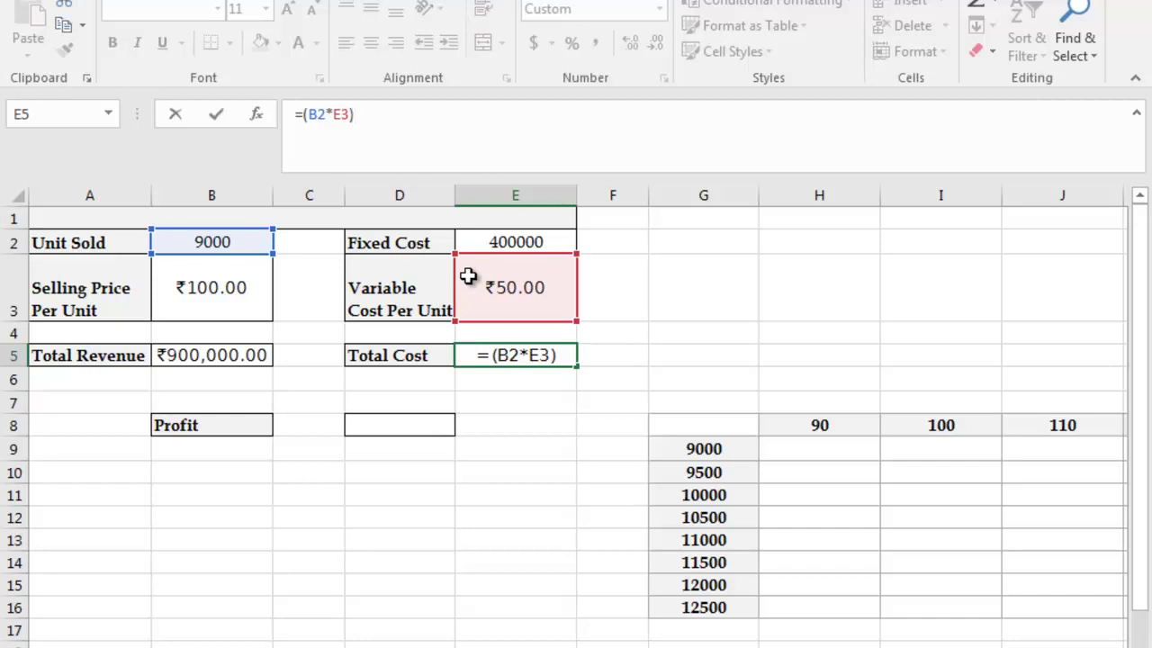
pyautogui.write('+')
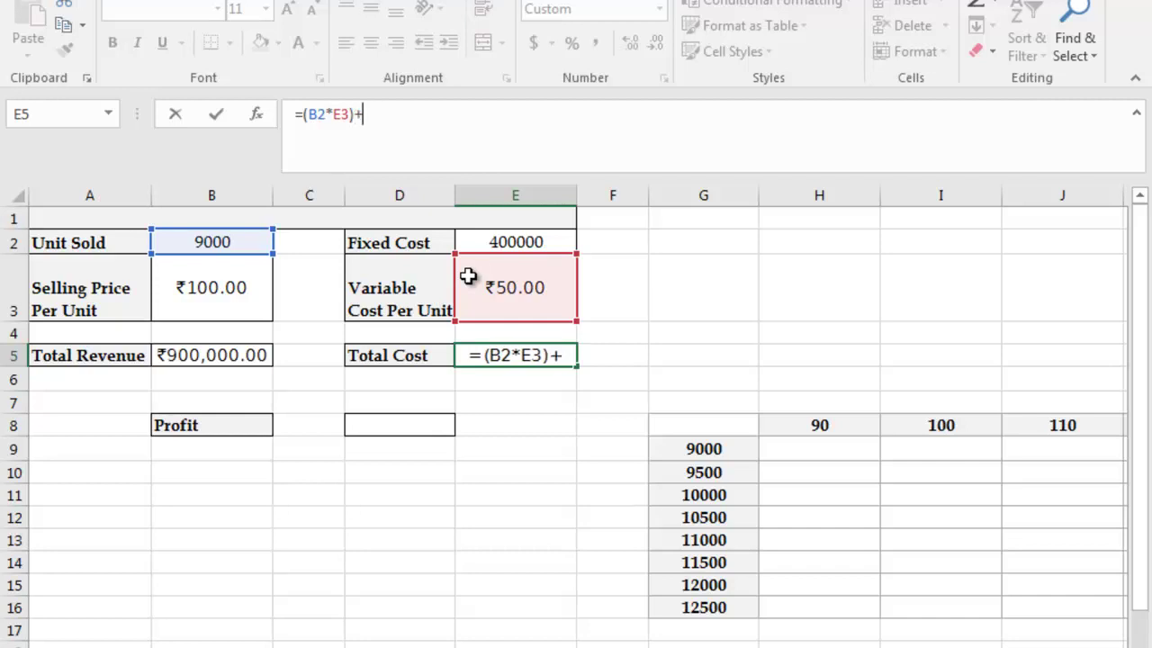
pyautogui.click(505, 238)
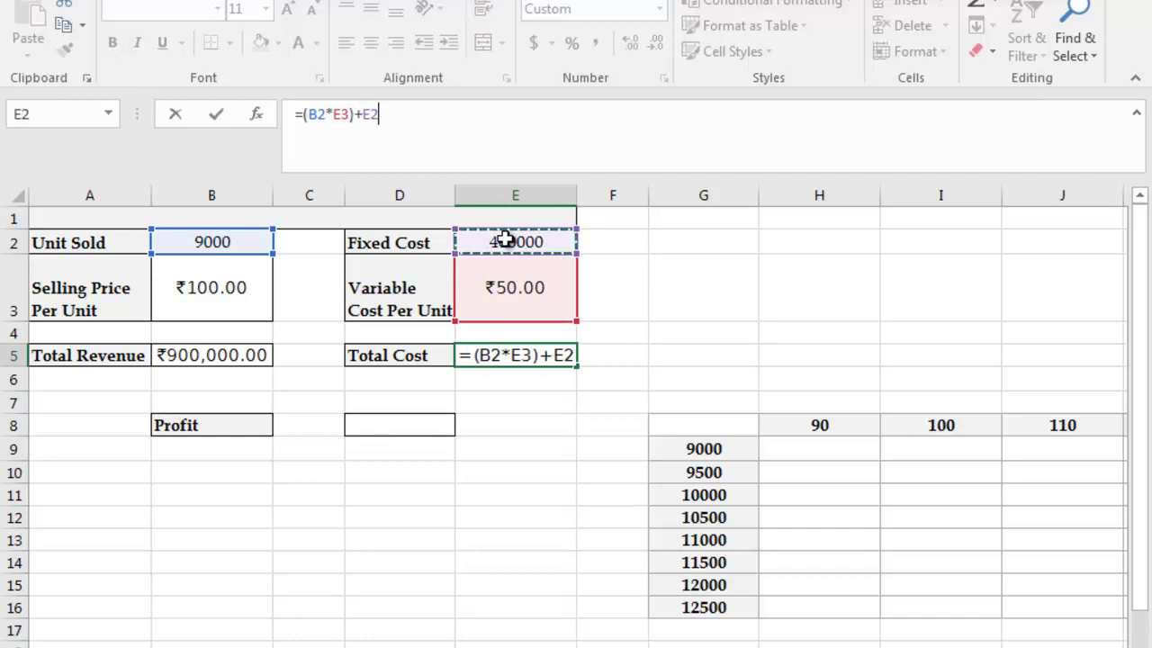
pyautogui.press('Return')
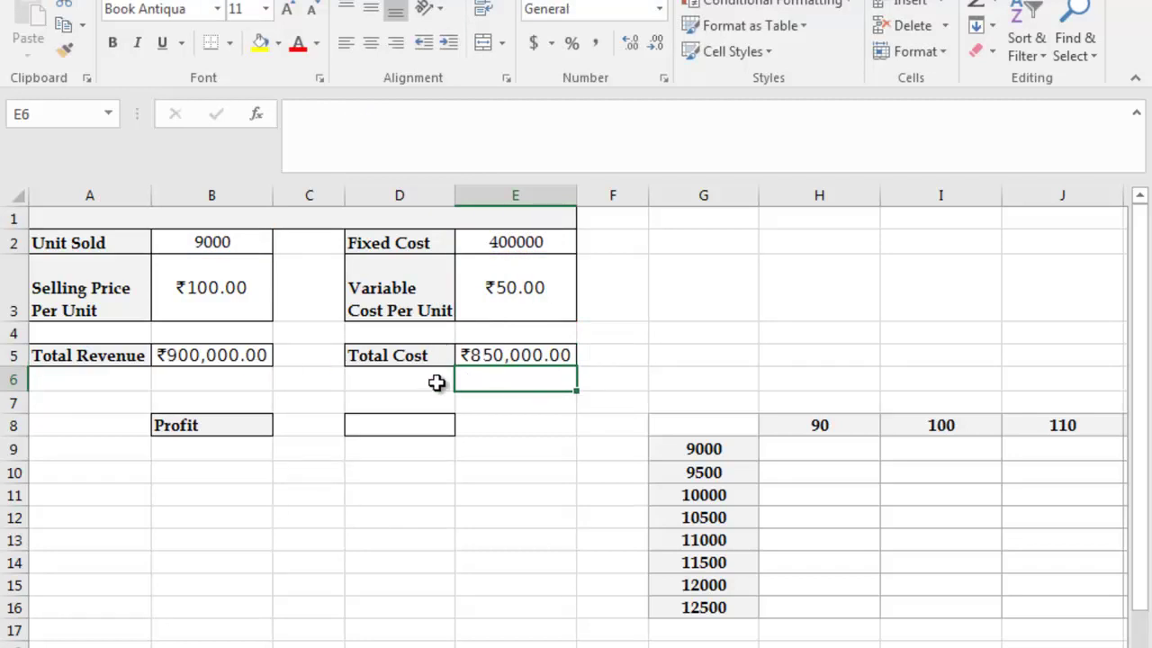
# Enter =B5-E5 in D8 so Profit shows ₹50,000.00
pyautogui.click(224, 241)
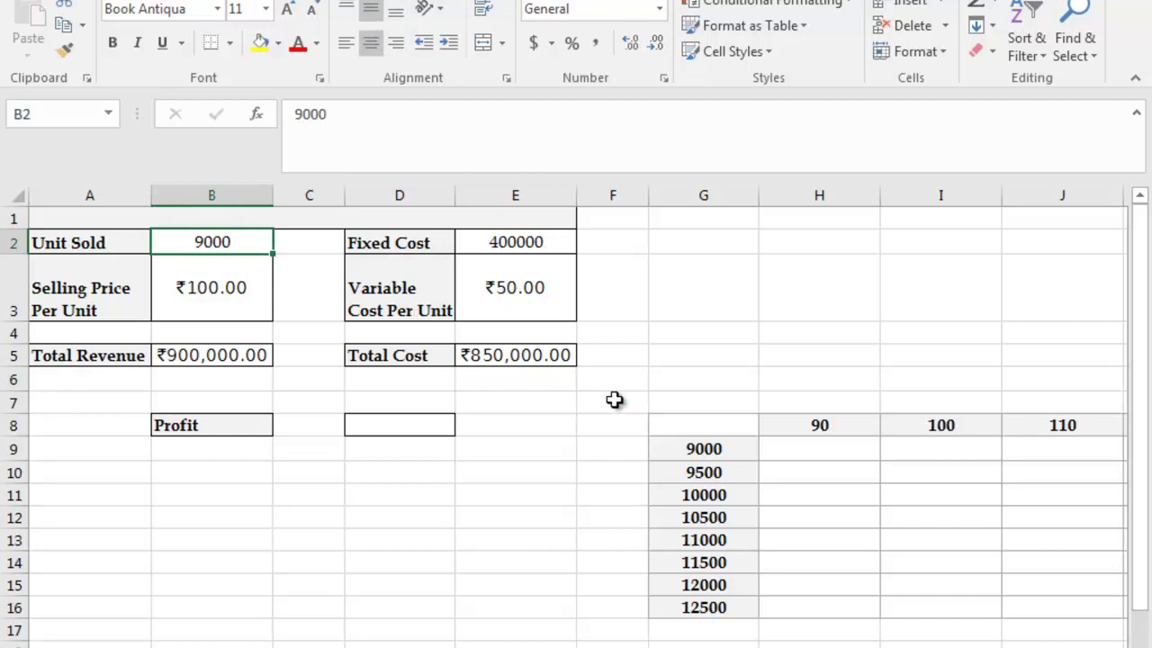
pyautogui.click(213, 359)
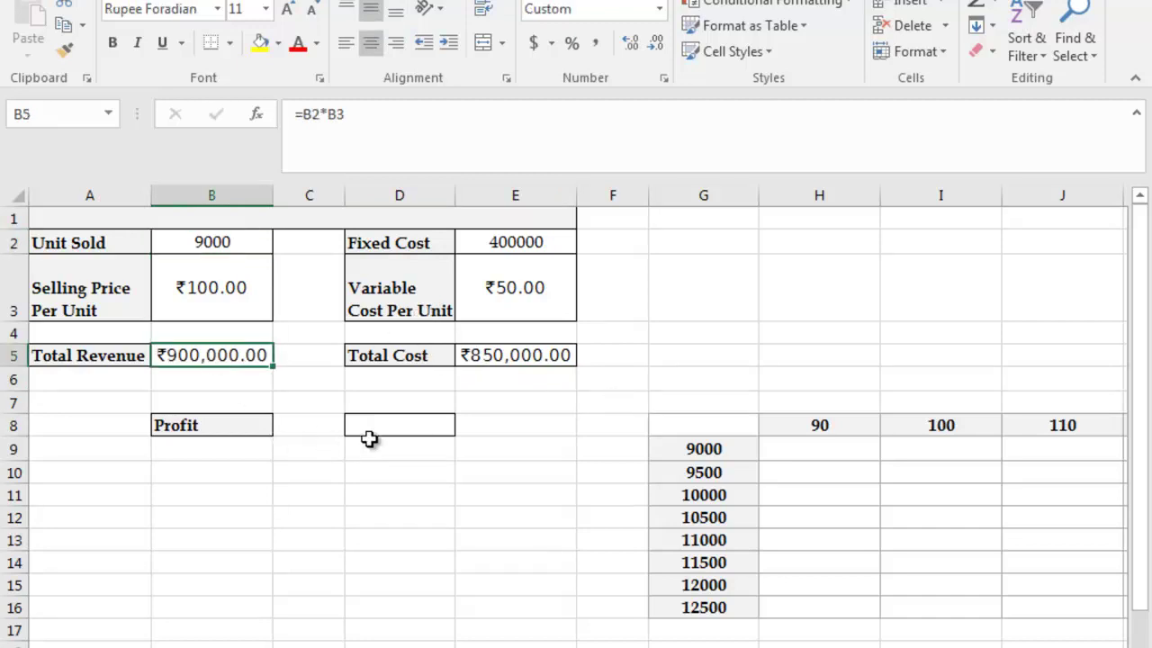
pyautogui.click(402, 425)
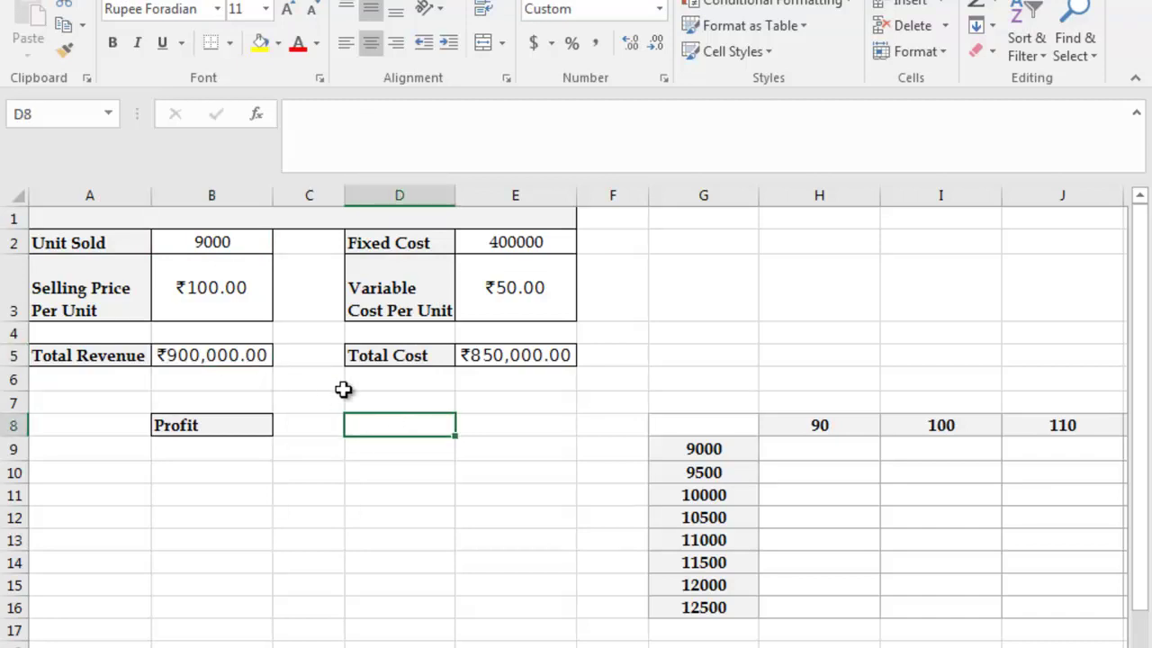
pyautogui.write('=')
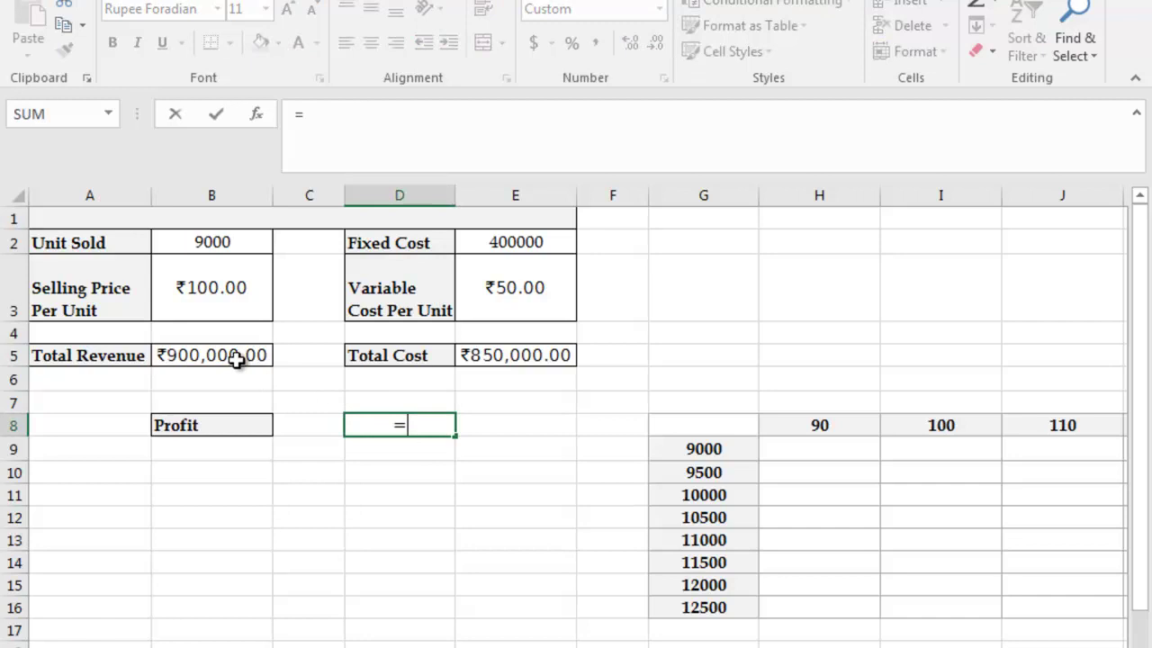
pyautogui.click(233, 353)
pyautogui.write('--')
pyautogui.press('BackSpace')
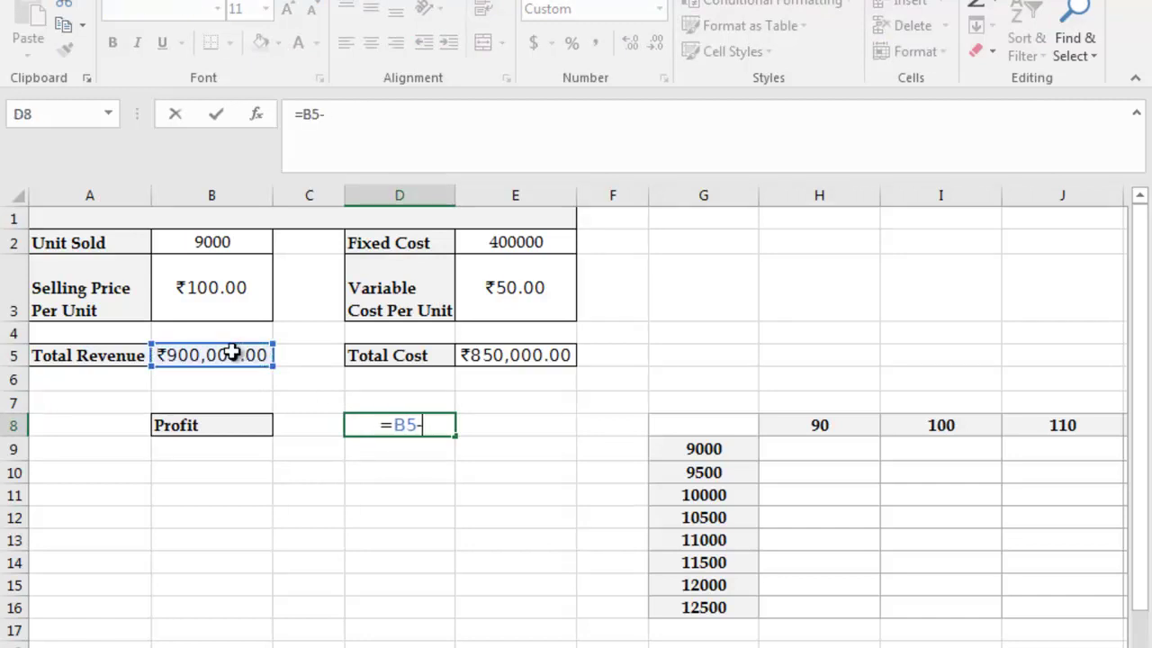
pyautogui.click(523, 357)
pyautogui.press('Return')
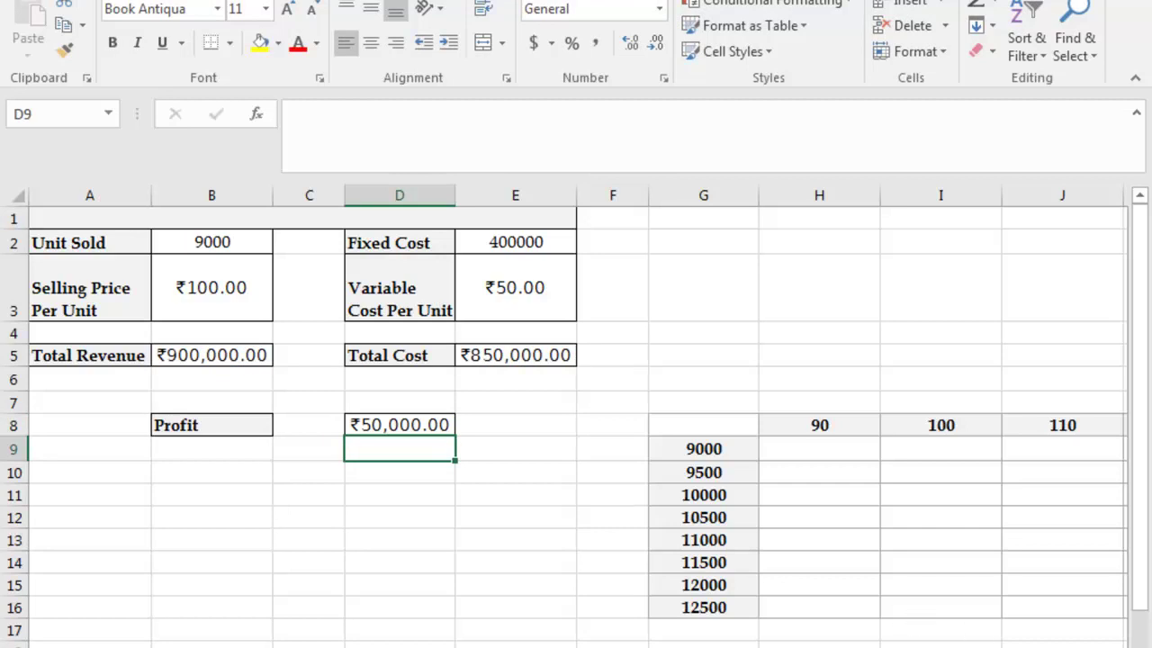
# Enter =D8 in corner cell G8 to show ₹50,000.00, then start selecting the table range from G8
pyautogui.hscroll(1, 576, 414)
pyautogui.hscroll(1, 576, 414)
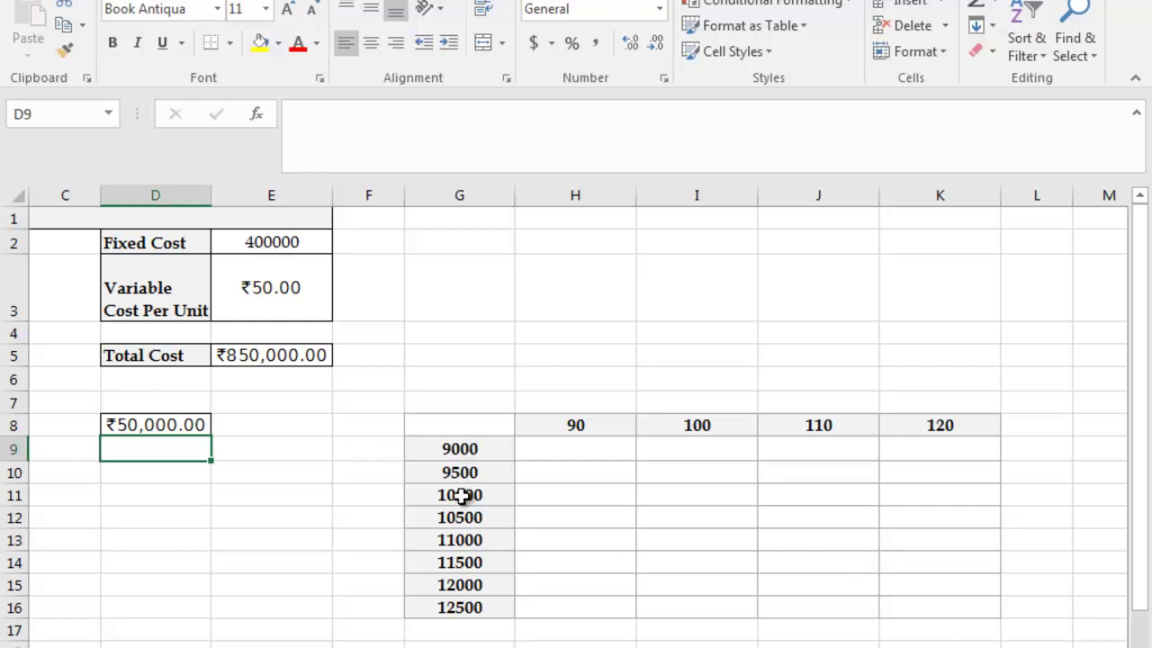
pyautogui.press('Right')
pyautogui.press('Right')
pyautogui.press('Right')
pyautogui.press('Down')
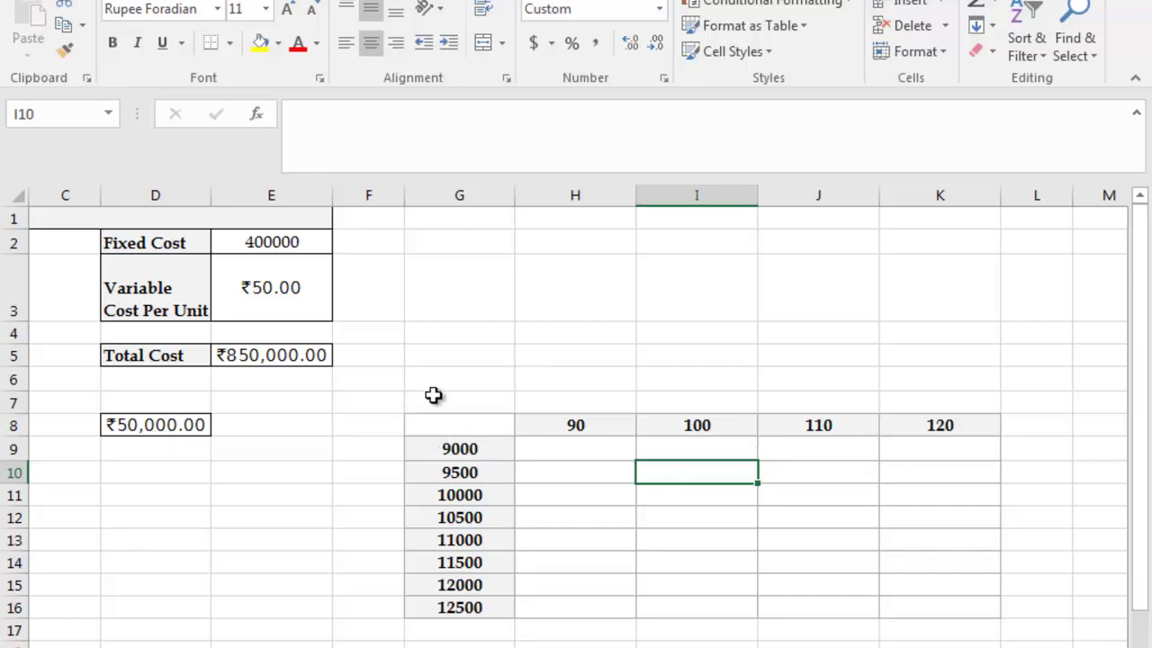
pyautogui.click(452, 425)
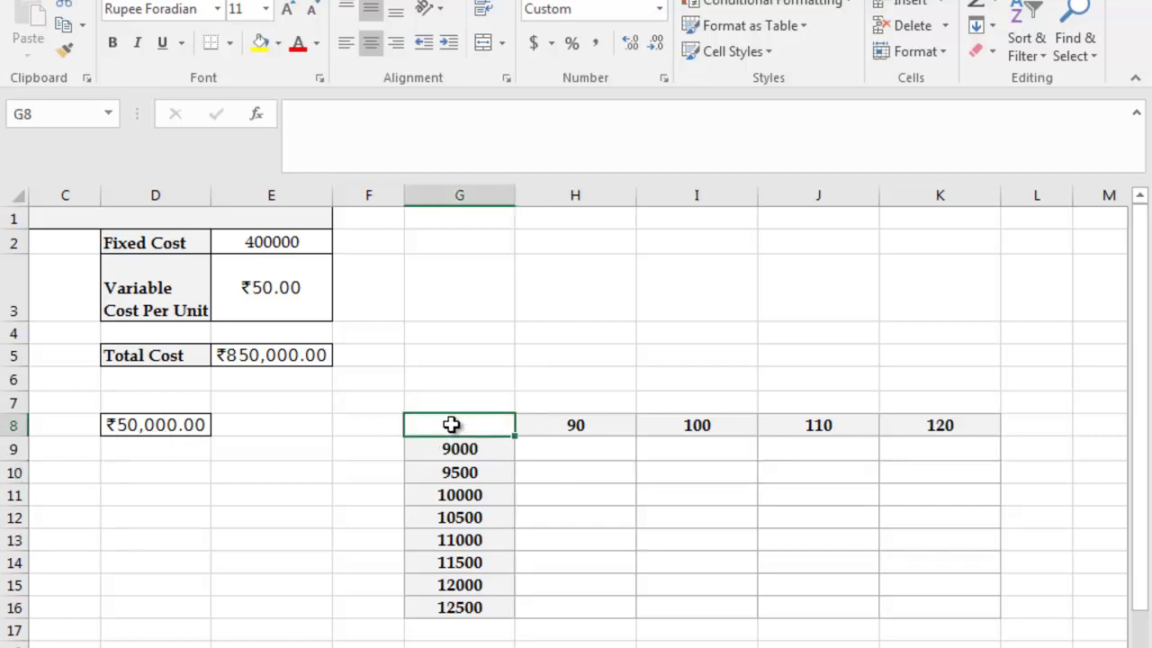
pyautogui.write('=')
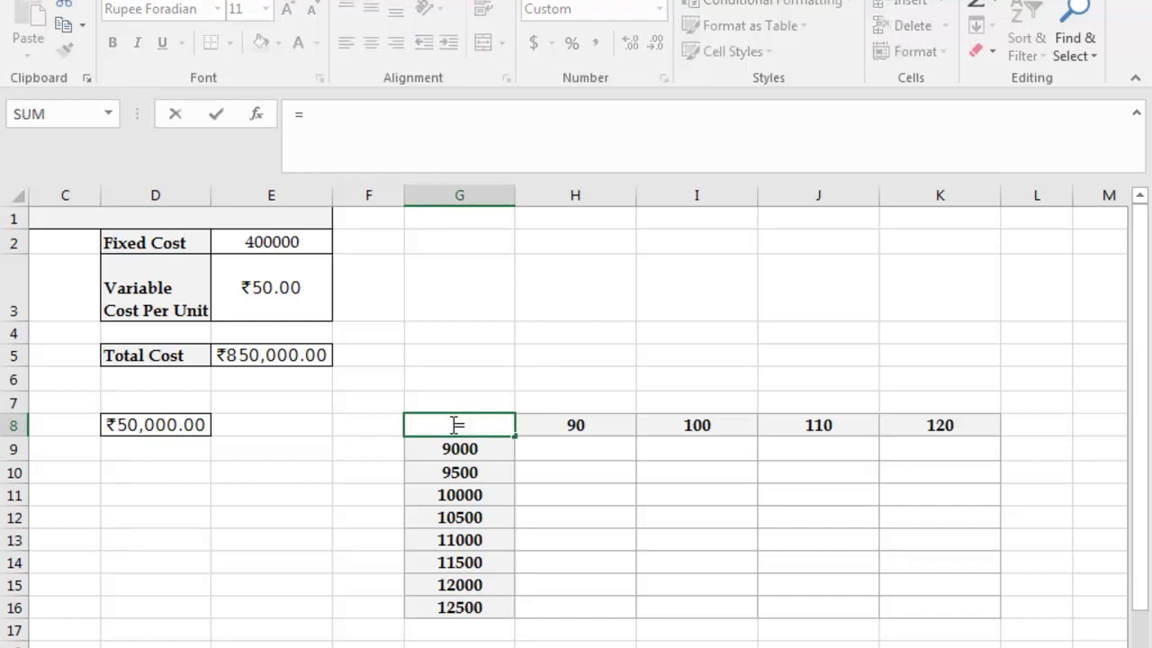
pyautogui.click(170, 424)
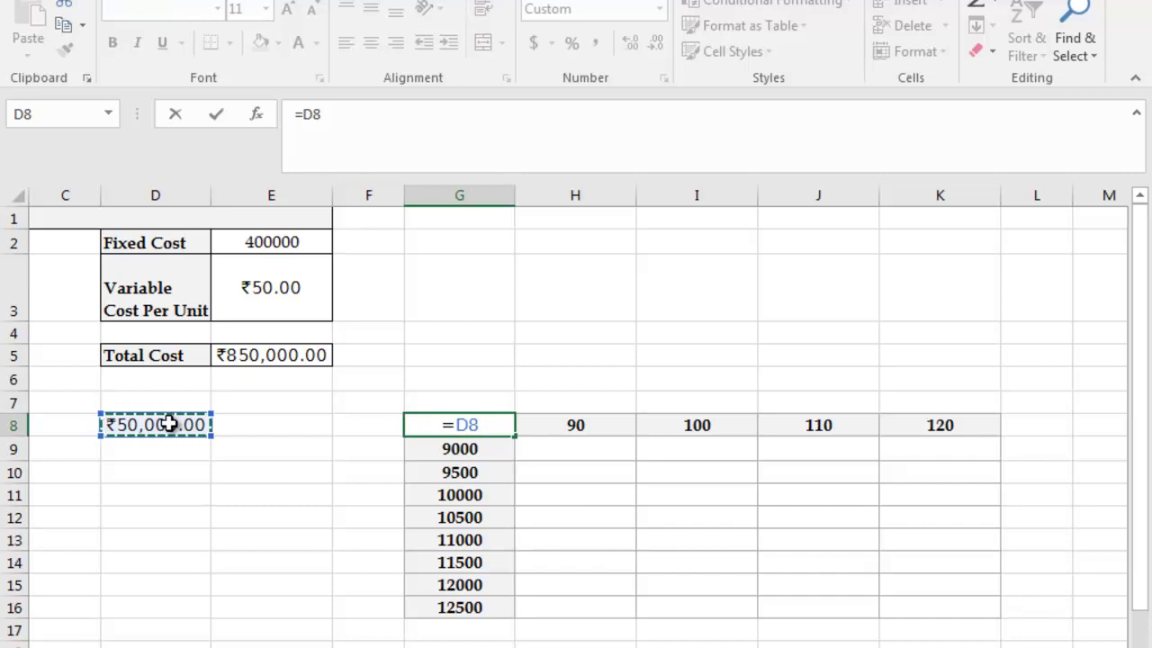
pyautogui.press('Return')
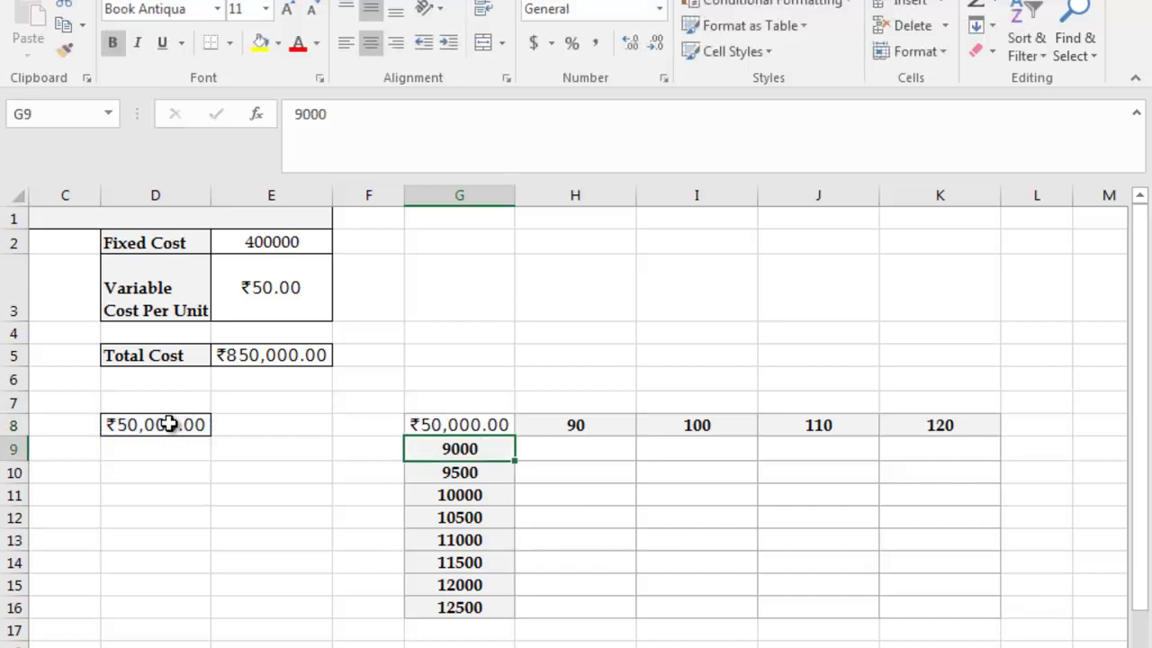
pyautogui.click(450, 421)
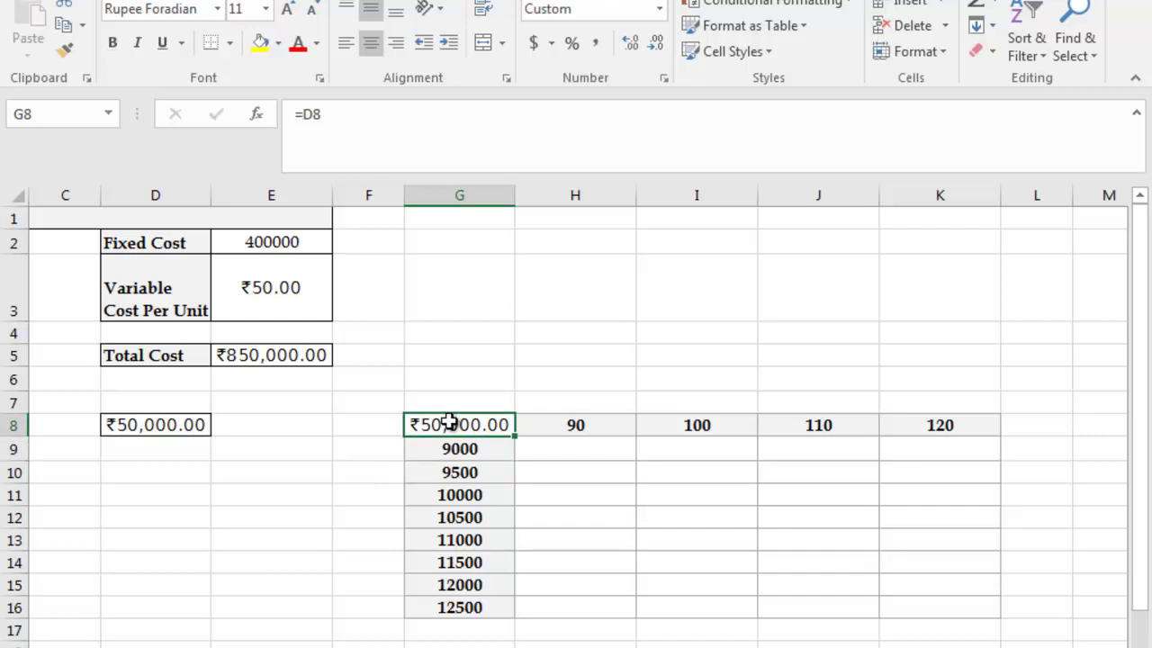
pyautogui.hotkey('shift', 'Right')
pyautogui.hotkey('shift', 'Right')
pyautogui.hotkey('shift', 'Right')
pyautogui.hotkey('shift', 'Right')
# Create a data table on G8:K16 with row input cell B3 and column input cell B2
pyautogui.hotkey('shift', 'Down')
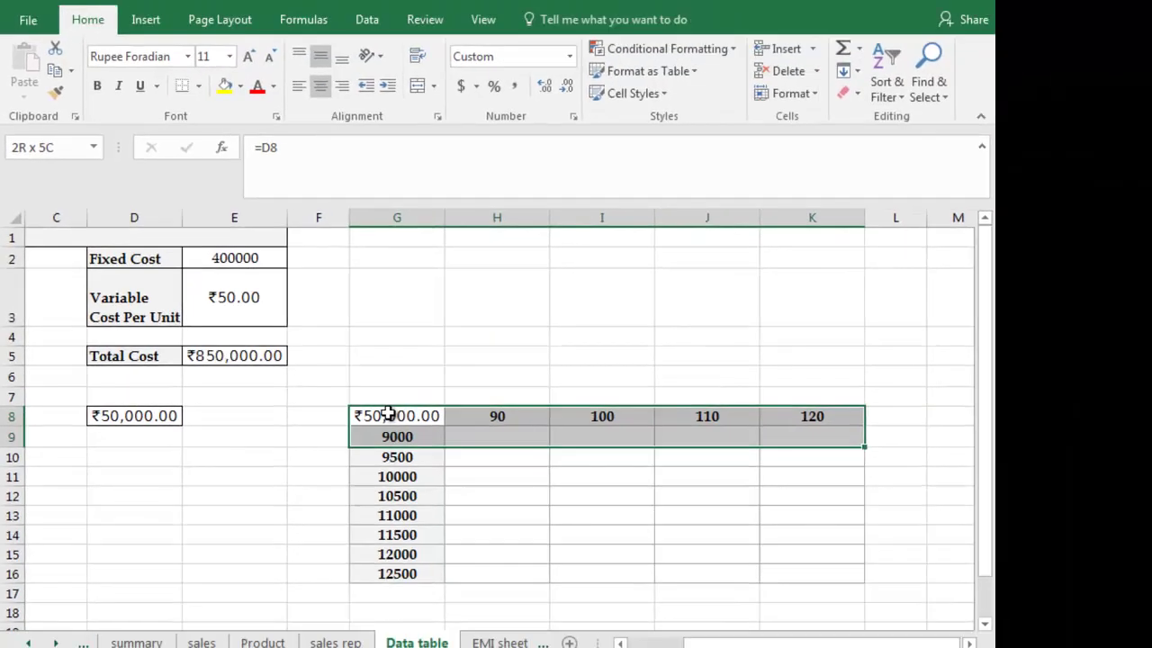
pyautogui.hotkey('shift', 'Down')
pyautogui.hotkey('shift', 'Down')
pyautogui.hotkey('shift', 'Down')
pyautogui.hotkey('shift', 'Down')
pyautogui.hotkey('shift', 'Down')
pyautogui.hotkey('shift', 'Down')
pyautogui.hotkey('shift', 'Down')
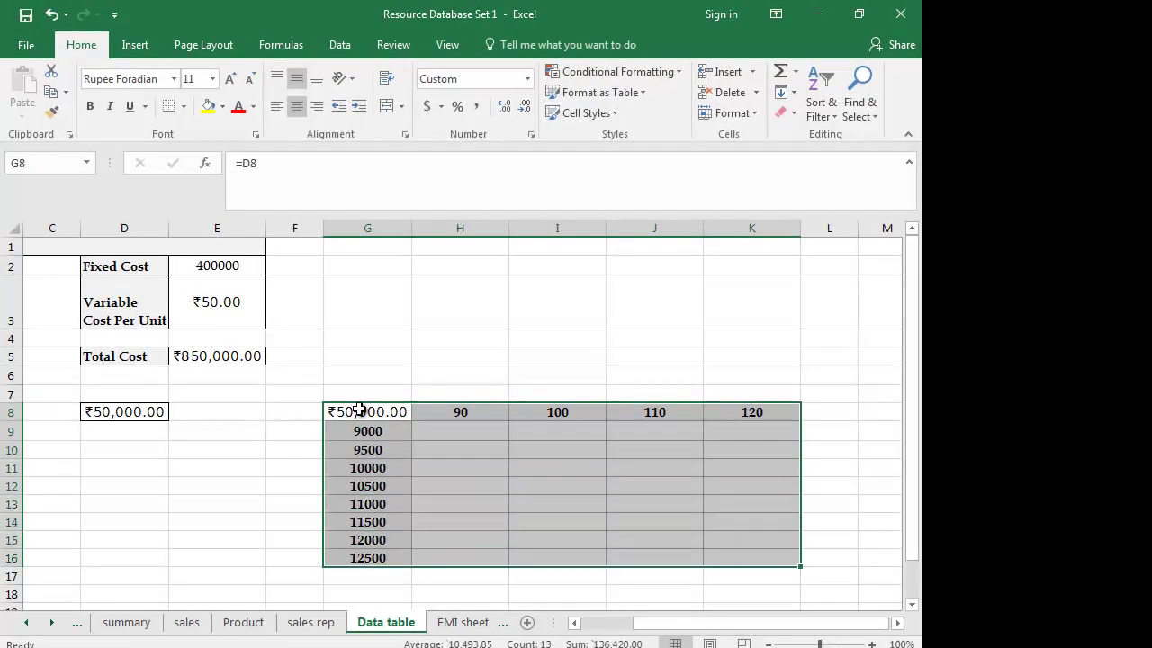
pyautogui.click(348, 43)
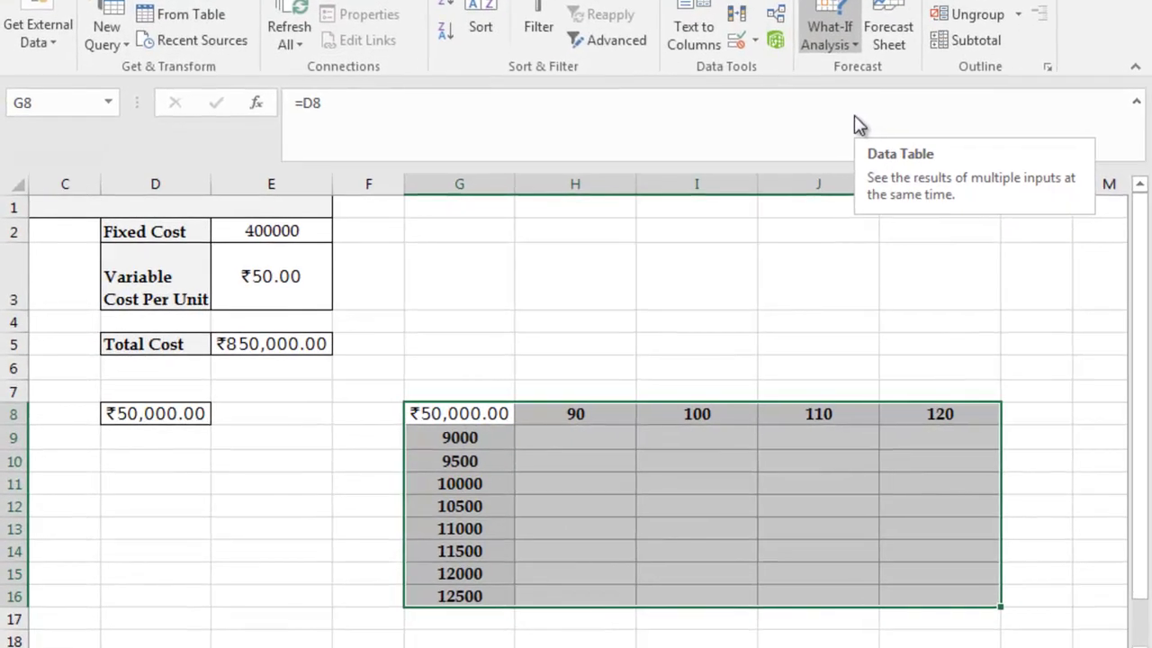
pyautogui.click(858, 124)
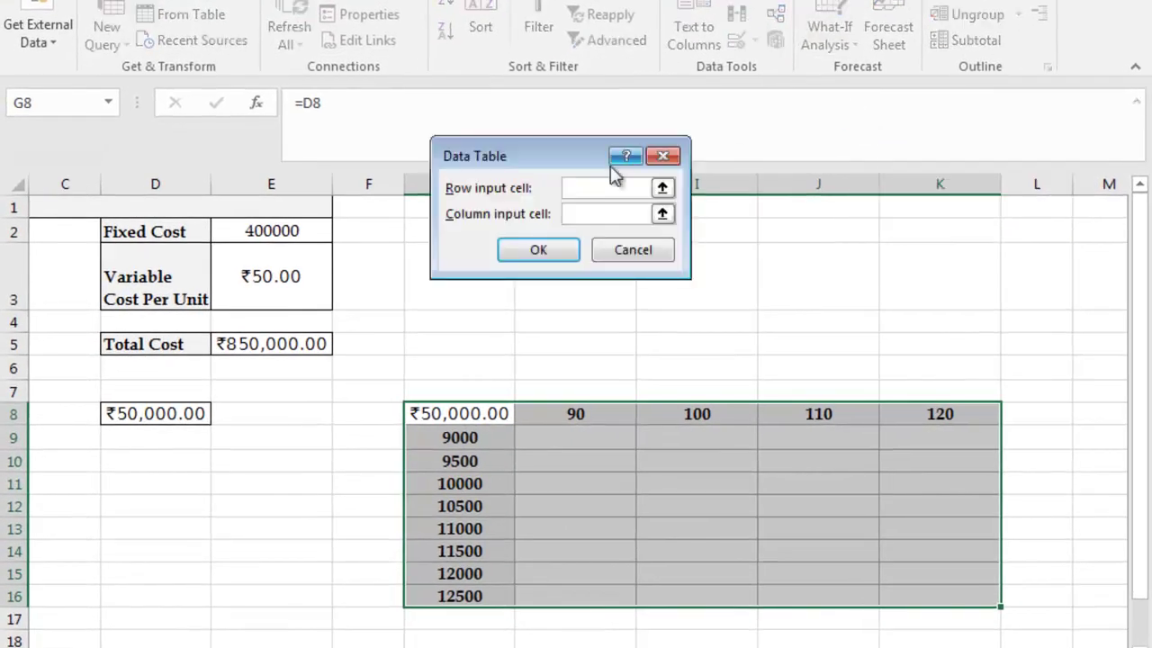
pyautogui.moveTo(509, 157); pyautogui.dragTo(768, 112)
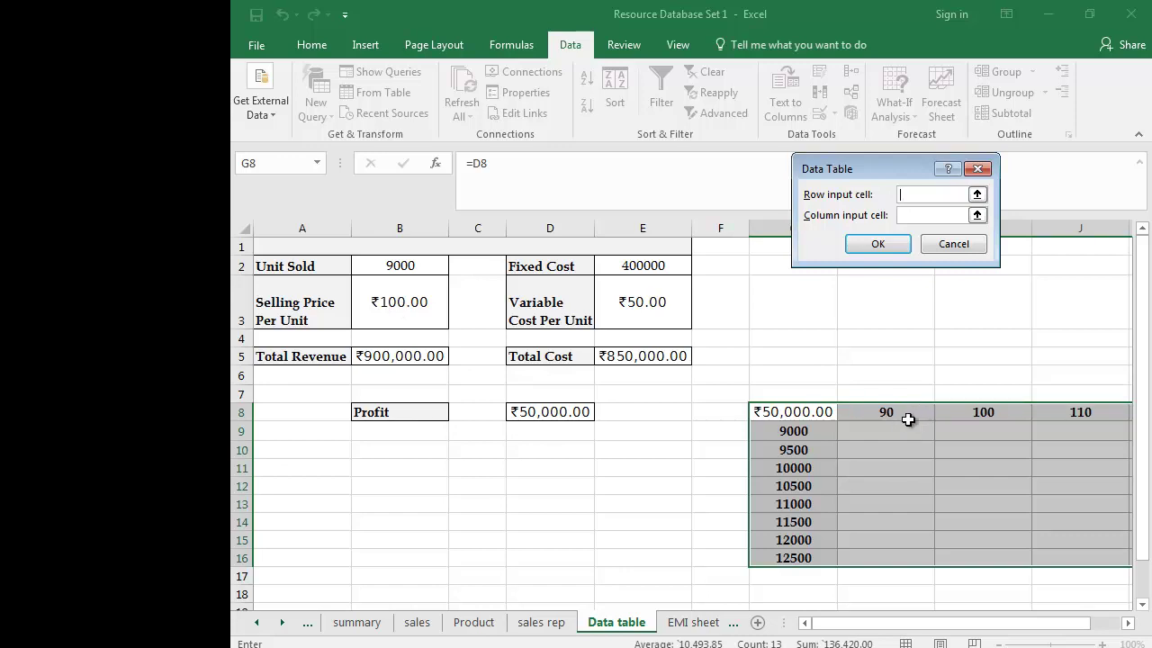
pyautogui.click(540, 229)
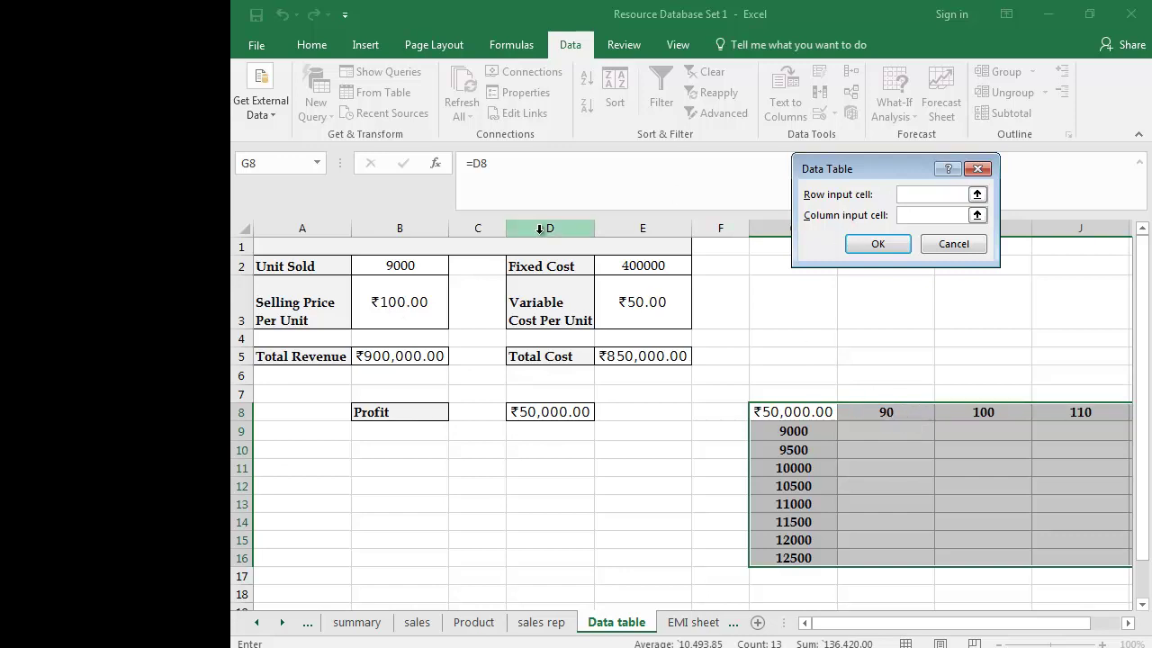
pyautogui.click(396, 307)
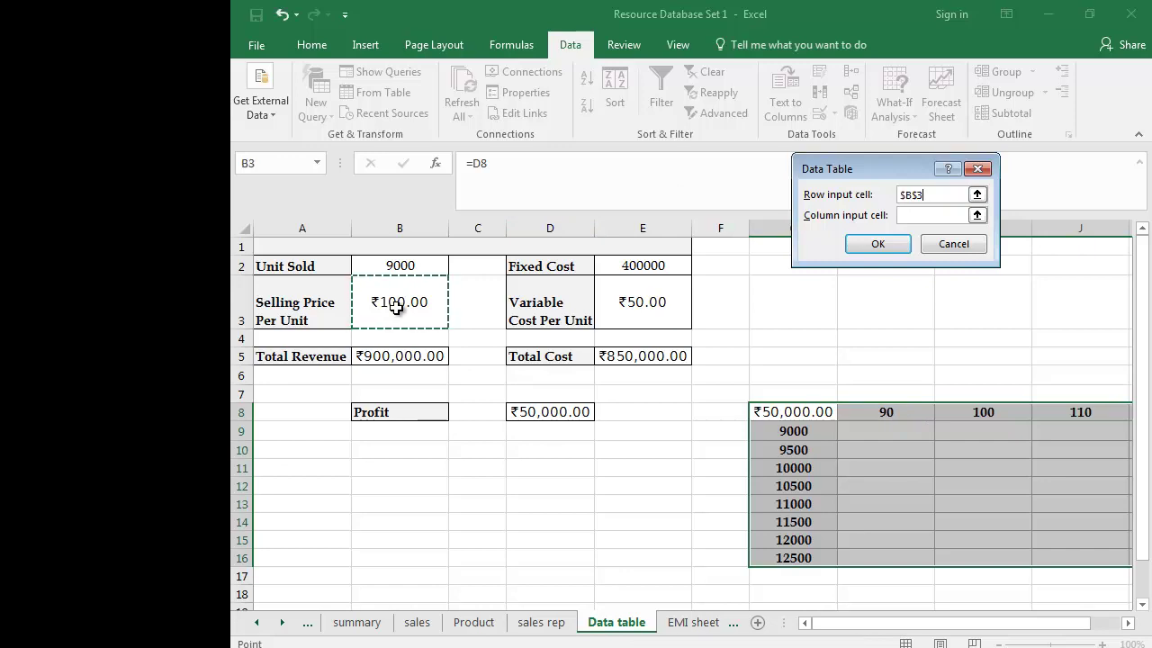
pyautogui.click(907, 214)
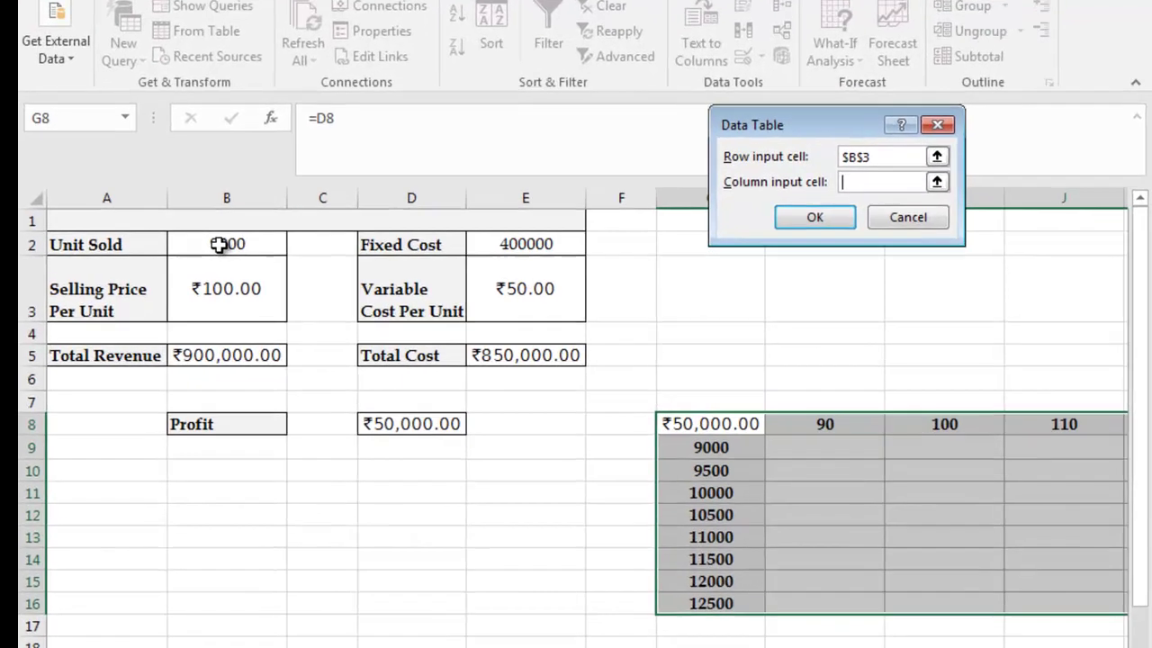
pyautogui.click(388, 269)
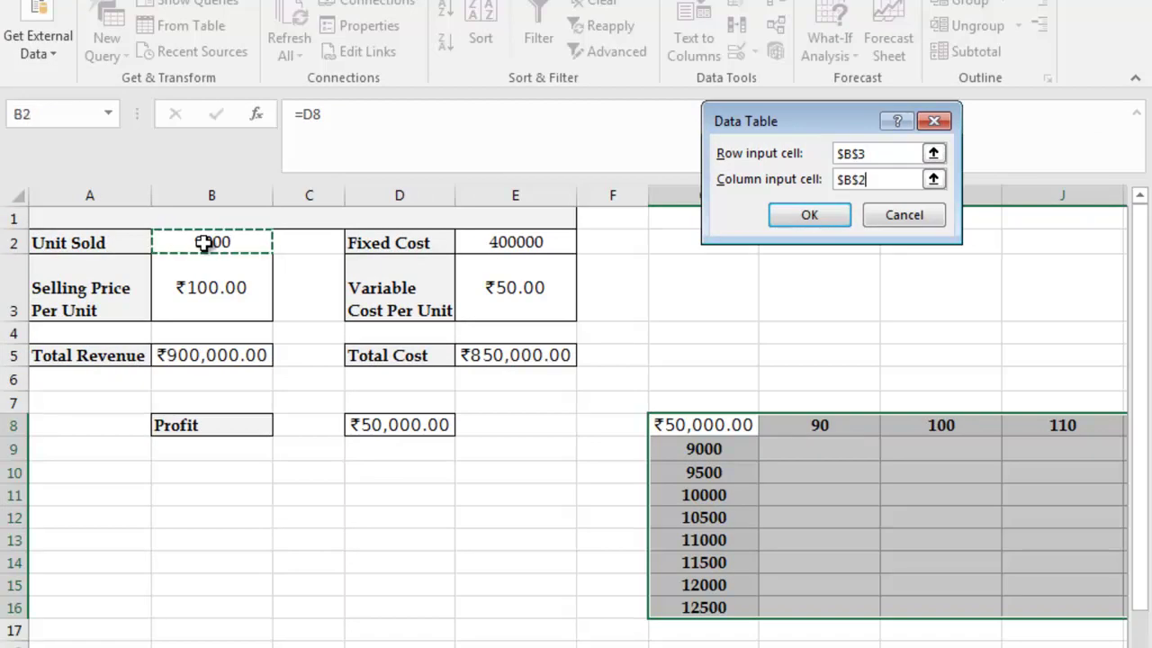
pyautogui.click(812, 225)
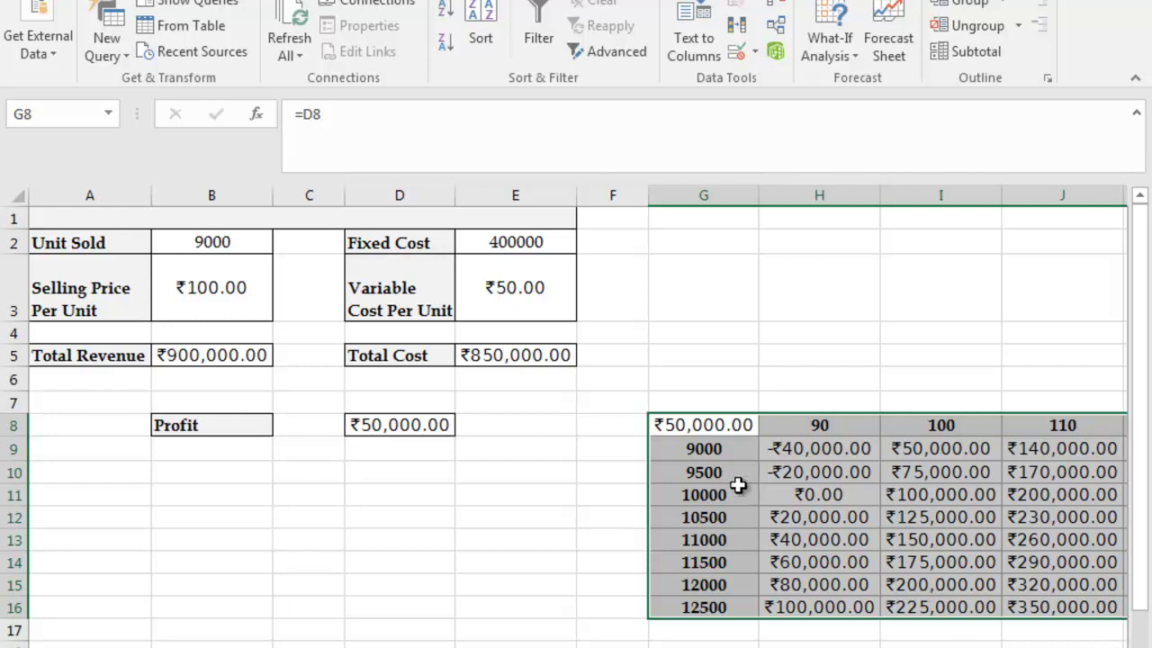
# Check the price headings and the {=TABLE(B3,B2)} formula behind the profit results
pyautogui.moveTo(723, 452); pyautogui.dragTo(810, 477)
pyautogui.click(723, 452)
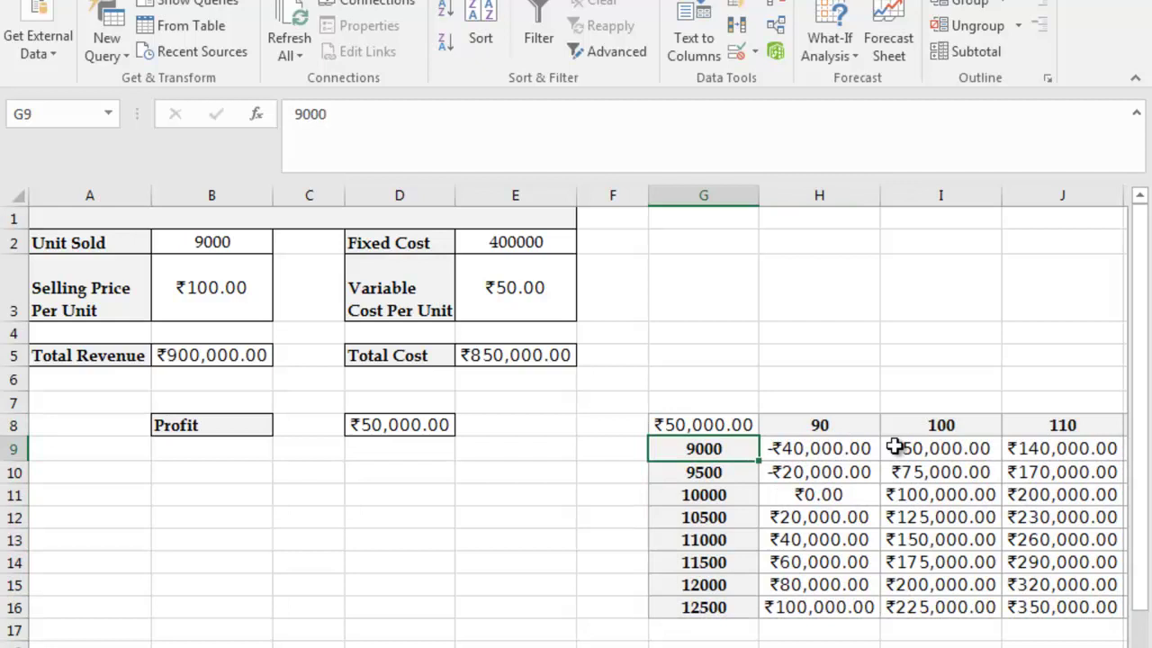
pyautogui.click(940, 424)
pyautogui.click(936, 447)
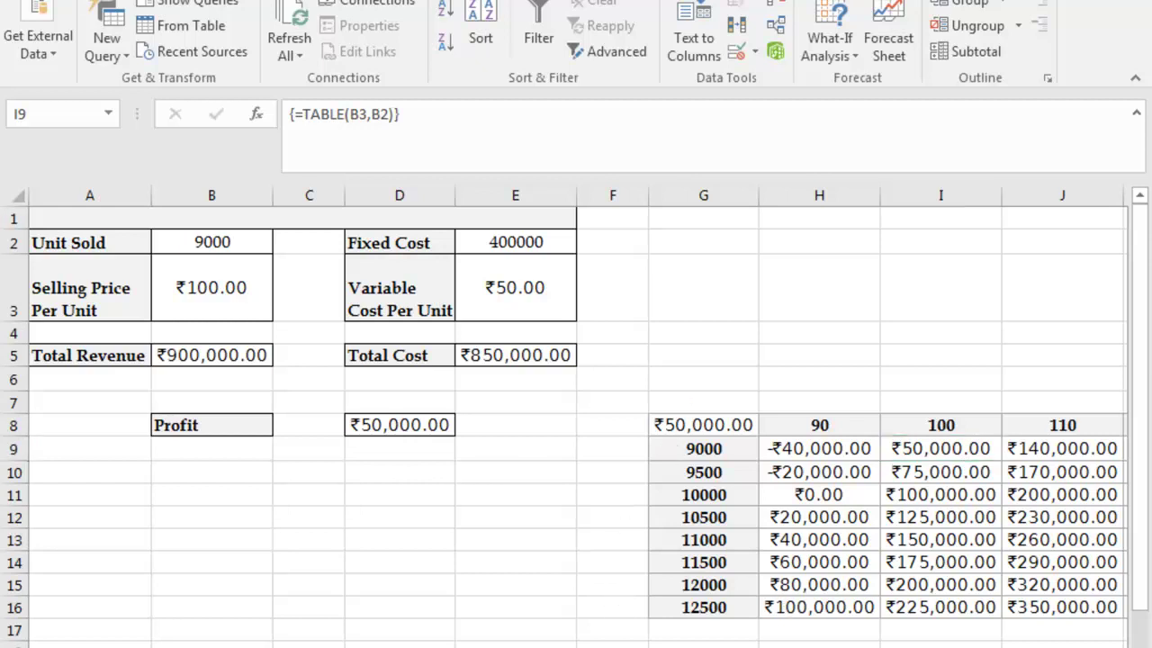
pyautogui.hotkey('alt', 'Tab')
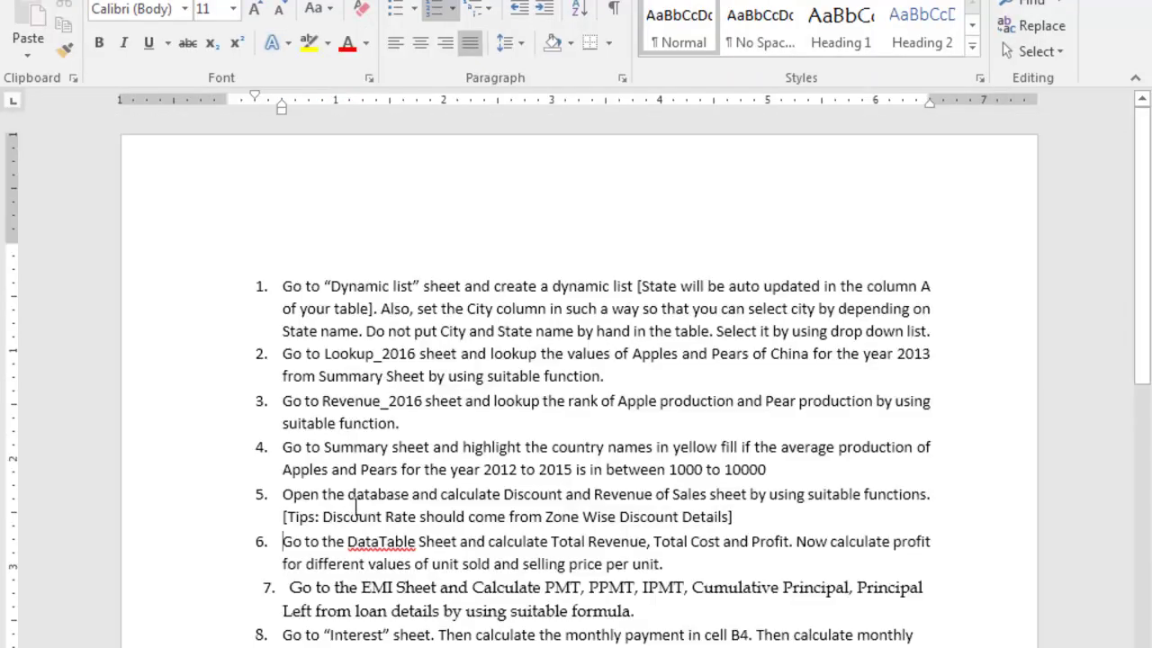
# Review exercise step 7 about the EMI Sheet in Word, then return to Excel
pyautogui.click(289, 585)
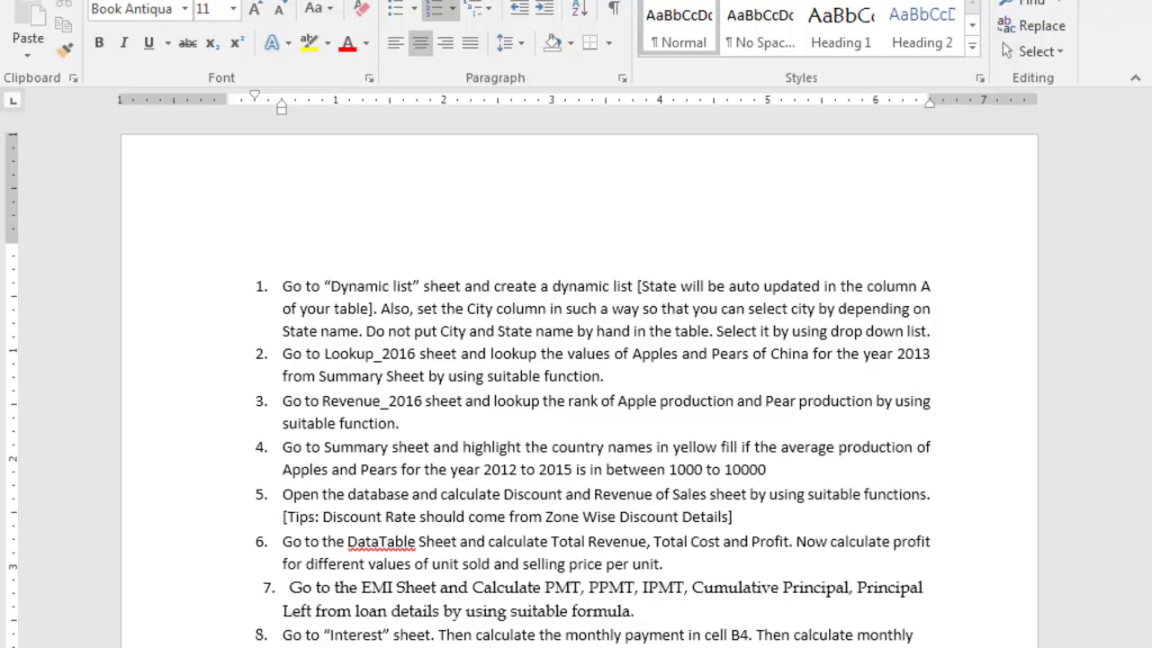
pyautogui.hotkey('alt', 'Tab')
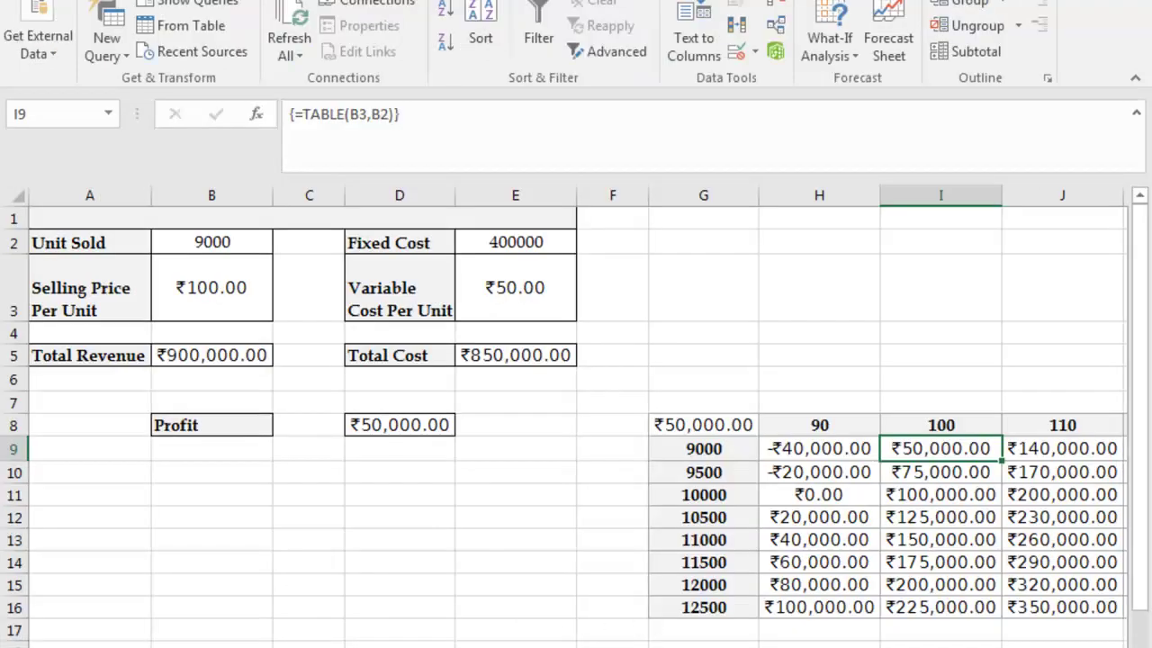
# Go to the EMI sheet and look over its PMT, IPMT, PPMT, Cumulative Principal and Principal left columns
pyautogui.hotkey('ctrl', 'pagedown')
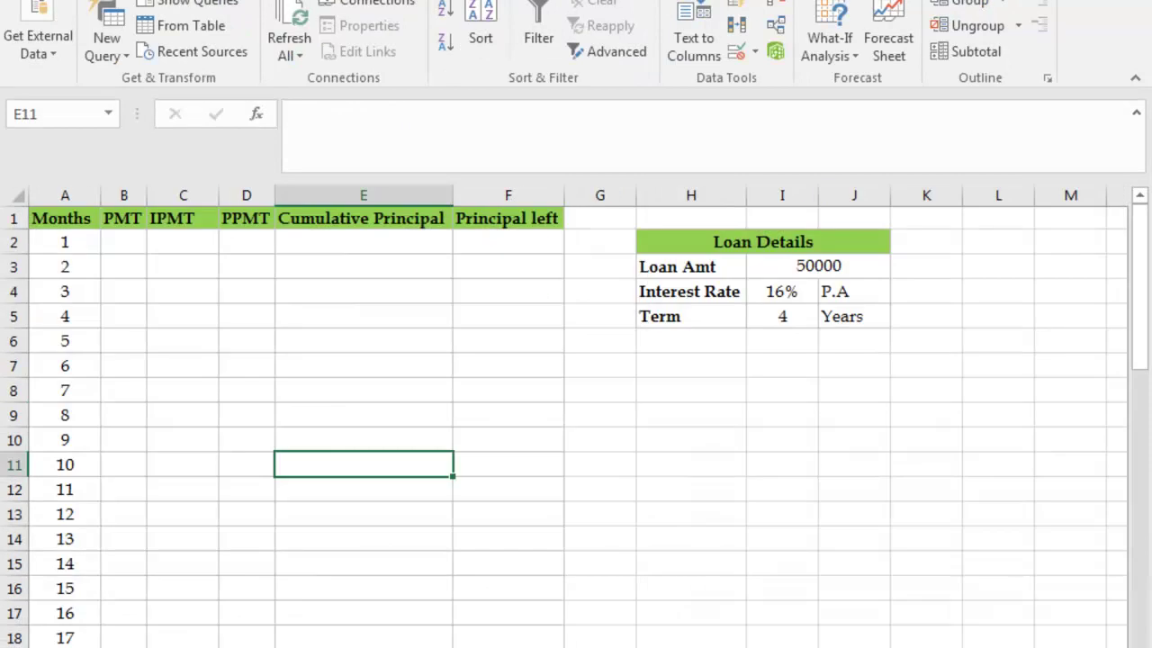
pyautogui.click(709, 442)
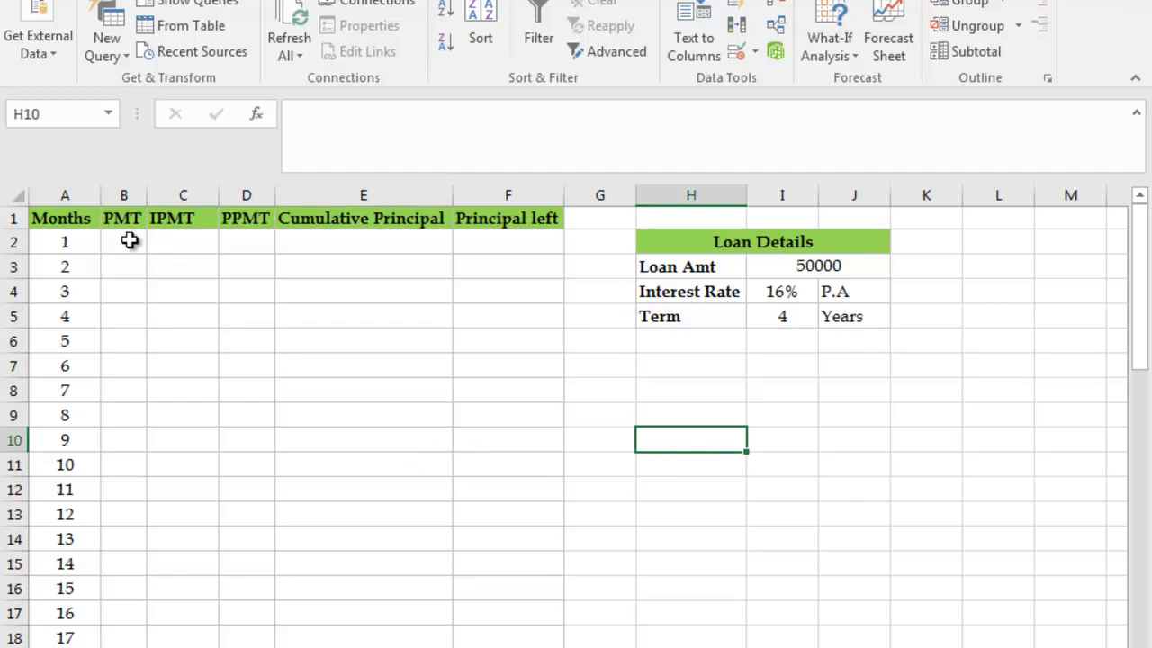
pyautogui.click(133, 239)
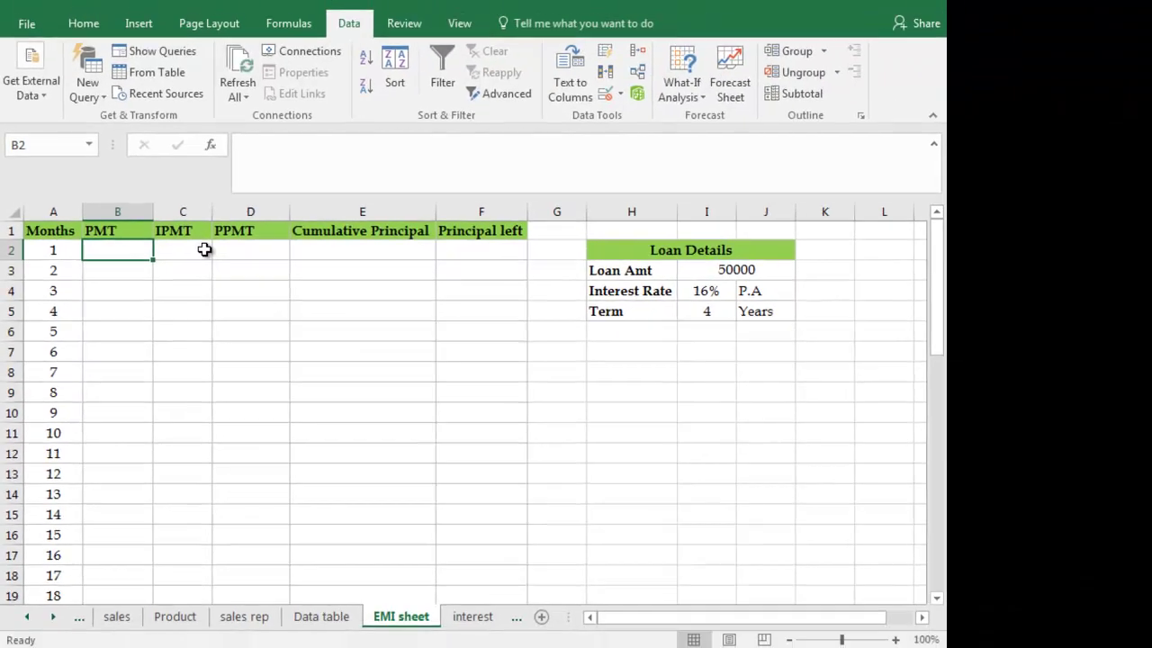
pyautogui.click(233, 243)
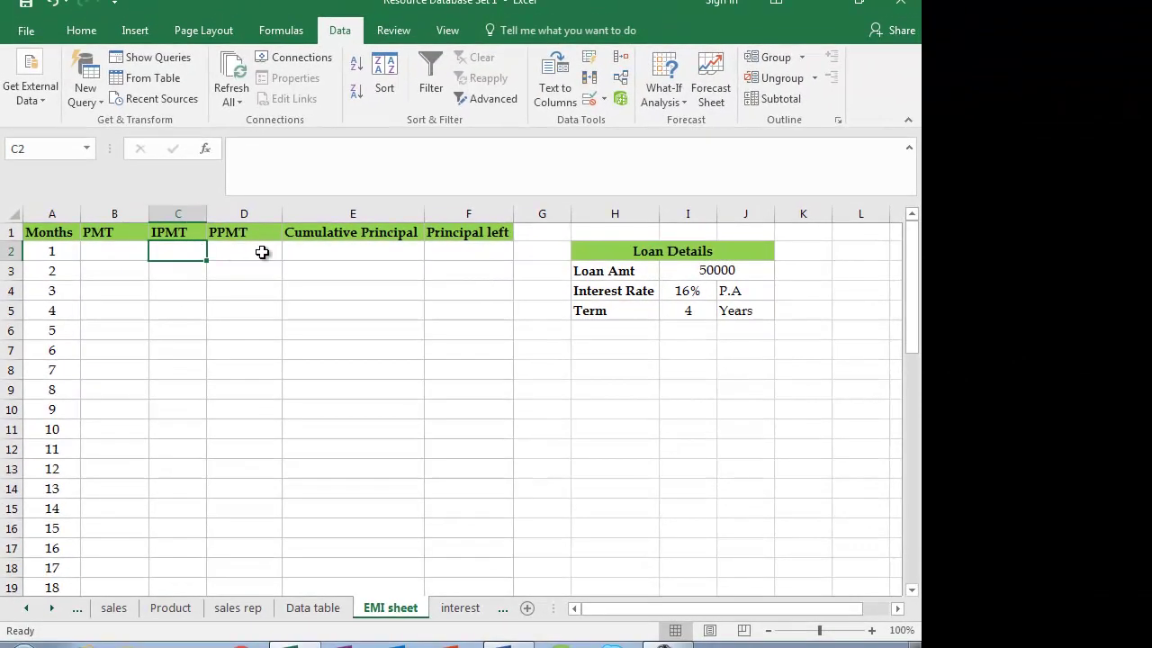
pyautogui.click(262, 252)
pyautogui.click(339, 252)
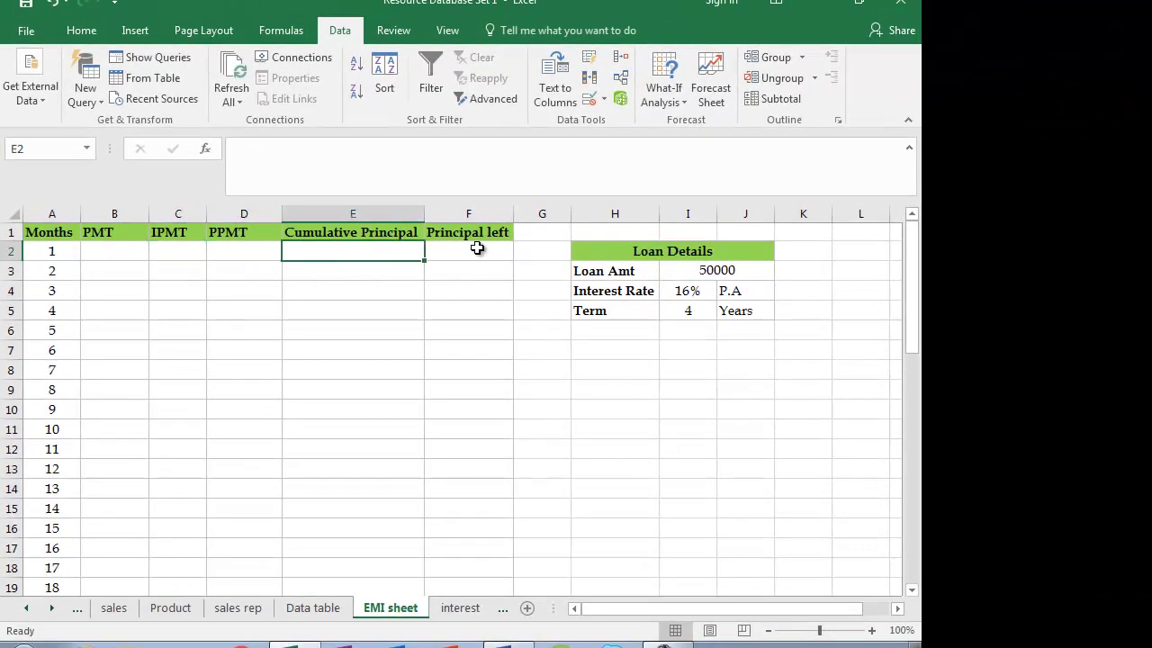
pyautogui.click(477, 247)
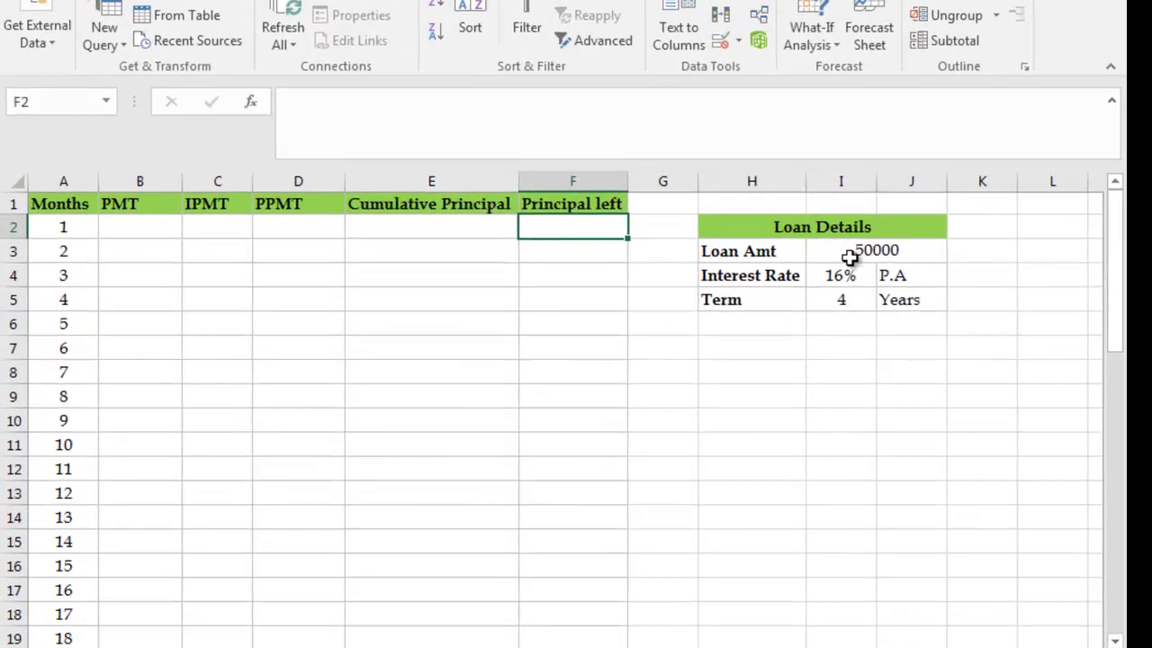
# Check the loan details (50000 loan, 16% interest, 4-year term) and select B2
pyautogui.click(178, 331)
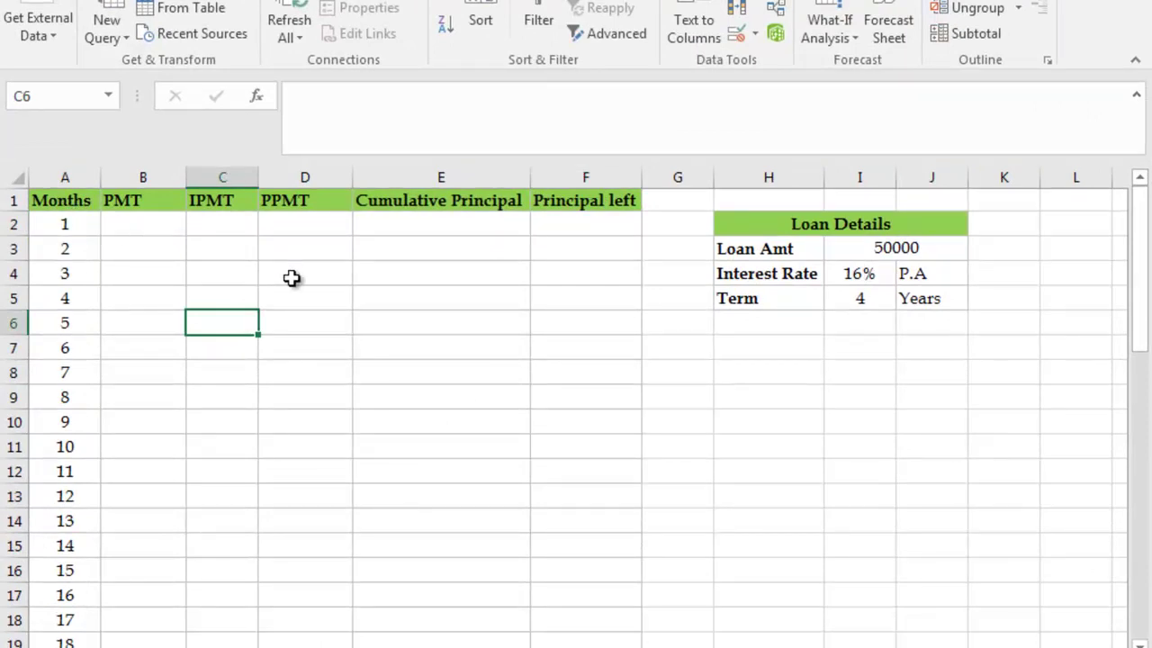
pyautogui.click(860, 249)
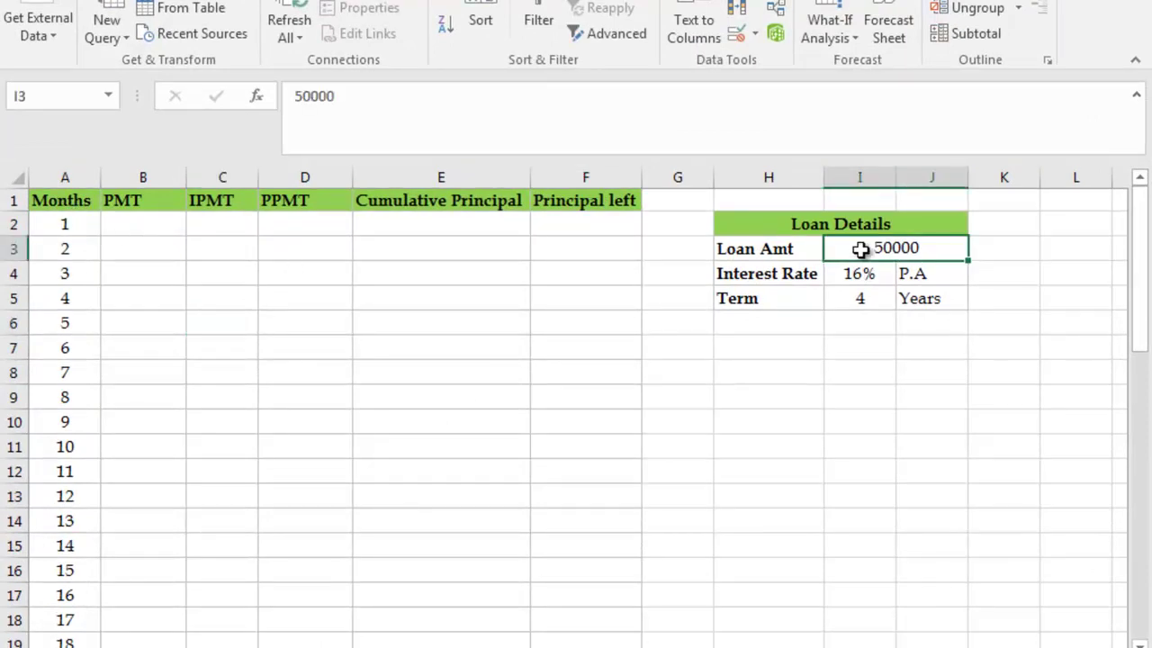
pyautogui.click(852, 272)
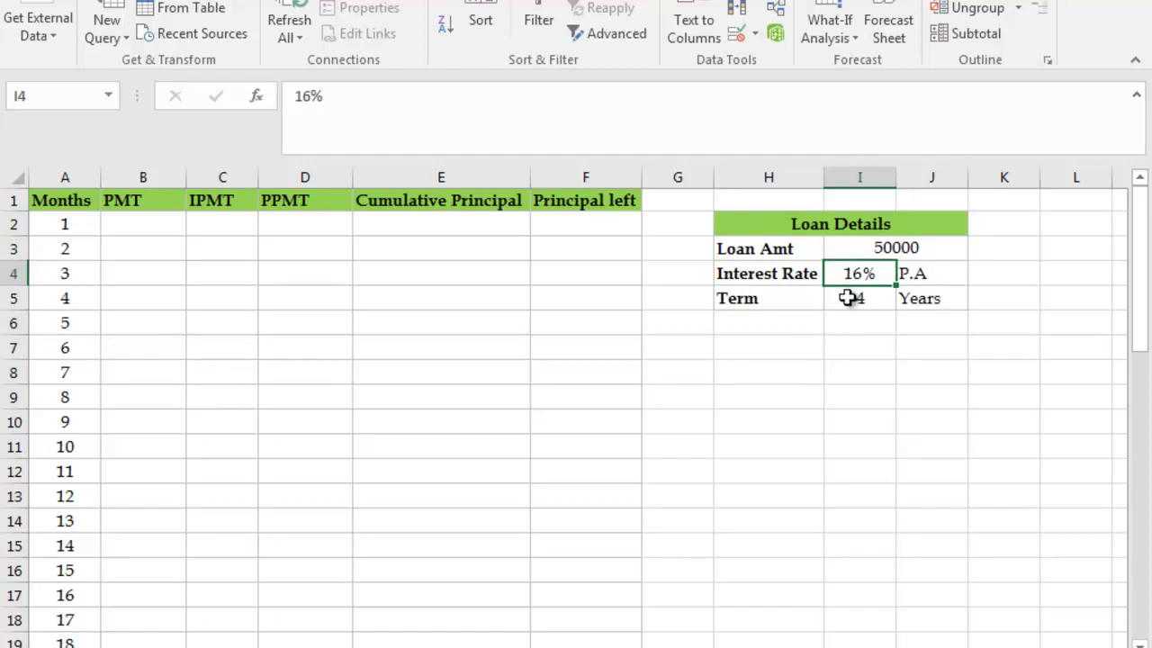
pyautogui.click(849, 299)
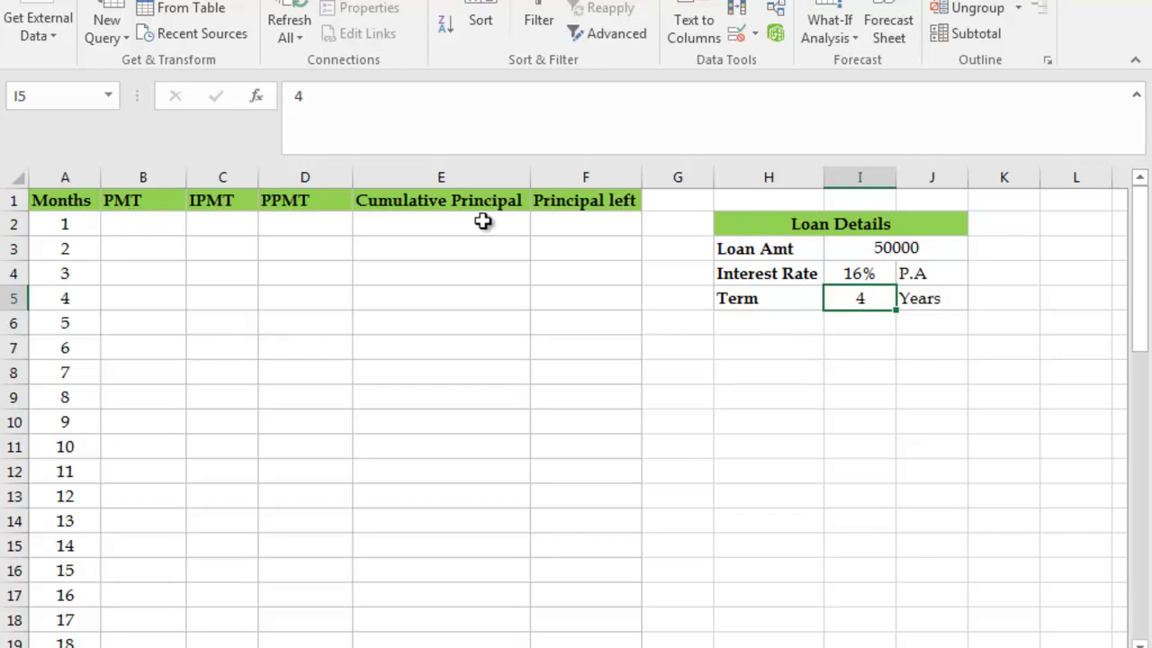
pyautogui.click(143, 227)
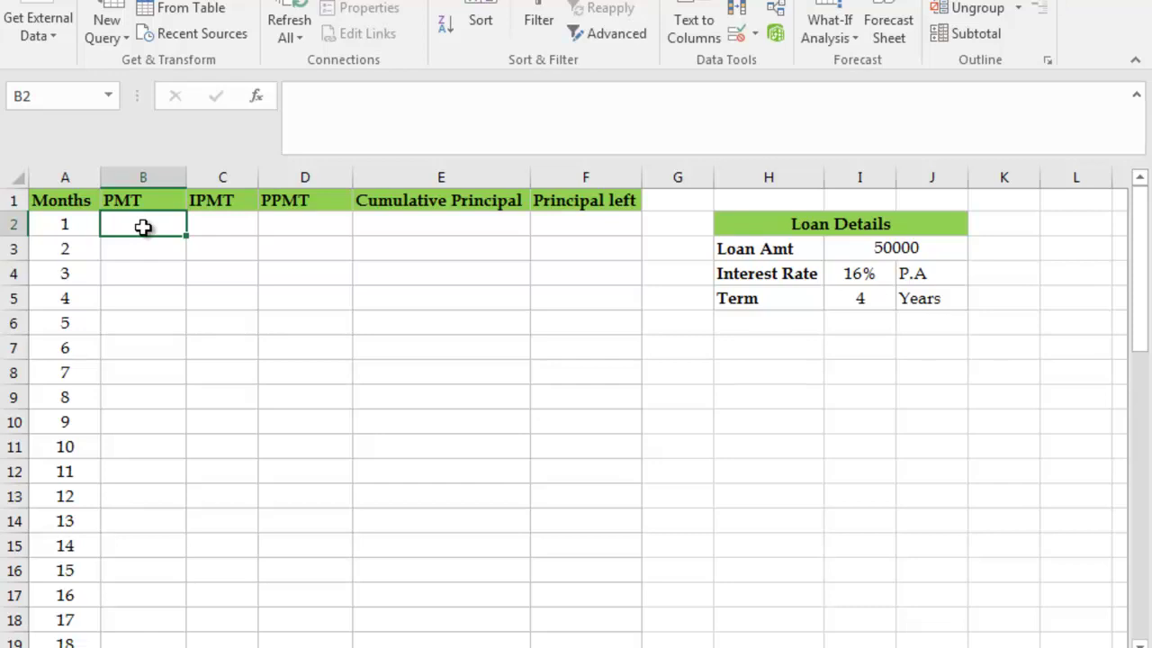
# Enter =PMT($I$4/12,$I$5*12,-$I$3,,0) in B2, giving a $1,417.01 monthly payment
pyautogui.write('=')
pyautogui.write('pmt')
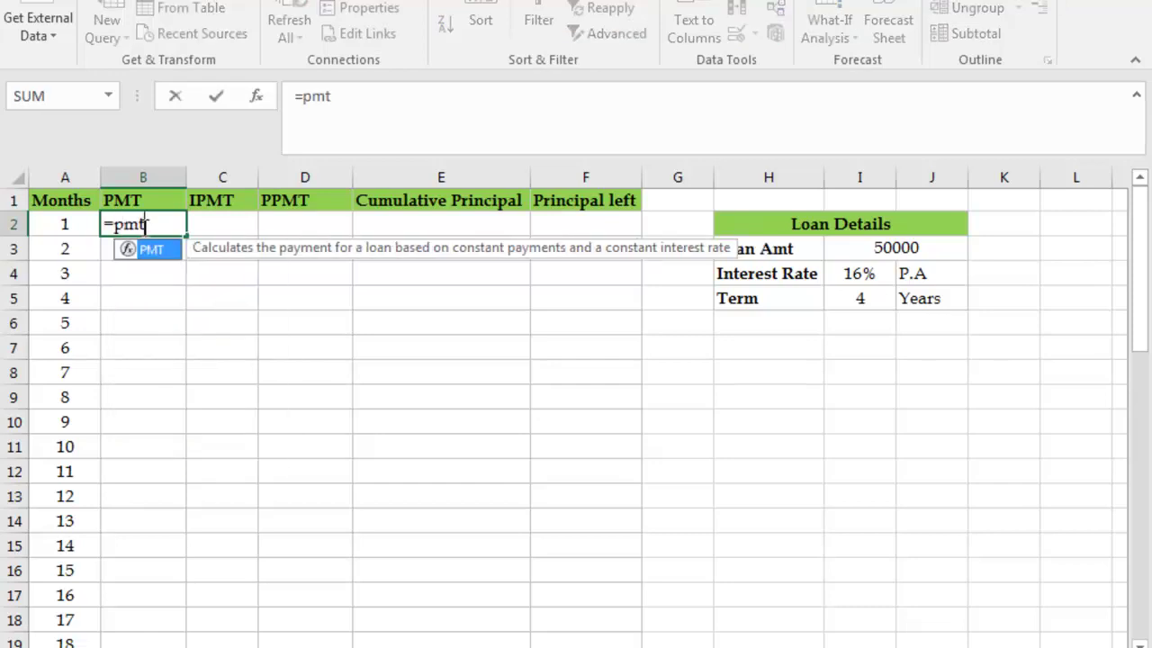
pyautogui.press('Tab')
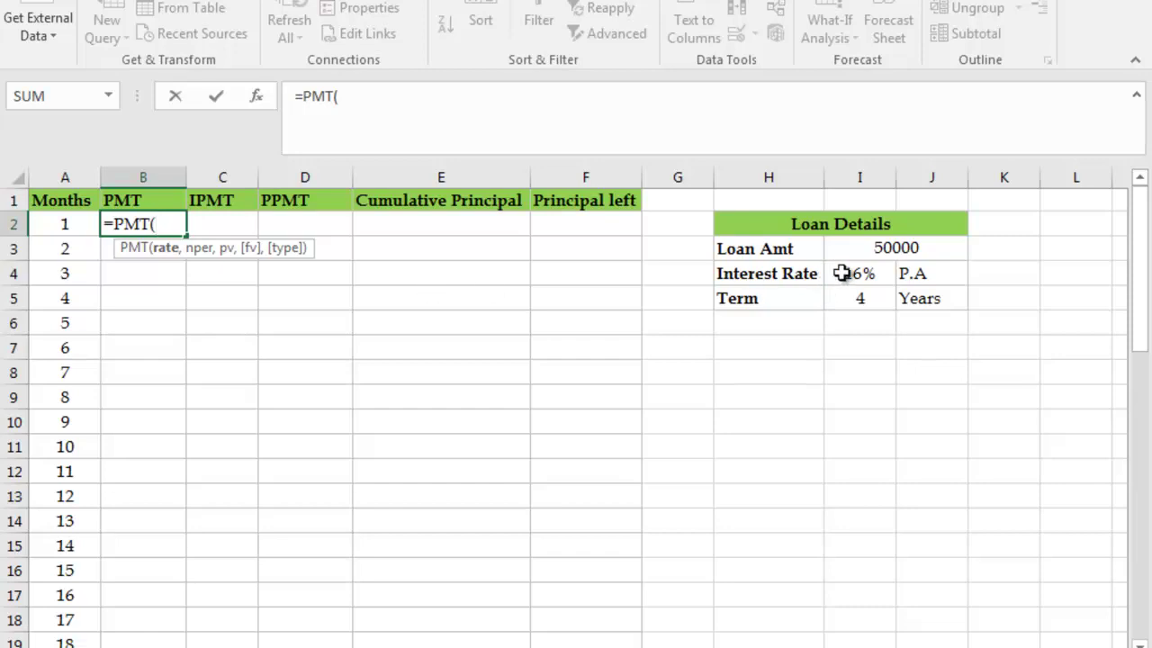
pyautogui.click(845, 273)
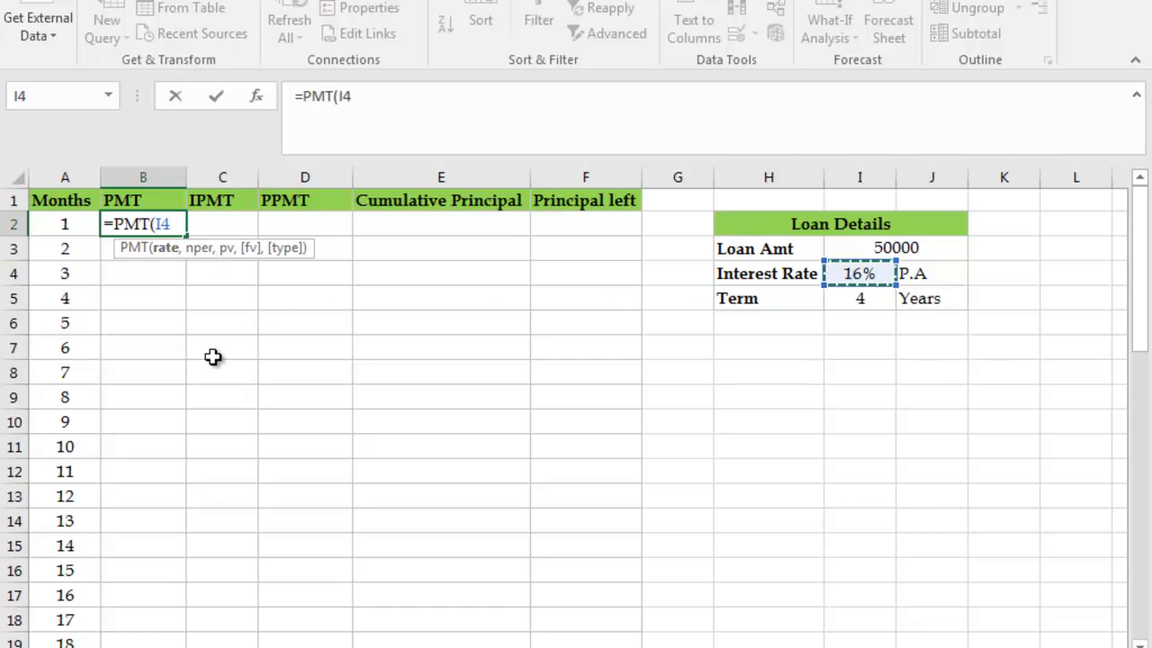
pyautogui.press('F4')
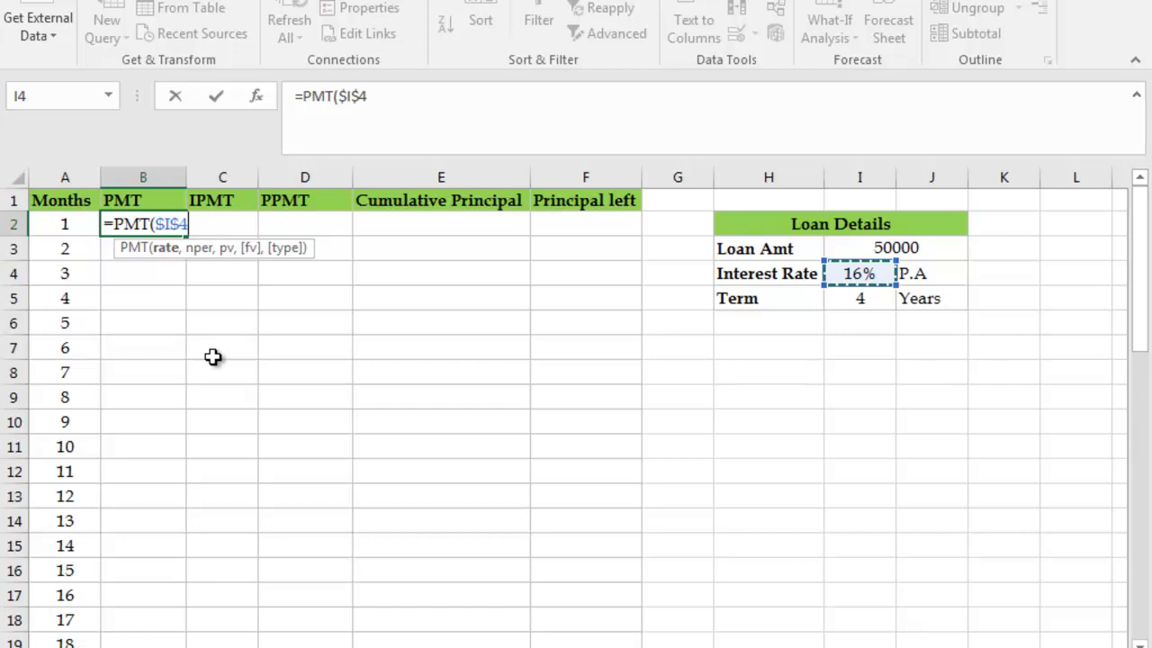
pyautogui.write('/12,')
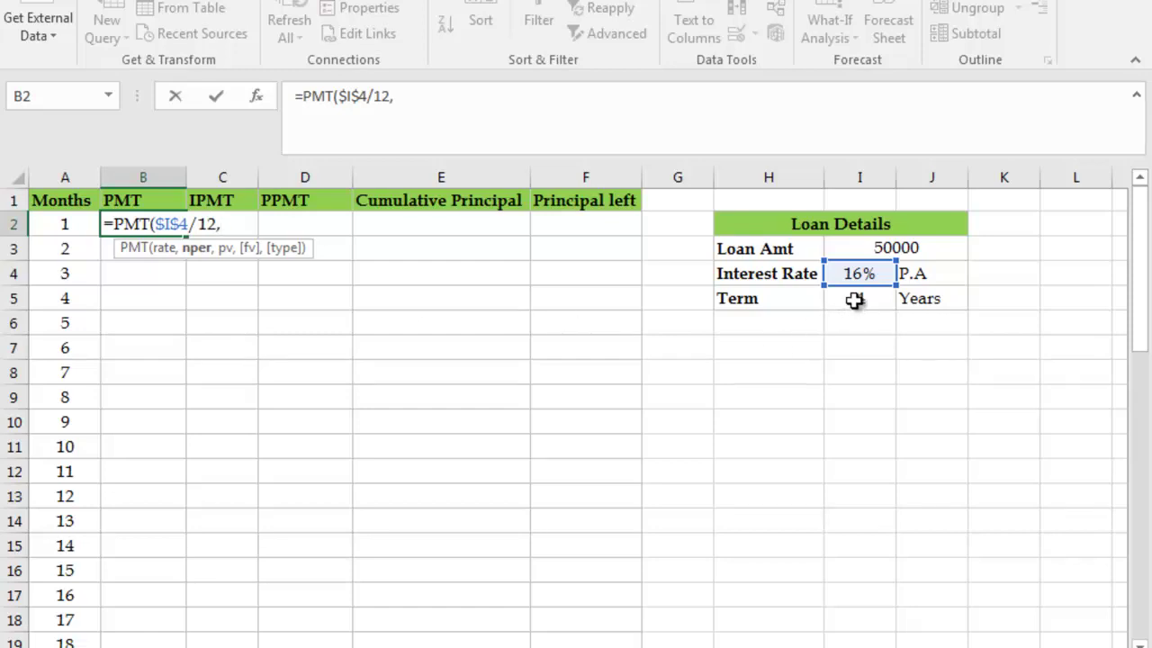
pyautogui.click(854, 301)
pyautogui.press('F4')
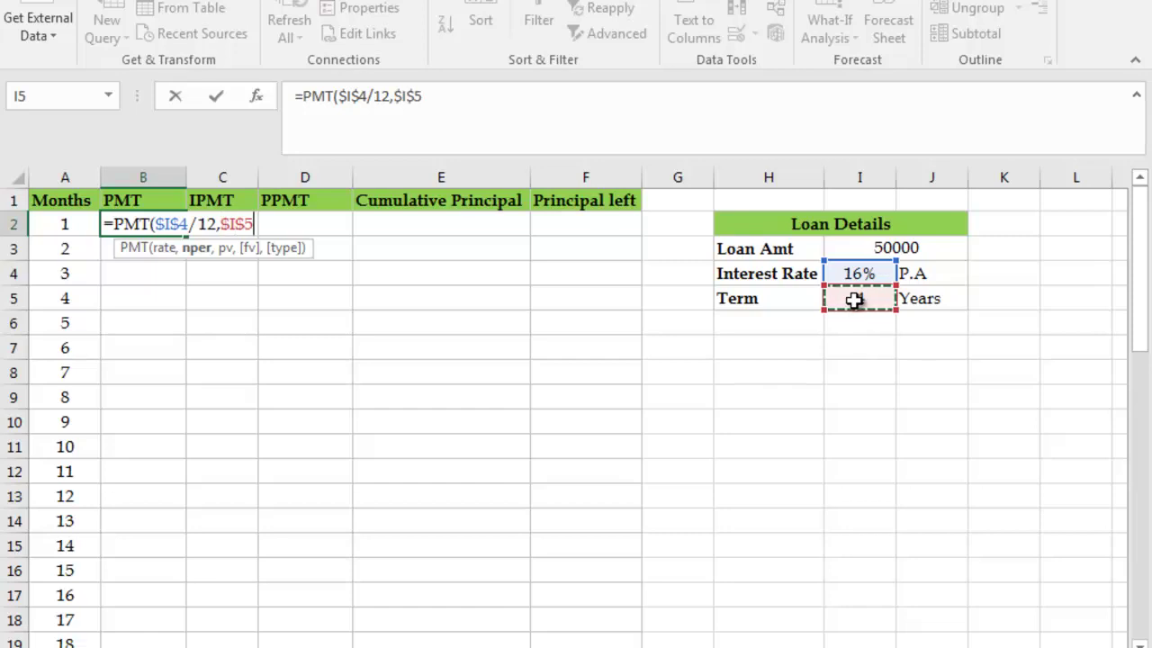
pyautogui.write('*12,-')
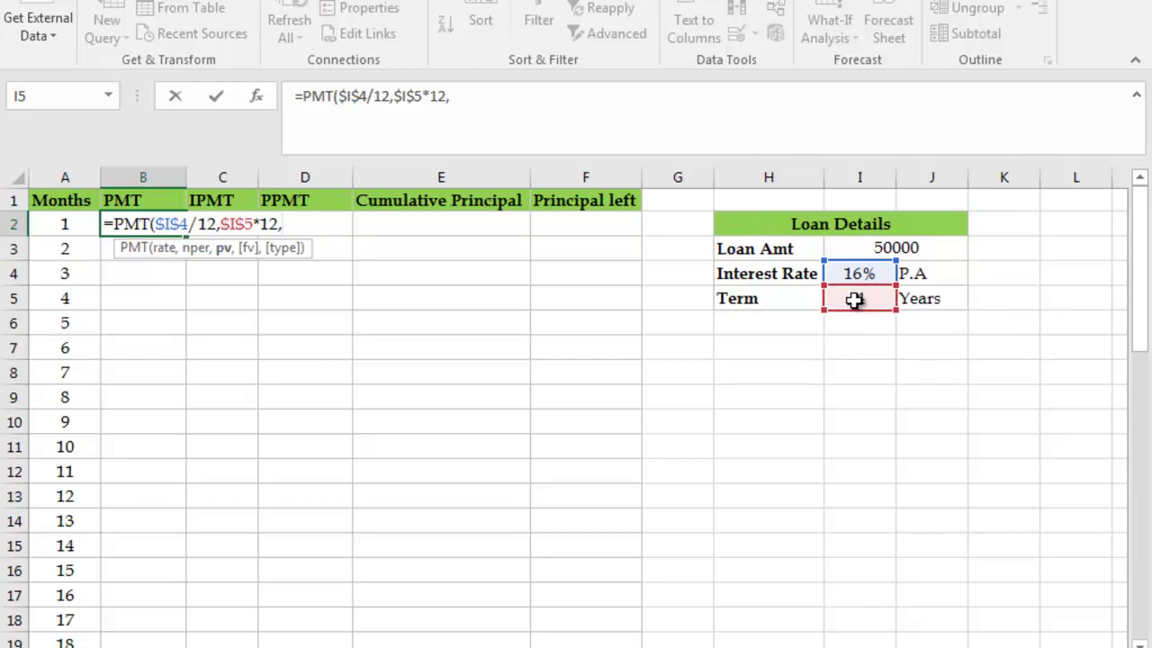
pyautogui.click(926, 249)
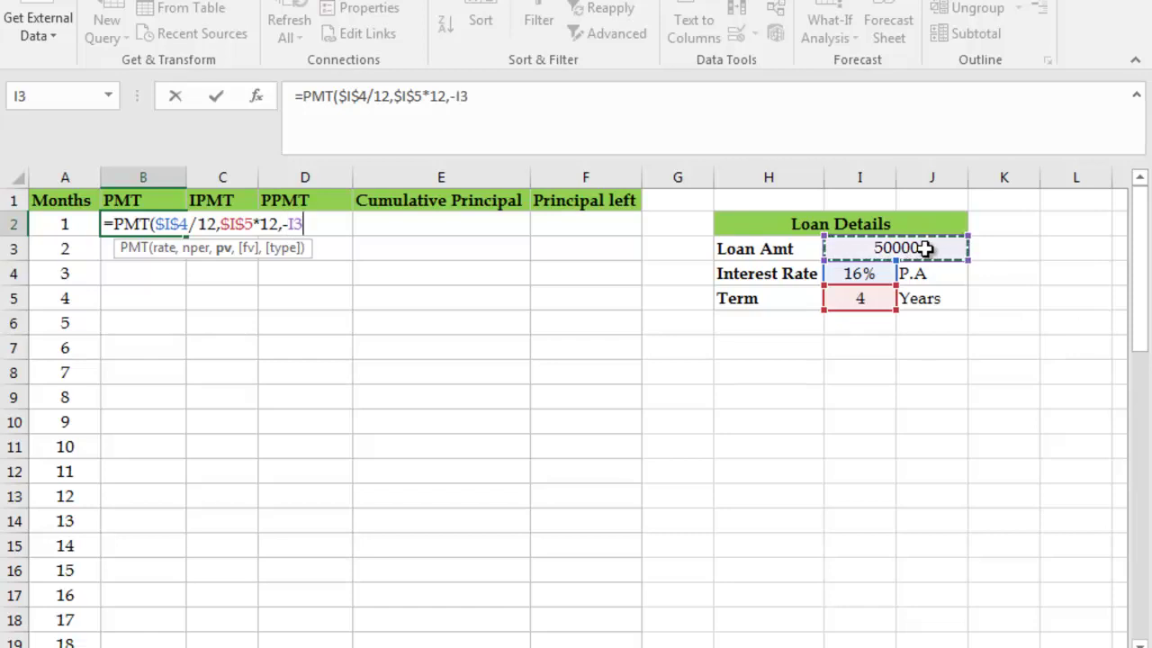
pyautogui.press('F4')
pyautogui.write('$I$3,,')
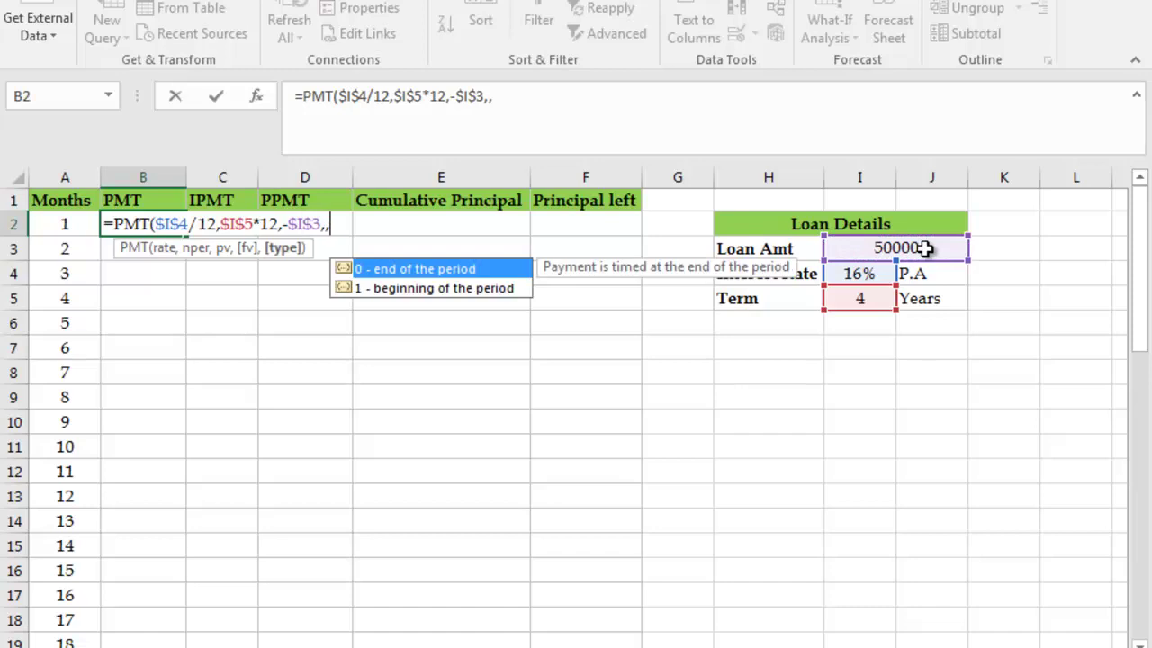
pyautogui.write('0')
pyautogui.write(')')
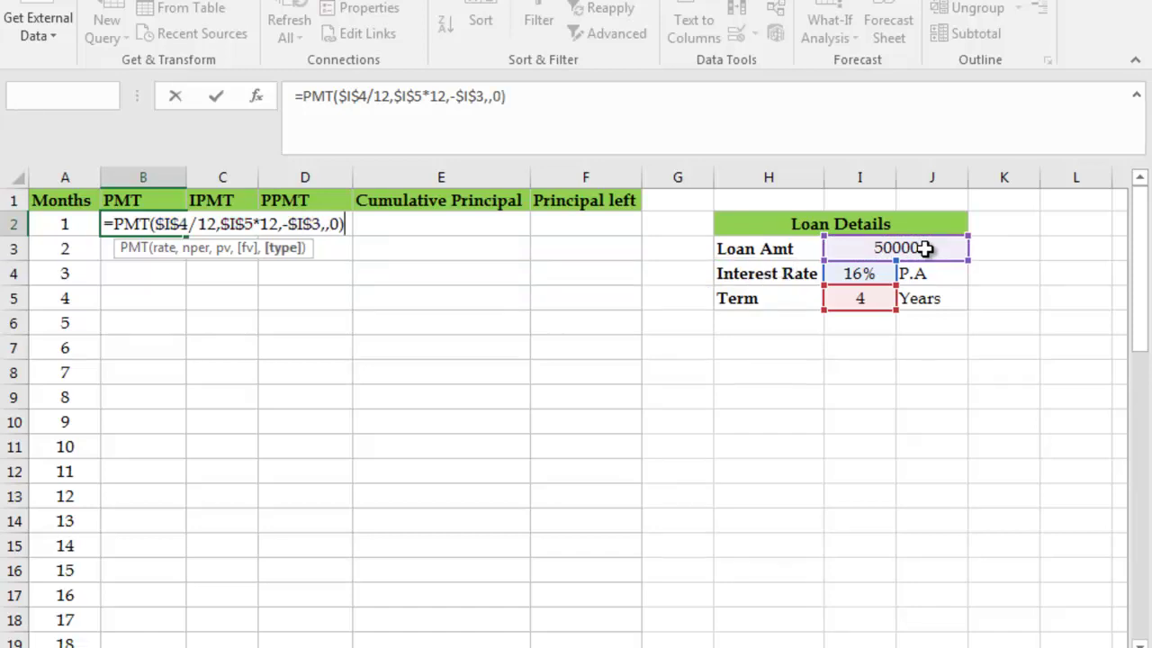
pyautogui.press('Return')
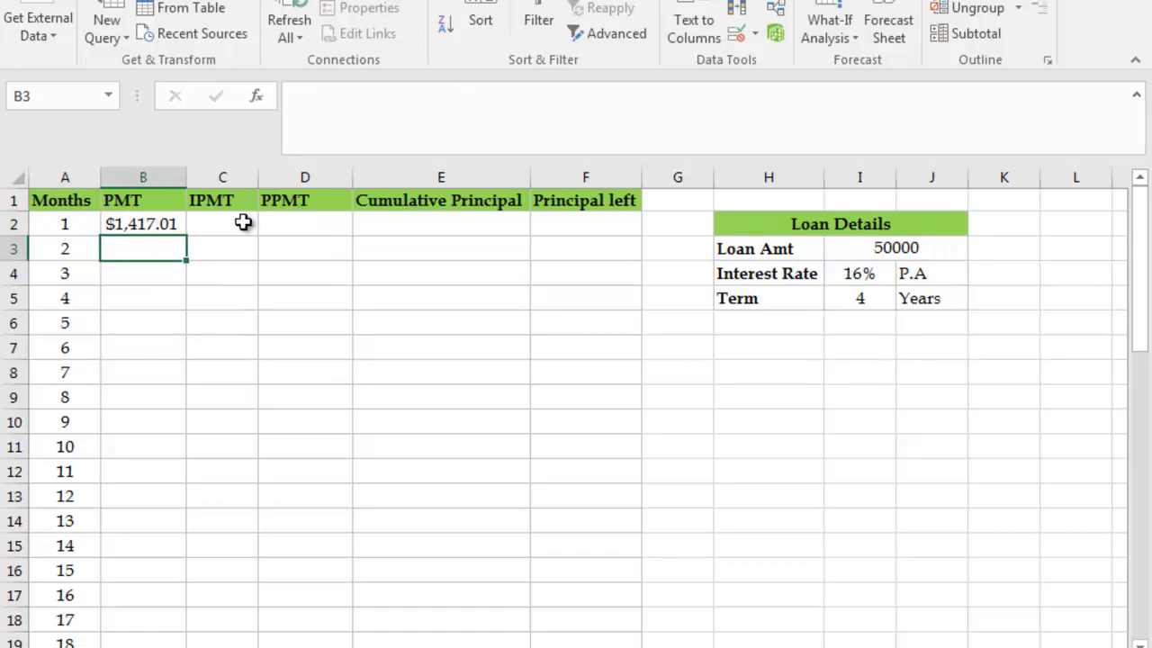
# Enter =IPMT($I$4/12,A2,$I$5*12,-$I$3,,0) in C2 for month 1's $666.67 interest
pyautogui.click(241, 224)
pyautogui.write('=')
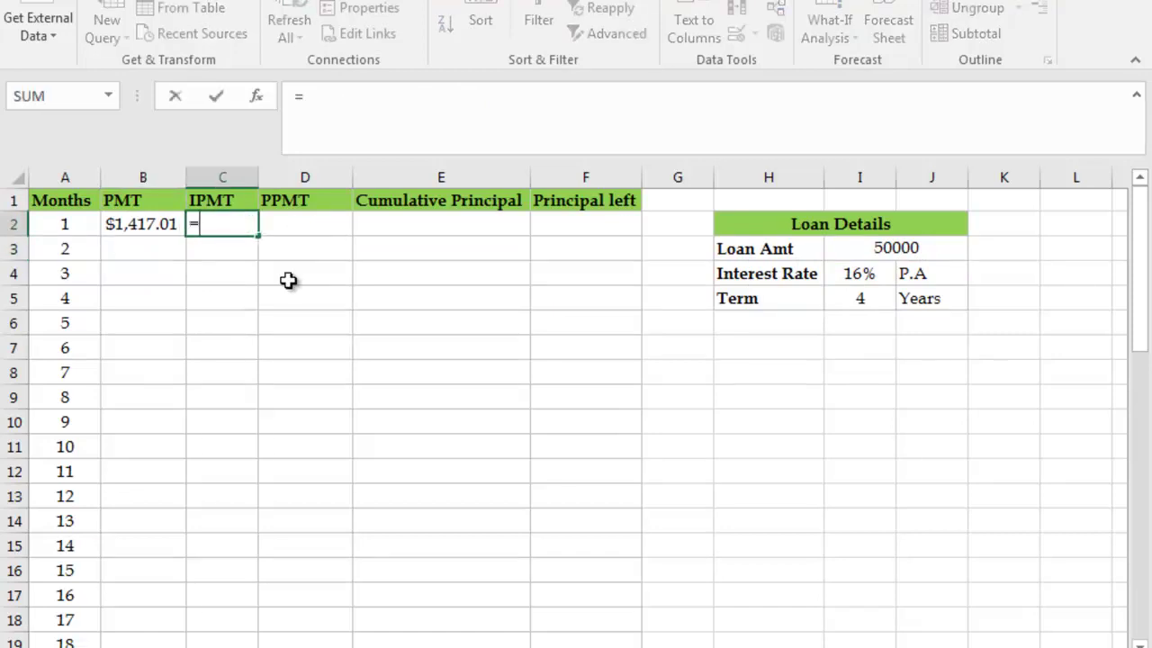
pyautogui.write('ipmt(')
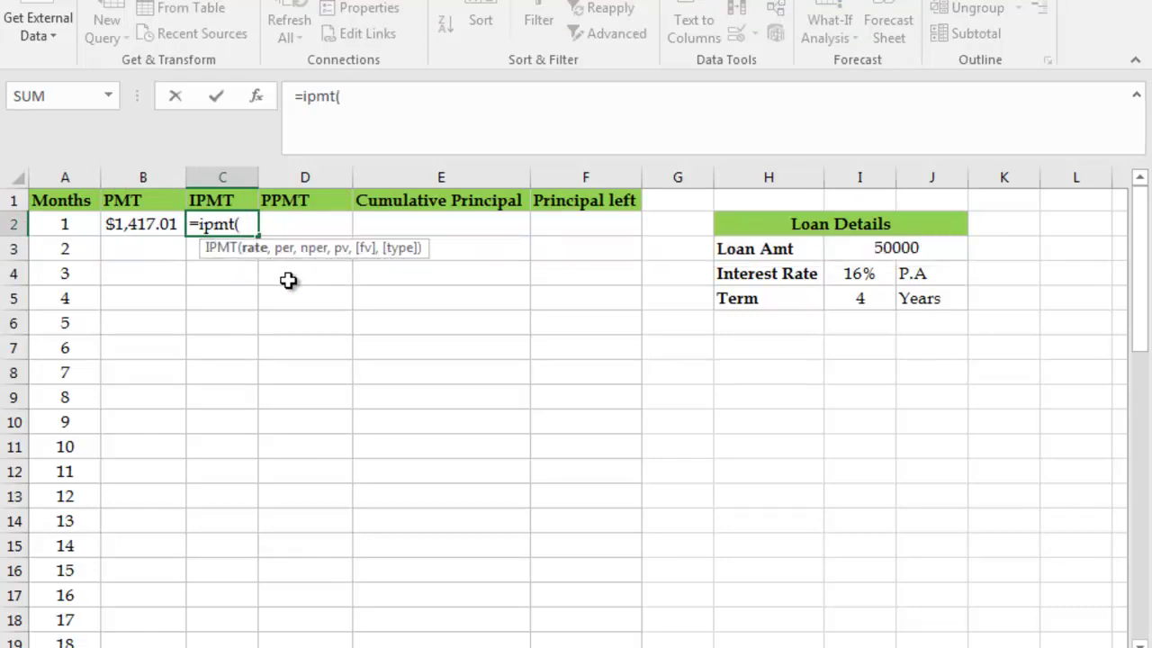
pyautogui.click(852, 279)
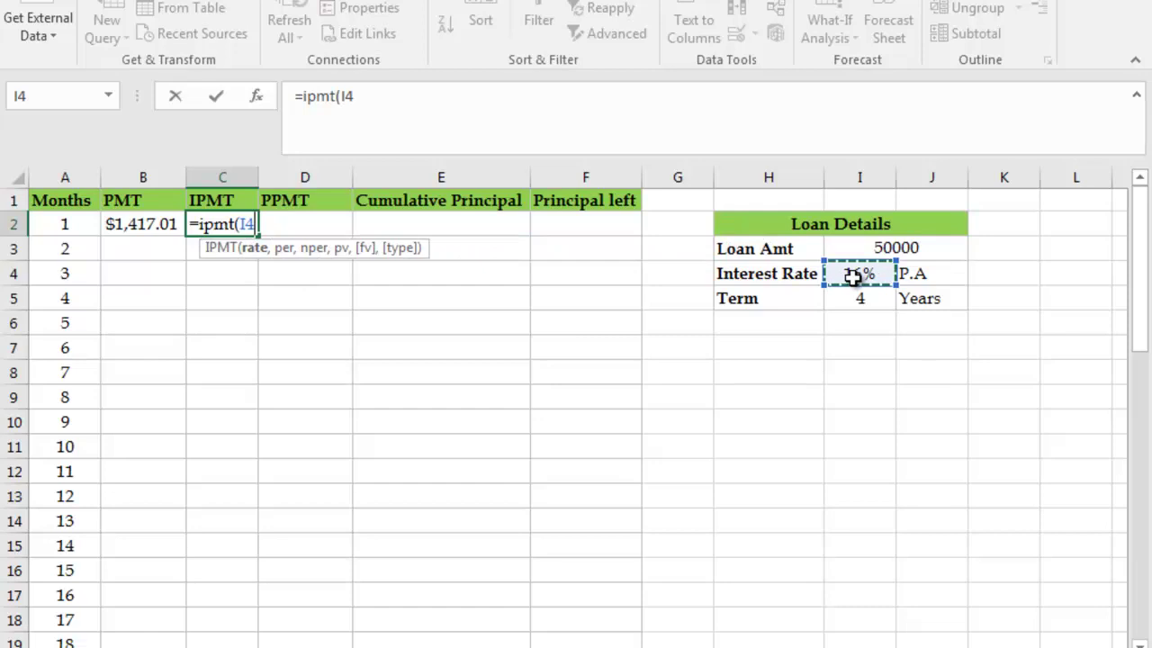
pyautogui.press('F4')
pyautogui.write('/12')
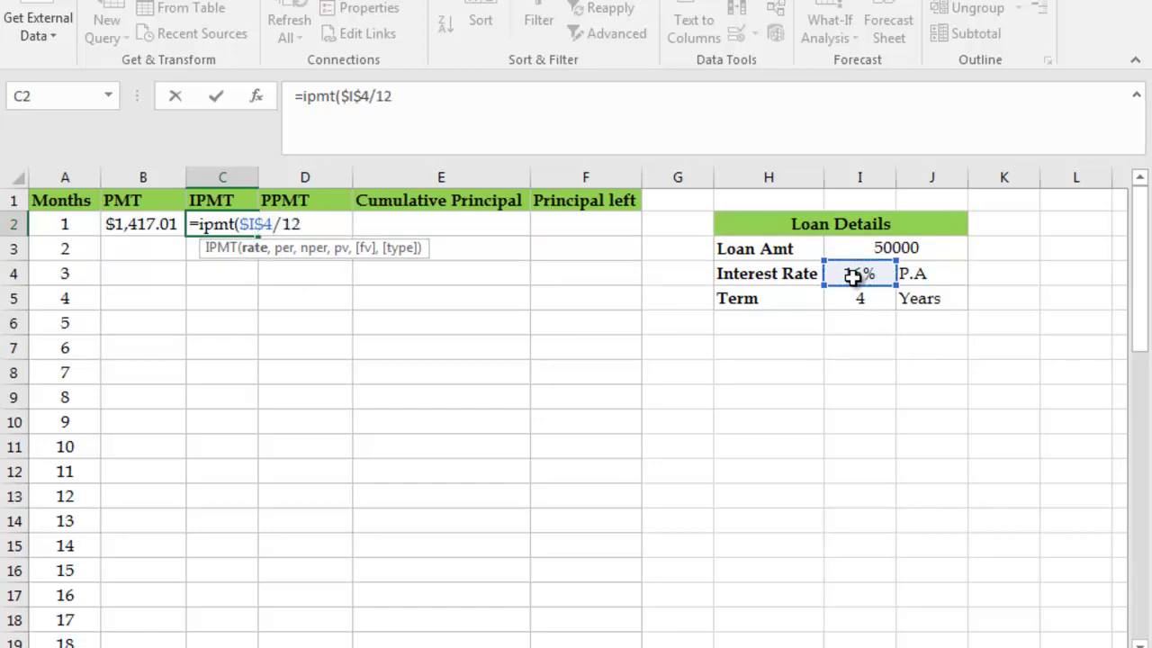
pyautogui.write(',')
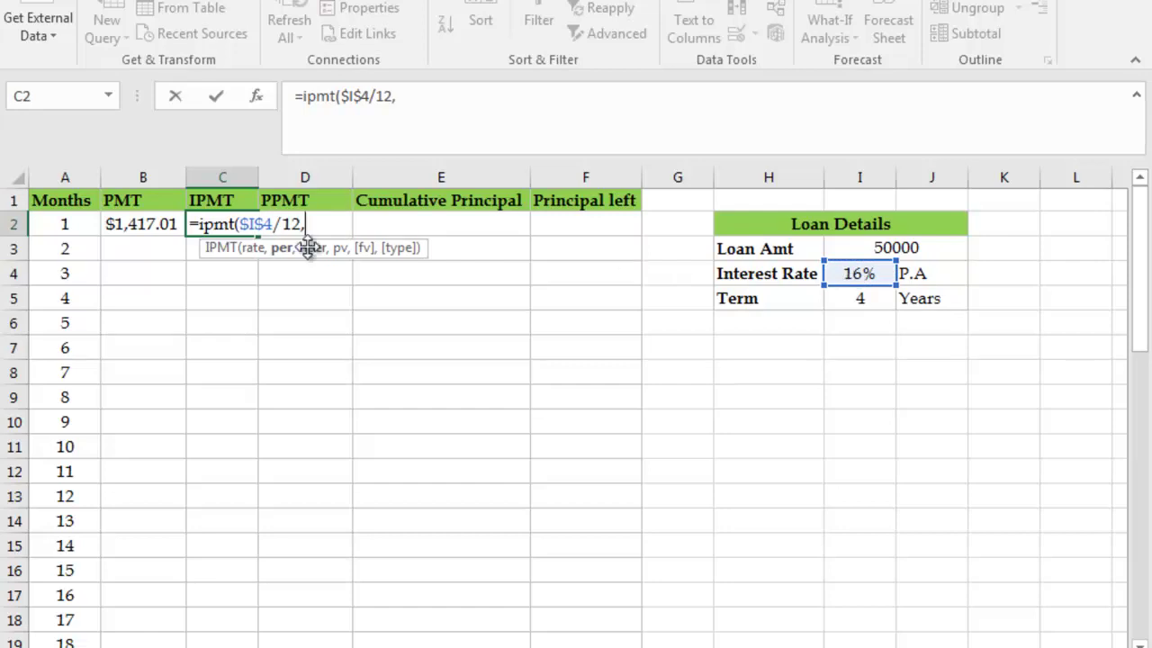
pyautogui.click(69, 224)
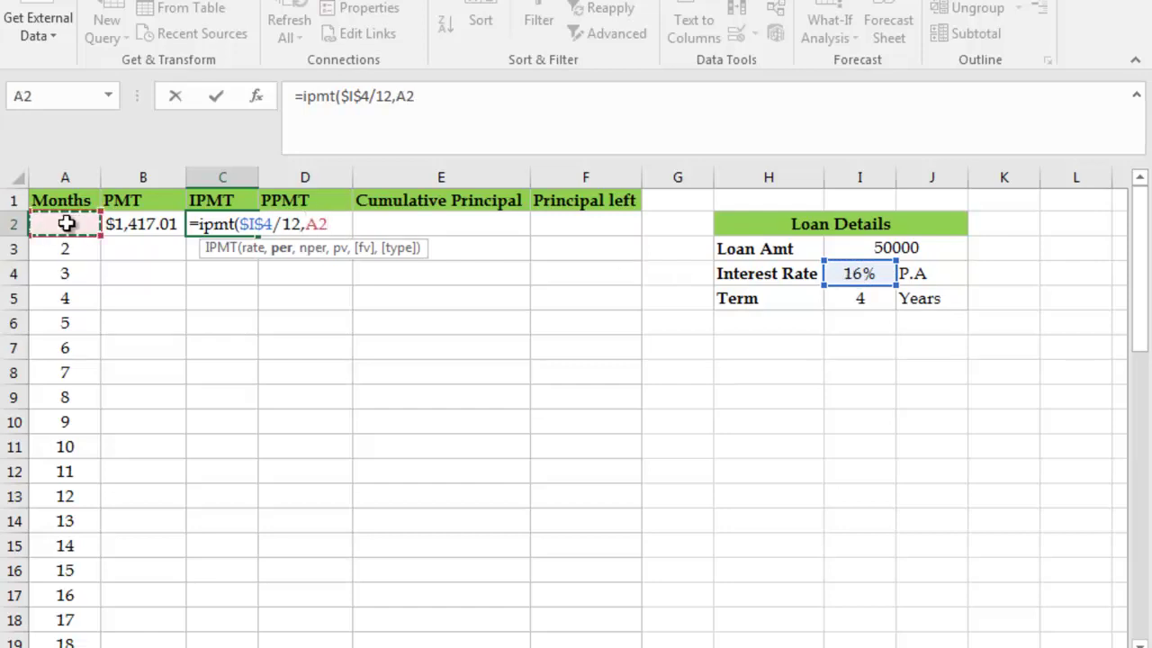
pyautogui.write(',')
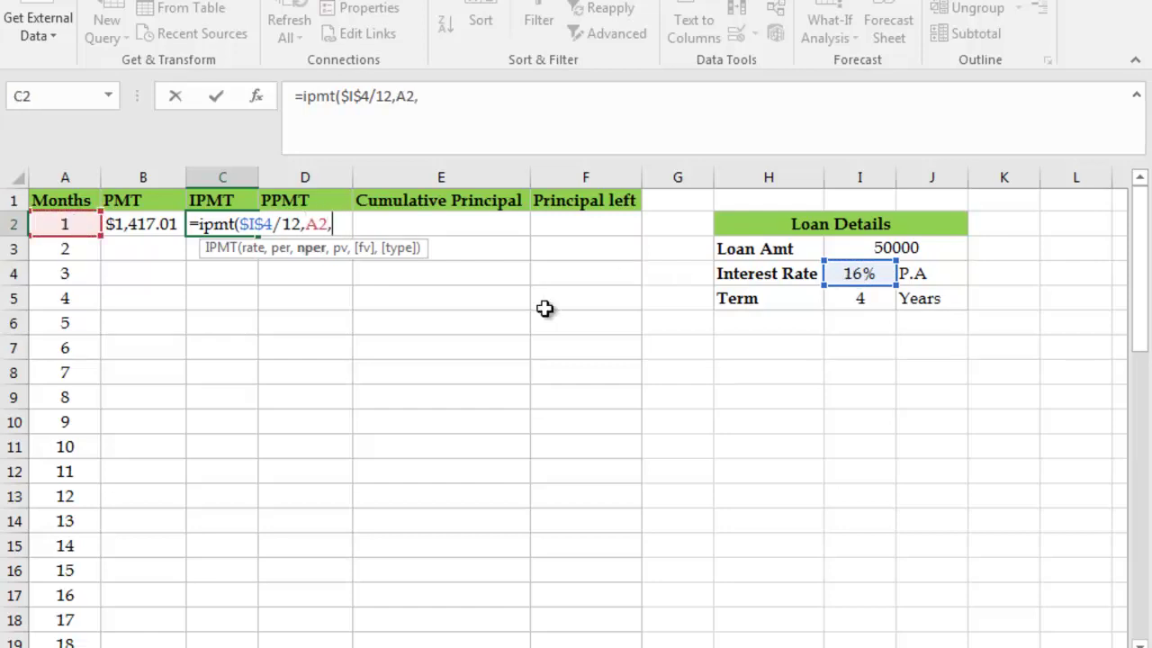
pyautogui.click(867, 301)
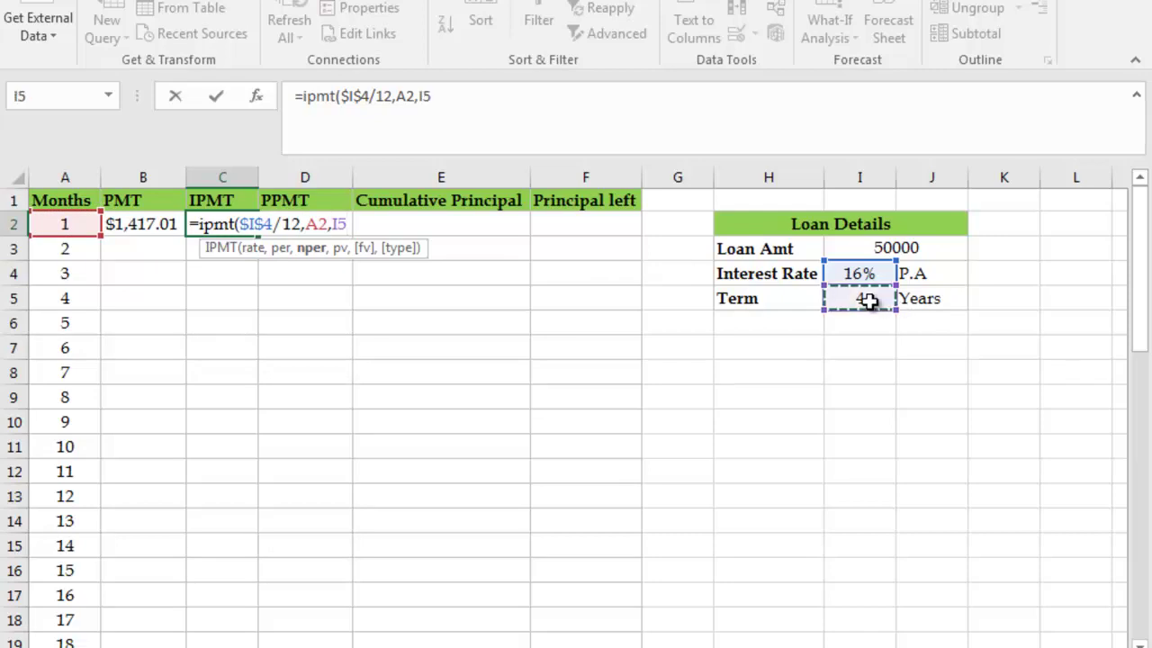
pyautogui.press('F4')
pyautogui.write('*12,-')
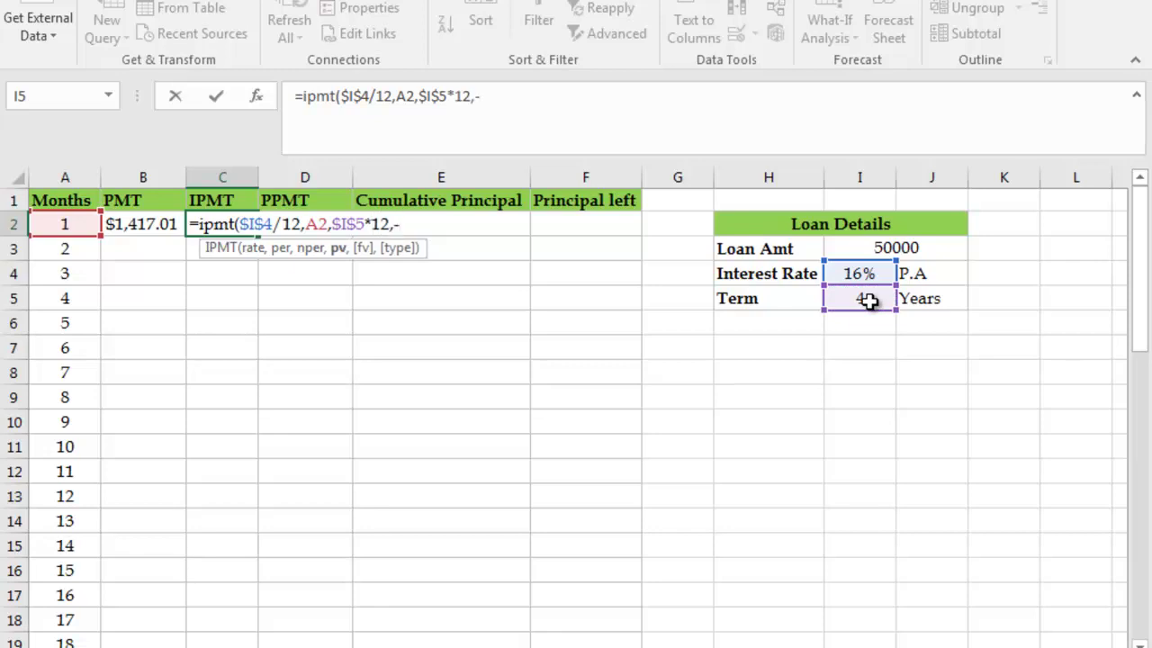
pyautogui.click(924, 251)
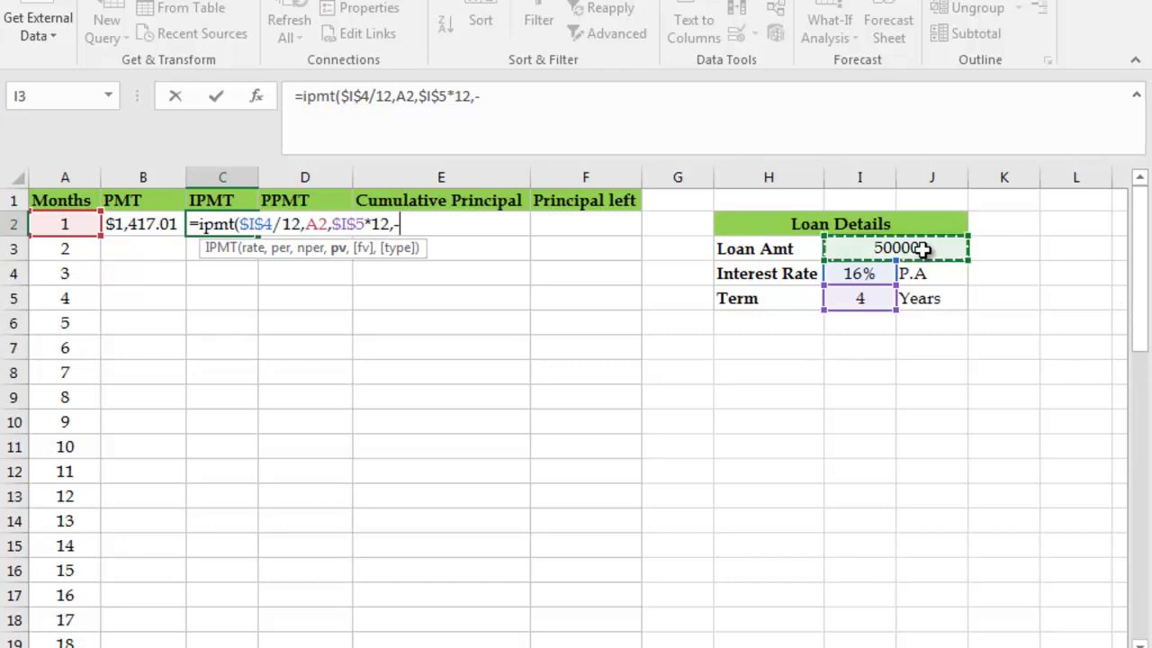
pyautogui.press('F4')
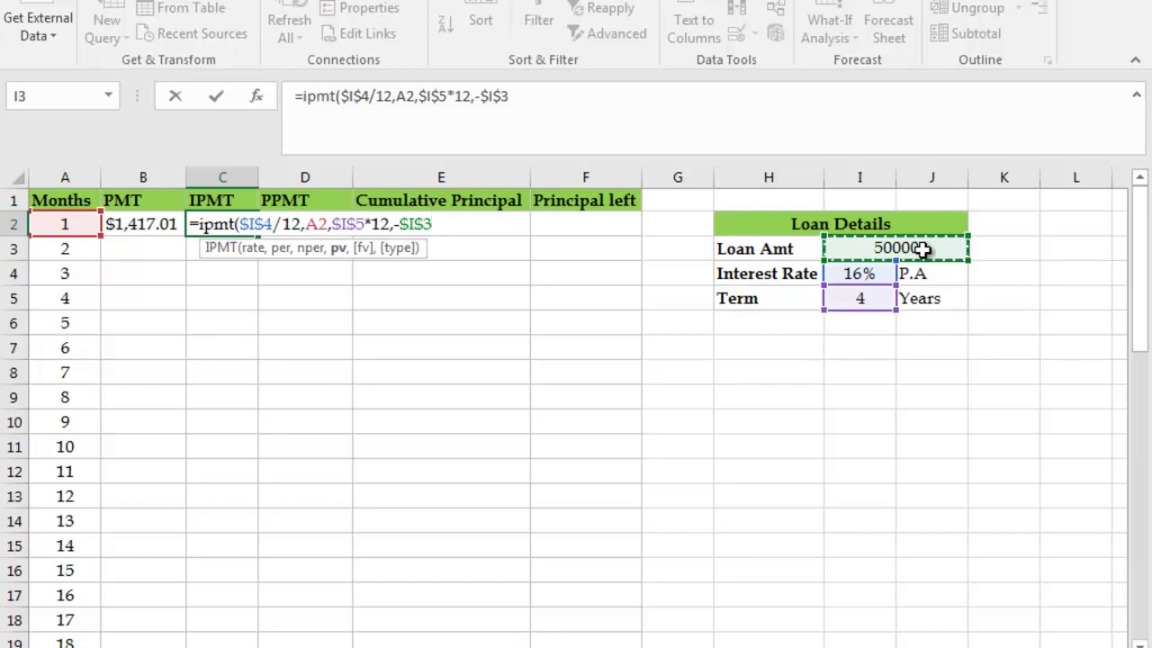
pyautogui.write(',,')
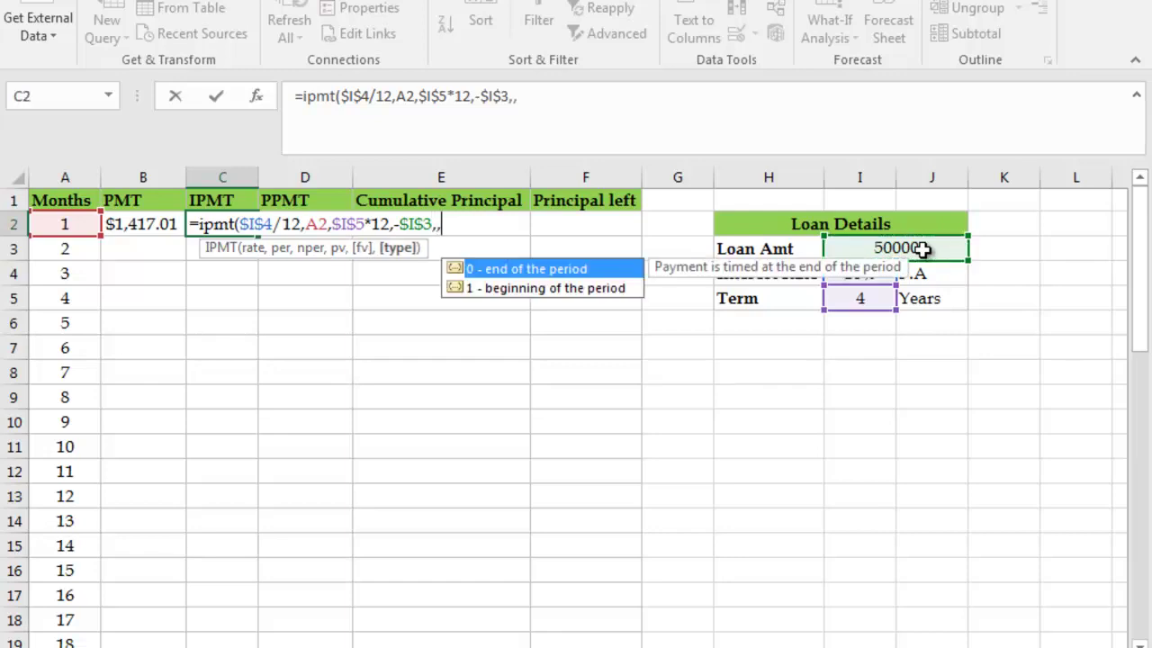
pyautogui.write('0')
pyautogui.write(')')
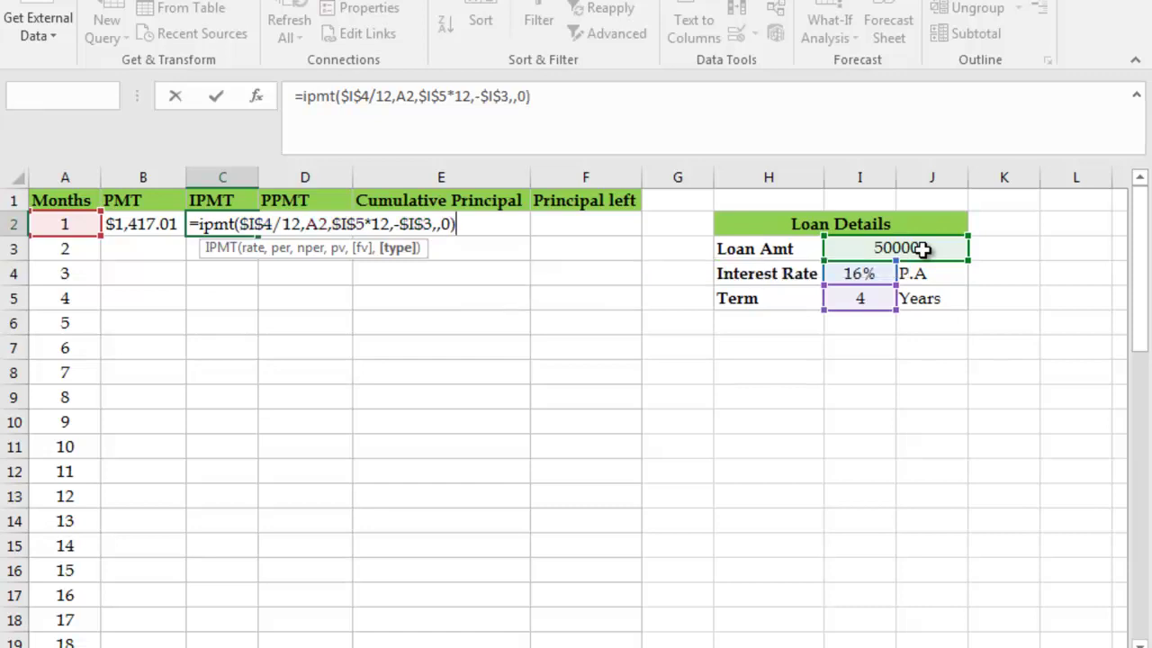
pyautogui.press('Return')
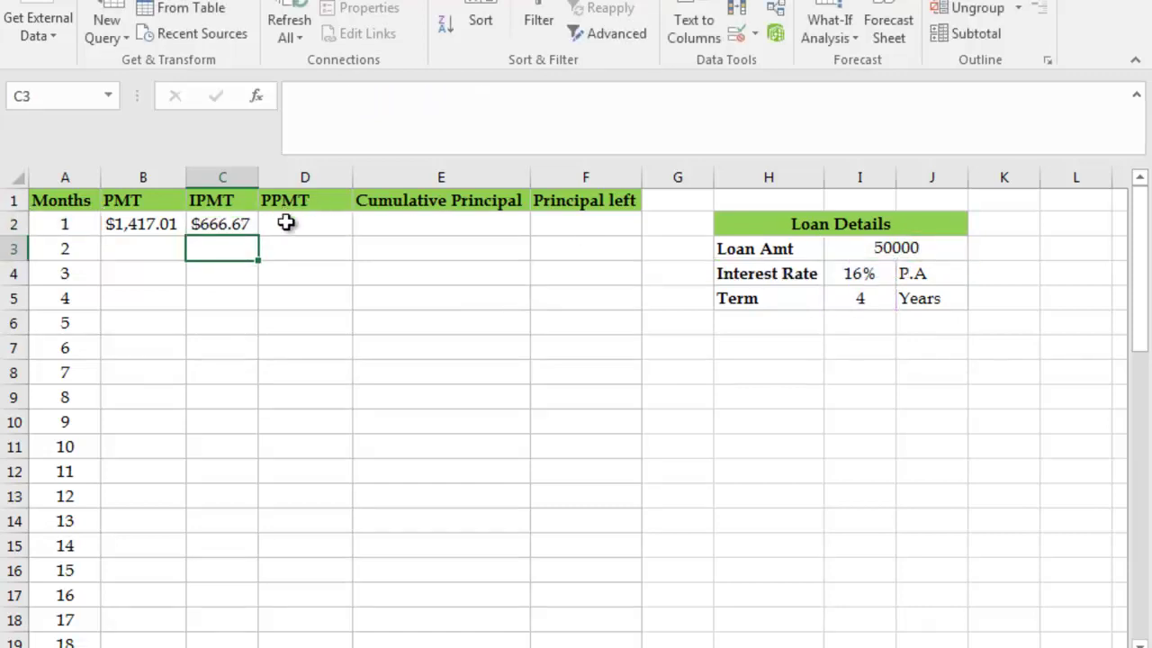
# Enter =PPMT($I$4/12,A2,$I$5*12,-$I$3,,0) in D2, giving a $750.35 principal payment
pyautogui.click(285, 223)
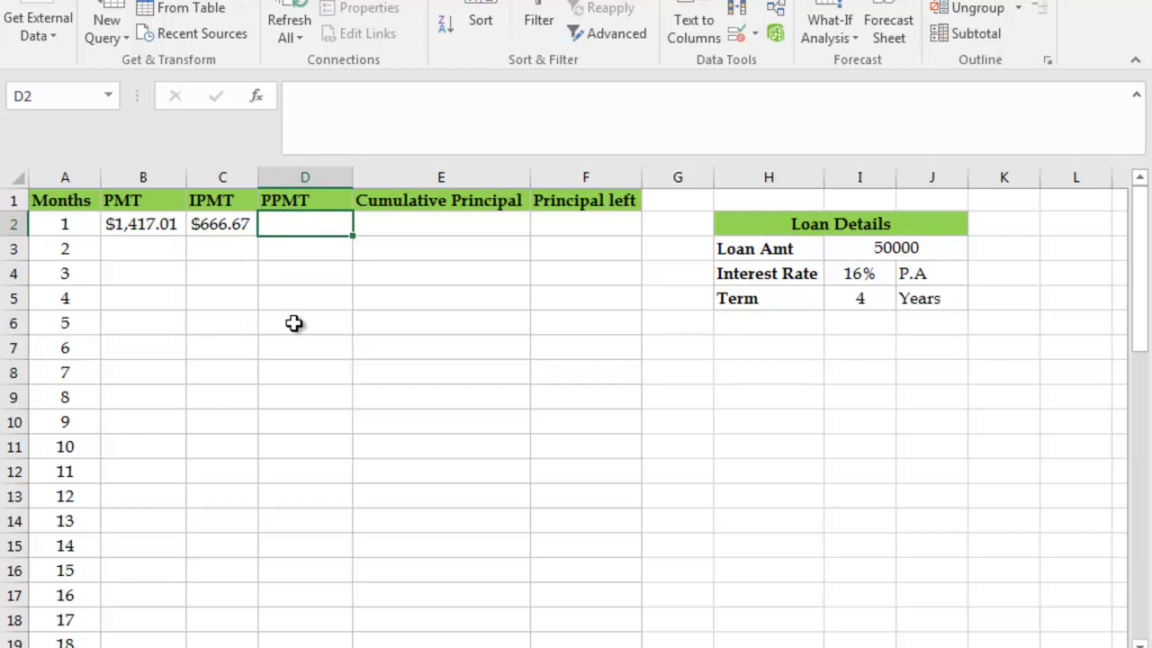
pyautogui.write('=ppmt')
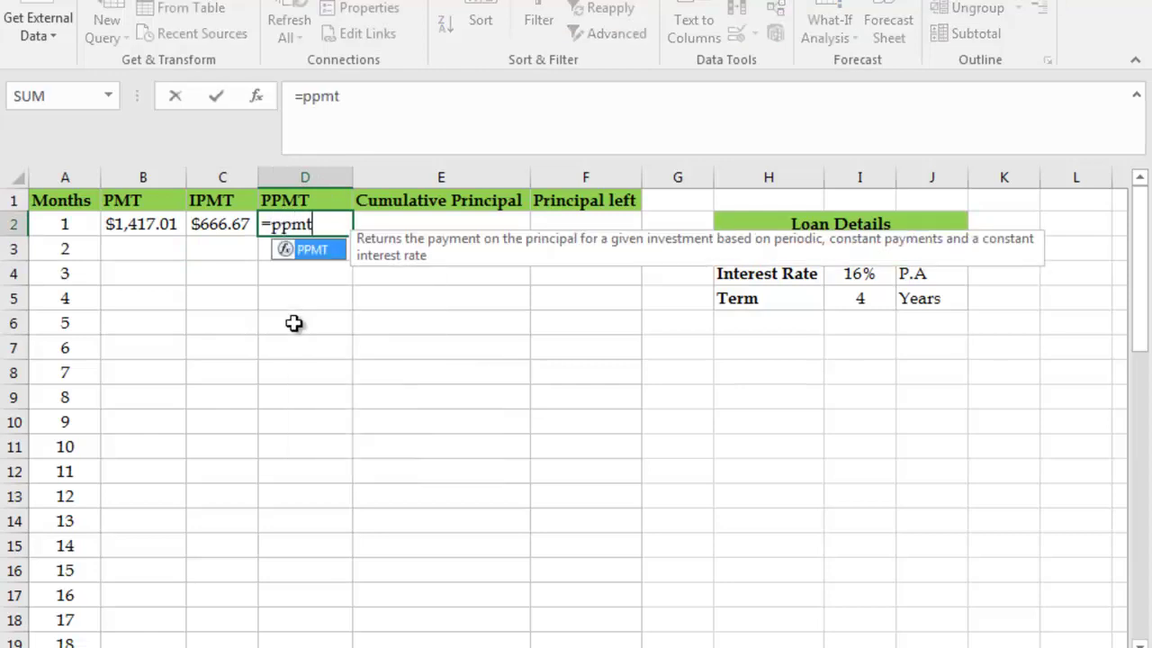
pyautogui.write('(')
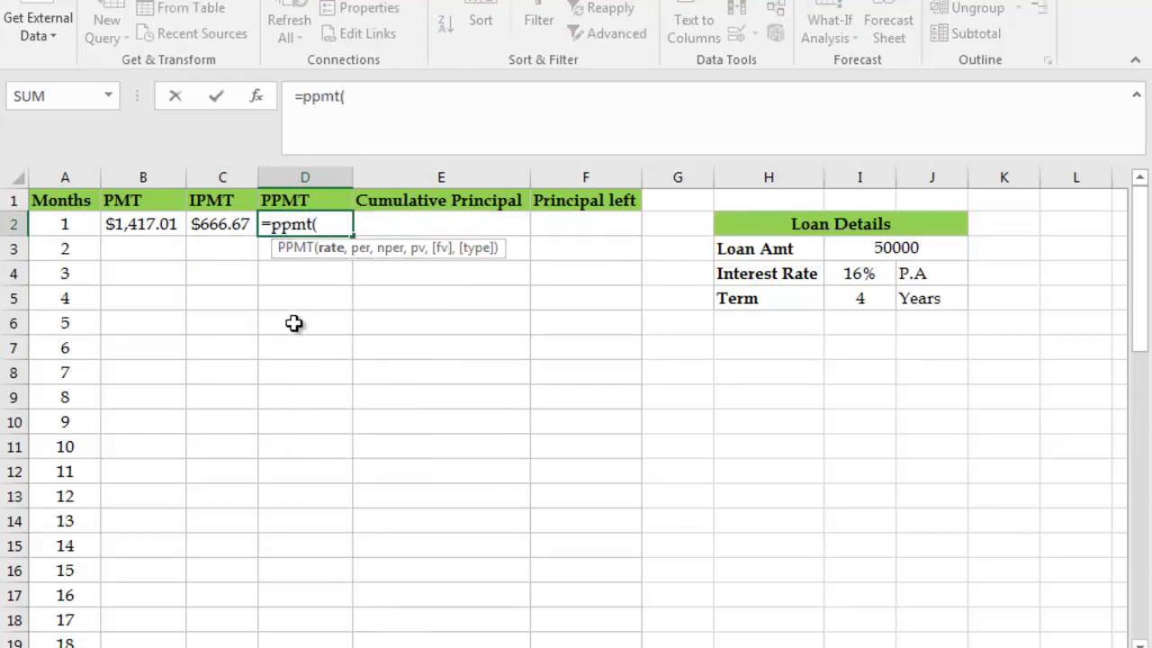
pyautogui.click(862, 274)
pyautogui.press('F4')
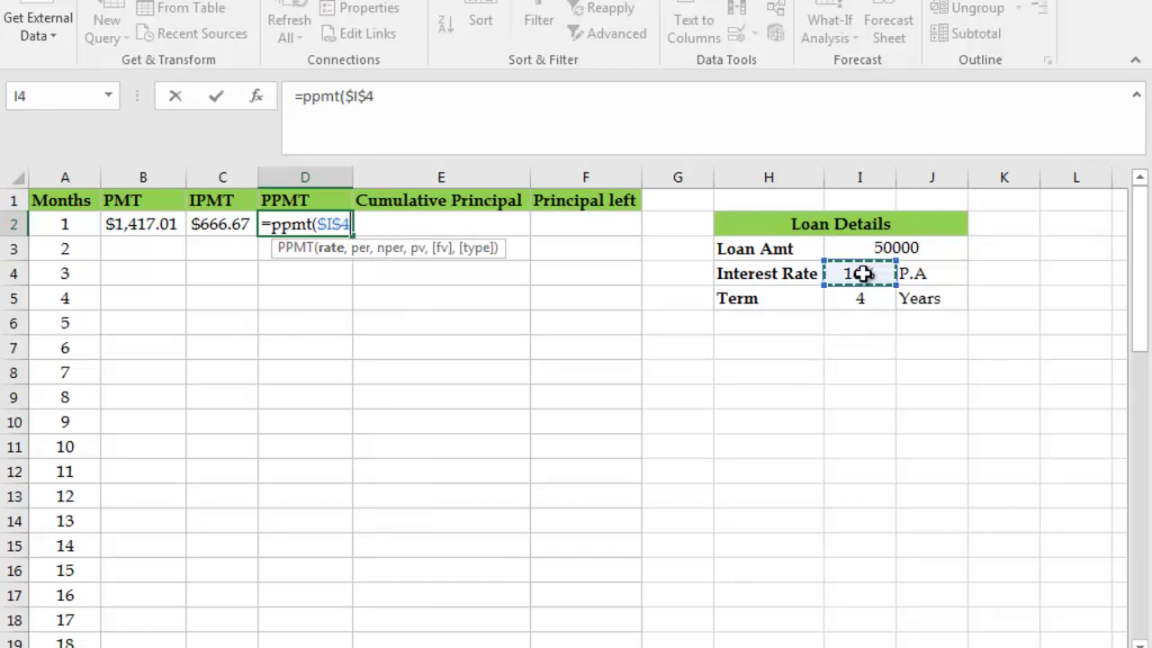
pyautogui.write('/12,')
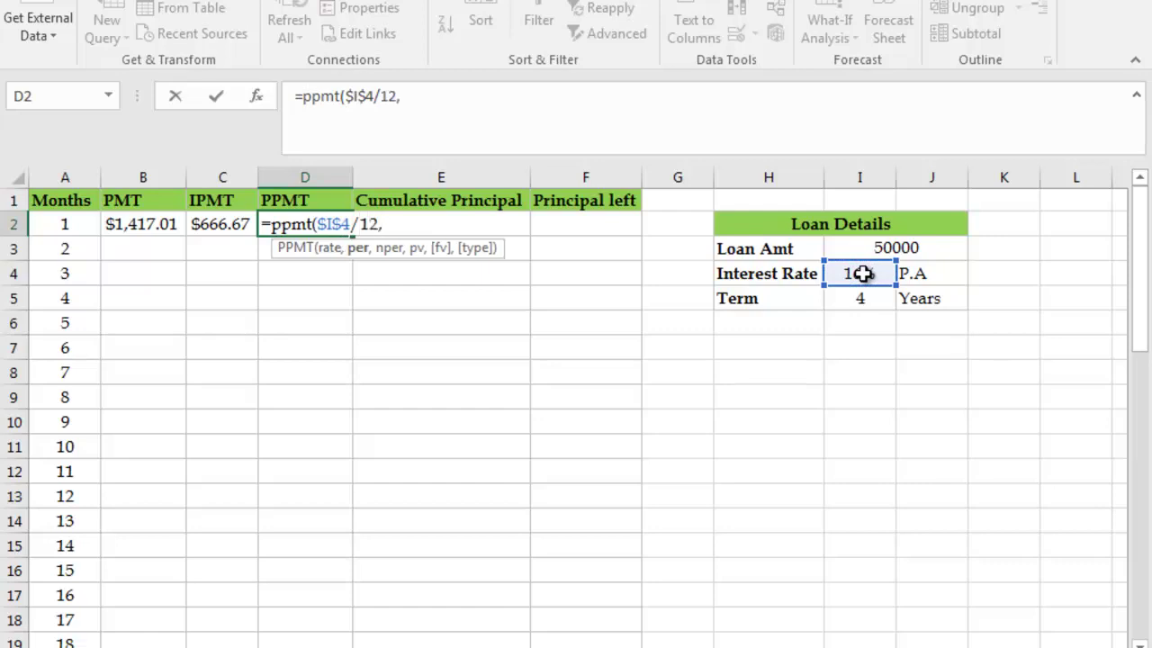
pyautogui.click(58, 224)
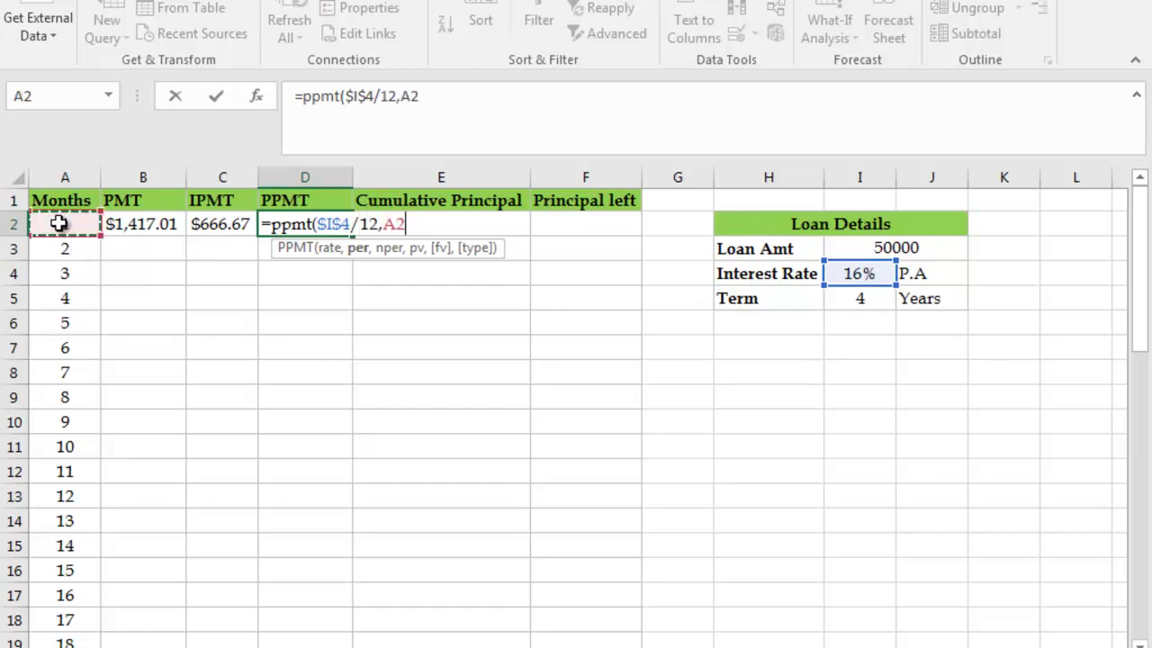
pyautogui.write(',')
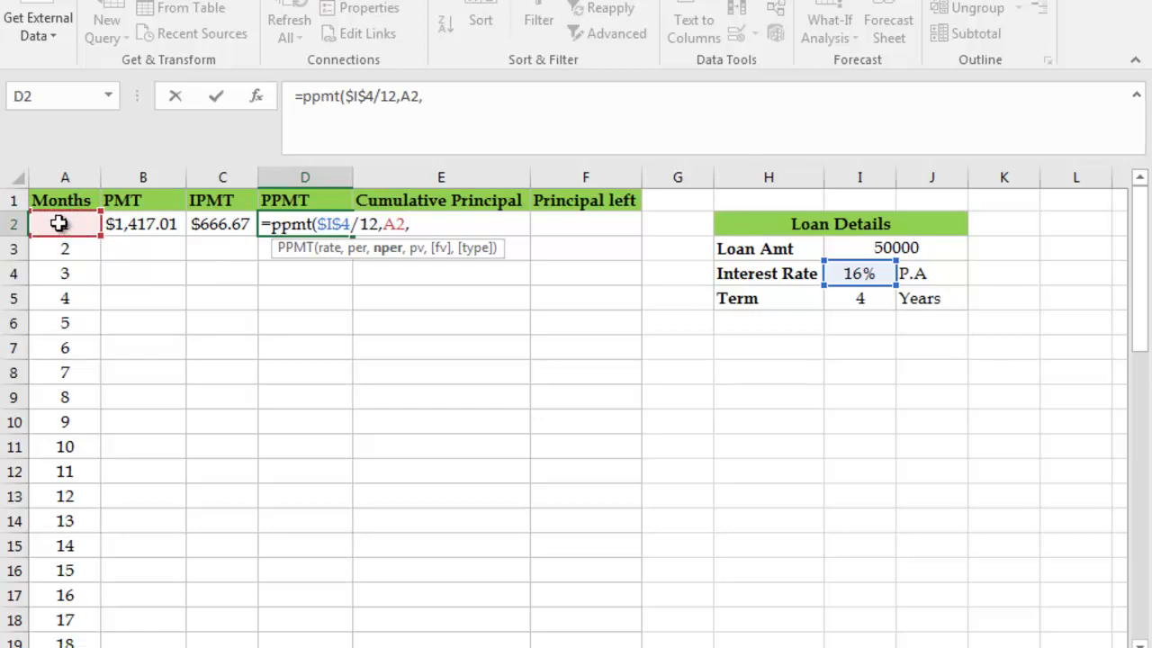
pyautogui.click(853, 298)
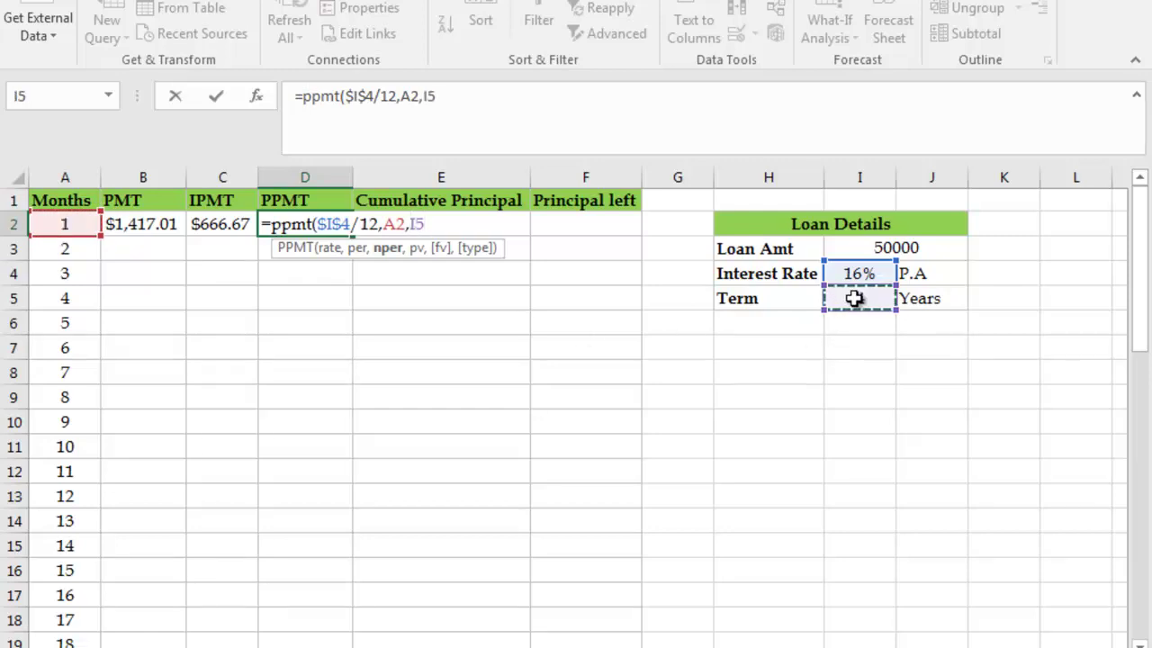
pyautogui.press('F4')
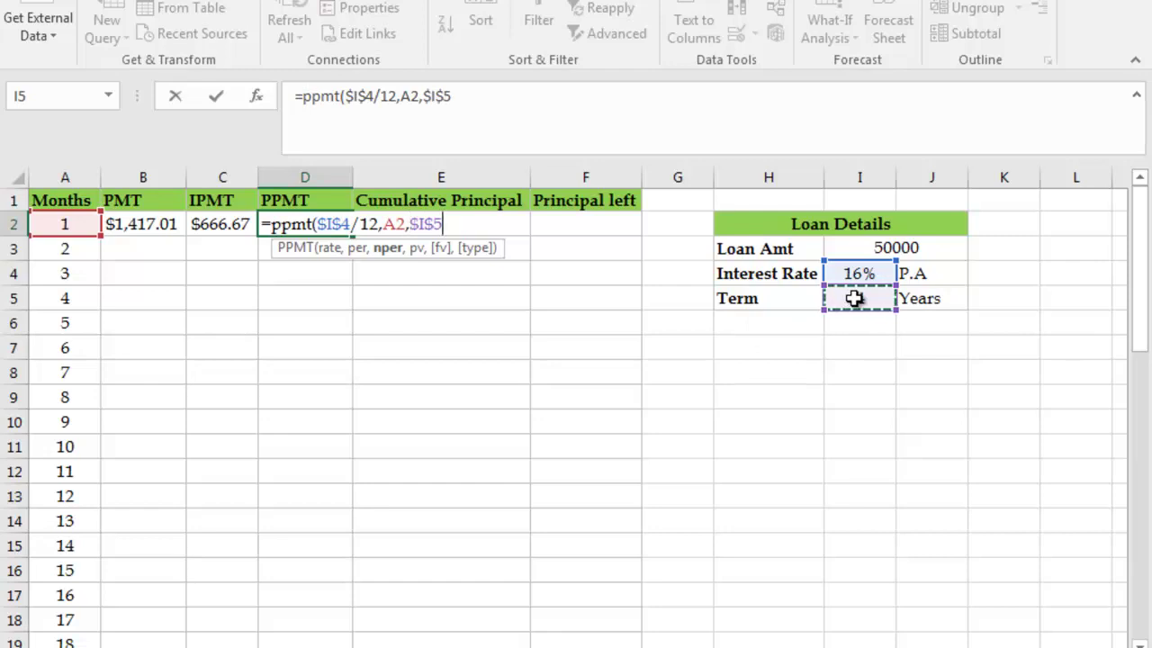
pyautogui.write('*12')
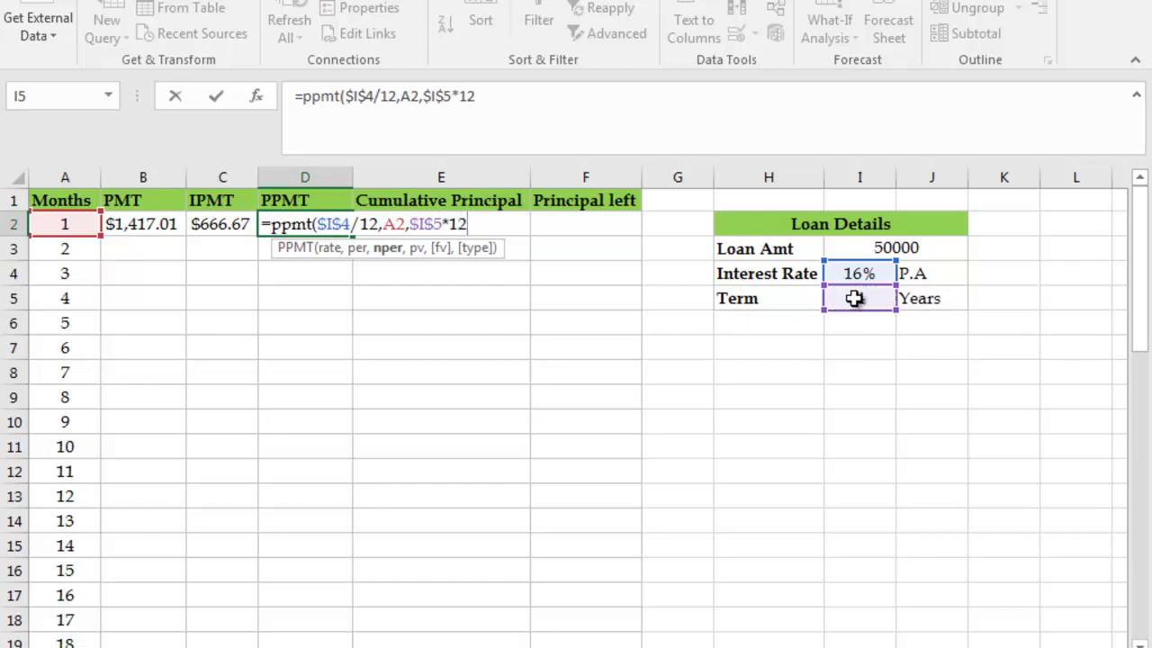
pyautogui.write(',-')
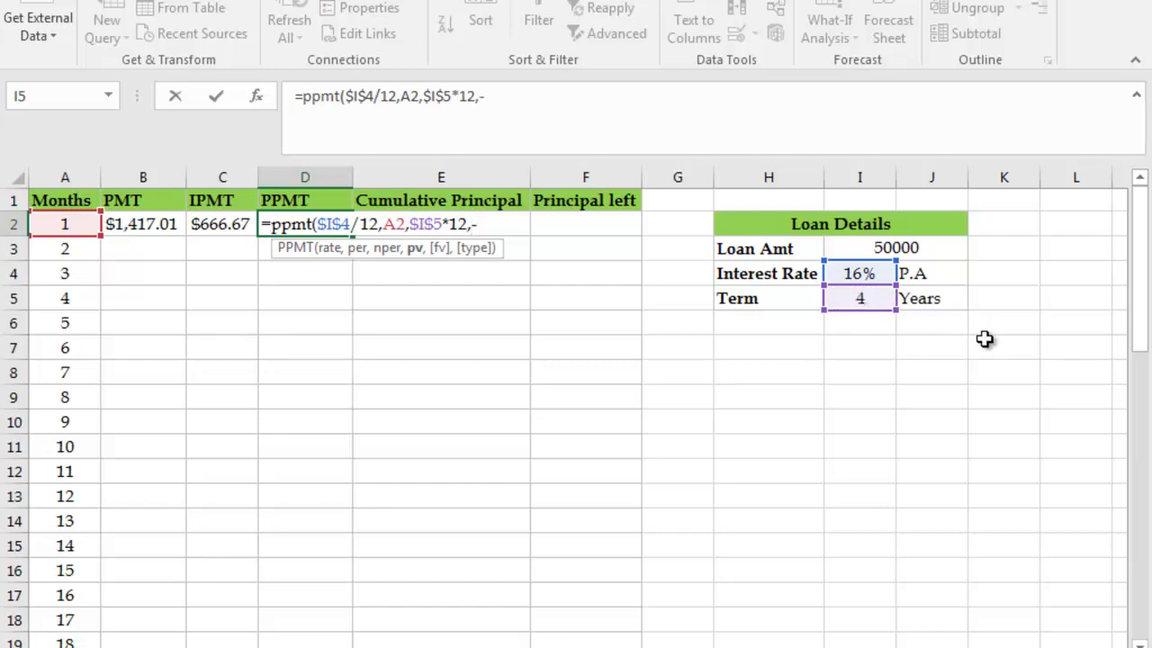
pyautogui.click(934, 246)
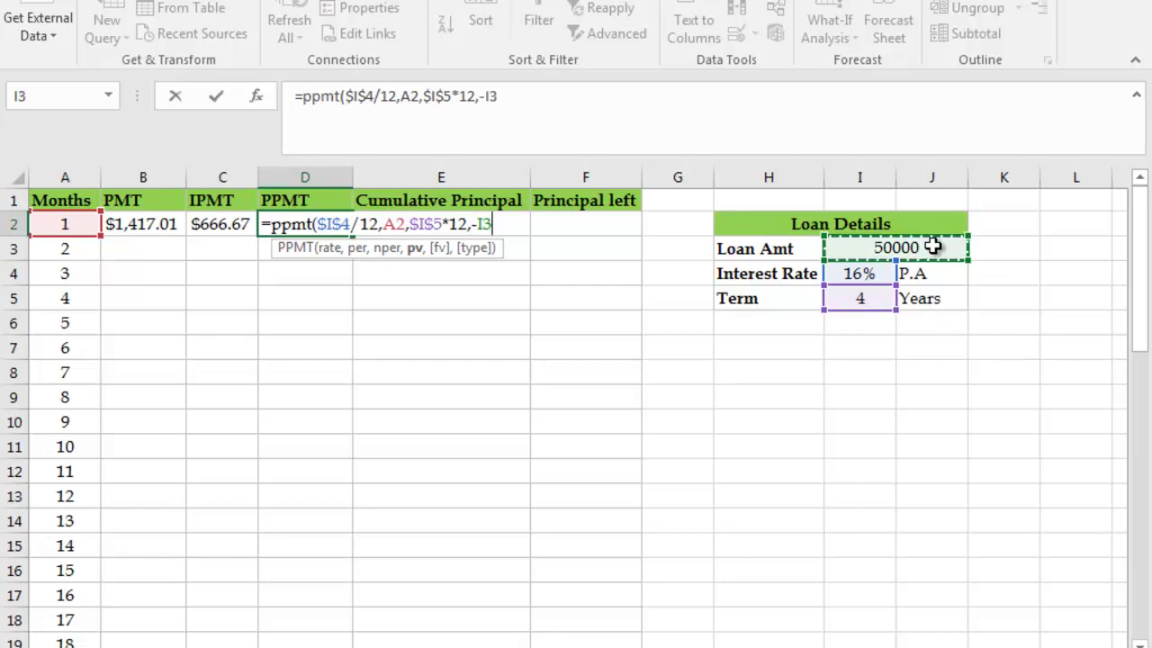
pyautogui.press('F4')
pyautogui.write('$I$3,')
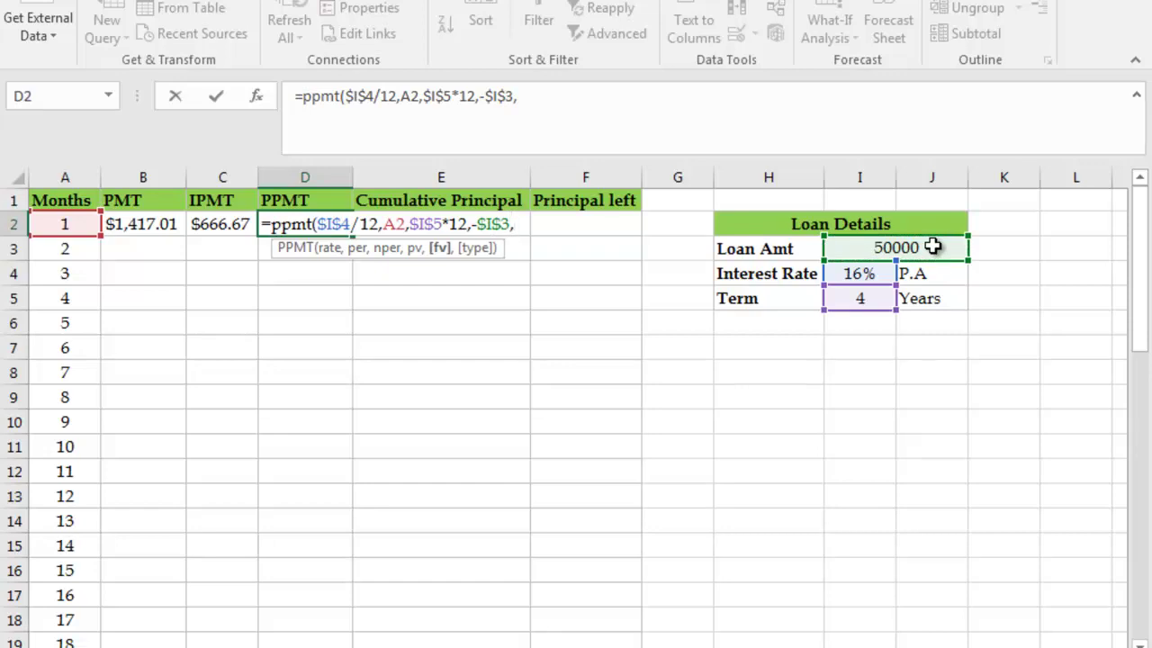
pyautogui.write(',0)')
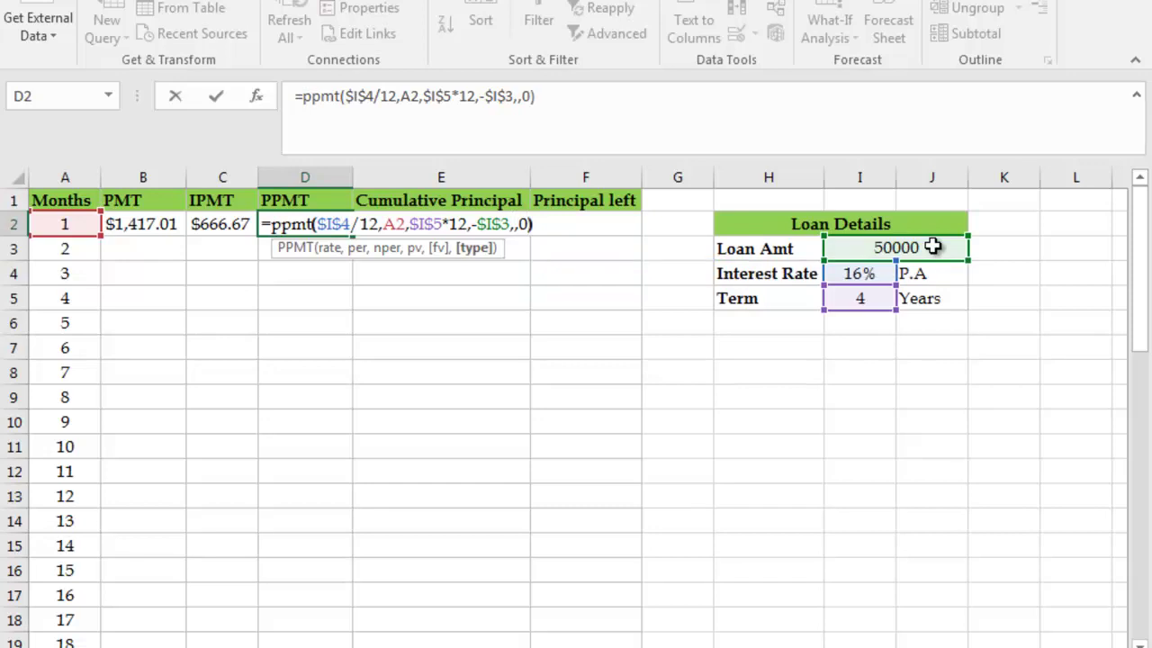
pyautogui.press('Return')
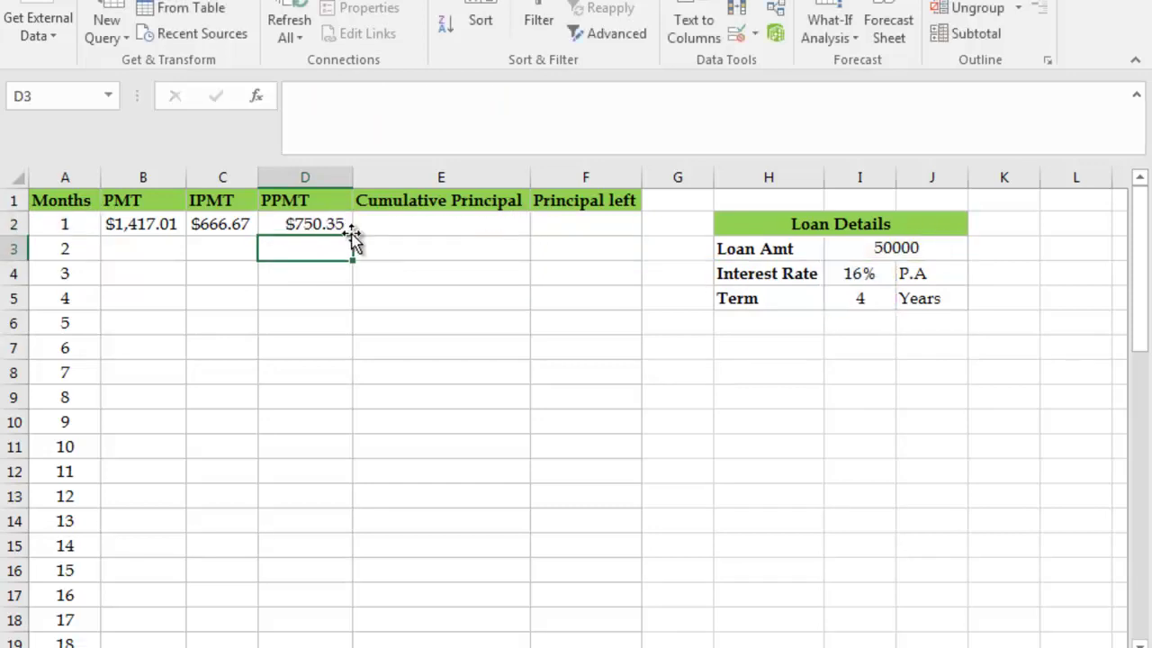
# Set Cumulative Principal E2 to =D2, showing $750.35
pyautogui.click(415, 230)
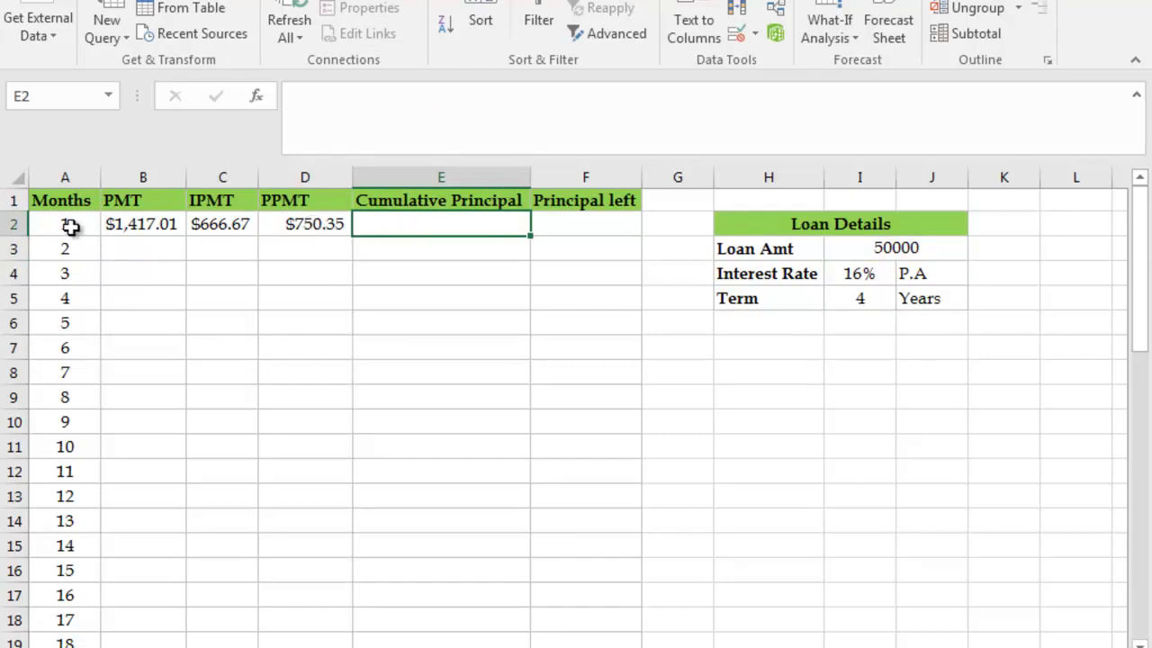
pyautogui.click(312, 226)
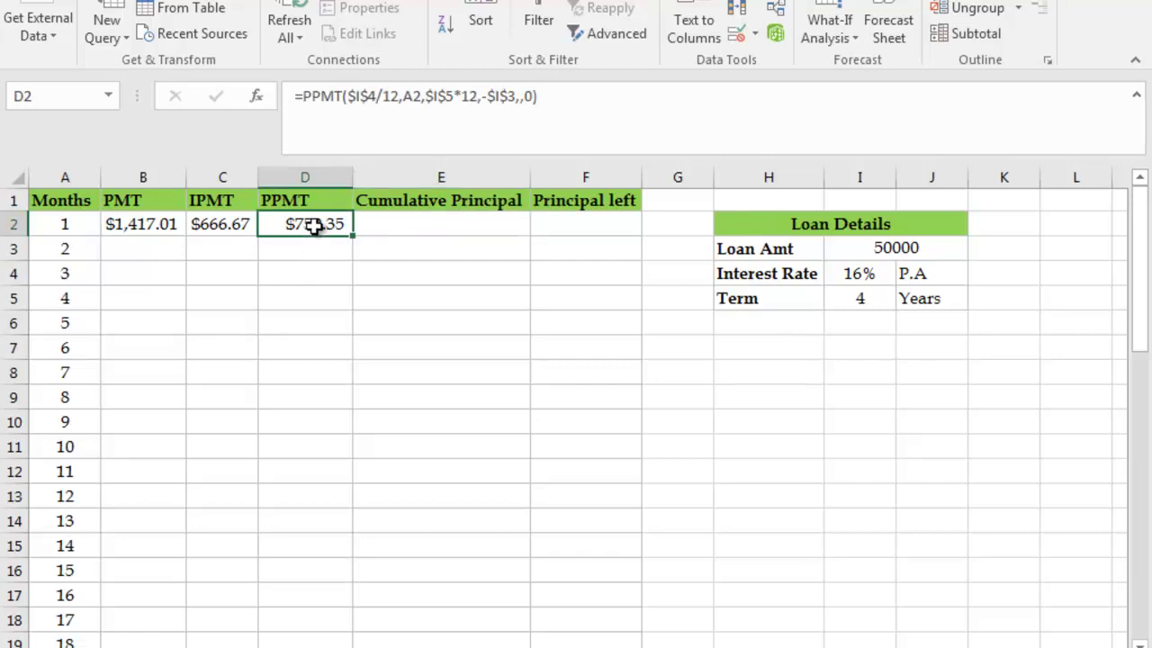
pyautogui.click(401, 221)
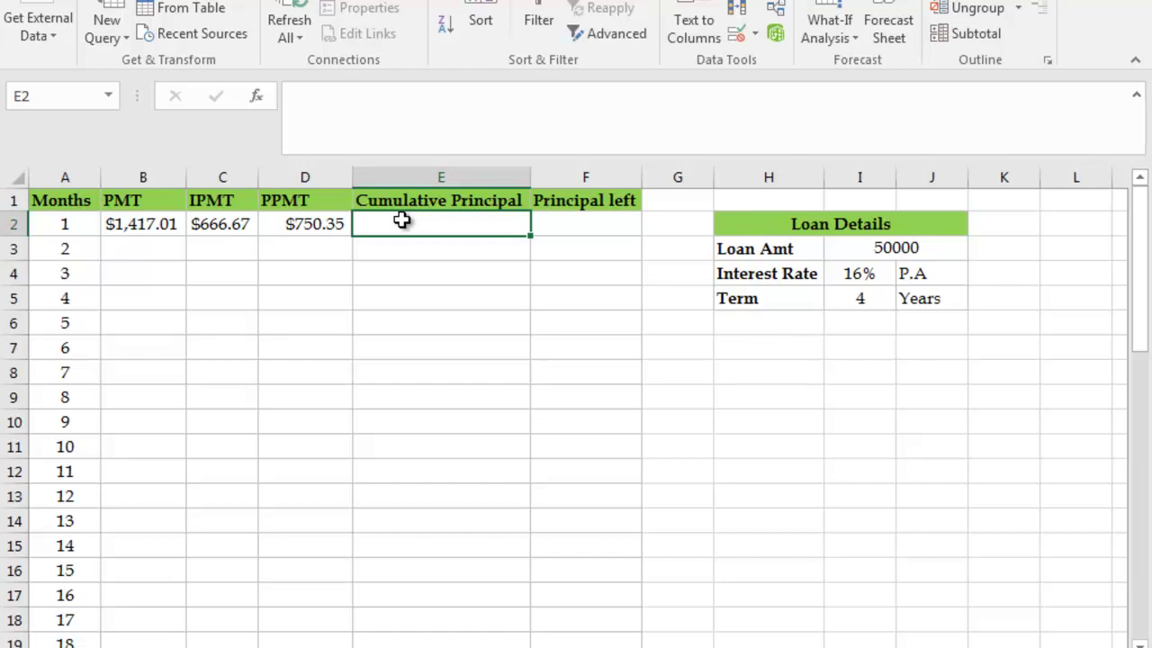
pyautogui.write('=')
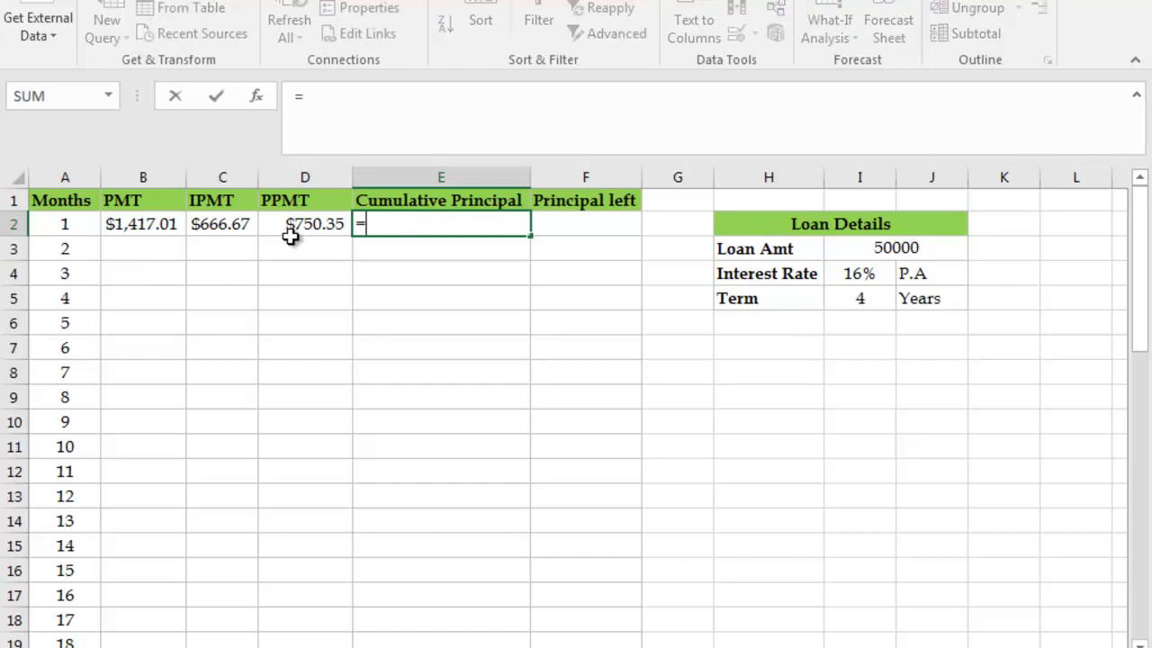
pyautogui.click(305, 221)
pyautogui.press('Return')
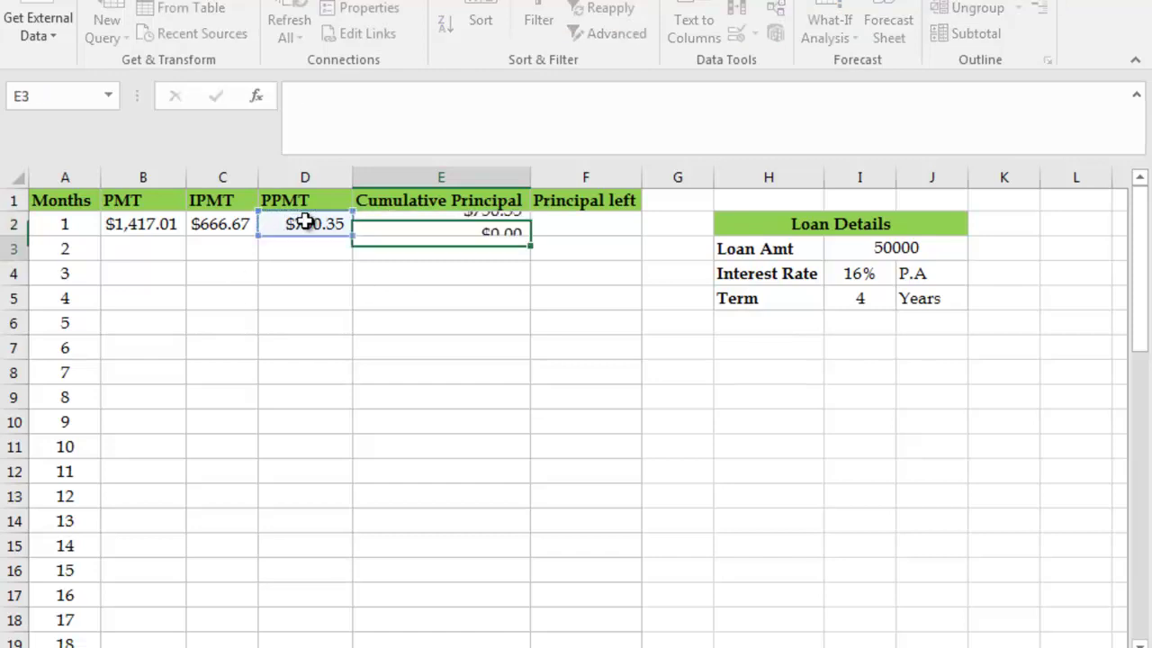
# Set Principal left F2 to =$I$3-E2, showing $49,249.65
pyautogui.click(590, 224)
pyautogui.write('=')
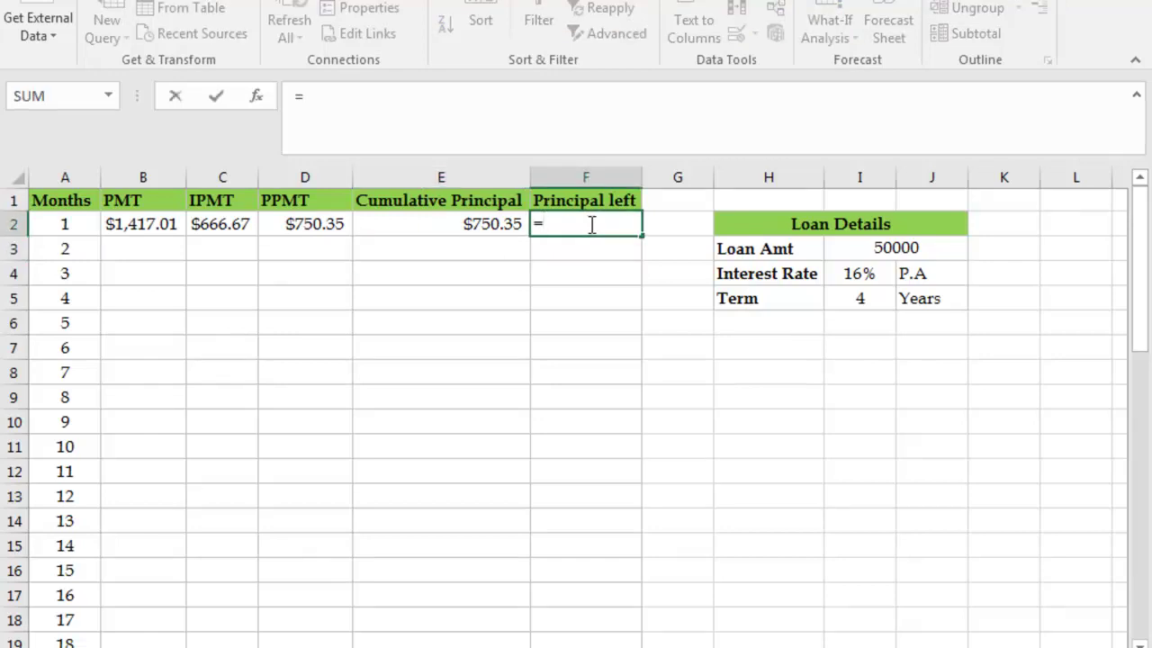
pyautogui.click(863, 249)
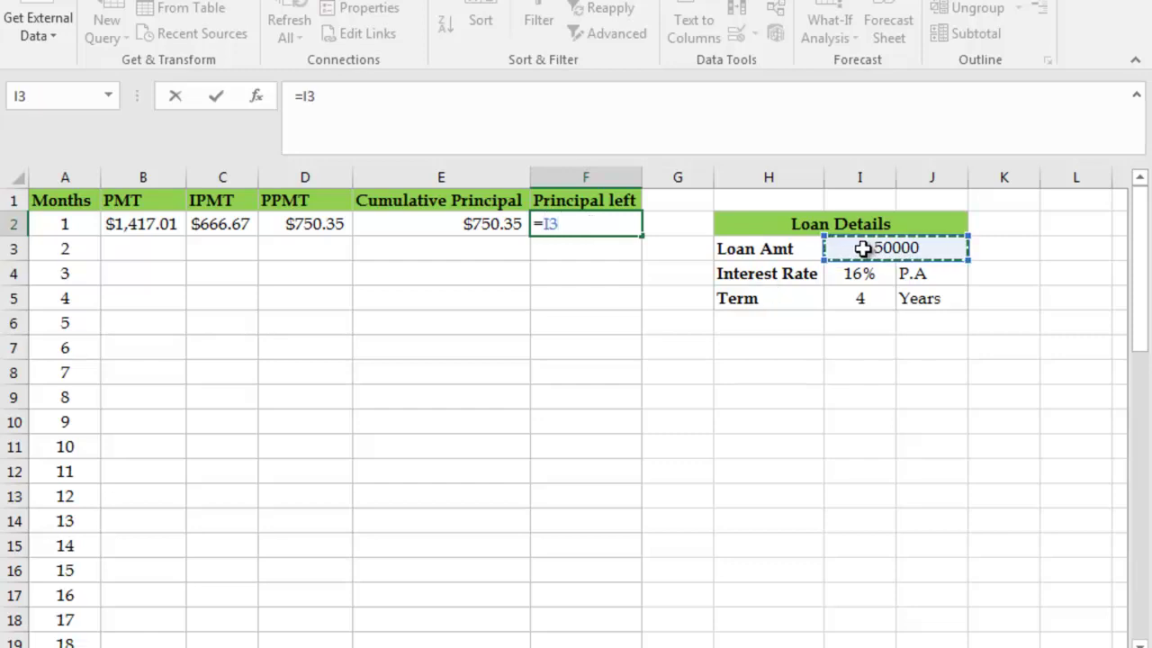
pyautogui.press('F4')
pyautogui.write('$I$3-')
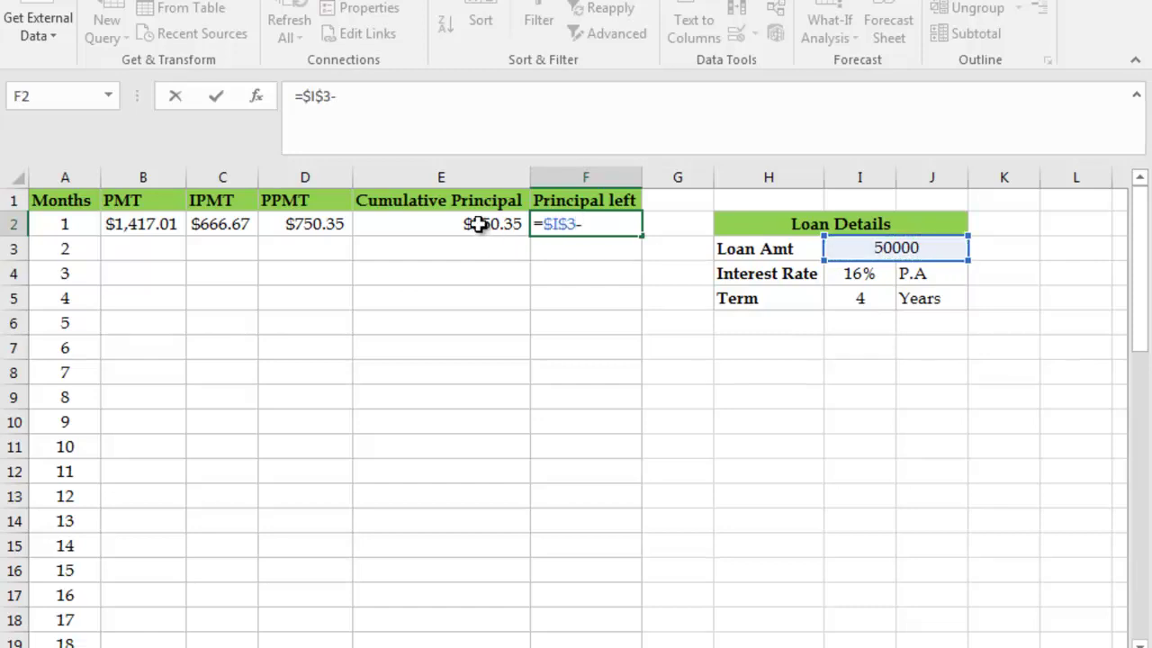
pyautogui.click(477, 224)
pyautogui.press('Return')
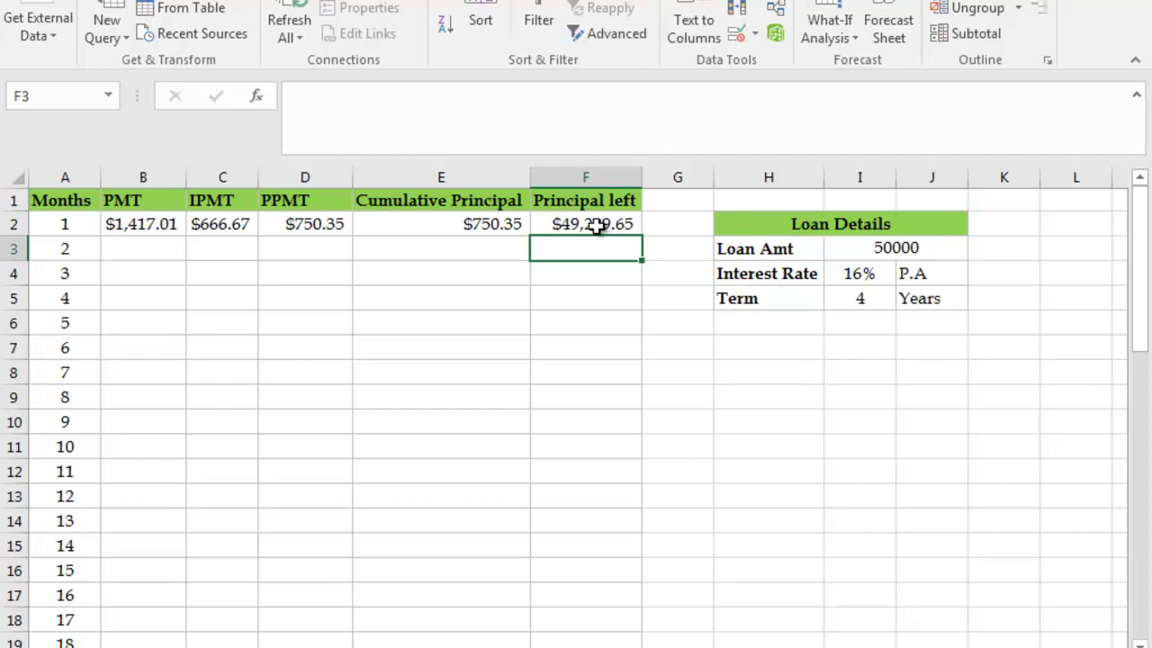
# Copy month 1's formulas in B2:F2 down to month 2 in row 3
pyautogui.click(135, 229)
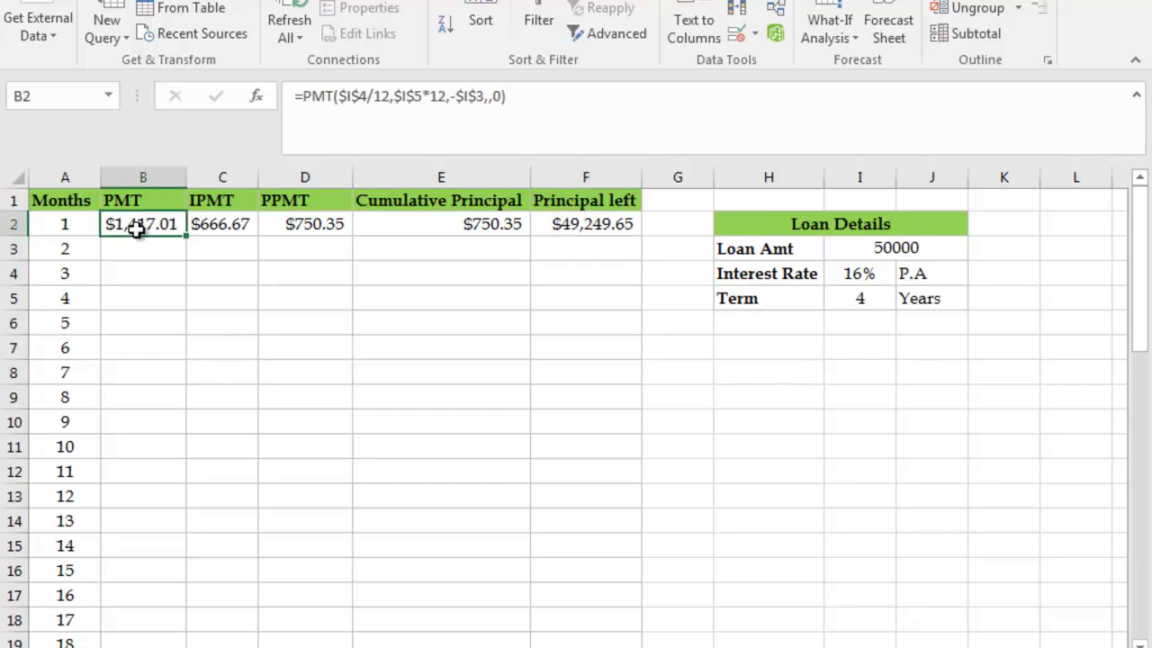
pyautogui.hotkey('shift', 'Right')
pyautogui.hotkey('shift', 'Right')
pyautogui.hotkey('shift', 'Right')
pyautogui.hotkey('shift', 'Right')
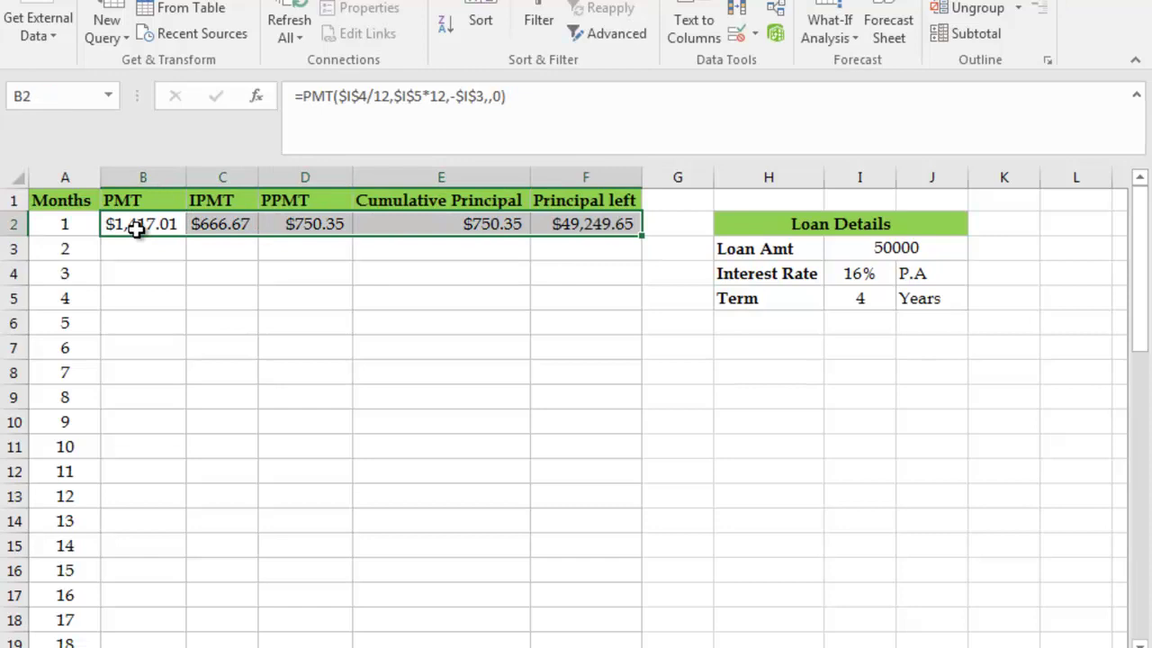
pyautogui.moveTo(645, 237); pyautogui.dragTo(644, 257)
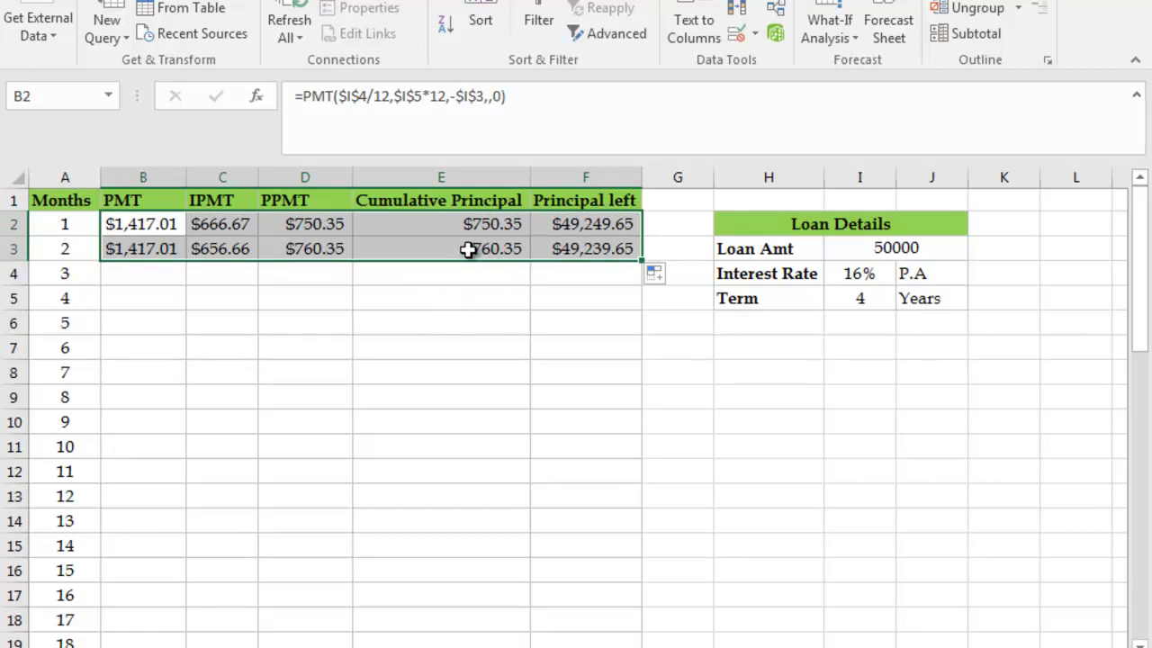
pyautogui.click(469, 250)
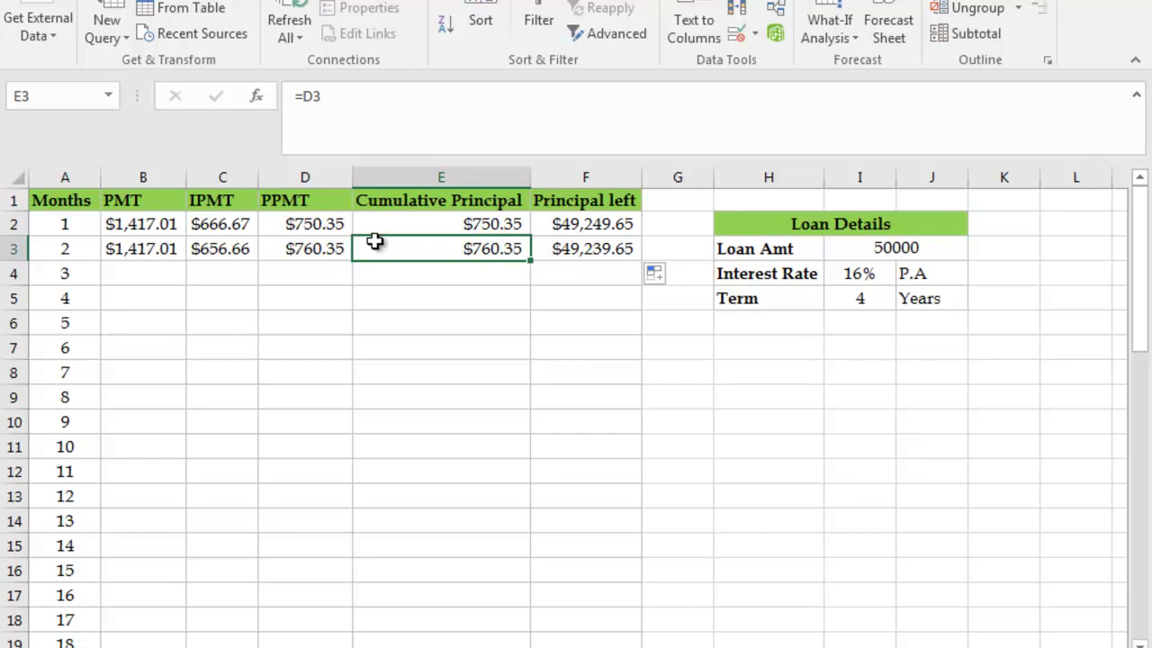
# Set E3 to =E2+D3 for a $1,510.70 running total, leaving $48,489.30 principal left in F3
pyautogui.write('=')
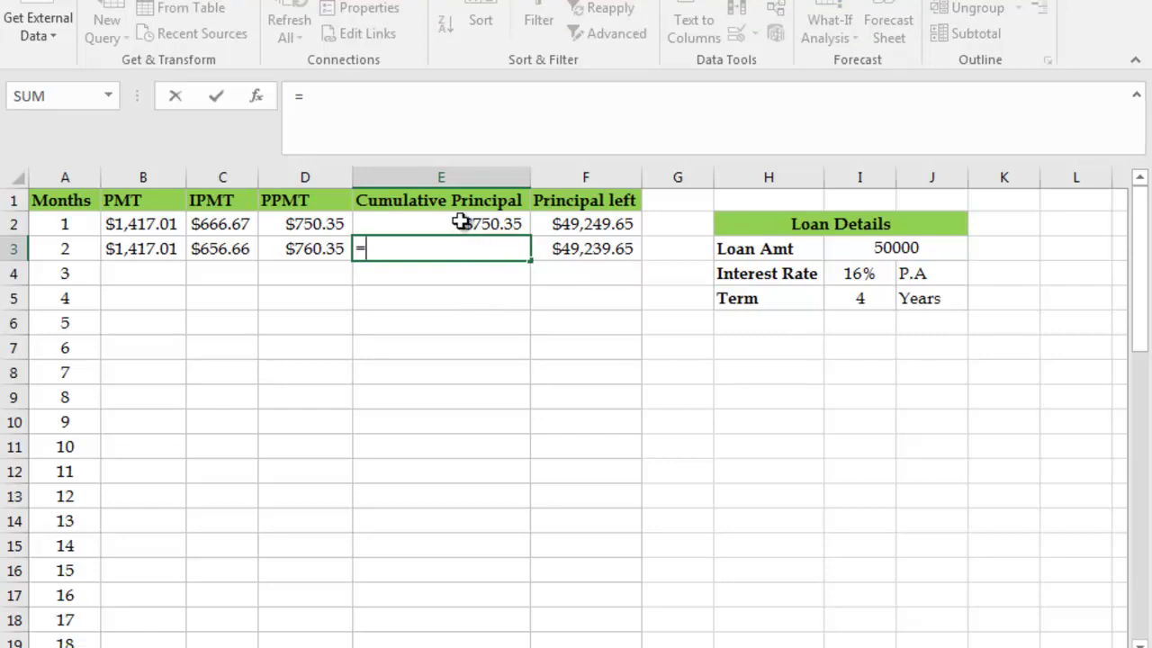
pyautogui.click(460, 224)
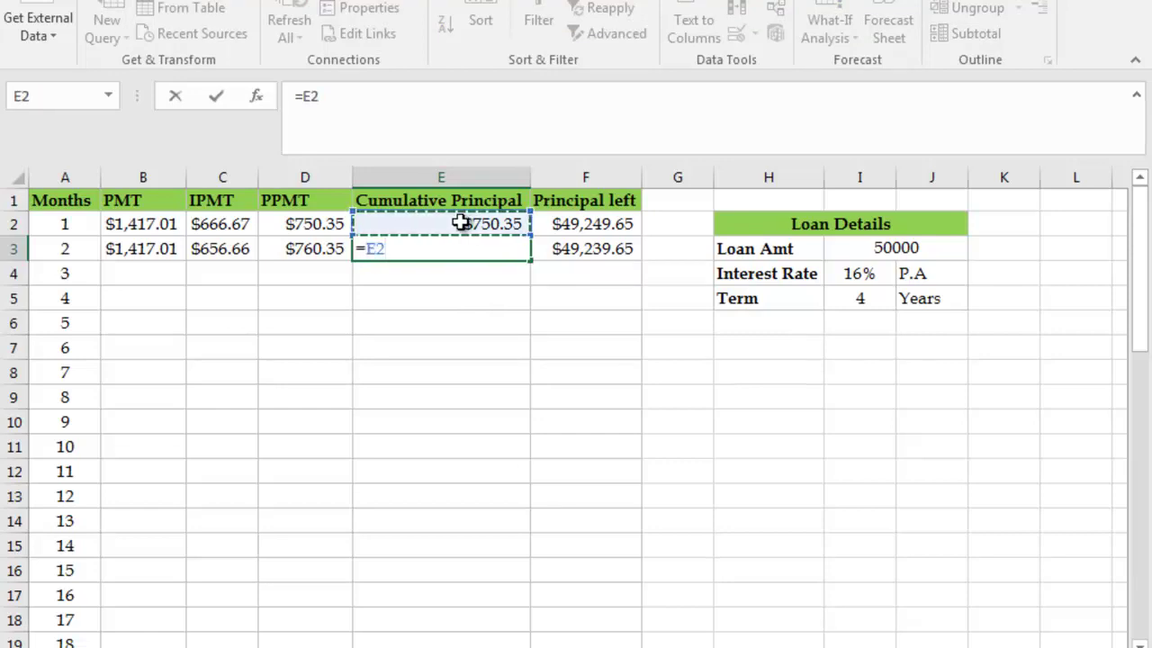
pyautogui.write('+')
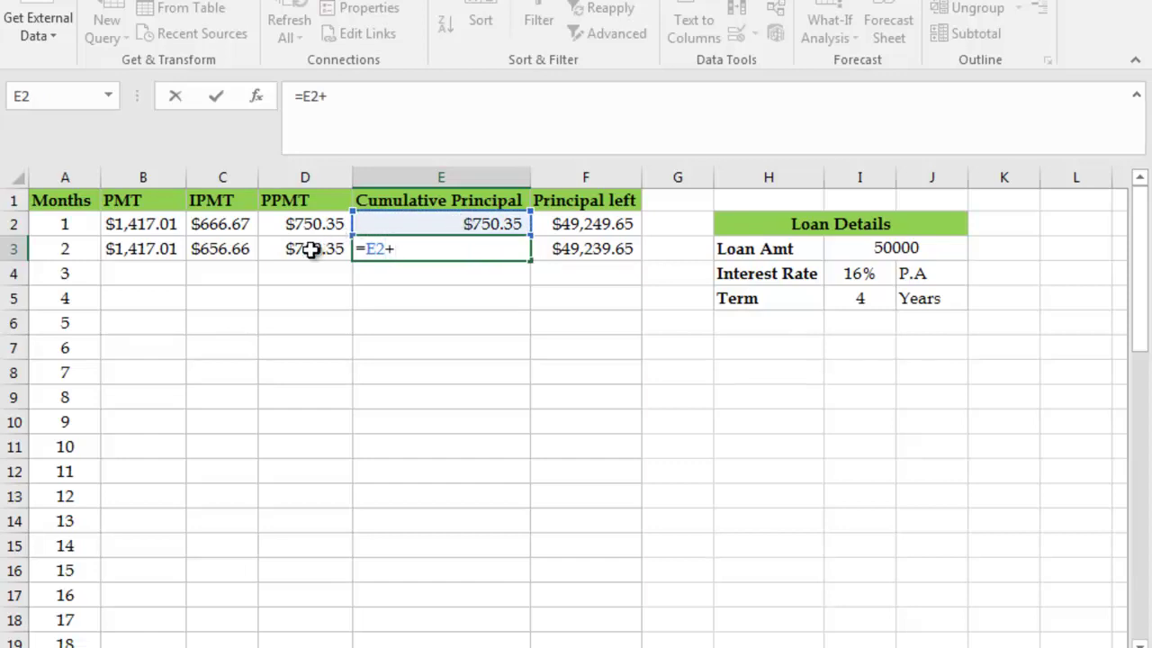
pyautogui.click(311, 250)
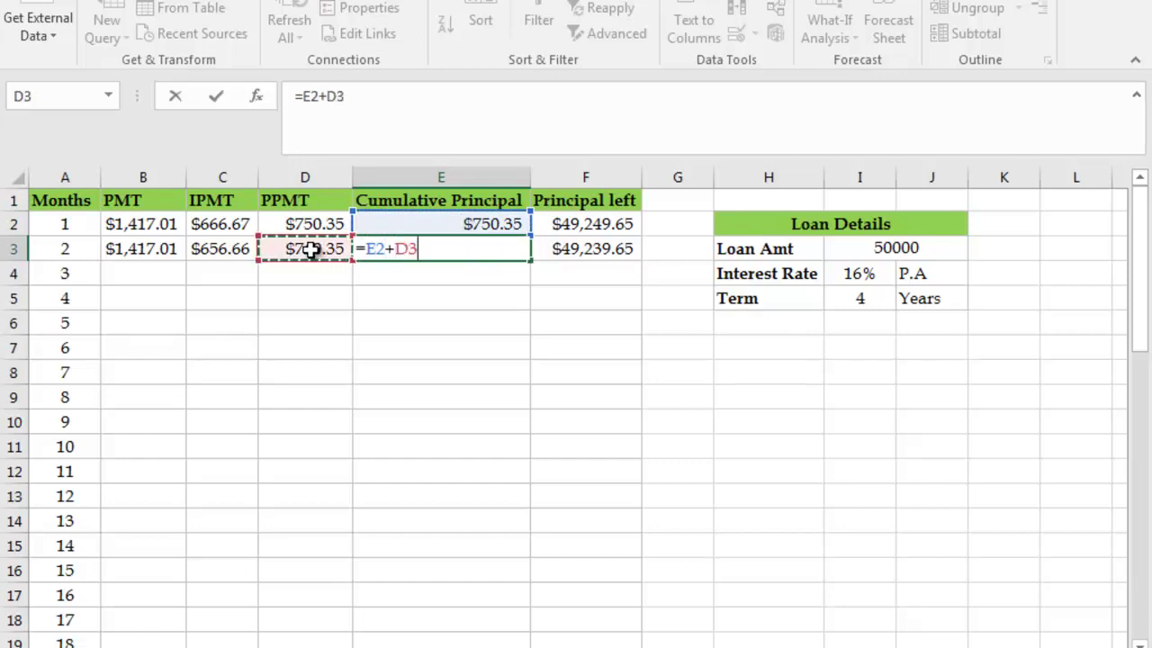
pyautogui.press('Return')
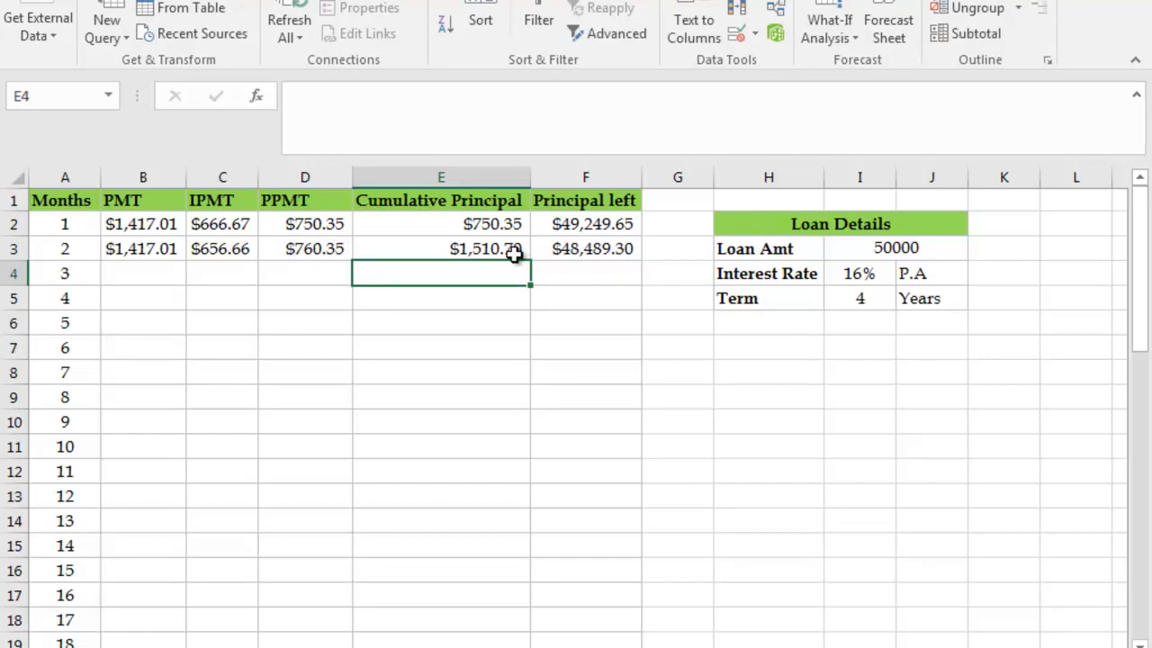
pyautogui.click(572, 255)
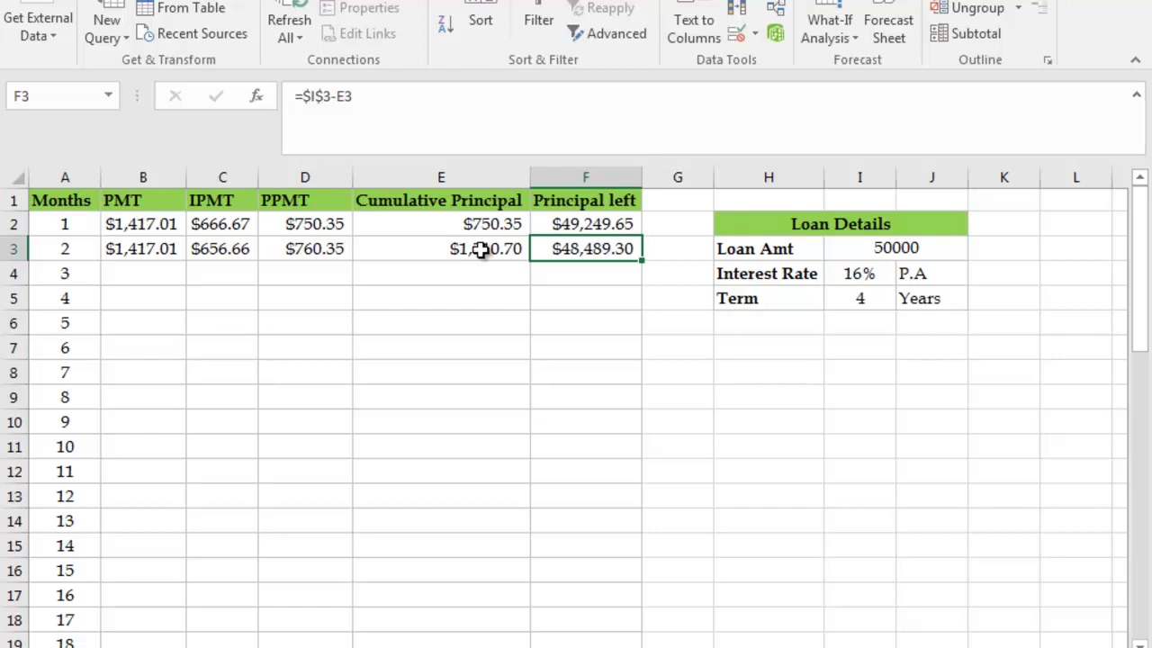
pyautogui.click(478, 326)
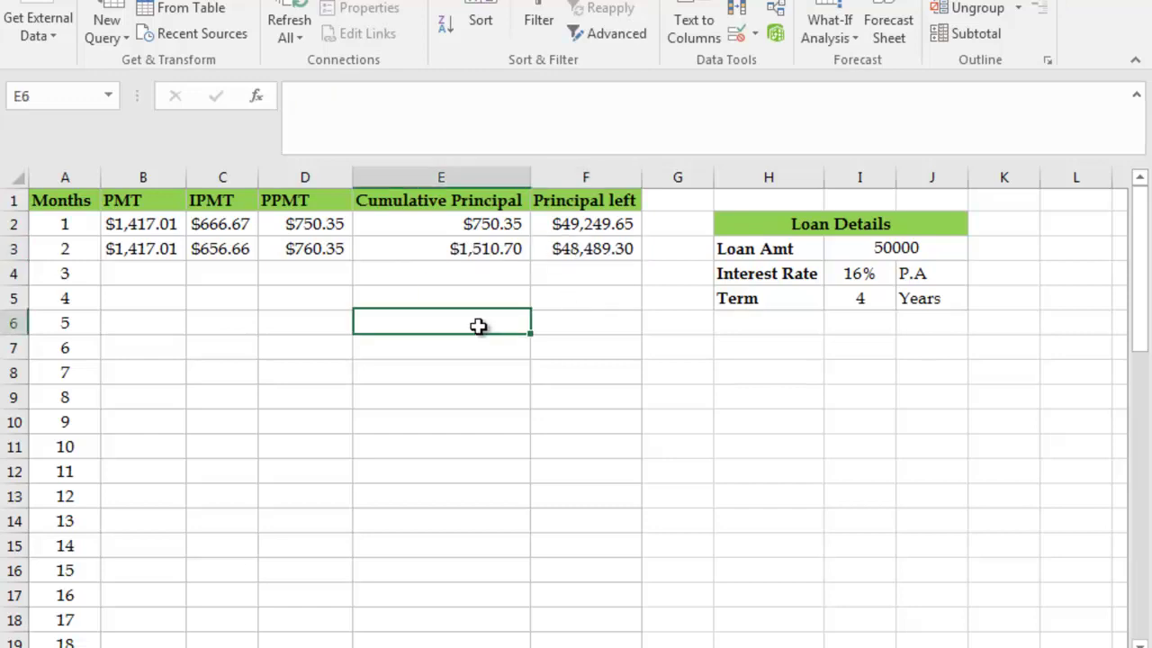
pyautogui.click(116, 252)
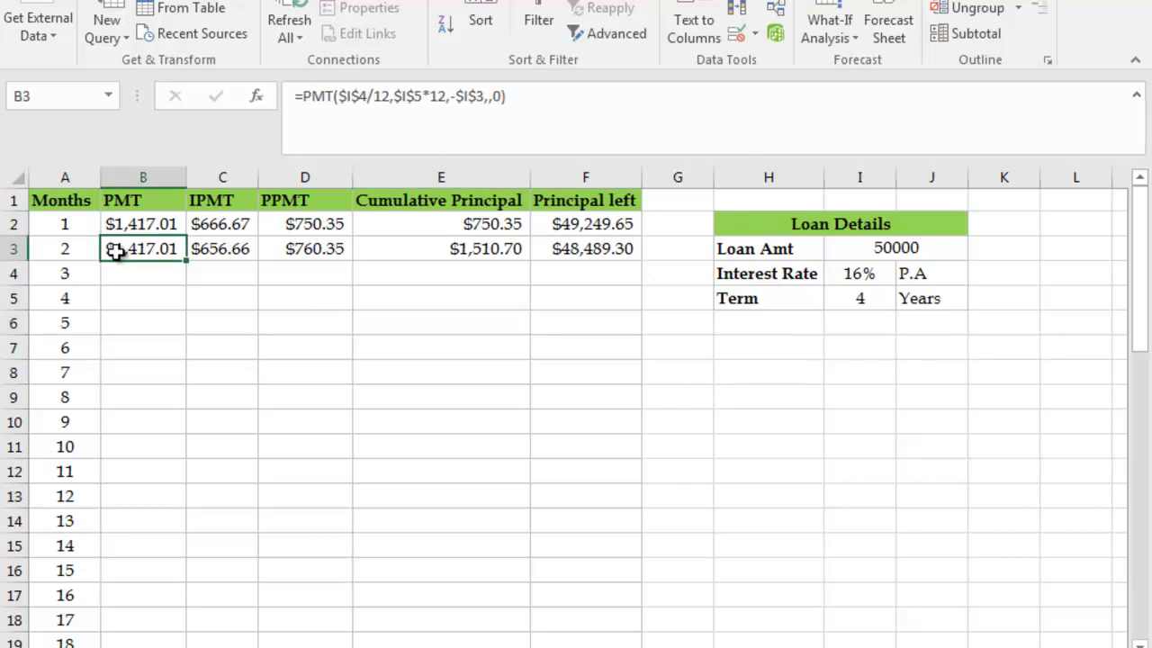
# Fill row 3's schedule formulas in B3:F3 down through month 48 in row 49
pyautogui.hotkey('shift', 'Right')
pyautogui.hotkey('shift', 'Right')
pyautogui.hotkey('shift', 'Right')
pyautogui.hotkey('shift', 'Right')
pyautogui.hotkey('shift', 'Right')
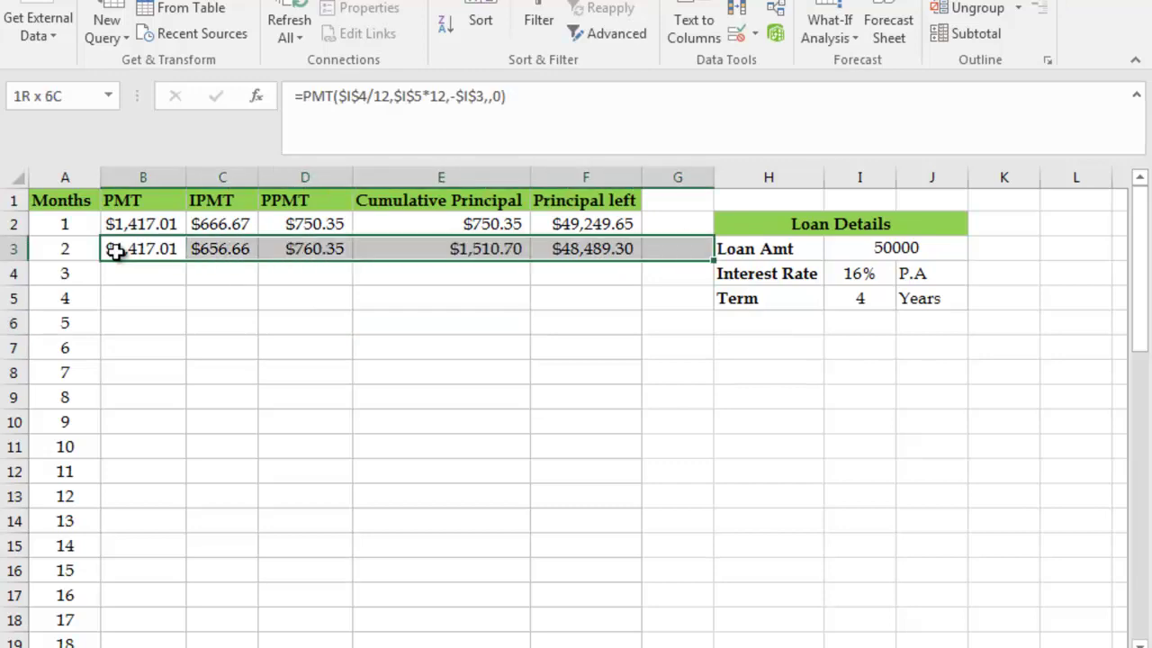
pyautogui.hotkey('shift', 'Left')
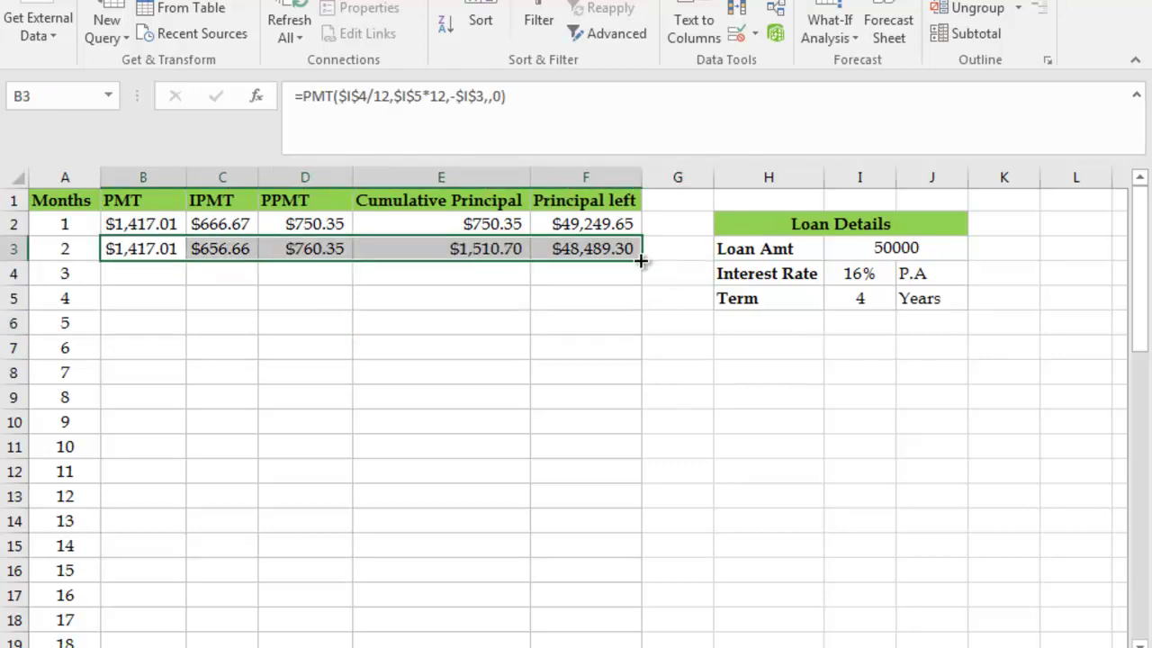
pyautogui.doubleClick(640, 260)
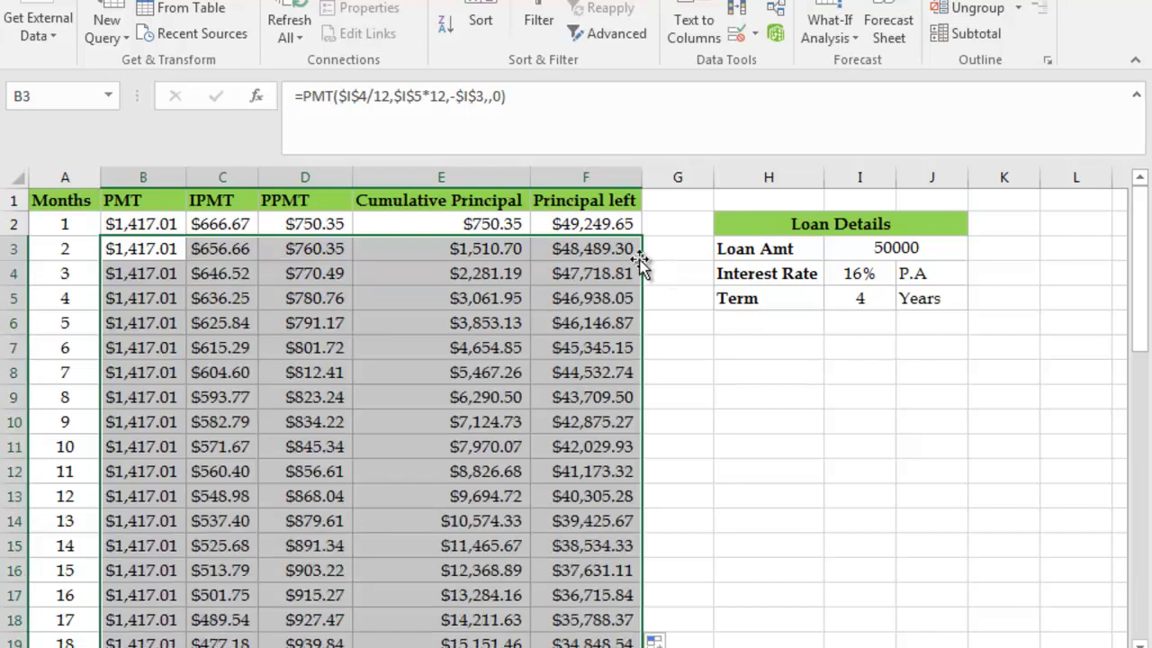
pyautogui.press('Down')
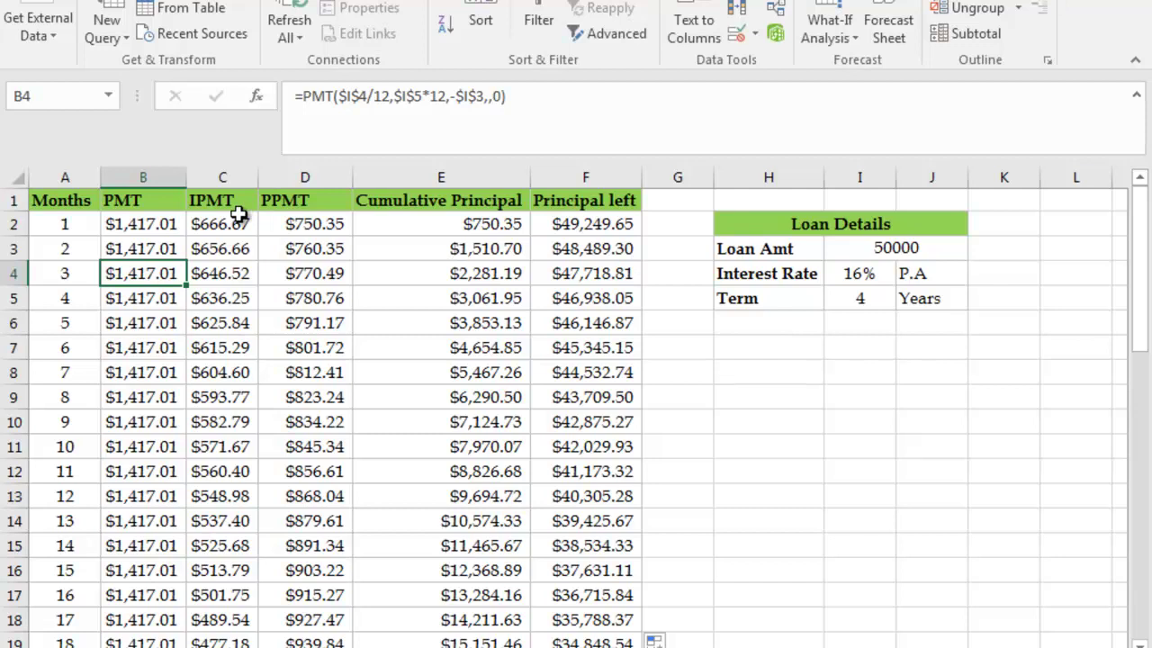
# Verify the final month shows $50,000.00 cumulative principal and $0.00 principal left
pyautogui.click(301, 223)
pyautogui.press('Down')
pyautogui.press('Down')
pyautogui.press('Down')
pyautogui.press('Down')
pyautogui.press('Down')
pyautogui.press('Down')
pyautogui.press('Down')
pyautogui.press('Down')
pyautogui.press('Down')
pyautogui.press('Down')
pyautogui.press('Down')
pyautogui.press('Down')
pyautogui.press('Down')
pyautogui.press('Down')
pyautogui.press('Down')
pyautogui.press('Down')
pyautogui.press('Down')
pyautogui.press('Down')
pyautogui.press('Down')
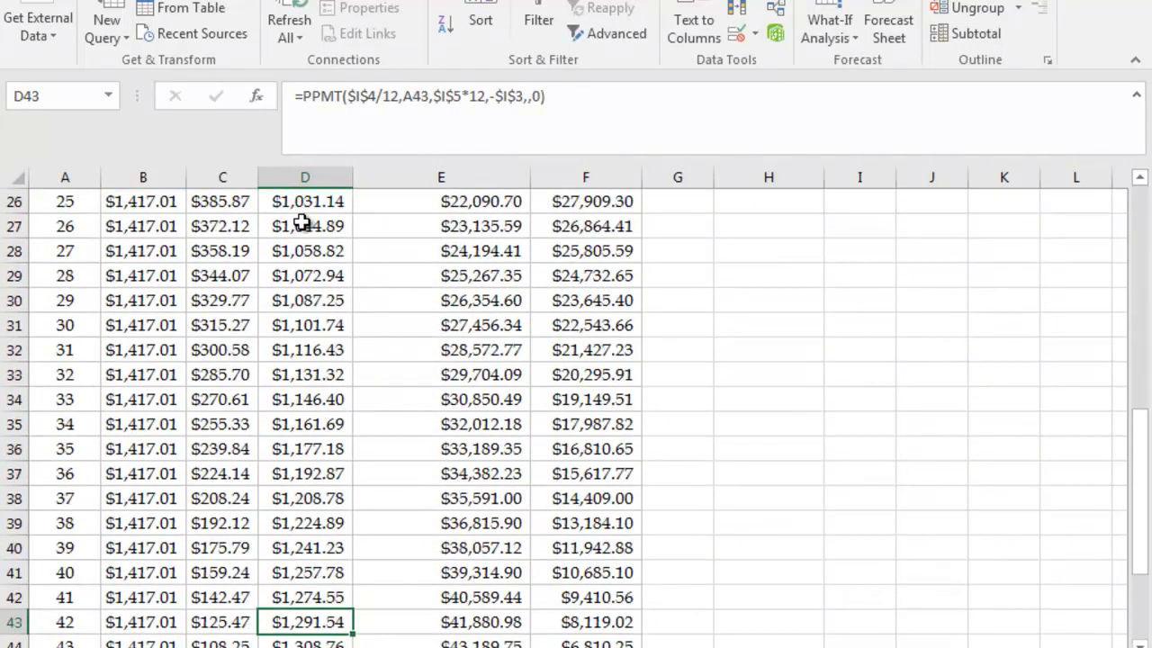
pyautogui.press('Down')
pyautogui.press('Down')
pyautogui.press('Down')
pyautogui.press('Up')
pyautogui.press('Right')
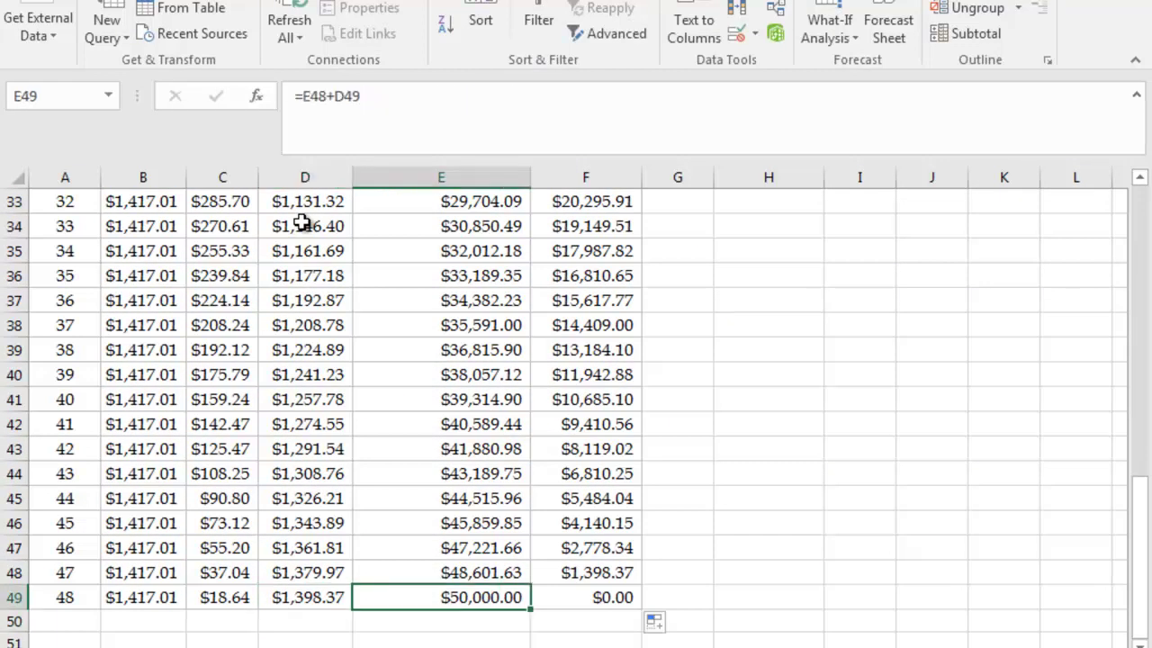
pyautogui.press('Right')
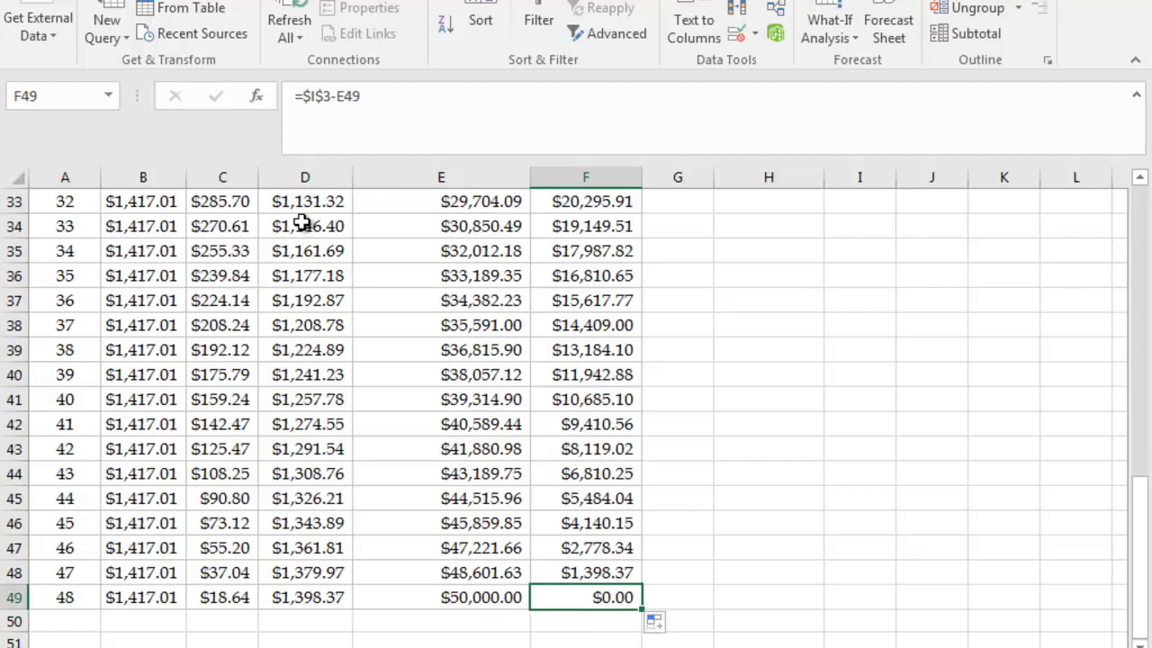
pyautogui.press('Left')
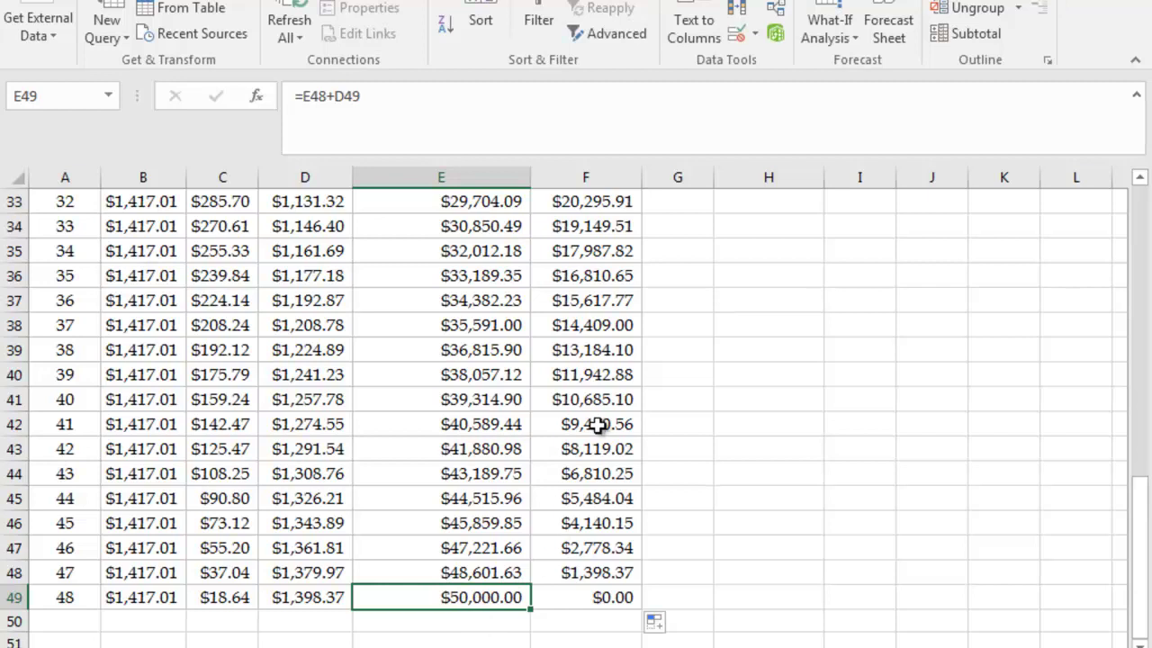
pyautogui.click(594, 597)
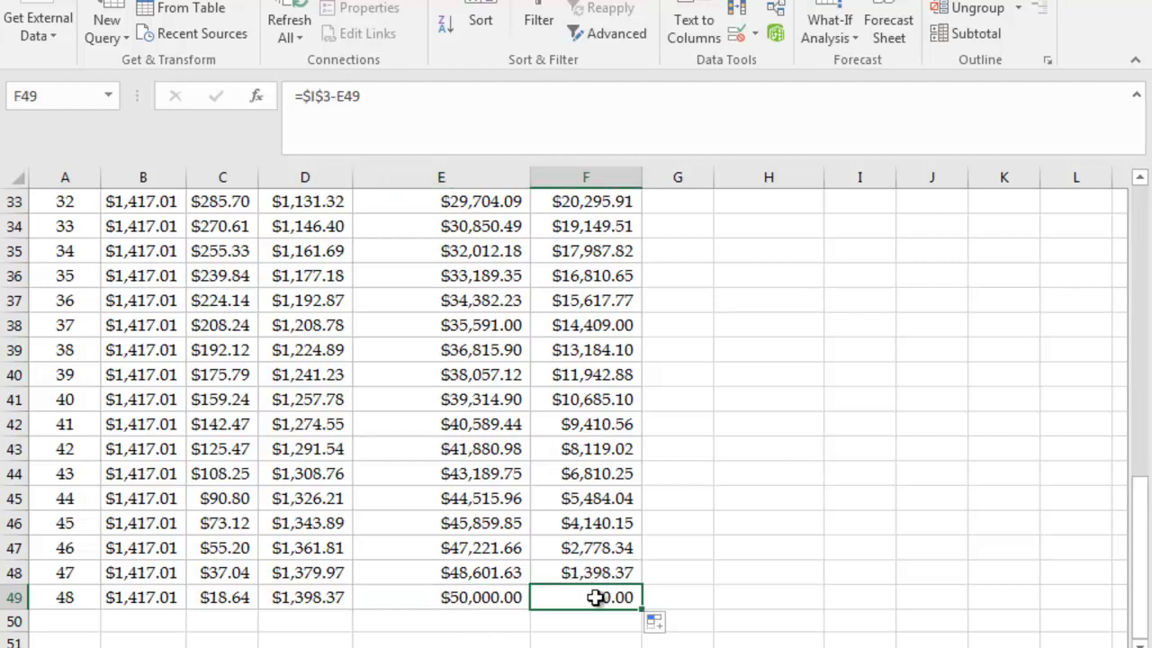
pyautogui.press('Up')
pyautogui.press('Up')
pyautogui.press('Up')
pyautogui.press('Up')
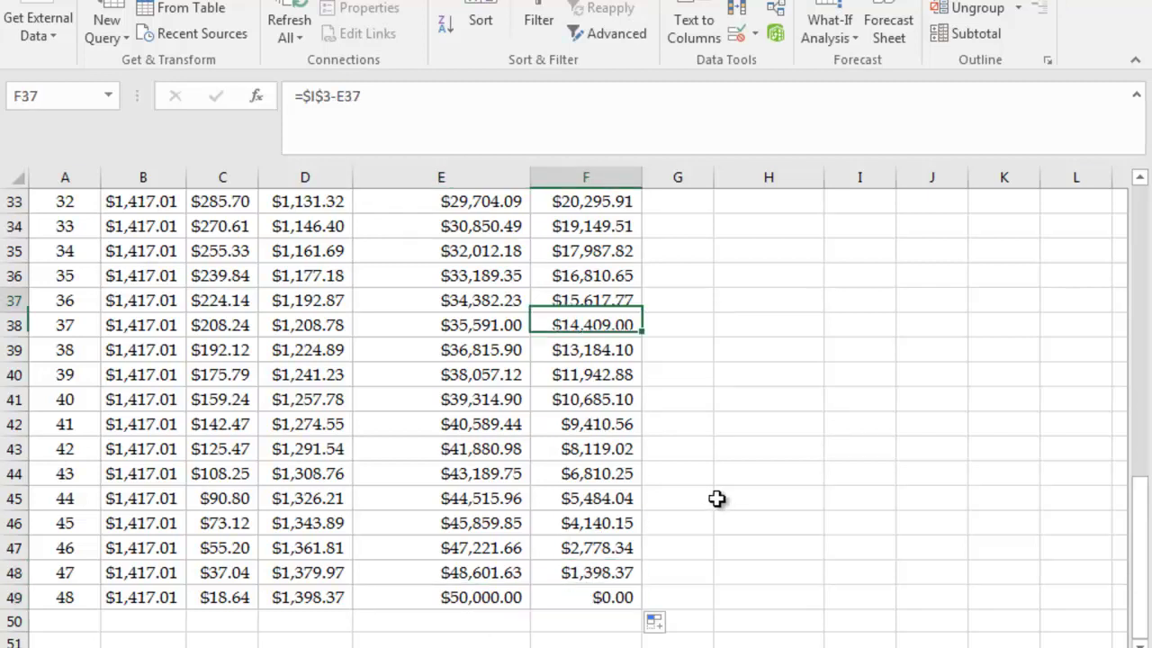
pyautogui.press('Up')
pyautogui.press('Up')
pyautogui.press('Up')
pyautogui.press('Up')
pyautogui.press('Up')
pyautogui.press('Up')
pyautogui.press('Up')
pyautogui.press('Up')
pyautogui.press('Up')
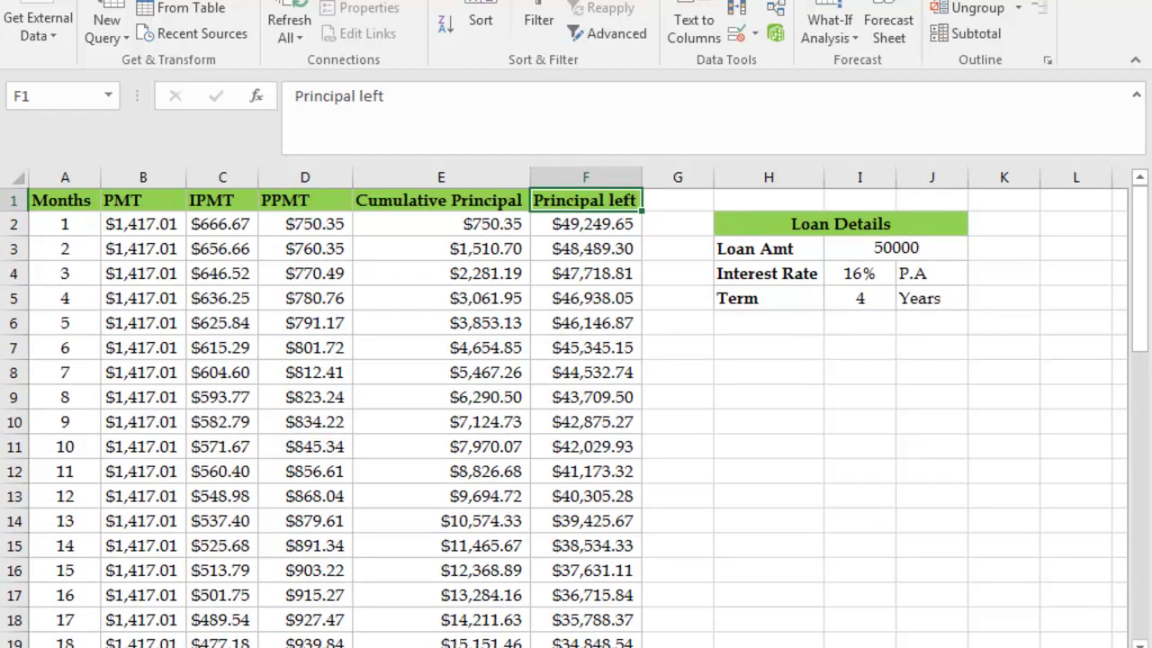
pyautogui.hotkey('alt', 'Tab')
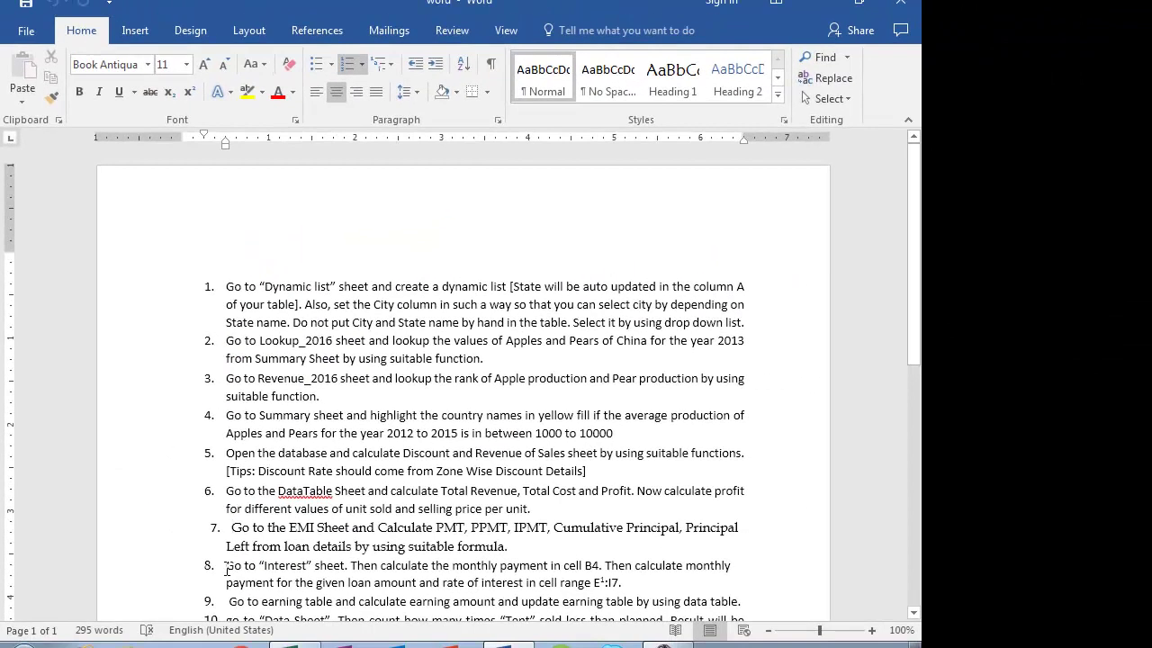
# Read task 8 in Word on the Interest sheet's monthly payment in B4, then return to Excel
pyautogui.click(226, 567)
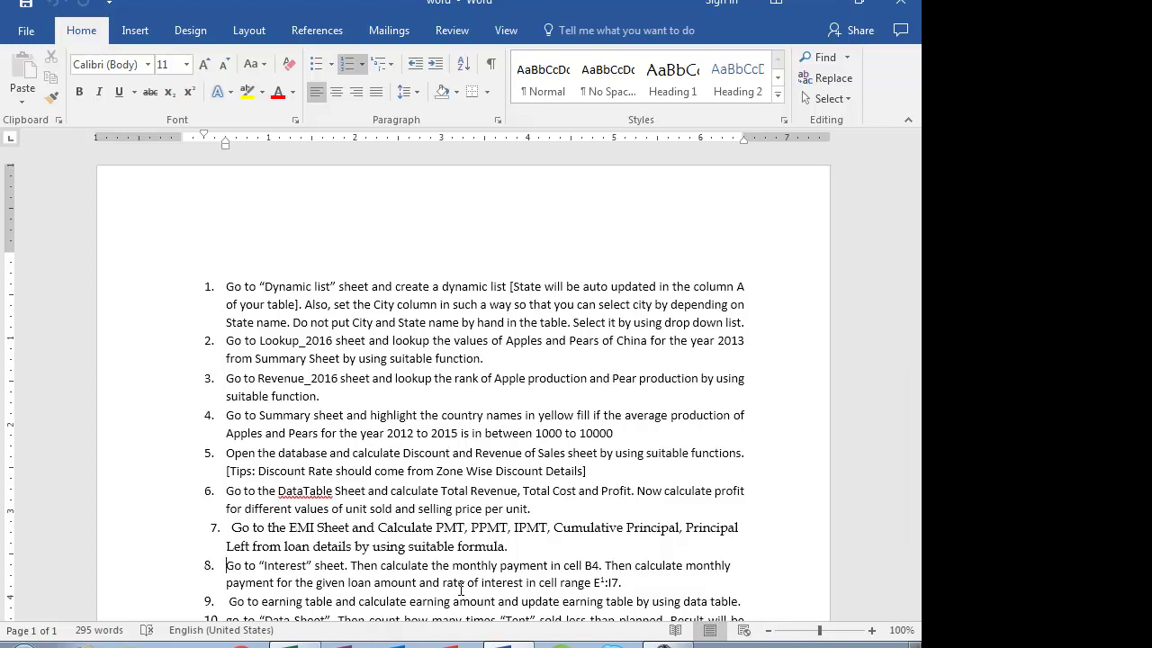
pyautogui.moveTo(460, 588); pyautogui.dragTo(540, 621)
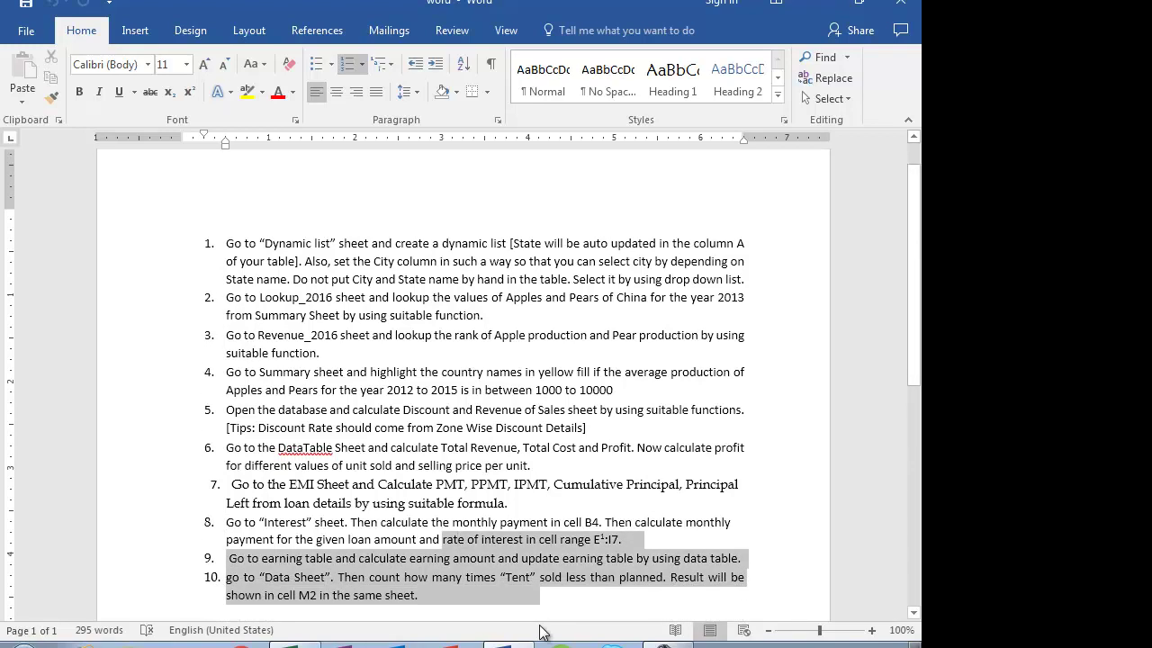
pyautogui.click(481, 540)
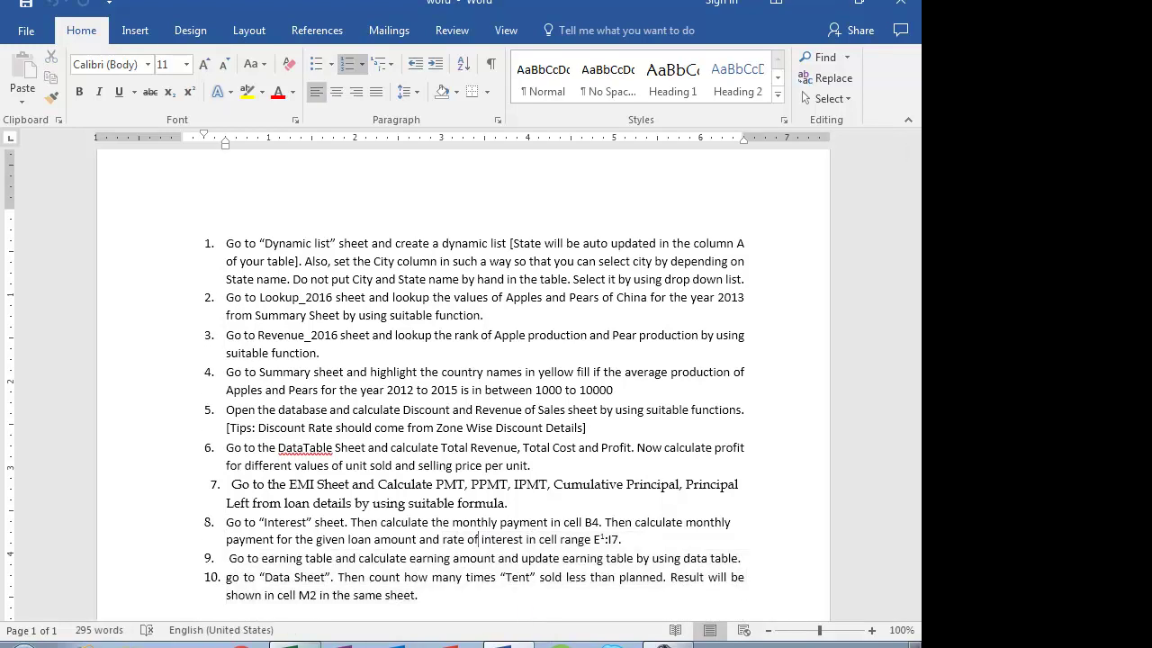
pyautogui.click(304, 641)
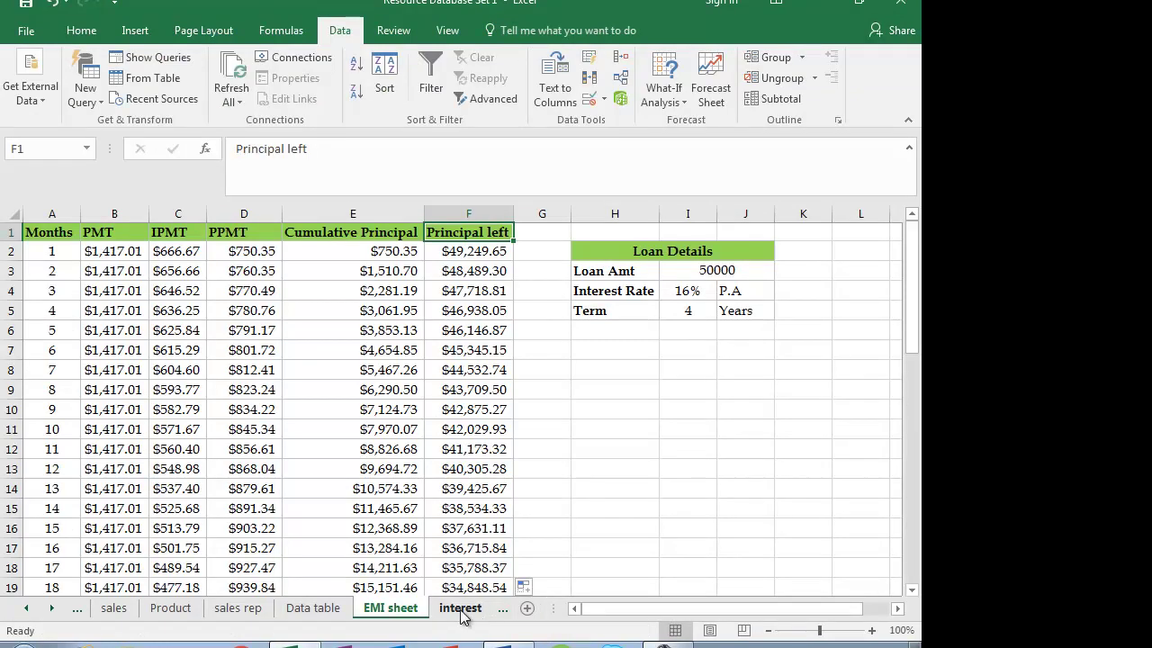
# On the interest sheet, review the 500000 loan, 5% rate and 30 years, then select B4
pyautogui.click(460, 609)
pyautogui.click(353, 466)
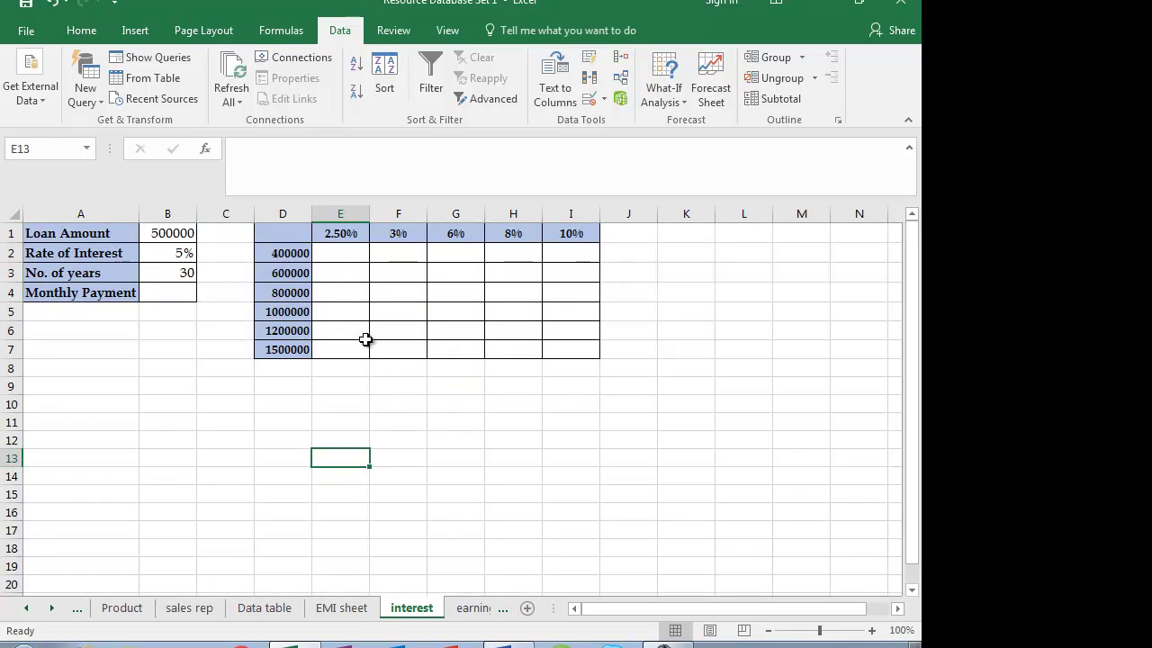
pyautogui.click(341, 257)
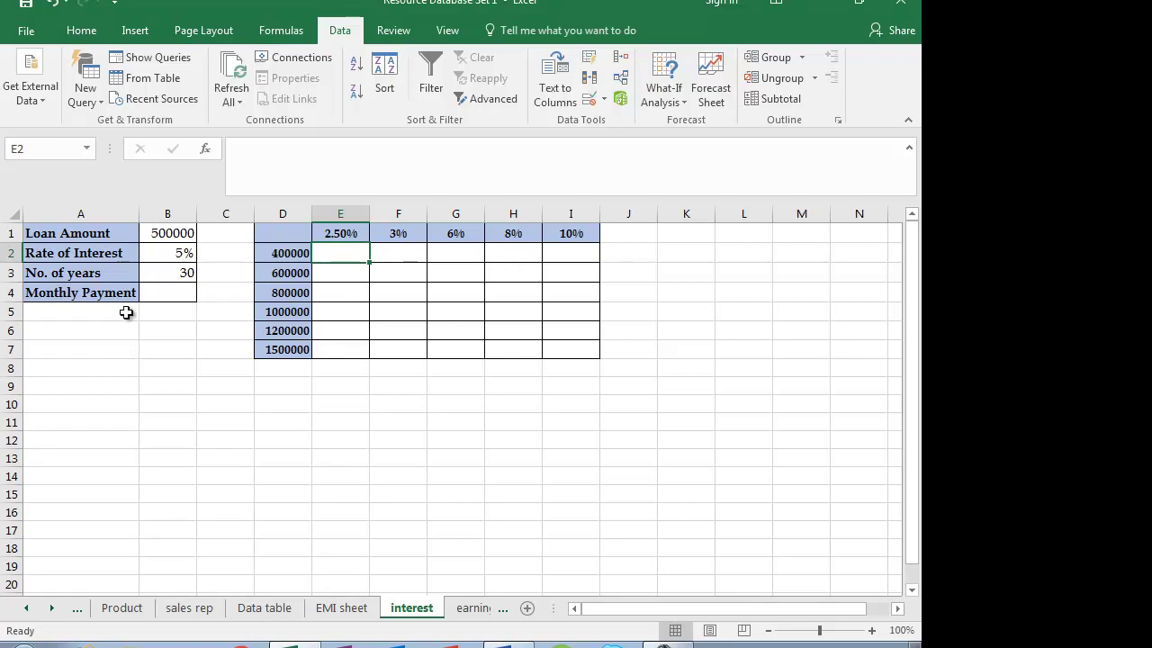
pyautogui.click(166, 236)
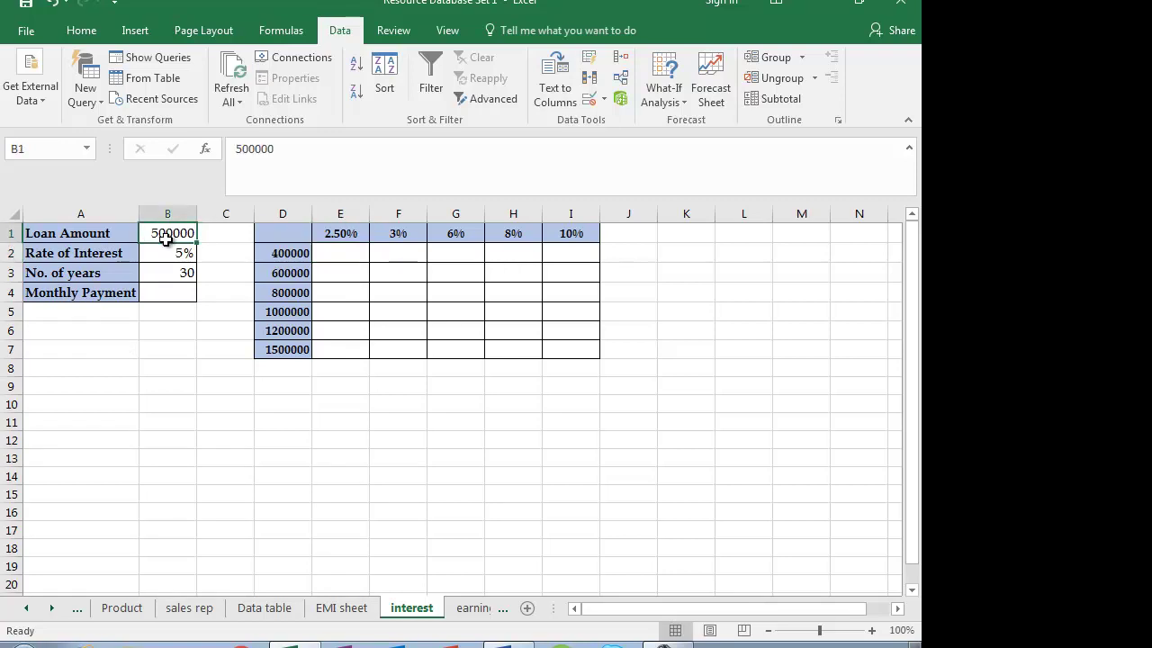
pyautogui.click(162, 254)
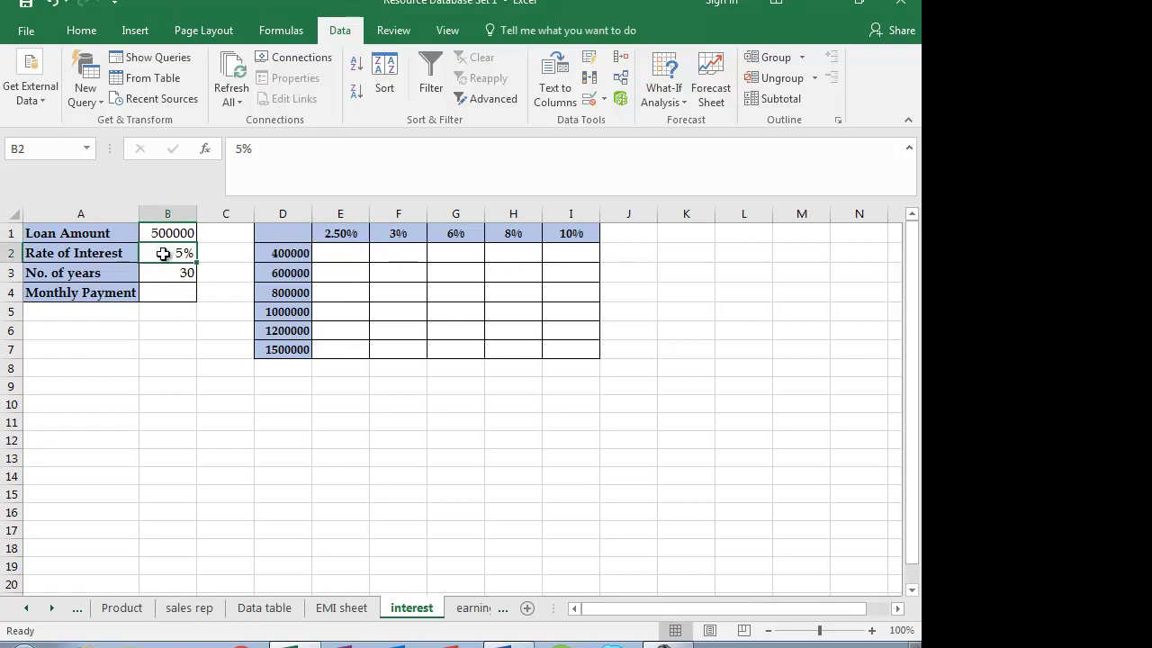
pyautogui.click(163, 272)
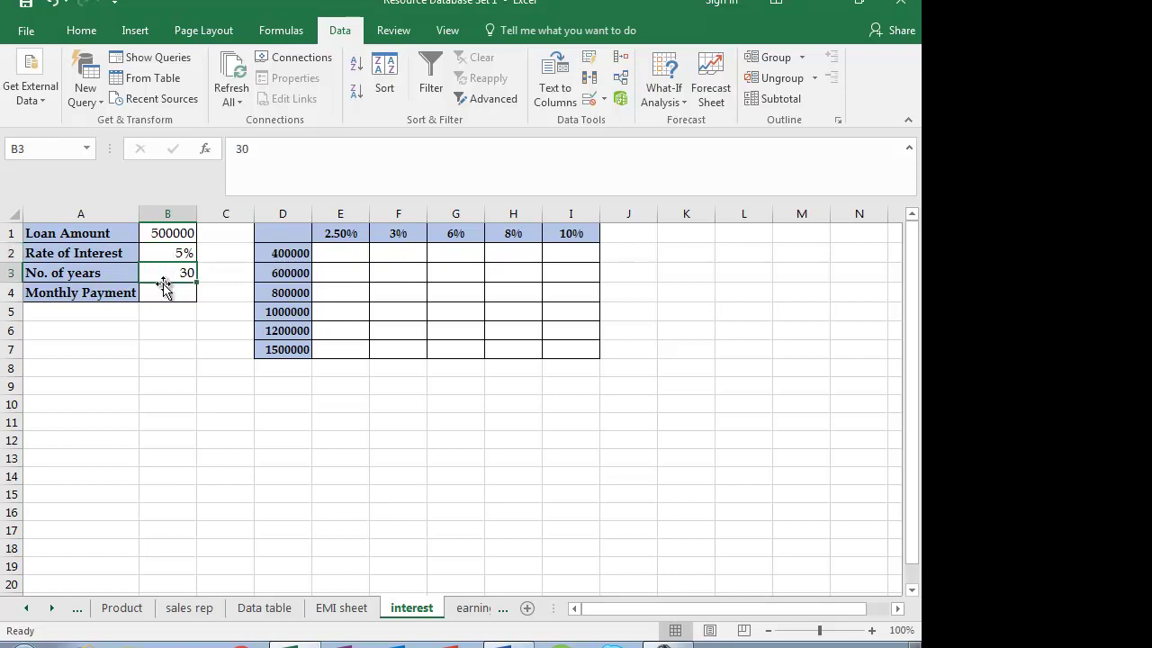
pyautogui.click(162, 291)
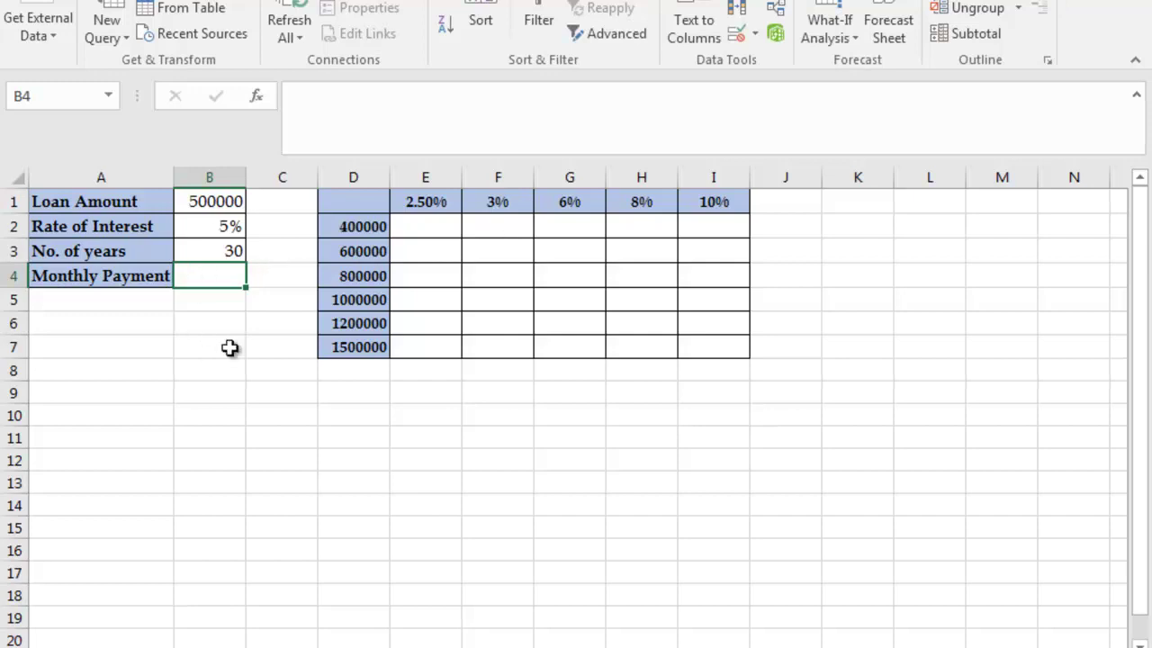
# Start the PMT formula in B4 with rate $B$2/12 and absolute years $B$3
pyautogui.write('=pmt')
pyautogui.press('Tab')
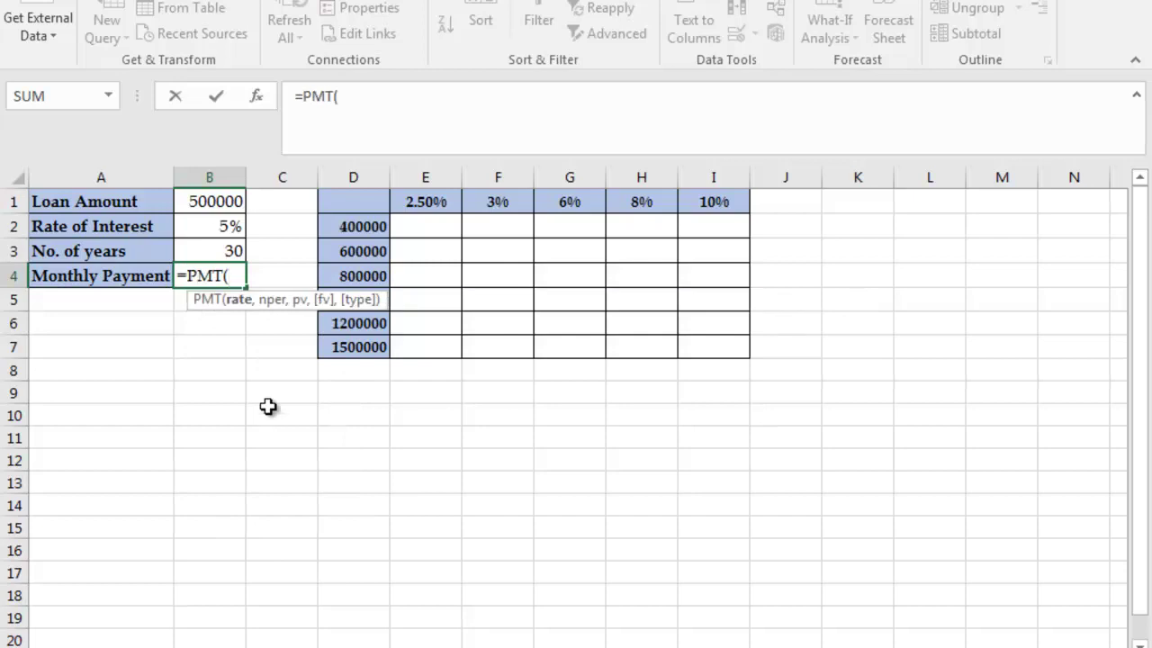
pyautogui.click(212, 228)
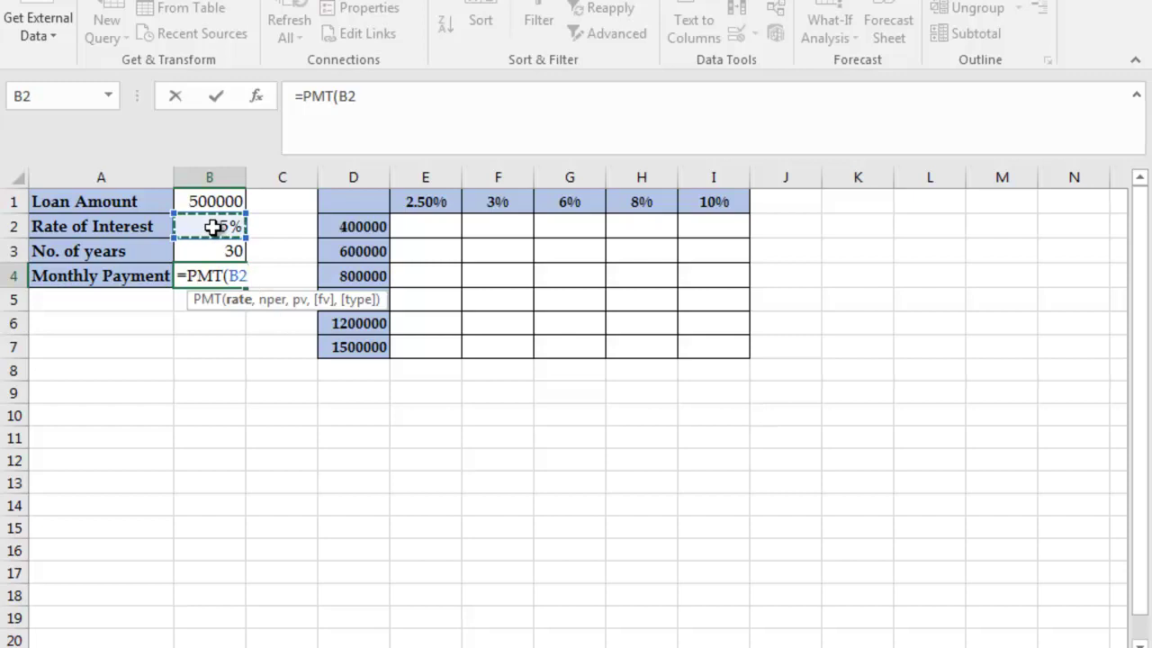
pyautogui.press('F4')
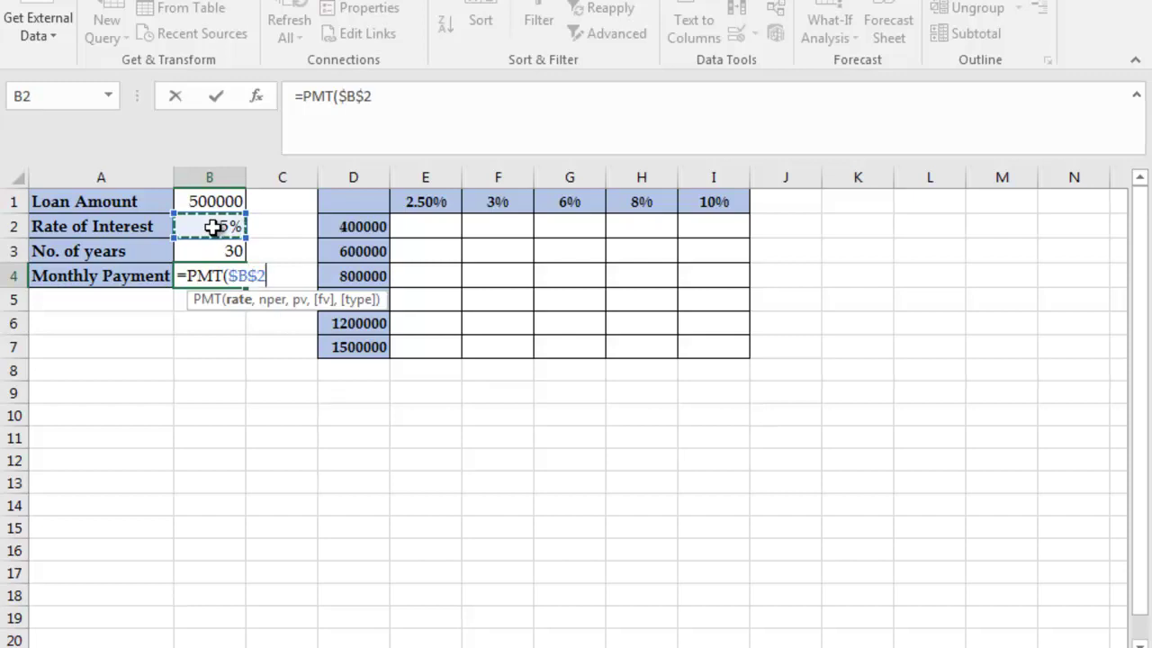
pyautogui.write('/12')
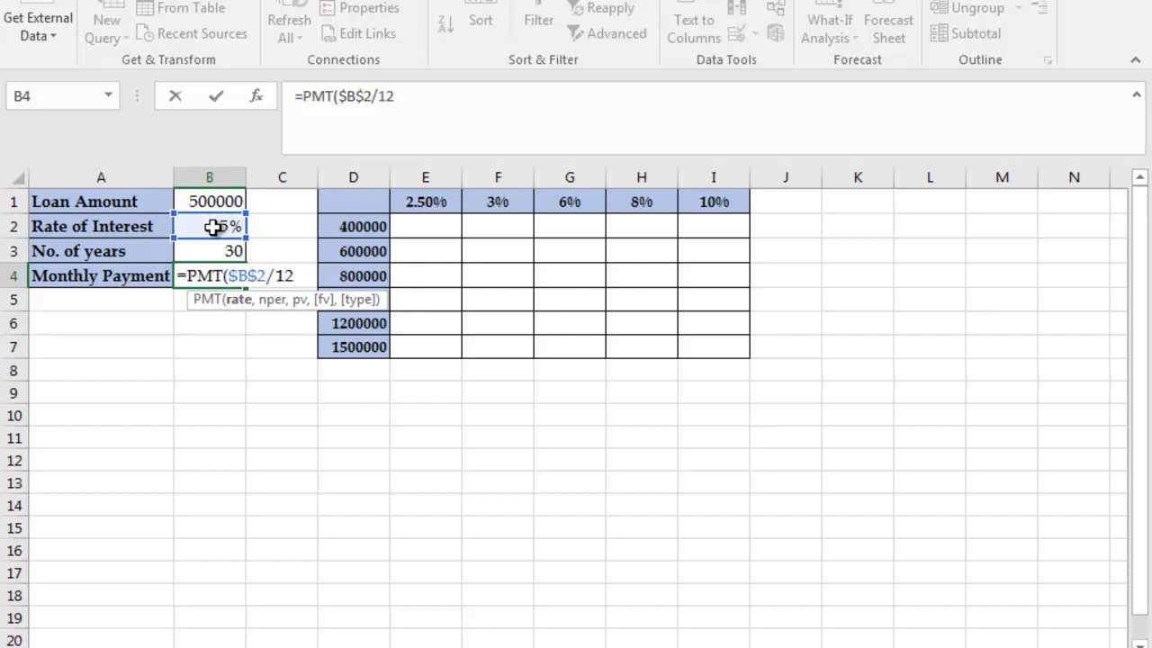
pyautogui.write(',')
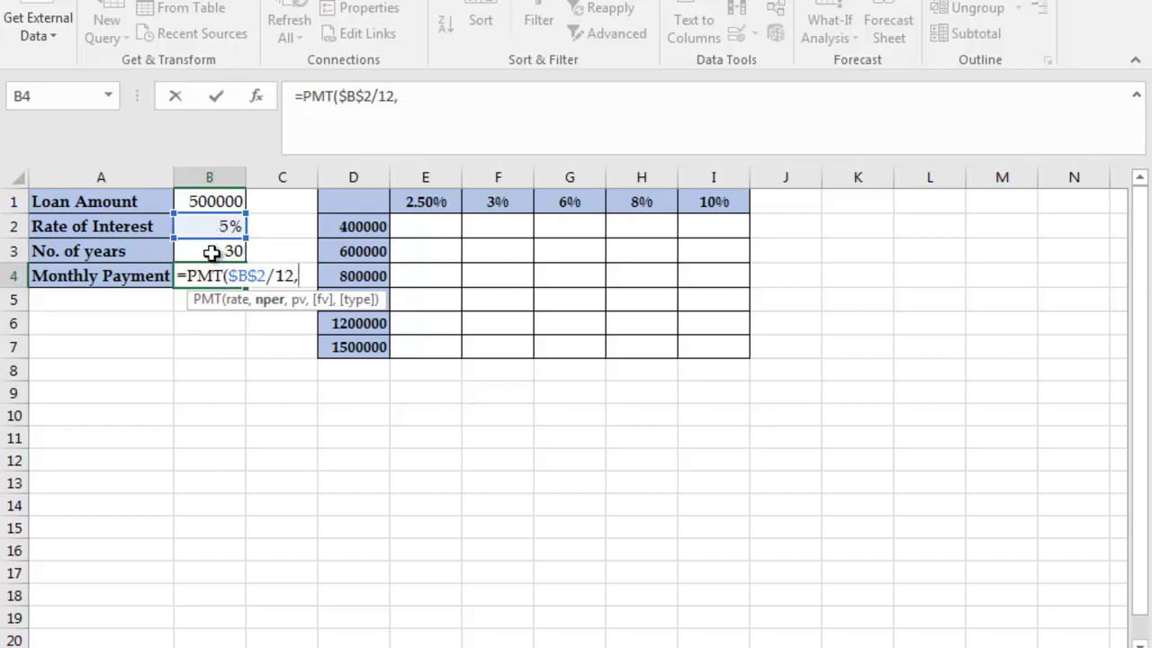
pyautogui.click(211, 252)
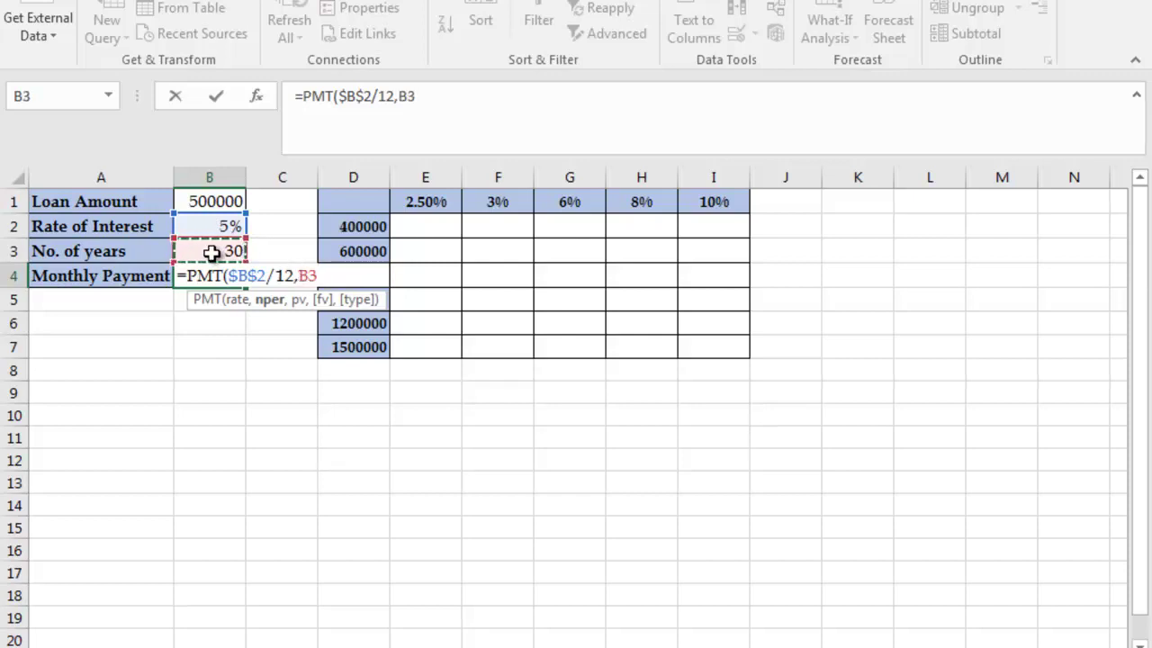
pyautogui.press('F4')
# Complete it as =PMT($B$2/12,$B$3*12,-$B$1,,0) and commit the formula
pyautogui.write('$B$3*12')
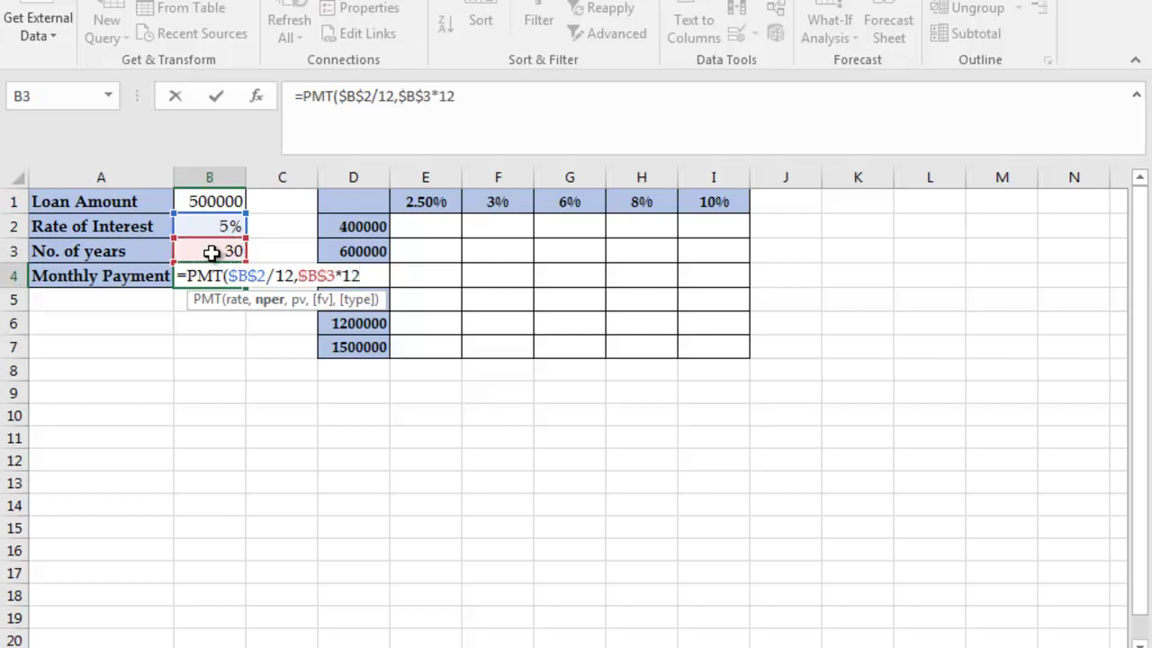
pyautogui.write(',')
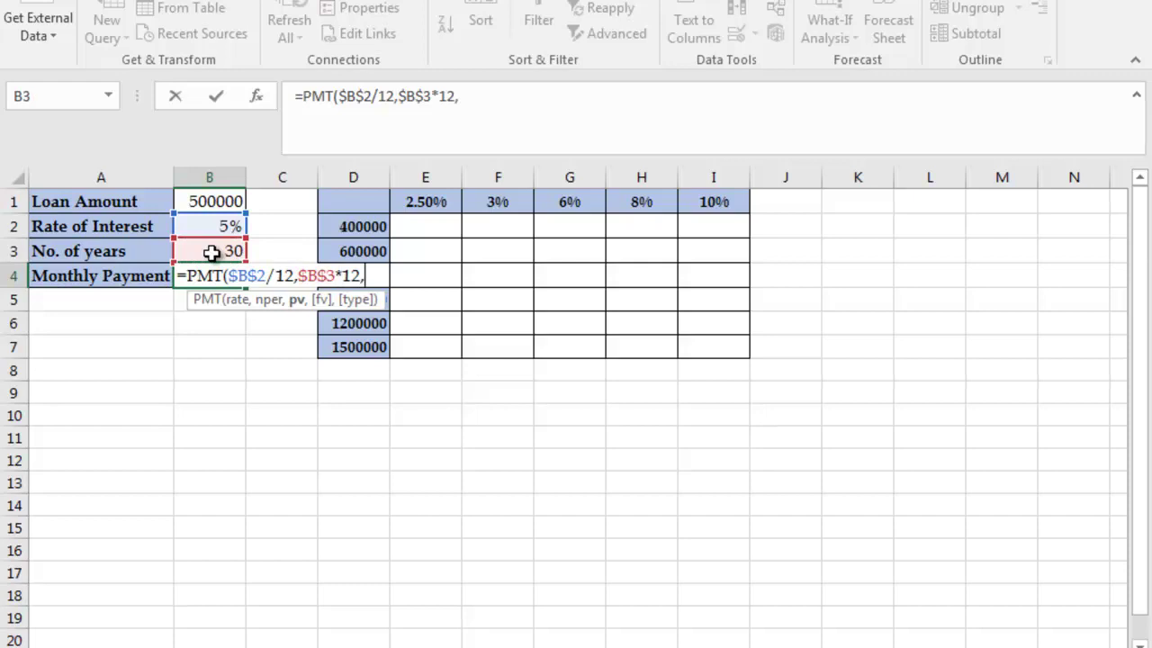
pyautogui.write('-')
pyautogui.click(210, 204)
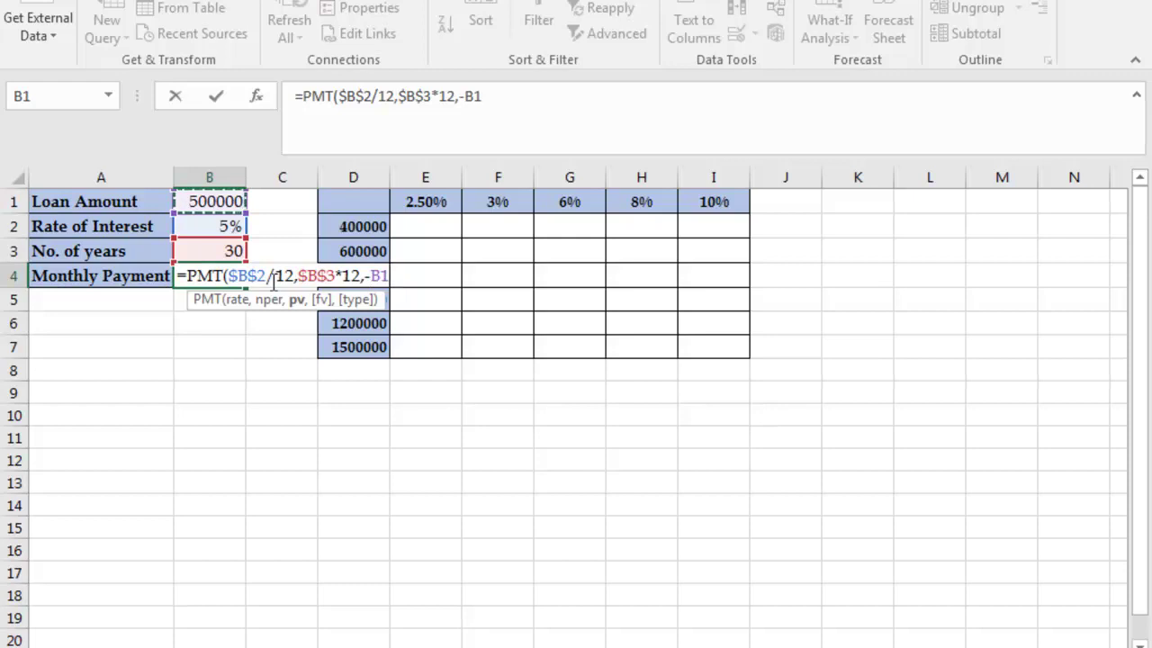
pyautogui.write(',')
pyautogui.press('BackSpace')
pyautogui.press('F4')
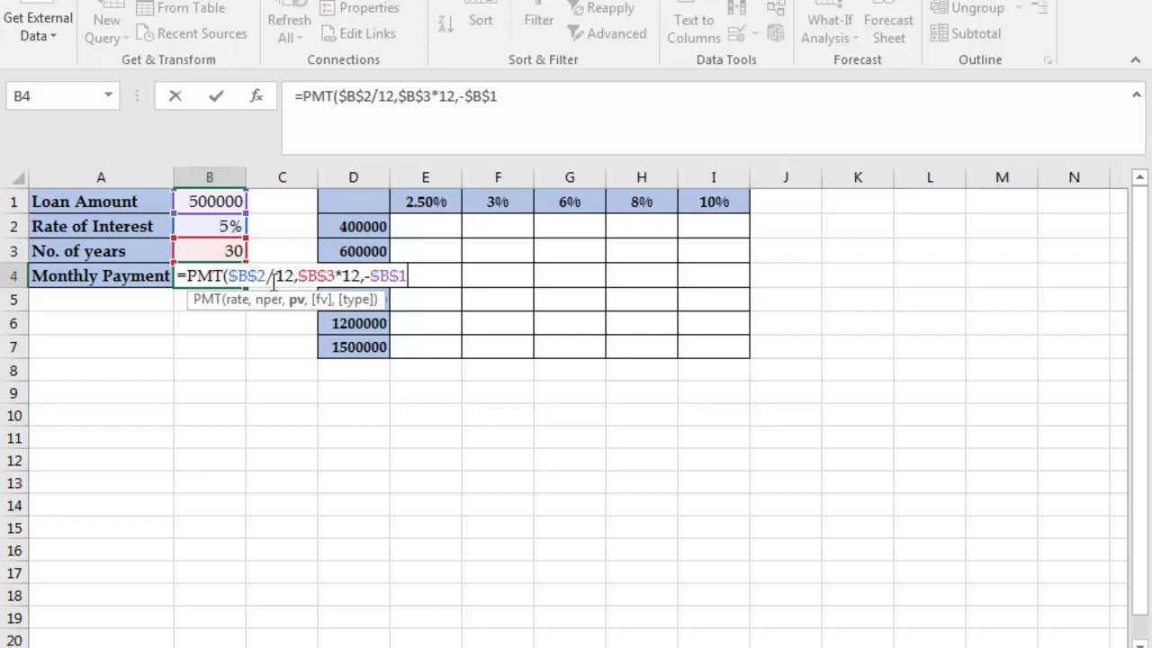
pyautogui.write(',')
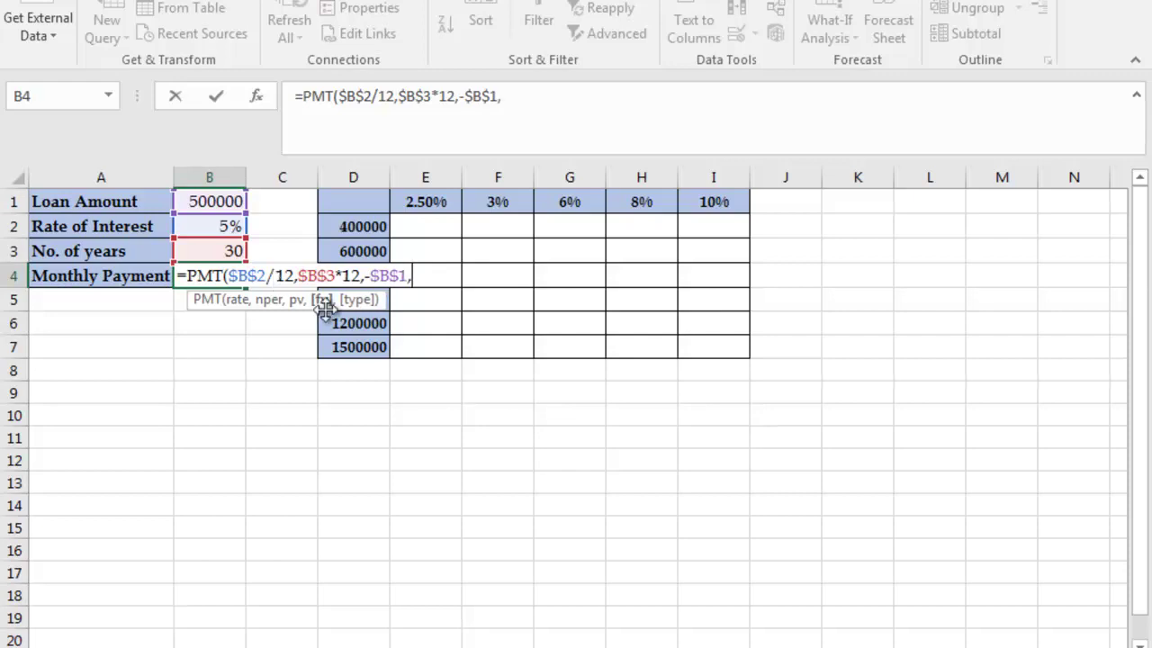
pyautogui.write(',')
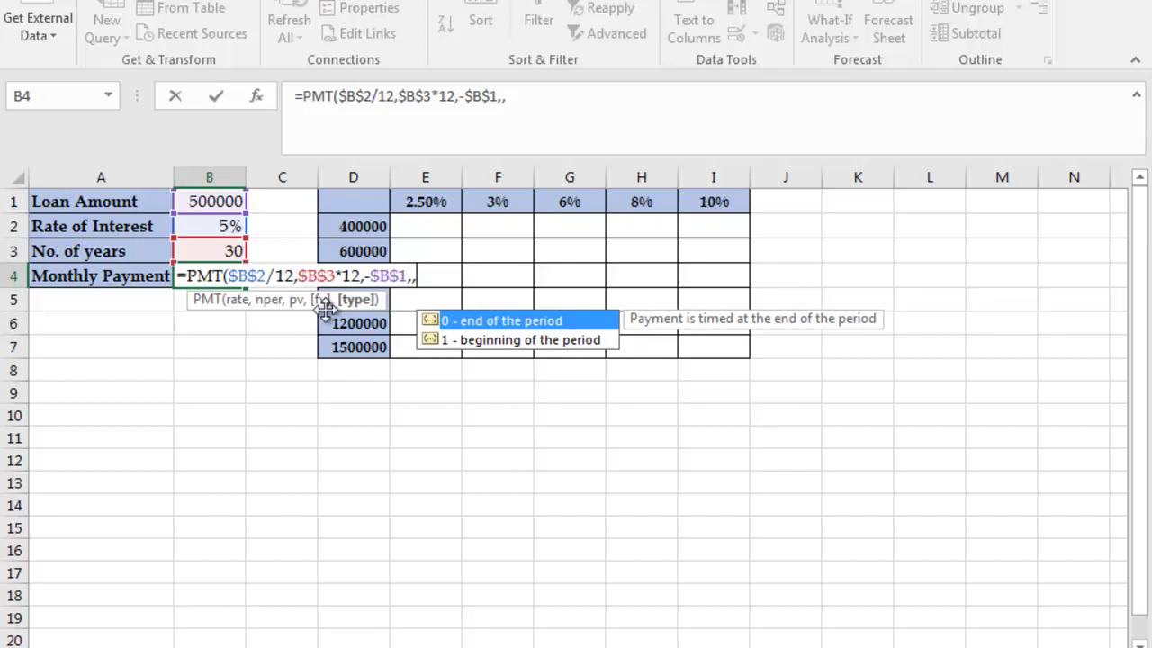
pyautogui.write('0')
pyautogui.write(')')
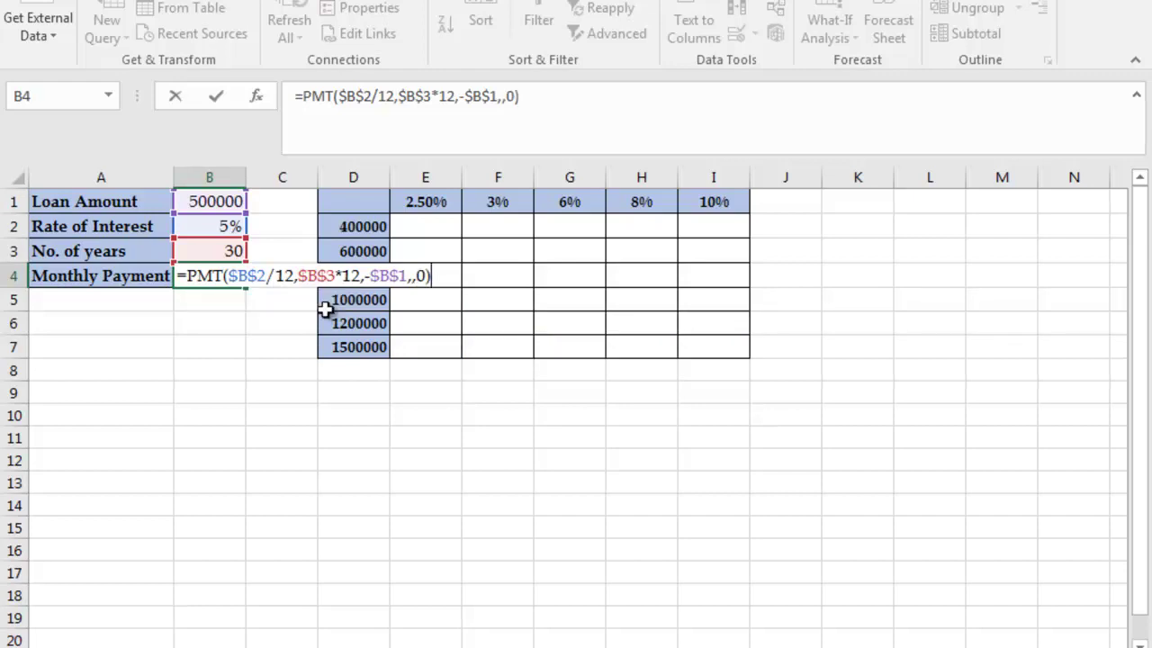
pyautogui.press('Return')
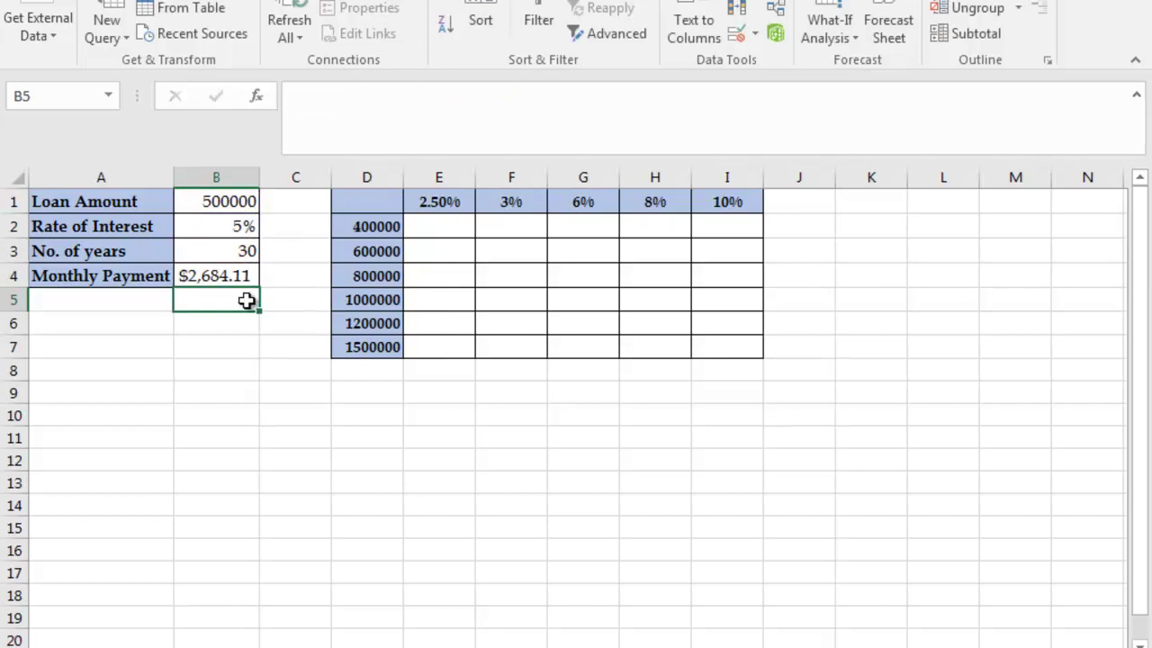
# Link grid corner D1 to the monthly payment with =B4, then select D1 across row 1
pyautogui.click(376, 202)
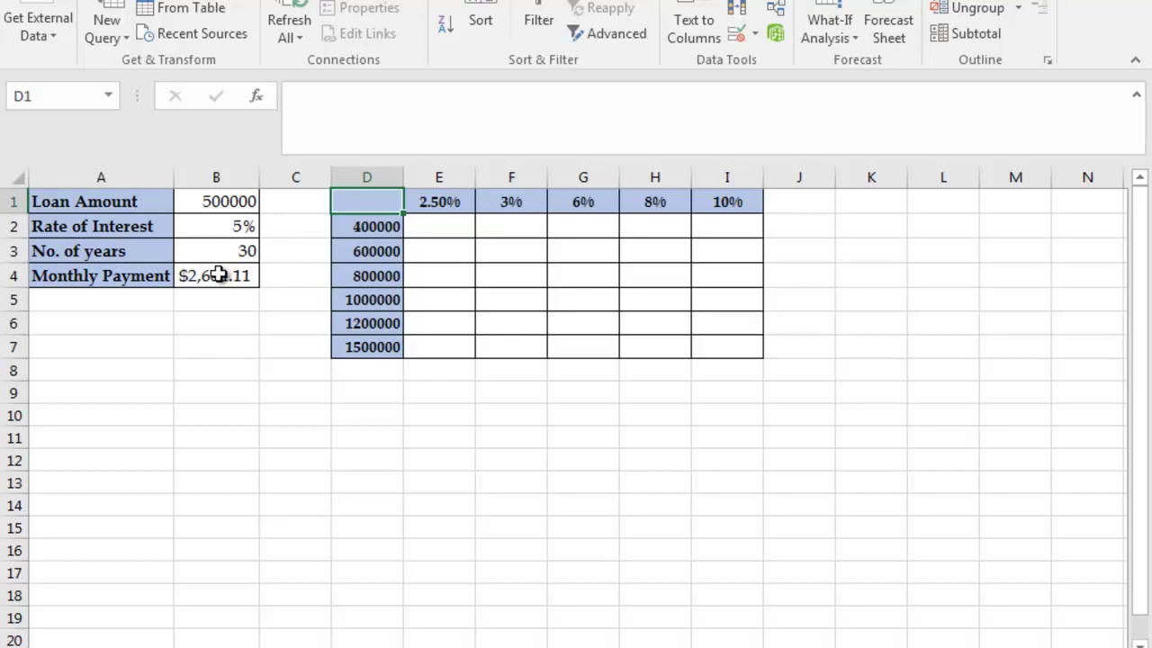
pyautogui.write('=')
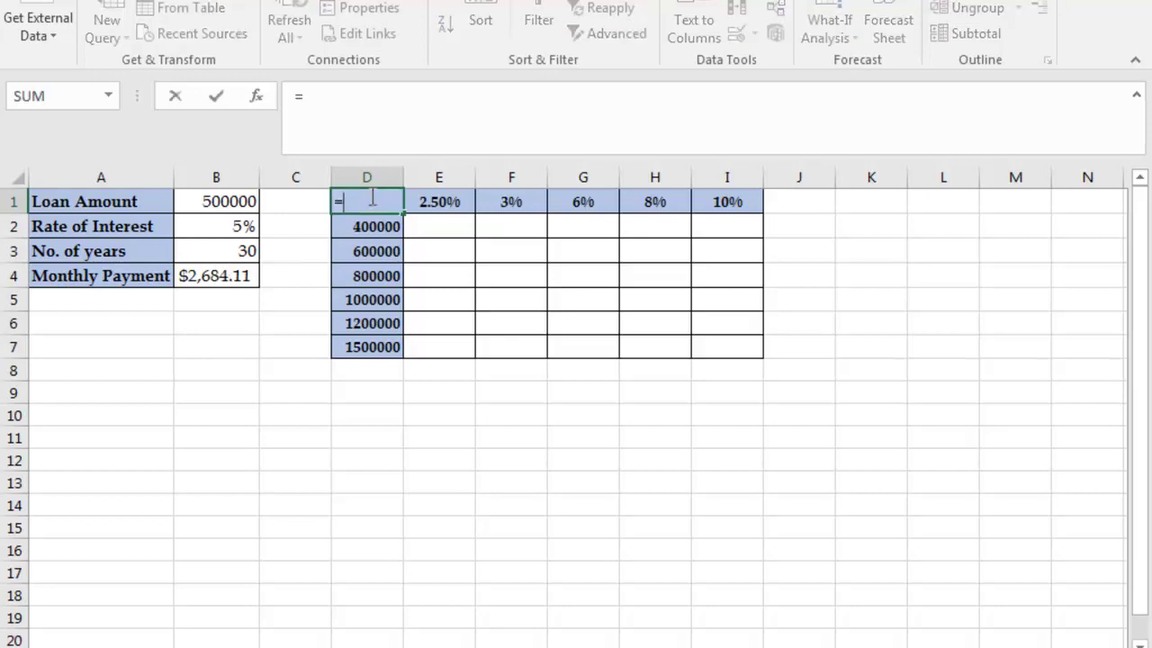
pyautogui.click(213, 273)
pyautogui.press('Return')
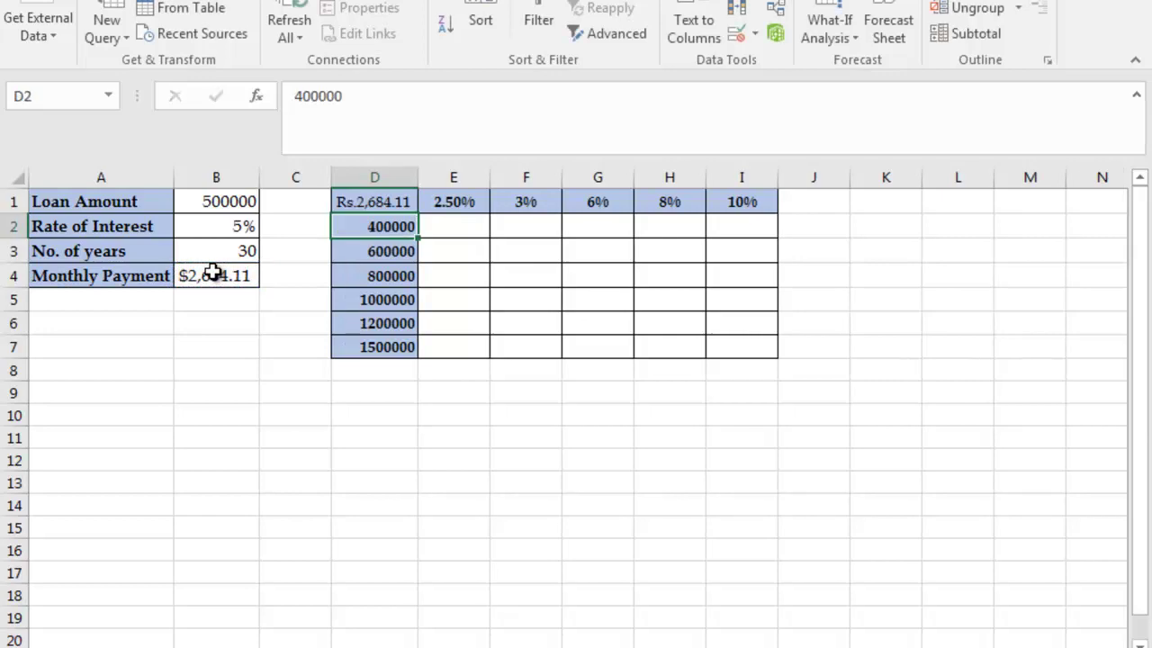
pyautogui.click(411, 303)
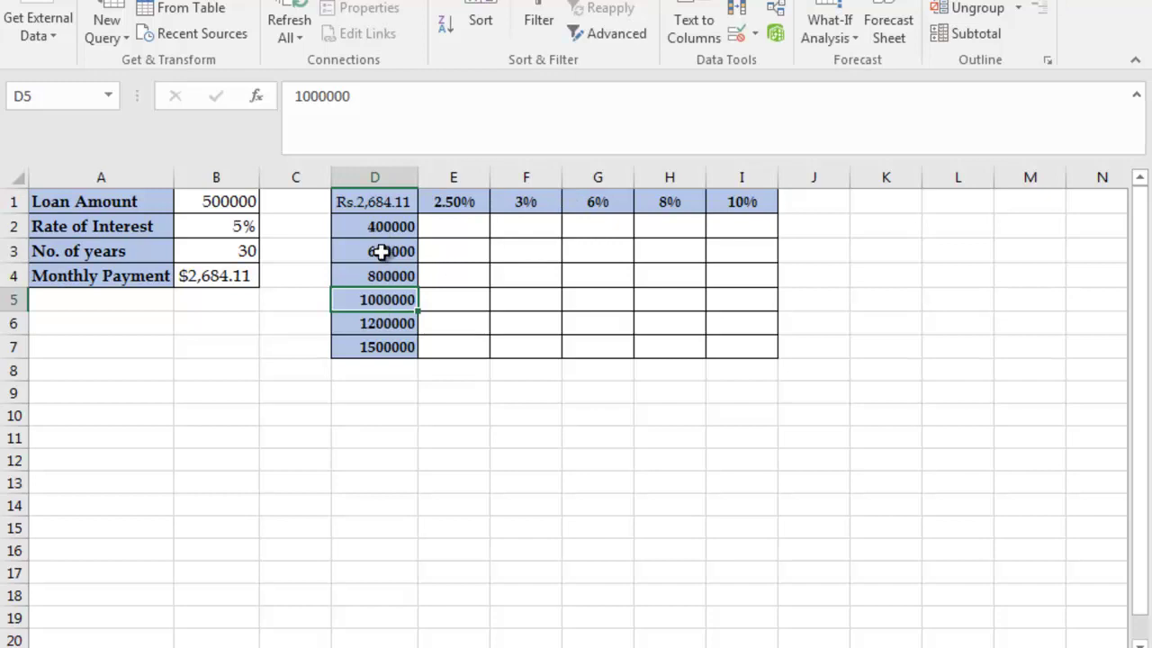
pyautogui.click(374, 202)
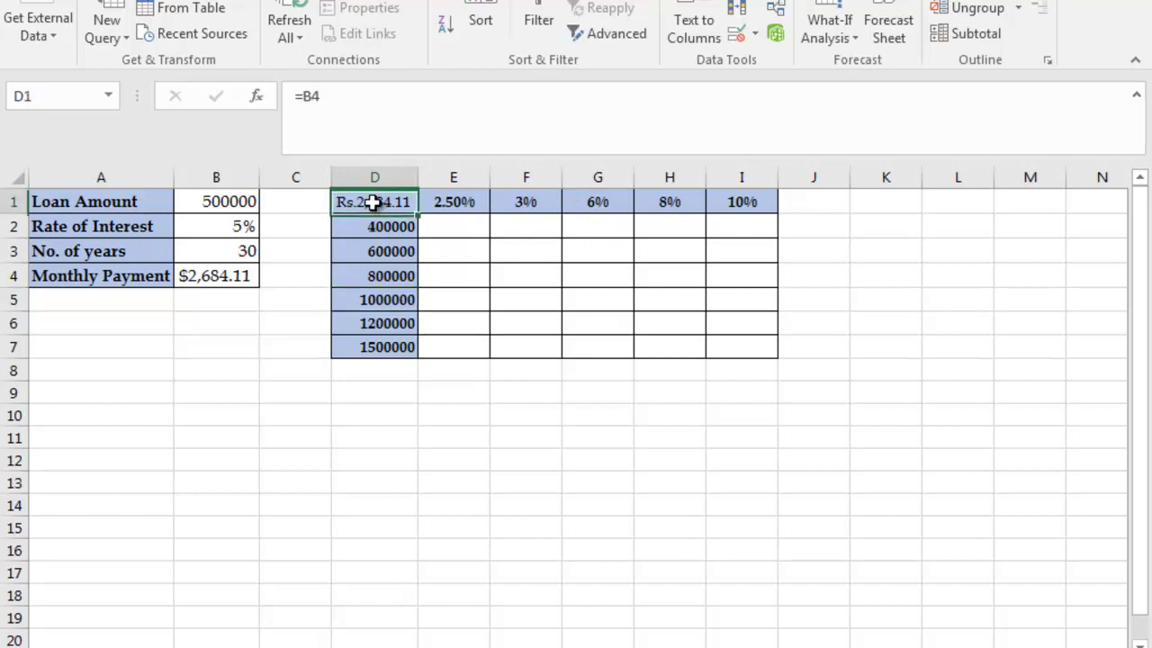
pyautogui.hotkey('shift', 'Right')
pyautogui.hotkey('shift', 'Right')
pyautogui.hotkey('shift', 'Right')
pyautogui.hotkey('shift', 'Right')
pyautogui.hotkey('shift', 'Right')
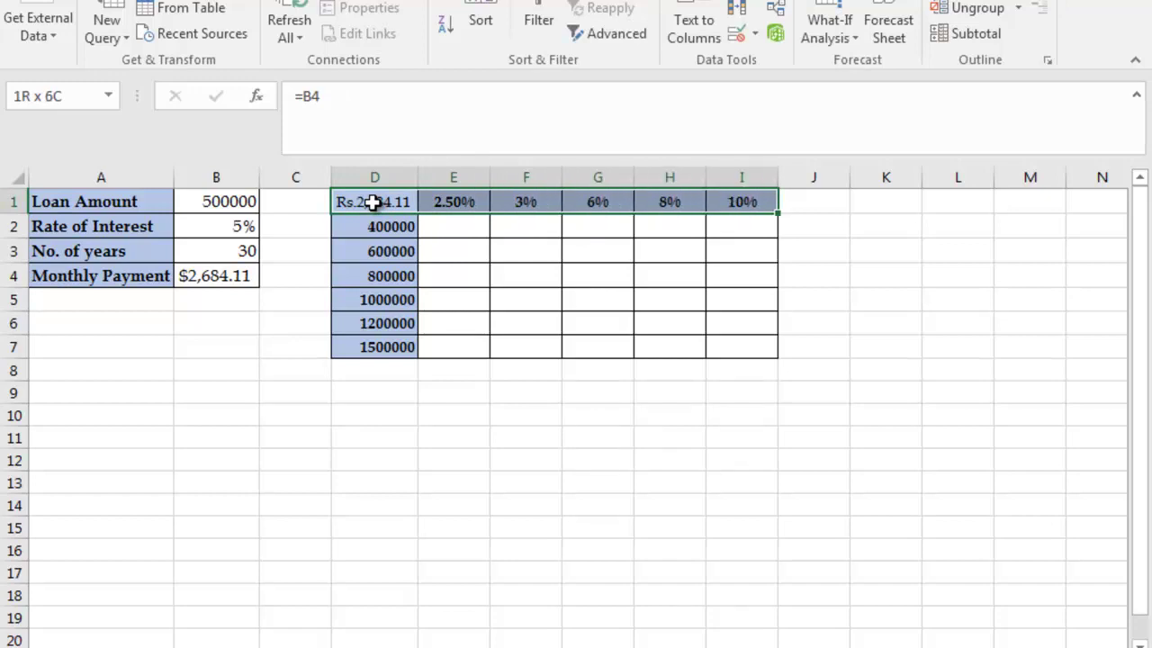
# Extend the selection down to cover the whole grid D1:I7
pyautogui.hotkey('shift', 'Down')
pyautogui.hotkey('shift', 'Down')
pyautogui.hotkey('shift', 'Down')
pyautogui.hotkey('shift', 'Down')
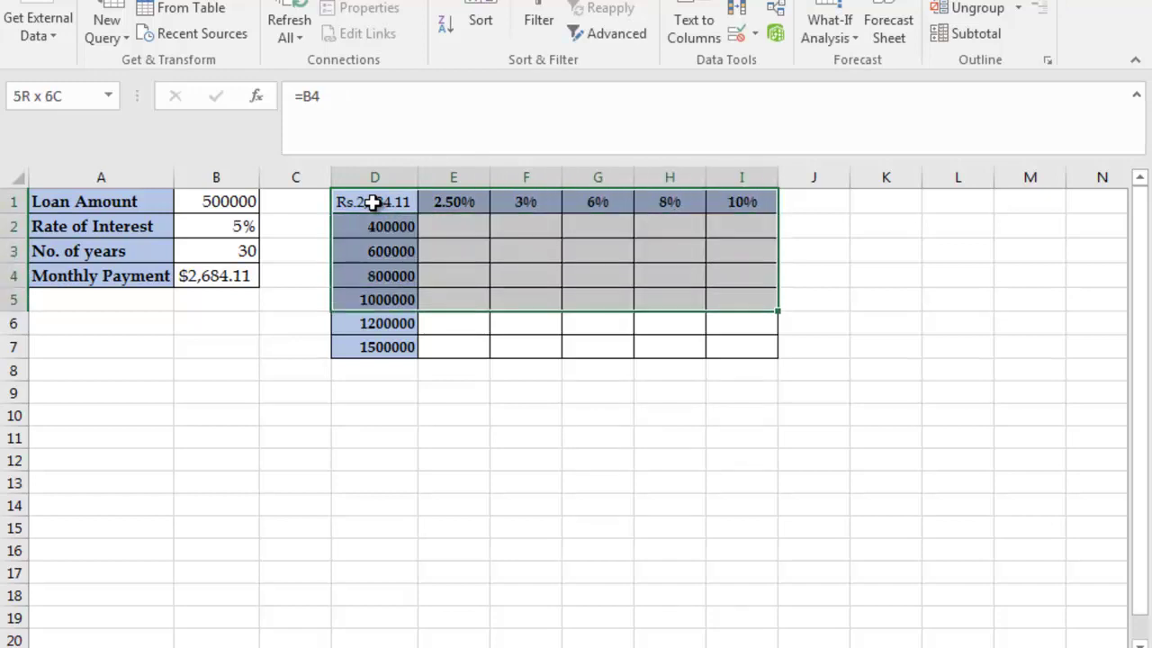
pyautogui.hotkey('shift', 'Down')
pyautogui.hotkey('shift', 'Down')
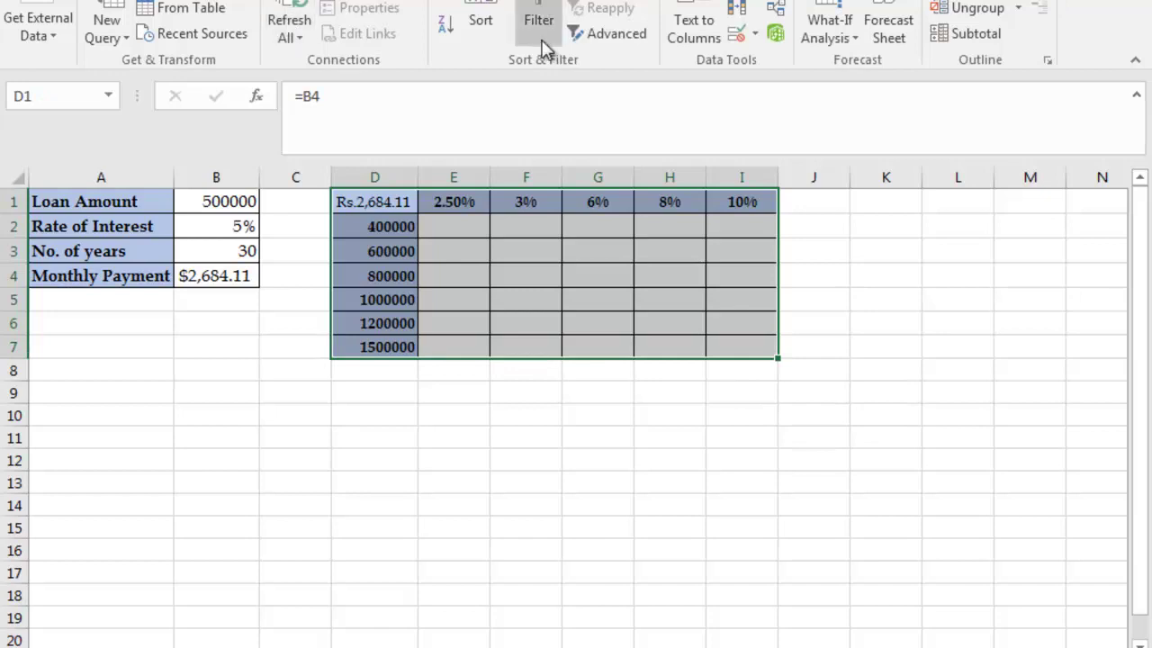
# Build a data table with row input $B$2 and column input $B$1, then switch to Word
pyautogui.click(853, 33)
pyautogui.click(861, 116)
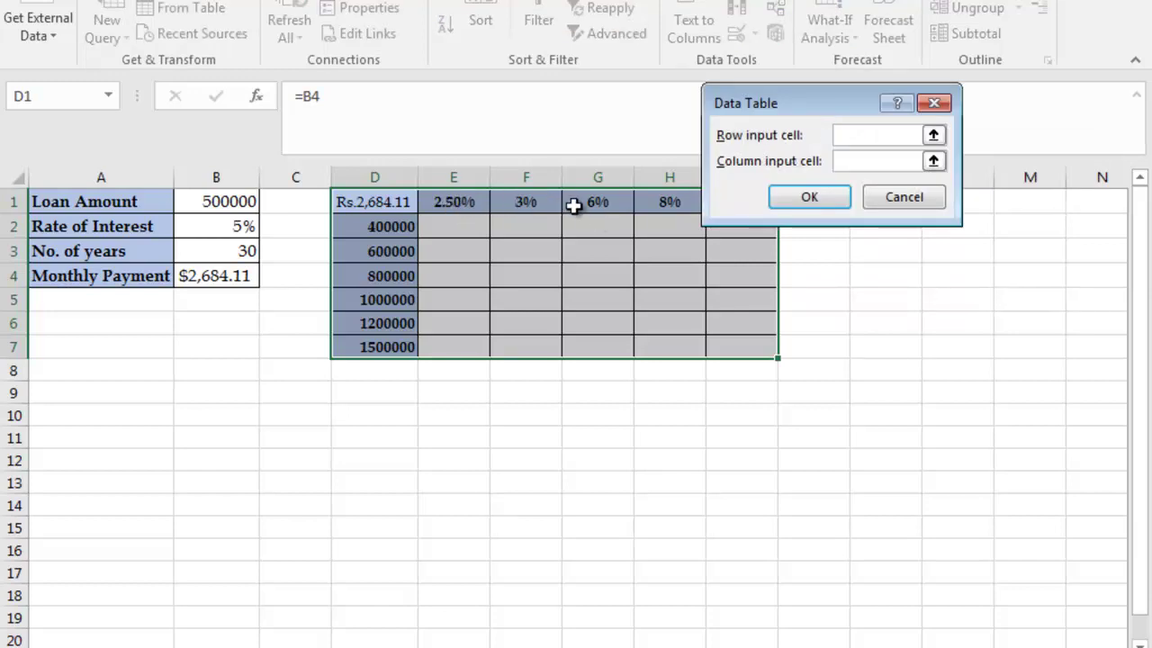
pyautogui.click(234, 226)
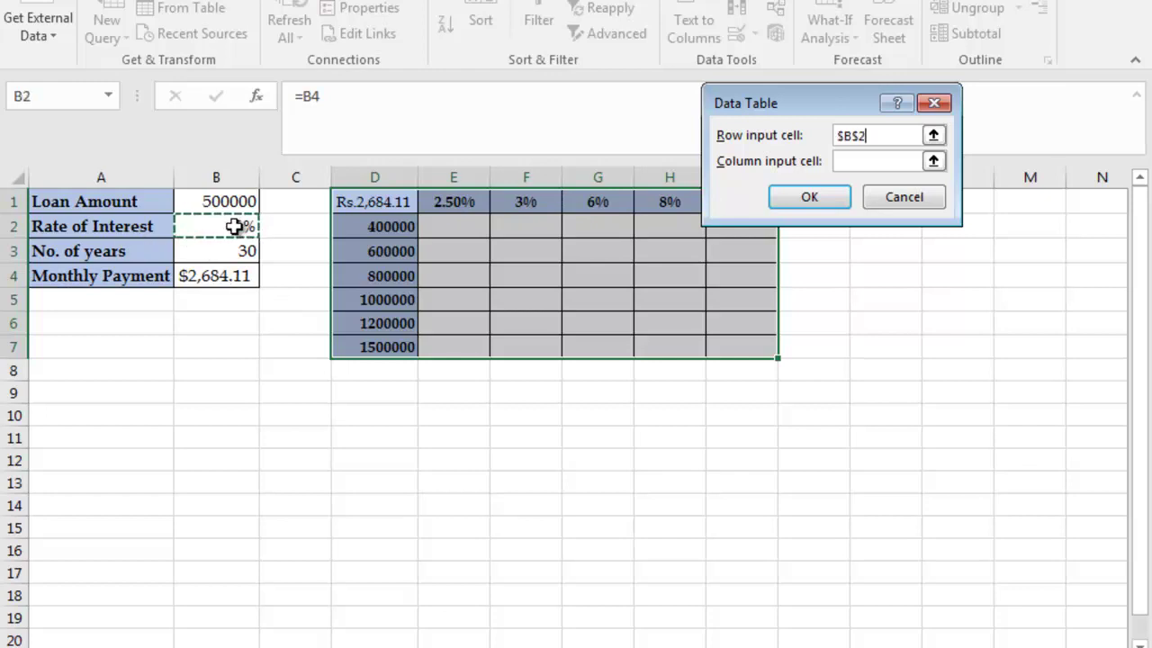
pyautogui.click(851, 164)
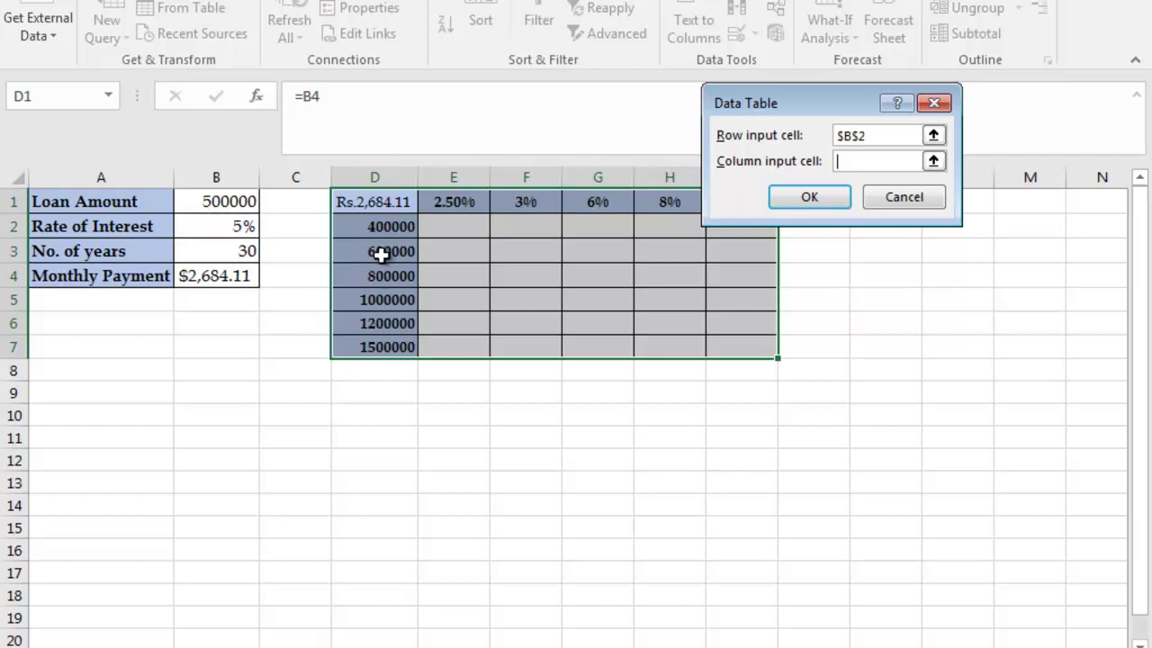
pyautogui.click(210, 203)
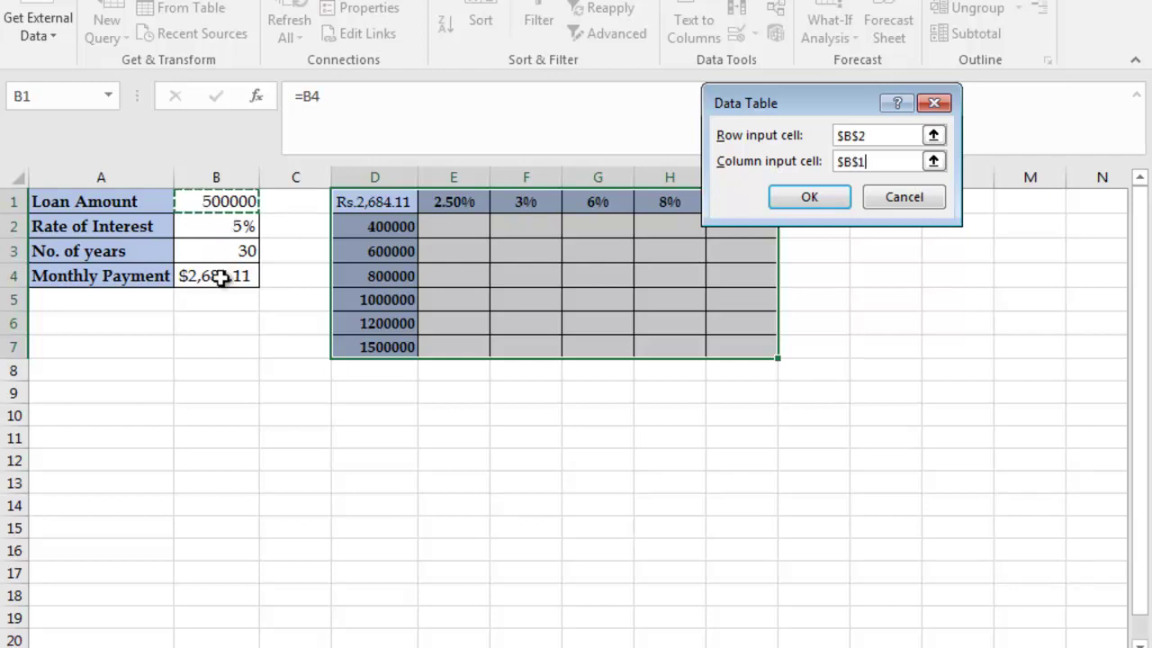
pyautogui.click(808, 197)
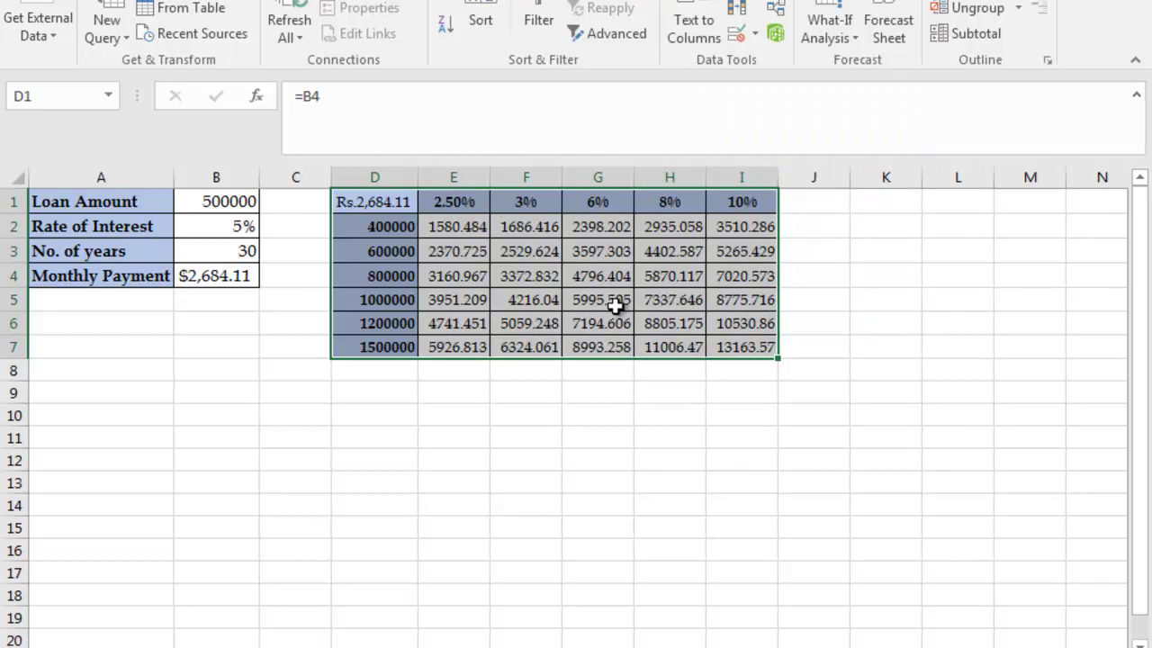
pyautogui.click(612, 401)
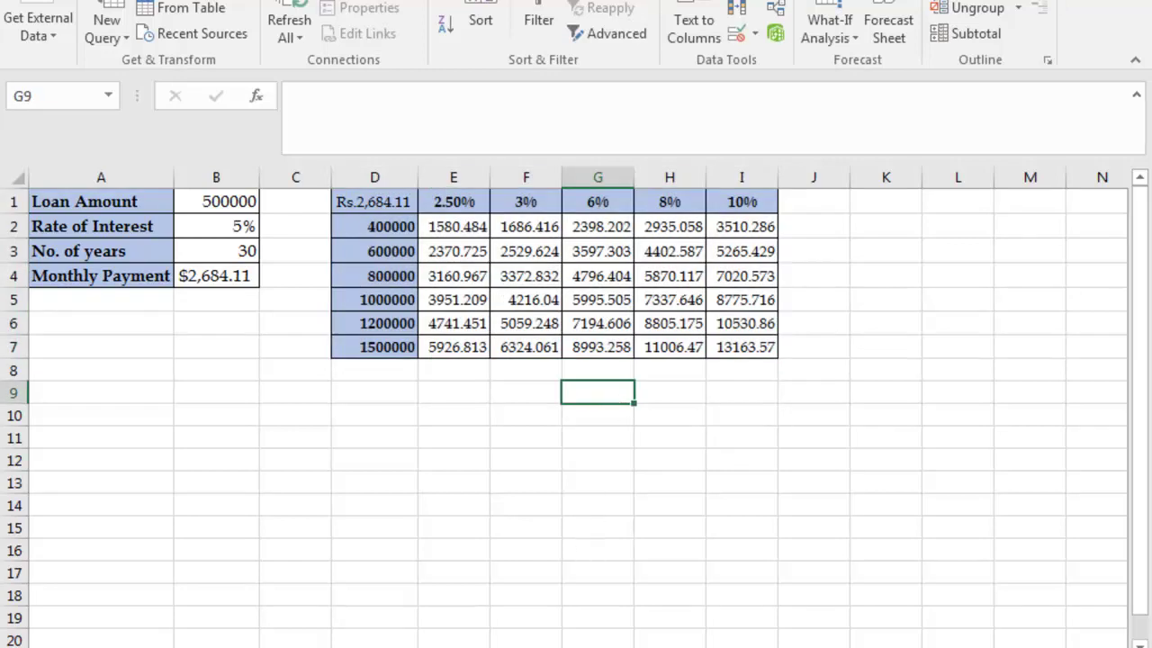
pyautogui.hotkey('alt', 'Tab')
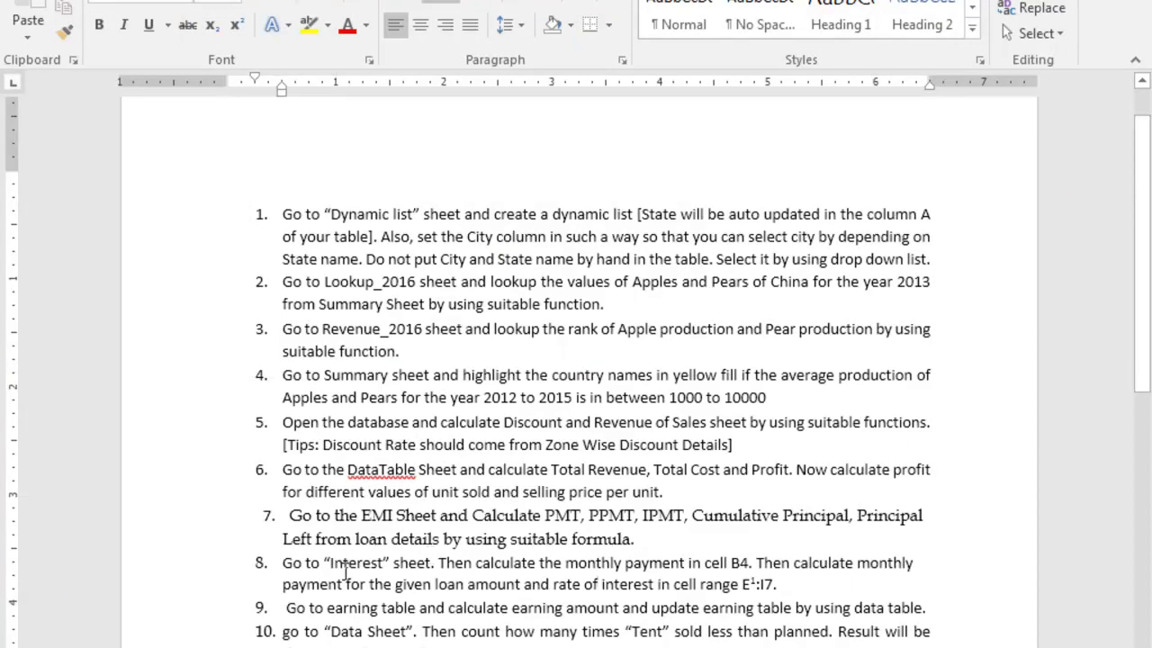
# Read task 9 on the earning table in Word, then return to Excel
pyautogui.click(283, 608)
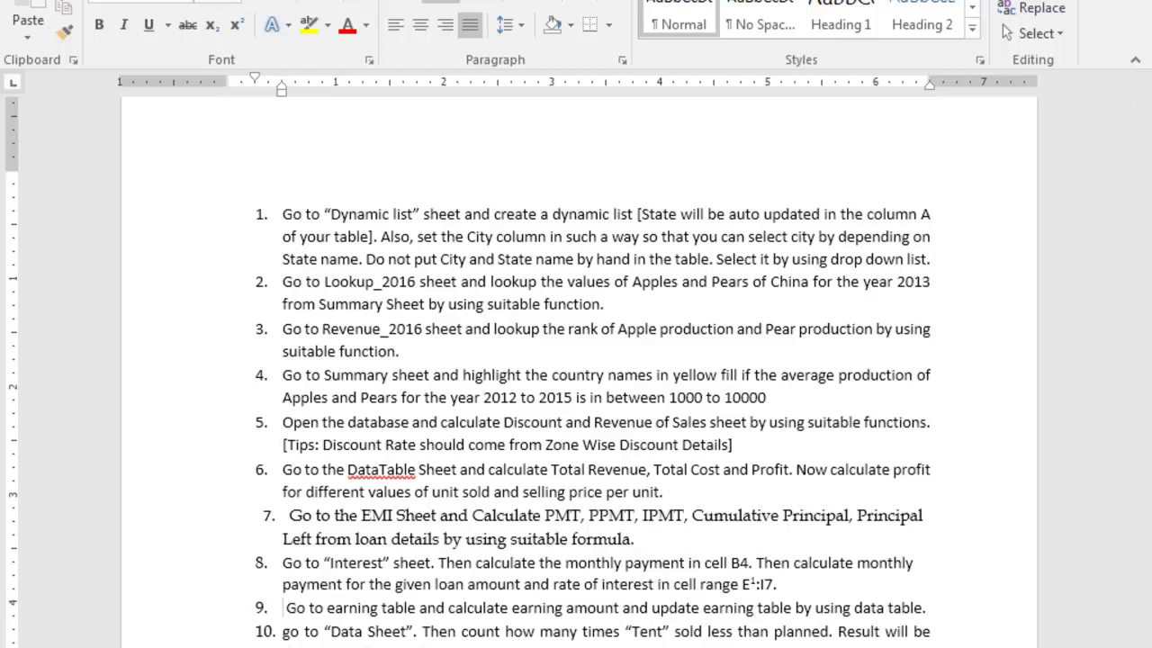
pyautogui.hotkey('alt', 'Tab')
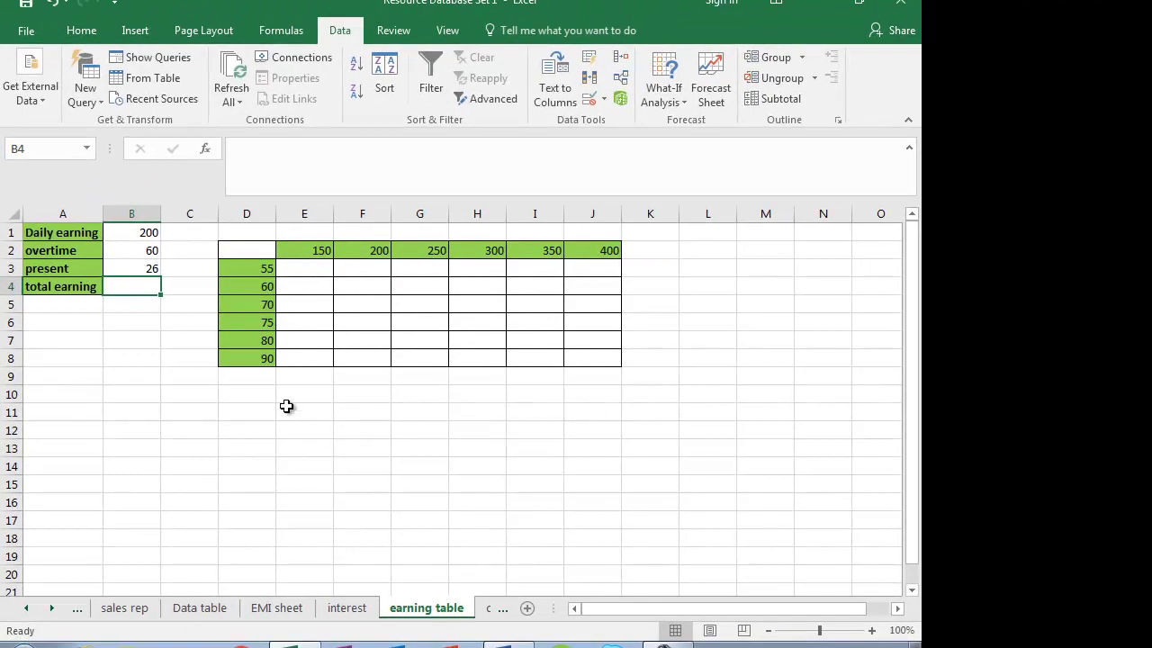
# Review the earning inputs and enter =(B1*B3)+B2 in B4, giving 5260
pyautogui.click(125, 235)
pyautogui.click(132, 250)
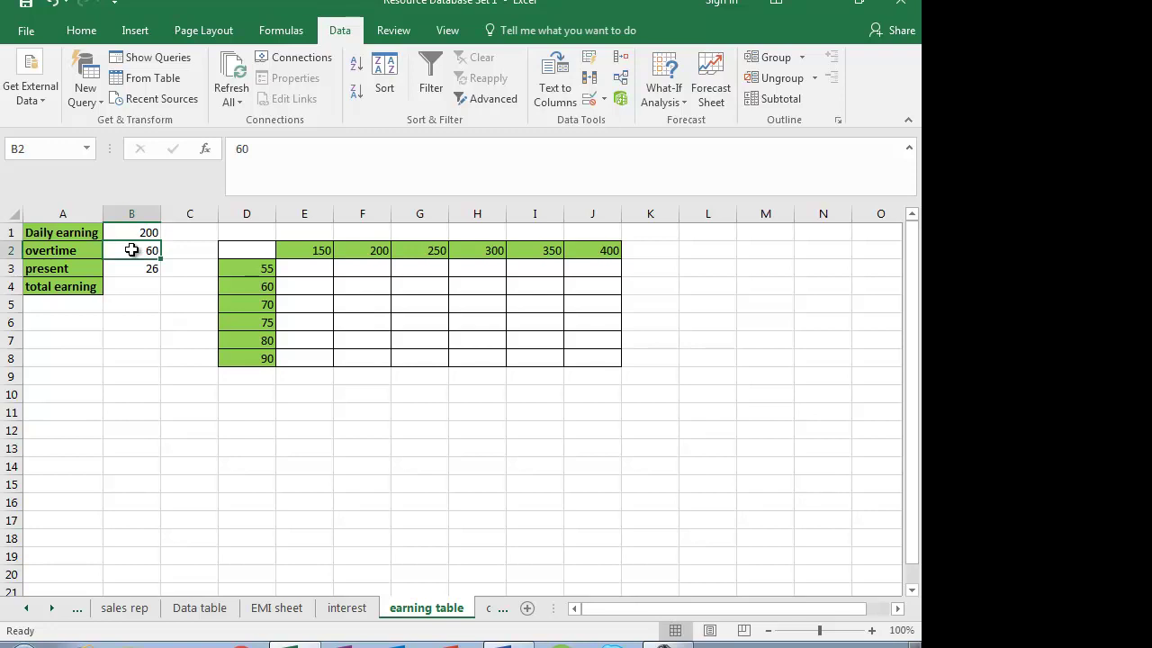
pyautogui.click(126, 269)
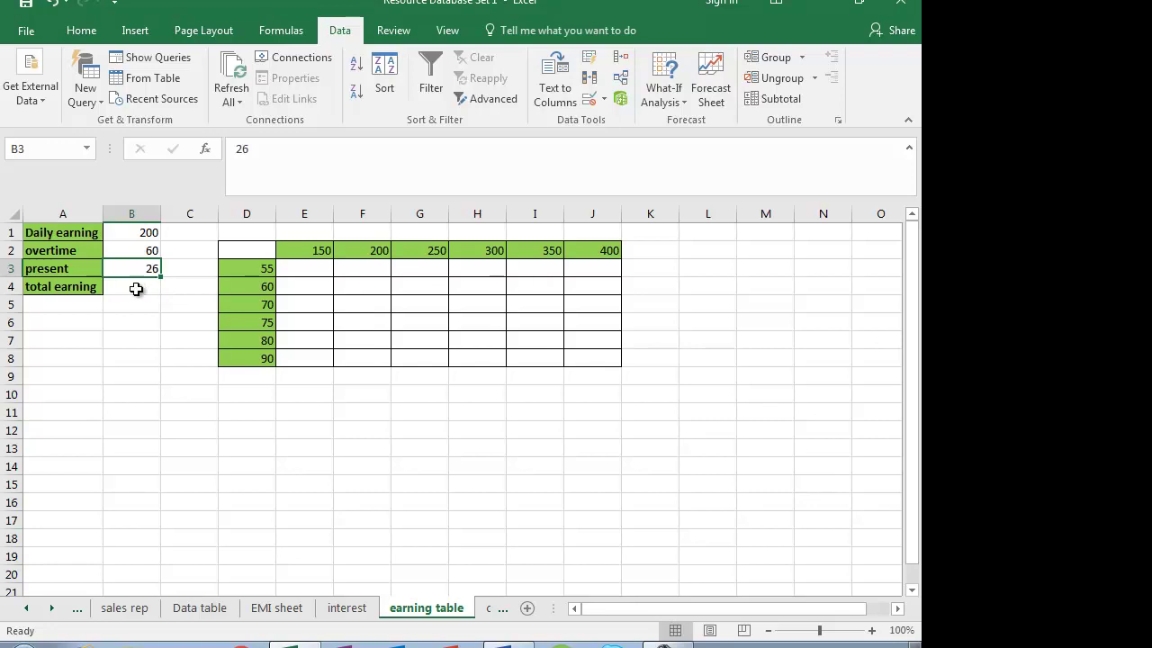
pyautogui.click(133, 290)
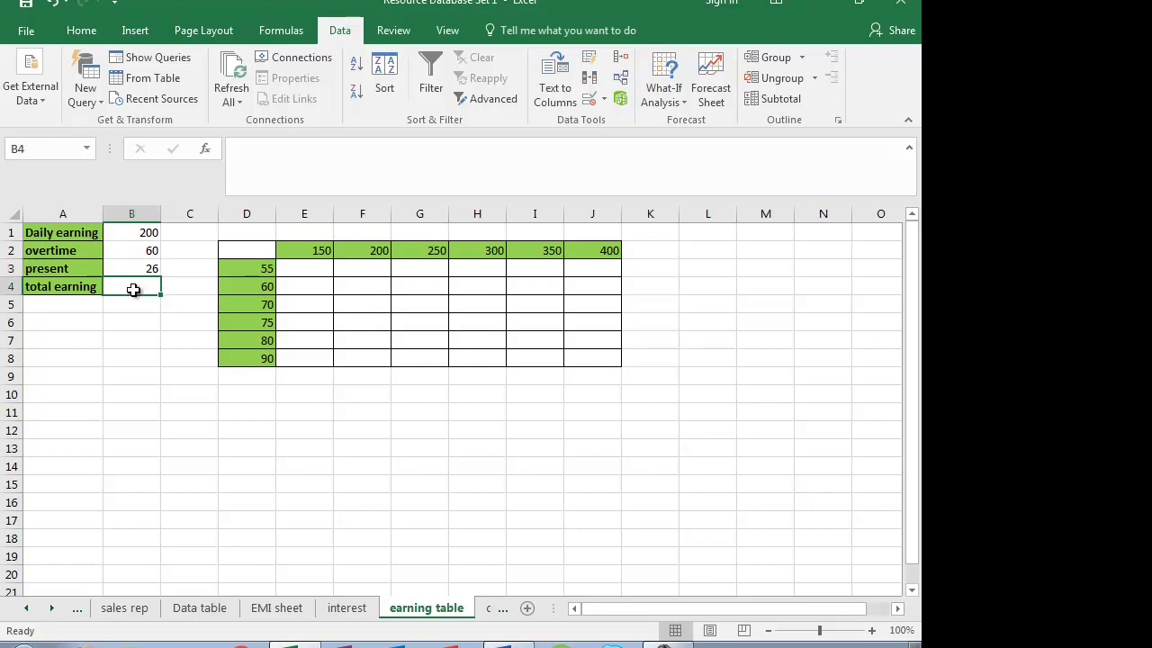
pyautogui.write('=')
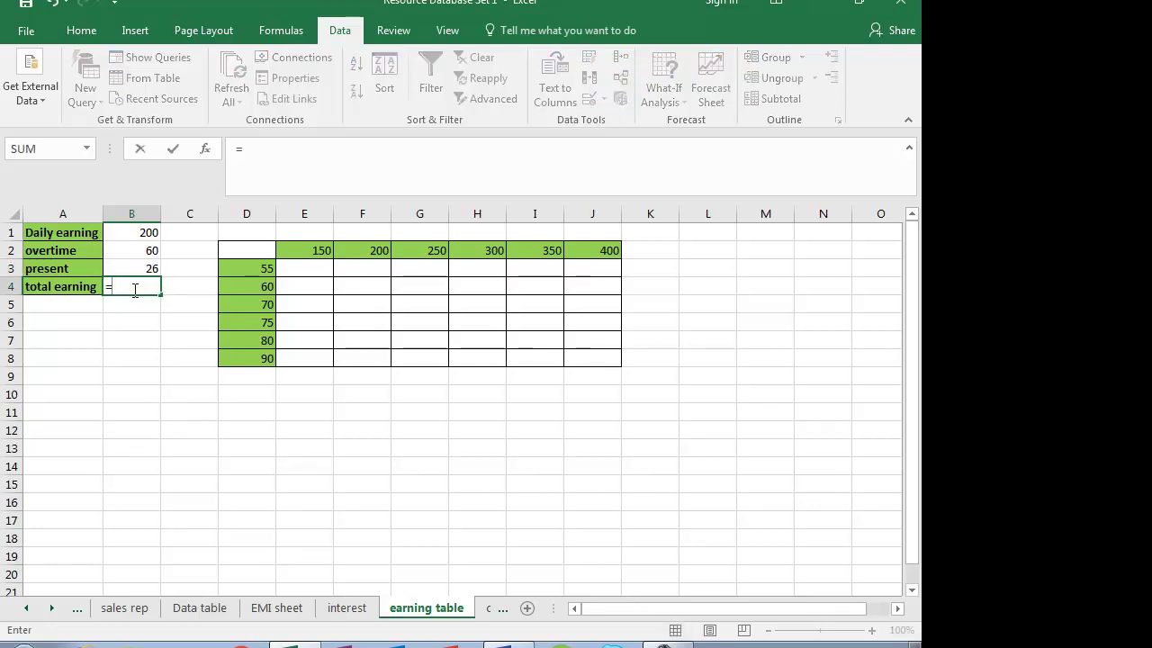
pyautogui.write('(')
pyautogui.click(133, 232)
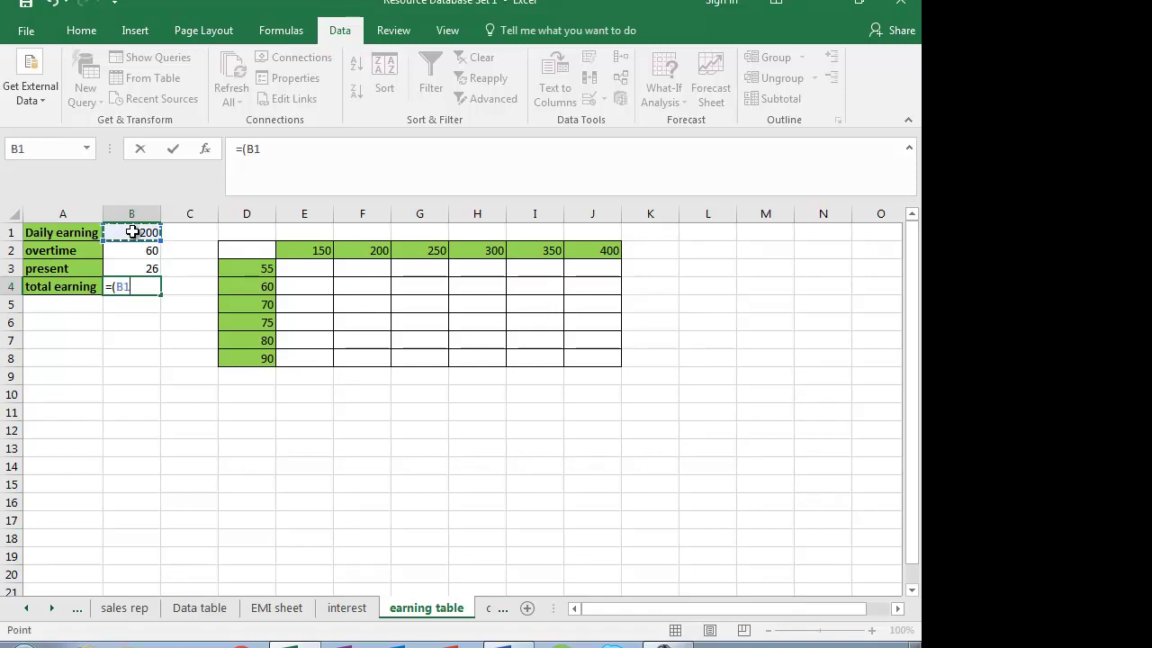
pyautogui.write('*')
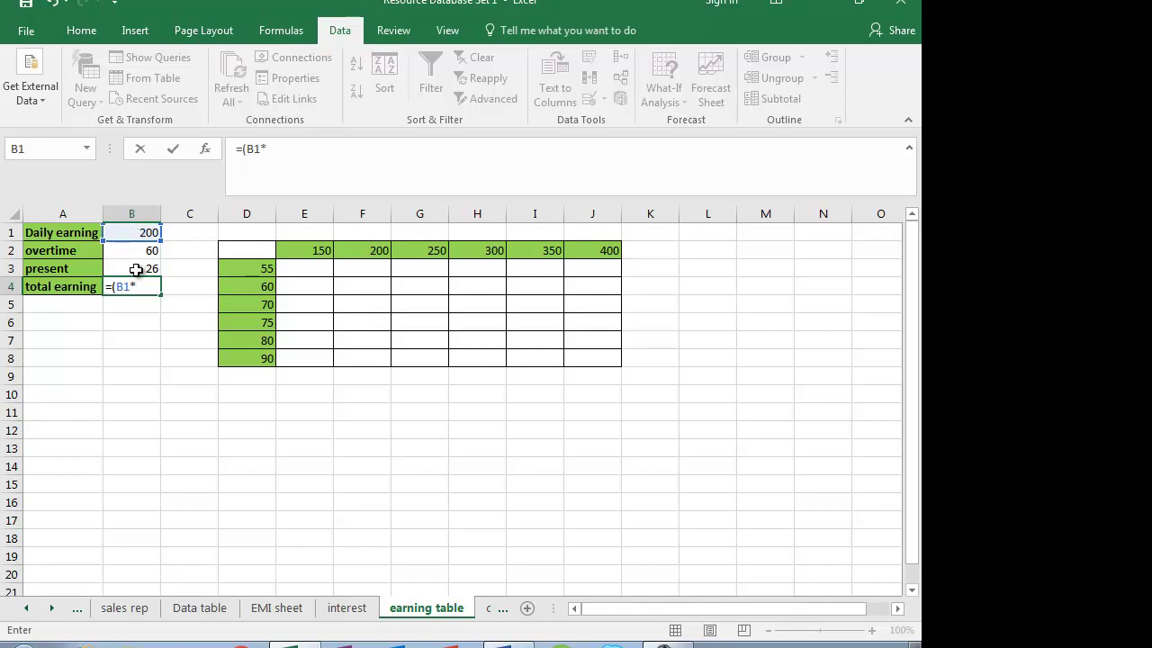
pyautogui.click(136, 270)
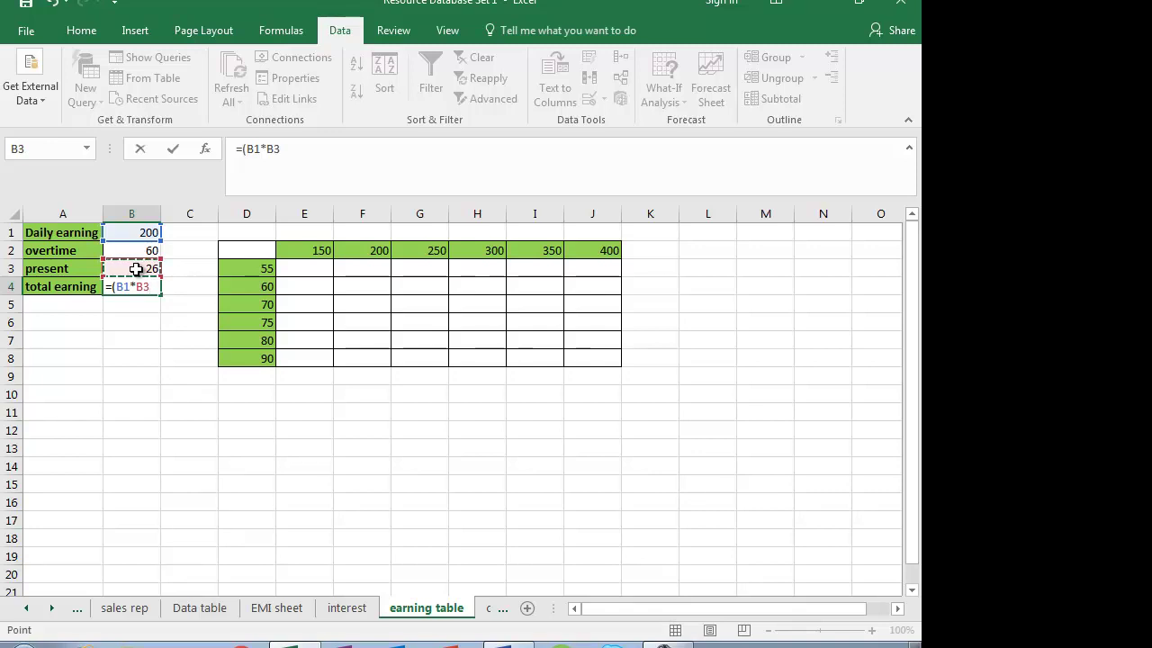
pyautogui.write('+')
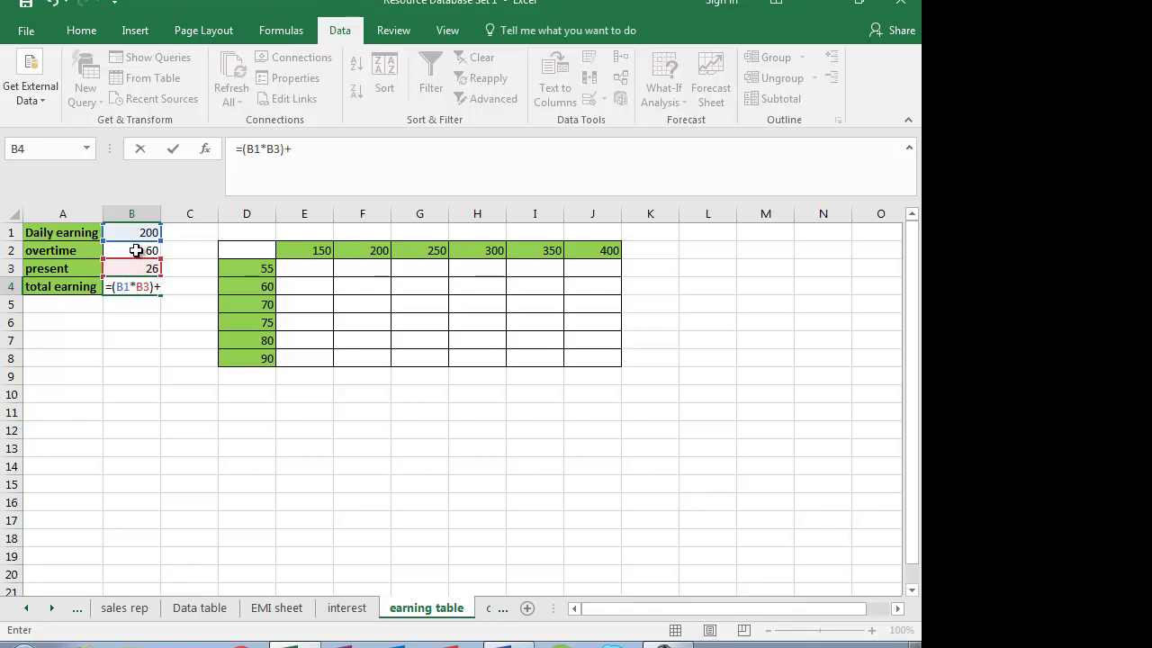
pyautogui.click(136, 251)
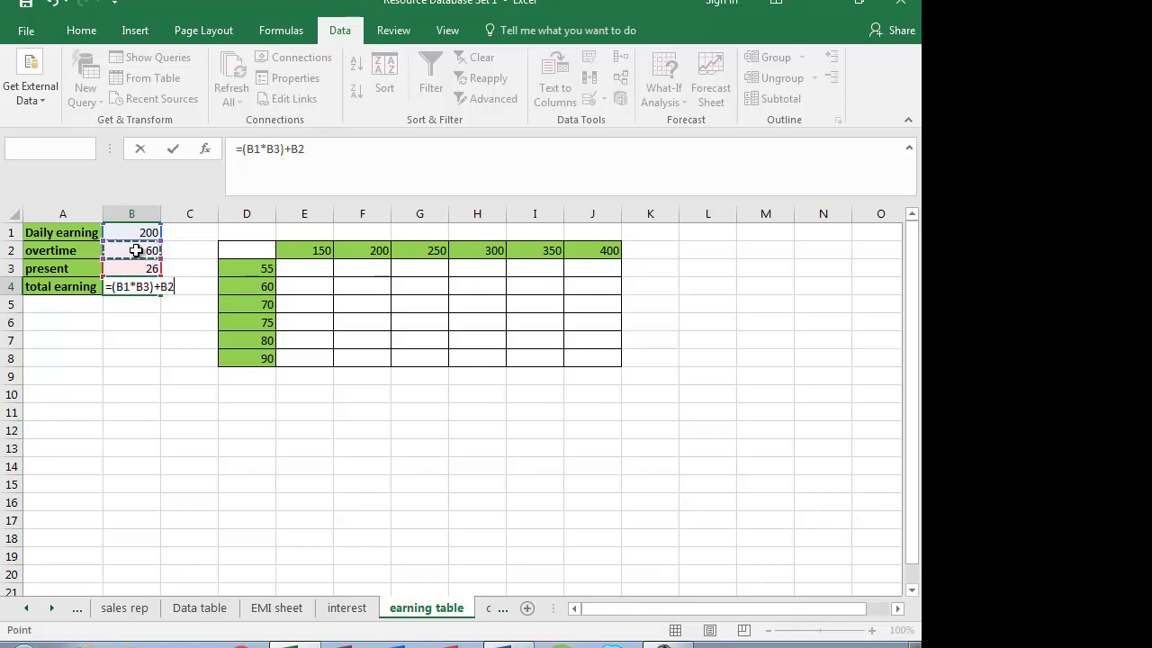
pyautogui.press('Return')
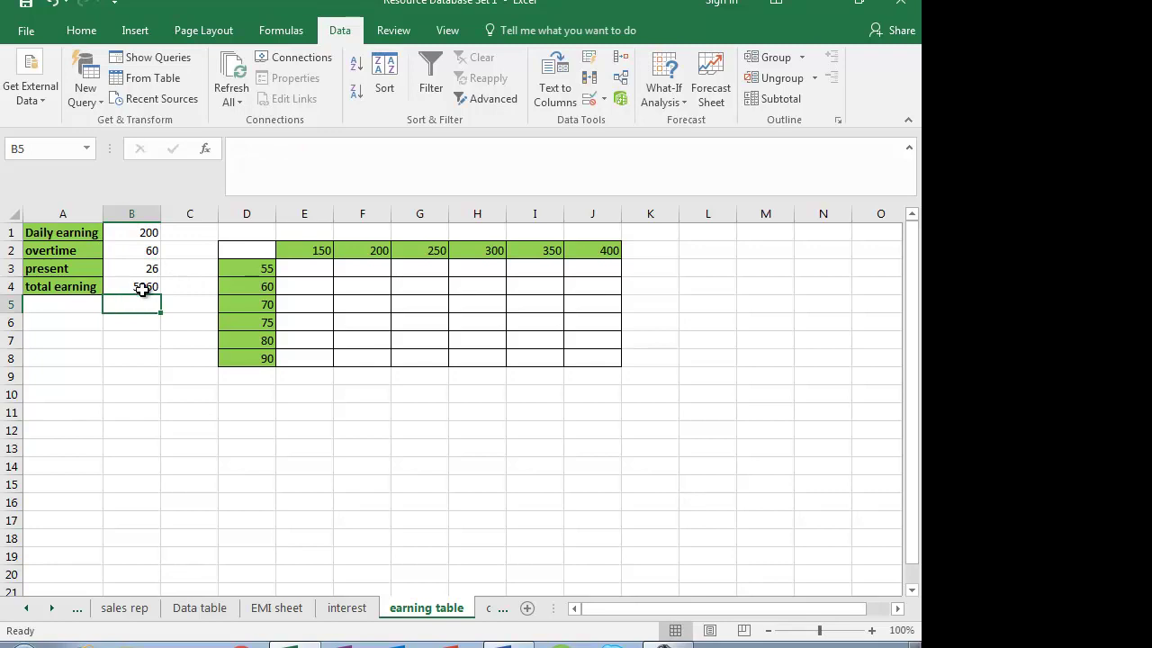
pyautogui.click(142, 288)
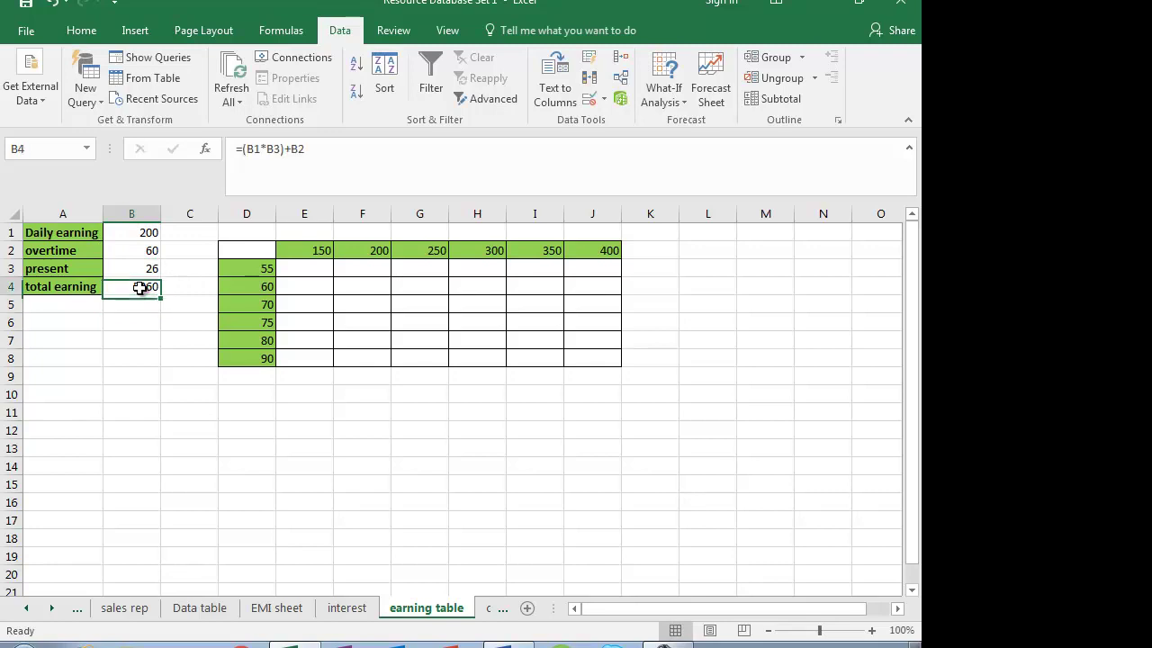
# Set corner cell D2 to =B4 and check the 150 and 200 headings against B1
pyautogui.click(254, 252)
pyautogui.write('=')
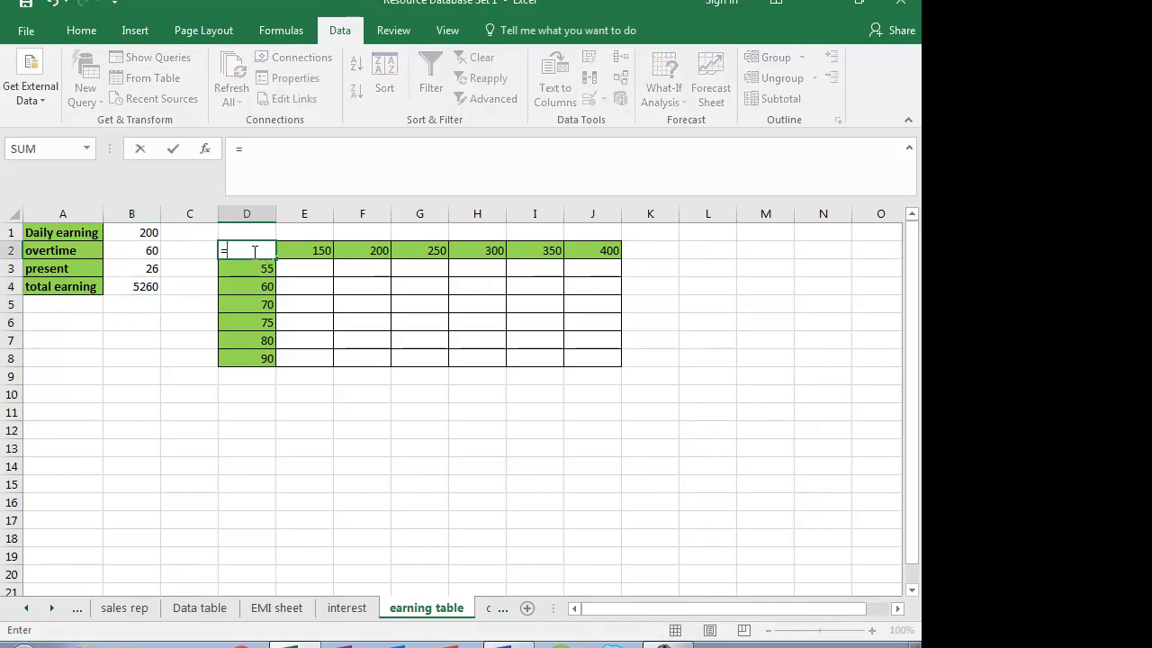
pyautogui.click(131, 286)
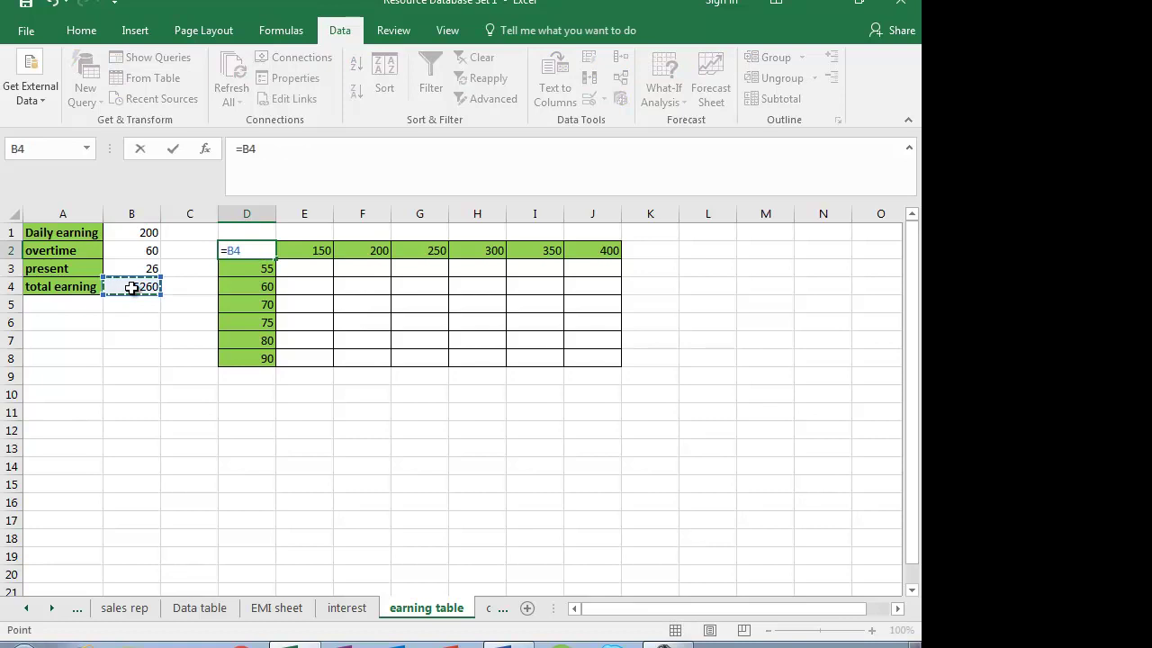
pyautogui.press('Return')
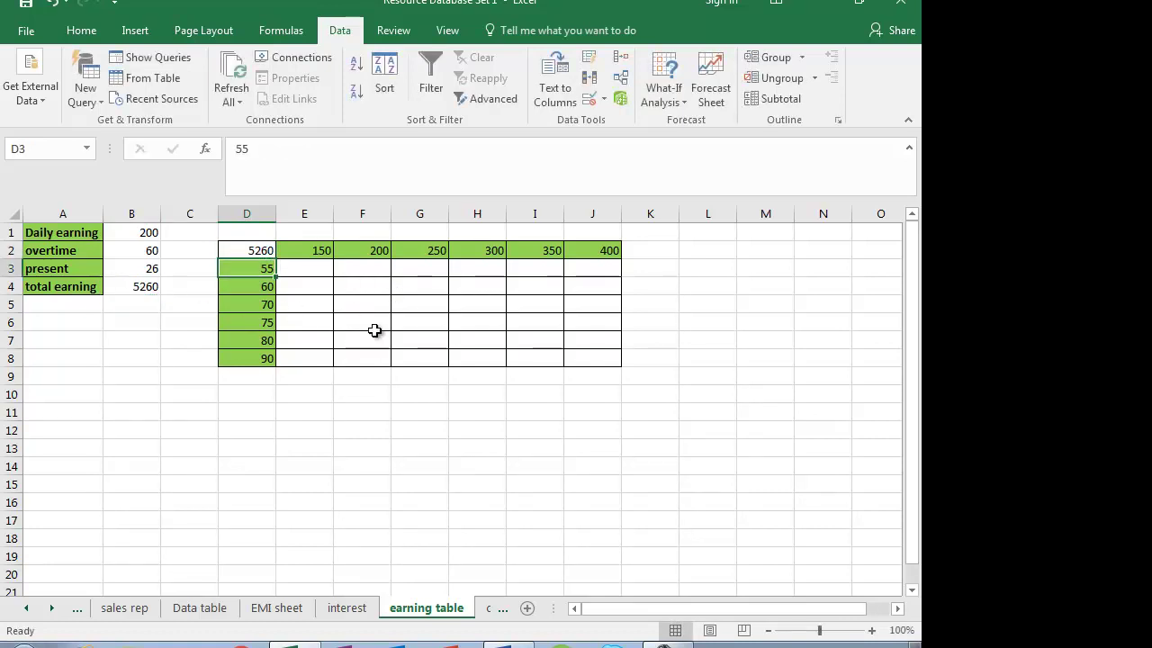
pyautogui.click(320, 251)
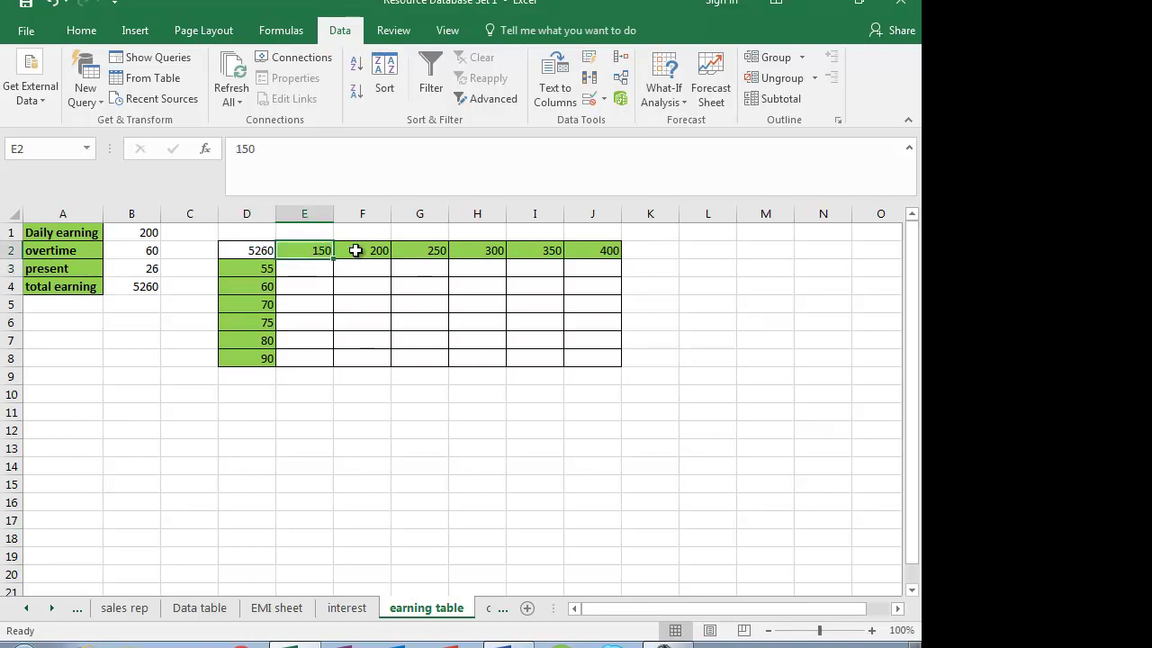
pyautogui.click(355, 250)
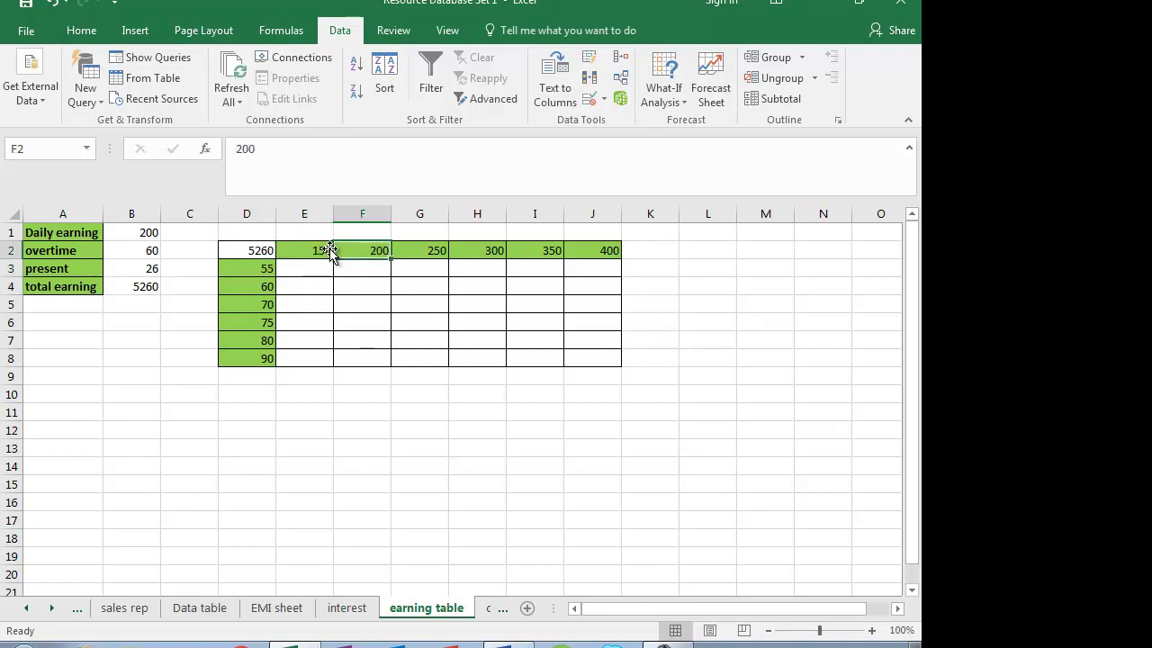
pyautogui.click(150, 231)
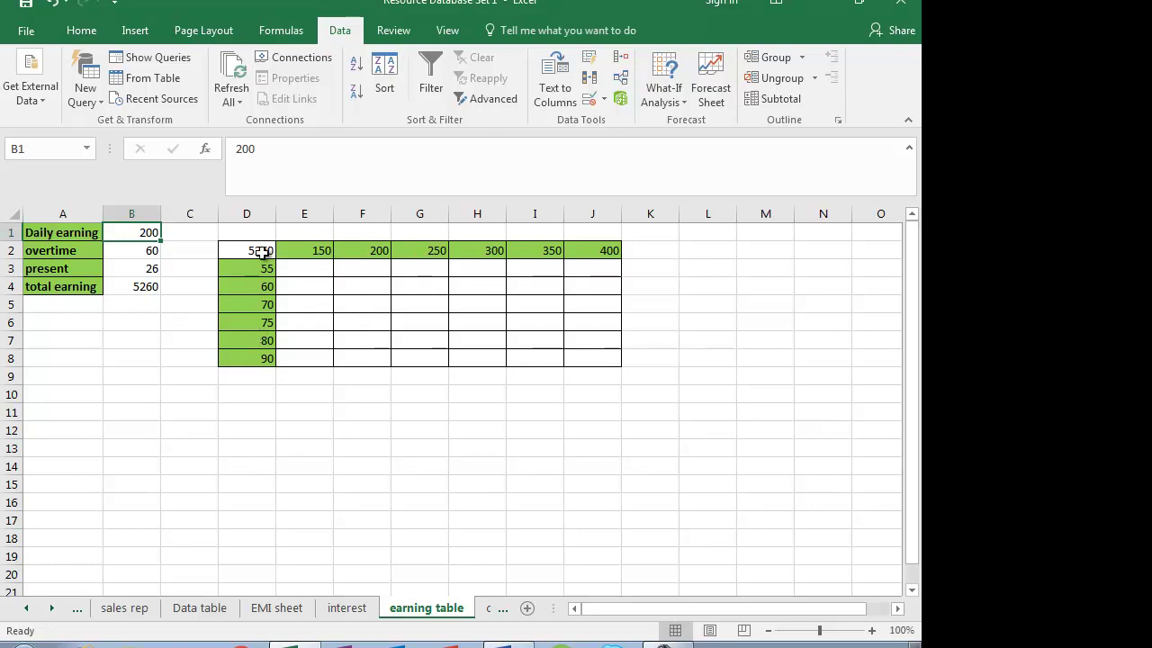
pyautogui.click(261, 252)
# Select D2:J8 and create the data table with row input $B$1, column input $B$2
pyautogui.hotkey('shift', 'Right')
pyautogui.hotkey('shift', 'Right')
pyautogui.hotkey('shift', 'Right')
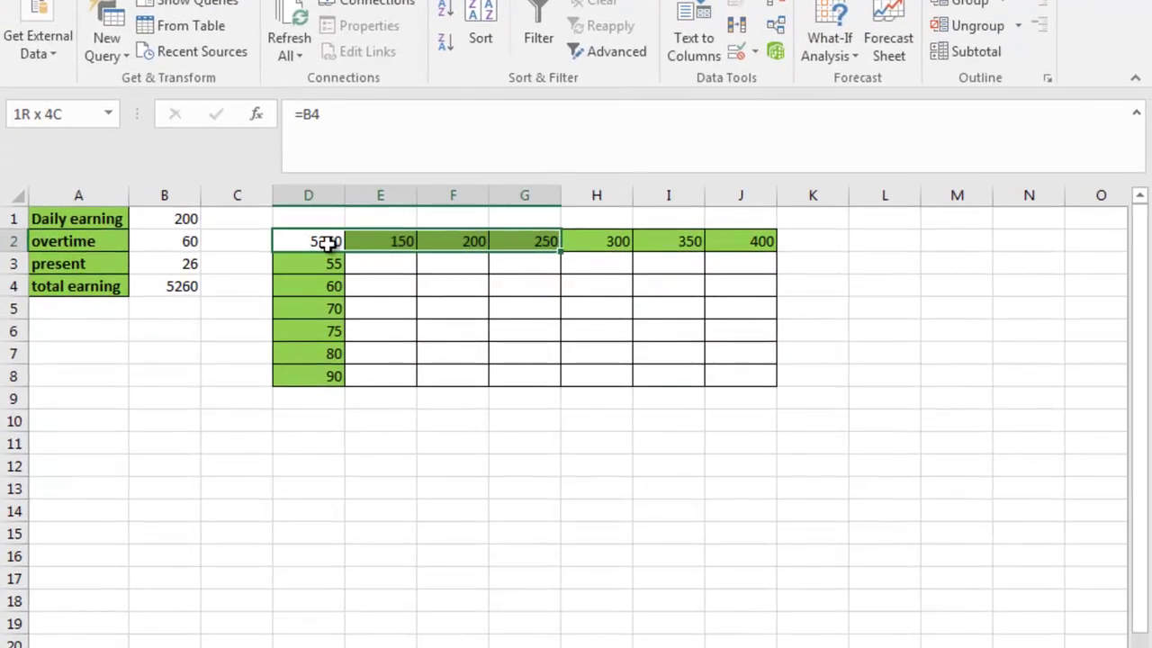
pyautogui.hotkey('shift', 'Right')
pyautogui.hotkey('shift', 'Right')
pyautogui.hotkey('shift', 'Right')
pyautogui.hotkey('shift', 'Down')
pyautogui.hotkey('shift', 'Down')
pyautogui.hotkey('shift', 'Down')
pyautogui.hotkey('shift', 'Down')
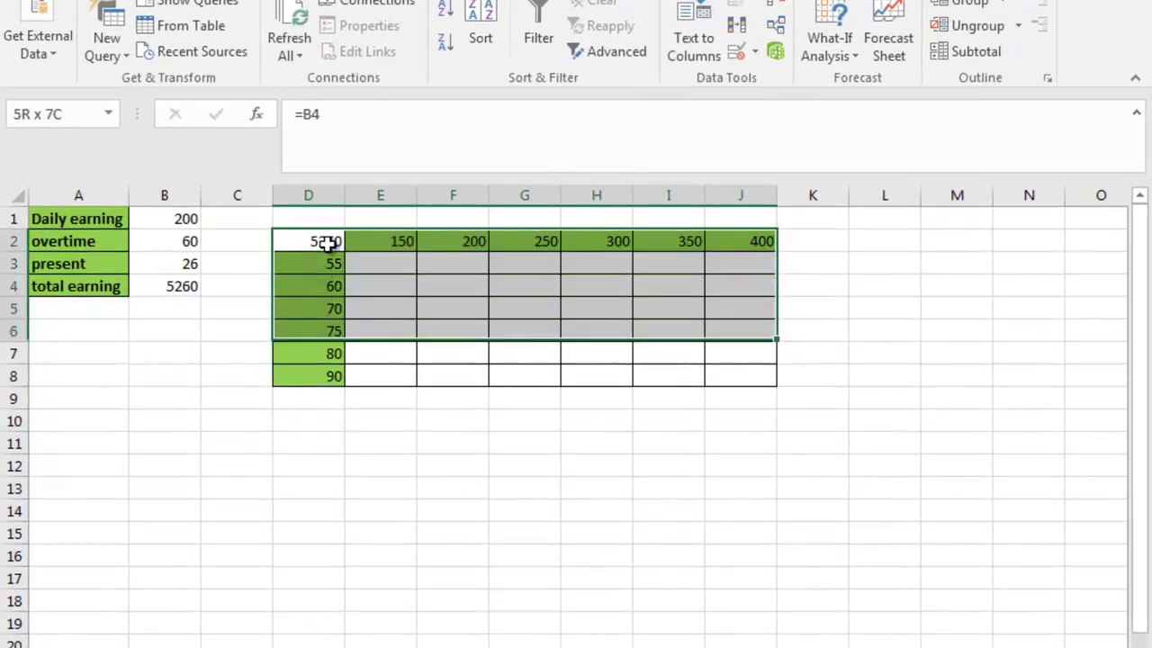
pyautogui.hotkey('shift', 'Down')
pyautogui.hotkey('shift', 'Down')
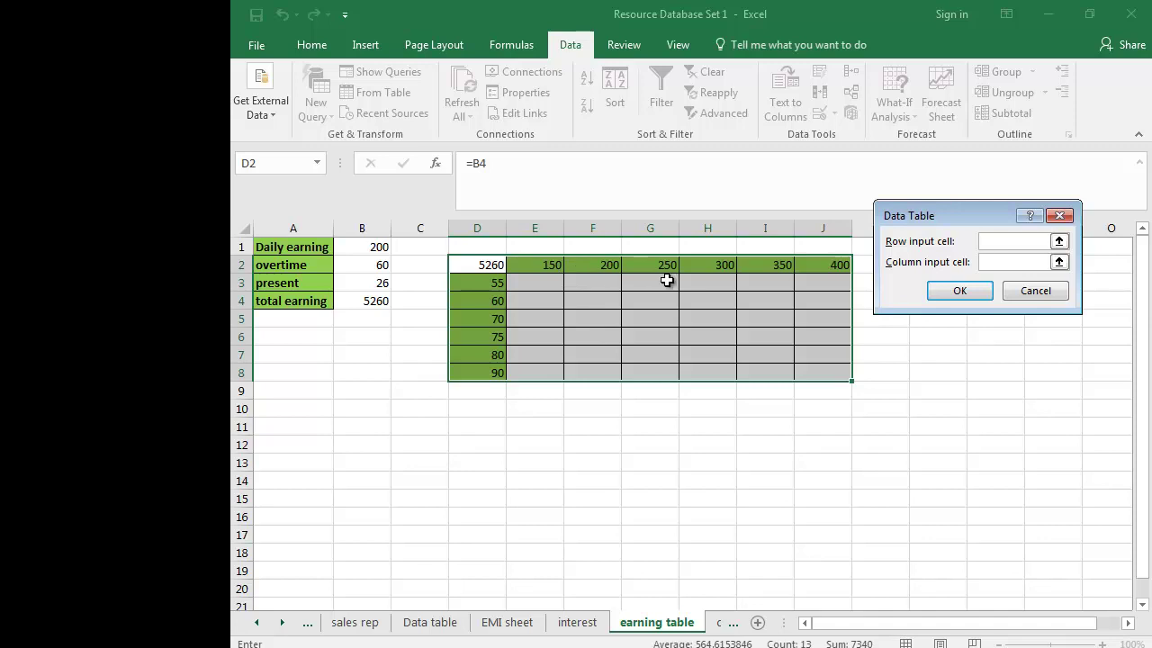
pyautogui.click(369, 248)
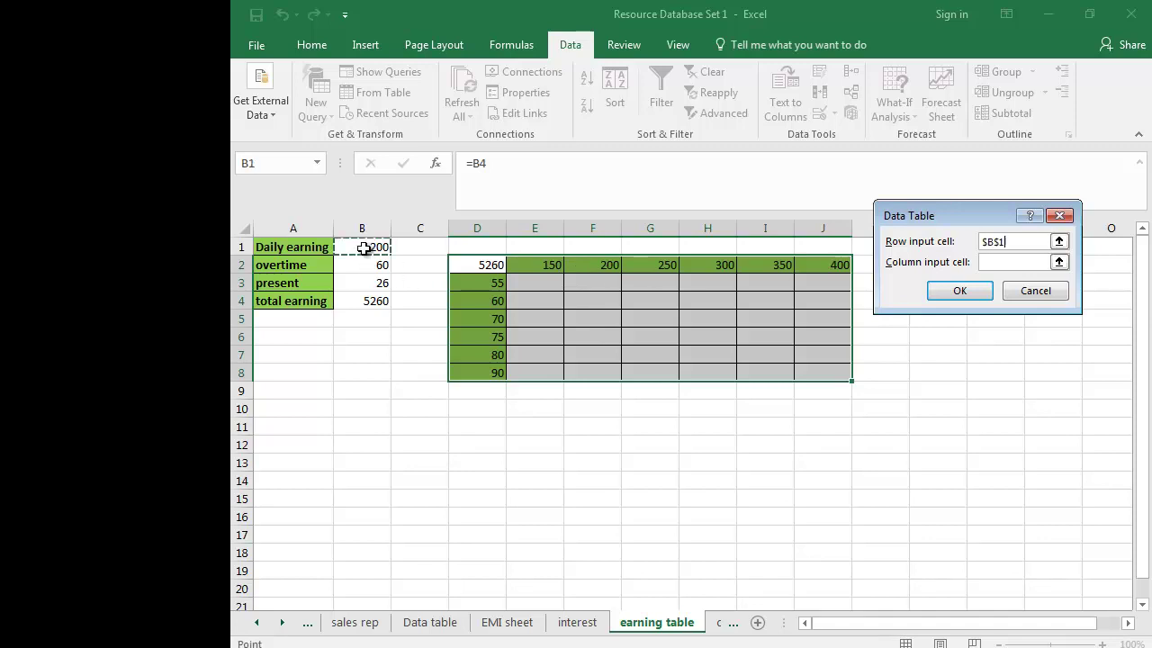
pyautogui.click(1008, 261)
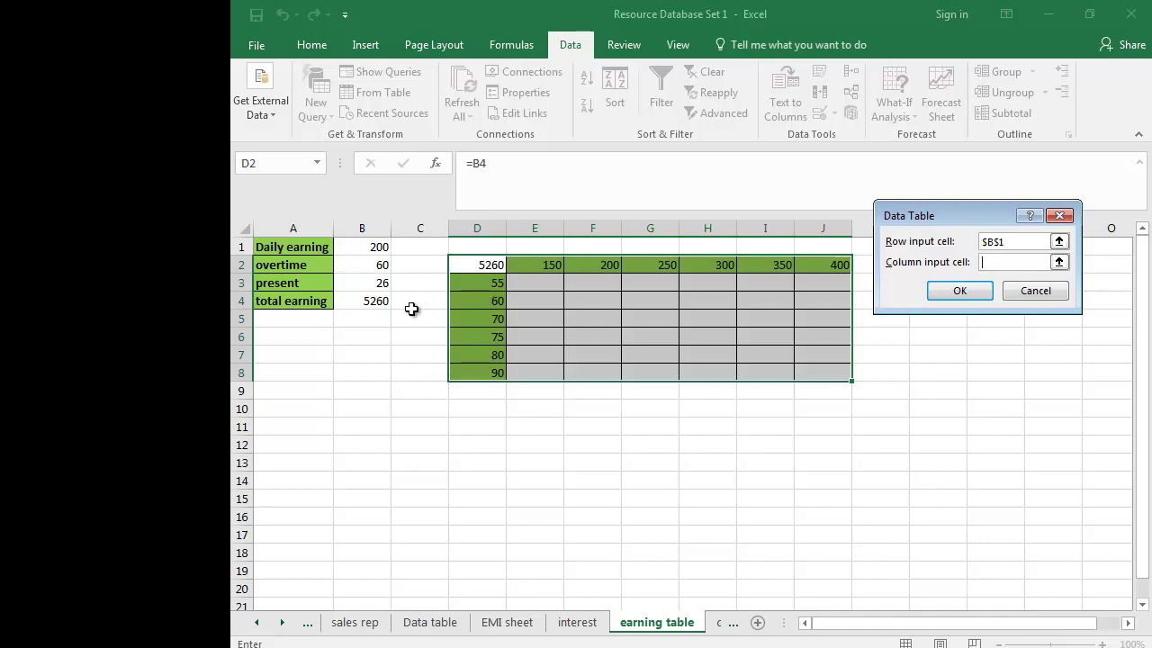
pyautogui.click(380, 266)
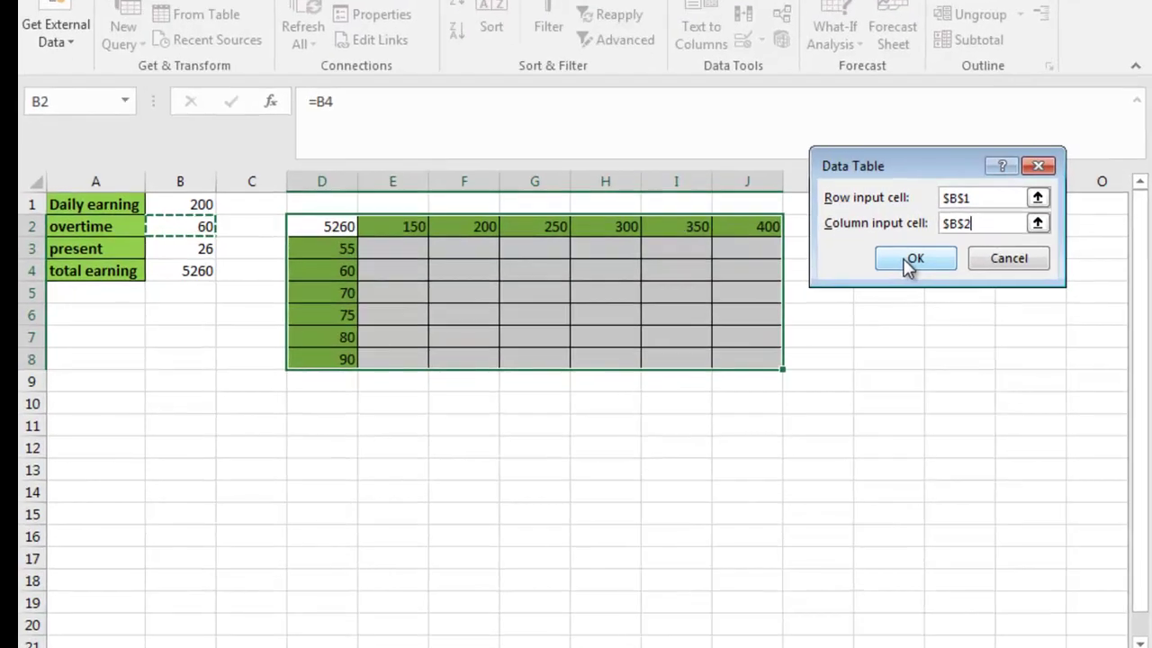
pyautogui.click(910, 261)
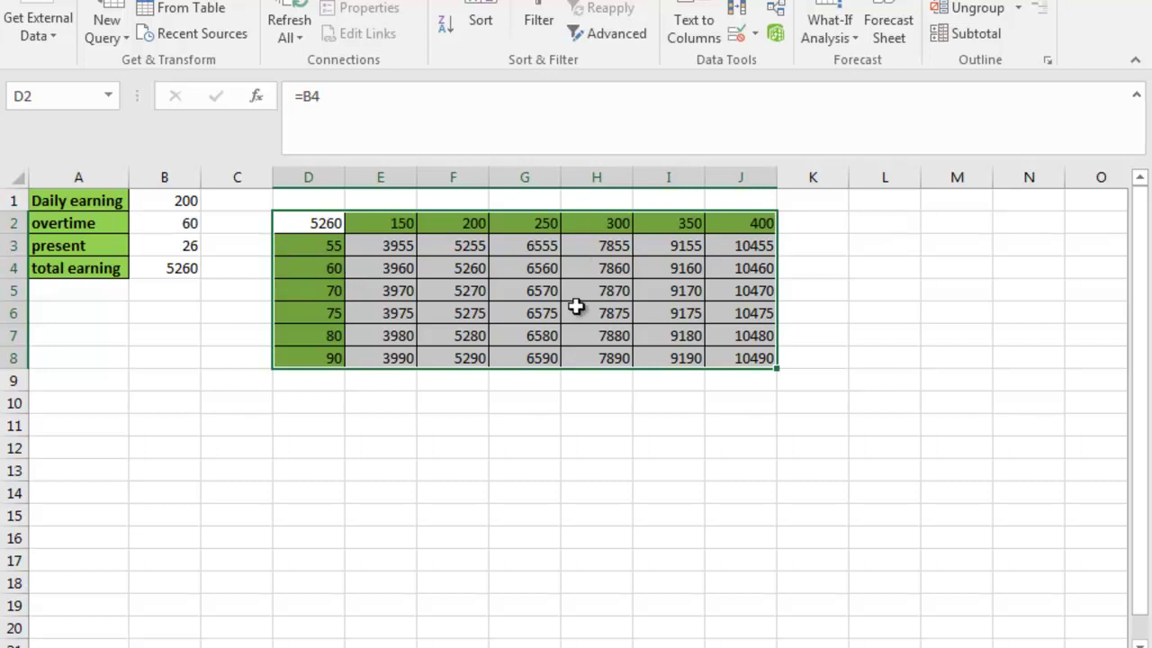
pyautogui.click(530, 297)
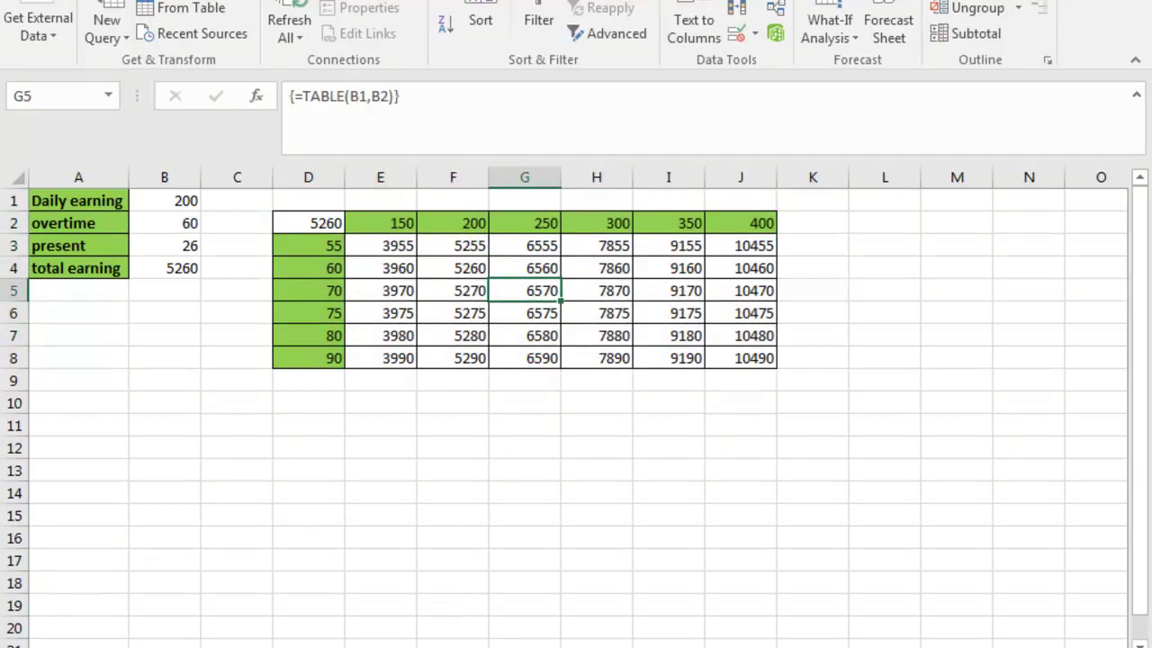
pyautogui.hotkey('alt', 'Tab')
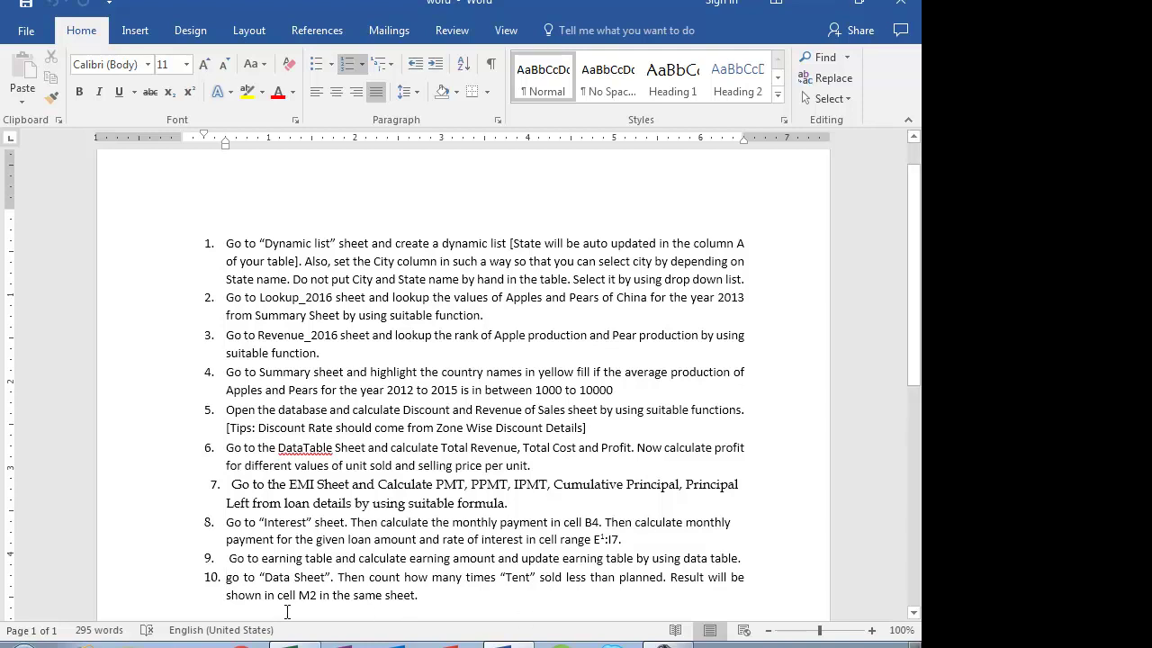
pyautogui.click(295, 641)
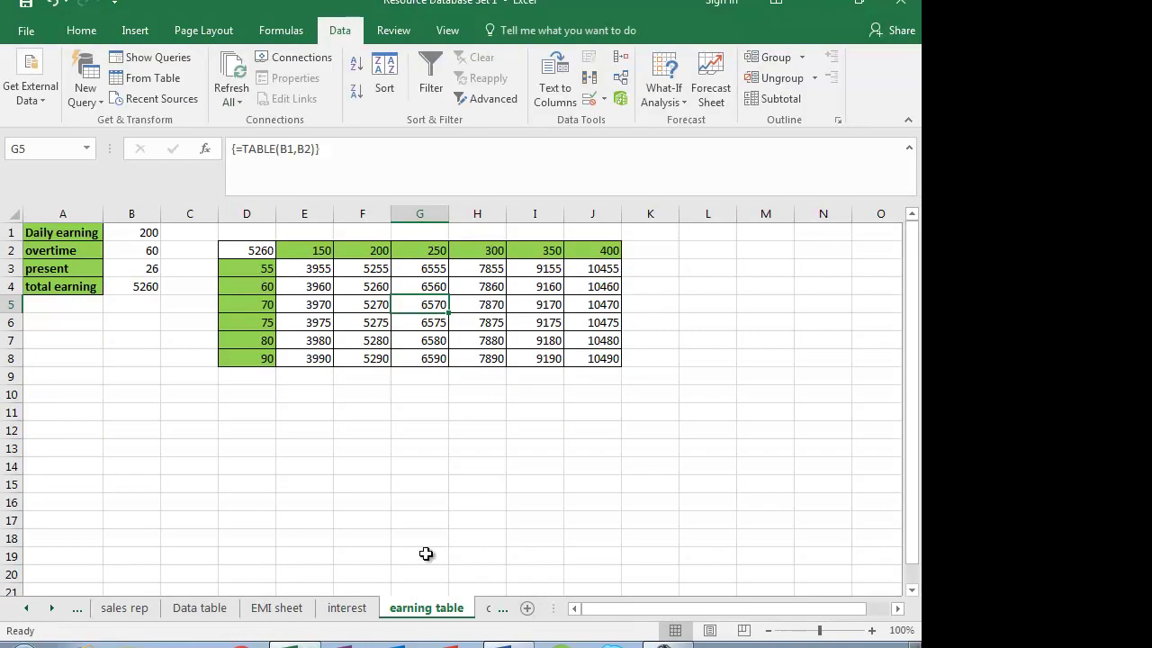
# Switch to the data sheet and scroll left to column A to show the Planned and Units Sold columns
pyautogui.click(484, 609)
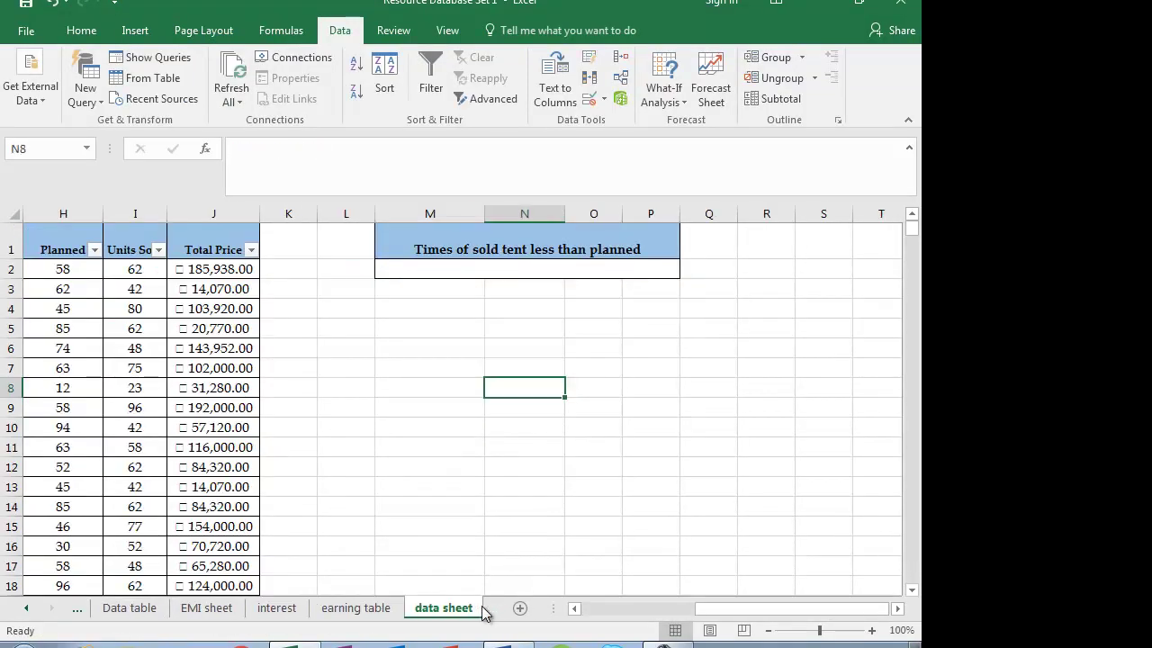
pyautogui.click(342, 476)
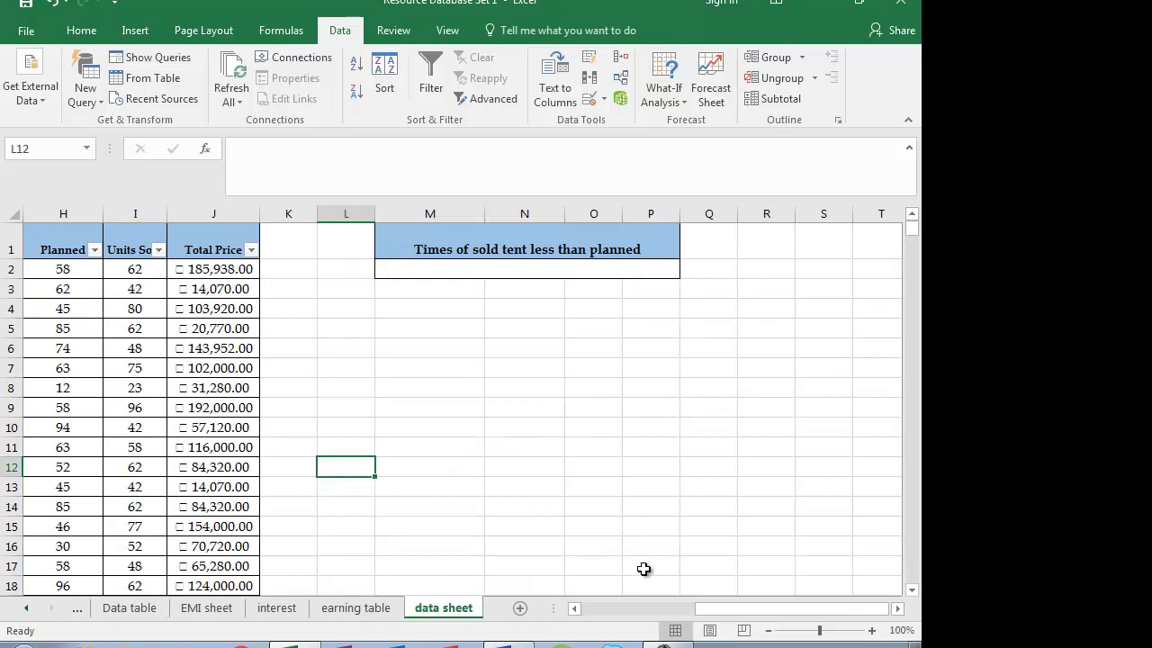
pyautogui.hscroll(-3, 576, 405)
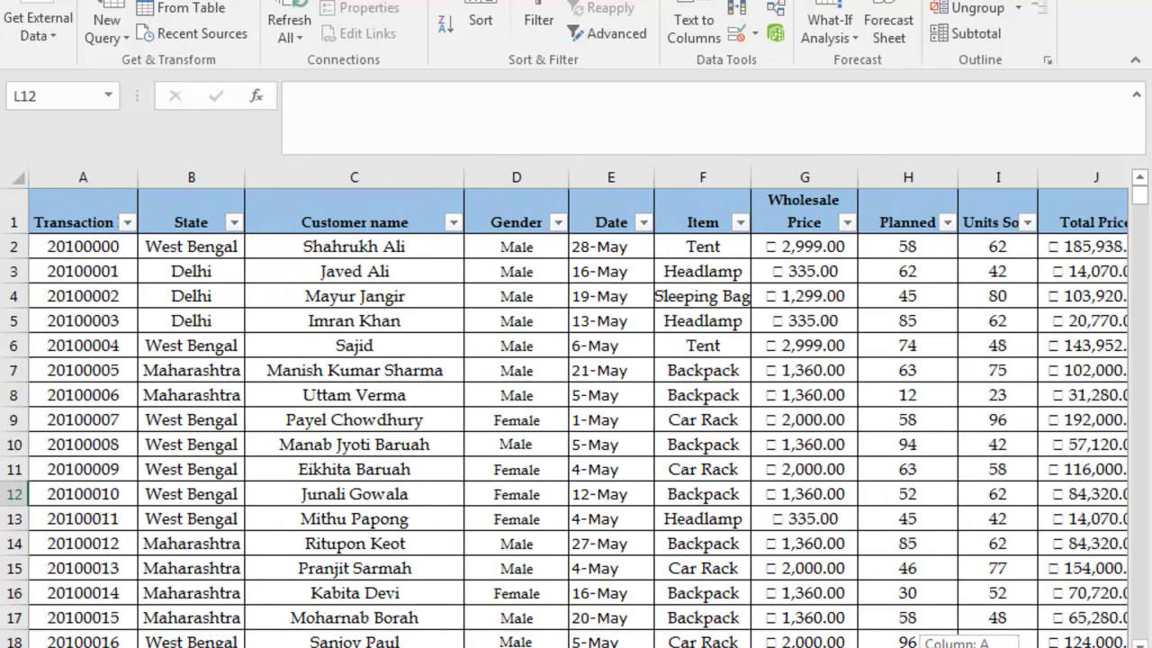
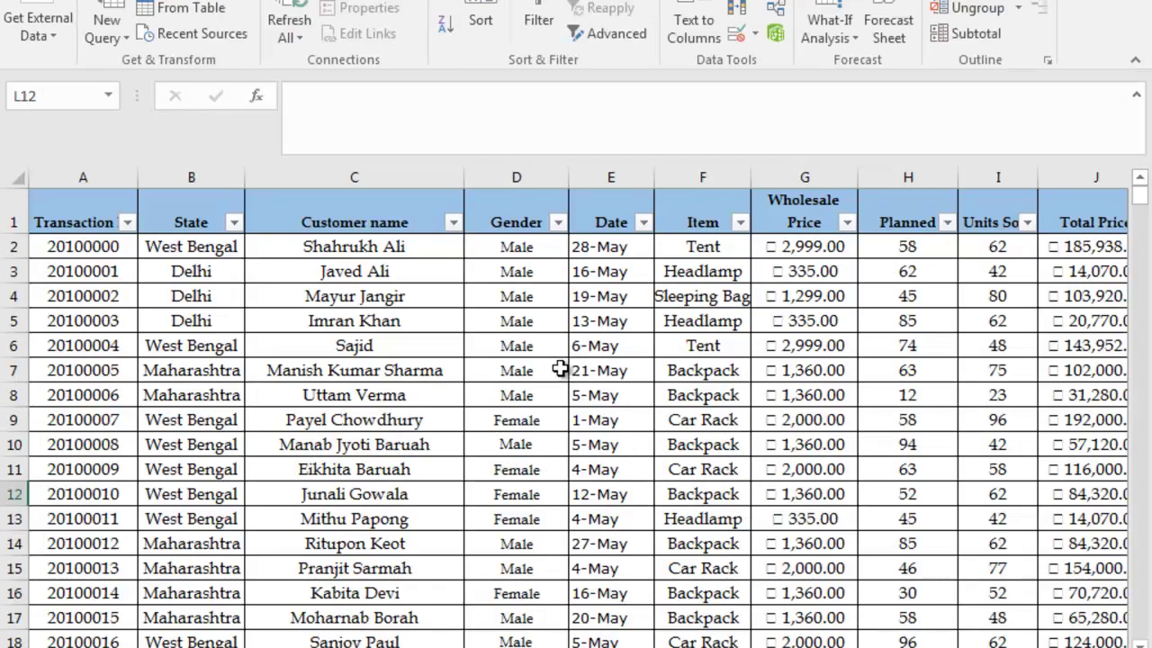
# Inspect the Tent entries in the Item column at rows 2 and 6
pyautogui.click(710, 249)
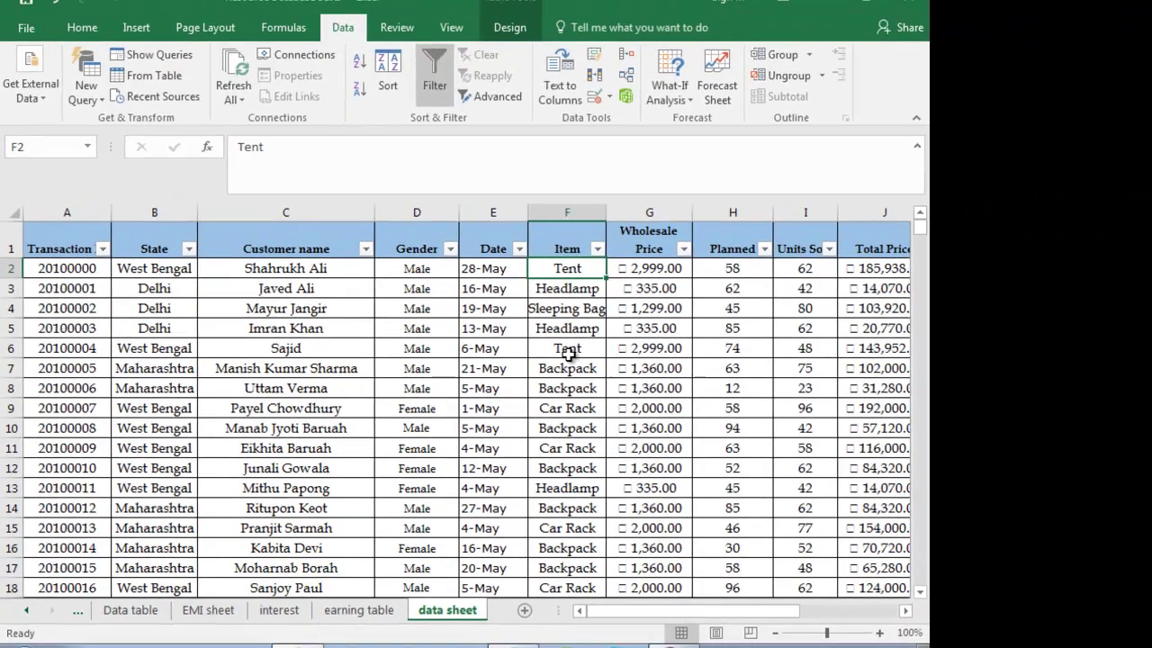
pyautogui.click(563, 351)
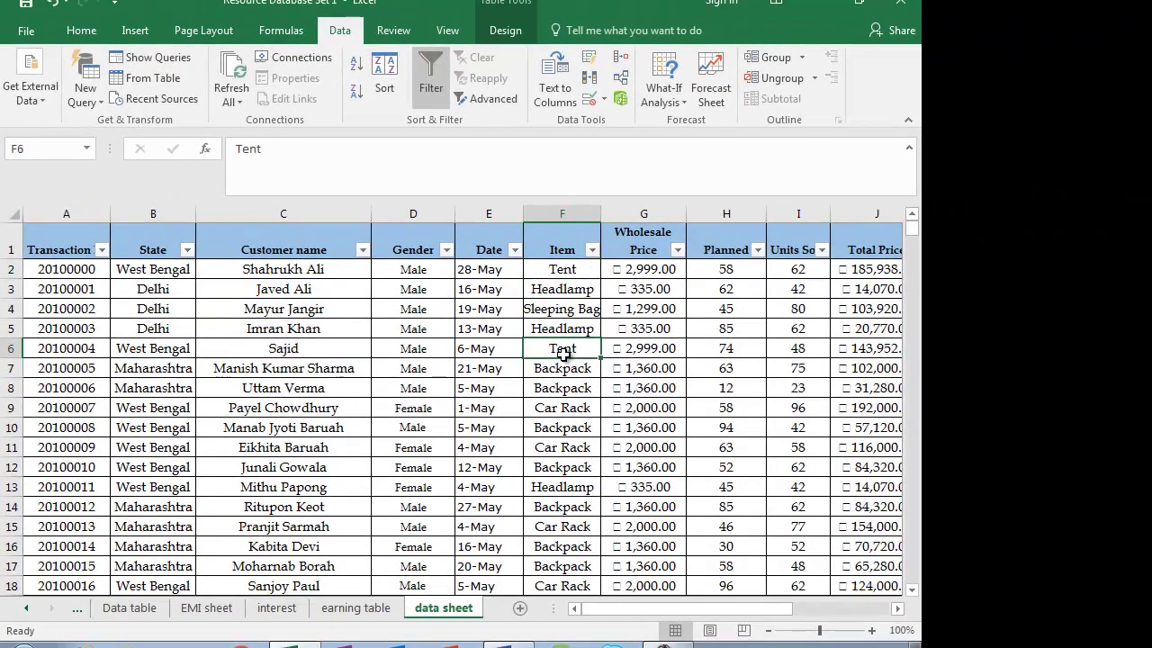
pyautogui.click(572, 275)
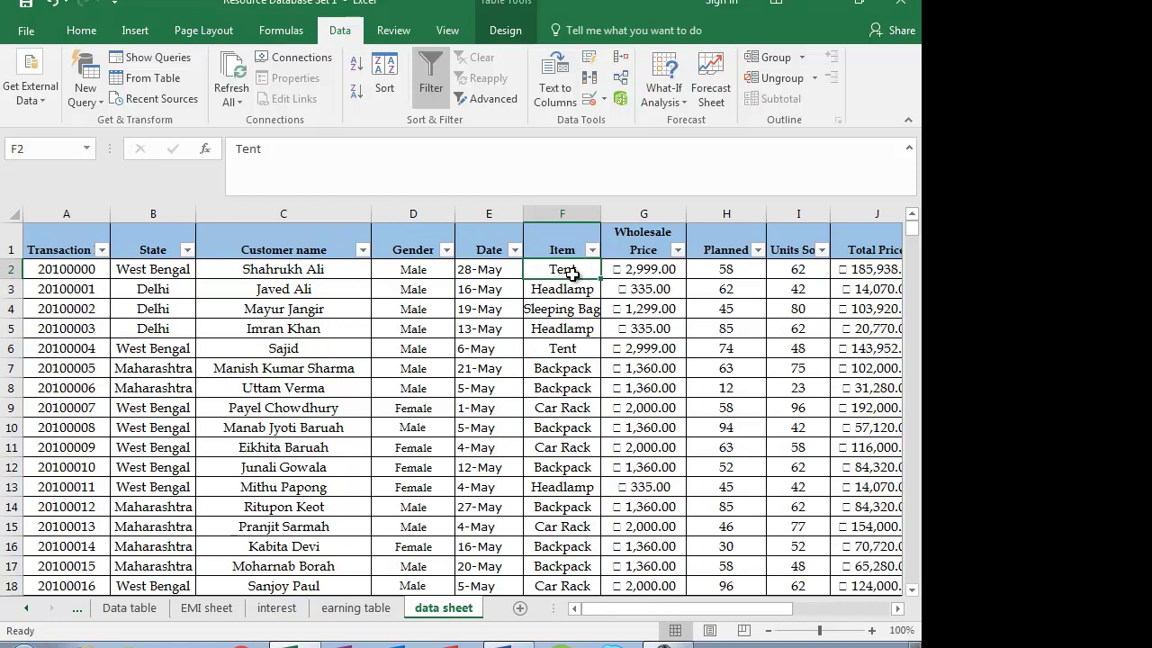
# Compare row 2's Units Sold and Planned values, then bring column M's heading into view
pyautogui.click(805, 267)
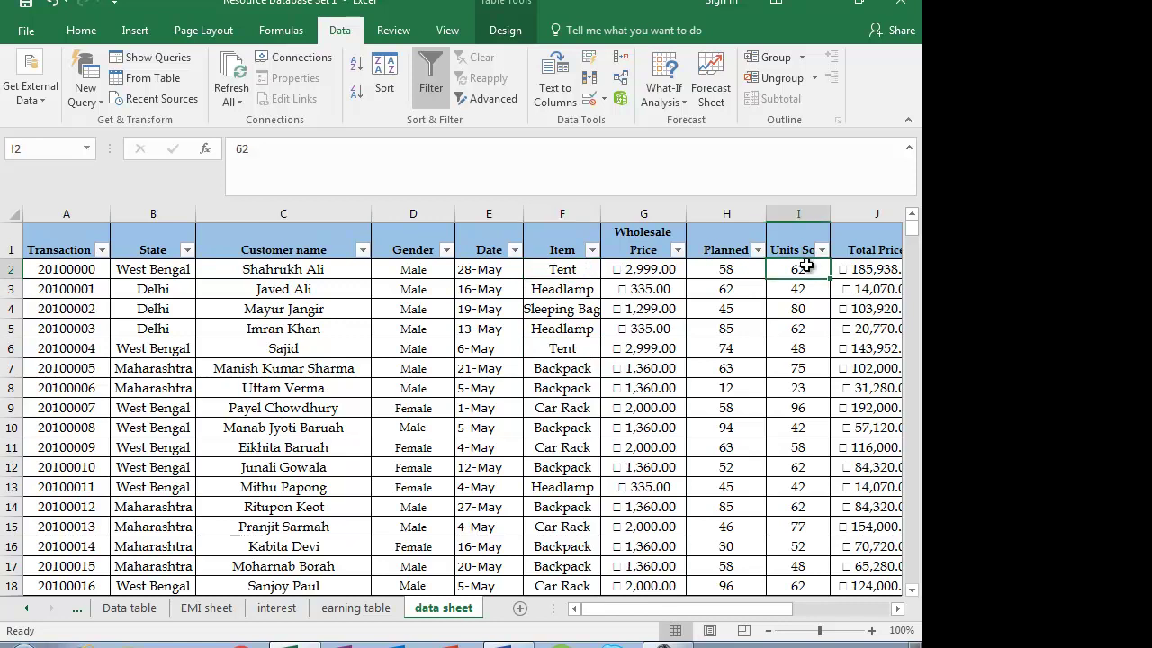
pyautogui.click(734, 271)
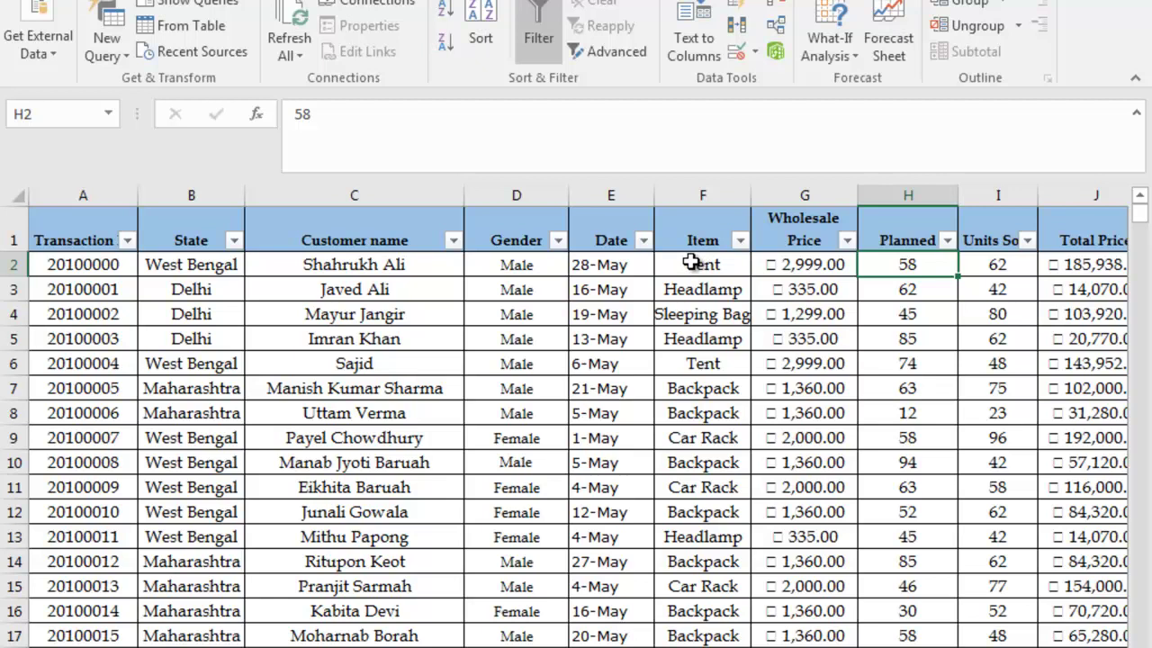
pyautogui.click(1015, 263)
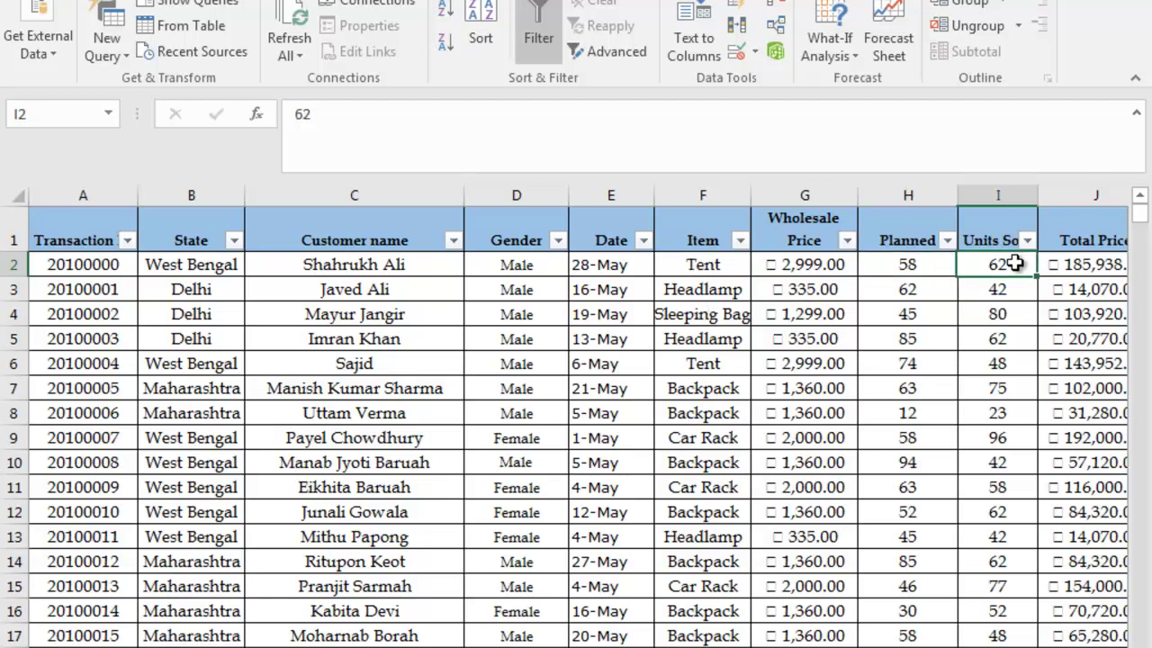
pyautogui.click(929, 263)
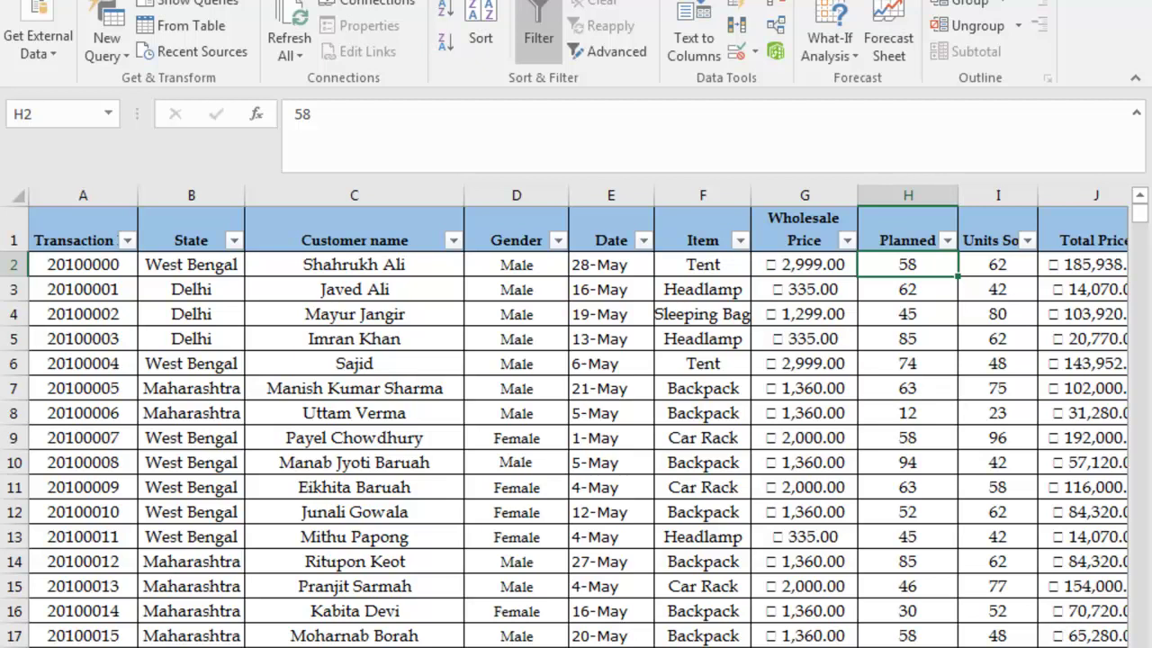
pyautogui.hscroll(4, 579, 416)
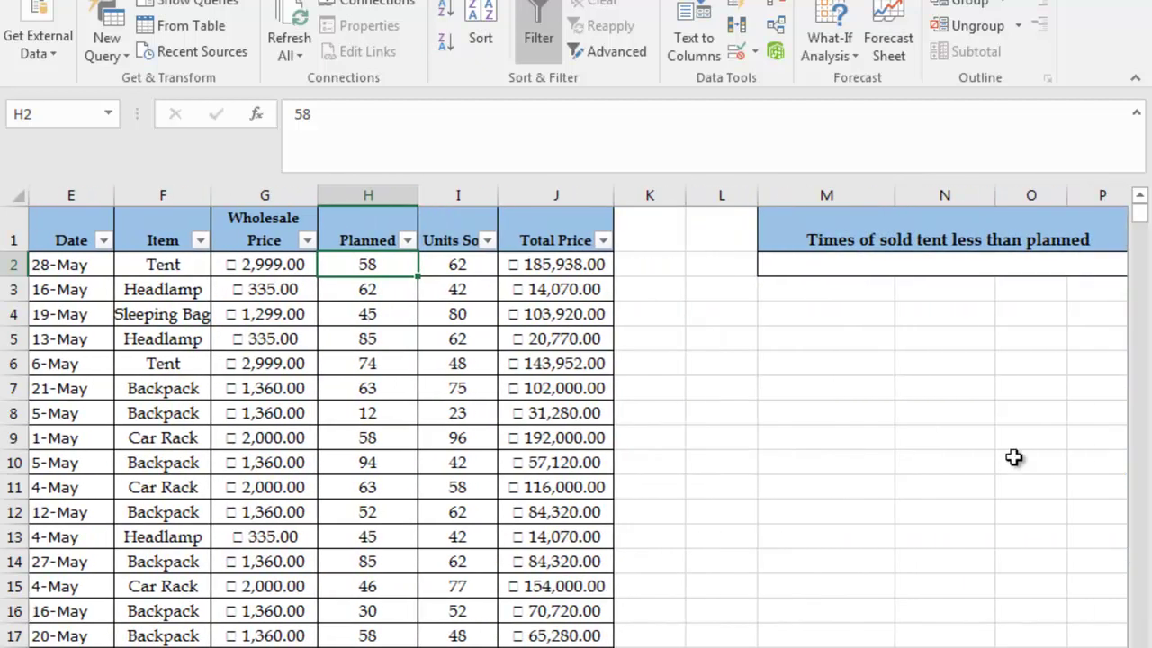
# In M2, begin =SUMPRODUCT((Table1[Item]="Tent") as the formula's first test
pyautogui.click(913, 262)
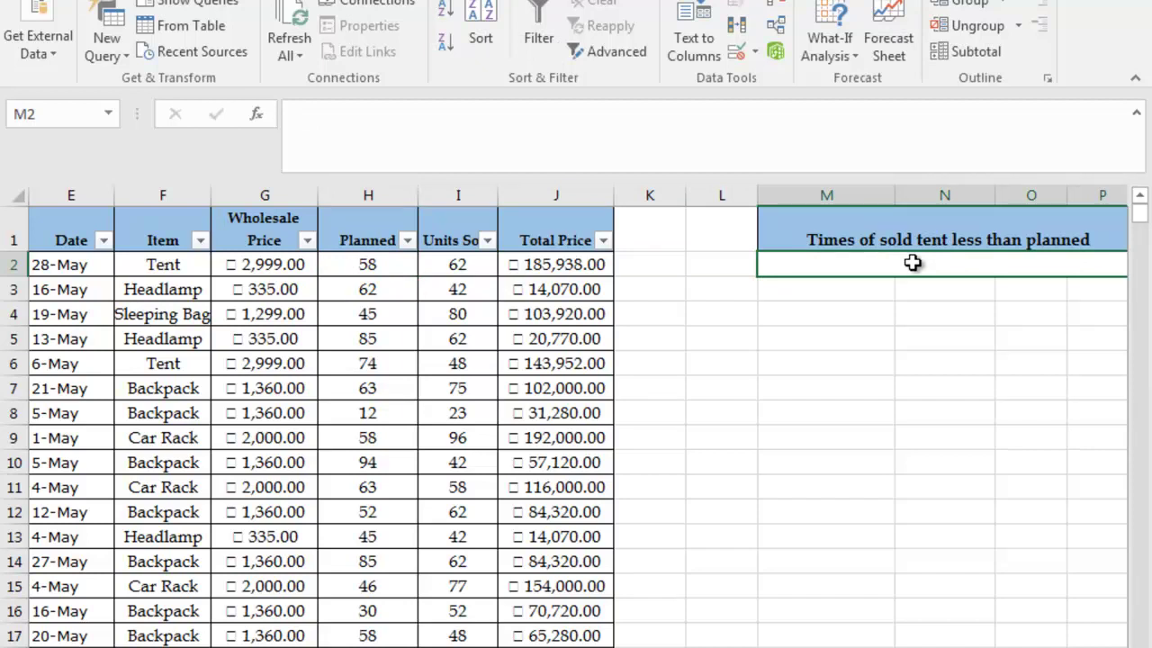
pyautogui.write('=')
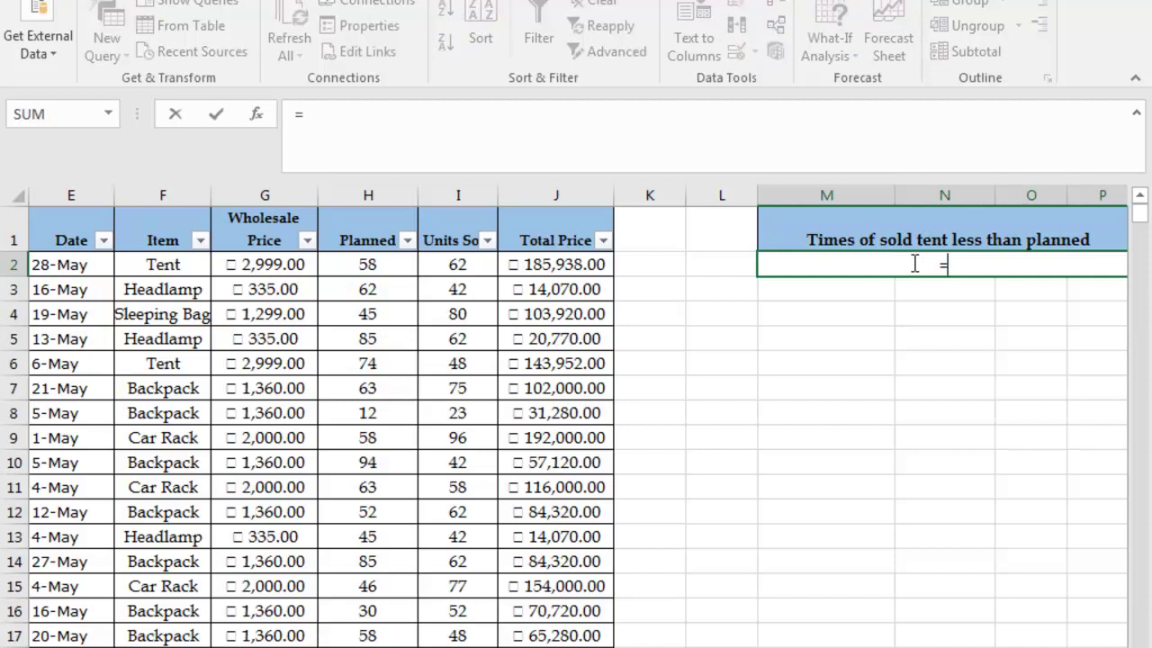
pyautogui.write('sumproduct')
pyautogui.press('Tab')
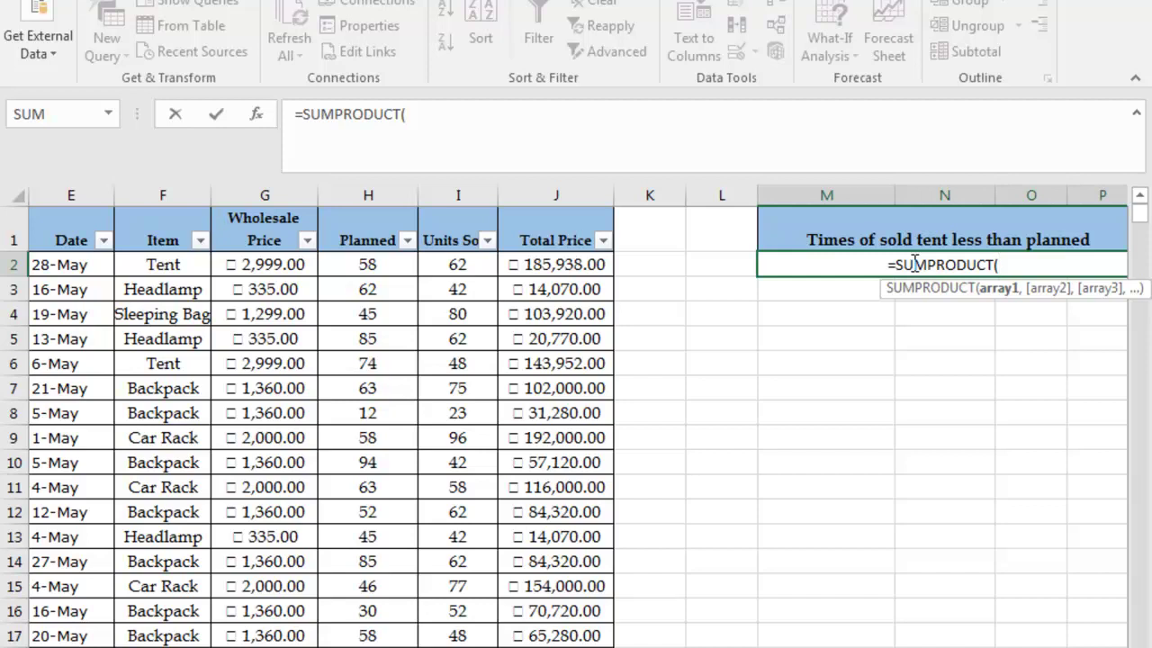
pyautogui.write('(')
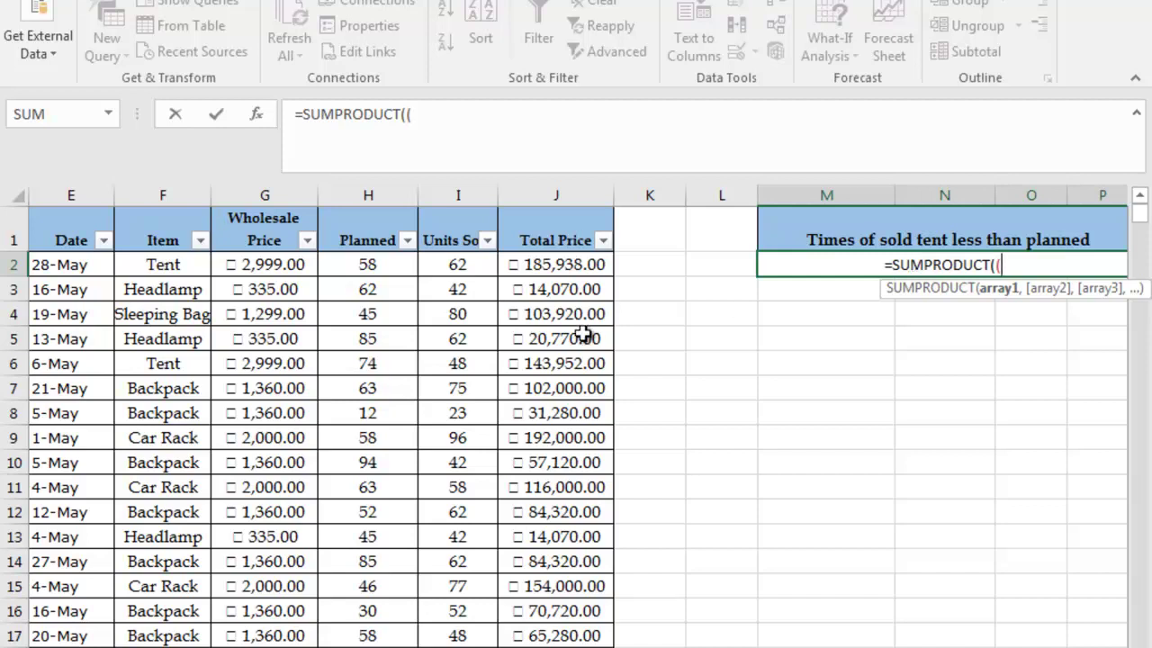
pyautogui.click(162, 264)
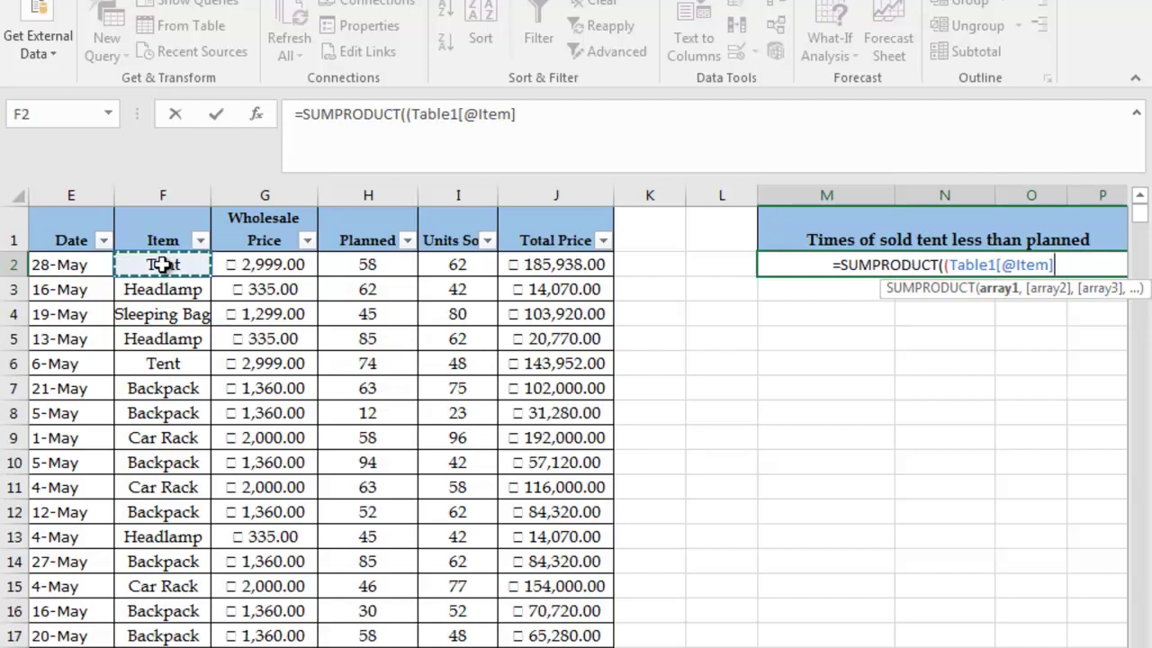
pyautogui.hotkey('ctrl', 'shift', 'Down')
pyautogui.hotkey('ctrl', 'shift', 'Down')
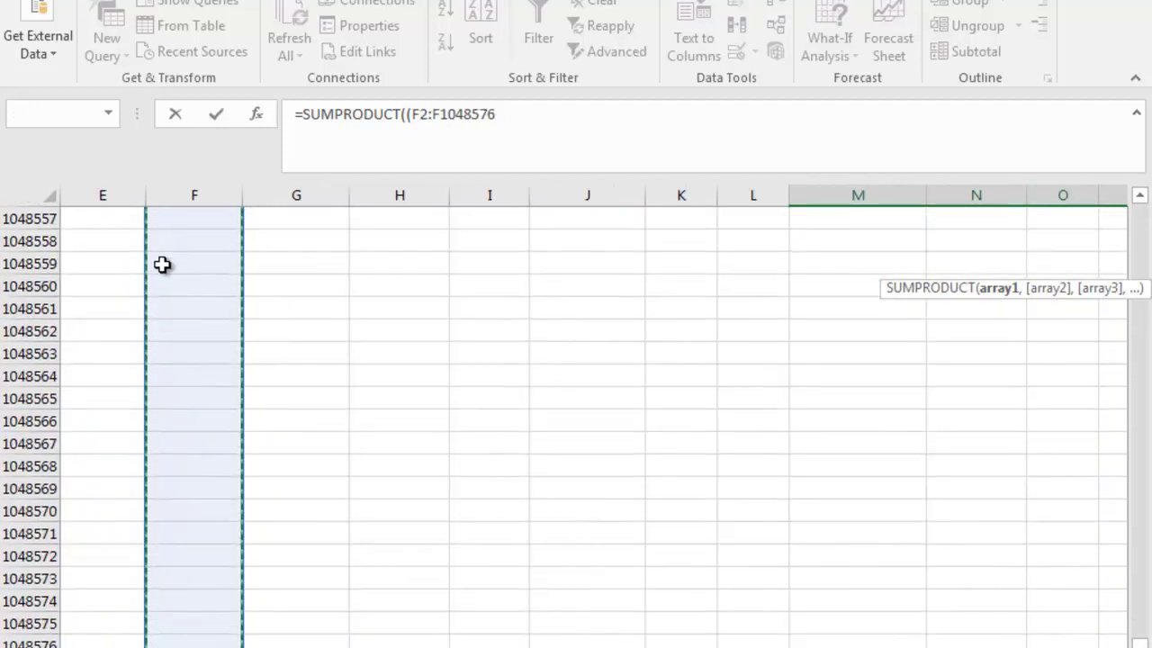
pyautogui.hotkey('ctrl', 'shift', 'Up')
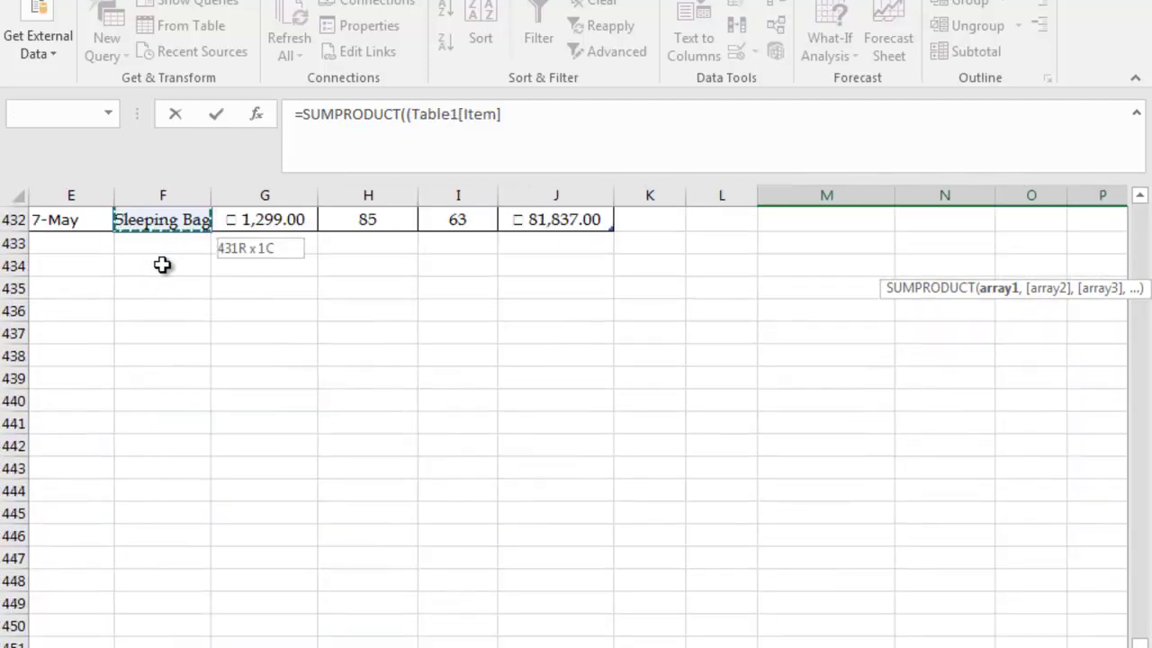
pyautogui.write('=')
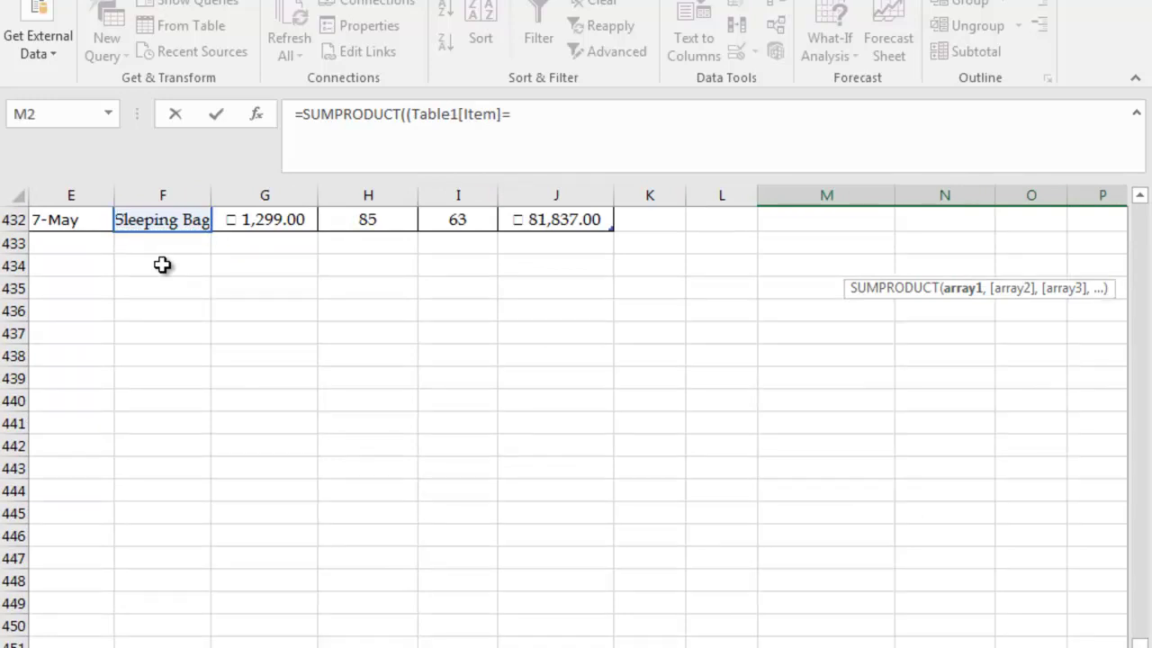
pyautogui.write('"')
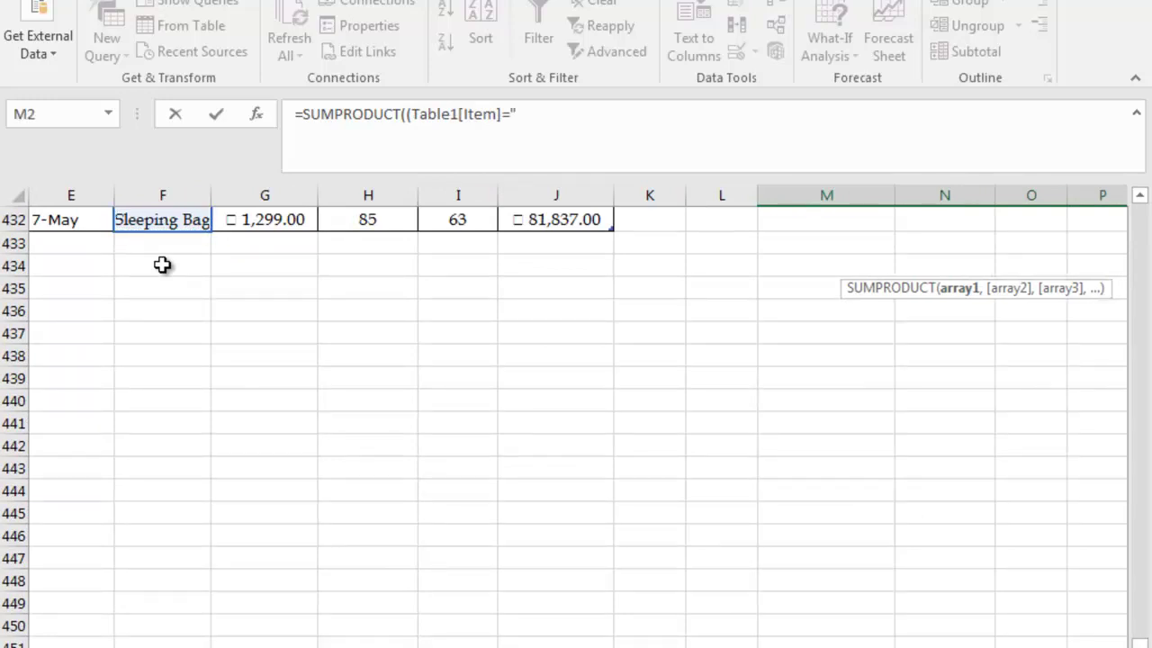
pyautogui.write('Tent"')
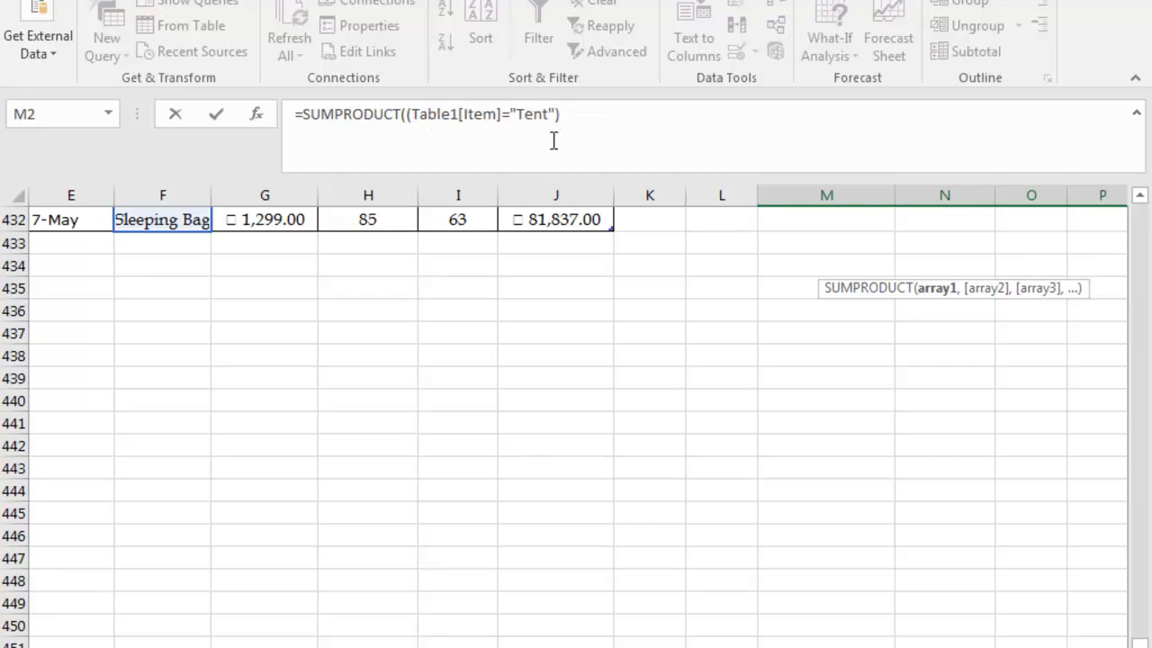
# Append *(Table1[Units Sold]<Table1[Planned]) to the M2 formula and enter it
pyautogui.click(575, 118)
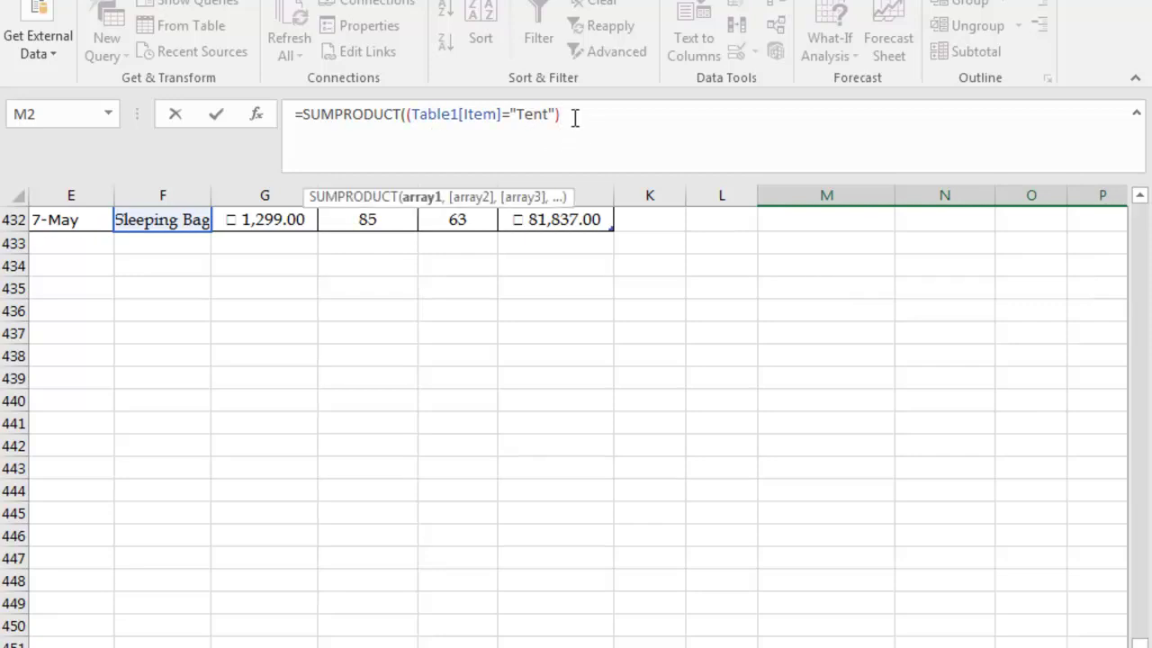
pyautogui.write('(')
pyautogui.write('*')
pyautogui.moveTo(1141, 630); pyautogui.dragTo(1140, 199)
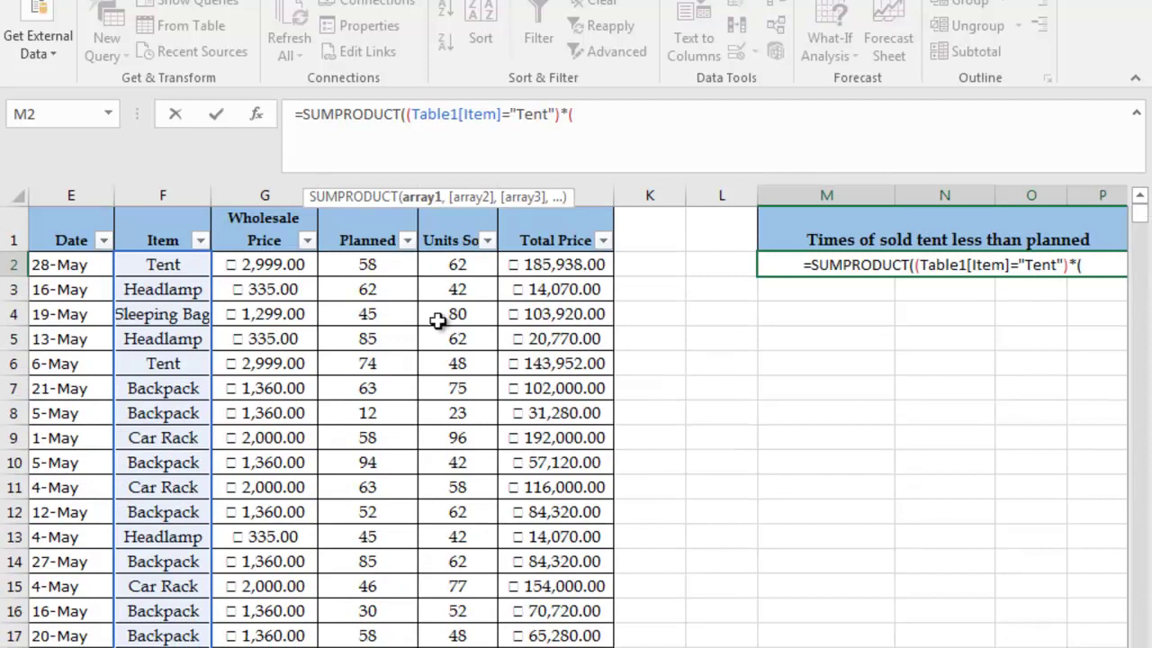
pyautogui.click(455, 265)
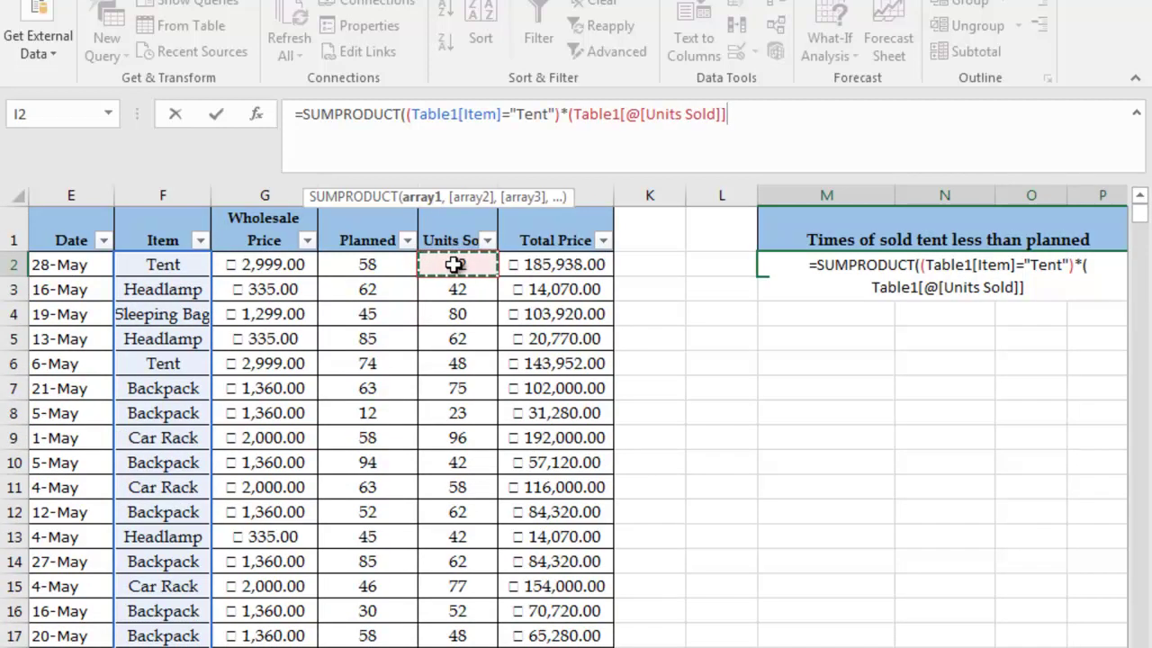
pyautogui.hotkey('ctrl', 'shift', 'Down')
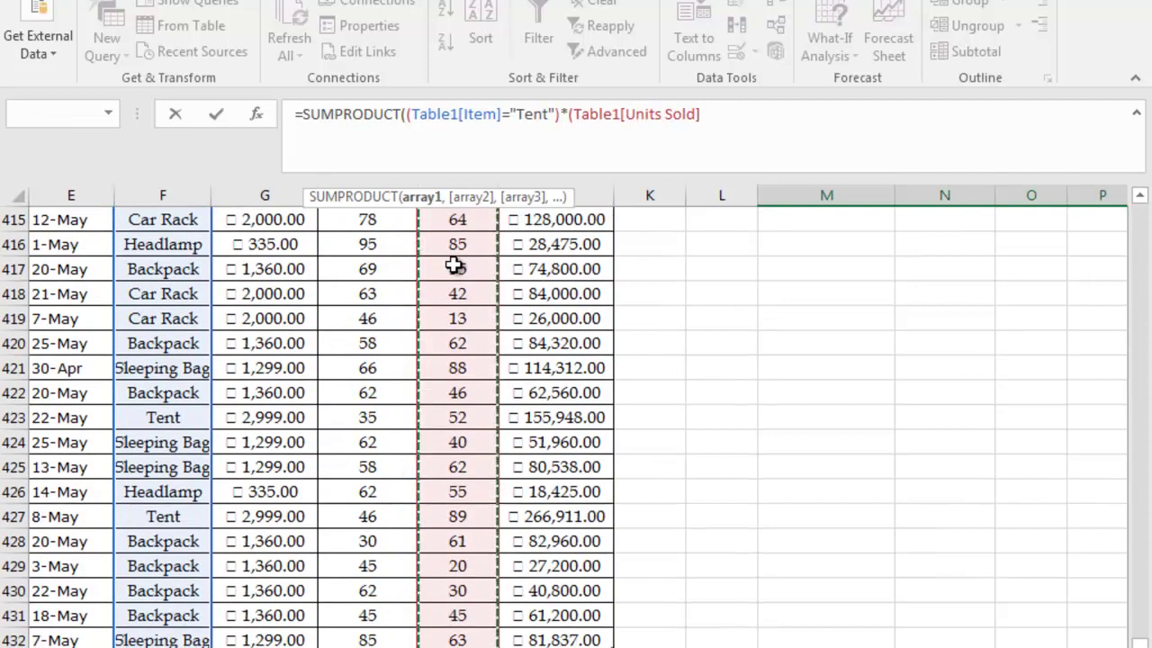
pyautogui.write('<')
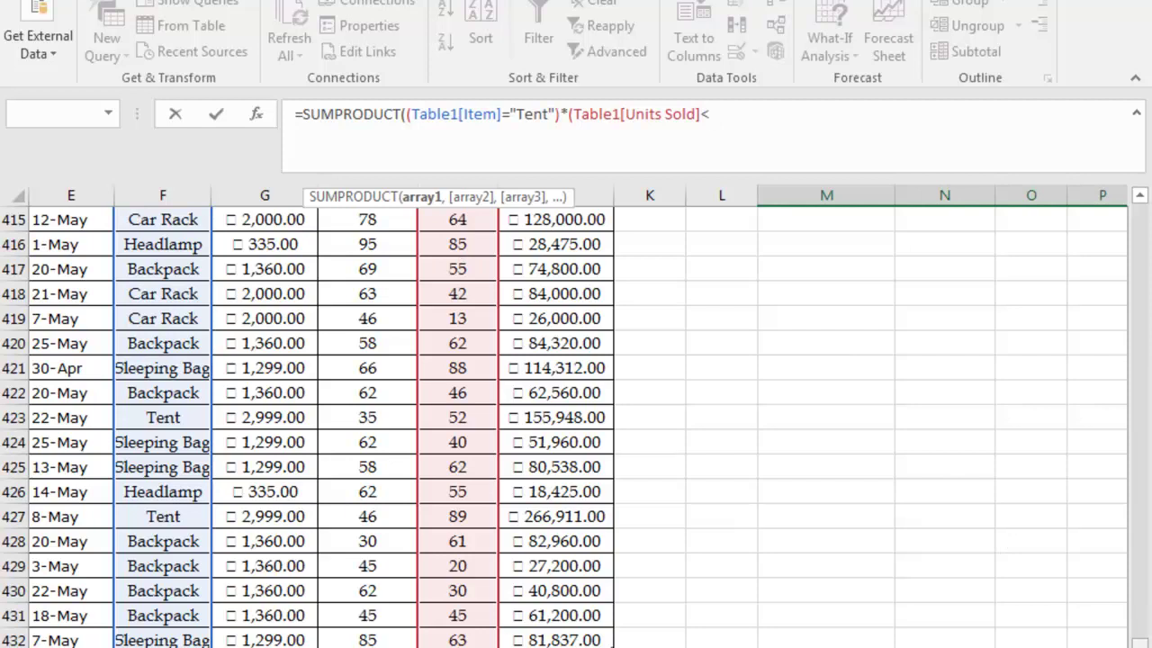
pyautogui.moveTo(1141, 630); pyautogui.dragTo(1147, 133)
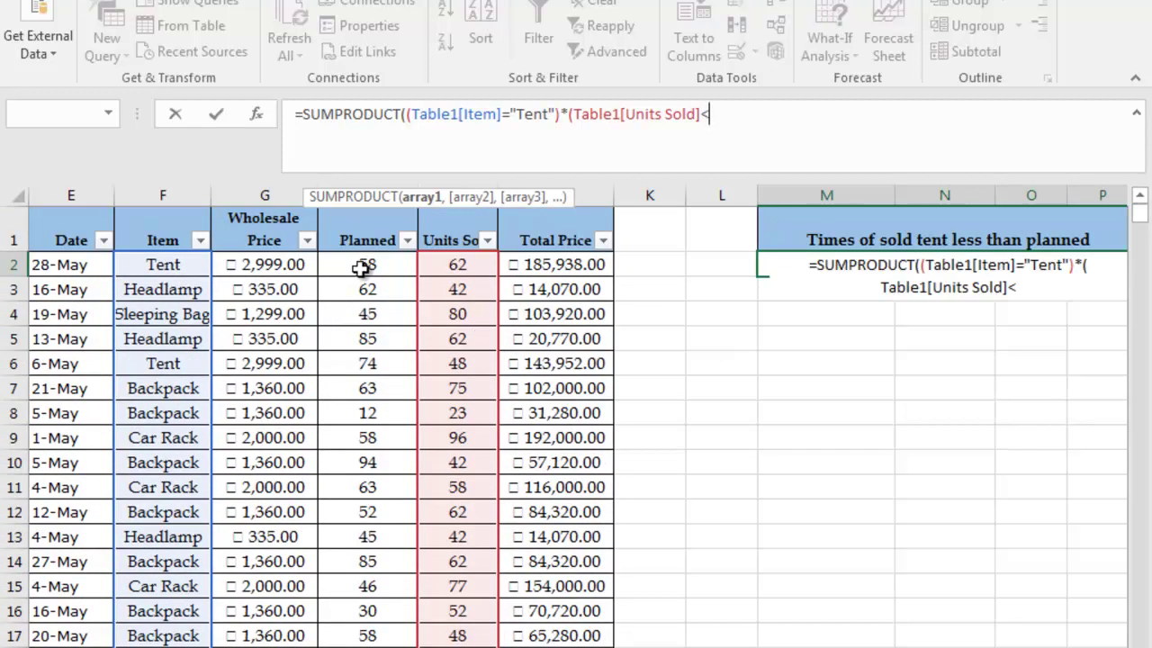
pyautogui.click(363, 264)
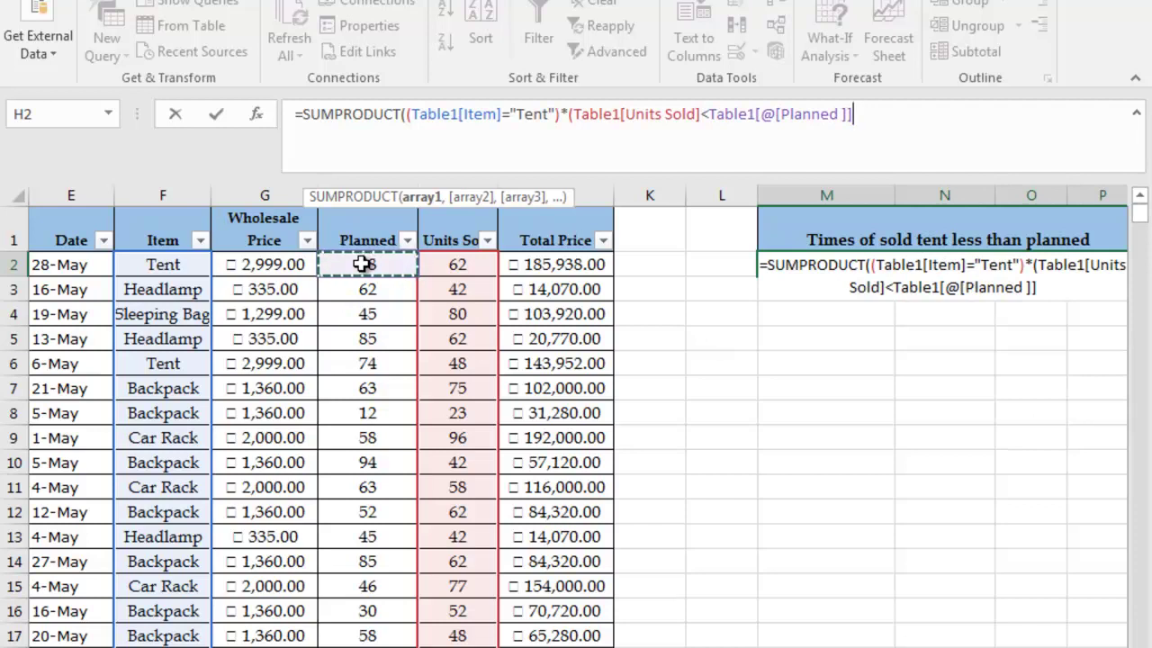
pyautogui.hotkey('ctrl', 'shift', 'Down')
pyautogui.write('))')
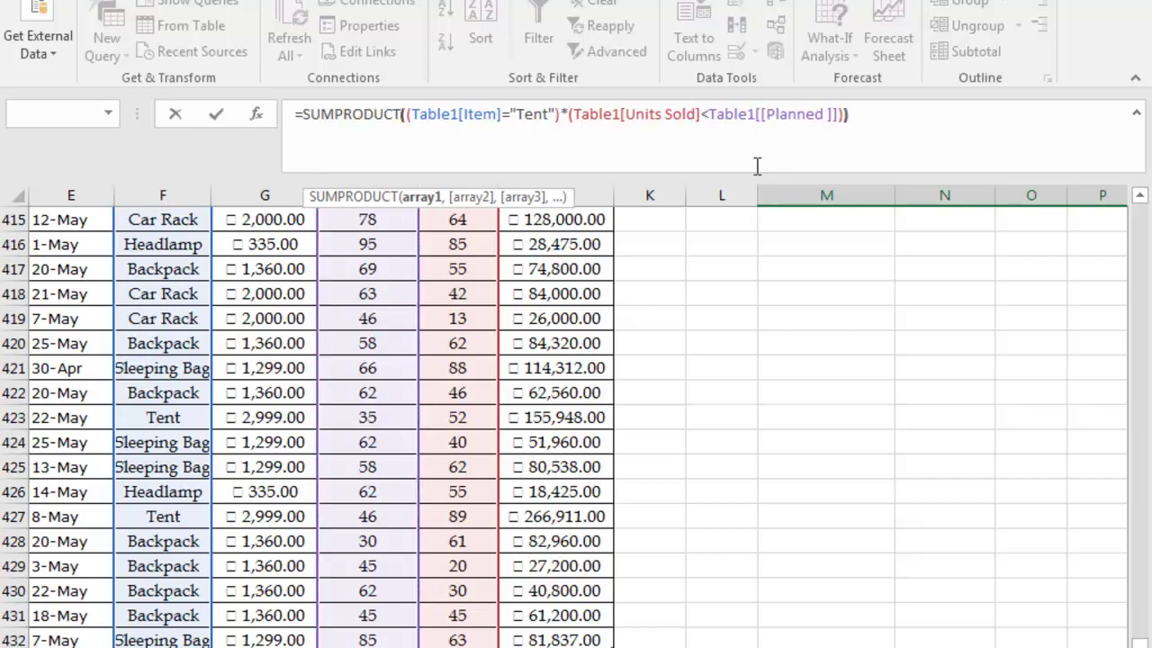
pyautogui.press('Escape')
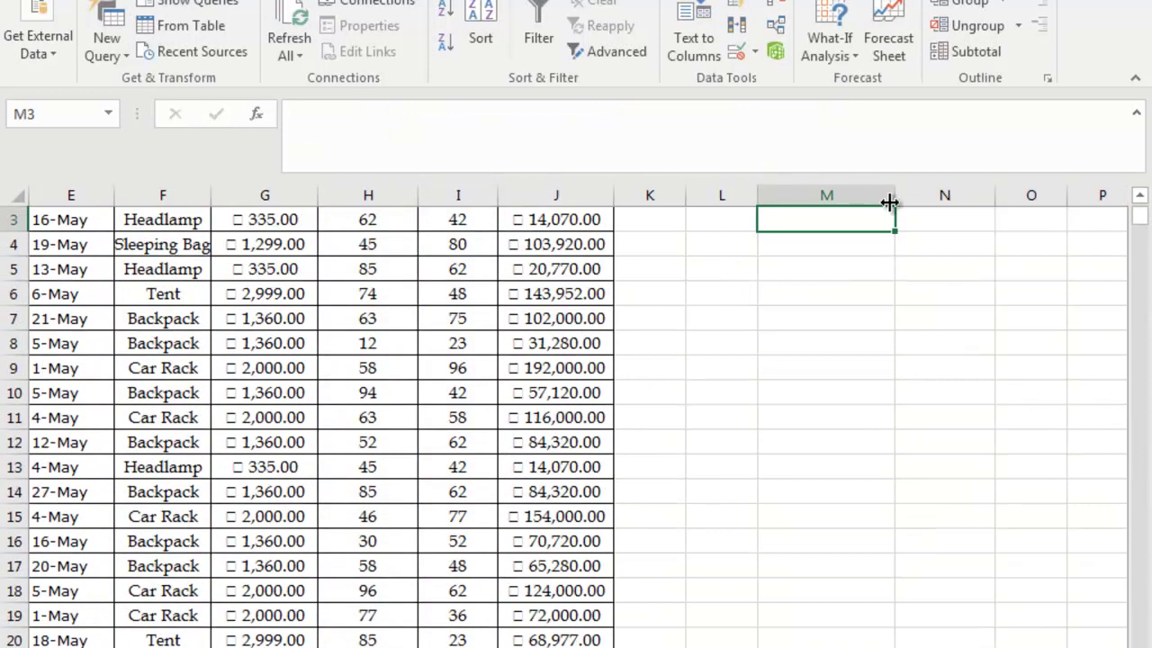
# Verify M2 returns 31, then scroll the Word task list to item 10
pyautogui.doubleClick(1141, 196)
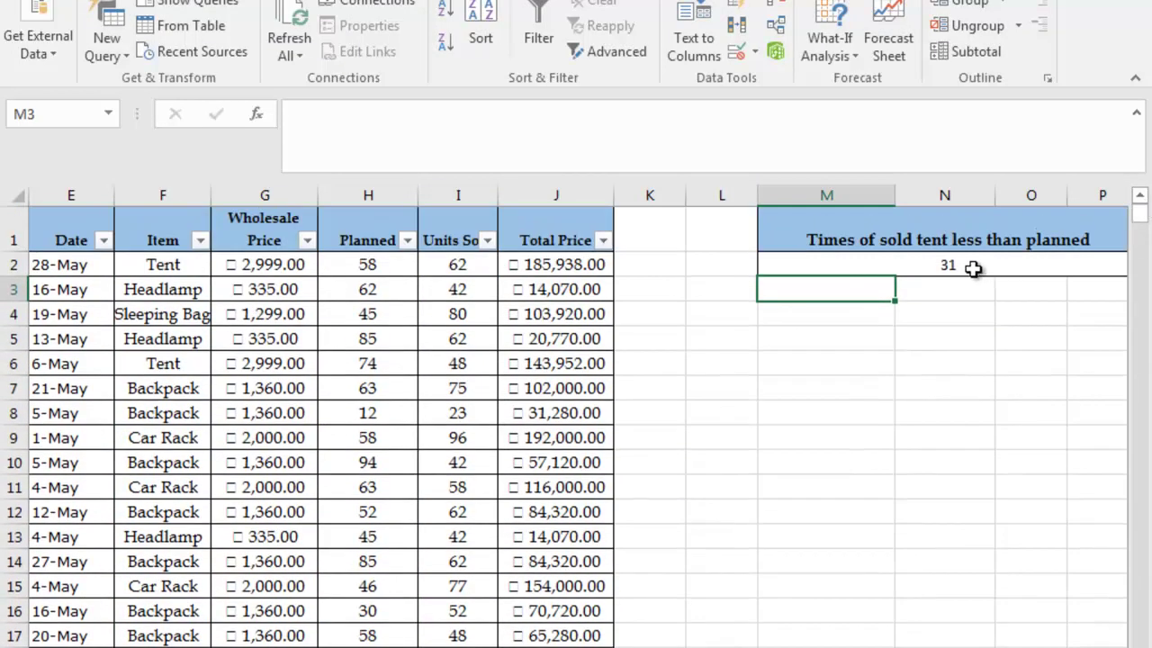
pyautogui.click(974, 267)
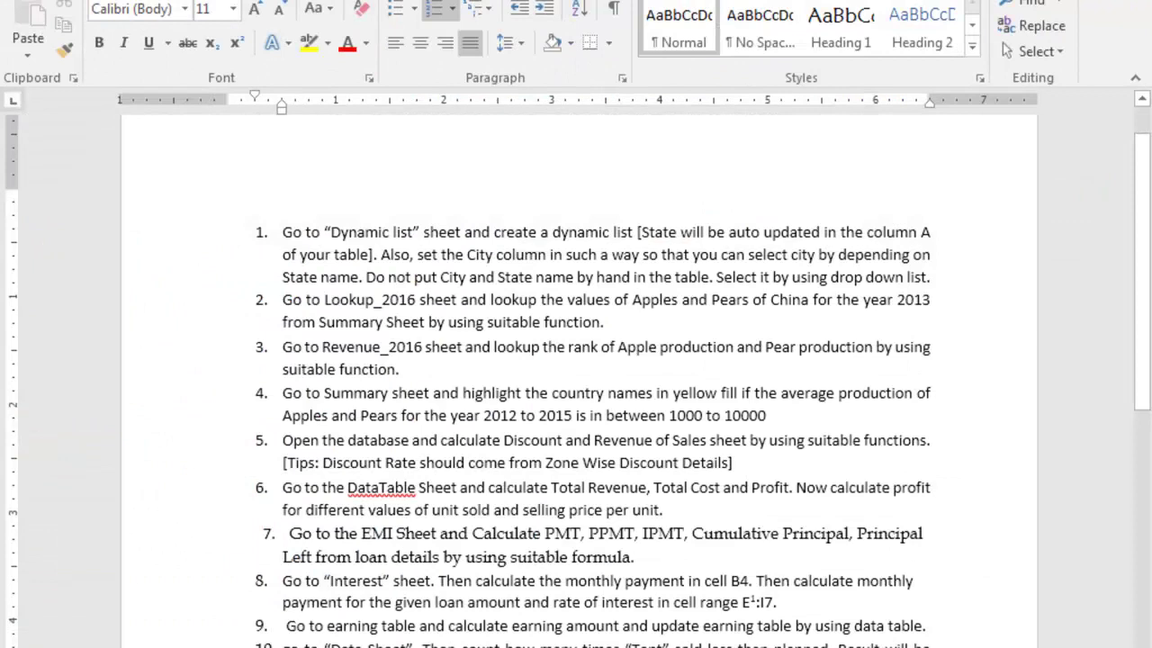
pyautogui.scroll(-1, 735, 634)
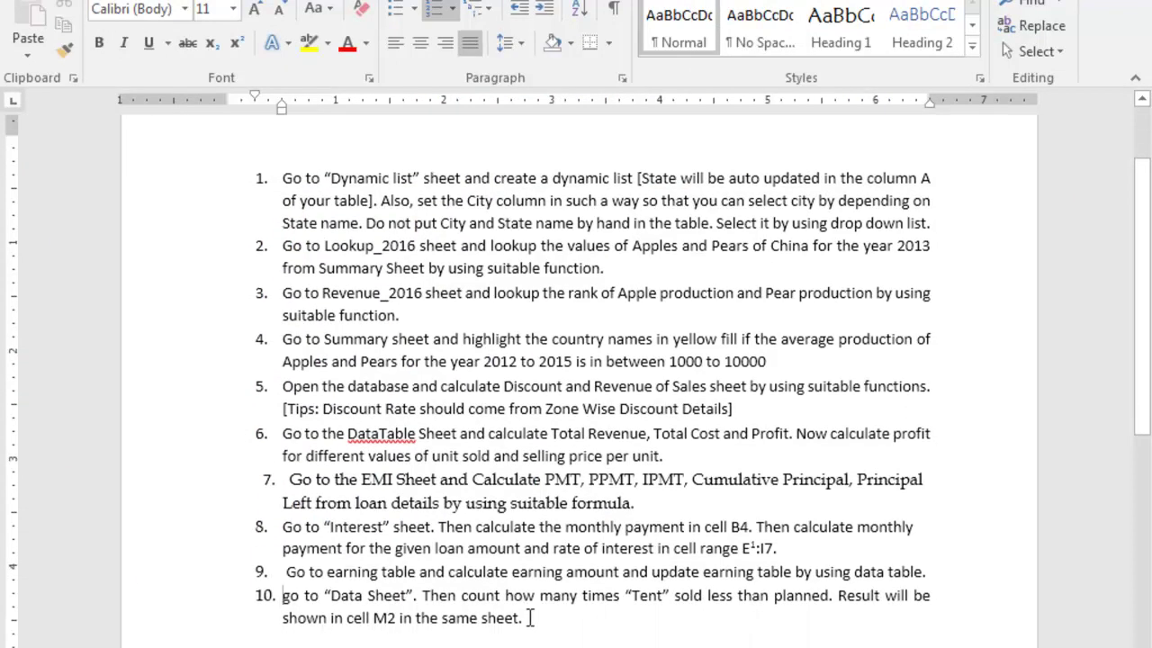